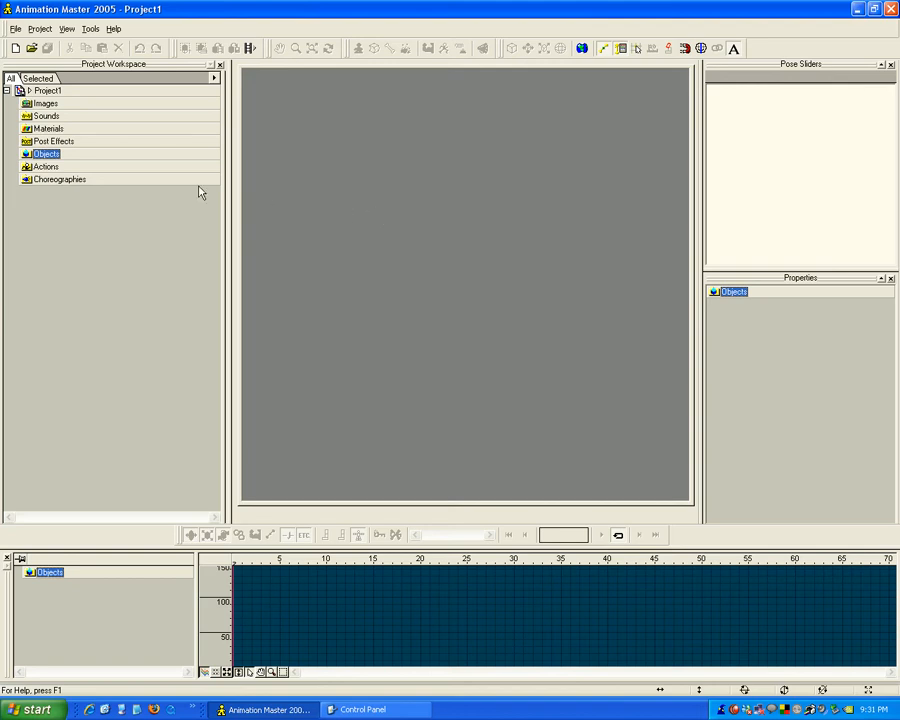
Import the Will.mdl model into the project's objects and close its modeling window.
{"action": "right_click", "coordinate": [52, 158]}
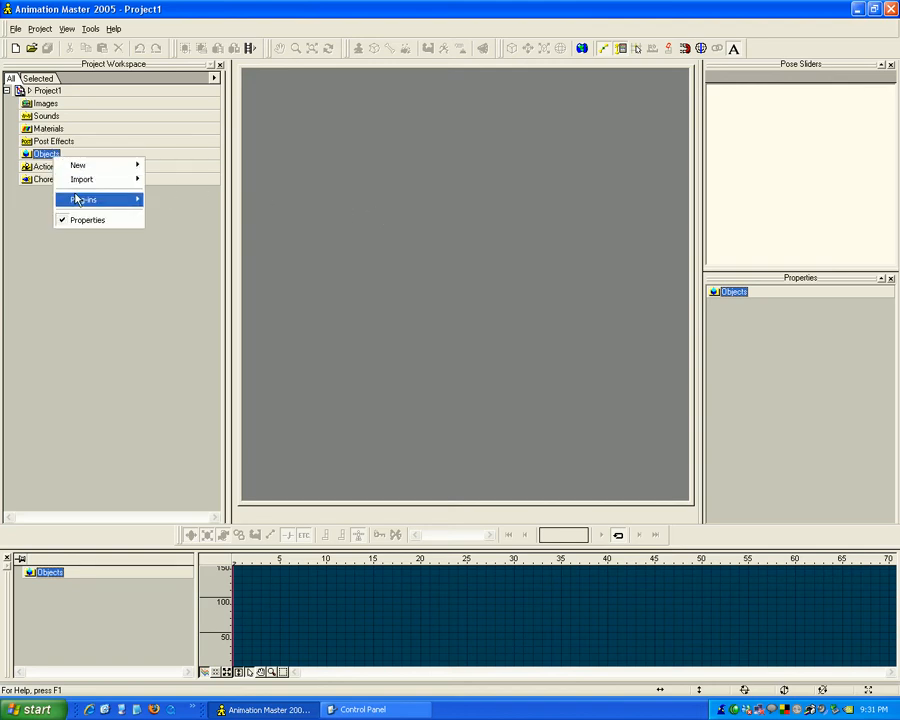
{"action": "mouse_move", "coordinate": [78, 180]}
{"action": "left_click", "coordinate": [167, 180]}
{"action": "left_click", "coordinate": [76, 110]}
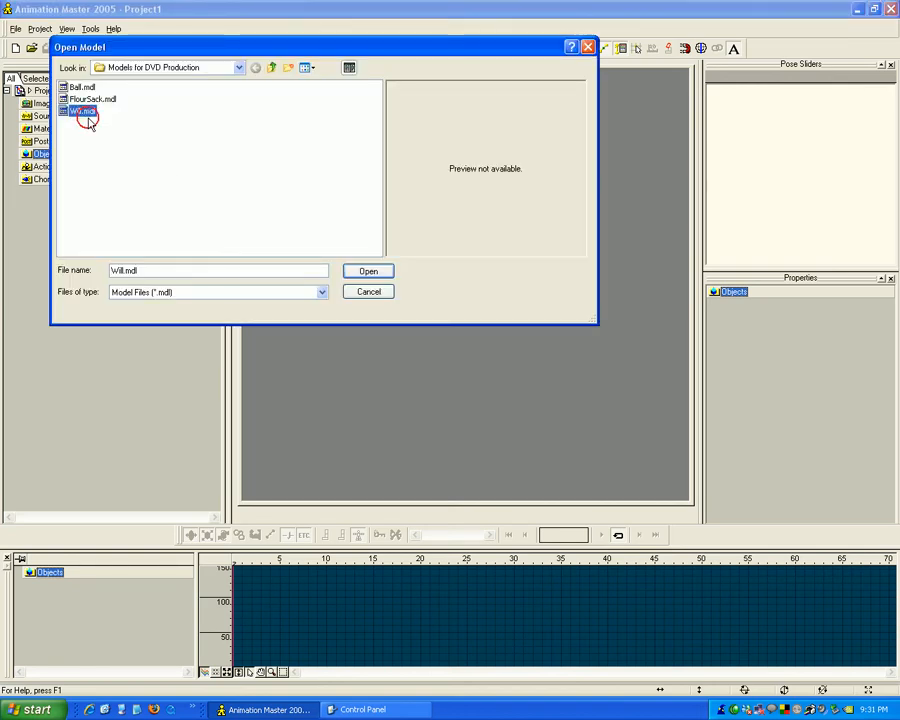
{"action": "left_click", "coordinate": [360, 270]}
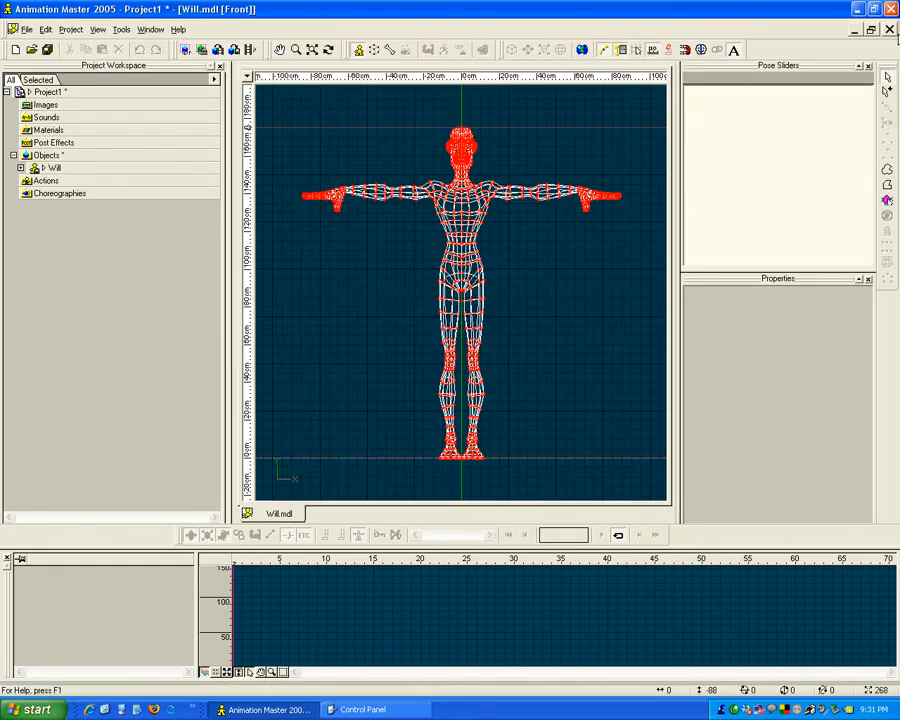
{"action": "left_click", "coordinate": [890, 29]}
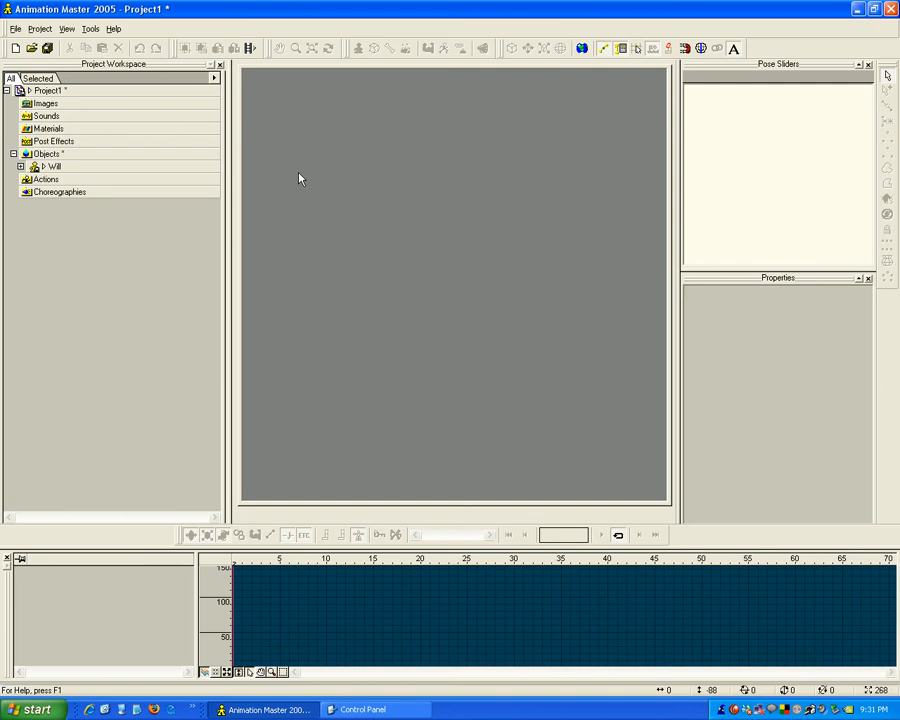
Open a new action for the Will model and widen the action view by narrowing the surrounding areas.
{"action": "double_click", "coordinate": [50, 182]}
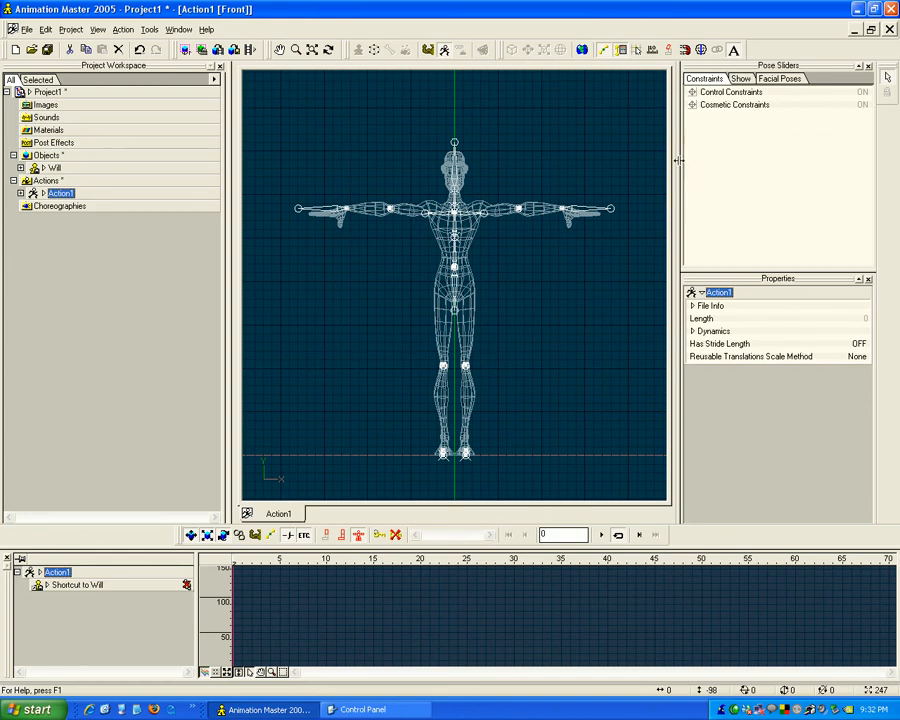
{"action": "left_click_drag", "start_coordinate": [684, 161], "coordinate": [688, 160]}
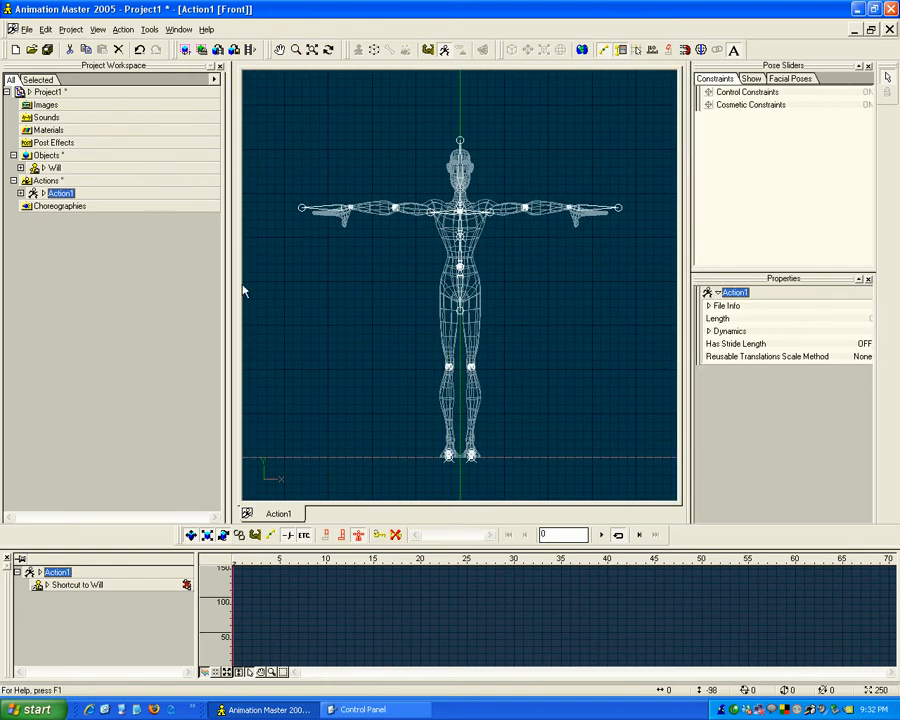
{"action": "left_click_drag", "start_coordinate": [228, 284], "coordinate": [195, 284]}
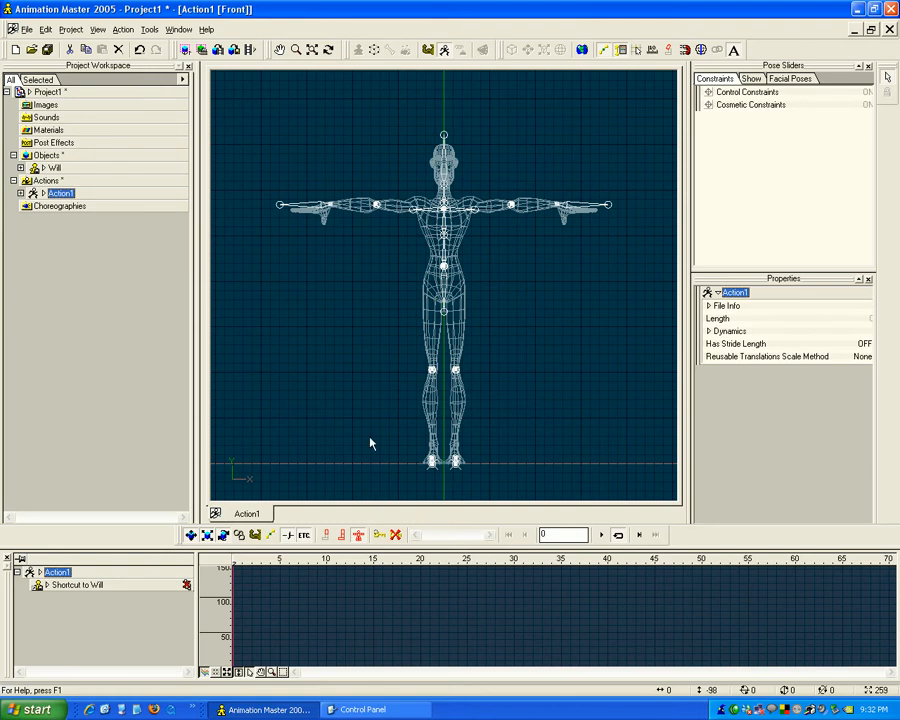
Select the model's right hand control bone and switch the timeline from curves to keyframe display.
{"action": "left_click", "coordinate": [310, 204]}
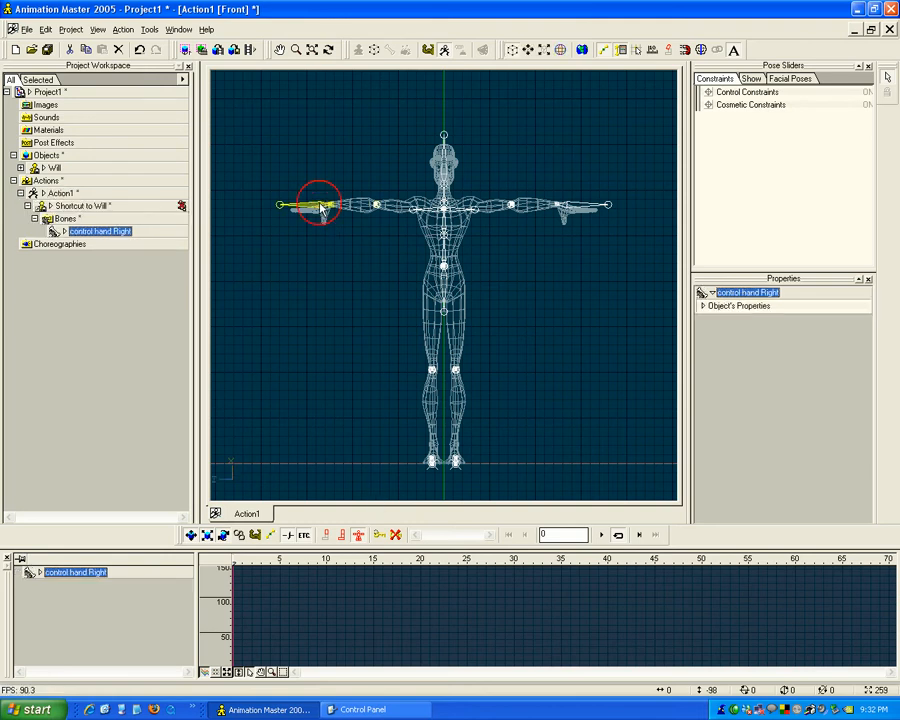
{"action": "left_click", "coordinate": [379, 535]}
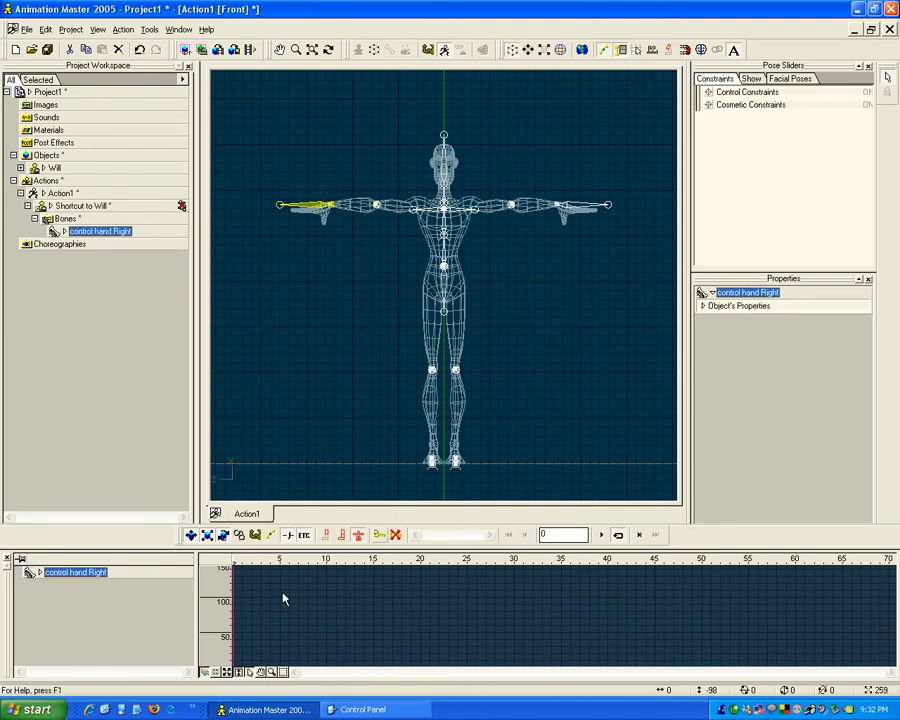
{"action": "left_click", "coordinate": [211, 671]}
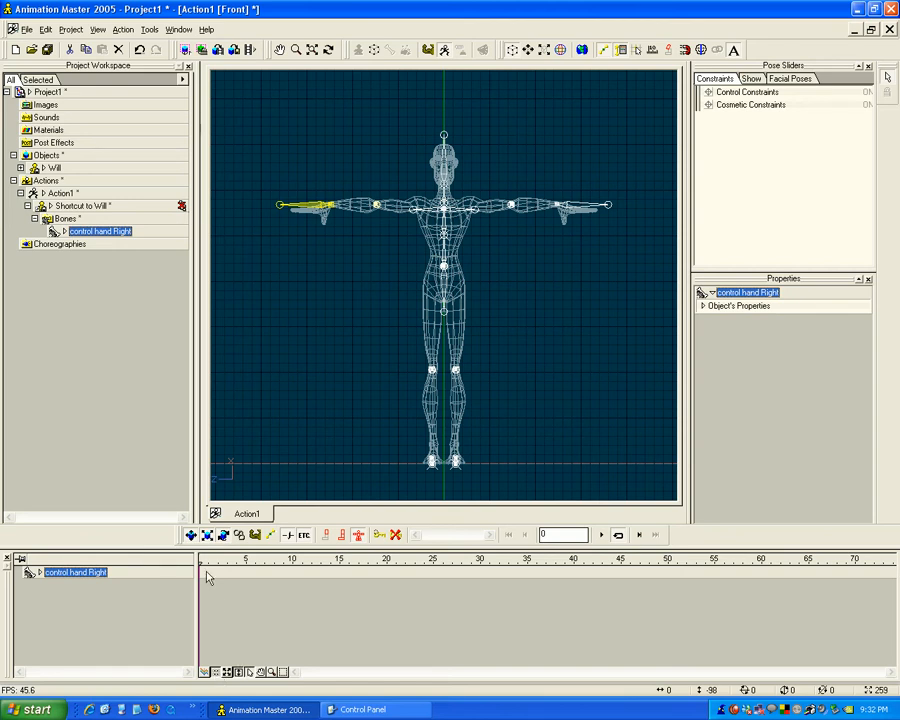
Set a key for the right hand control bone in its default position at frame 0.
{"action": "left_click", "coordinate": [330, 222]}
{"action": "left_click", "coordinate": [316, 204]}
{"action": "left_click", "coordinate": [333, 342]}
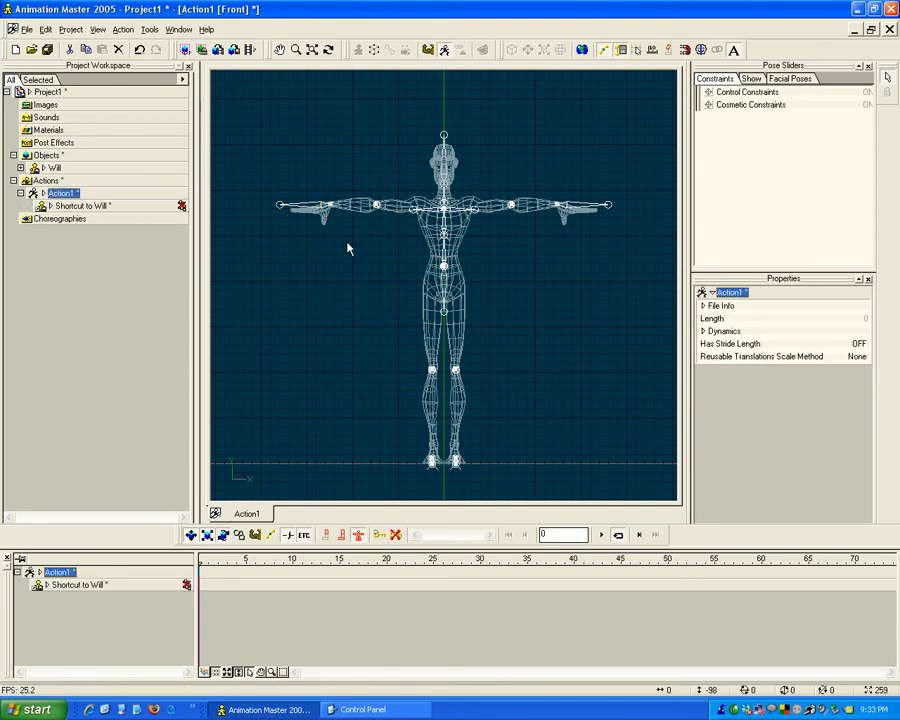
{"action": "left_click", "coordinate": [314, 207]}
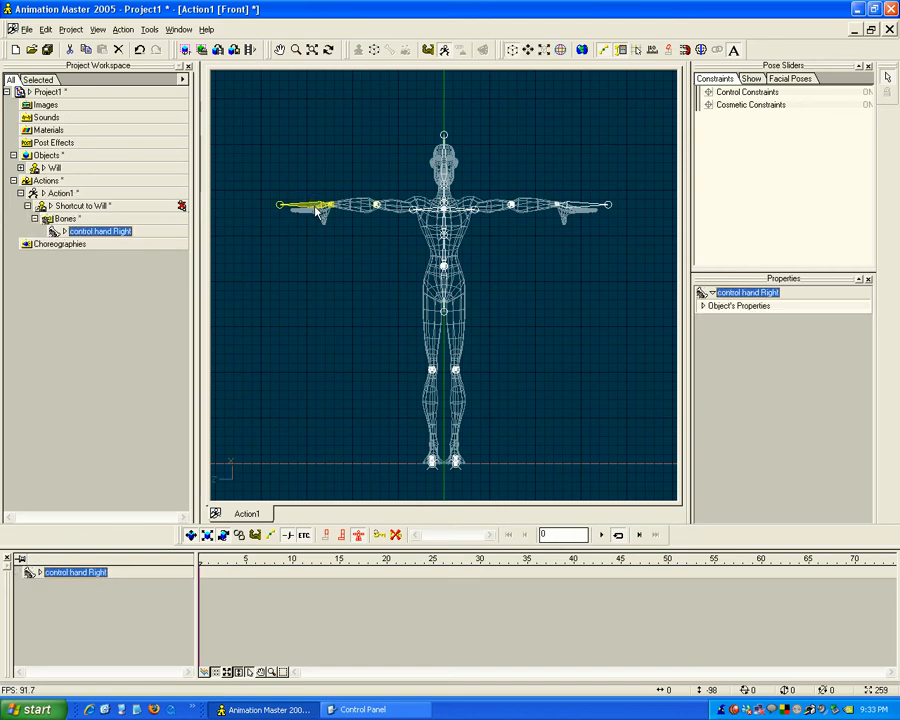
{"action": "left_click", "coordinate": [315, 208]}
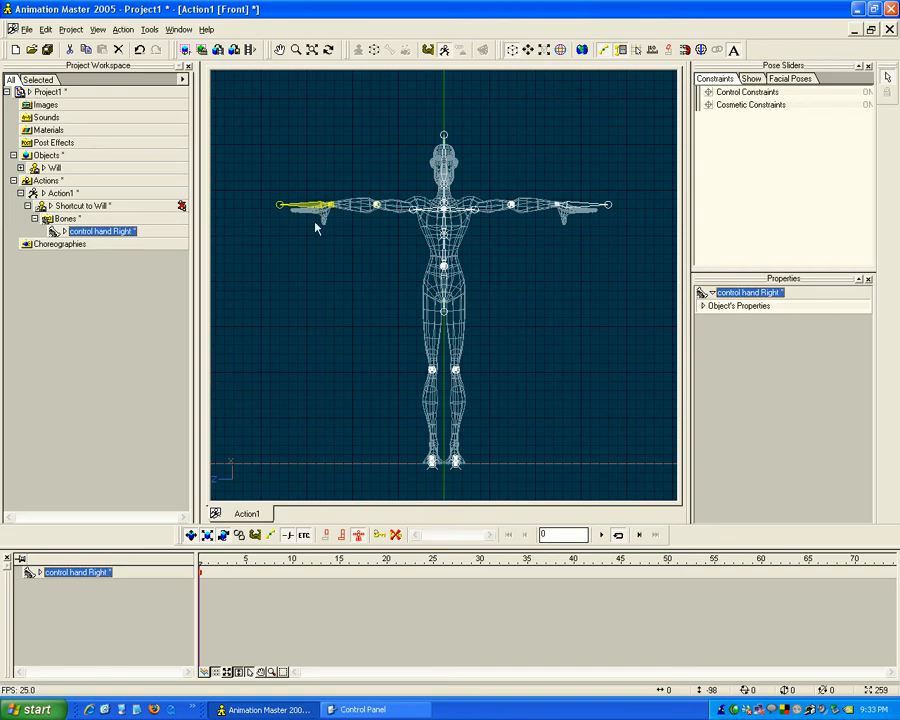
Return the timeline to curve display and key the right elbow control bone at frame 0 with a Y rotation of about 5°.
{"action": "left_click", "coordinate": [213, 672]}
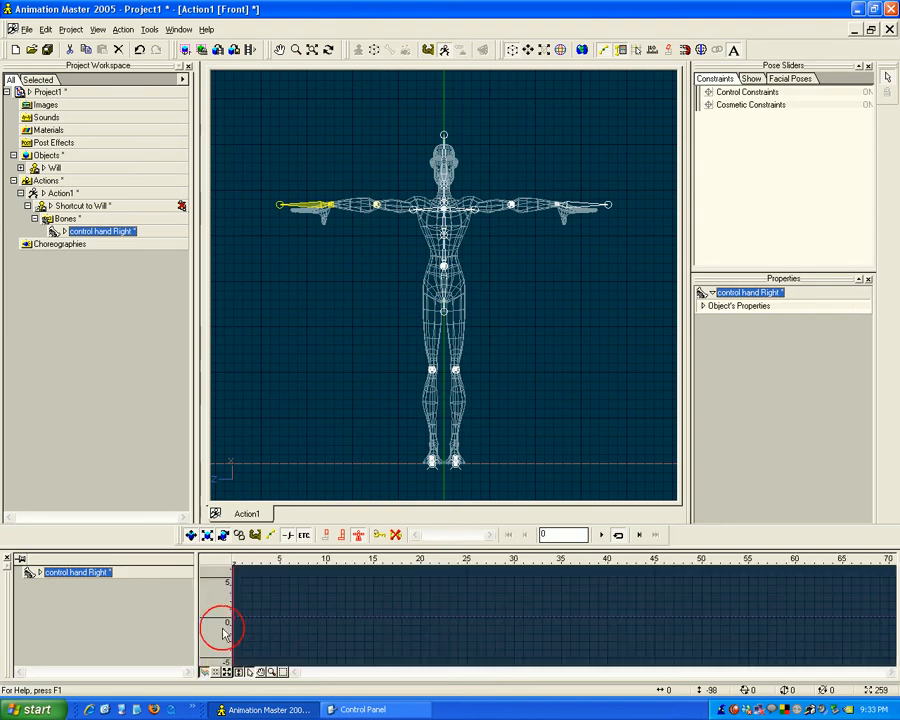
{"action": "left_click", "coordinate": [377, 206]}
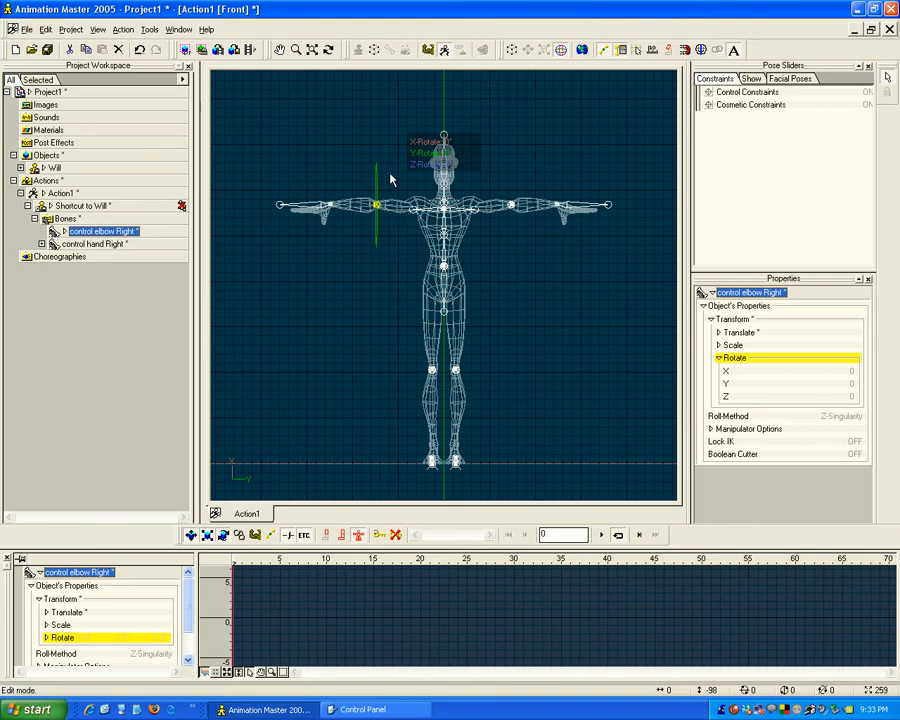
{"action": "left_click_drag", "start_coordinate": [376, 176], "coordinate": [378, 184]}
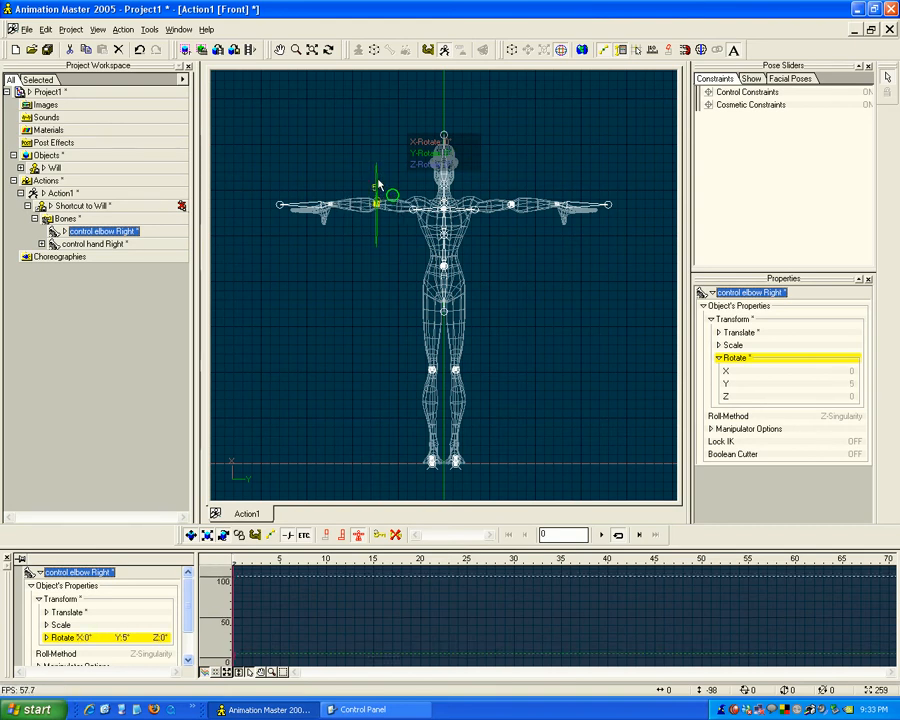
{"action": "left_click", "coordinate": [416, 212]}
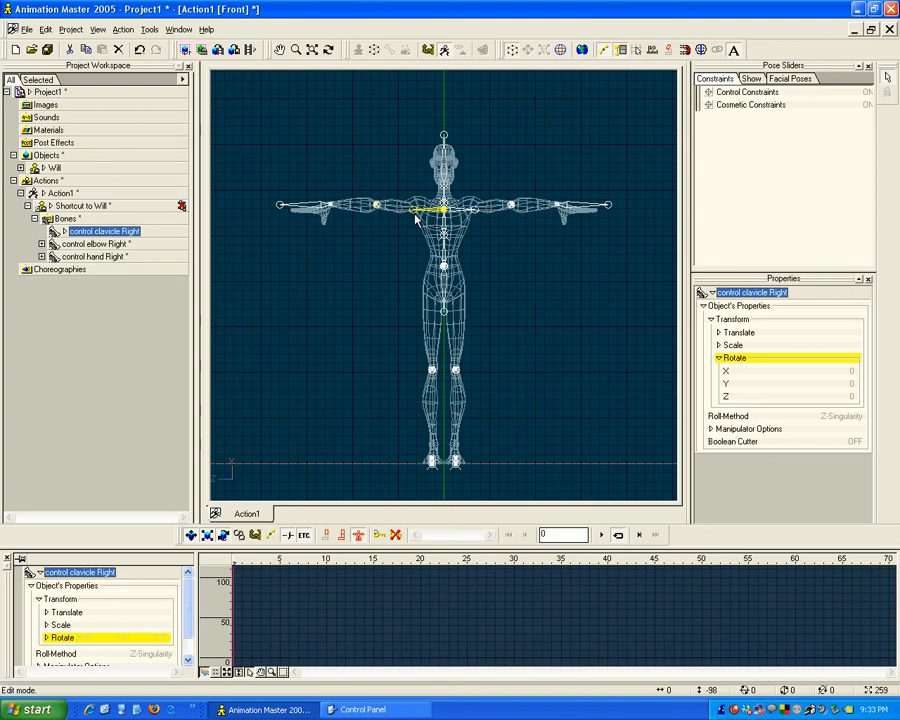
{"action": "key", "text": "r"}
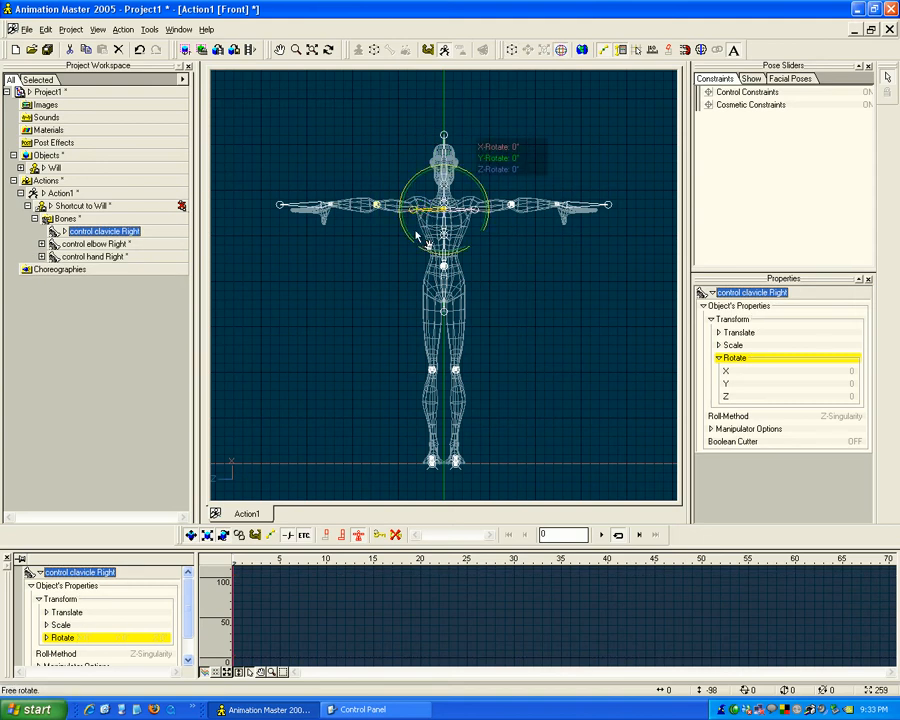
{"action": "key", "text": "Escape"}
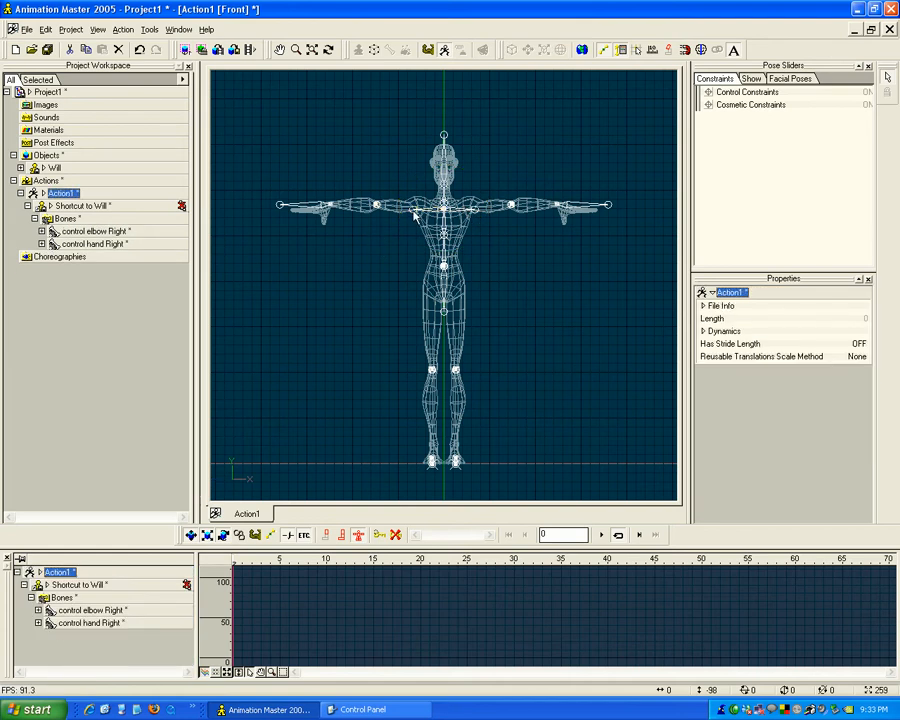
Key the right clavicle control bone at frame 0 with a rotation of 0° on all axes.
{"action": "left_click", "coordinate": [417, 211]}
{"action": "key", "text": "r"}
{"action": "left_click_drag", "start_coordinate": [406, 191], "coordinate": [407, 192]}
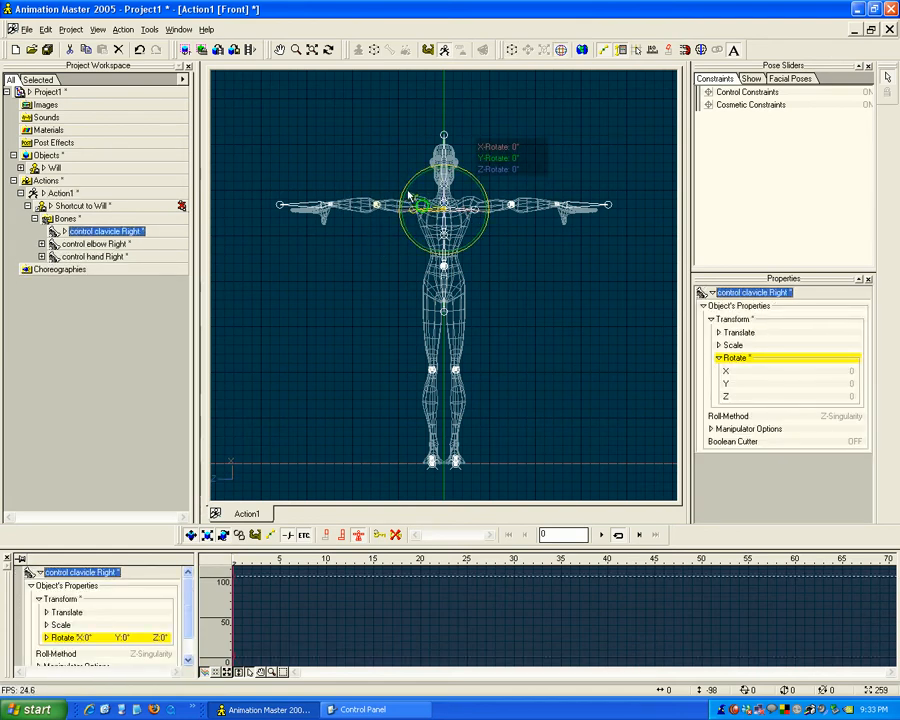
Check the rotate snap angle in the program's unit options.
{"action": "left_click", "coordinate": [149, 29]}
{"action": "left_click", "coordinate": [165, 45]}
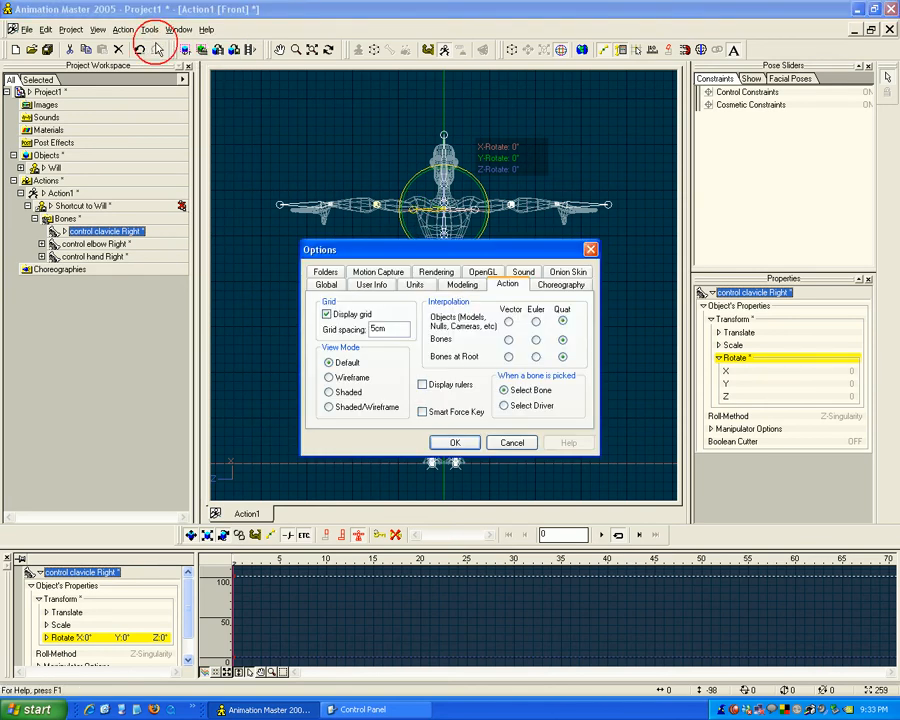
{"action": "left_click", "coordinate": [416, 284]}
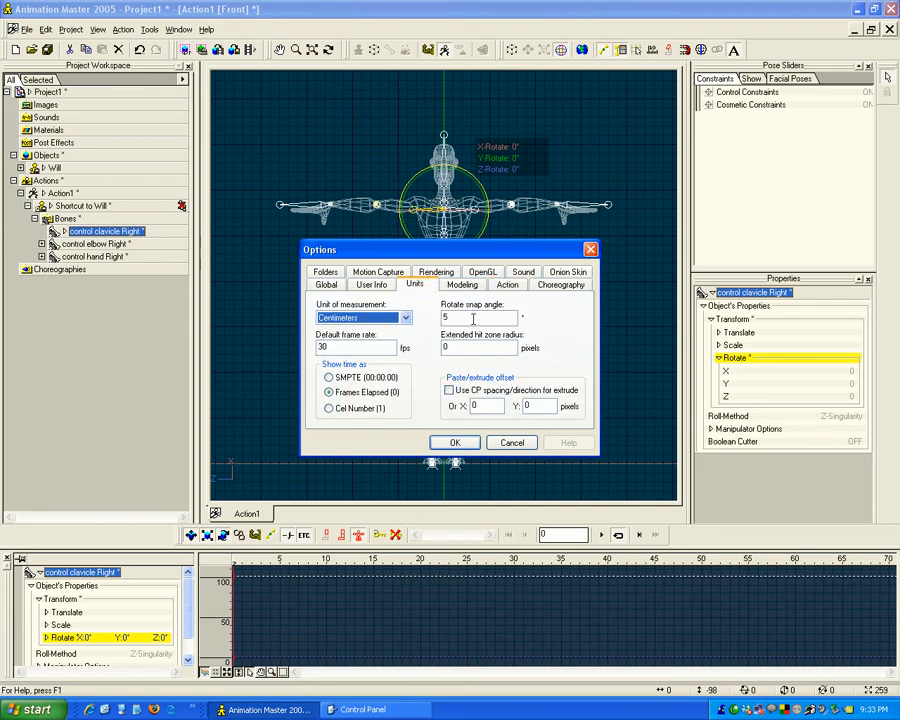
{"action": "left_click", "coordinate": [476, 445]}
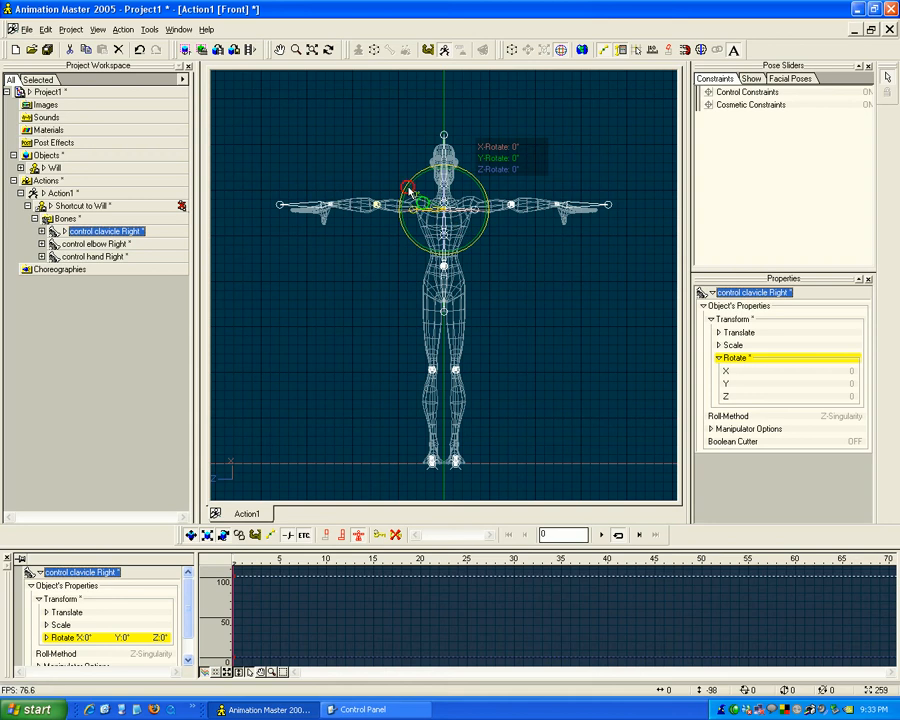
Key the left clavicle and left elbow control bones at frame 0 with 0° rotation on all axes.
{"action": "left_click", "coordinate": [478, 220]}
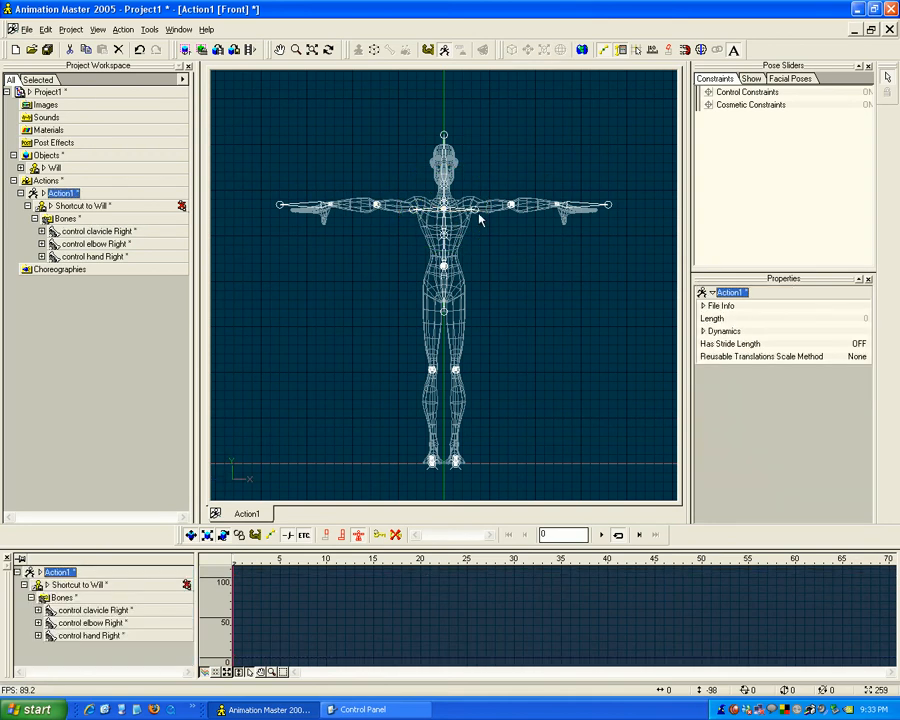
{"action": "left_click", "coordinate": [480, 203]}
{"action": "left_click_drag", "start_coordinate": [480, 201], "coordinate": [477, 199]}
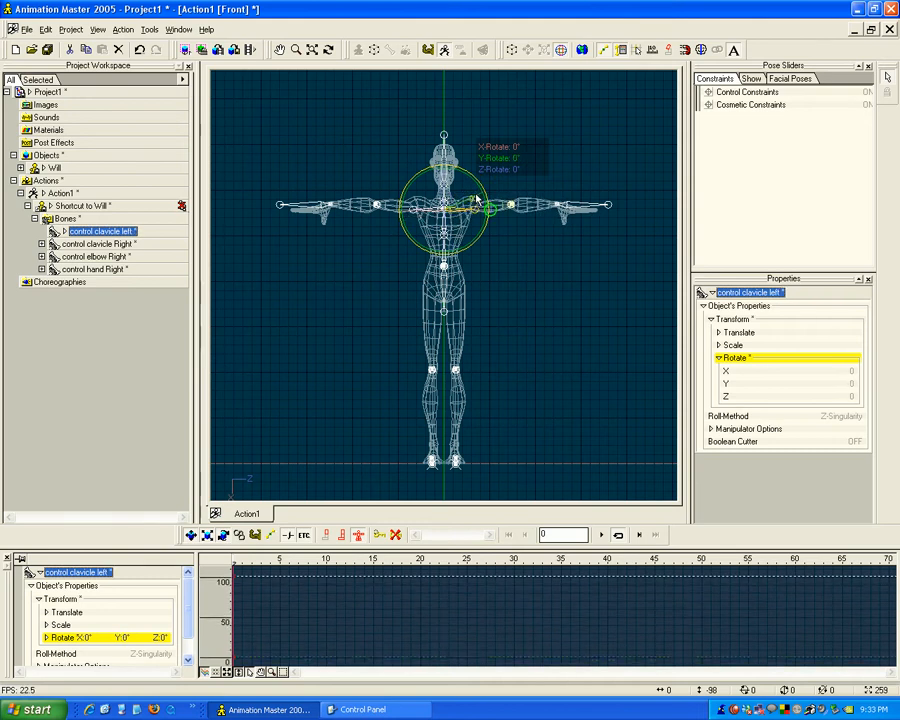
{"action": "left_click", "coordinate": [518, 218]}
{"action": "left_click", "coordinate": [512, 204]}
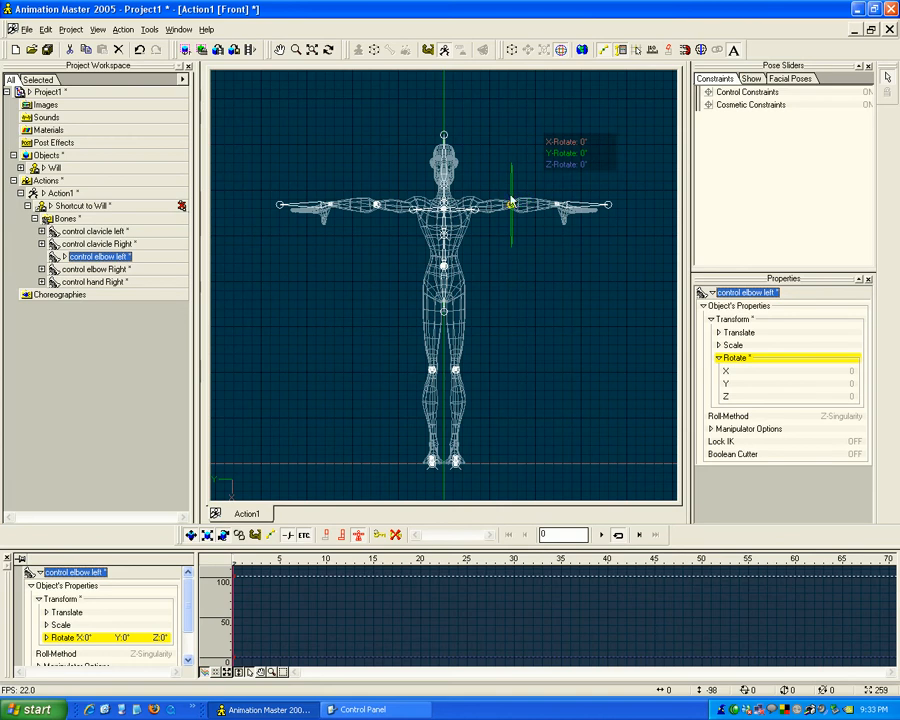
Key the rotation of the left hand control bone at frame 0 and deselect it.
{"action": "left_click", "coordinate": [559, 205]}
{"action": "key", "text": "r"}
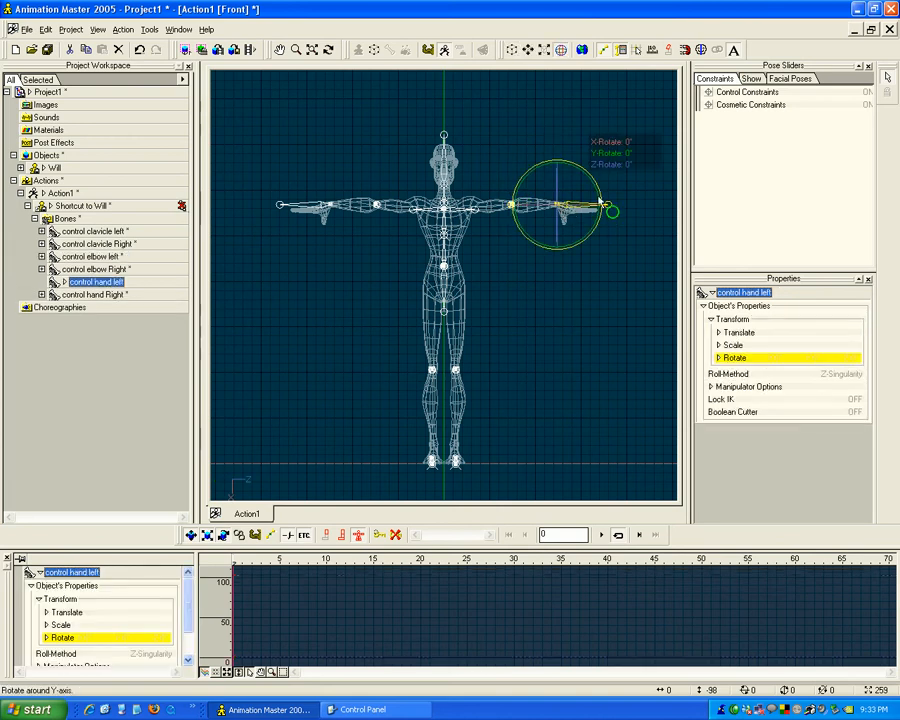
{"action": "left_click_drag", "start_coordinate": [598, 200], "coordinate": [598, 197]}
{"action": "left_click", "coordinate": [573, 207]}
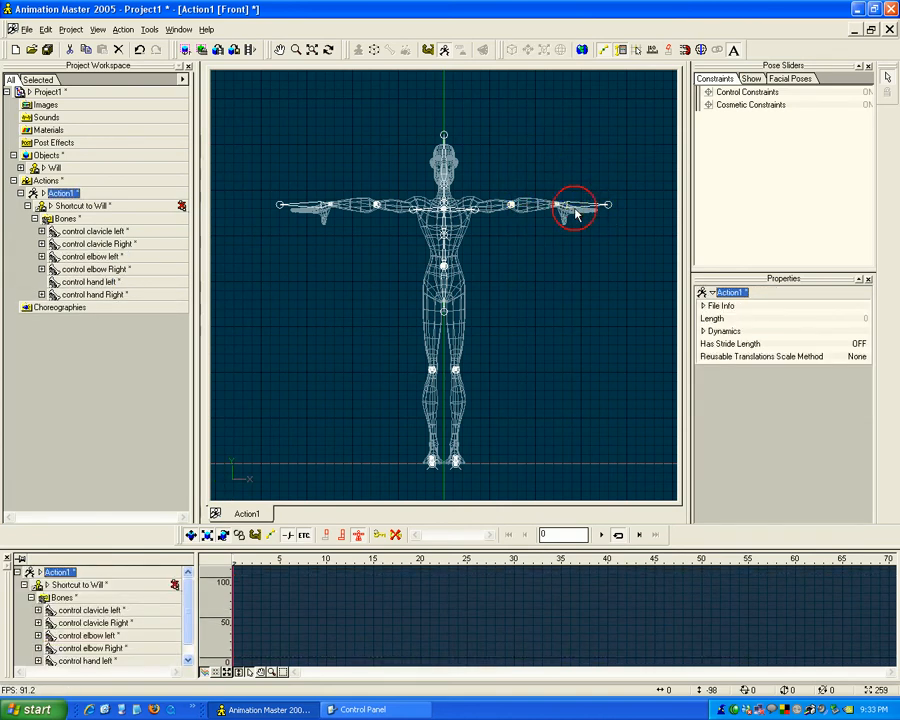
{"action": "left_click", "coordinate": [569, 228]}
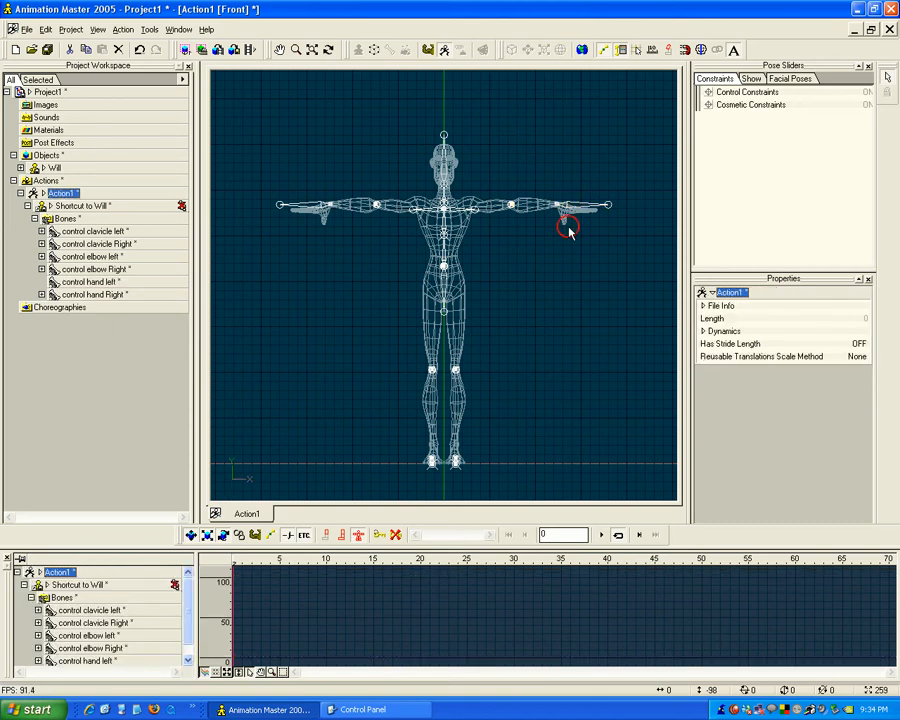
Key the upper back control bone (control back 2) at frame 0 with a rotation of 0°.
{"action": "left_click", "coordinate": [454, 230]}
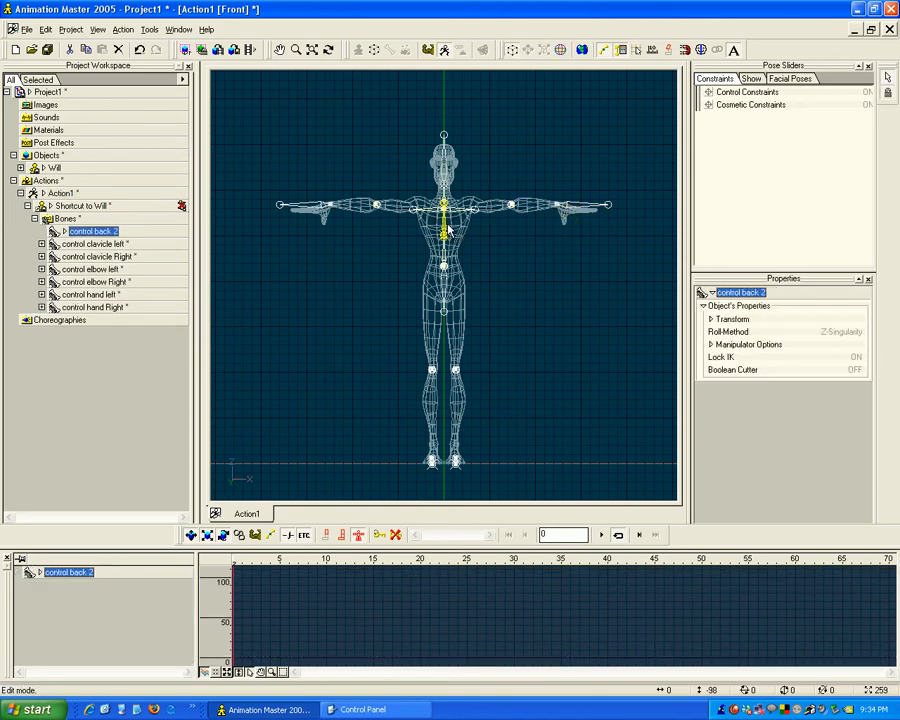
{"action": "key", "text": "r"}
{"action": "left_click_drag", "start_coordinate": [477, 214], "coordinate": [480, 218]}
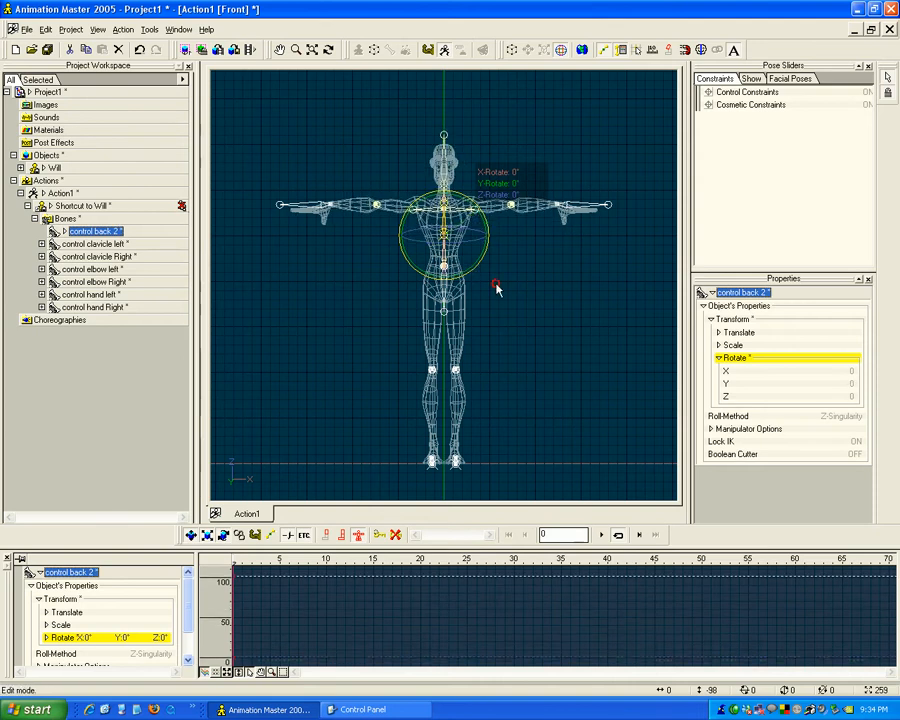
Key the lower back control bone (control back 1) at frame 0 with a rotation of 0°.
{"action": "left_click", "coordinate": [443, 258]}
{"action": "left_click", "coordinate": [443, 258]}
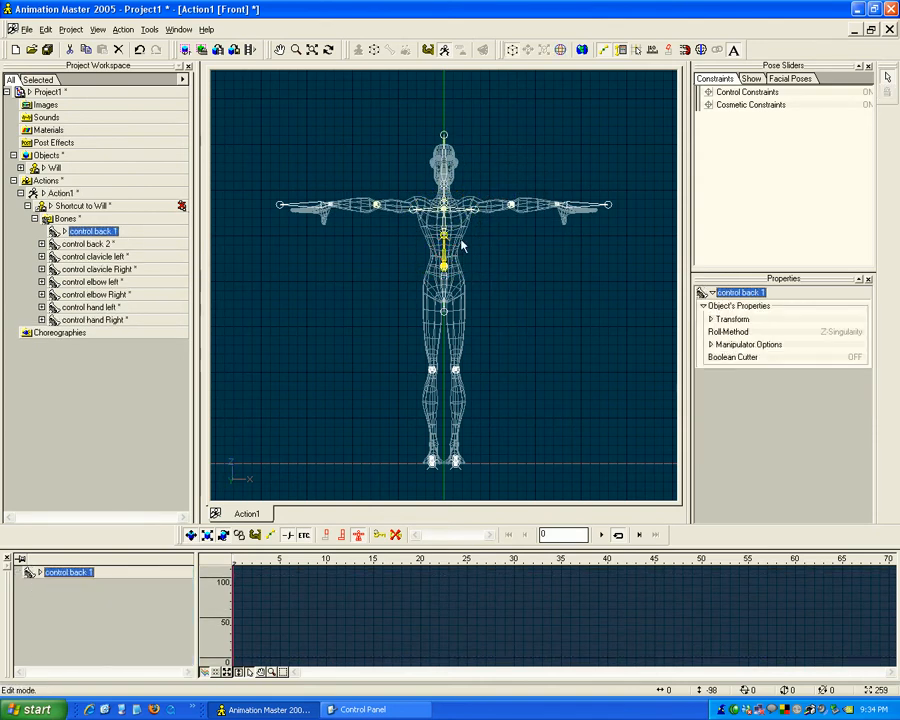
{"action": "left_click_drag", "start_coordinate": [474, 240], "coordinate": [470, 239]}
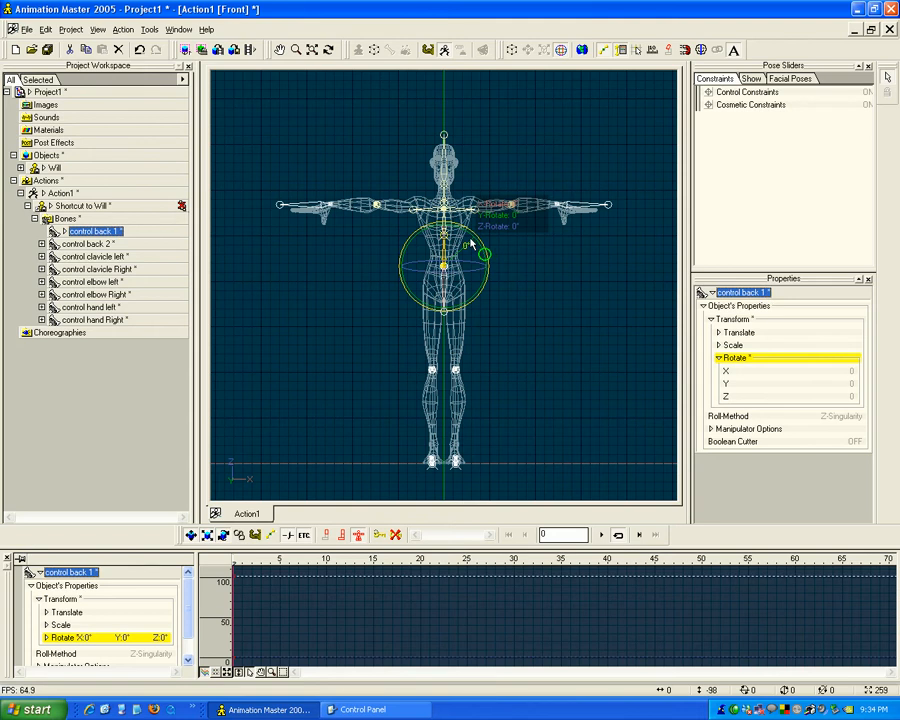
{"action": "left_click", "coordinate": [516, 263]}
Key the rotations of the neck and head control bones at frame 0, leaving both bones in the default pose.
{"action": "left_click", "coordinate": [470, 193]}
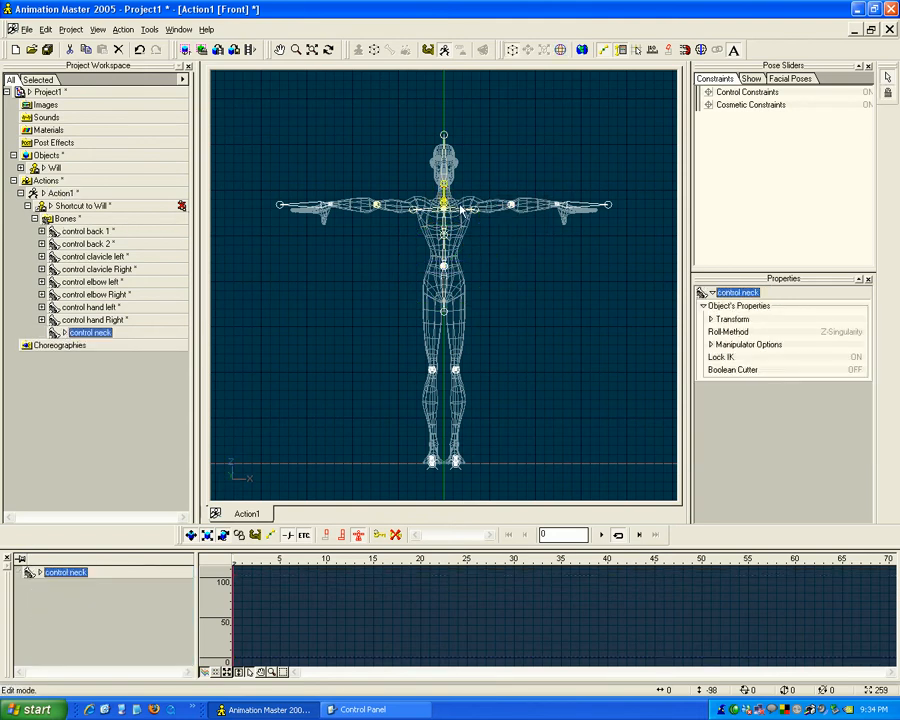
{"action": "left_click_drag", "start_coordinate": [484, 190], "coordinate": [474, 184]}
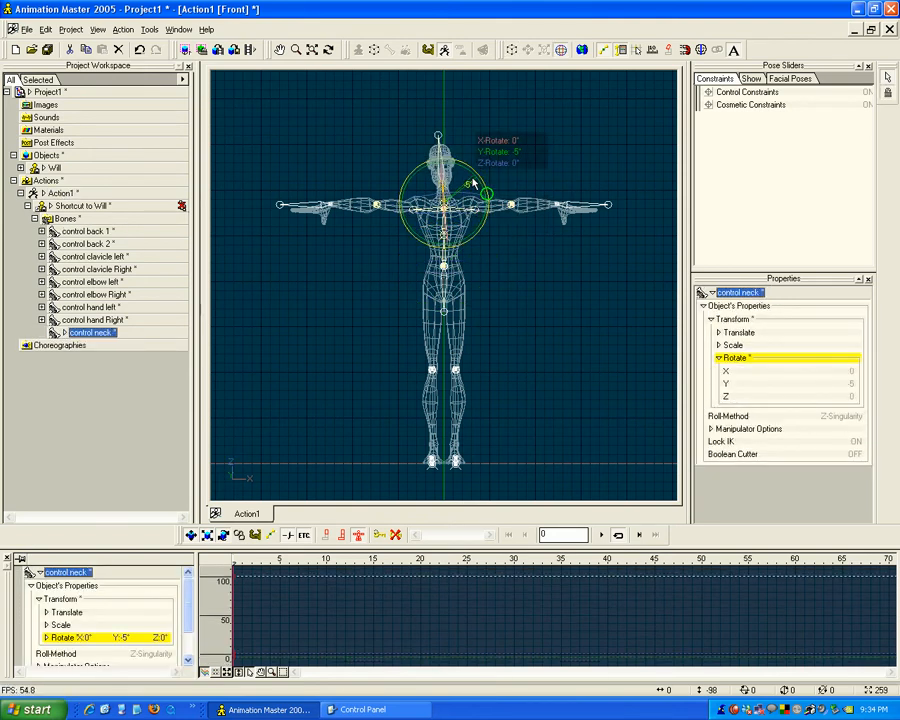
{"action": "left_click", "coordinate": [508, 191]}
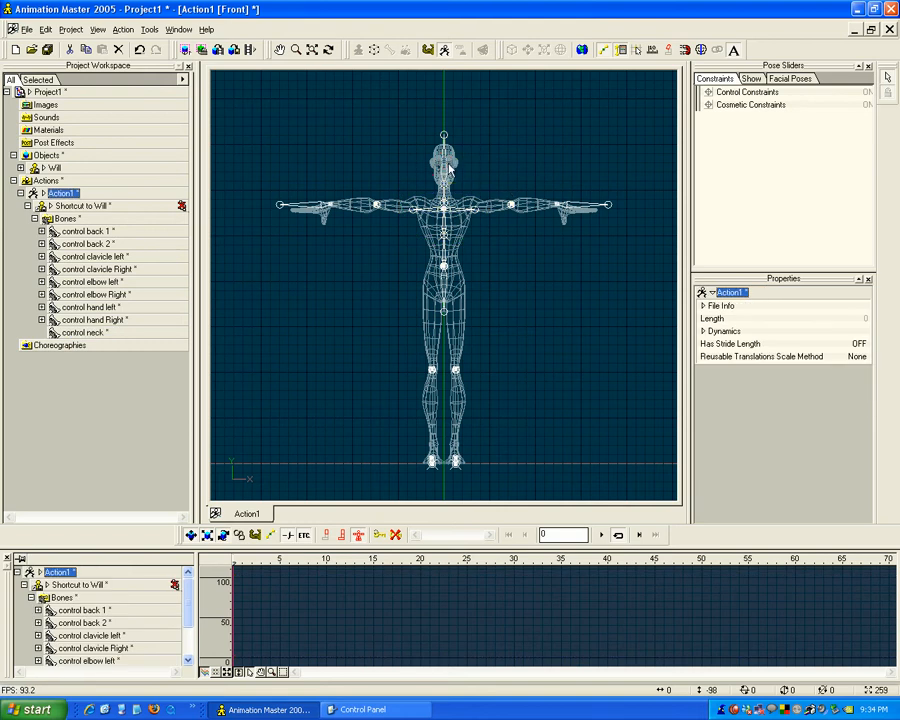
{"action": "left_click", "coordinate": [464, 173]}
{"action": "mouse_move", "coordinate": [464, 173]}
{"action": "left_mouse_down"}
{"action": "mouse_move", "coordinate": [482, 174]}
{"action": "mouse_move", "coordinate": [476, 163]}
{"action": "left_mouse_up"}
{"action": "left_click", "coordinate": [502, 166]}
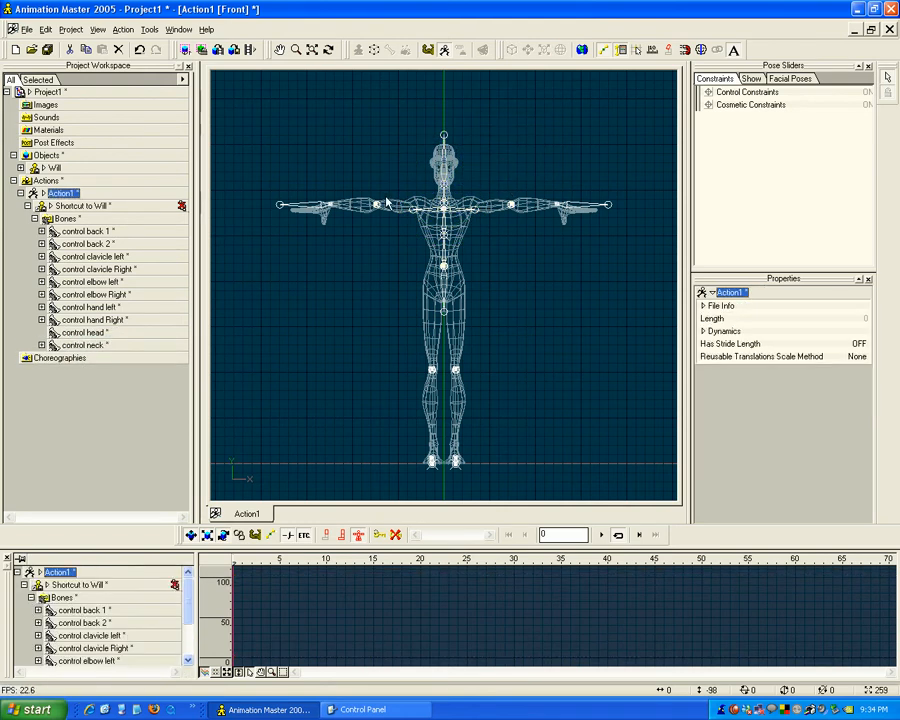
Re-key the right hand control bone's rotation at frame 0 and key the pelvis control bone's rotation there as well.
{"action": "left_click", "coordinate": [316, 206]}
{"action": "left_click_drag", "start_coordinate": [311, 175], "coordinate": [309, 170]}
{"action": "left_click", "coordinate": [357, 301]}
{"action": "left_click", "coordinate": [455, 299]}
{"action": "mouse_move", "coordinate": [456, 301]}
{"action": "left_mouse_down"}
{"action": "mouse_move", "coordinate": [458, 318]}
{"action": "mouse_move", "coordinate": [472, 301]}
{"action": "left_mouse_up"}
{"action": "left_click", "coordinate": [485, 341]}
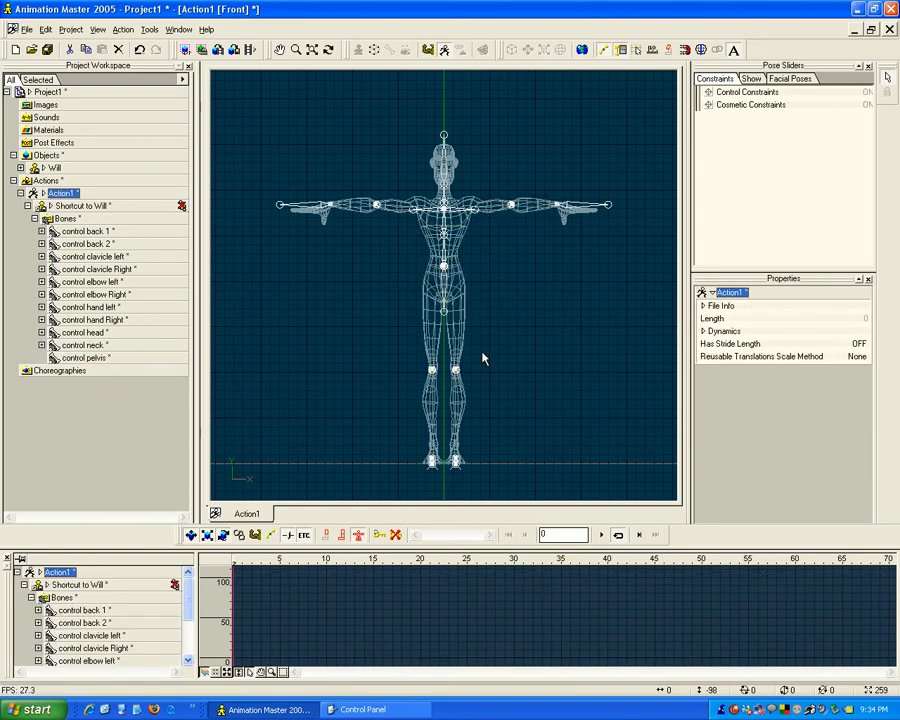
Key the rotations of the left and right knee control bones at frame 0 and deselect them.
{"action": "left_click", "coordinate": [455, 371]}
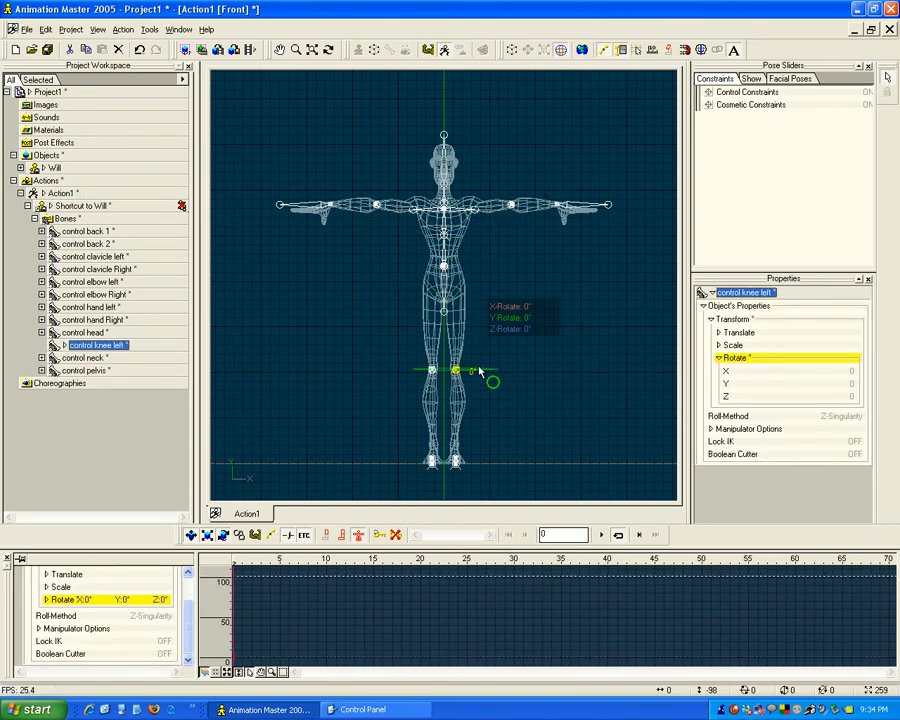
{"action": "left_click", "coordinate": [426, 378]}
{"action": "left_click", "coordinate": [432, 371]}
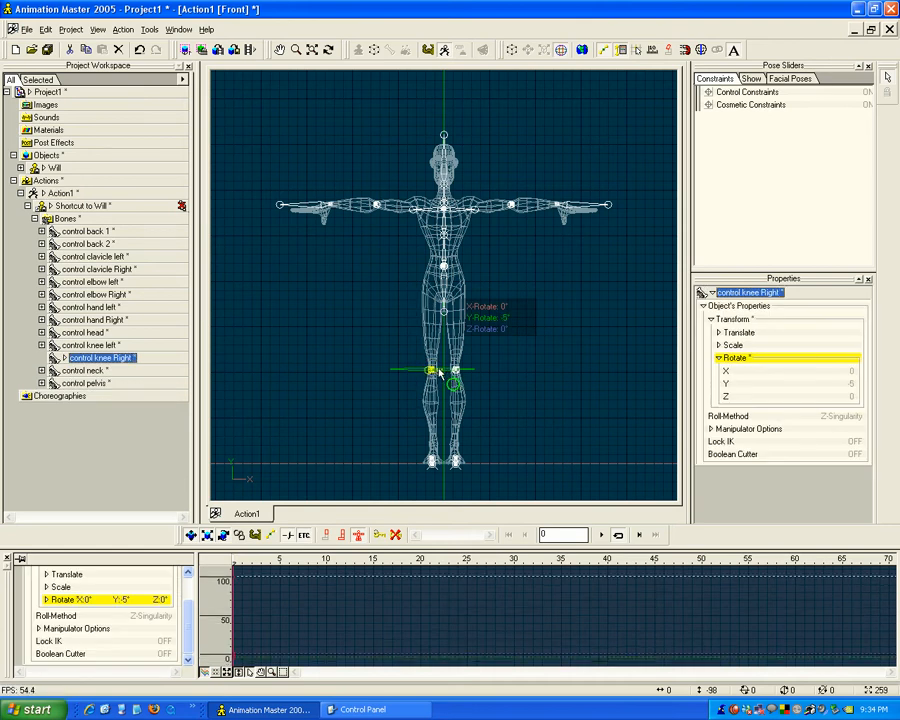
{"action": "left_click", "coordinate": [500, 370]}
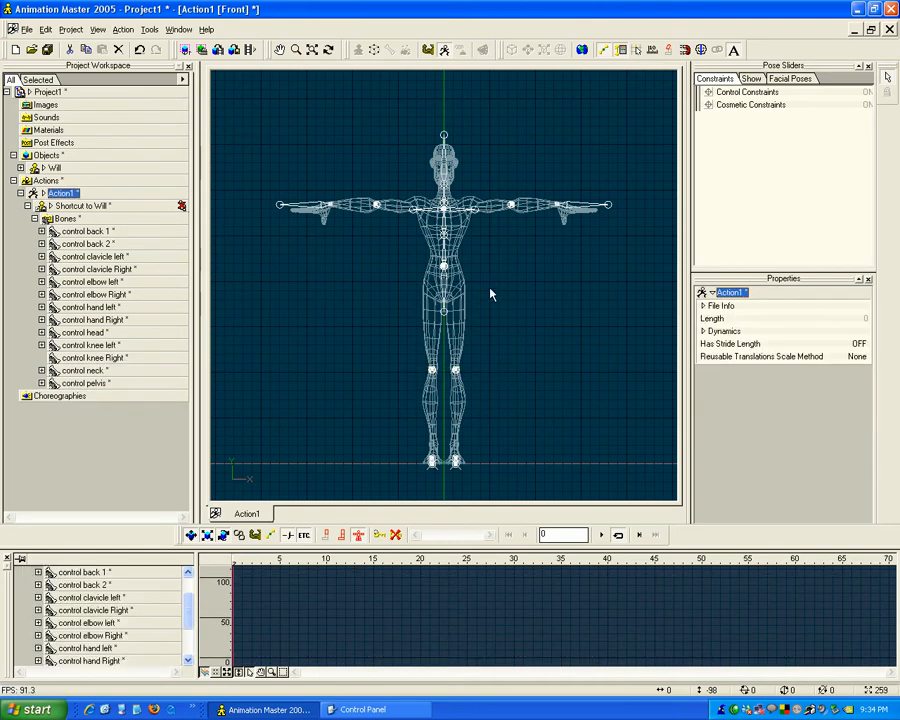
Key the right and left heel control bones at frame 0 from a close side view of the lower legs.
{"action": "left_click_drag", "start_coordinate": [492, 289], "coordinate": [444, 306]}
{"action": "key", "text": "m"}
{"action": "left_click_drag", "start_coordinate": [488, 344], "coordinate": [478, 302]}
{"action": "scroll", "coordinate": [476, 275], "scroll_direction": "up", "scroll_amount": 3}
{"action": "key", "text": "t"}
{"action": "key", "text": "m"}
{"action": "left_click_drag", "start_coordinate": [453, 345], "coordinate": [493, 310]}
{"action": "scroll", "coordinate": [482, 308], "scroll_direction": "up", "scroll_amount": 3}
{"action": "key", "text": "m"}
{"action": "key", "text": "t"}
{"action": "key", "text": "Escape"}
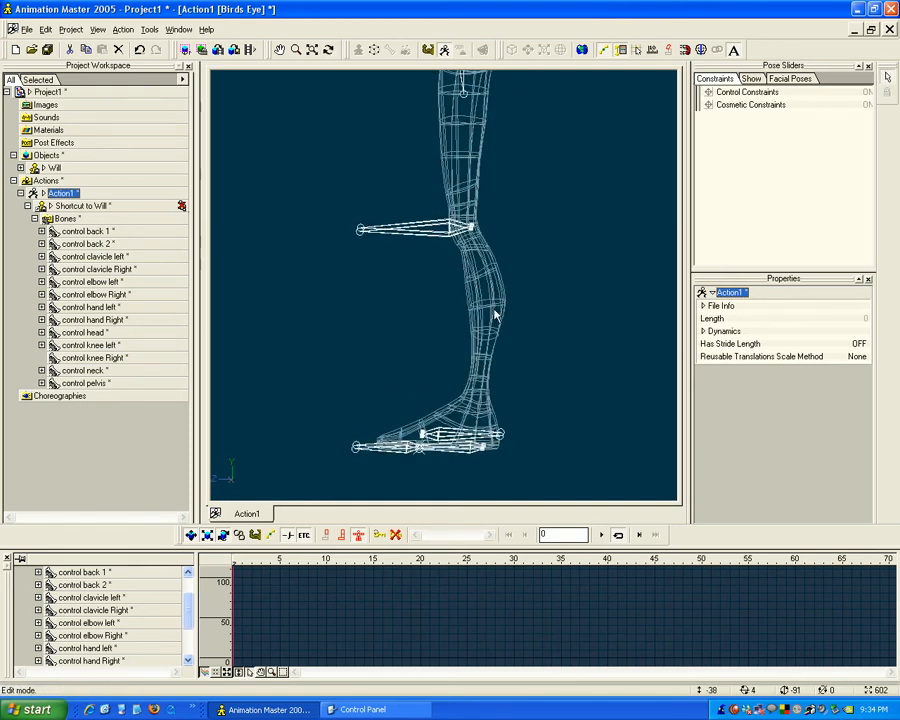
{"action": "key", "text": "6"}
{"action": "key", "text": "m"}
{"action": "left_click_drag", "start_coordinate": [450, 436], "coordinate": [475, 279]}
{"action": "scroll", "coordinate": [459, 386], "scroll_direction": "up", "scroll_amount": 4}
{"action": "mouse_move", "coordinate": [477, 369]}
{"action": "left_mouse_down"}
{"action": "mouse_move", "coordinate": [486, 369]}
{"action": "mouse_move", "coordinate": [475, 388]}
{"action": "left_mouse_up"}
{"action": "left_click", "coordinate": [493, 370]}
{"action": "key", "text": "t"}
{"action": "left_click", "coordinate": [482, 369]}
Key the right foot control bone (control foot Right) at frame 0 with 0° rotation on all axes.
{"action": "left_click", "coordinate": [470, 388]}
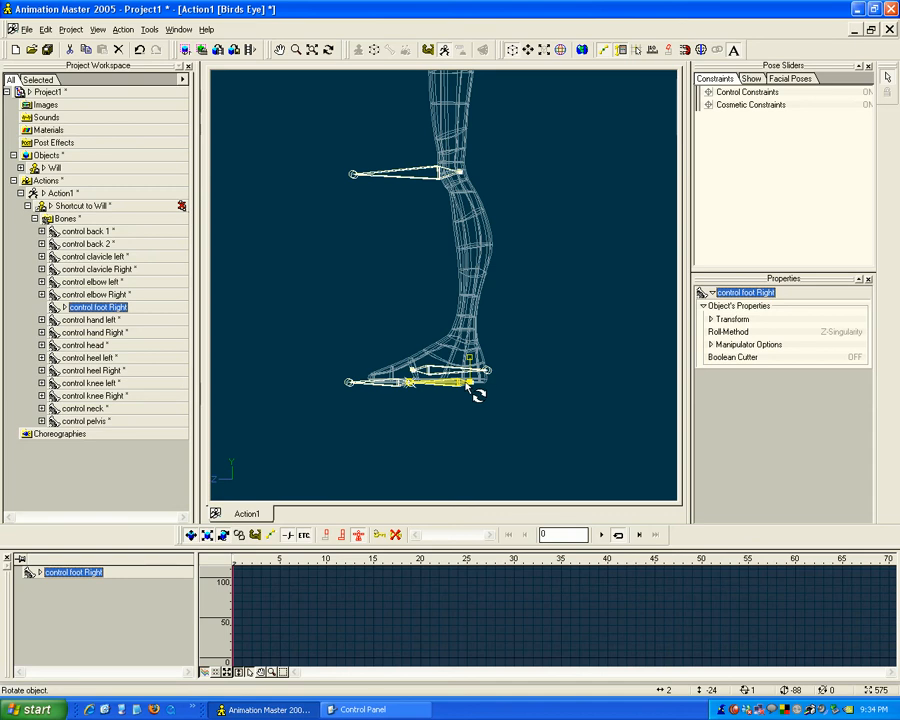
{"action": "key", "text": "1"}
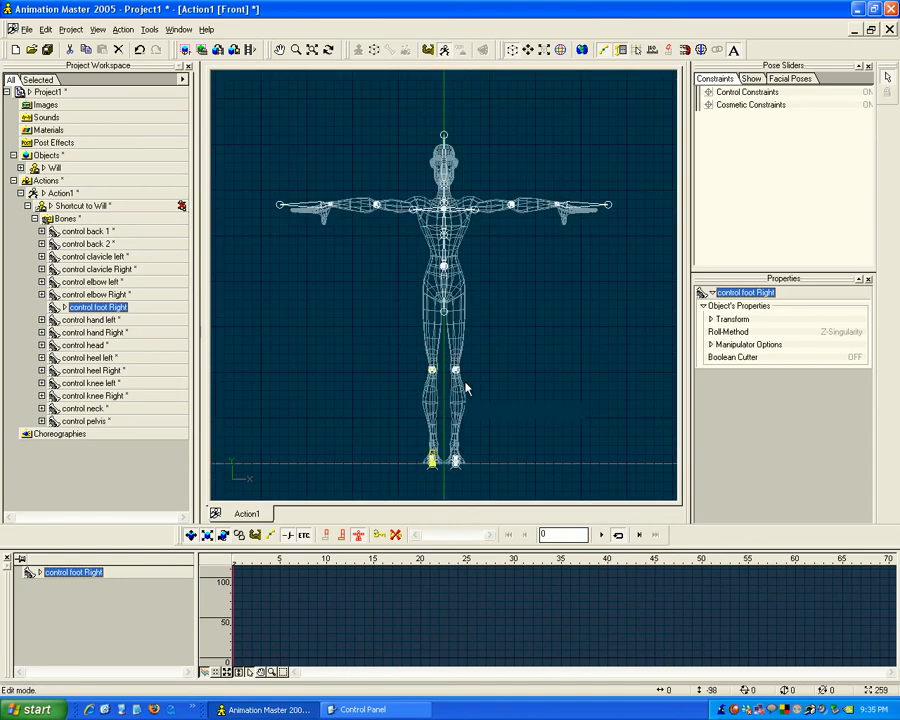
{"action": "key", "text": "4"}
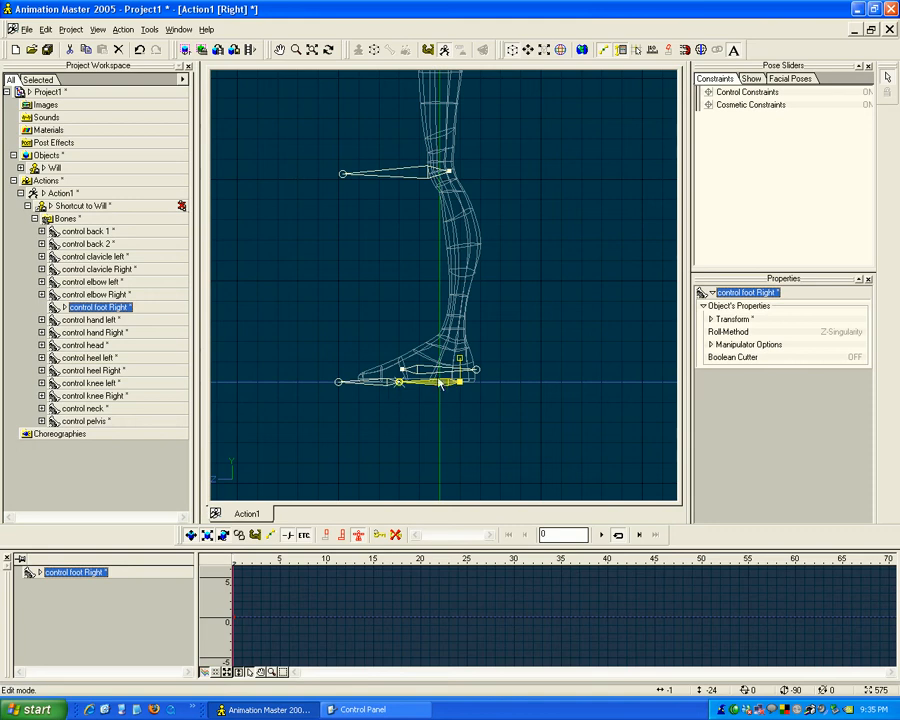
{"action": "left_click_drag", "start_coordinate": [399, 383], "coordinate": [399, 383]}
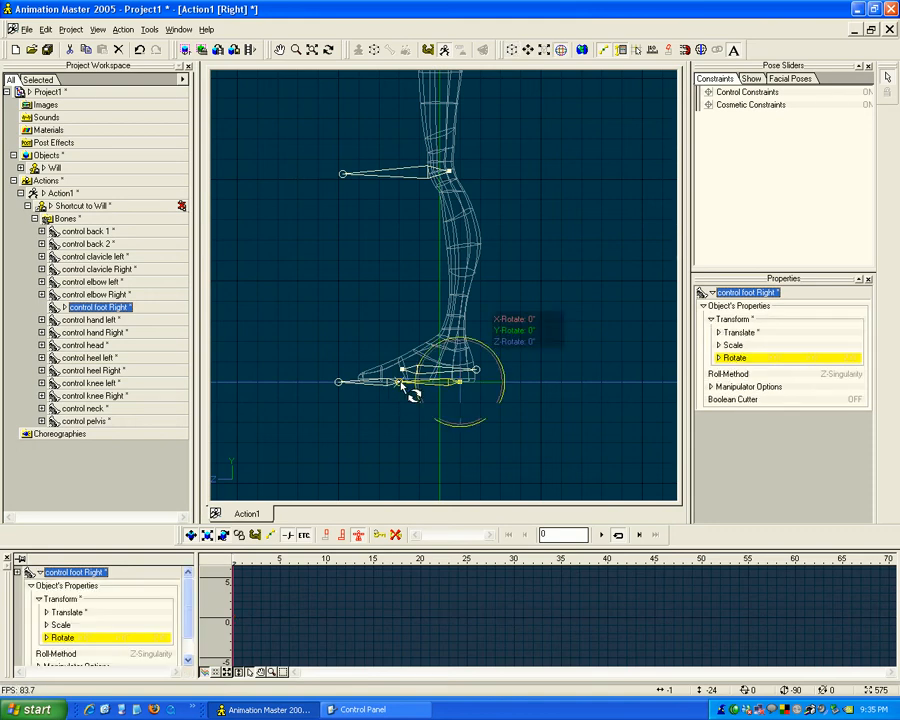
{"action": "left_click", "coordinate": [421, 372]}
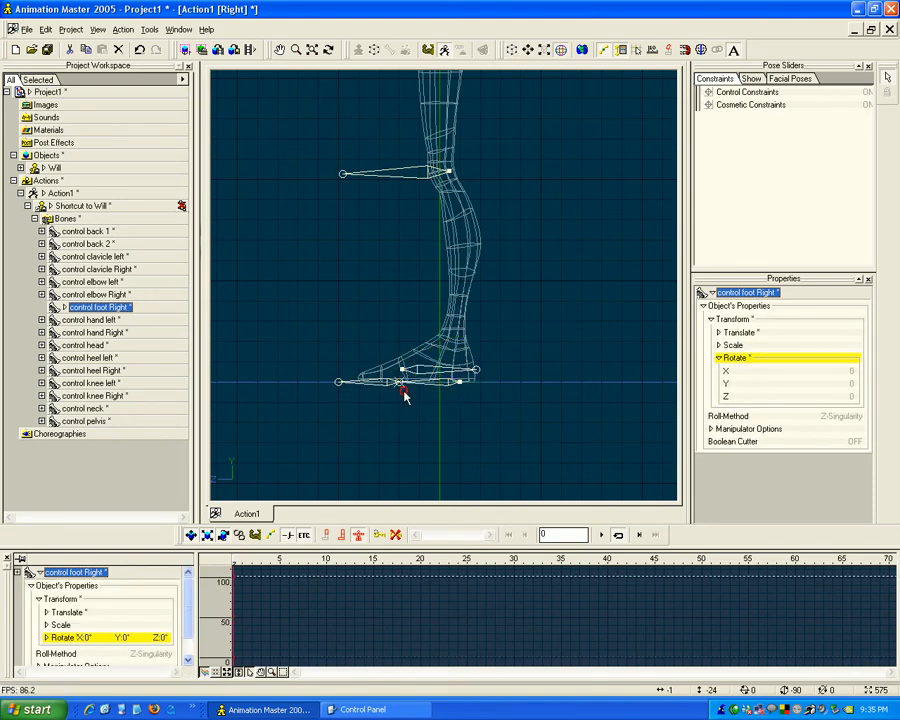
Key the rotations of the left and right toes control bones at frame 0 and deselect them.
{"action": "left_click", "coordinate": [394, 389]}
{"action": "left_click", "coordinate": [375, 355]}
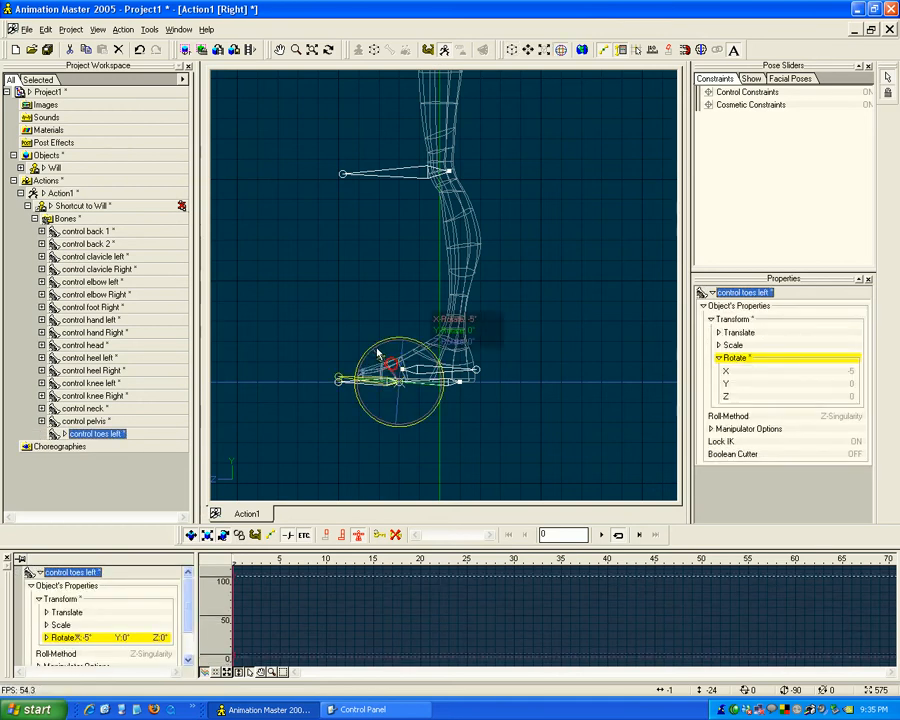
{"action": "key", "text": "t"}
{"action": "left_click_drag", "start_coordinate": [352, 374], "coordinate": [404, 401]}
{"action": "left_click", "coordinate": [330, 361]}
{"action": "left_click", "coordinate": [366, 348]}
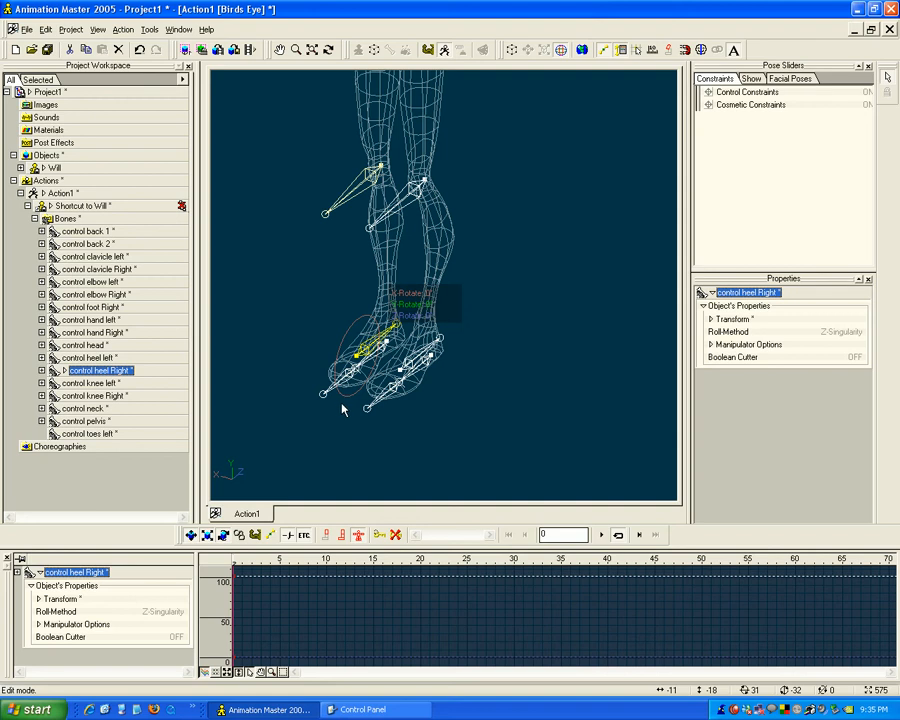
{"action": "left_click", "coordinate": [342, 408]}
{"action": "left_click", "coordinate": [340, 386]}
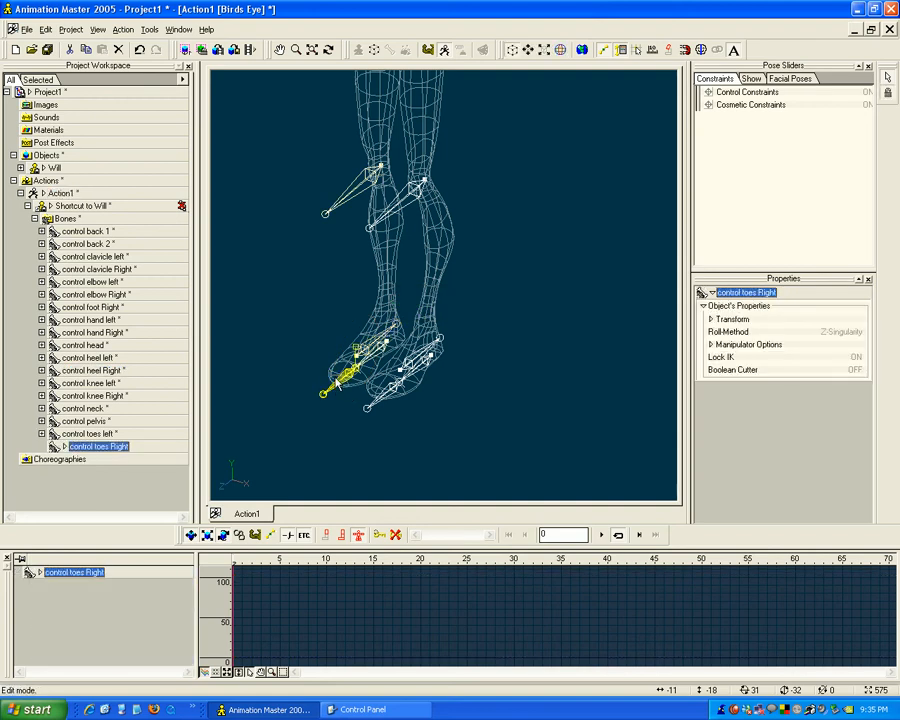
{"action": "key", "text": "r"}
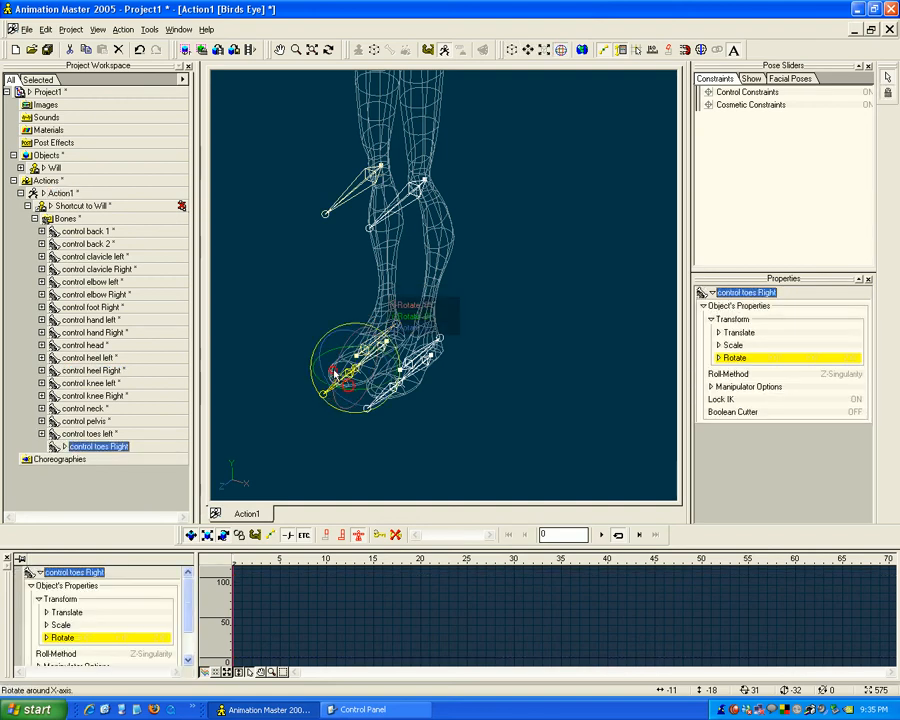
{"action": "left_click", "coordinate": [336, 374]}
{"action": "left_click", "coordinate": [324, 443]}
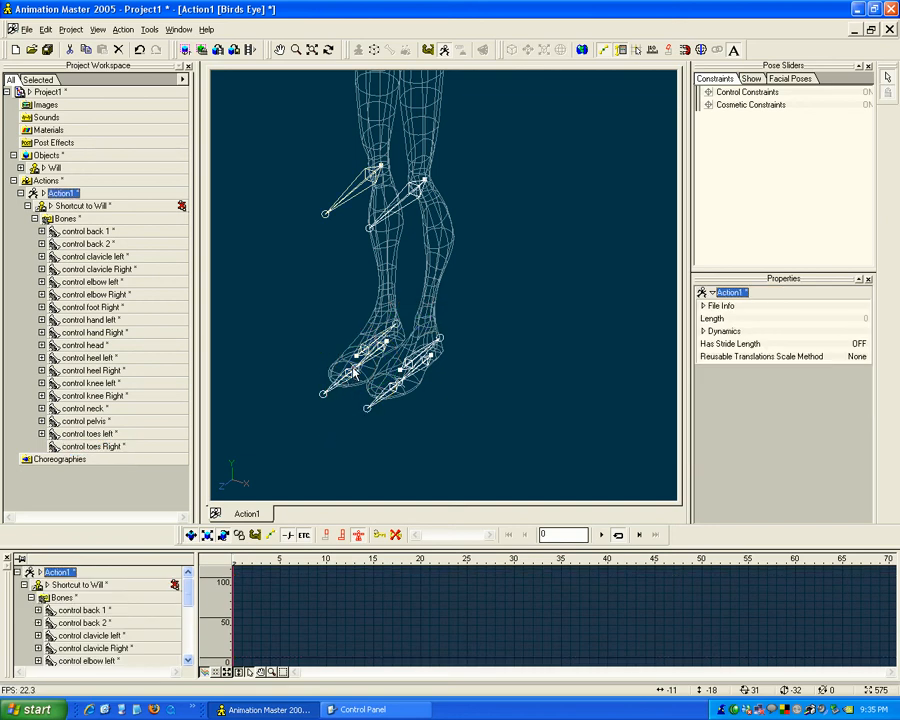
Re-key the right foot control bone's rotation at 0° on all axes at frame 0 and deselect it.
{"action": "left_click", "coordinate": [363, 366]}
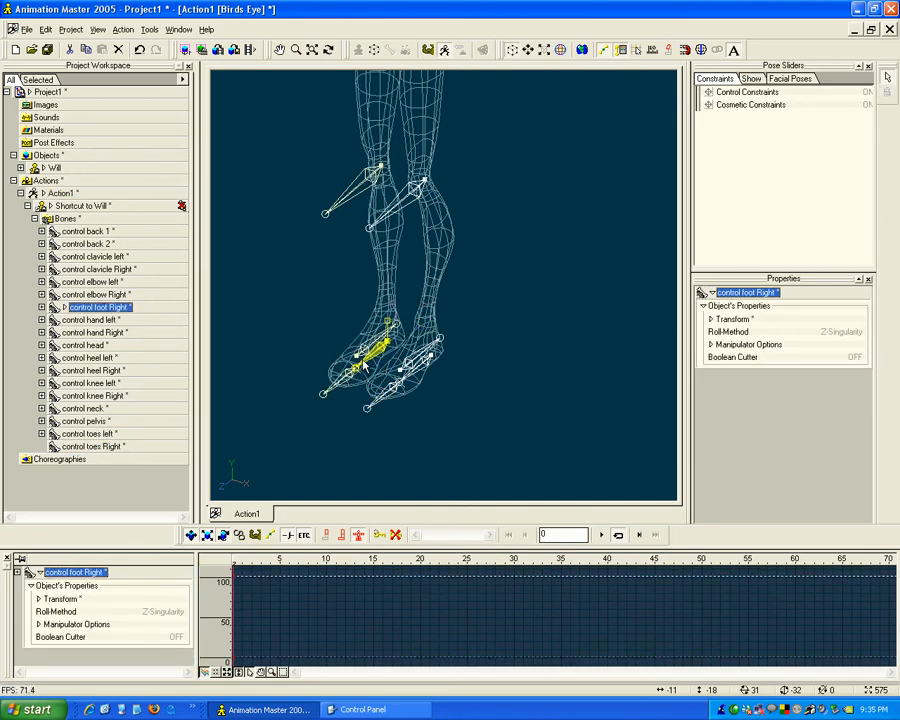
{"action": "key", "text": "r"}
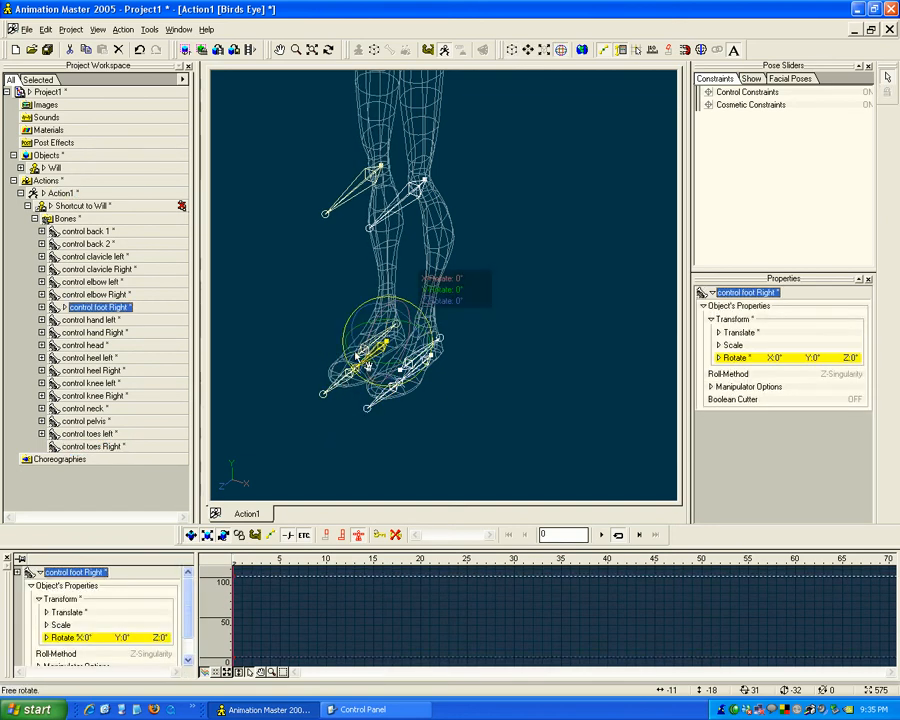
{"action": "left_click", "coordinate": [378, 346]}
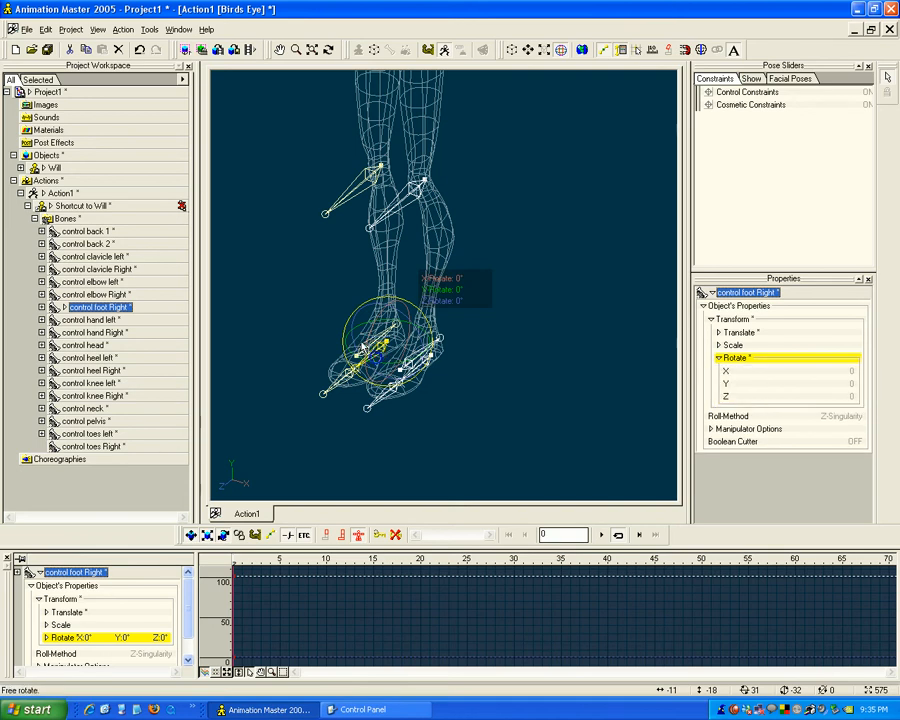
{"action": "left_click", "coordinate": [328, 340]}
Key the control body bone at the waist at frame 0 with a rotation of 0° on all axes.
{"action": "scroll", "coordinate": [400, 270], "scroll_direction": "down", "scroll_amount": 3}
{"action": "left_click", "coordinate": [394, 266]}
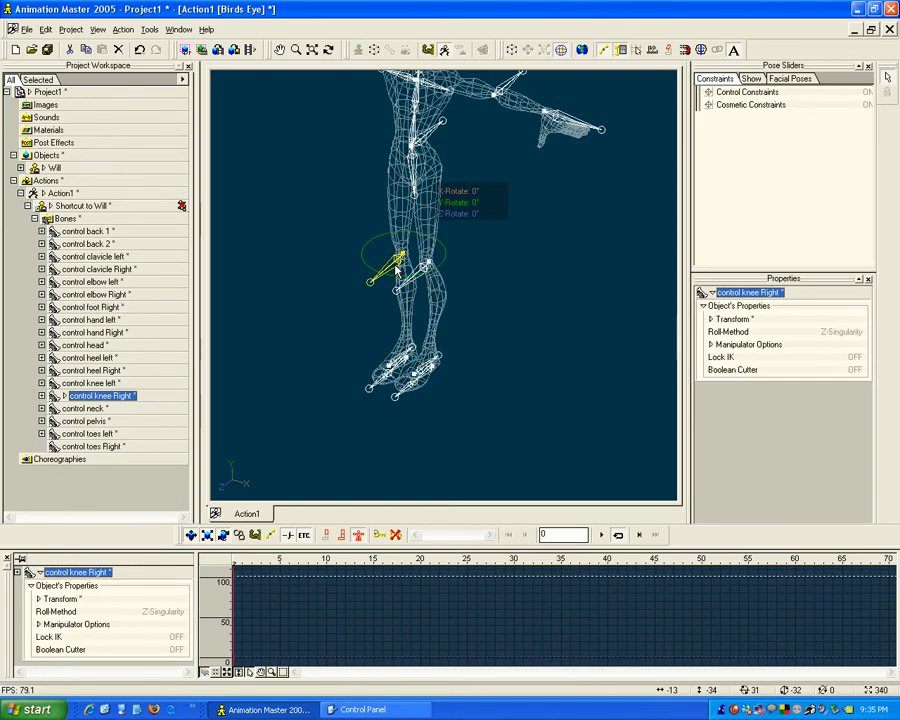
{"action": "left_click", "coordinate": [345, 288]}
{"action": "middle_click_drag", "start_coordinate": [350, 258], "coordinate": [348, 338]}
{"action": "middle_click_drag", "start_coordinate": [410, 246], "coordinate": [398, 288]}
{"action": "scroll", "coordinate": [397, 288], "scroll_direction": "up", "scroll_amount": 5}
{"action": "left_click", "coordinate": [424, 262]}
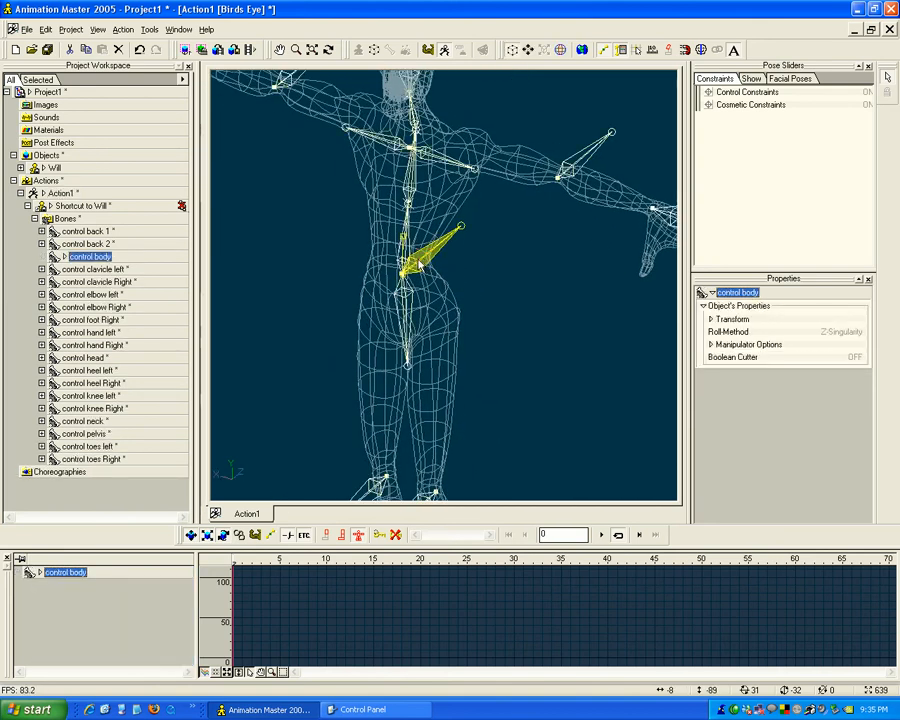
{"action": "left_click", "coordinate": [430, 243]}
{"action": "left_click", "coordinate": [428, 233]}
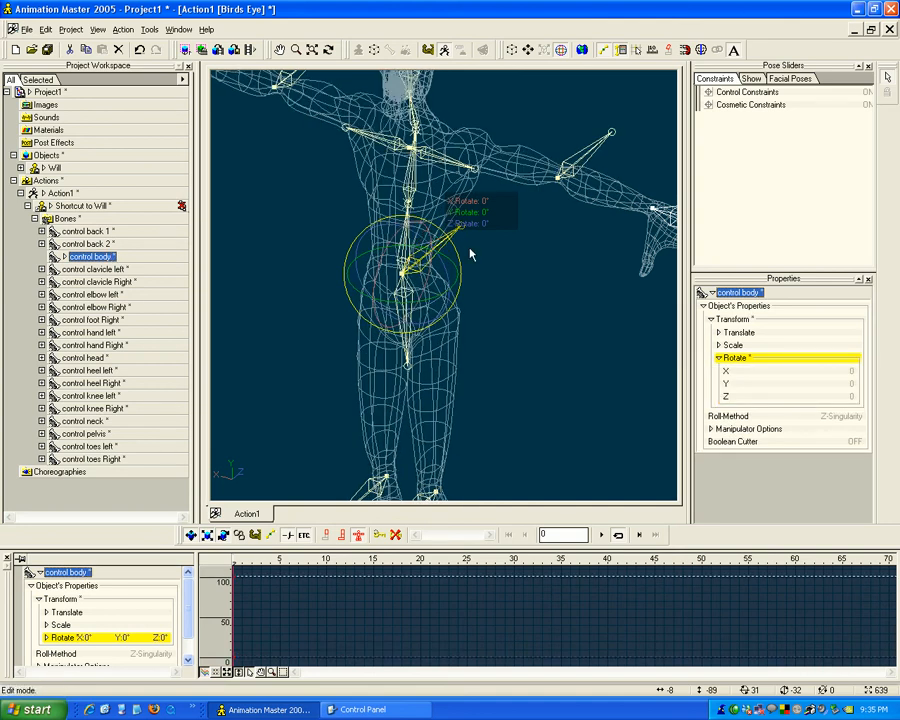
{"action": "key", "text": "Escape"}
{"action": "left_click", "coordinate": [437, 249]}
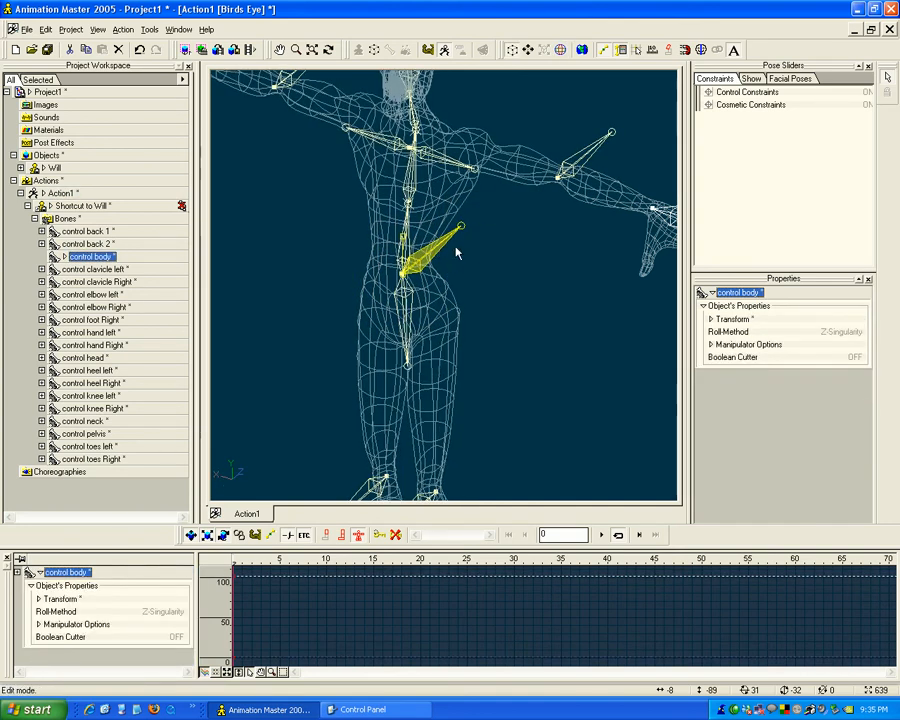
{"action": "left_click", "coordinate": [462, 237]}
Examine the whole figure and its control bones from the front and from slightly above.
{"action": "mouse_move", "coordinate": [466, 217]}
{"action": "middle_mouse_down"}
{"action": "mouse_move", "coordinate": [460, 312]}
{"action": "mouse_move", "coordinate": [475, 236]}
{"action": "middle_mouse_up"}
{"action": "scroll", "coordinate": [466, 316], "scroll_direction": "down", "scroll_amount": 5}
{"action": "scroll", "coordinate": [476, 242], "scroll_direction": "down", "scroll_amount": 3}
{"action": "middle_click_drag", "start_coordinate": [475, 283], "coordinate": [473, 265]}
{"action": "key", "text": "t"}
{"action": "mouse_move", "coordinate": [454, 261]}
{"action": "left_mouse_down"}
{"action": "mouse_move", "coordinate": [345, 262]}
{"action": "mouse_move", "coordinate": [474, 253]}
{"action": "mouse_move", "coordinate": [450, 261]}
{"action": "mouse_move", "coordinate": [464, 260]}
{"action": "left_mouse_up"}
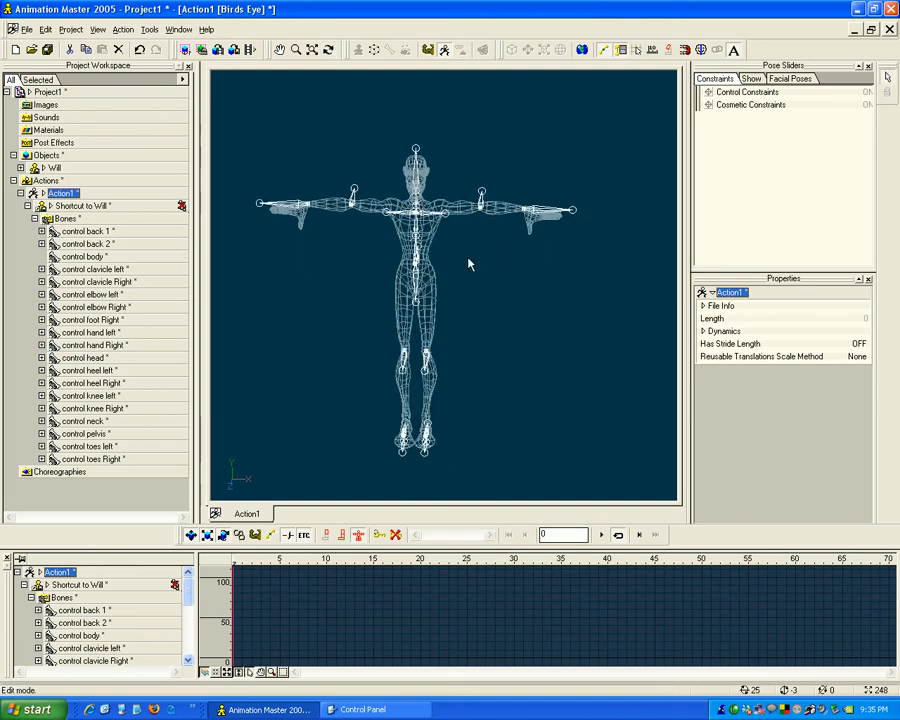
{"action": "left_click_drag", "start_coordinate": [478, 257], "coordinate": [485, 261]}
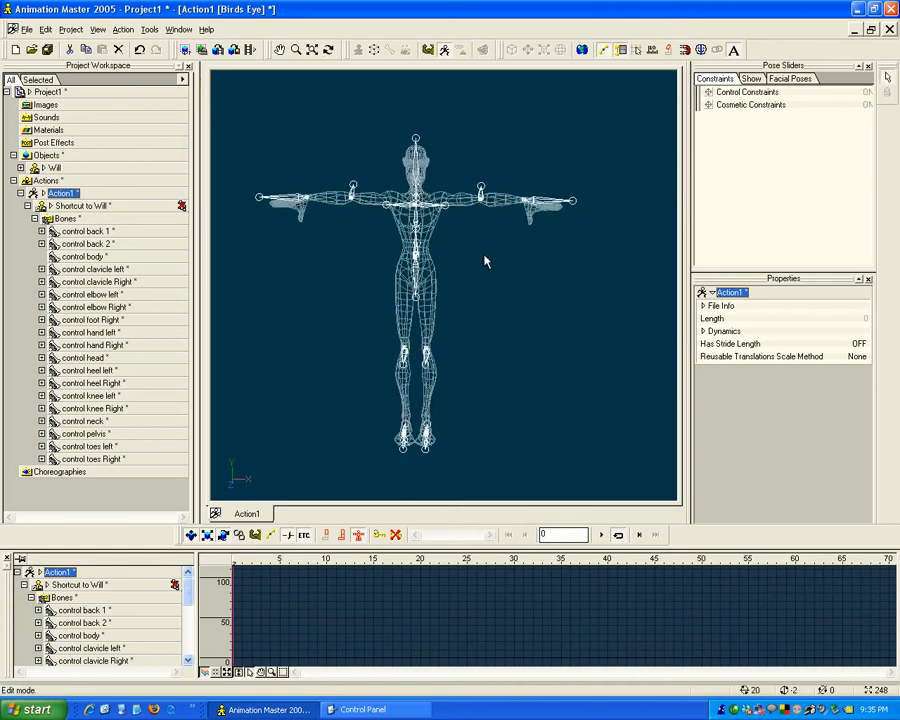
Select the control body bone at the waist and check its entry in Action1's list of bones.
{"action": "left_click", "coordinate": [86, 257]}
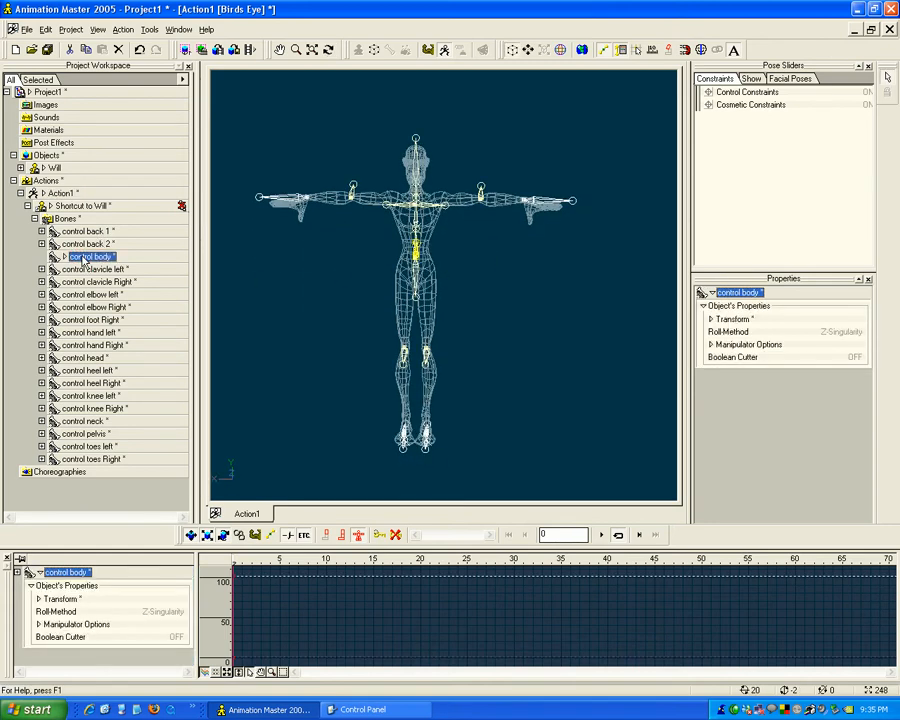
{"action": "left_click", "coordinate": [341, 301]}
{"action": "scroll", "coordinate": [402, 290], "scroll_direction": "up", "scroll_amount": 3}
{"action": "key", "text": "t"}
{"action": "left_click_drag", "start_coordinate": [424, 257], "coordinate": [404, 245]}
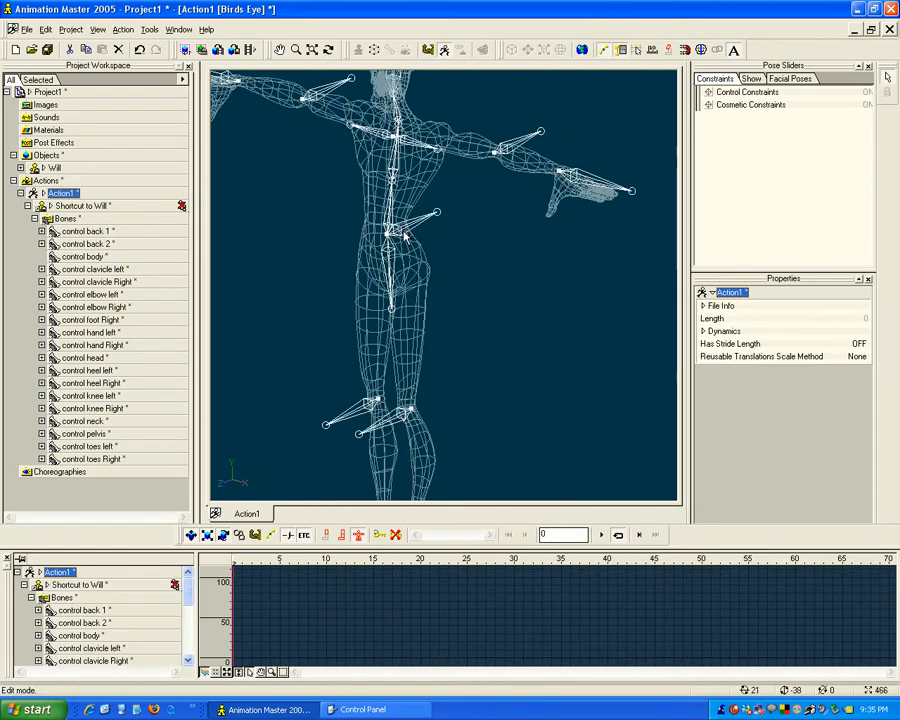
{"action": "left_click", "coordinate": [403, 228]}
{"action": "left_click", "coordinate": [42, 257]}
{"action": "left_click", "coordinate": [42, 257]}
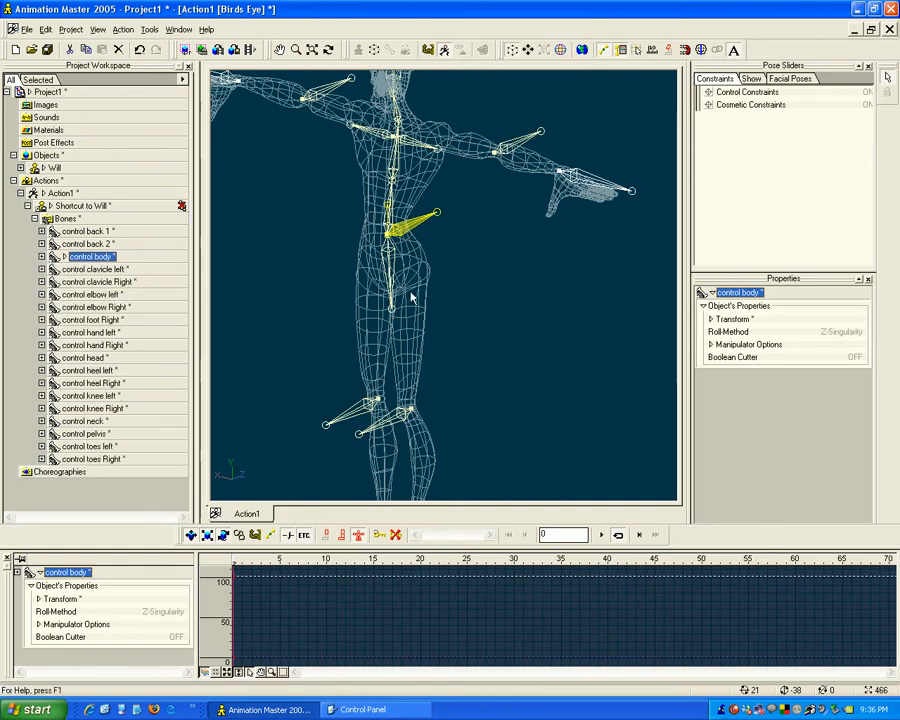
Examine the full character from the right side and its upper body from the front with the control body bone selected.
{"action": "left_click_drag", "start_coordinate": [460, 281], "coordinate": [437, 281]}
{"action": "key", "text": "4"}
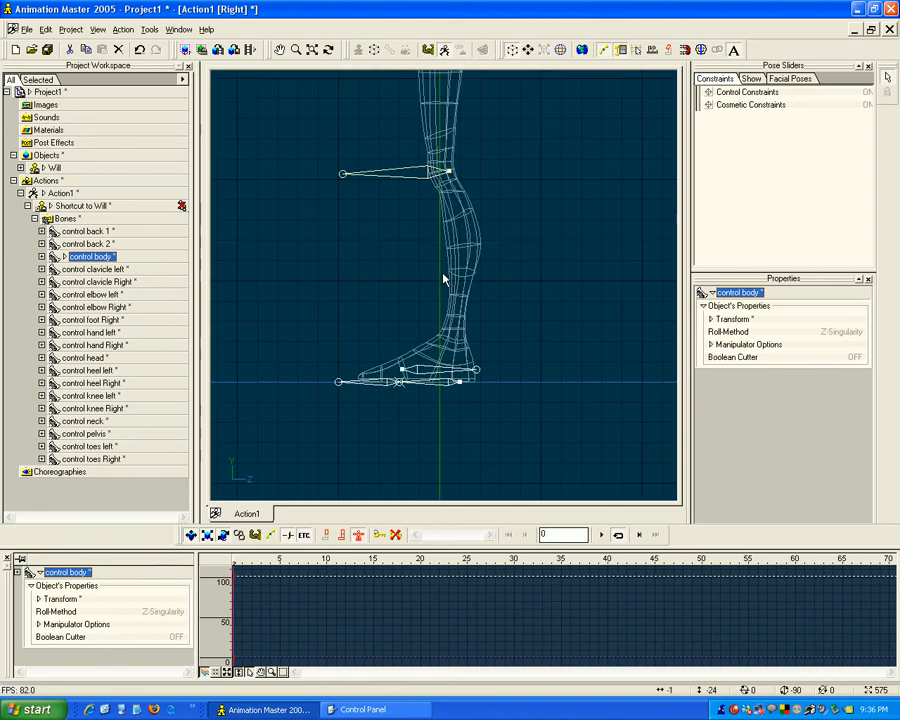
{"action": "scroll", "coordinate": [446, 272], "scroll_direction": "down", "scroll_amount": 2}
{"action": "scroll", "coordinate": [448, 267], "scroll_direction": "down", "scroll_amount": 1}
{"action": "middle_click_drag", "start_coordinate": [462, 220], "coordinate": [473, 292]}
{"action": "scroll", "coordinate": [470, 255], "scroll_direction": "up", "scroll_amount": 1}
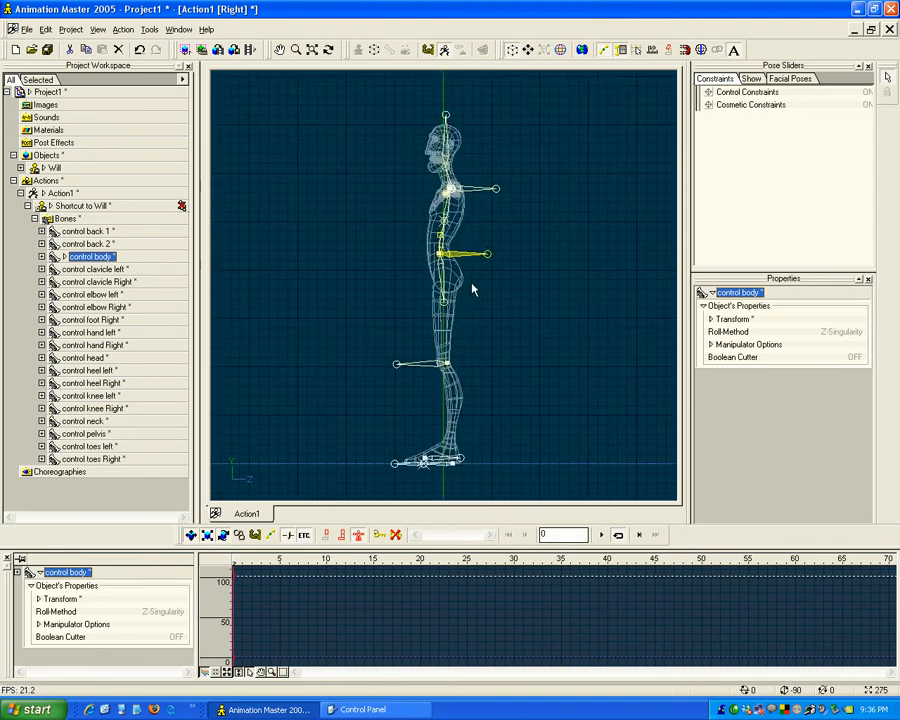
{"action": "mouse_move", "coordinate": [446, 288]}
{"action": "left_mouse_down"}
{"action": "mouse_move", "coordinate": [476, 281]}
{"action": "mouse_move", "coordinate": [492, 295]}
{"action": "mouse_move", "coordinate": [454, 267]}
{"action": "mouse_move", "coordinate": [453, 281]}
{"action": "left_mouse_up"}
{"action": "key", "text": "1"}
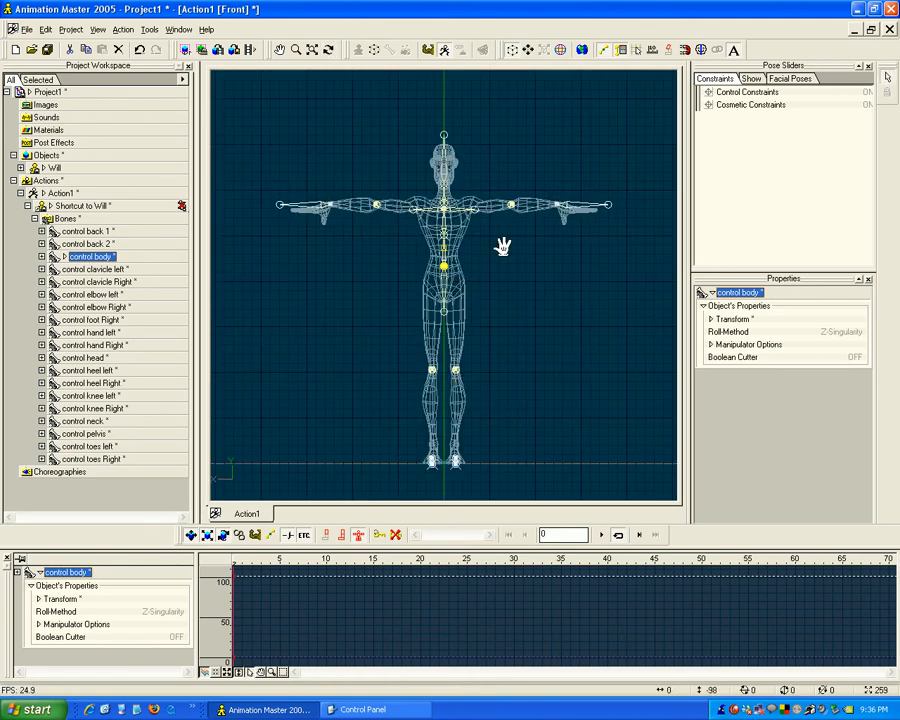
{"action": "scroll", "coordinate": [465, 293], "scroll_direction": "up", "scroll_amount": 2}
{"action": "mouse_move", "coordinate": [464, 264]}
{"action": "middle_mouse_down"}
{"action": "mouse_move", "coordinate": [502, 269]}
{"action": "mouse_move", "coordinate": [448, 273]}
{"action": "middle_mouse_up"}
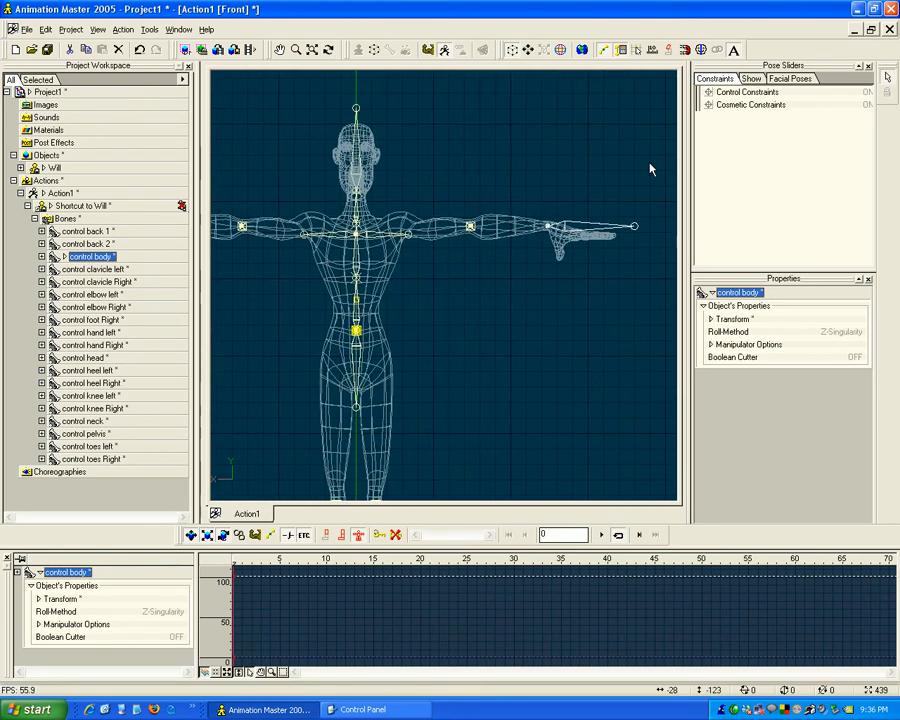
Turn on Show Finger Bones for the character.
{"action": "left_click", "coordinate": [752, 79]}
{"action": "left_click", "coordinate": [862, 105]}
{"action": "mouse_move", "coordinate": [632, 231]}
{"action": "middle_mouse_down"}
{"action": "mouse_move", "coordinate": [510, 229]}
{"action": "mouse_move", "coordinate": [527, 267]}
{"action": "mouse_move", "coordinate": [486, 277]}
{"action": "mouse_move", "coordinate": [473, 295]}
{"action": "middle_mouse_up"}
{"action": "scroll", "coordinate": [510, 229], "scroll_direction": "up", "scroll_amount": 4}
{"action": "scroll", "coordinate": [527, 267], "scroll_direction": "up", "scroll_amount": 4}
{"action": "scroll", "coordinate": [528, 273], "scroll_direction": "up", "scroll_amount": 2}
{"action": "scroll", "coordinate": [473, 295], "scroll_direction": "up", "scroll_amount": 1}
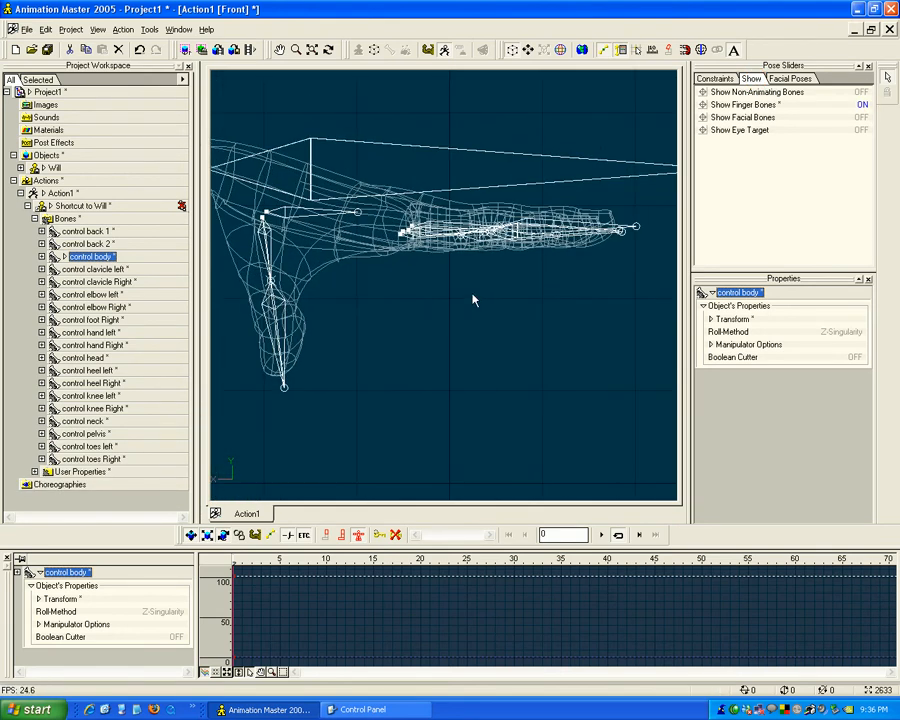
Bend the left hand's index finger downward by rotating its two control bones, and rotate the first pinky control bone down.
{"action": "left_click", "coordinate": [460, 235]}
{"action": "left_click_drag", "start_coordinate": [461, 236], "coordinate": [487, 270]}
{"action": "left_click", "coordinate": [494, 235]}
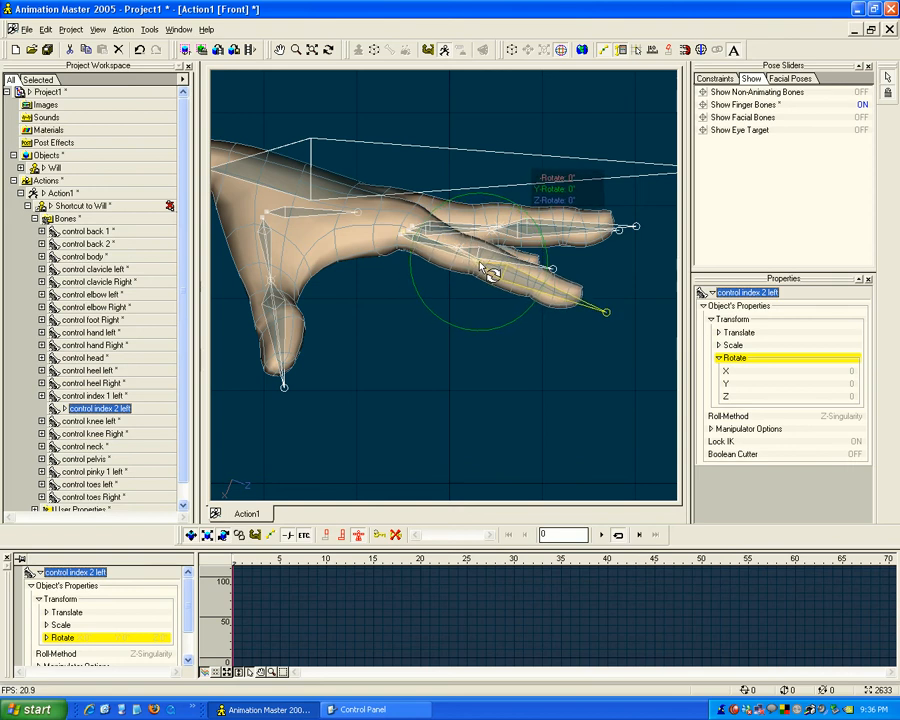
{"action": "left_click_drag", "start_coordinate": [605, 315], "coordinate": [548, 370]}
{"action": "left_click", "coordinate": [597, 332]}
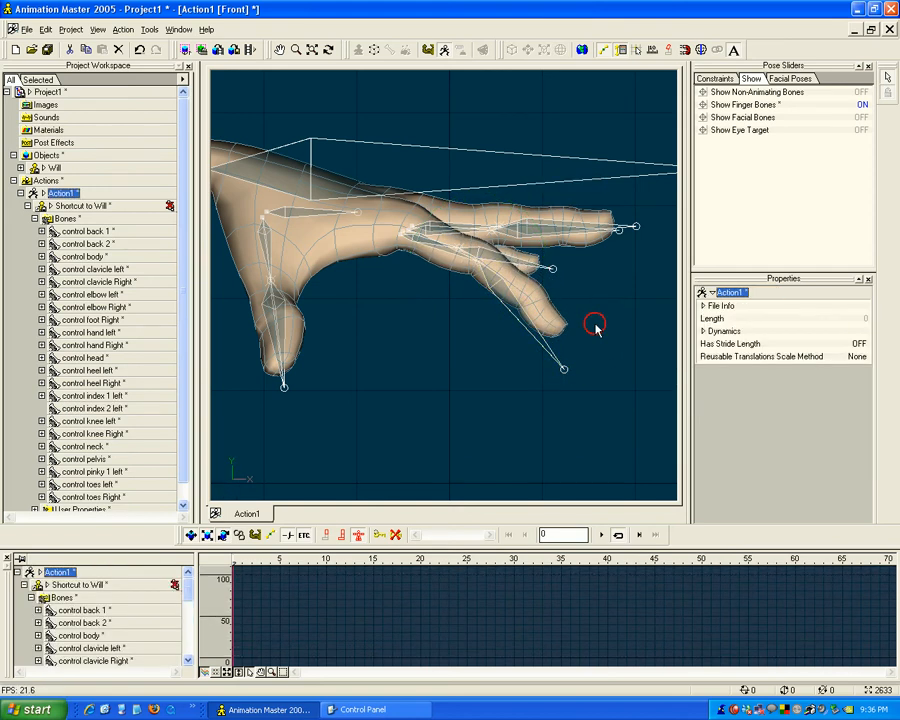
Curl the left hand's middle, ring and pinky fingers downward with their control bones, rotating the second ring bone 20° about Y.
{"action": "left_click_drag", "start_coordinate": [500, 234], "coordinate": [537, 396]}
{"action": "left_click_drag", "start_coordinate": [468, 261], "coordinate": [512, 402]}
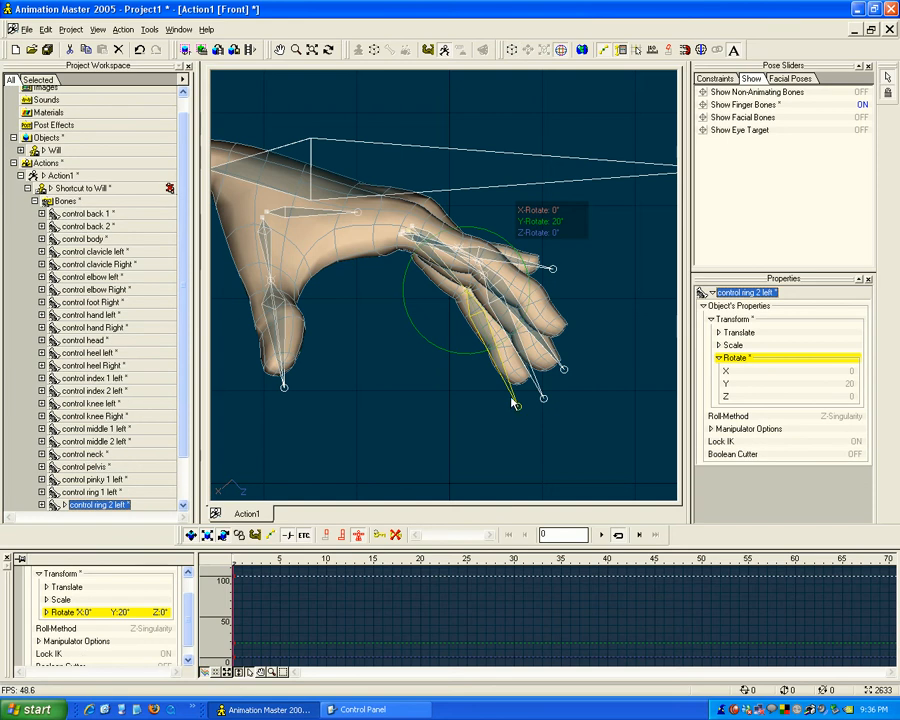
{"action": "left_click", "coordinate": [474, 261]}
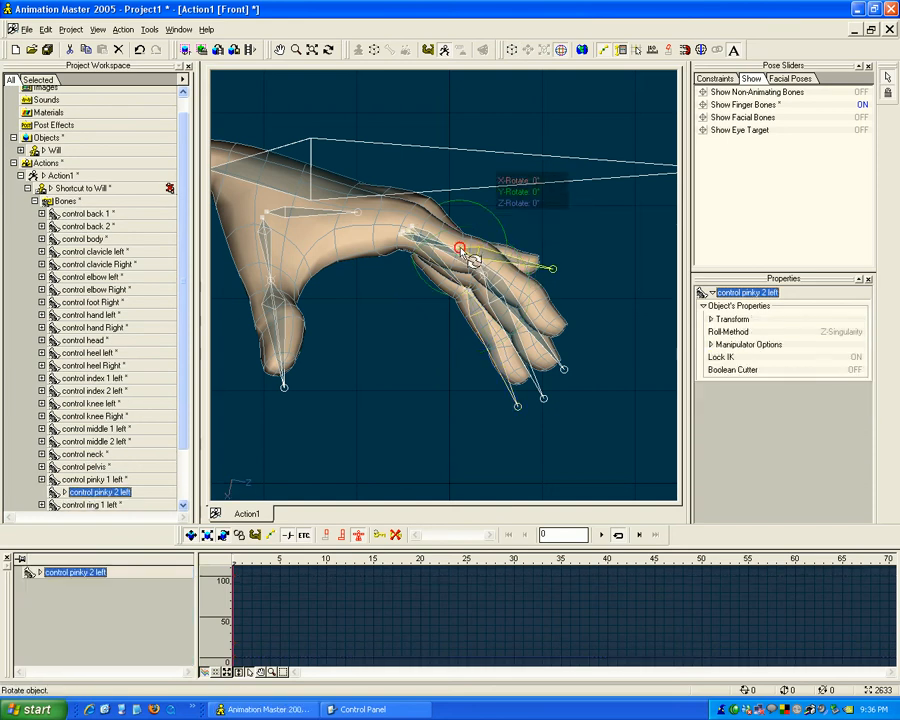
{"action": "left_click_drag", "start_coordinate": [445, 285], "coordinate": [443, 393]}
Rotate the left thumb's two control bones inward toward the curled fingers.
{"action": "left_click", "coordinate": [283, 298]}
{"action": "left_click_drag", "start_coordinate": [282, 290], "coordinate": [352, 303]}
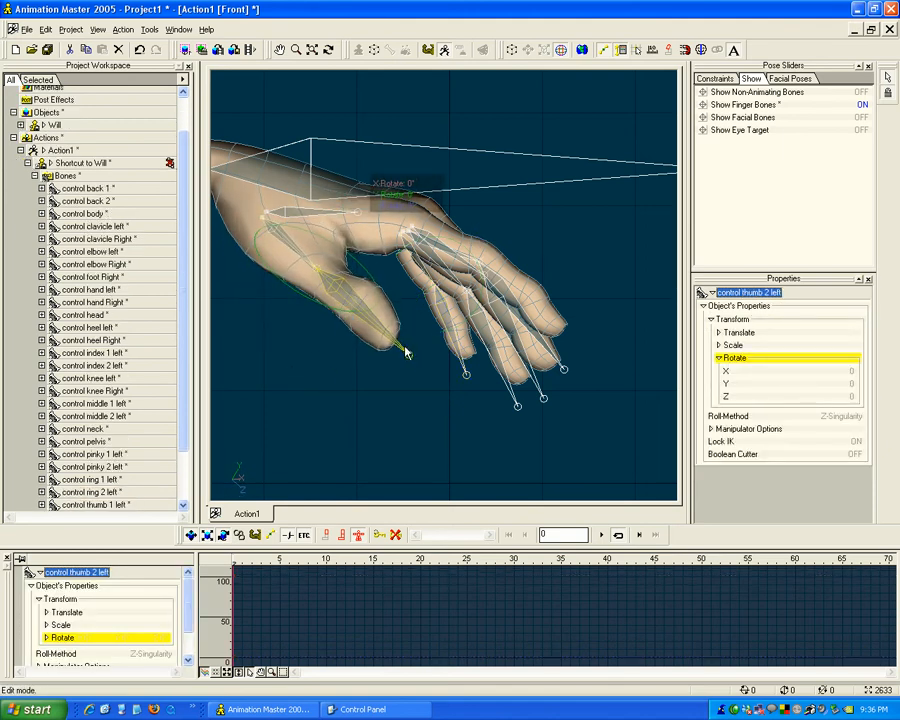
{"action": "left_click_drag", "start_coordinate": [410, 357], "coordinate": [478, 346]}
Examine the relaxed pose of the left hand up close from several bird's-eye angles.
{"action": "key", "text": "t"}
{"action": "left_click_drag", "start_coordinate": [435, 308], "coordinate": [454, 296]}
{"action": "scroll", "coordinate": [428, 281], "scroll_direction": "down", "scroll_amount": 4}
{"action": "key", "text": "t"}
{"action": "left_click", "coordinate": [459, 202]}
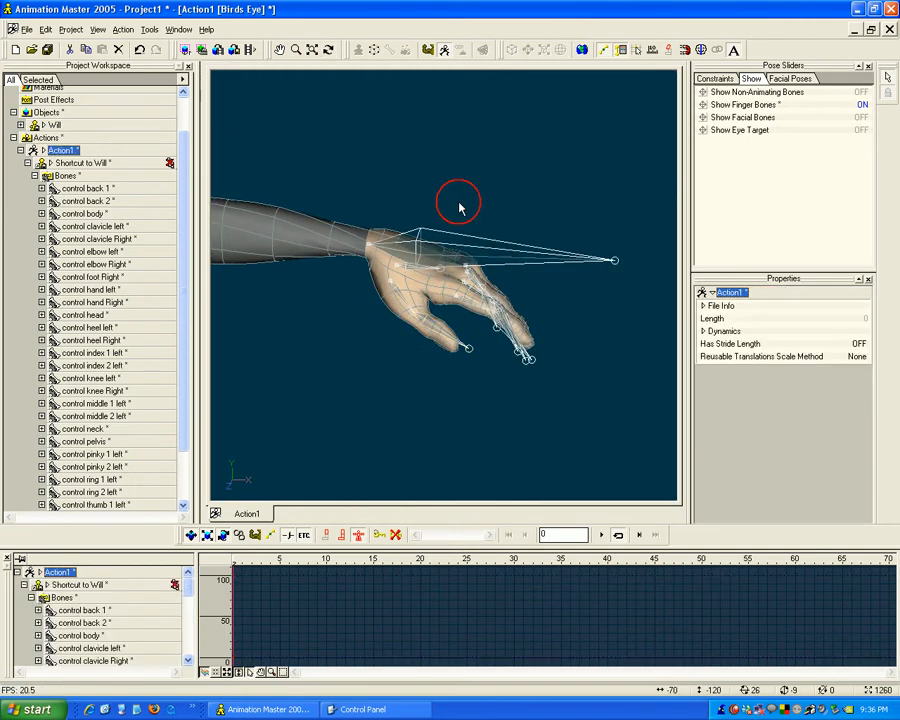
{"action": "key", "text": "m"}
{"action": "left_click_drag", "start_coordinate": [458, 227], "coordinate": [475, 226]}
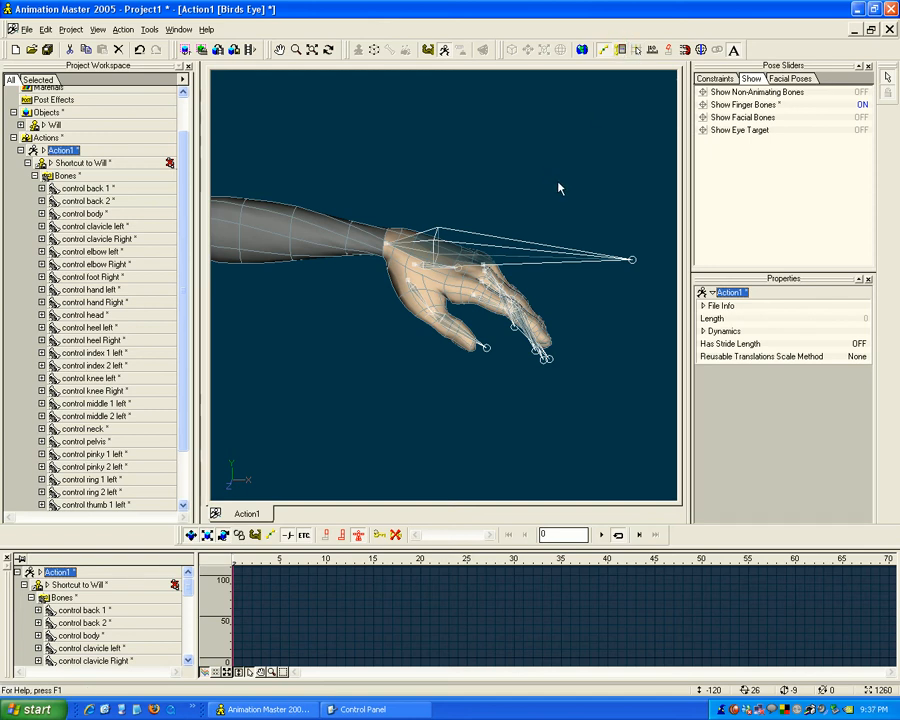
{"action": "key", "text": "t"}
{"action": "left_click_drag", "start_coordinate": [534, 228], "coordinate": [509, 220]}
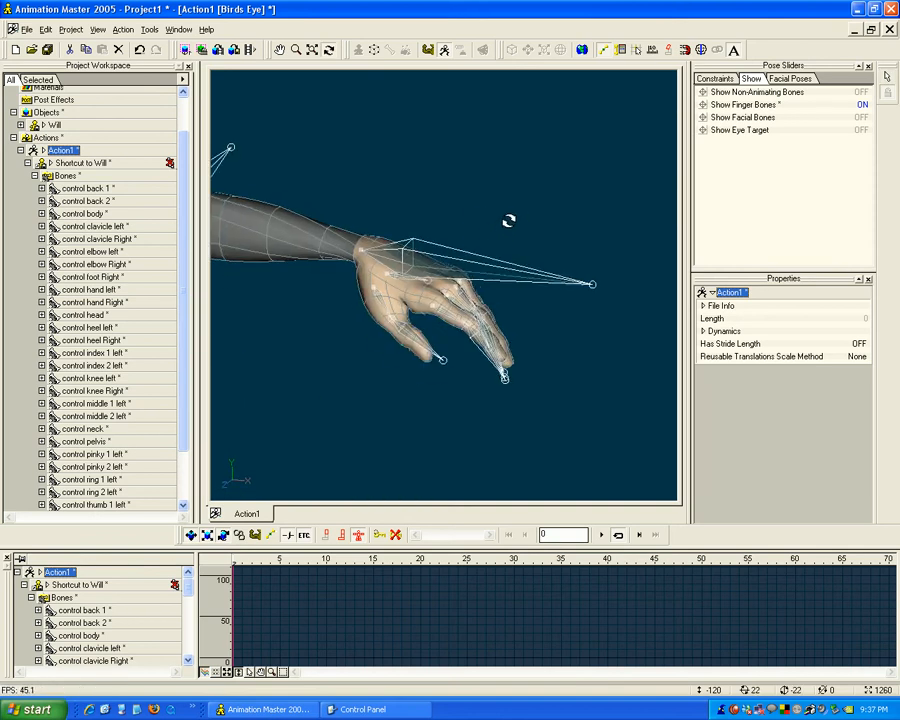
{"action": "left_click", "coordinate": [426, 284]}
{"action": "key", "text": "t"}
{"action": "left_click_drag", "start_coordinate": [426, 285], "coordinate": [525, 252]}
{"action": "left_click", "coordinate": [486, 241]}
{"action": "key", "text": "m"}
{"action": "scroll", "coordinate": [479, 256], "scroll_direction": "up", "scroll_amount": 4}
Select the control fingers left bone in the palm and check the hand from the bird's-eye and front views.
{"action": "left_click", "coordinate": [478, 266]}
{"action": "key", "text": "t"}
{"action": "scroll", "coordinate": [464, 265], "scroll_direction": "down", "scroll_amount": 5}
{"action": "key", "text": "m"}
{"action": "key", "text": "t"}
{"action": "left_click_drag", "start_coordinate": [461, 269], "coordinate": [460, 183]}
{"action": "key", "text": "m"}
{"action": "key", "text": "KP_2"}
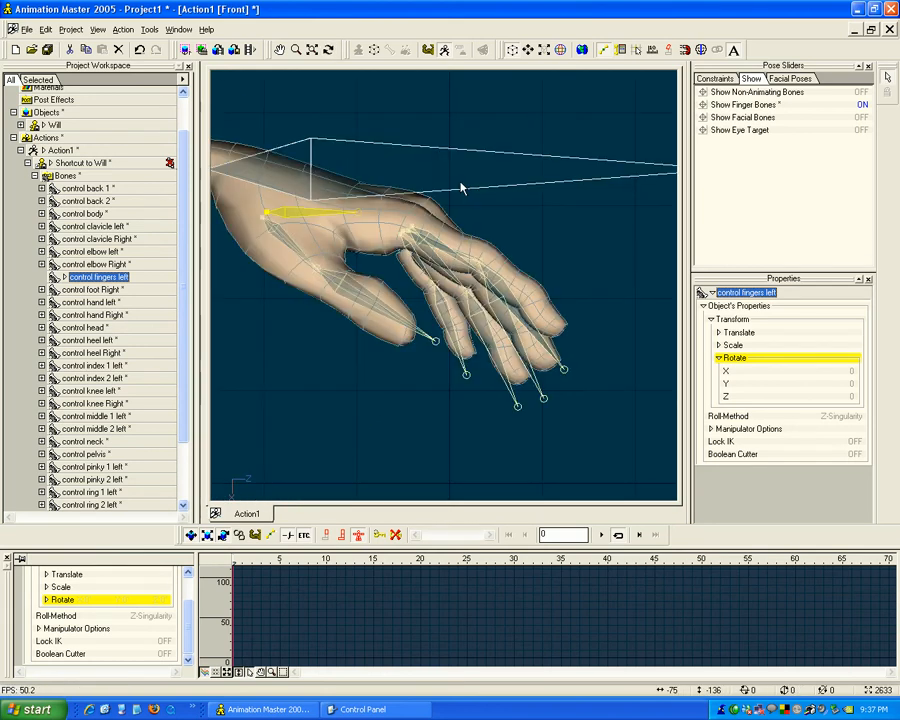
Examine the whole figure from the front, comparing the posed left hand with the straight right hand.
{"action": "scroll", "coordinate": [462, 188], "scroll_direction": "down", "scroll_amount": 11}
{"action": "key", "text": "m"}
{"action": "left_click_drag", "start_coordinate": [342, 261], "coordinate": [484, 221]}
{"action": "scroll", "coordinate": [487, 221], "scroll_direction": "down", "scroll_amount": 8}
{"action": "key", "text": "m"}
{"action": "left_click_drag", "start_coordinate": [395, 261], "coordinate": [510, 195]}
{"action": "scroll", "coordinate": [510, 195], "scroll_direction": "down", "scroll_amount": 2}
{"action": "left_click_drag", "start_coordinate": [509, 242], "coordinate": [505, 237]}
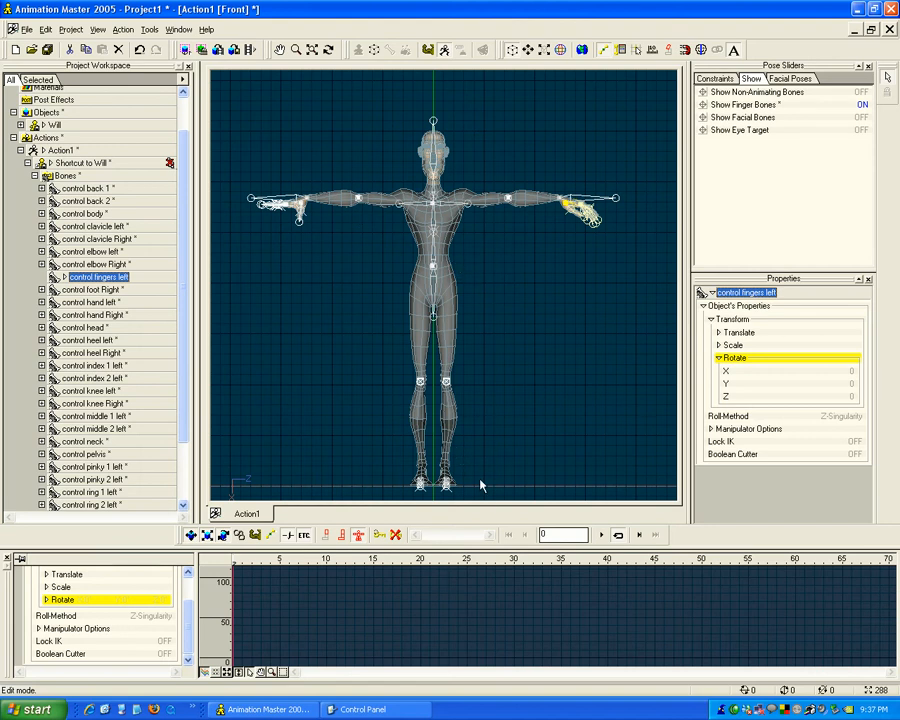
{"action": "mouse_move", "coordinate": [535, 253]}
{"action": "middle_mouse_down"}
{"action": "mouse_move", "coordinate": [563, 295]}
{"action": "mouse_move", "coordinate": [518, 298]}
{"action": "mouse_move", "coordinate": [500, 281]}
{"action": "mouse_move", "coordinate": [532, 277]}
{"action": "middle_mouse_up"}
{"action": "scroll", "coordinate": [563, 295], "scroll_direction": "up", "scroll_amount": 3}
{"action": "scroll", "coordinate": [506, 280], "scroll_direction": "down", "scroll_amount": 2}
{"action": "left_click", "coordinate": [556, 257]}
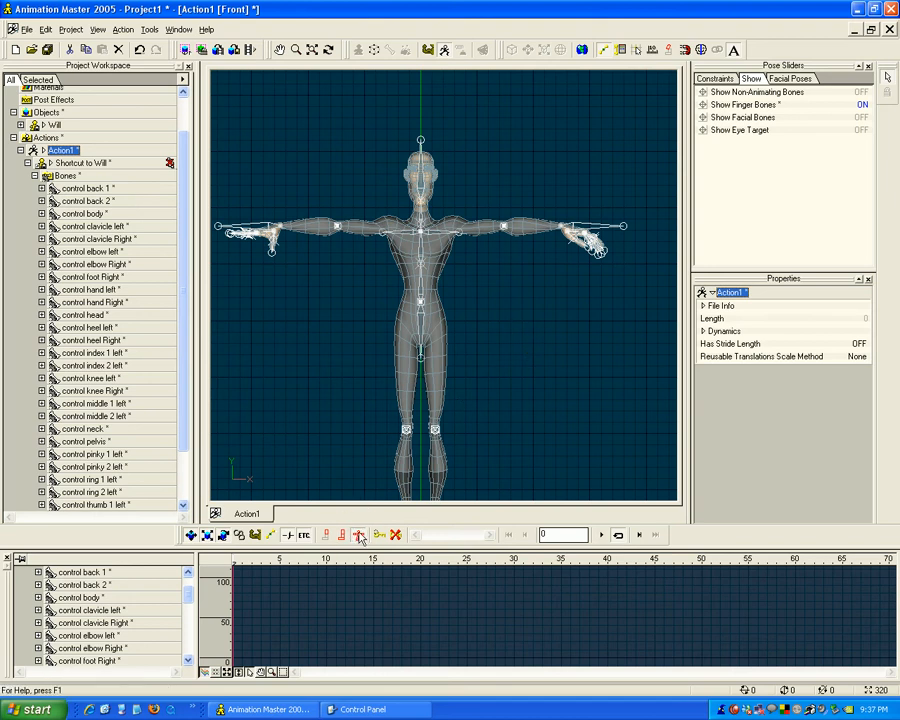
{"action": "middle_click_drag", "start_coordinate": [486, 440], "coordinate": [500, 378]}
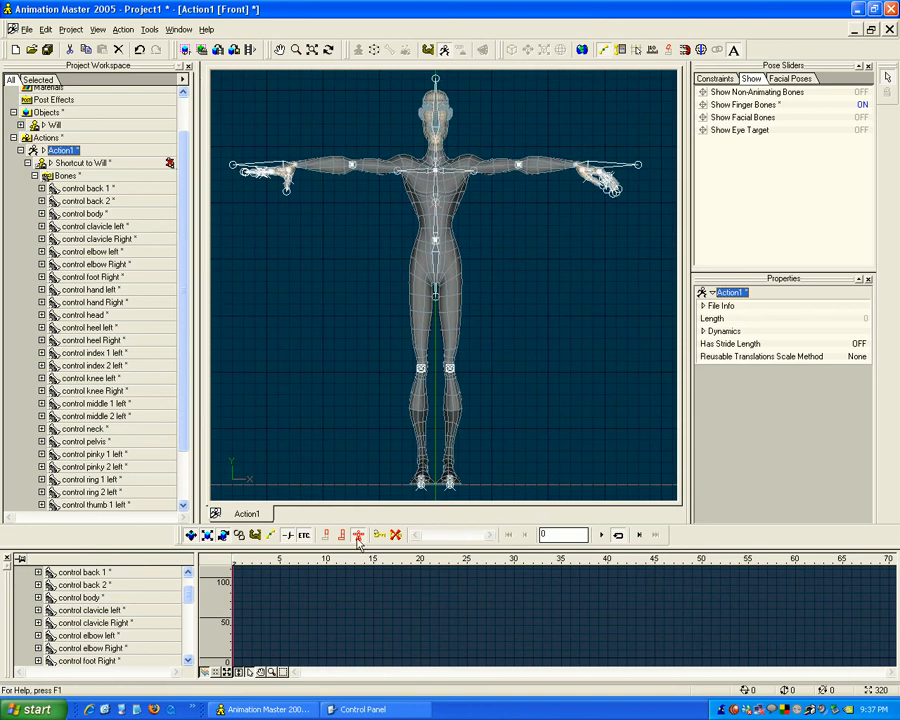
{"action": "left_click", "coordinate": [558, 311]}
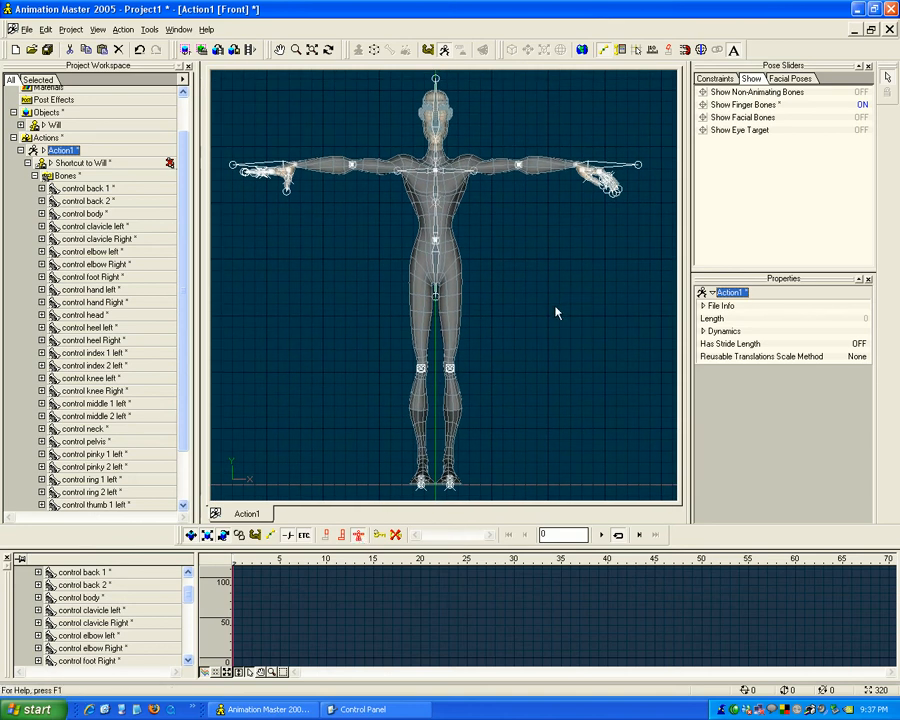
Paste the finger pose mirrored onto the control fingers Right bone, with keying limited to the branch.
{"action": "left_click", "coordinate": [342, 535]}
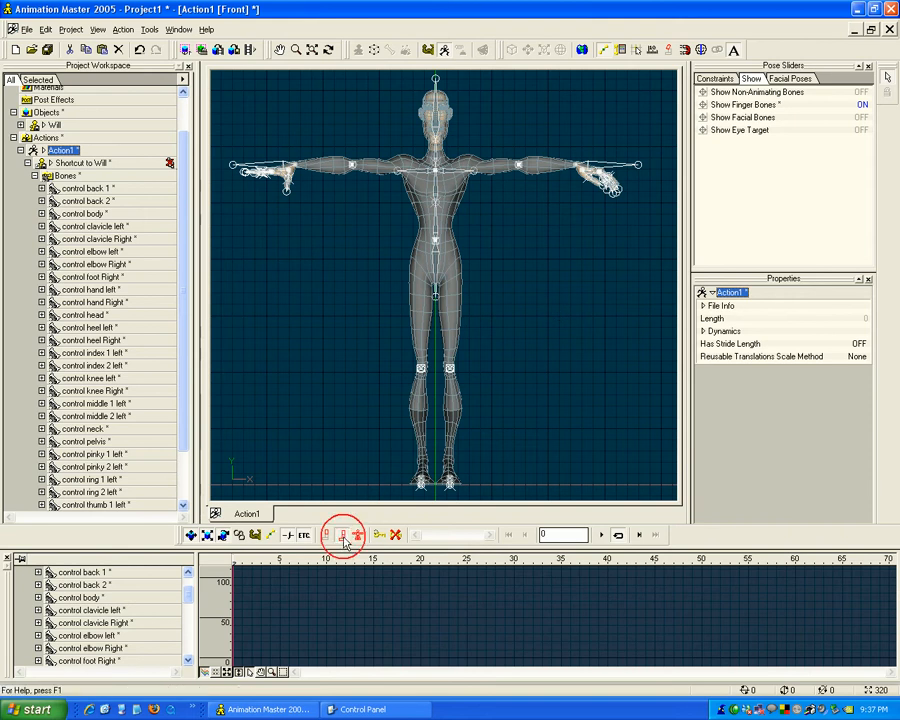
{"action": "middle_click_drag", "start_coordinate": [348, 271], "coordinate": [455, 348]}
{"action": "scroll", "coordinate": [455, 348], "scroll_direction": "up", "scroll_amount": 3}
{"action": "scroll", "coordinate": [476, 354], "scroll_direction": "up", "scroll_amount": 3}
{"action": "middle_click_drag", "start_coordinate": [376, 284], "coordinate": [471, 326]}
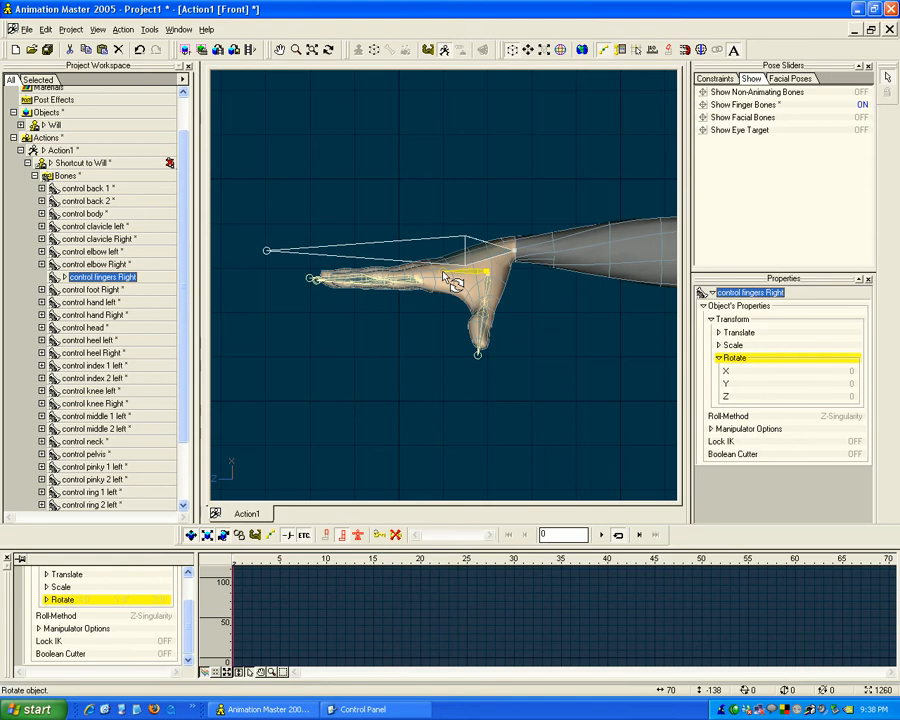
{"action": "left_click", "coordinate": [44, 29]}
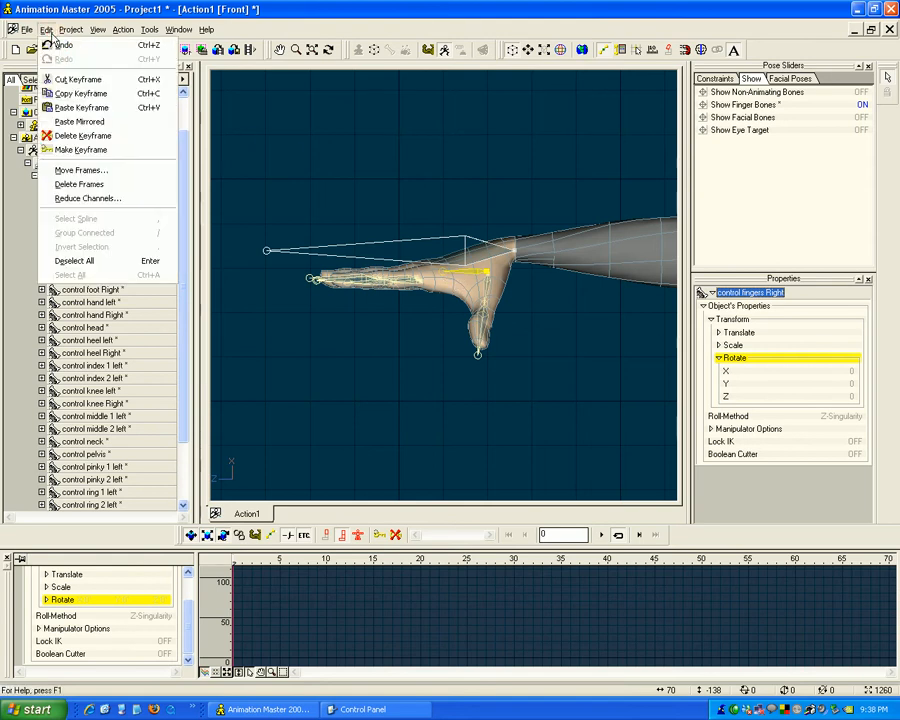
{"action": "left_click", "coordinate": [79, 122]}
Check both posed hands from the front and turn off Show Finger Bones.
{"action": "scroll", "coordinate": [560, 356], "scroll_direction": "down", "scroll_amount": 1}
{"action": "middle_click_drag", "start_coordinate": [562, 357], "coordinate": [436, 349]}
{"action": "scroll", "coordinate": [504, 356], "scroll_direction": "down", "scroll_amount": 5}
{"action": "middle_click_drag", "start_coordinate": [522, 352], "coordinate": [446, 313]}
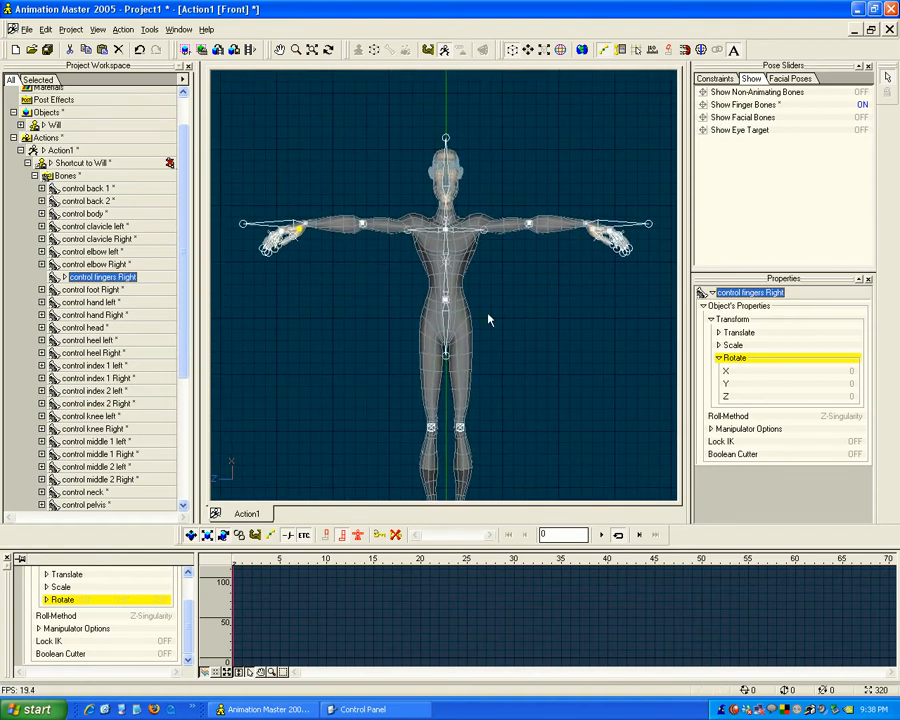
{"action": "left_click", "coordinate": [863, 104]}
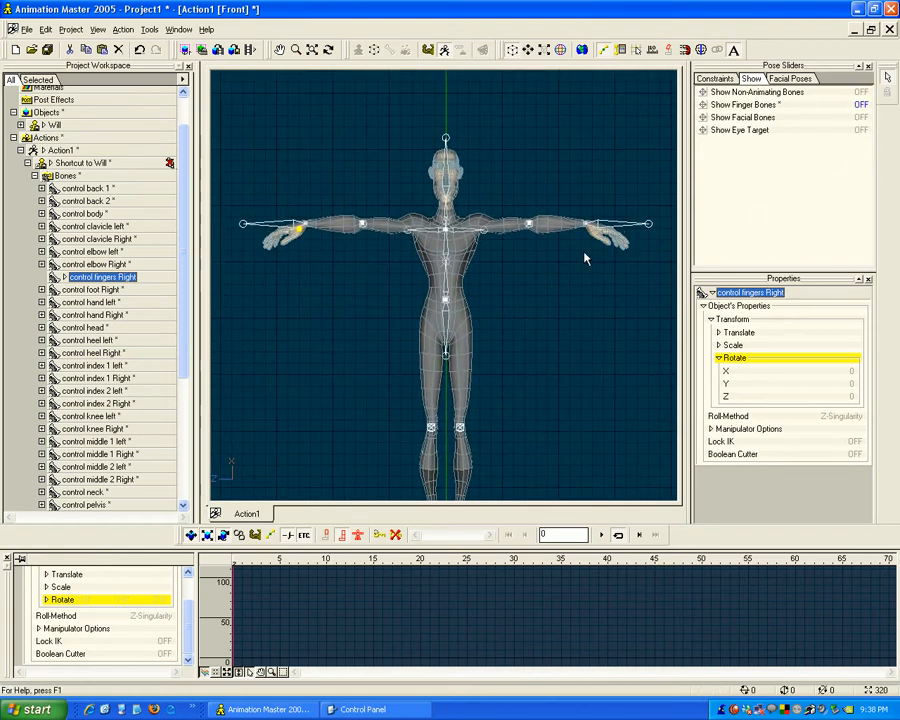
Deselect the bone and examine the whole figure from bird's-eye angles and from the right side.
{"action": "key", "text": "t"}
{"action": "left_click_drag", "start_coordinate": [549, 265], "coordinate": [420, 295]}
{"action": "key", "text": "m"}
{"action": "left_click_drag", "start_coordinate": [463, 237], "coordinate": [496, 217]}
{"action": "left_click", "coordinate": [494, 208]}
{"action": "key", "text": "t"}
{"action": "mouse_move", "coordinate": [464, 281]}
{"action": "left_mouse_down"}
{"action": "mouse_move", "coordinate": [494, 275]}
{"action": "mouse_move", "coordinate": [478, 295]}
{"action": "mouse_move", "coordinate": [482, 254]}
{"action": "mouse_move", "coordinate": [445, 275]}
{"action": "mouse_move", "coordinate": [463, 276]}
{"action": "left_mouse_up"}
{"action": "scroll", "coordinate": [478, 290], "scroll_direction": "down", "scroll_amount": 1}
{"action": "key", "text": "m"}
{"action": "key", "text": "t"}
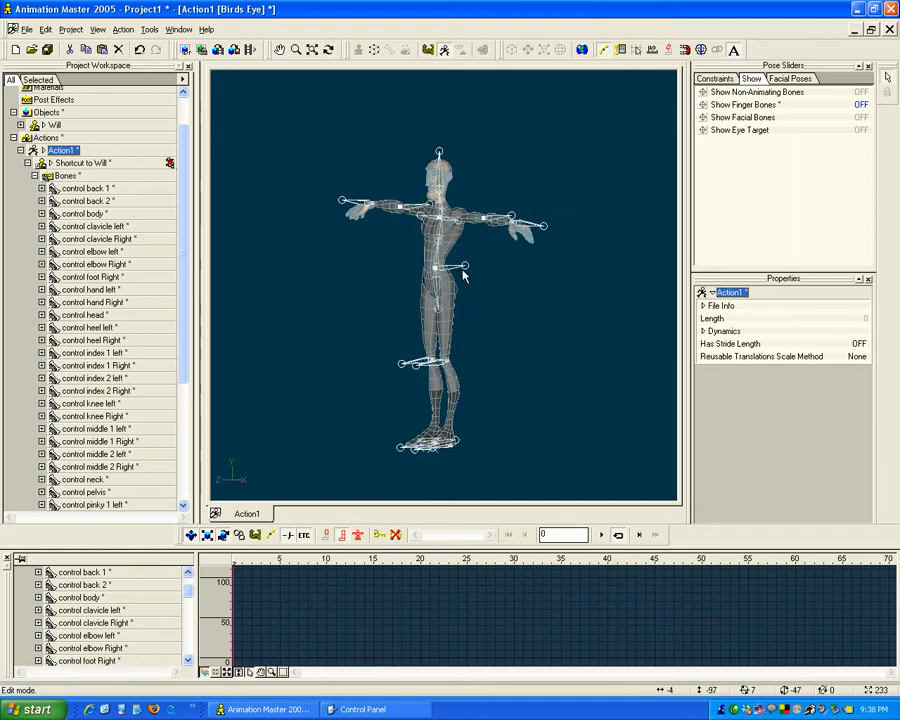
{"action": "key", "text": "4"}
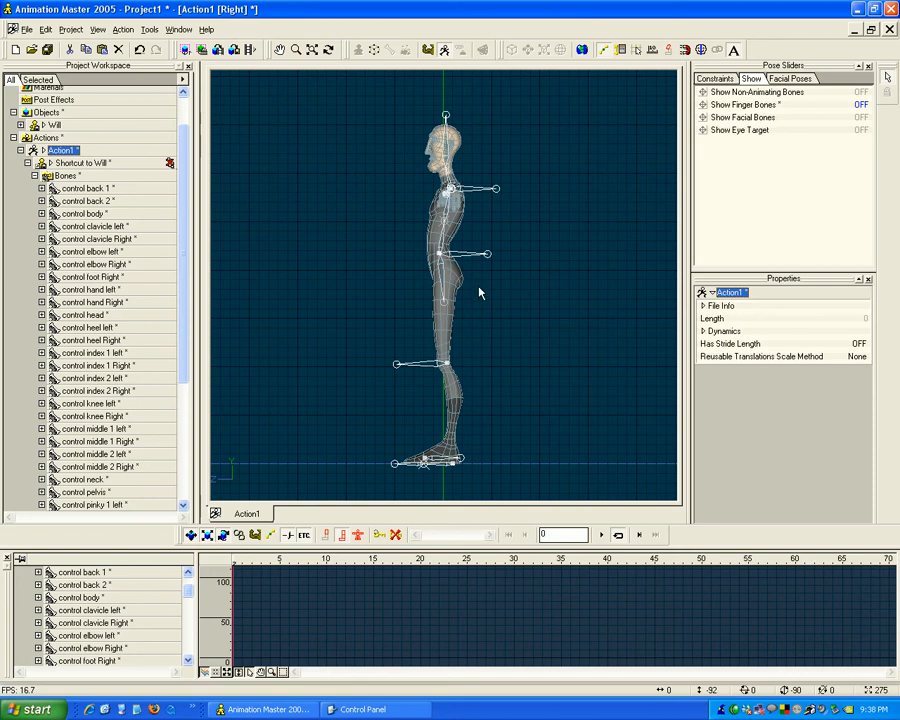
Try moving the control foot left bone vertically at the ground line, keying its Y translation at 0 cm.
{"action": "left_click", "coordinate": [448, 469]}
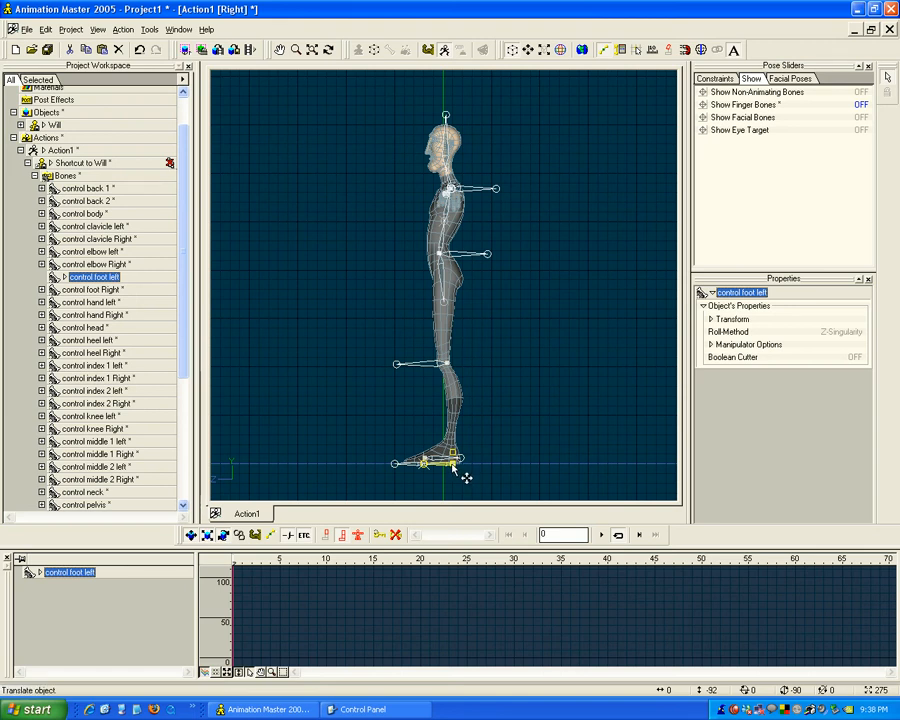
{"action": "mouse_move", "coordinate": [466, 475]}
{"action": "left_mouse_down"}
{"action": "mouse_move", "coordinate": [447, 519]}
{"action": "mouse_move", "coordinate": [454, 477]}
{"action": "left_mouse_up"}
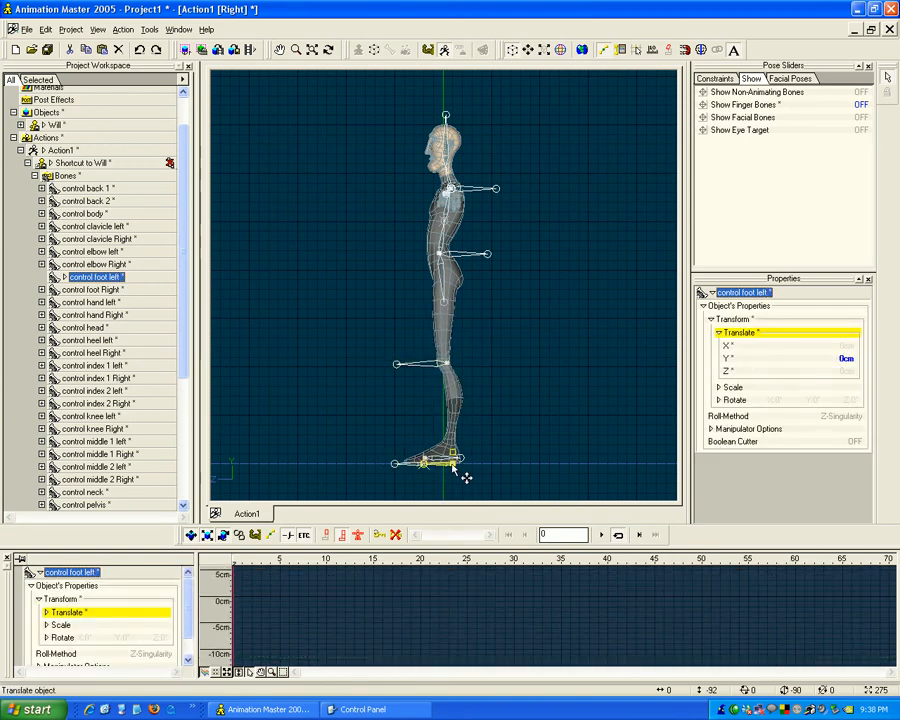
Add a Translate Limits constraint to the control foot left bone and show its minimum values.
{"action": "right_click", "coordinate": [456, 465]}
{"action": "mouse_move", "coordinate": [488, 540]}
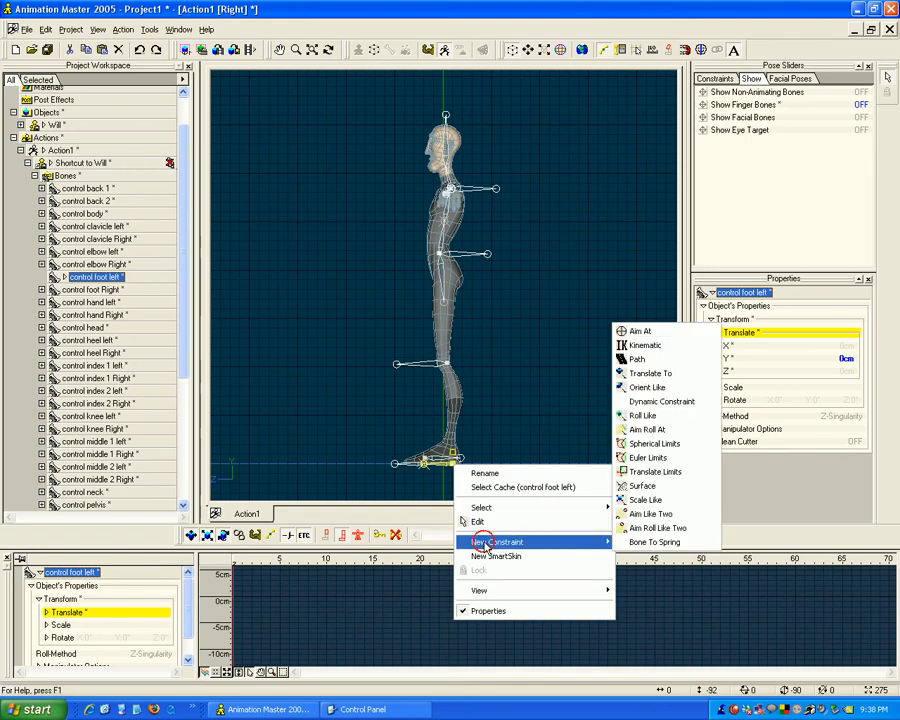
{"action": "left_click", "coordinate": [690, 471]}
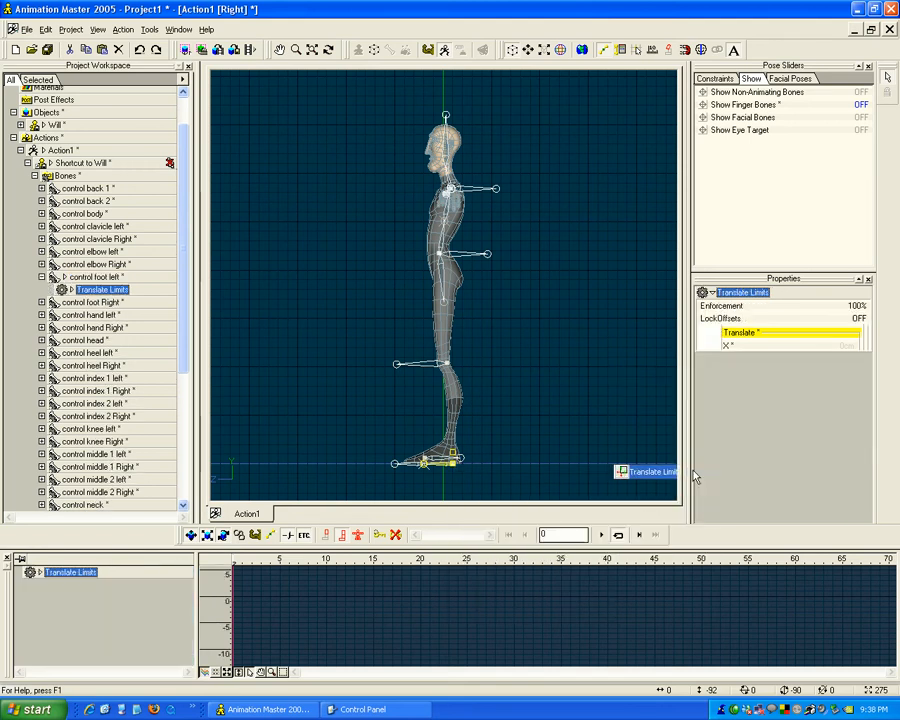
{"action": "left_click", "coordinate": [703, 331]}
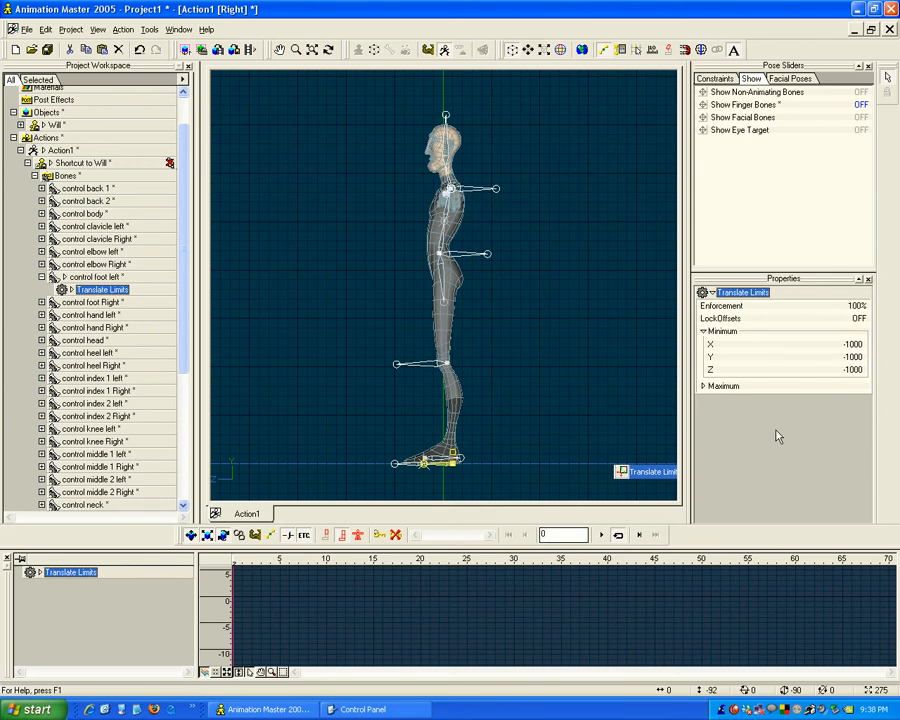
Delete the new Translate Limits constraint from the control foot left bone in Action1.
{"action": "left_click", "coordinate": [97, 278]}
{"action": "left_click", "coordinate": [101, 290]}
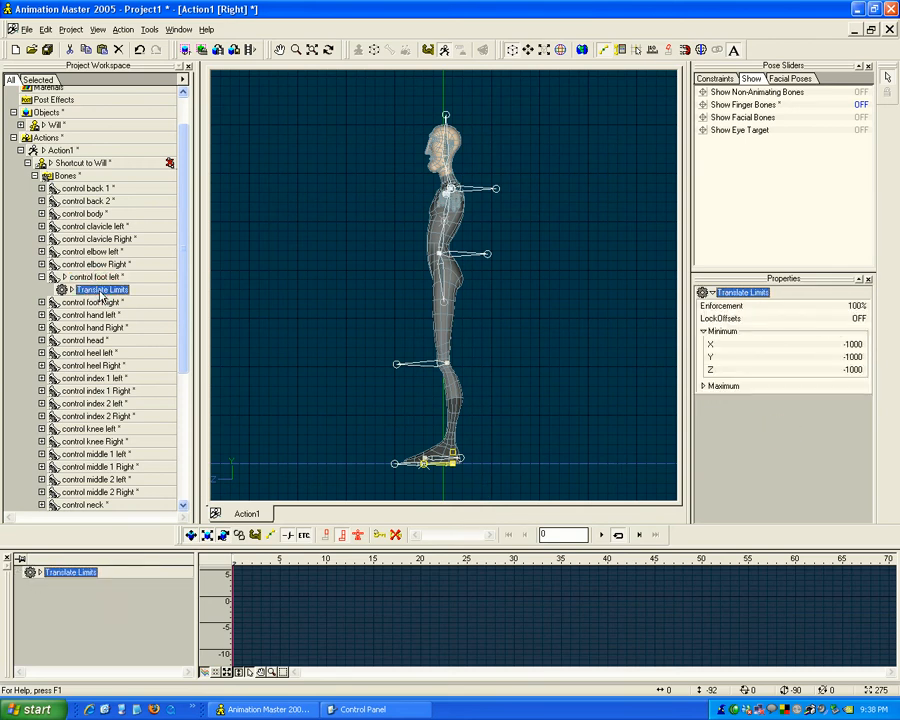
{"action": "key", "text": "Delete"}
{"action": "key", "text": "Return"}
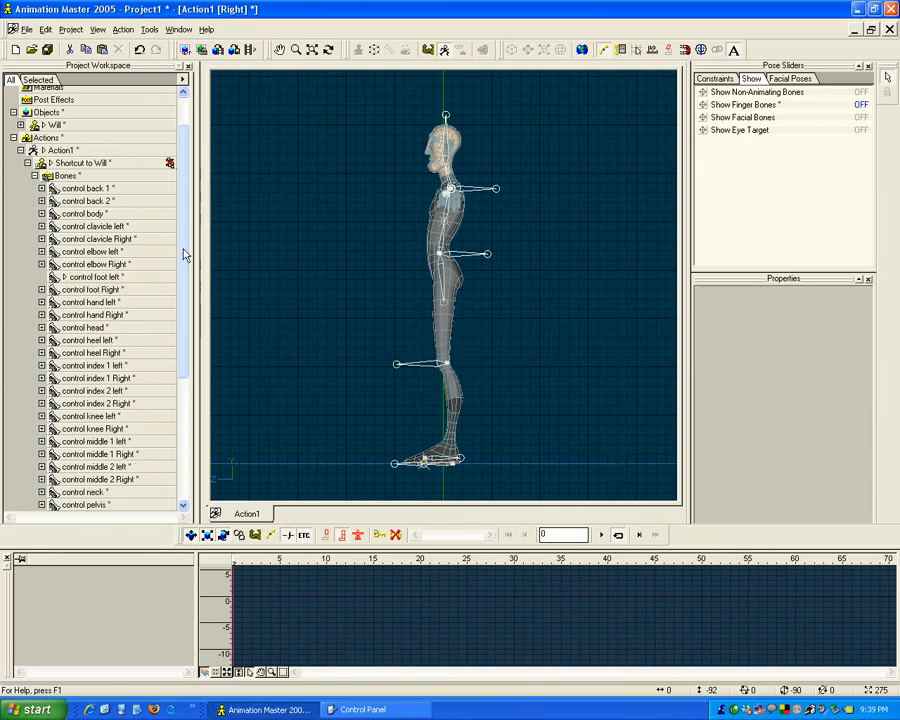
Expand Will's relationships down to the bones of Relationship1 under the Control Constraints Relationships.
{"action": "left_click_drag", "start_coordinate": [184, 250], "coordinate": [184, 224]}
{"action": "left_click", "coordinate": [20, 168]}
{"action": "left_click", "coordinate": [27, 205]}
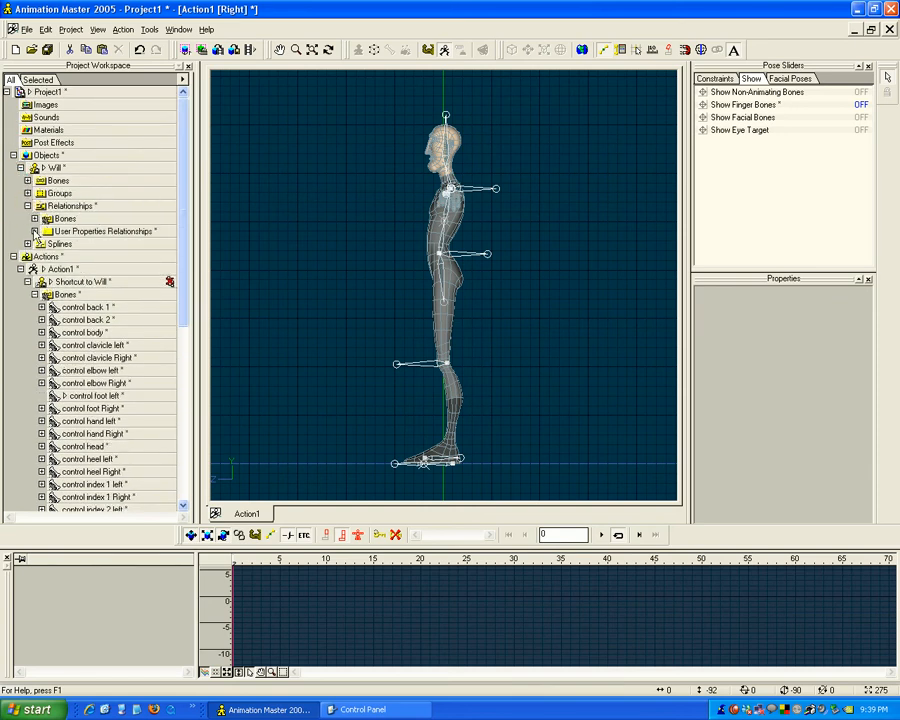
{"action": "left_click", "coordinate": [34, 231]}
{"action": "left_click", "coordinate": [41, 244]}
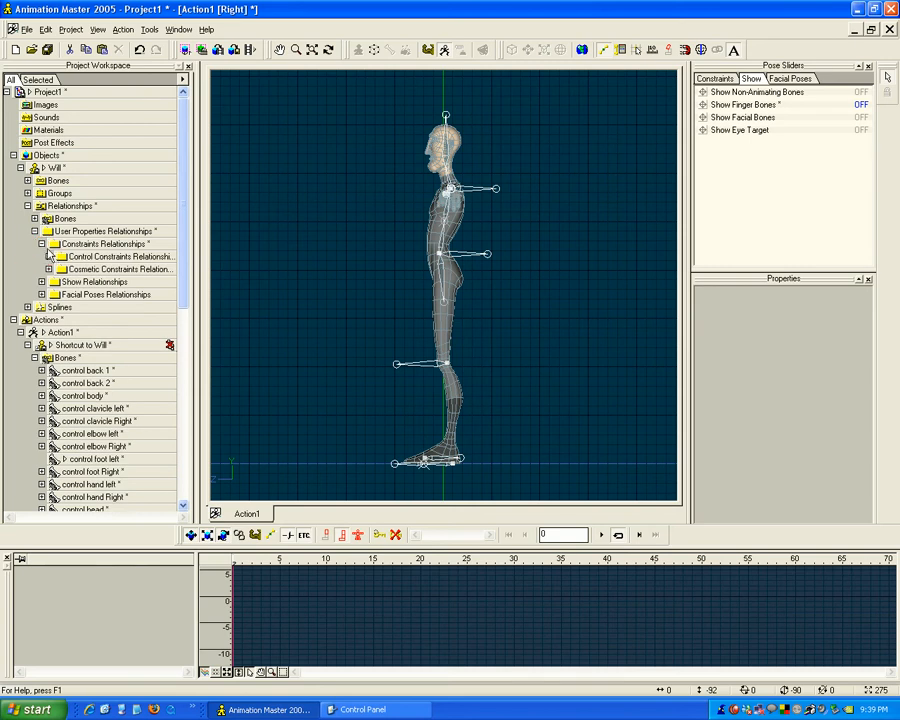
{"action": "left_click", "coordinate": [48, 256]}
{"action": "left_click", "coordinate": [55, 269]}
{"action": "left_click", "coordinate": [62, 281]}
{"action": "scroll", "coordinate": [89, 283], "scroll_direction": "down", "scroll_amount": 2}
{"action": "left_click_drag", "start_coordinate": [186, 259], "coordinate": [186, 224]}
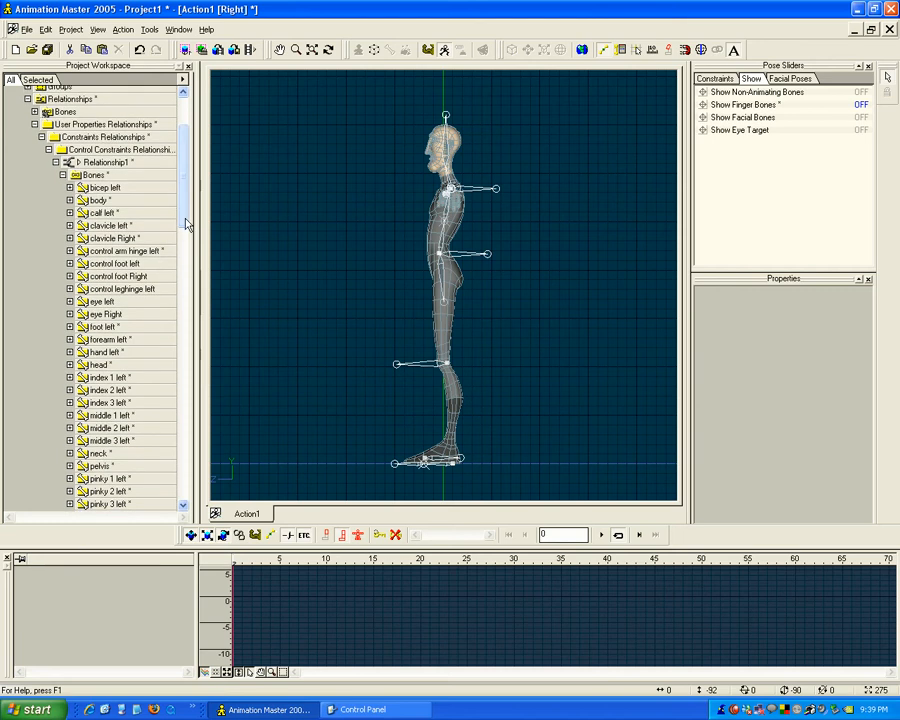
Inspect the Translate Limits of the control foot left and control foot Right bones, and collapse both entries.
{"action": "left_click", "coordinate": [69, 263]}
{"action": "left_click", "coordinate": [90, 277]}
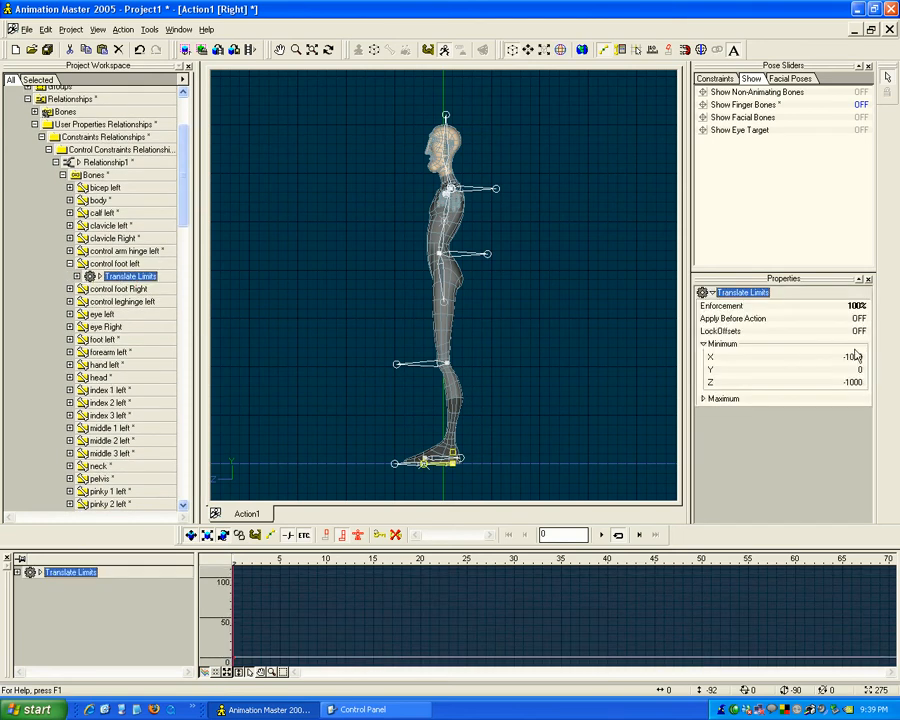
{"action": "left_click", "coordinate": [69, 288]}
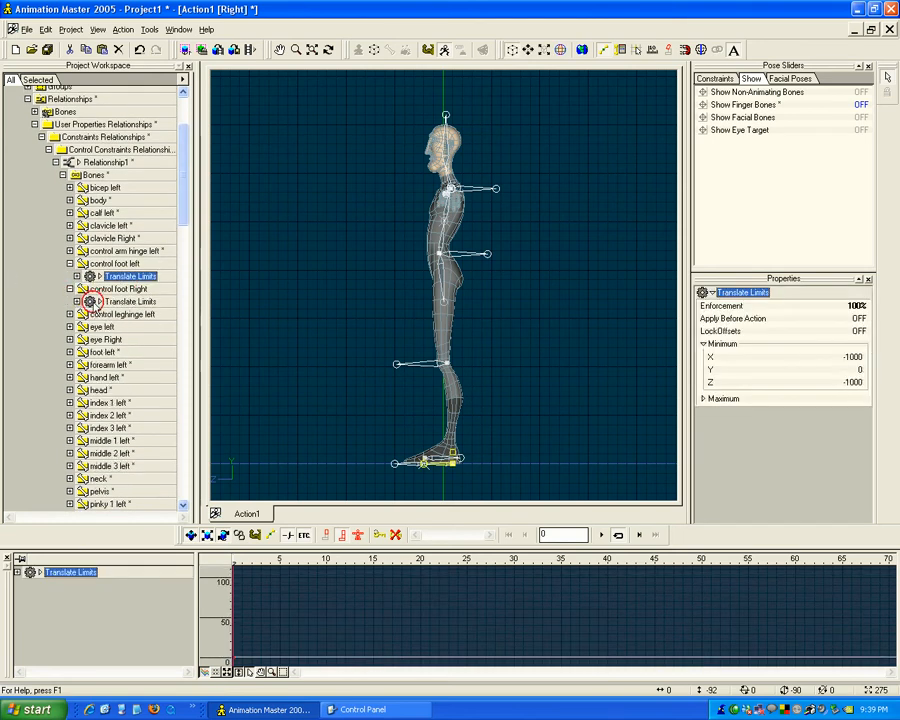
{"action": "left_click", "coordinate": [130, 301]}
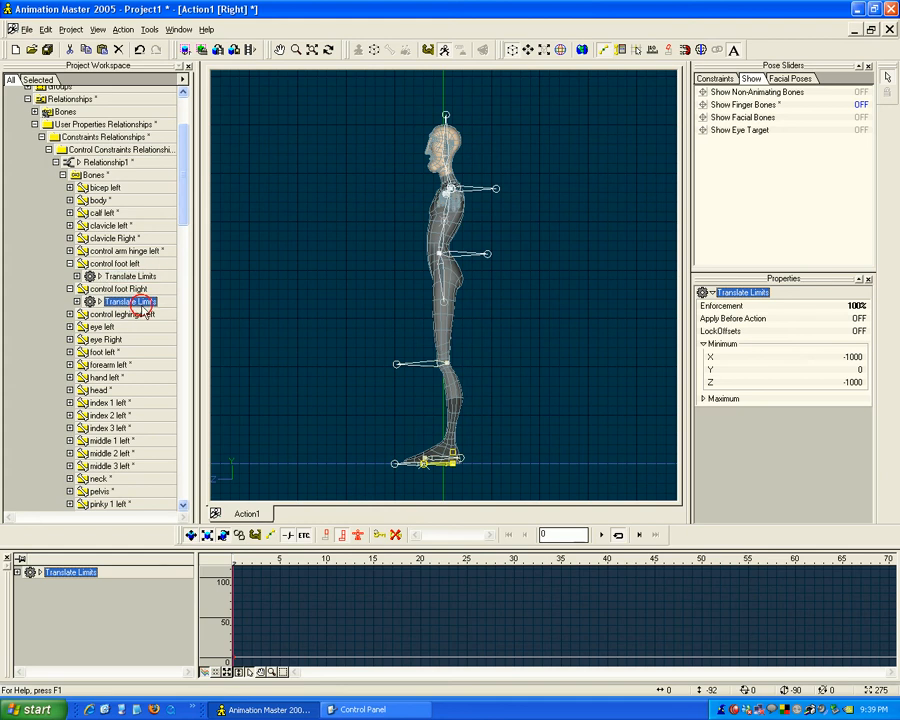
{"action": "left_click", "coordinate": [69, 263]}
{"action": "left_click", "coordinate": [69, 276]}
{"action": "left_click", "coordinate": [69, 276]}
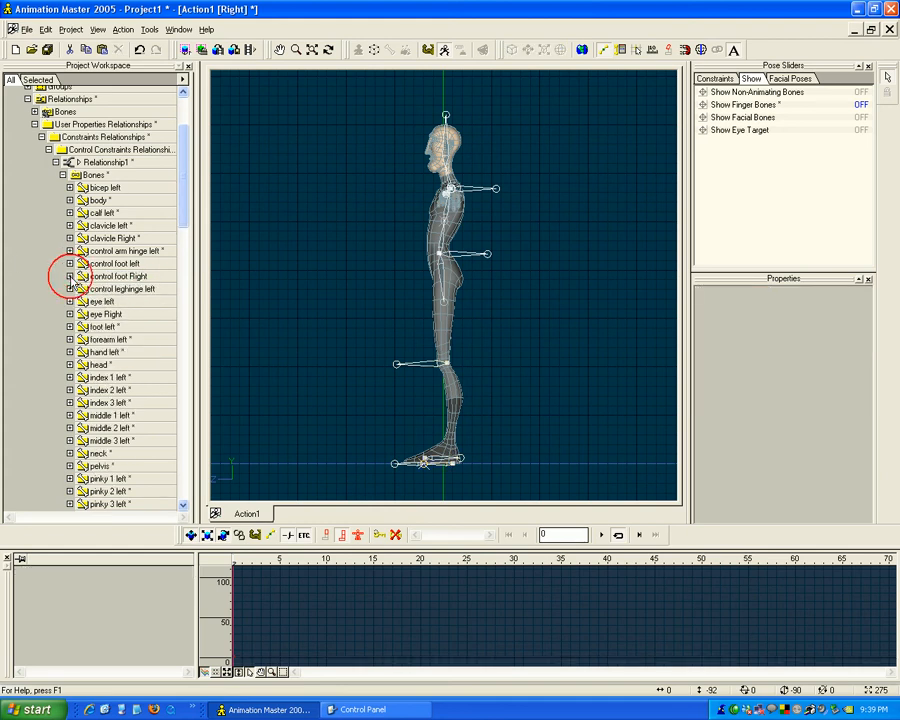
Collapse Relationship1 and the User Properties Relationships folder of Will to bring Action1's control bones into sight.
{"action": "left_click", "coordinate": [55, 162]}
{"action": "left_click", "coordinate": [34, 124]}
{"action": "left_click_drag", "start_coordinate": [183, 236], "coordinate": [186, 173]}
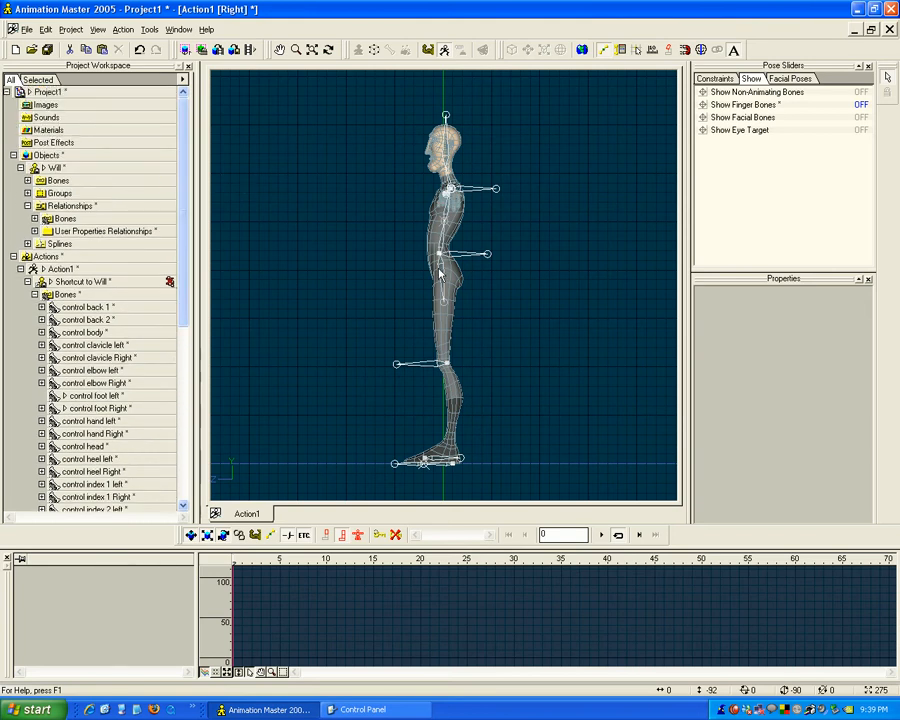
Try to pull the control foot left bone below the ground, and undo the move.
{"action": "left_click_drag", "start_coordinate": [447, 472], "coordinate": [418, 544]}
{"action": "key", "text": "ctrl+z"}
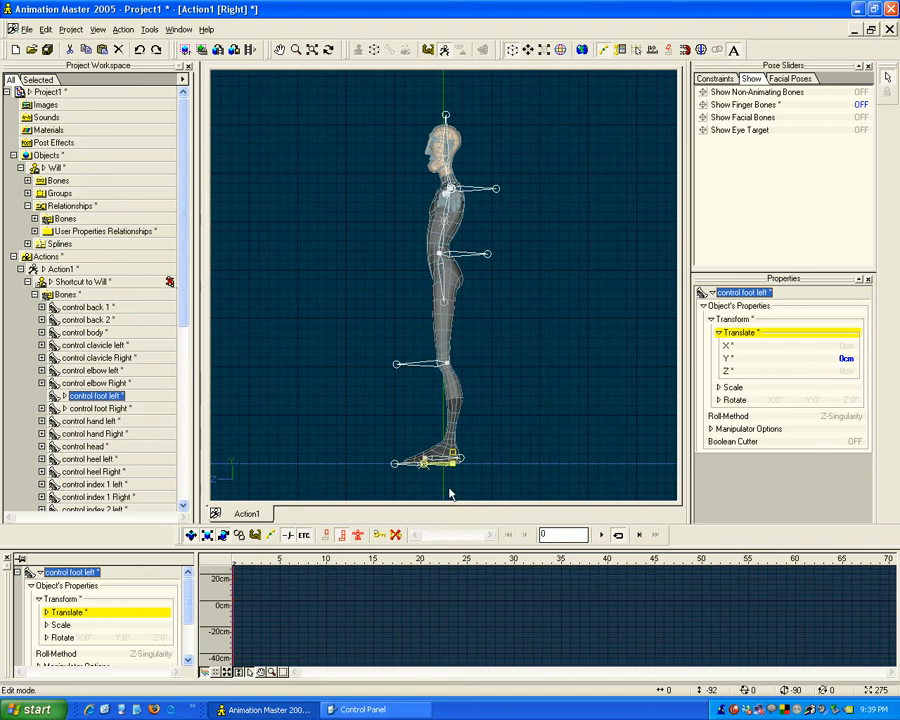
{"action": "left_click", "coordinate": [489, 444]}
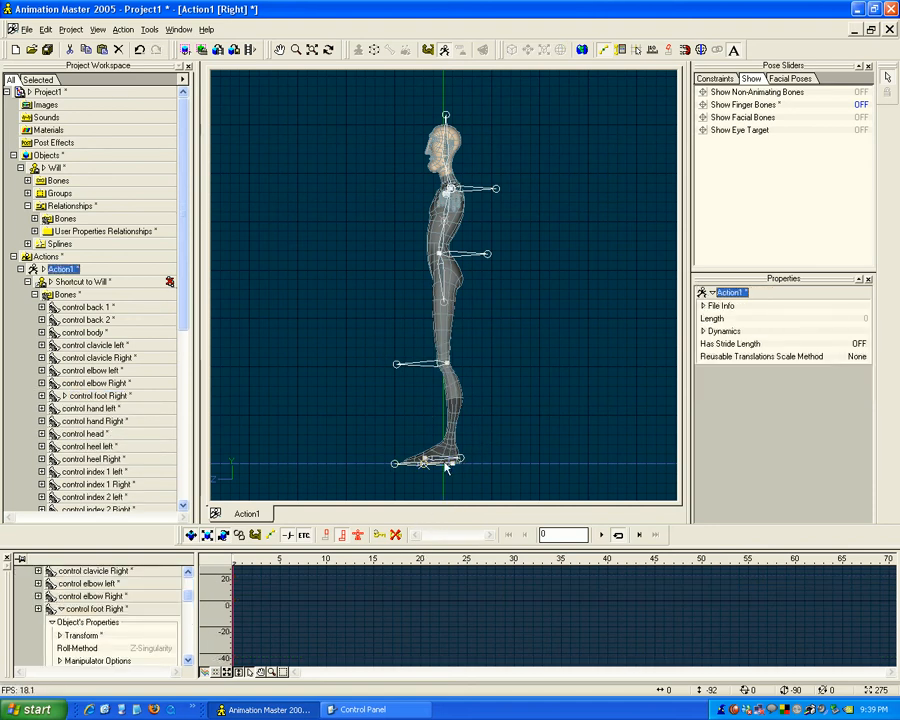
Spread the feet into a stride with control foot Right at about Z -32.34 cm, and rotate control heel Right to -35° on X.
{"action": "left_click", "coordinate": [454, 462]}
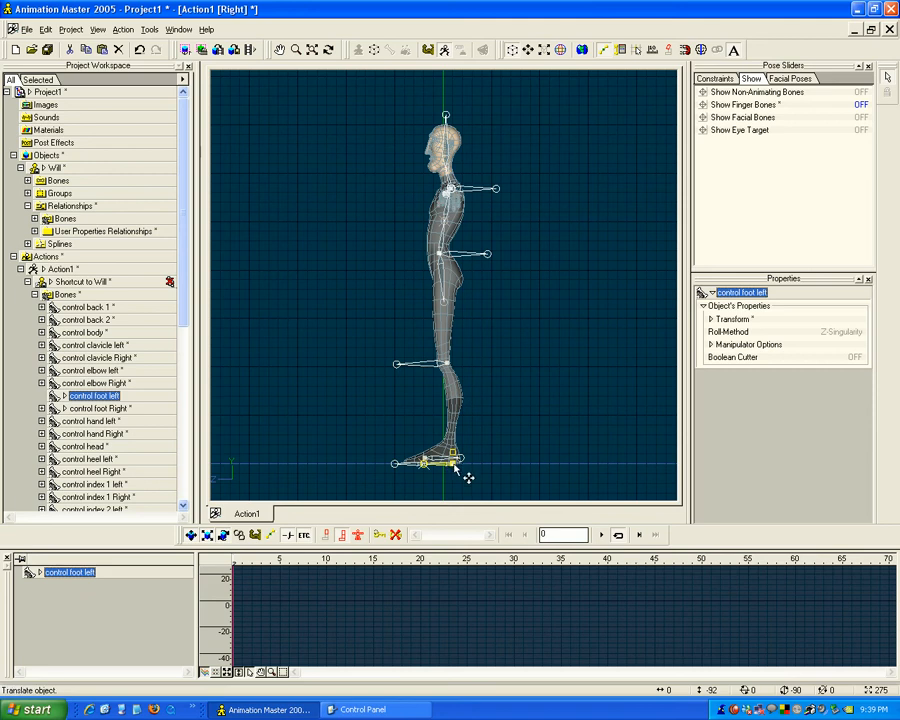
{"action": "left_click_drag", "start_coordinate": [466, 477], "coordinate": [531, 481]}
{"action": "left_click", "coordinate": [460, 470]}
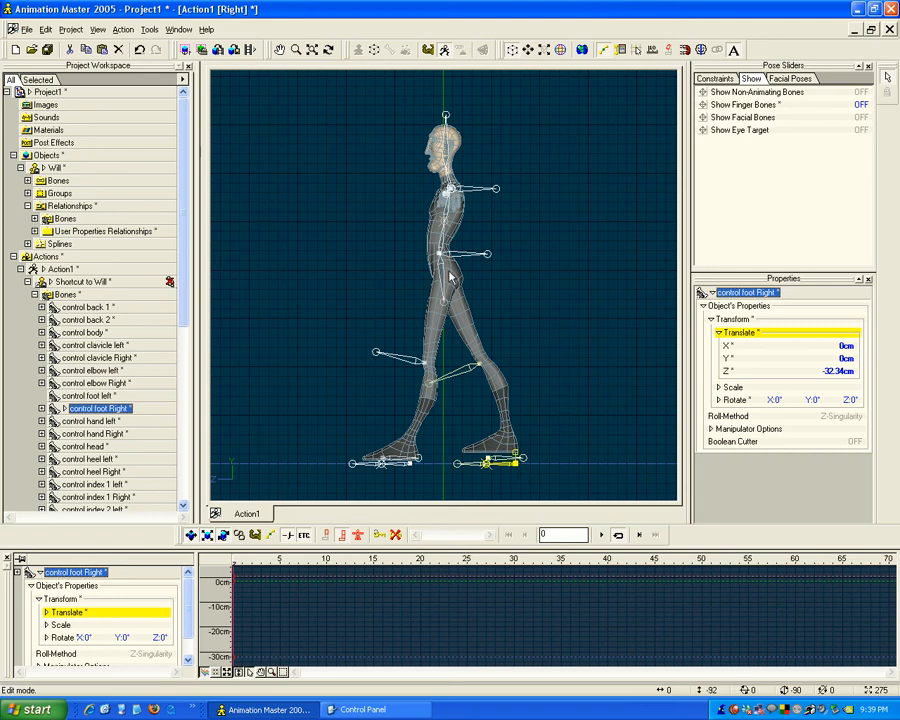
{"action": "left_click", "coordinate": [508, 458]}
{"action": "left_click_drag", "start_coordinate": [508, 458], "coordinate": [514, 439]}
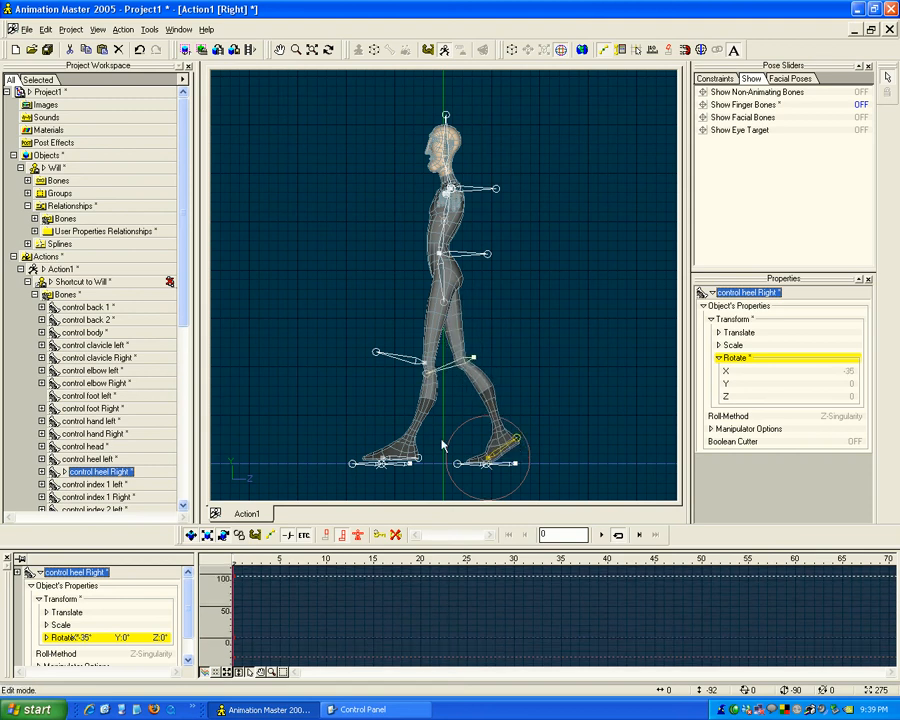
Try rotating the control foot left bone to -30° on X, and undo the rotation.
{"action": "left_click", "coordinate": [401, 468]}
{"action": "mouse_move", "coordinate": [395, 445]}
{"action": "left_mouse_down"}
{"action": "mouse_move", "coordinate": [383, 435]}
{"action": "mouse_move", "coordinate": [404, 428]}
{"action": "left_mouse_up"}
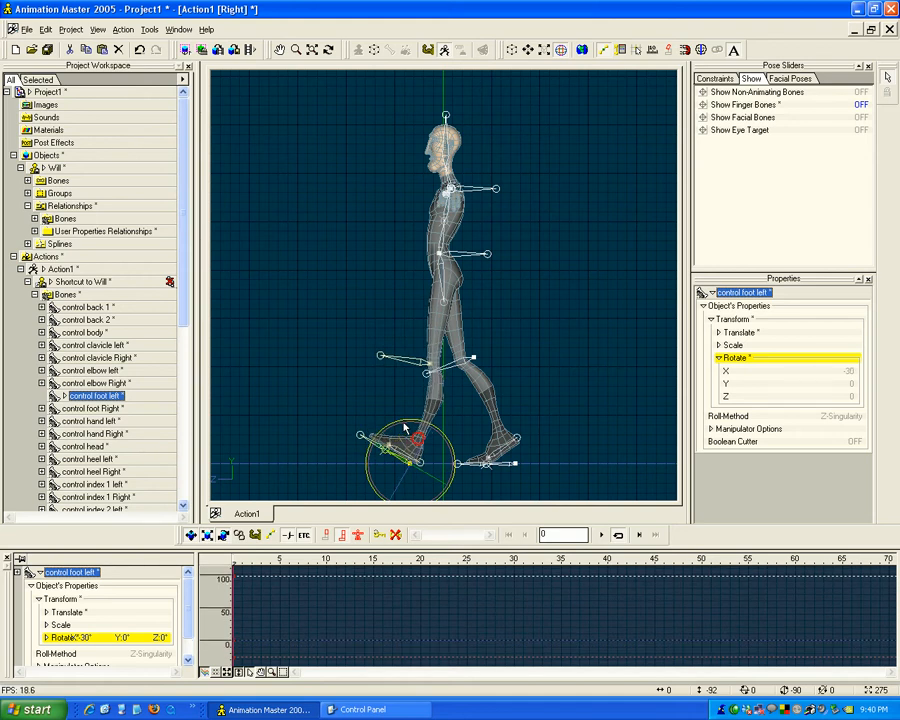
{"action": "key", "text": "ctrl+z"}
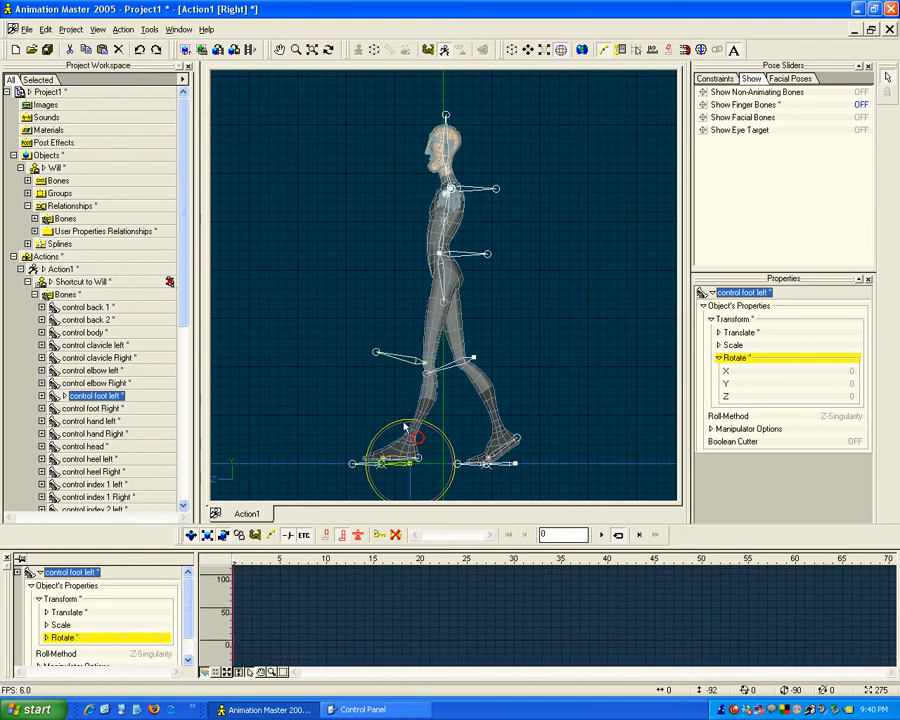
{"action": "left_click", "coordinate": [410, 463]}
{"action": "left_click", "coordinate": [413, 467]}
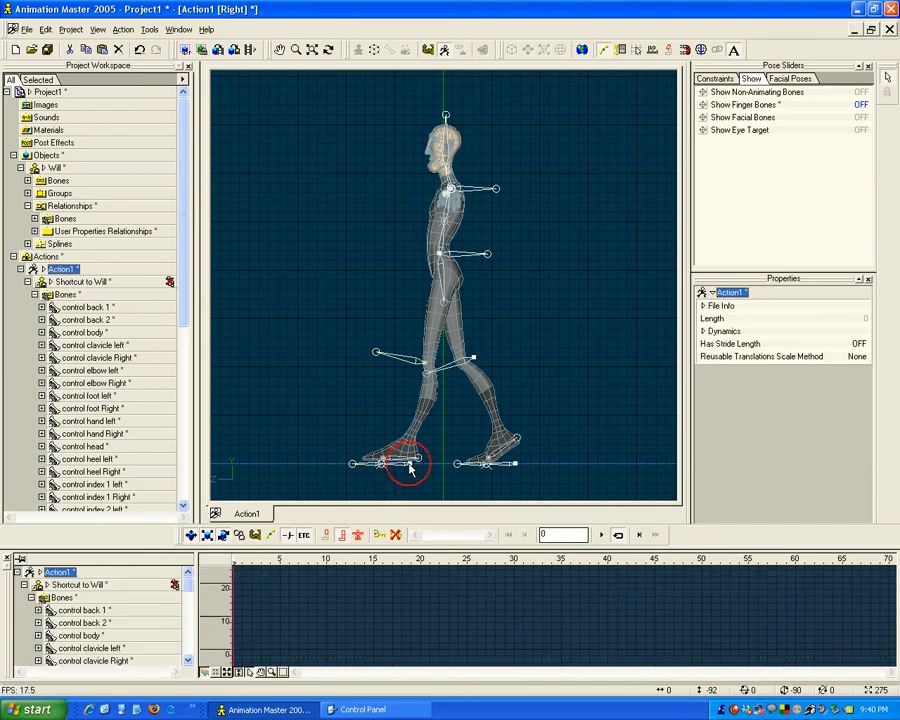
Move the control foot left bone forward to about Z 29.44 cm and rotate it to -35° on X.
{"action": "left_click", "coordinate": [409, 464]}
{"action": "left_click_drag", "start_coordinate": [423, 475], "coordinate": [396, 472]}
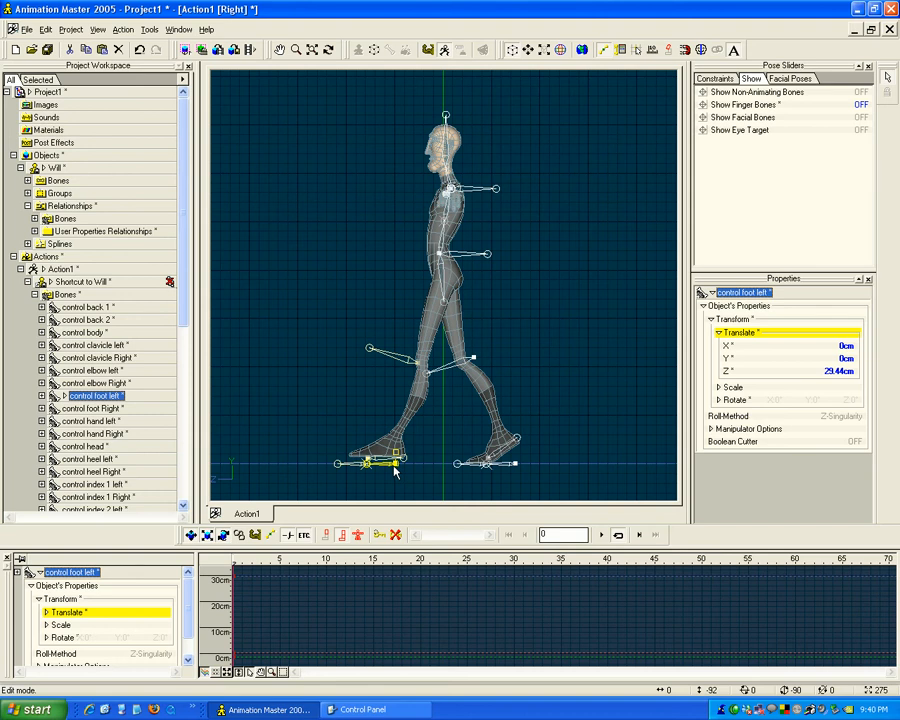
{"action": "key", "text": "r"}
{"action": "left_click_drag", "start_coordinate": [364, 436], "coordinate": [388, 425]}
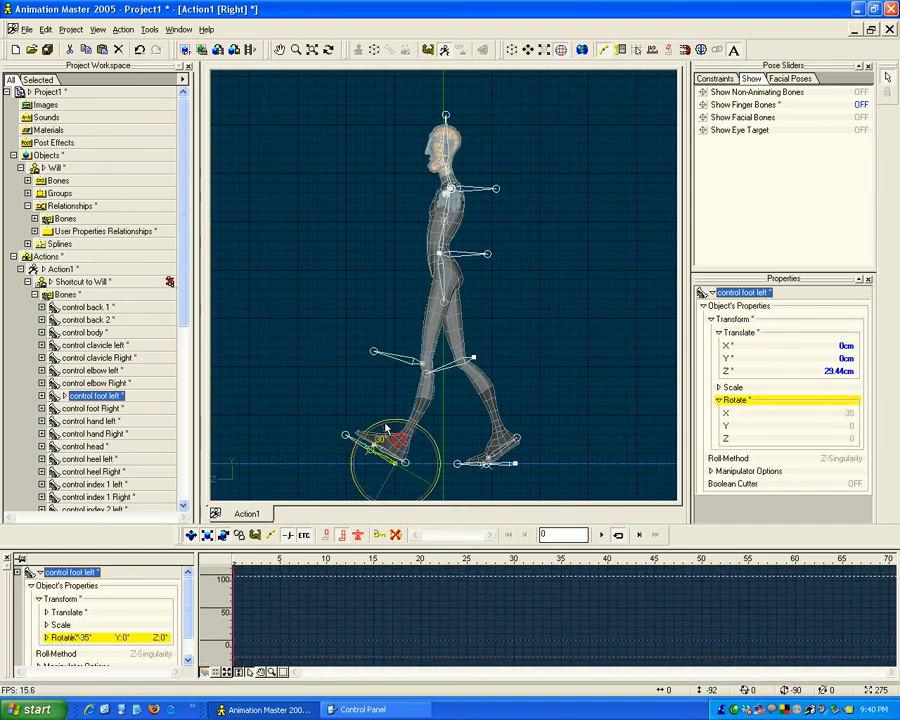
{"action": "left_click", "coordinate": [418, 460]}
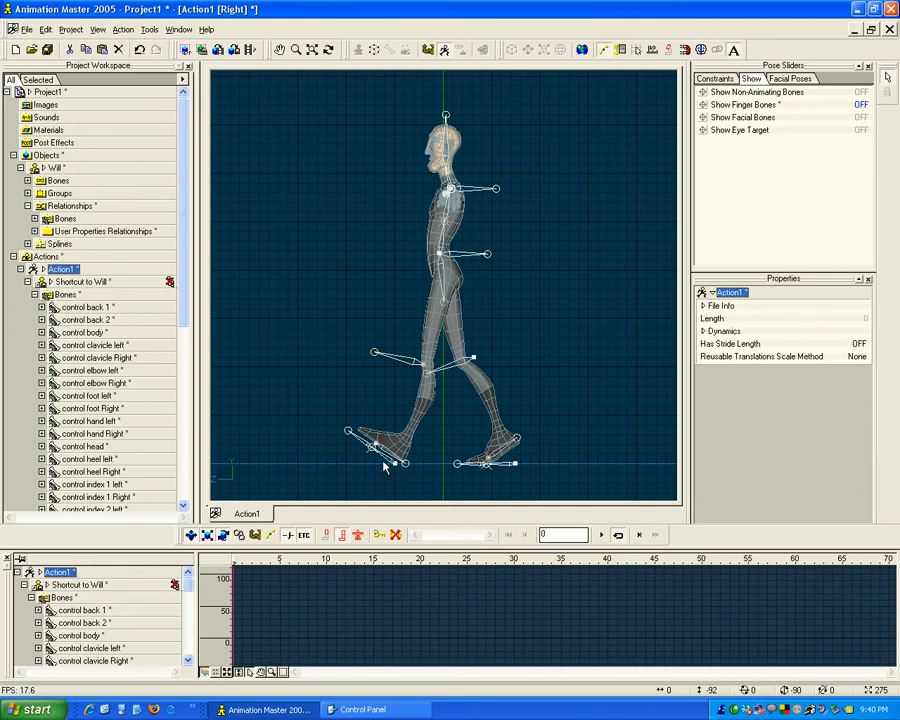
Lower the control body bone slightly and move the control foot Right bone back to about Z -40.7 cm.
{"action": "left_click", "coordinate": [455, 258]}
{"action": "key", "text": "Down"}
{"action": "key", "text": "Down"}
{"action": "key", "text": "Down"}
{"action": "key", "text": "Down"}
{"action": "key", "text": "Down"}
{"action": "key", "text": "Down"}
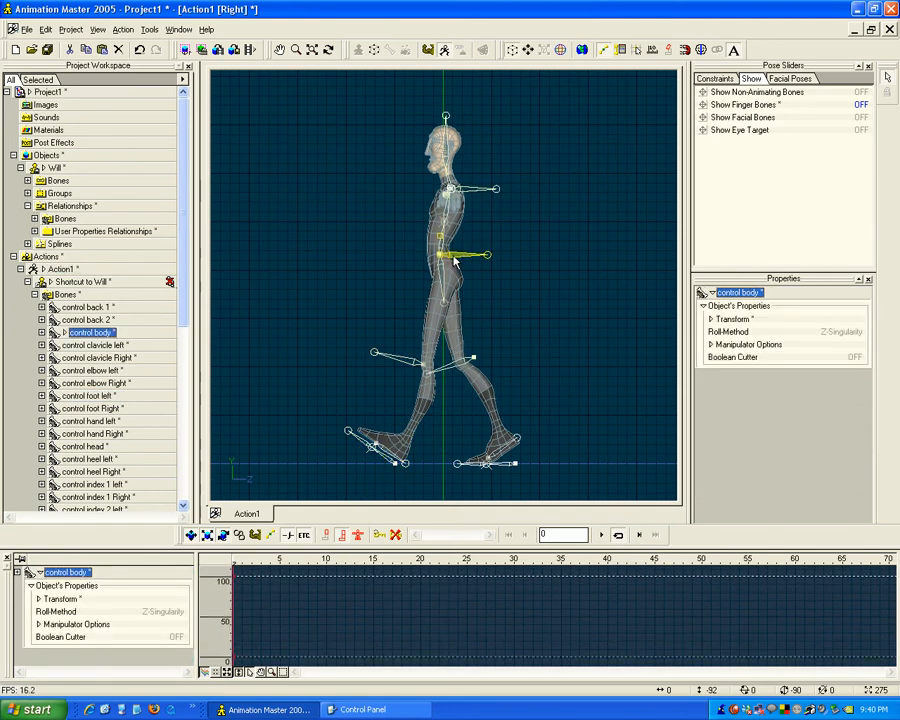
{"action": "key", "text": "Down"}
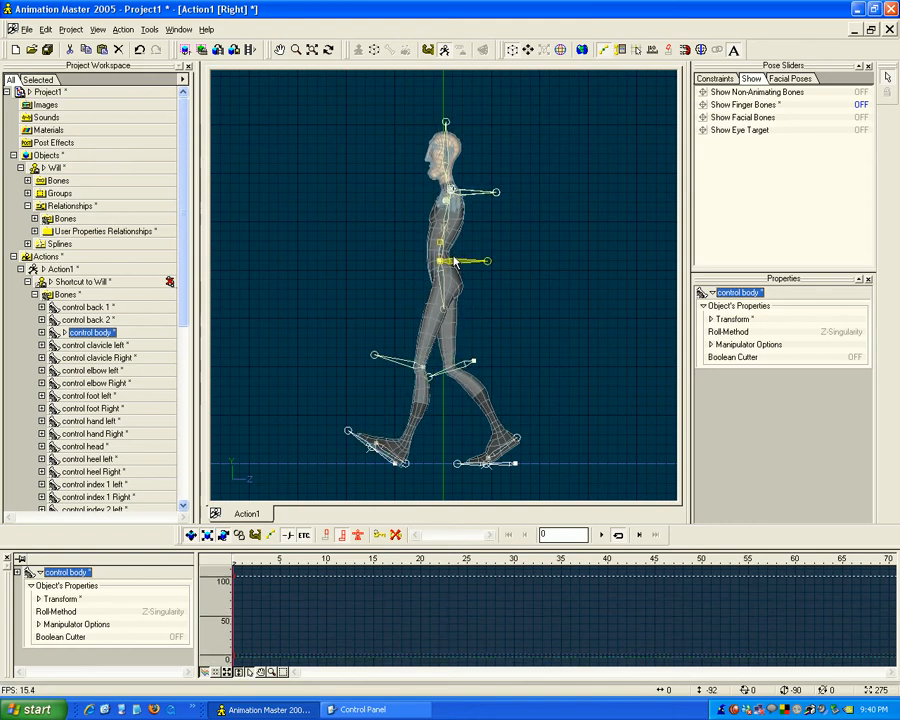
{"action": "left_click_drag", "start_coordinate": [507, 470], "coordinate": [545, 479]}
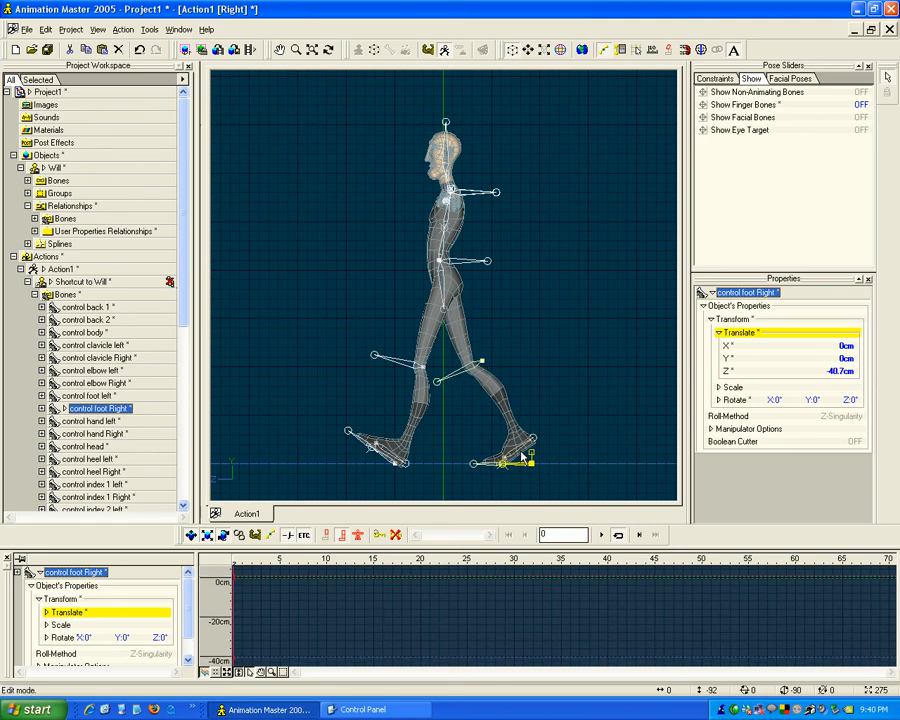
Bend the front foot's toes upward by rotating the control toes left bone to about -22° on X.
{"action": "left_click_drag", "start_coordinate": [348, 435], "coordinate": [355, 425]}
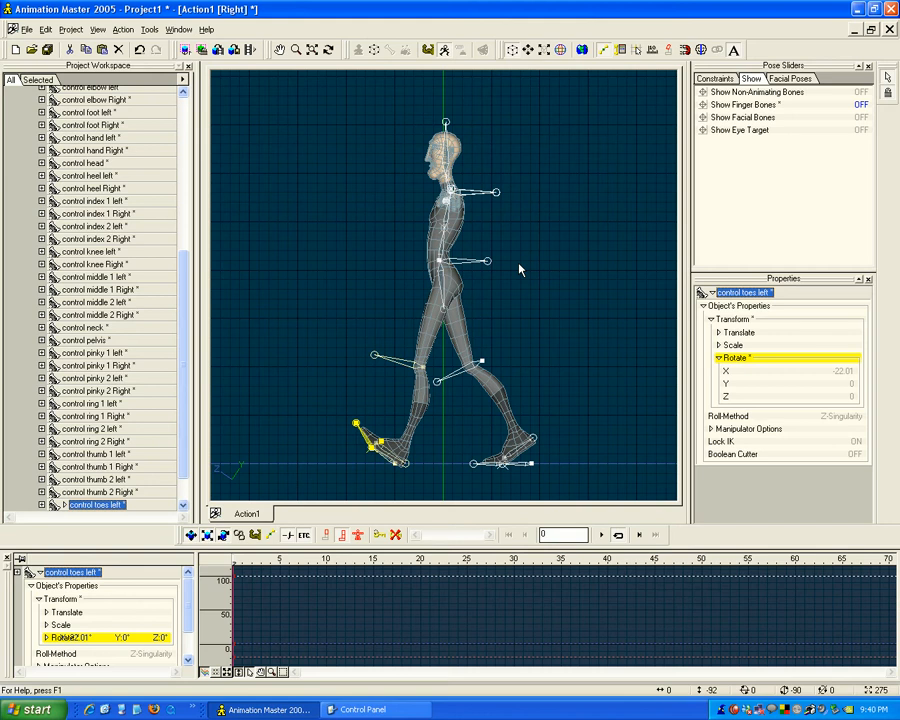
{"action": "key", "text": "t"}
{"action": "left_click_drag", "start_coordinate": [446, 316], "coordinate": [470, 323]}
{"action": "key", "text": "r"}
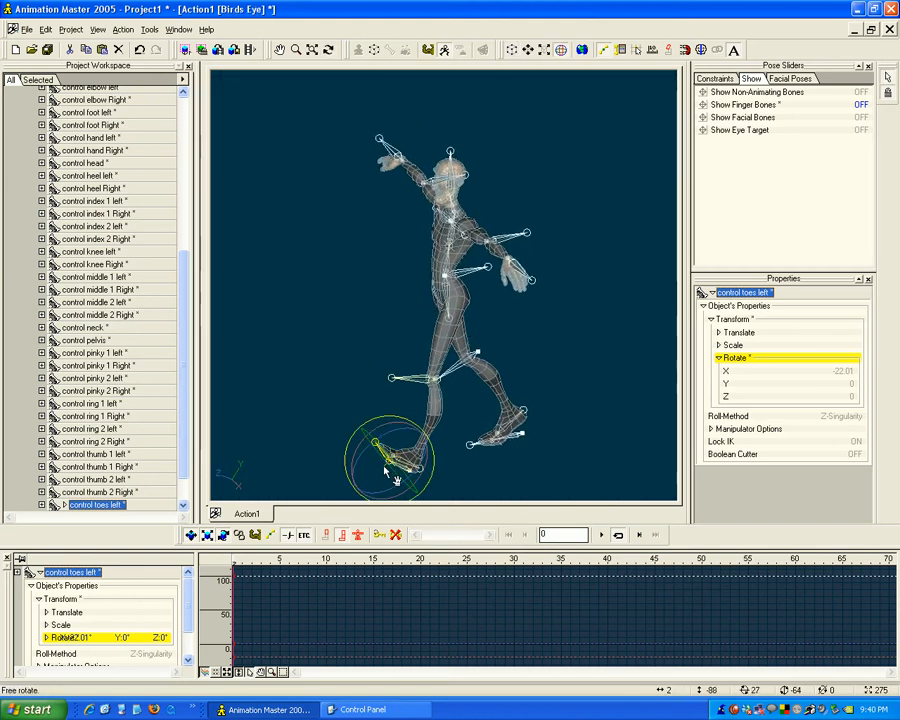
{"action": "left_click", "coordinate": [455, 440]}
{"action": "key", "text": "6"}
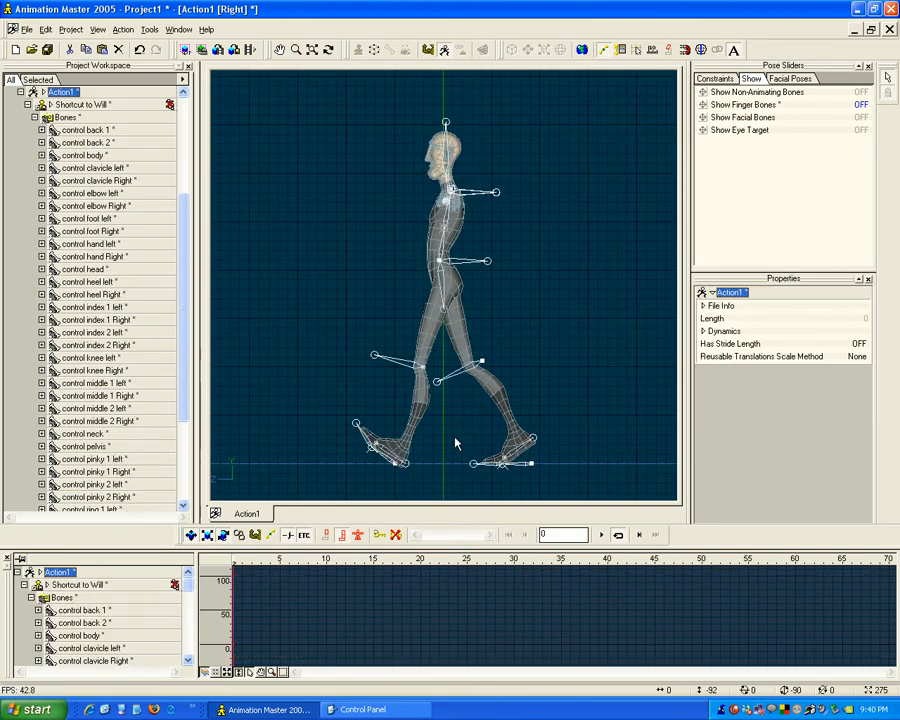
{"action": "left_click_drag", "start_coordinate": [356, 425], "coordinate": [398, 414]}
{"action": "key", "text": "m"}
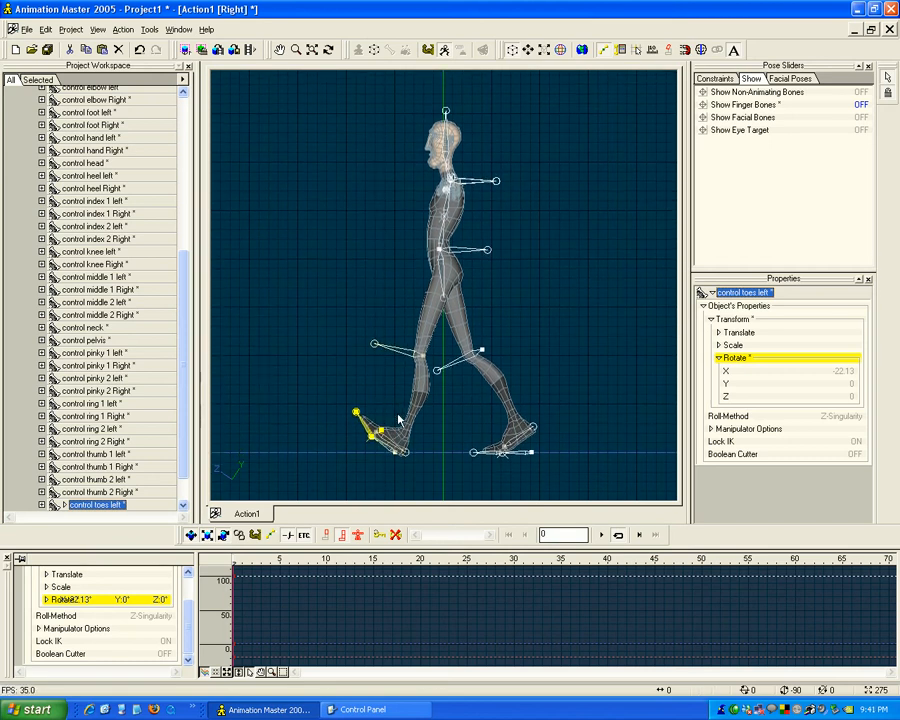
Rotate the control heel Right bone to -50° on X and move the control foot Right bone slightly farther back.
{"action": "left_click", "coordinate": [543, 366]}
{"action": "left_click", "coordinate": [530, 427]}
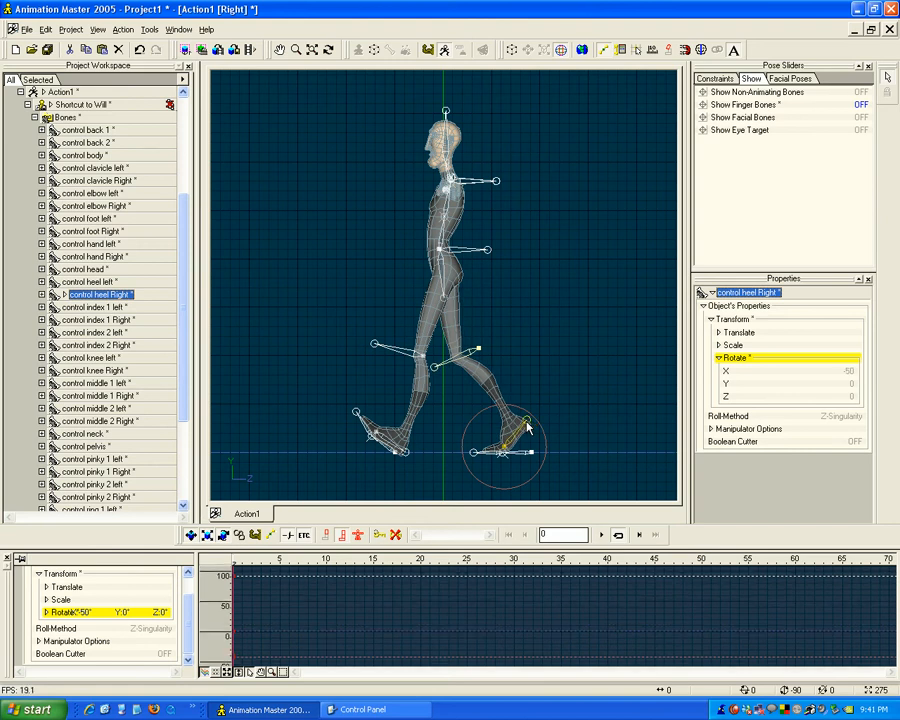
{"action": "left_click", "coordinate": [562, 411]}
{"action": "left_click", "coordinate": [531, 453]}
{"action": "left_click_drag", "start_coordinate": [533, 455], "coordinate": [541, 458]}
{"action": "left_click", "coordinate": [553, 395]}
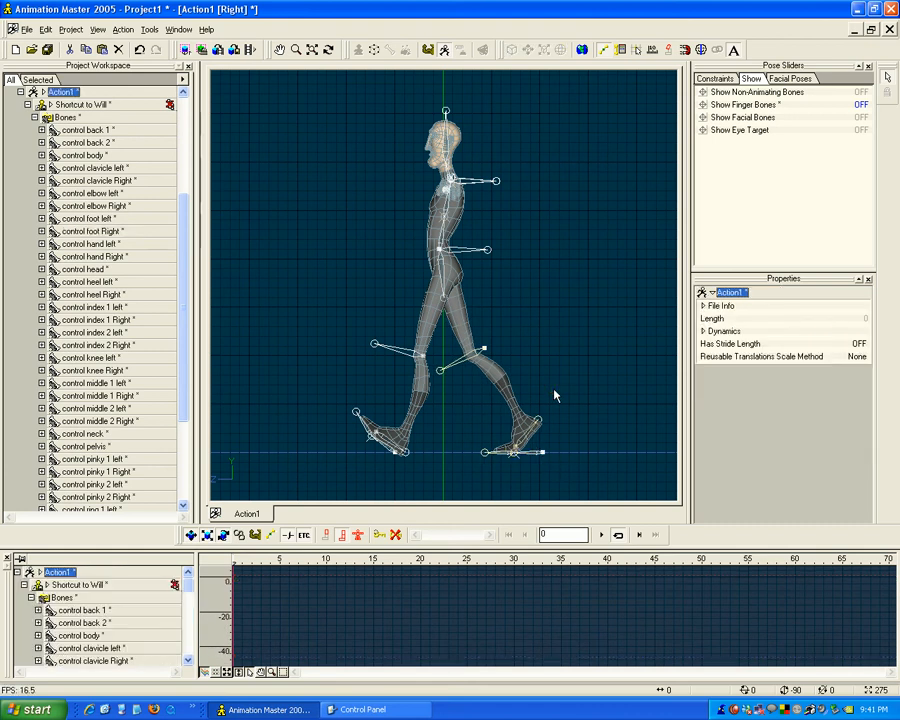
Select the control body bone and examine the stride pose from the front, covering the torso and both legs.
{"action": "left_click", "coordinate": [455, 252]}
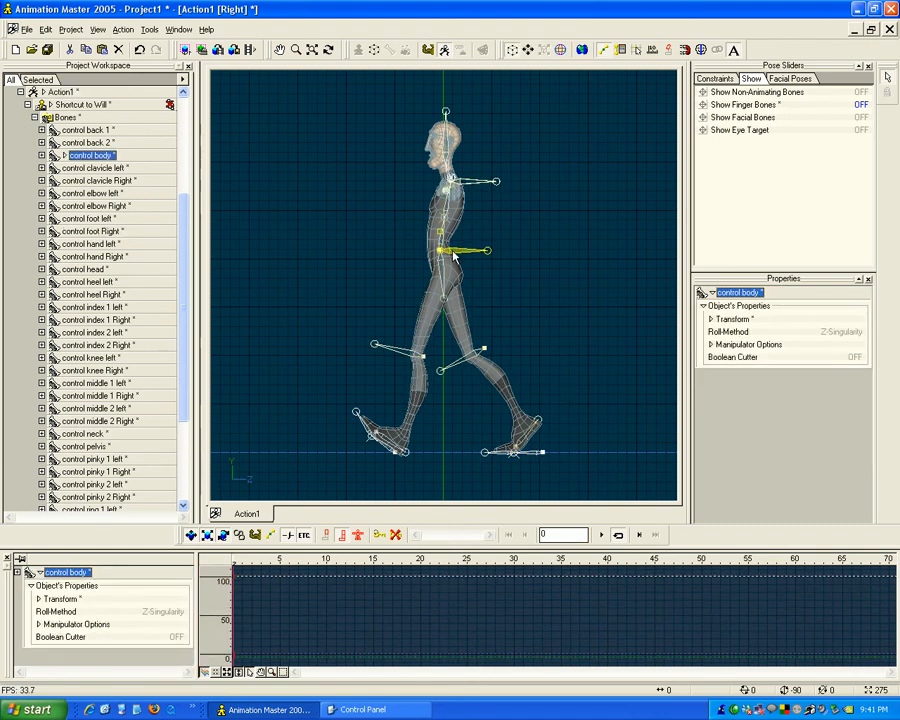
{"action": "left_click_drag", "start_coordinate": [453, 252], "coordinate": [453, 252]}
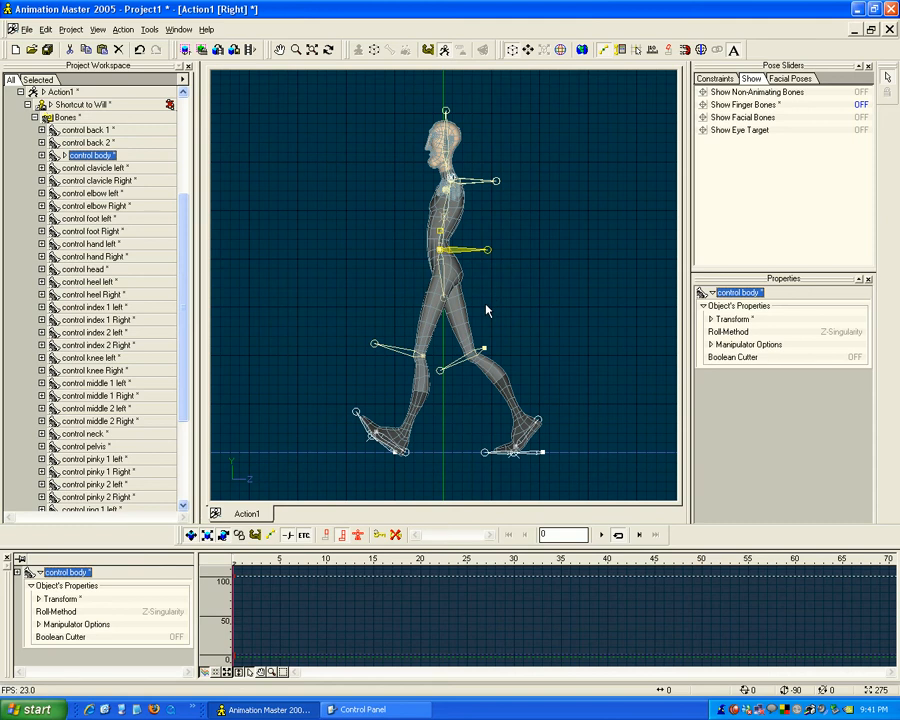
{"action": "key", "text": "1"}
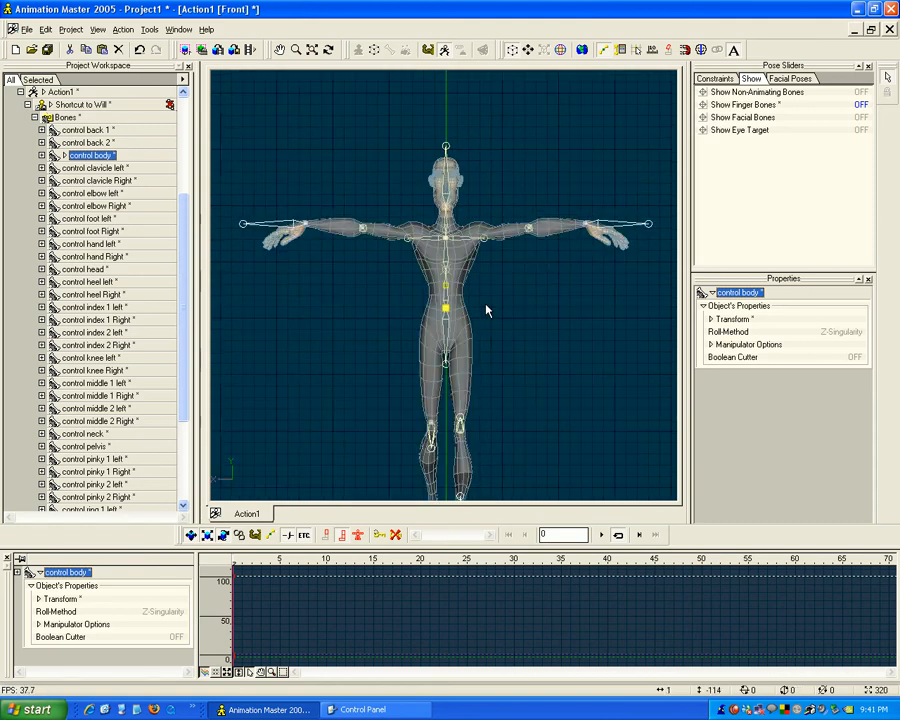
{"action": "left_click_drag", "start_coordinate": [488, 308], "coordinate": [485, 272]}
{"action": "scroll", "coordinate": [487, 279], "scroll_direction": "up", "scroll_amount": 2}
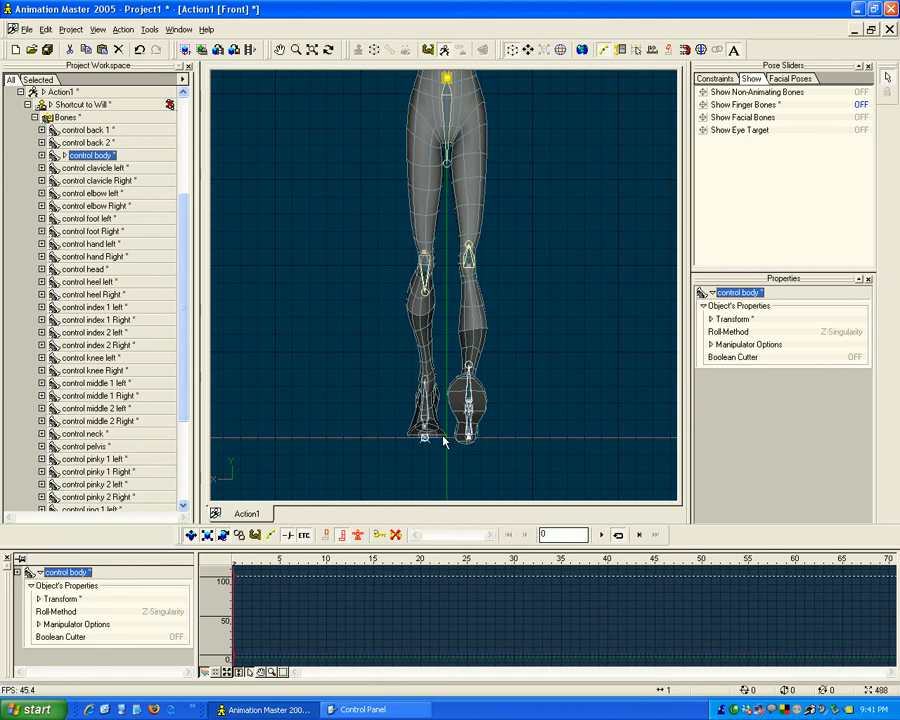
{"action": "scroll", "coordinate": [525, 369], "scroll_direction": "down", "scroll_amount": 4}
{"action": "scroll", "coordinate": [525, 368], "scroll_direction": "up", "scroll_amount": 1}
{"action": "scroll", "coordinate": [525, 368], "scroll_direction": "down", "scroll_amount": 1}
{"action": "left_click_drag", "start_coordinate": [488, 286], "coordinate": [487, 338]}
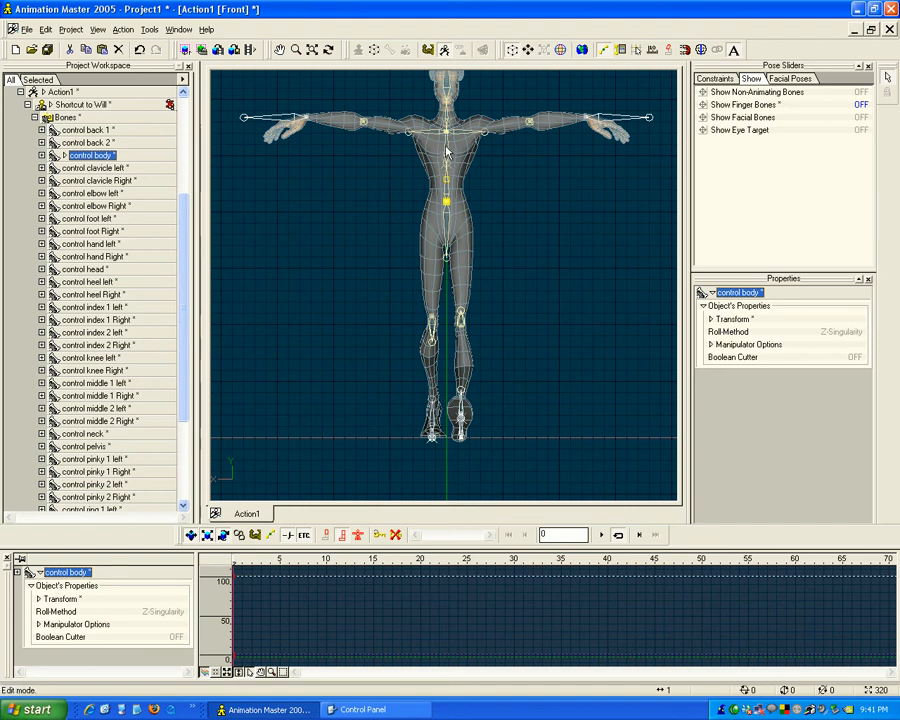
Rotate the control foot left bone outward to 15° on Y and the control knee left bone to 10° on Y.
{"action": "scroll", "coordinate": [470, 377], "scroll_direction": "up", "scroll_amount": 5}
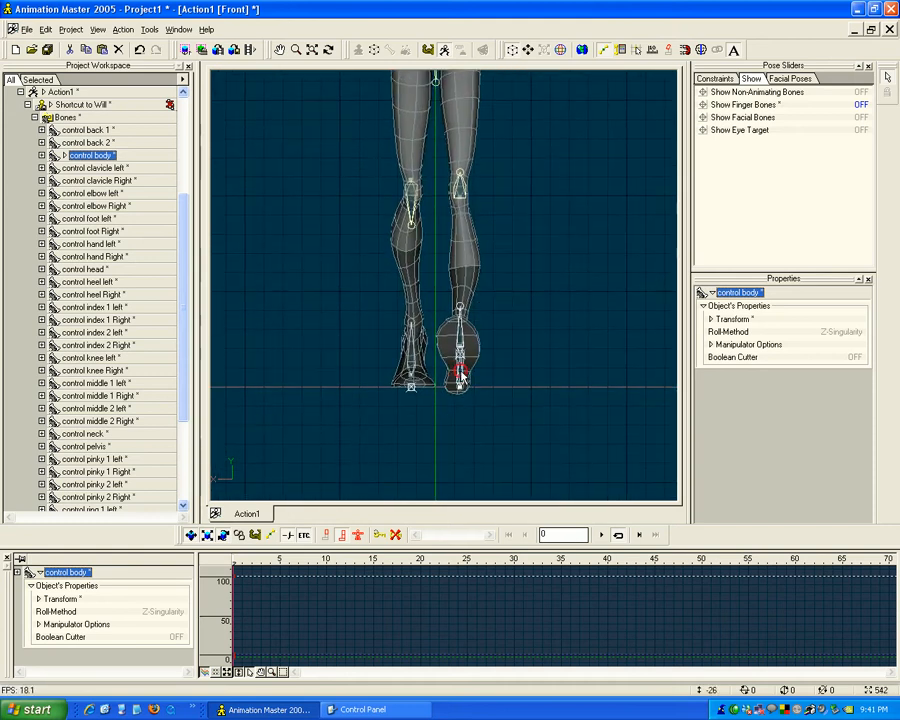
{"action": "left_click", "coordinate": [462, 372]}
{"action": "key", "text": "r"}
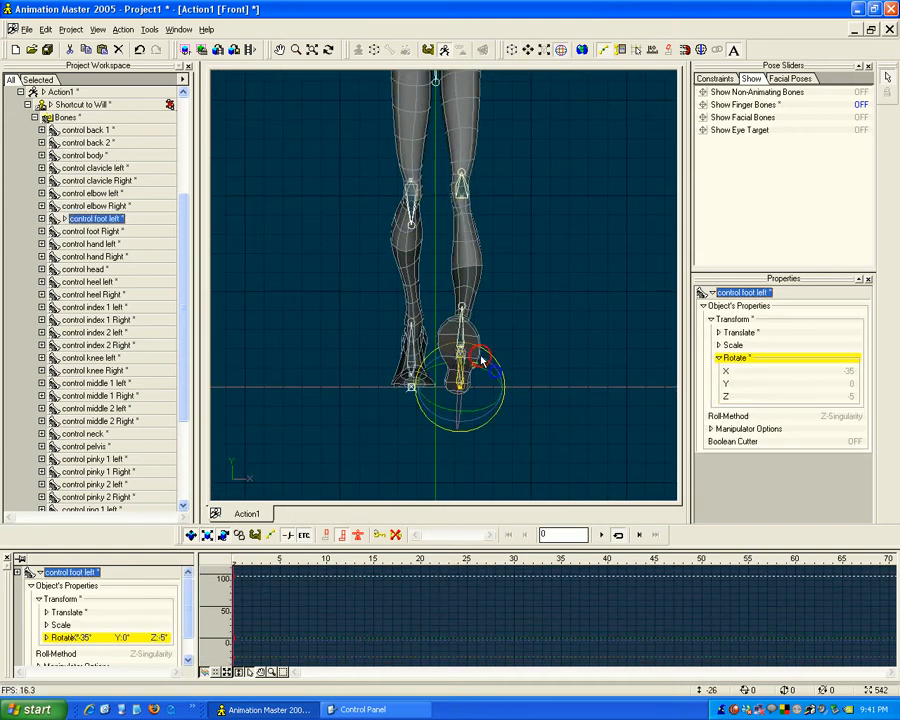
{"action": "left_click_drag", "start_coordinate": [492, 372], "coordinate": [488, 374]}
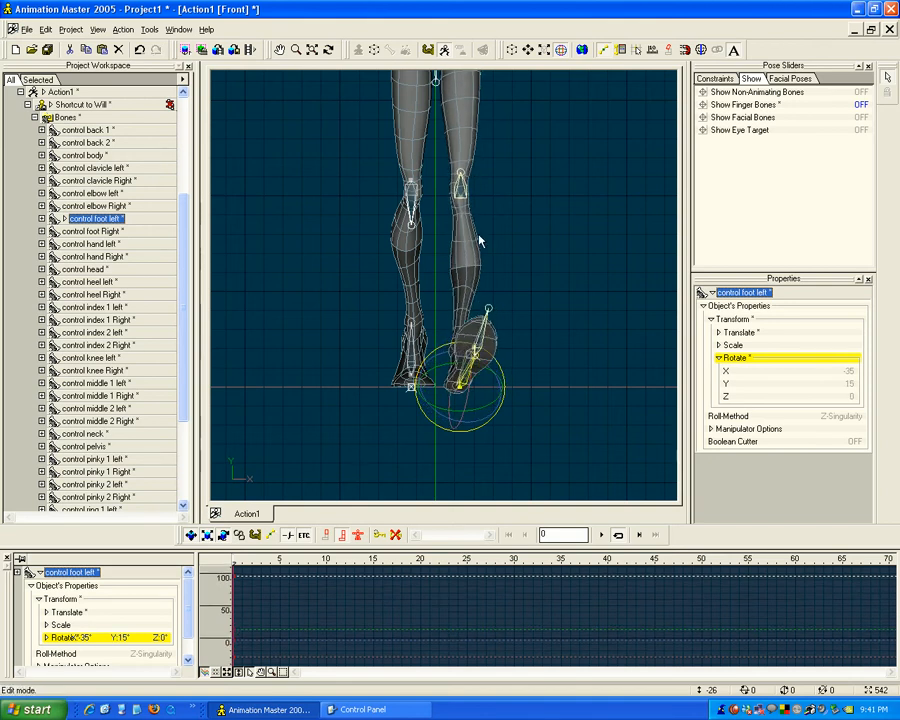
{"action": "middle_click_drag", "start_coordinate": [531, 266], "coordinate": [523, 348]}
{"action": "left_click_drag", "start_coordinate": [454, 261], "coordinate": [473, 258]}
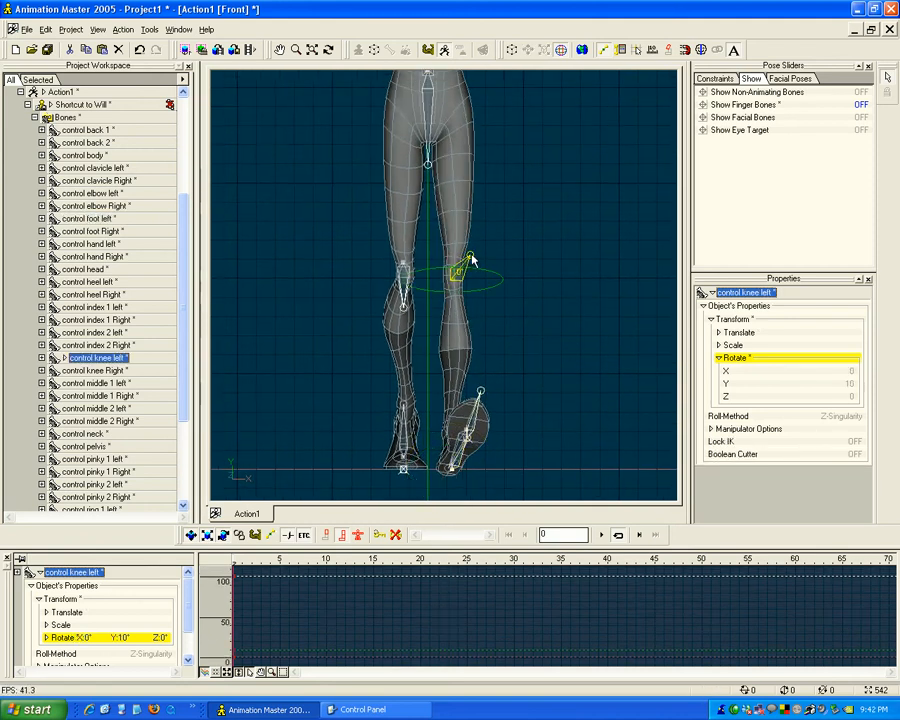
Examine the leg and foot pose from an angled bird's-eye view.
{"action": "scroll", "coordinate": [474, 262], "scroll_direction": "down", "scroll_amount": 3}
{"action": "key", "text": "m"}
{"action": "left_click_drag", "start_coordinate": [476, 351], "coordinate": [478, 386]}
{"action": "key", "text": "t"}
{"action": "mouse_move", "coordinate": [486, 292]}
{"action": "left_mouse_down"}
{"action": "mouse_move", "coordinate": [487, 309]}
{"action": "mouse_move", "coordinate": [453, 293]}
{"action": "mouse_move", "coordinate": [410, 412]}
{"action": "mouse_move", "coordinate": [366, 296]}
{"action": "mouse_move", "coordinate": [516, 288]}
{"action": "mouse_move", "coordinate": [487, 287]}
{"action": "left_mouse_up"}
{"action": "key", "text": "m"}
{"action": "mouse_move", "coordinate": [487, 287]}
{"action": "left_mouse_down"}
{"action": "mouse_move", "coordinate": [486, 242]}
{"action": "mouse_move", "coordinate": [542, 275]}
{"action": "mouse_move", "coordinate": [476, 275]}
{"action": "mouse_move", "coordinate": [492, 278]}
{"action": "left_mouse_up"}
{"action": "key", "text": "t"}
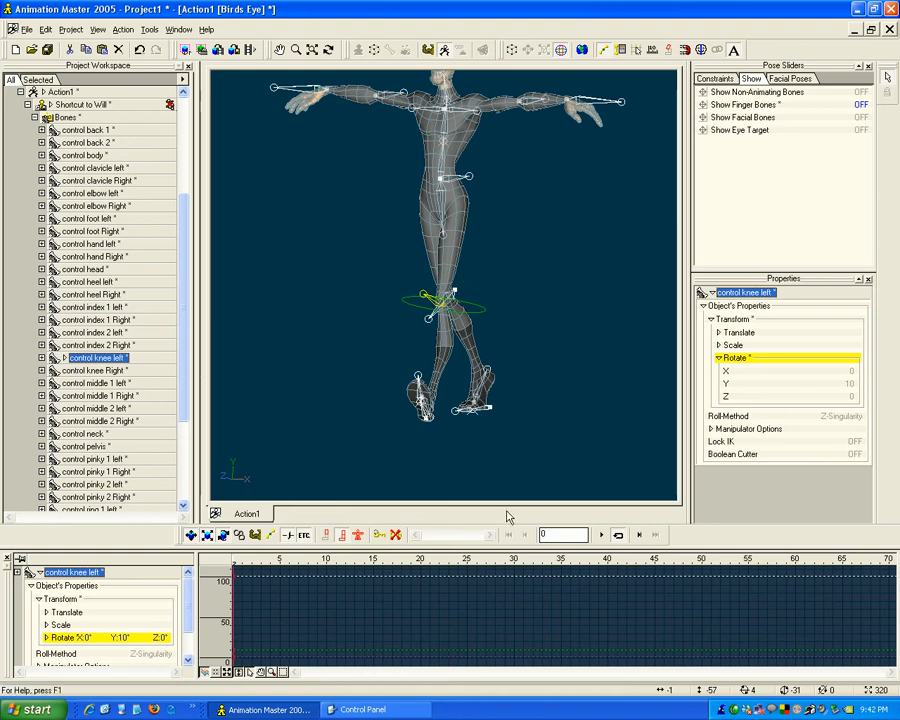
Switch keyframing to the whole model and go to frame 12 on the timeline.
{"action": "scroll", "coordinate": [392, 611], "scroll_direction": "up", "scroll_amount": 2}
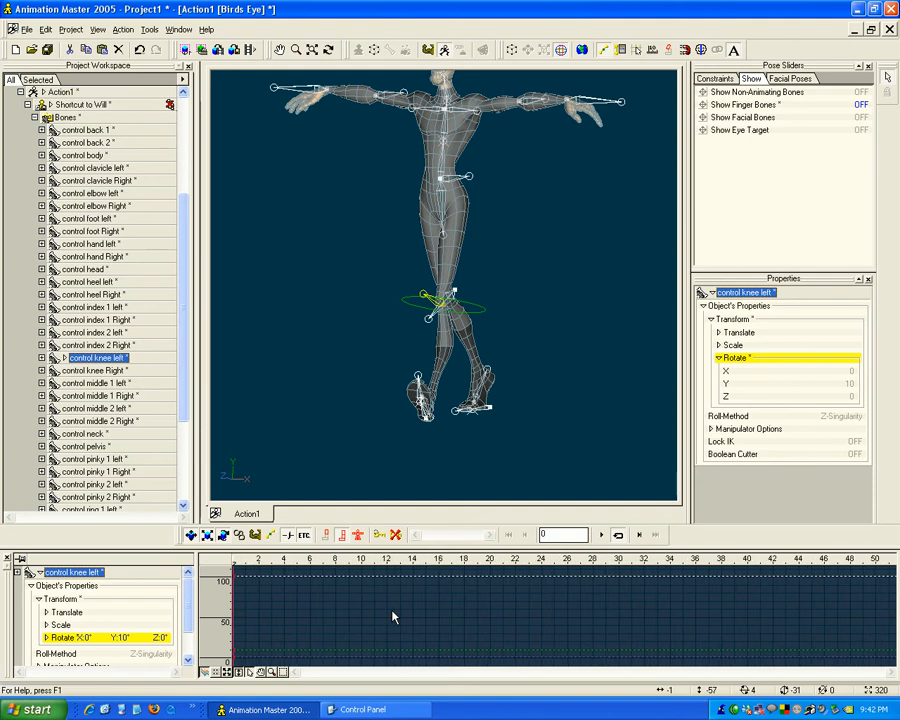
{"action": "scroll", "coordinate": [392, 617], "scroll_direction": "up", "scroll_amount": 1}
{"action": "left_click", "coordinate": [450, 368]}
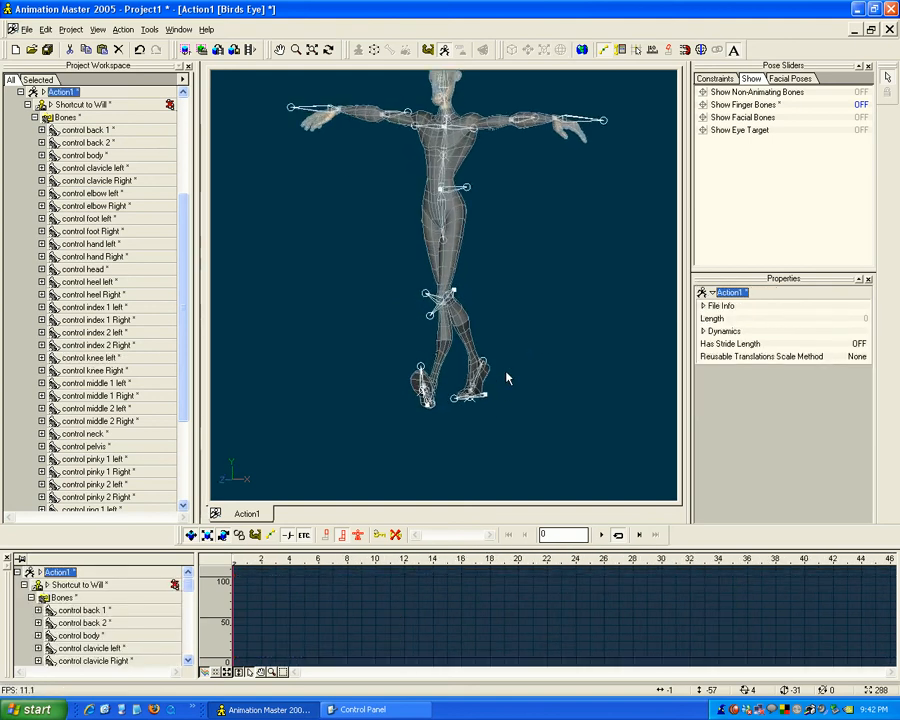
{"action": "left_click_drag", "start_coordinate": [373, 563], "coordinate": [234, 563]}
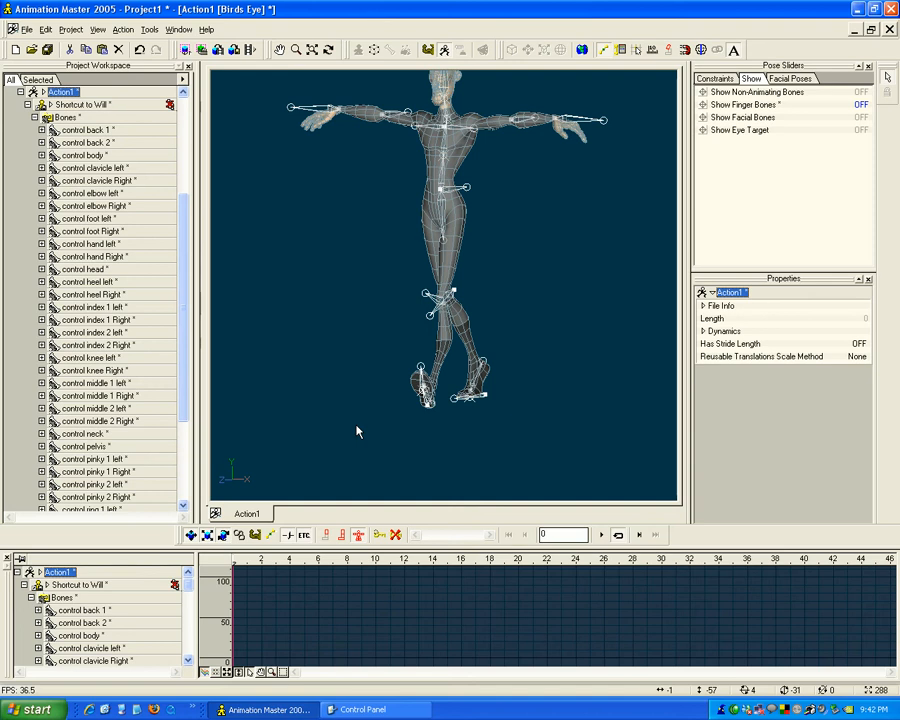
{"action": "left_click_drag", "start_coordinate": [240, 567], "coordinate": [405, 560]}
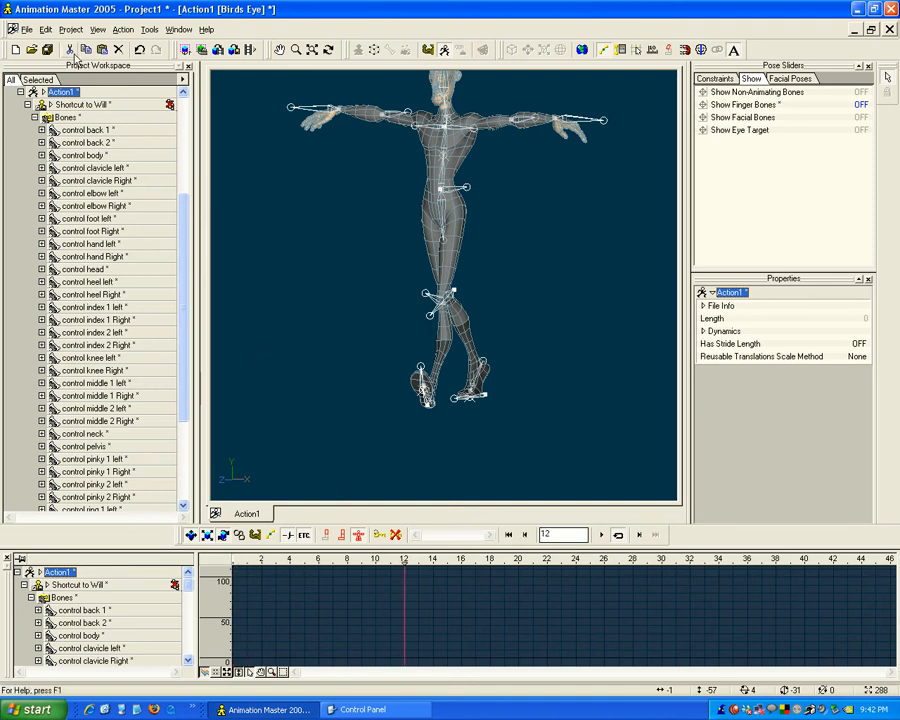
Paste the opening stride pose mirrored onto frame 12 and show the channels of all bones on the timeline.
{"action": "left_click", "coordinate": [46, 29]}
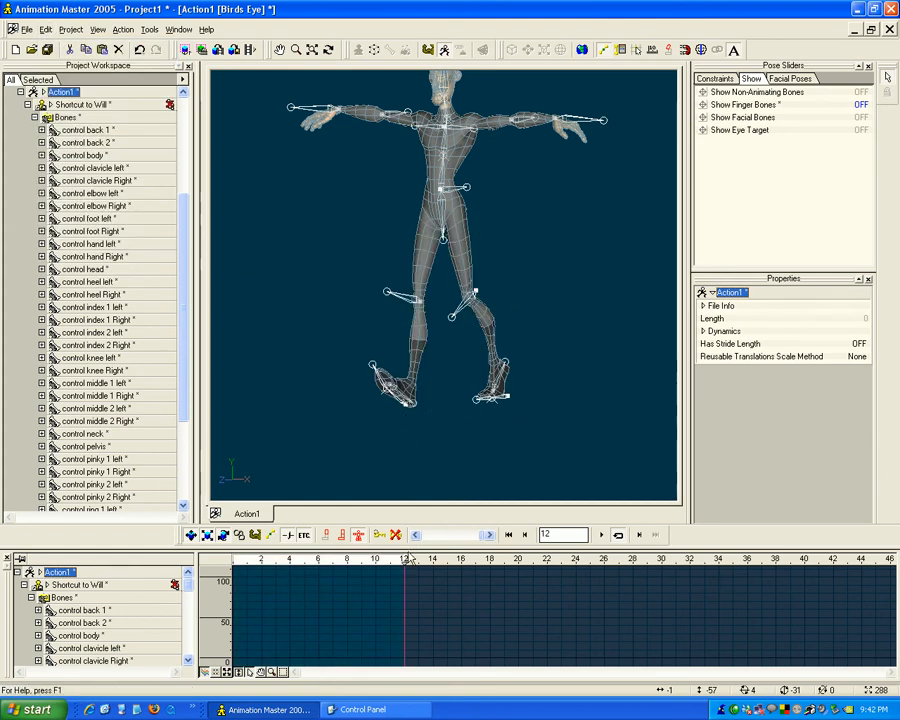
{"action": "left_click", "coordinate": [72, 118]}
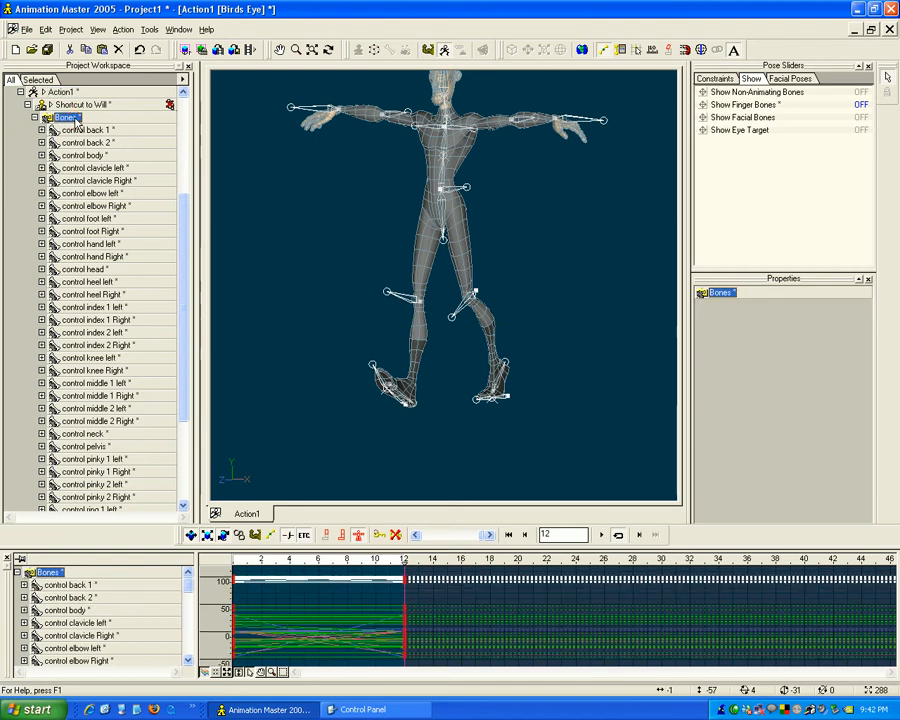
Scrub between frames 0 and 12 and examine the leg motion from an angled view and from the right side.
{"action": "left_click", "coordinate": [392, 560]}
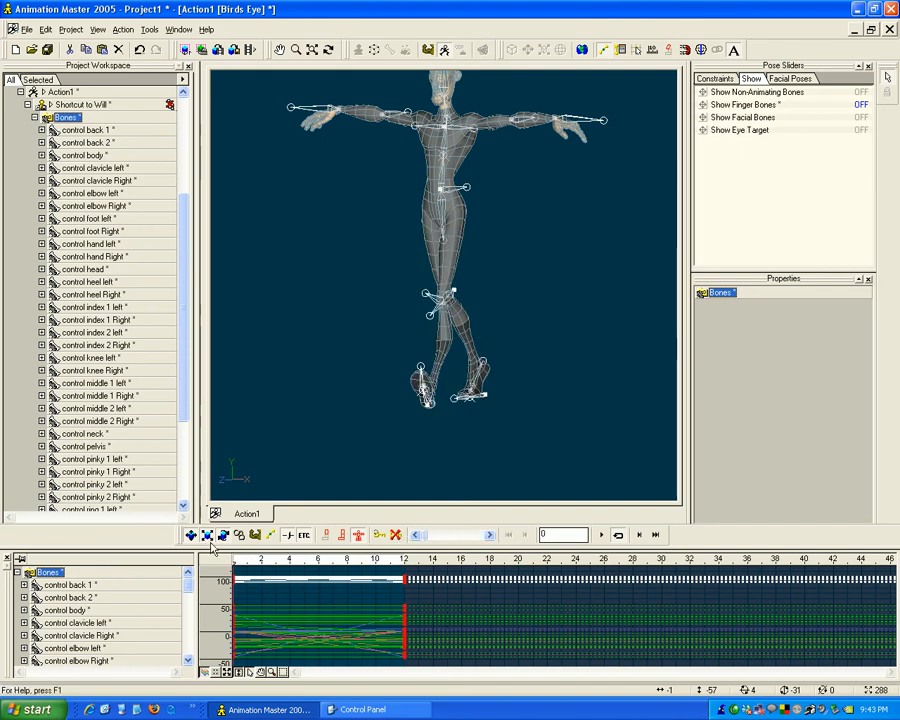
{"action": "left_click_drag", "start_coordinate": [434, 334], "coordinate": [390, 334]}
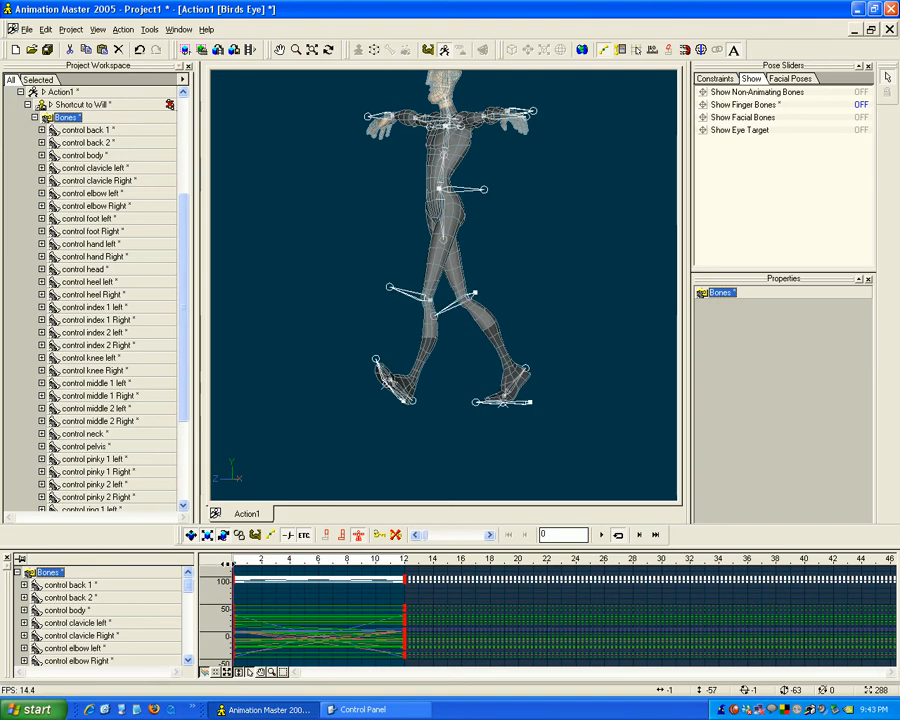
{"action": "left_click", "coordinate": [290, 562]}
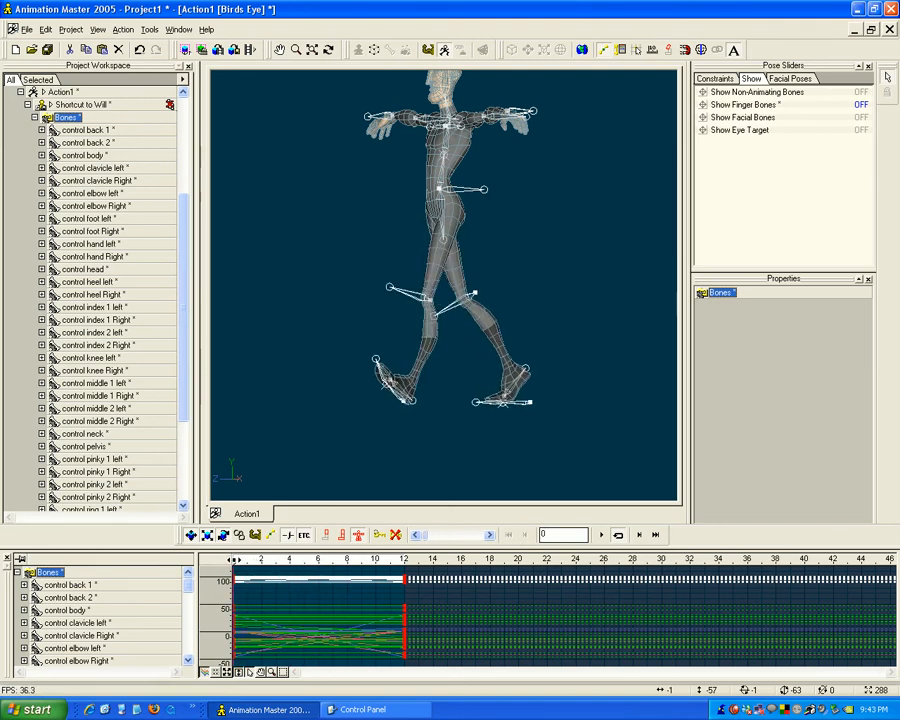
{"action": "key", "text": "t"}
{"action": "left_click_drag", "start_coordinate": [357, 450], "coordinate": [355, 431]}
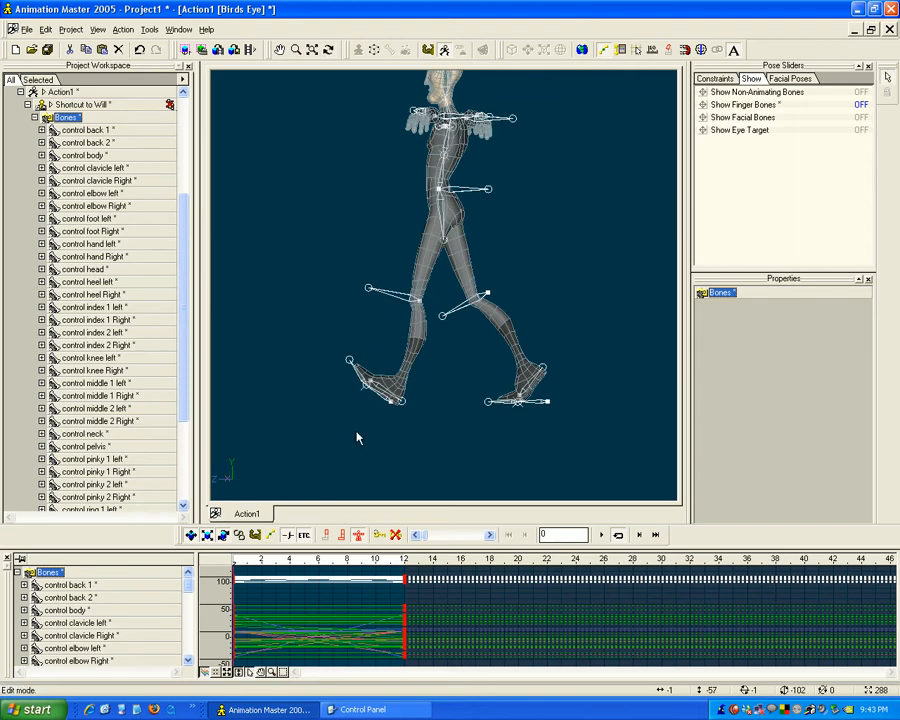
{"action": "key", "text": "4"}
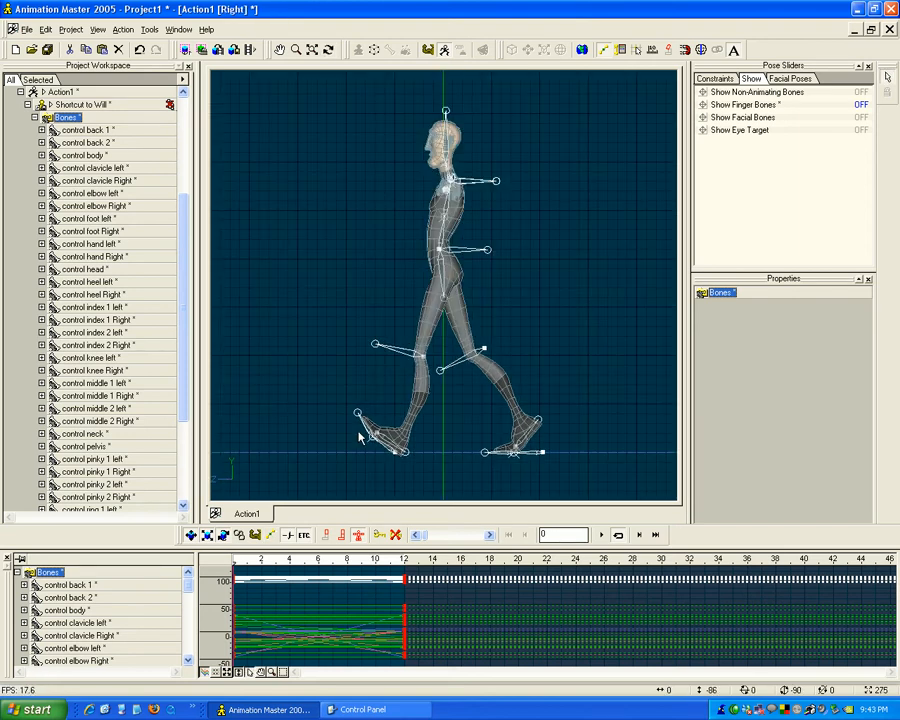
{"action": "mouse_move", "coordinate": [240, 566]}
{"action": "left_mouse_down"}
{"action": "mouse_move", "coordinate": [319, 561]}
{"action": "mouse_move", "coordinate": [233, 561]}
{"action": "left_mouse_up"}
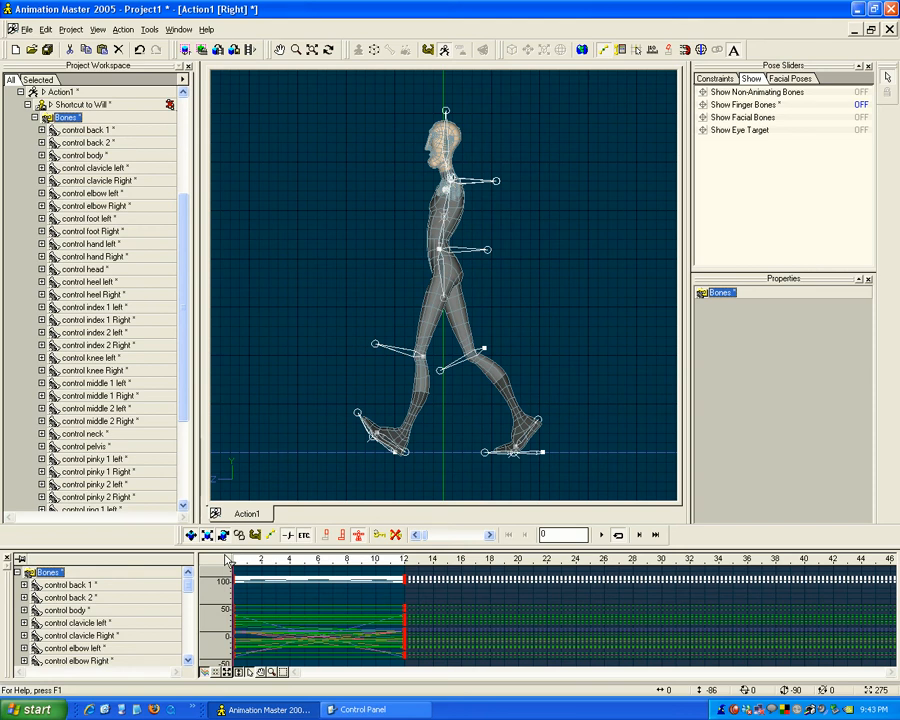
{"action": "left_click_drag", "start_coordinate": [266, 562], "coordinate": [219, 559]}
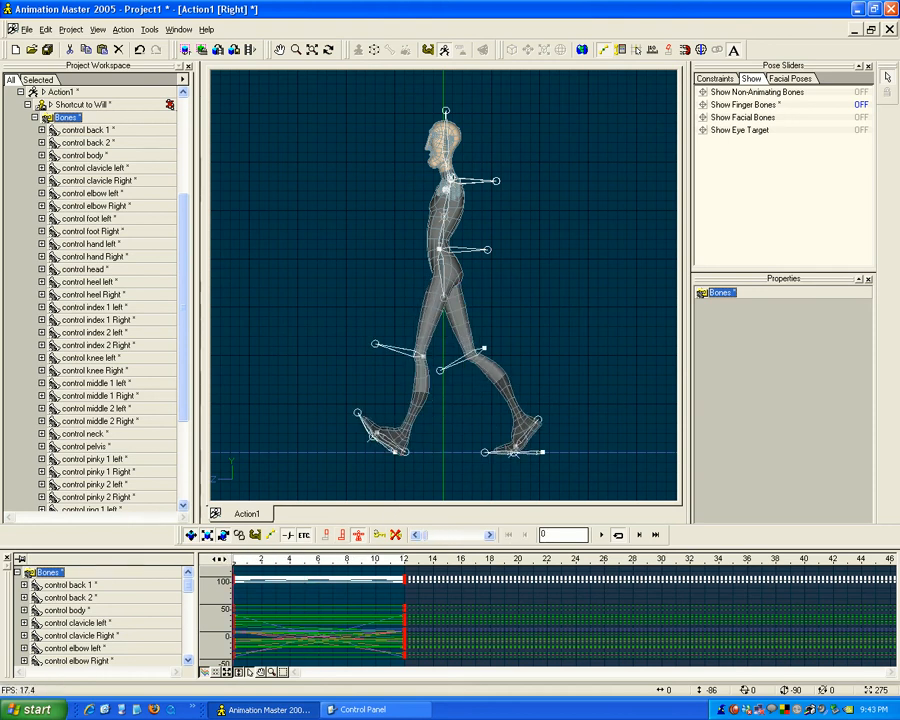
At frame 6, set the control foot left bone's X rotation to 0°.
{"action": "left_click", "coordinate": [397, 455]}
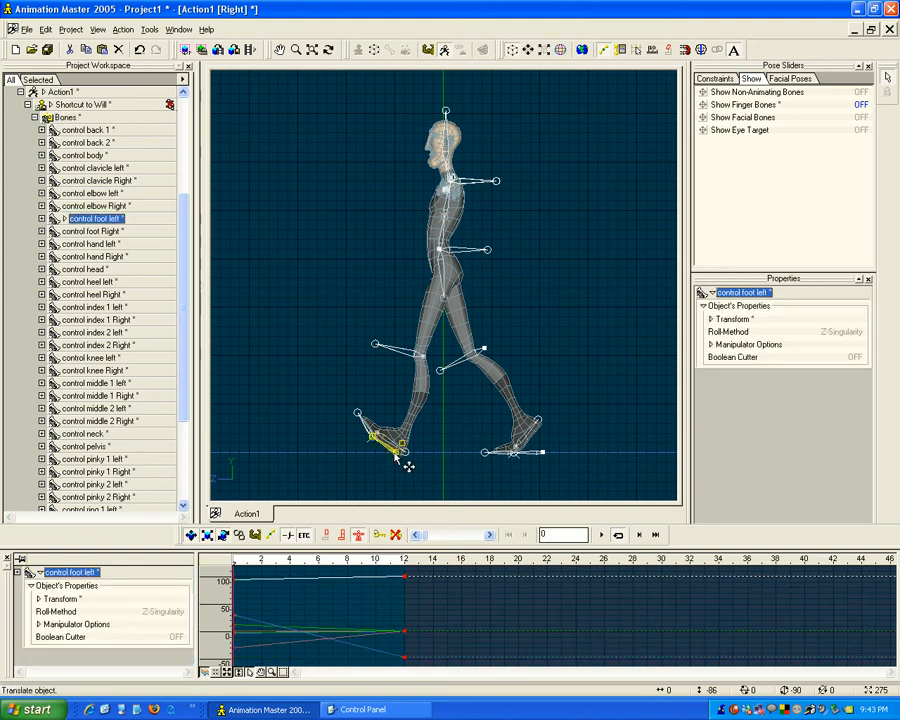
{"action": "left_click", "coordinate": [281, 560]}
{"action": "left_click_drag", "start_coordinate": [281, 560], "coordinate": [319, 560]}
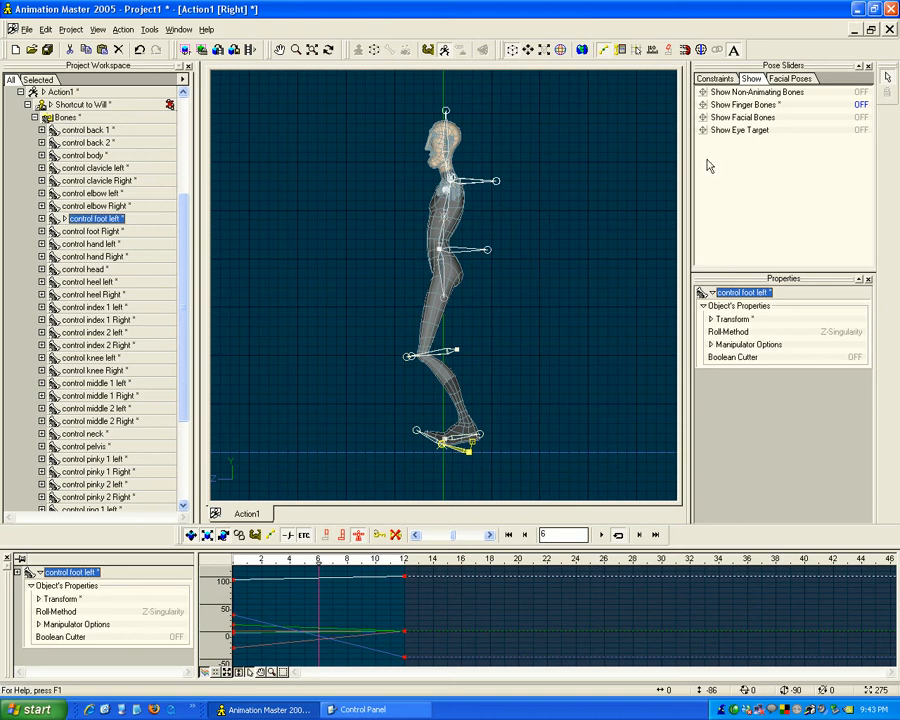
{"action": "left_click", "coordinate": [711, 319]}
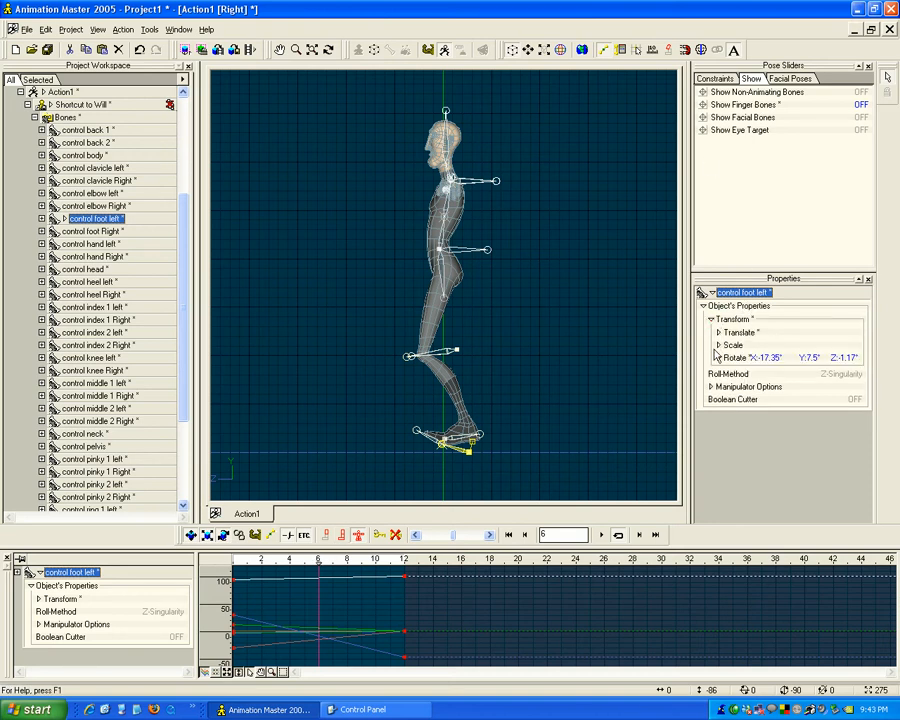
{"action": "left_click", "coordinate": [718, 357]}
{"action": "left_click", "coordinate": [826, 370]}
{"action": "type", "text": "0"}
{"action": "key", "text": "Return"}
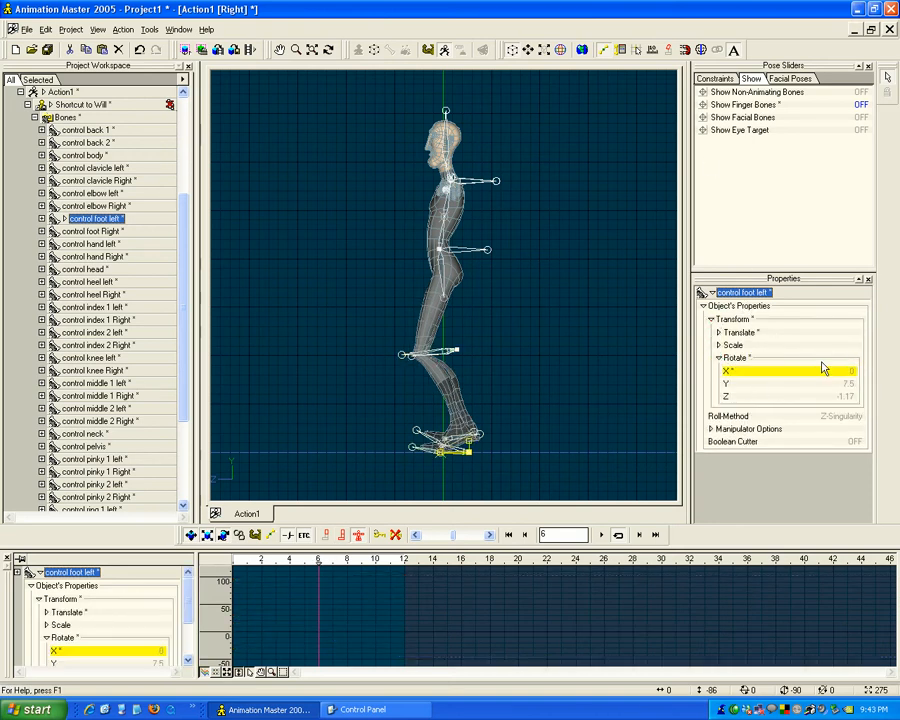
Set the control foot left bone's Z and Y rotations to 0°.
{"action": "left_click", "coordinate": [842, 396]}
{"action": "type", "text": "0"}
{"action": "key", "text": "Return"}
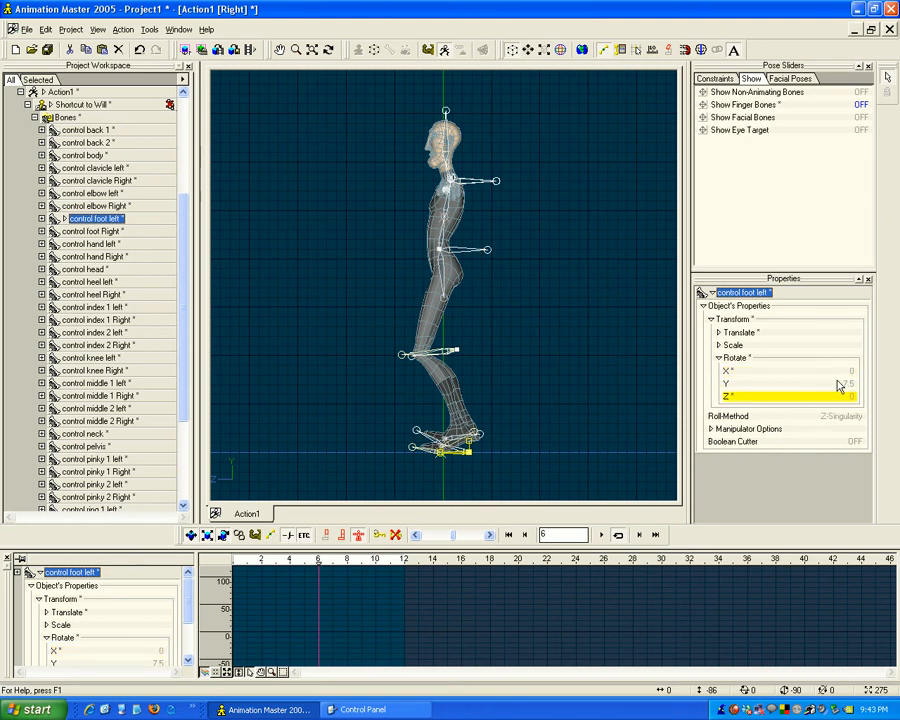
{"action": "left_click", "coordinate": [840, 383]}
{"action": "type", "text": "0"}
{"action": "key", "text": "Return"}
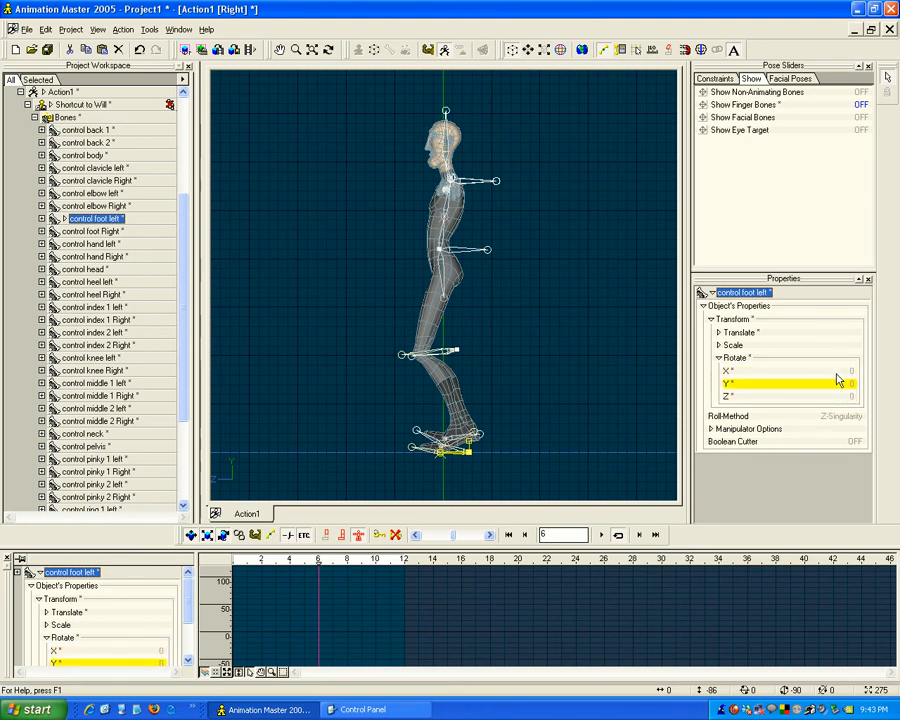
Examine the control foot left bone's rotation curves around frame 6, including the separate X and Y channels.
{"action": "left_click", "coordinate": [741, 364]}
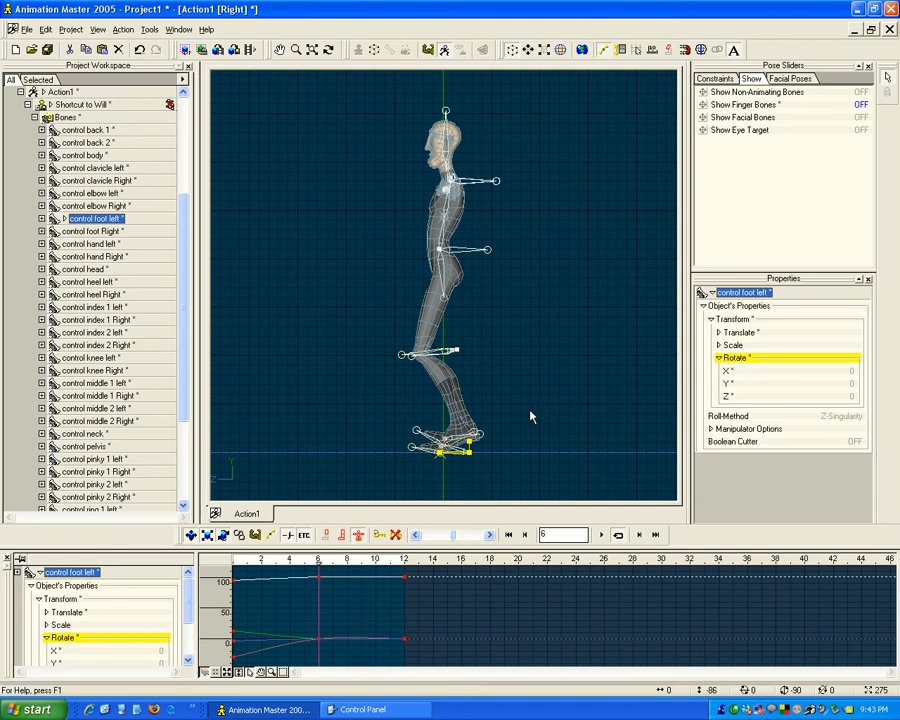
{"action": "left_click", "coordinate": [730, 371]}
{"action": "left_click", "coordinate": [729, 384]}
{"action": "left_click", "coordinate": [733, 371]}
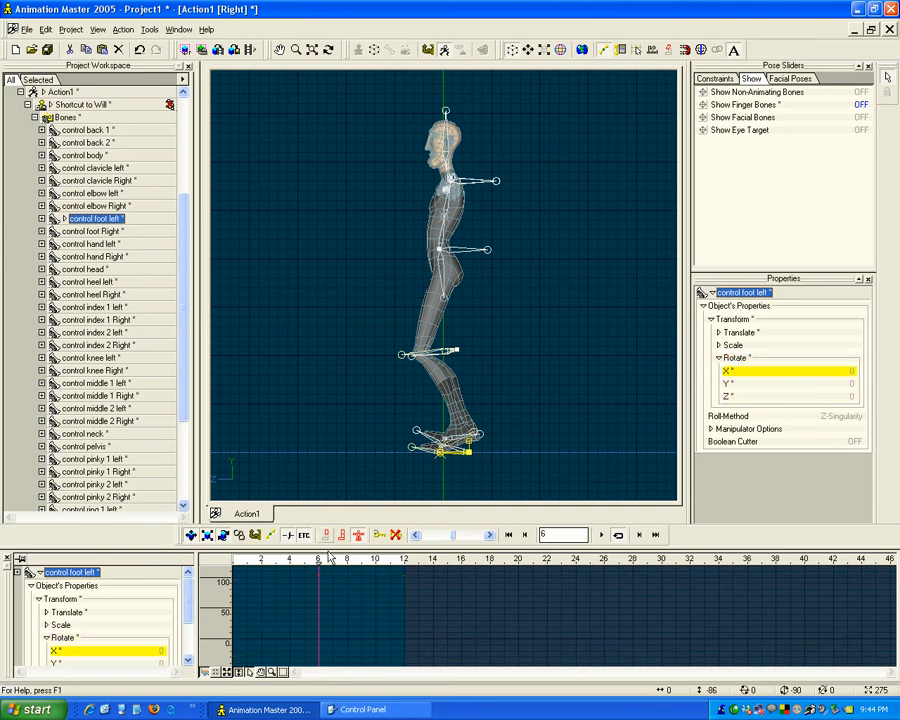
{"action": "left_click", "coordinate": [736, 360]}
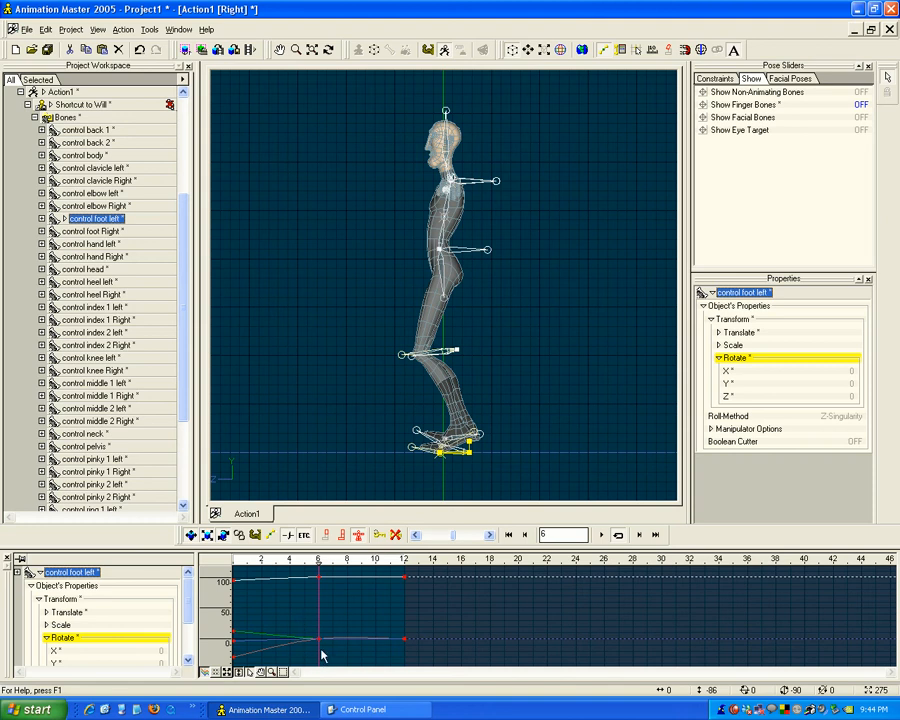
Set the control toes left bone's X rotation to 0° at frame 6.
{"action": "left_click", "coordinate": [416, 447]}
{"action": "left_click", "coordinate": [850, 371]}
{"action": "type", "text": "0"}
{"action": "key", "text": "Return"}
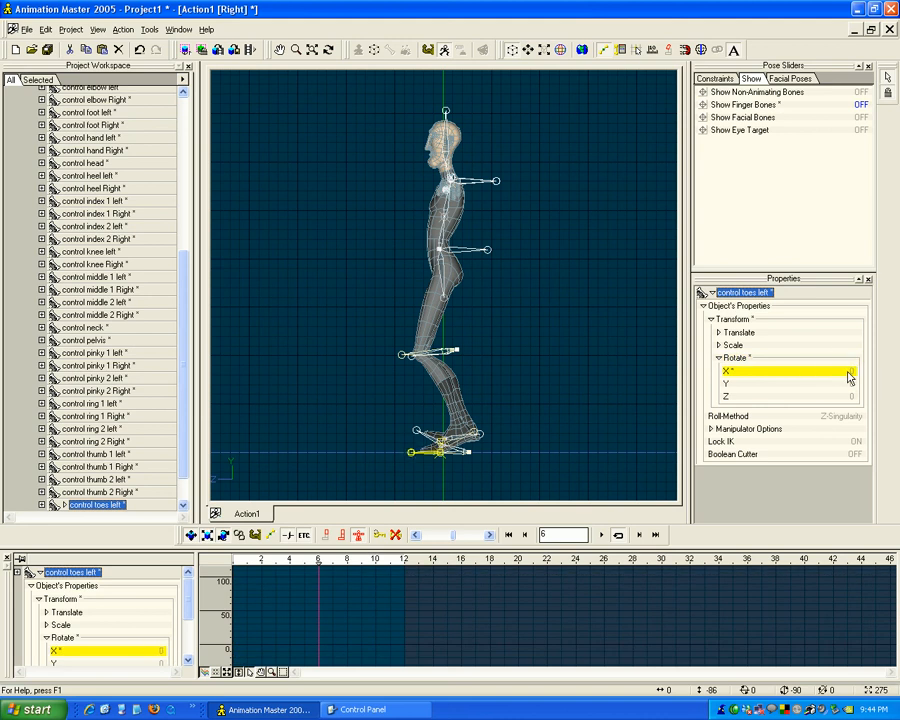
Set the control heel left bone's X and Y rotations to 0° at frame 6 and deselect it.
{"action": "left_click", "coordinate": [483, 451]}
{"action": "left_click", "coordinate": [451, 450]}
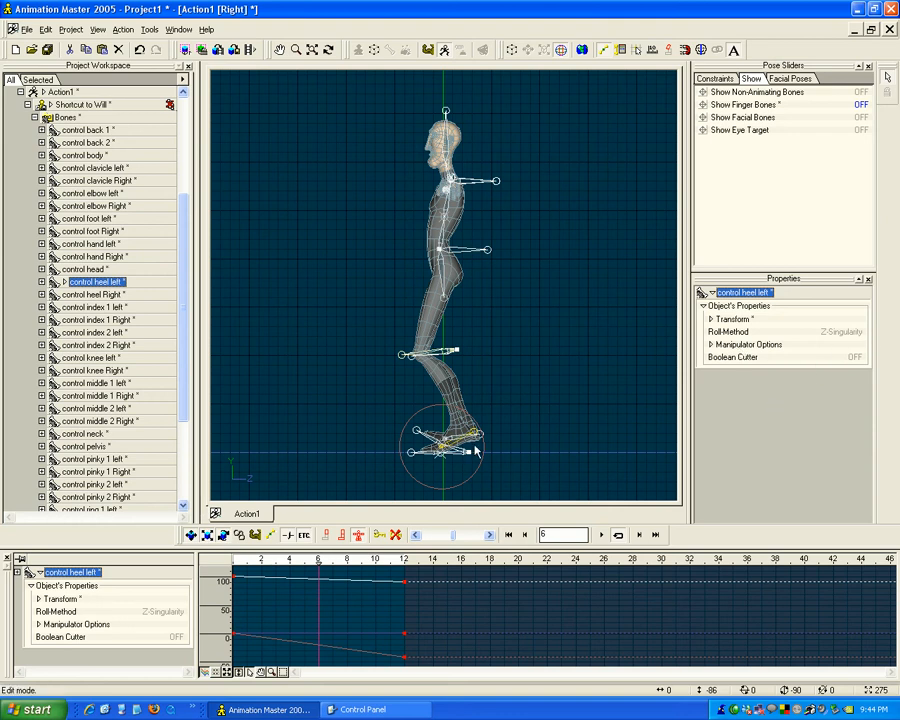
{"action": "left_click", "coordinate": [711, 319]}
{"action": "left_click", "coordinate": [718, 357]}
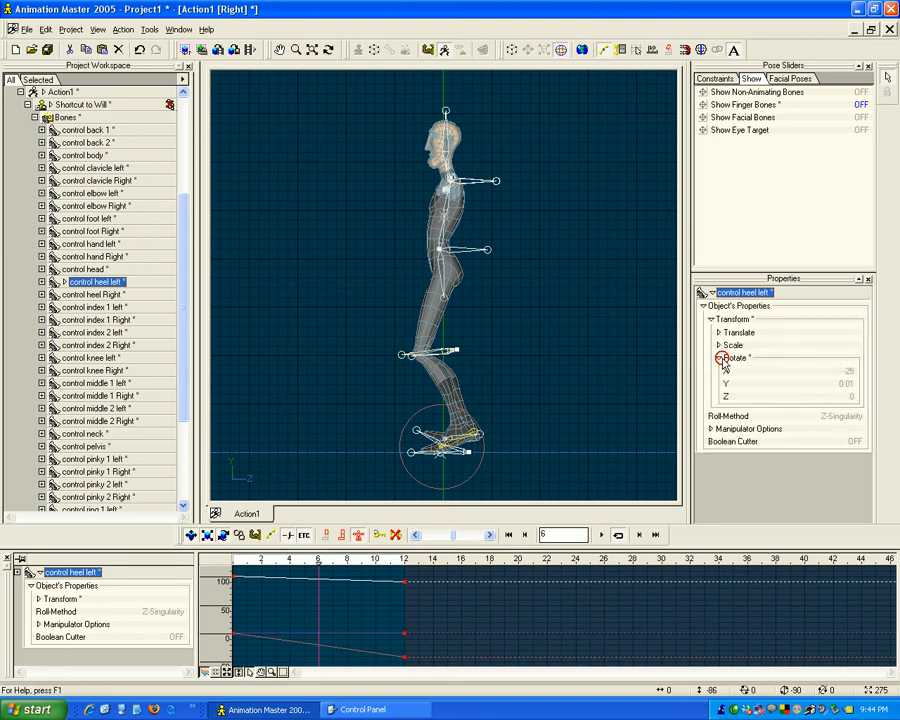
{"action": "left_click", "coordinate": [845, 371]}
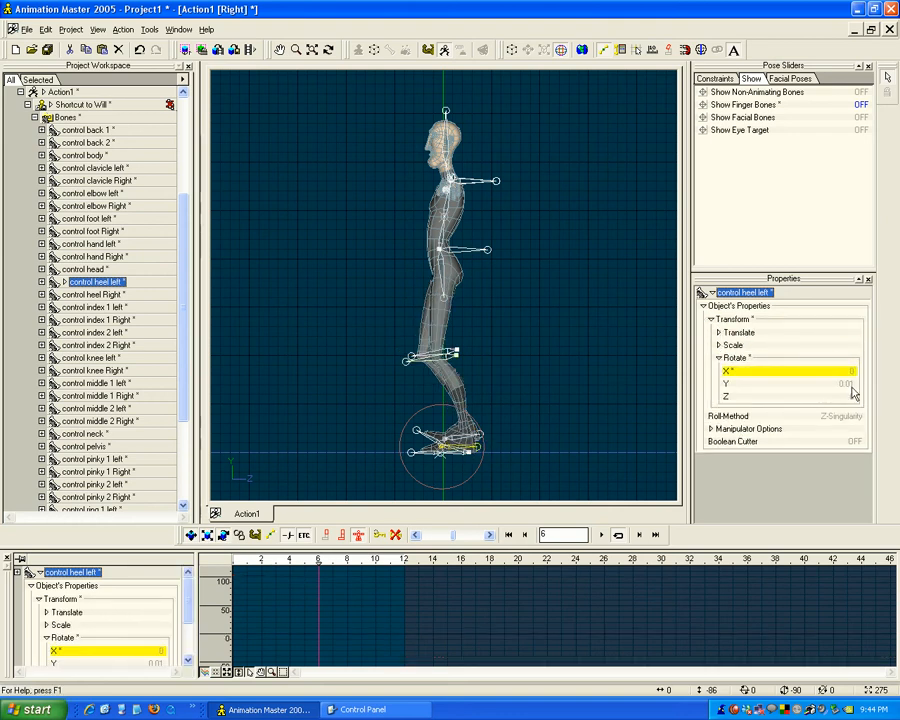
{"action": "left_click", "coordinate": [846, 383]}
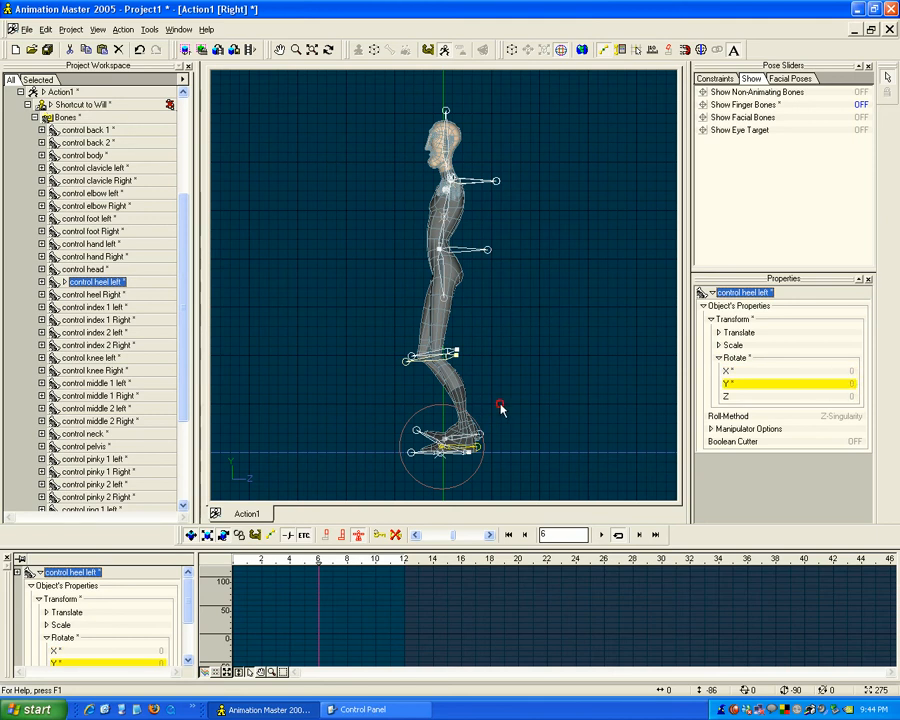
{"action": "left_click", "coordinate": [502, 410]}
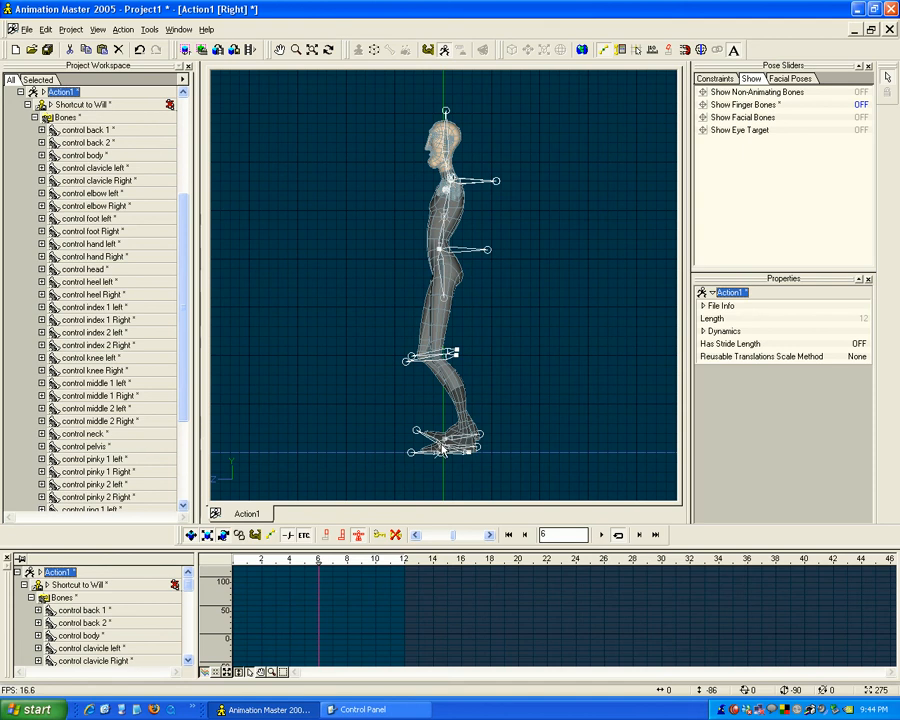
Raise the control foot Right bone off the ground to about 14.5 cm on Y and -8.5 cm on Z.
{"action": "left_click", "coordinate": [441, 450]}
{"action": "scroll", "coordinate": [480, 412], "scroll_direction": "up", "scroll_amount": 5}
{"action": "key", "text": "n"}
{"action": "left_click_drag", "start_coordinate": [516, 492], "coordinate": [512, 438]}
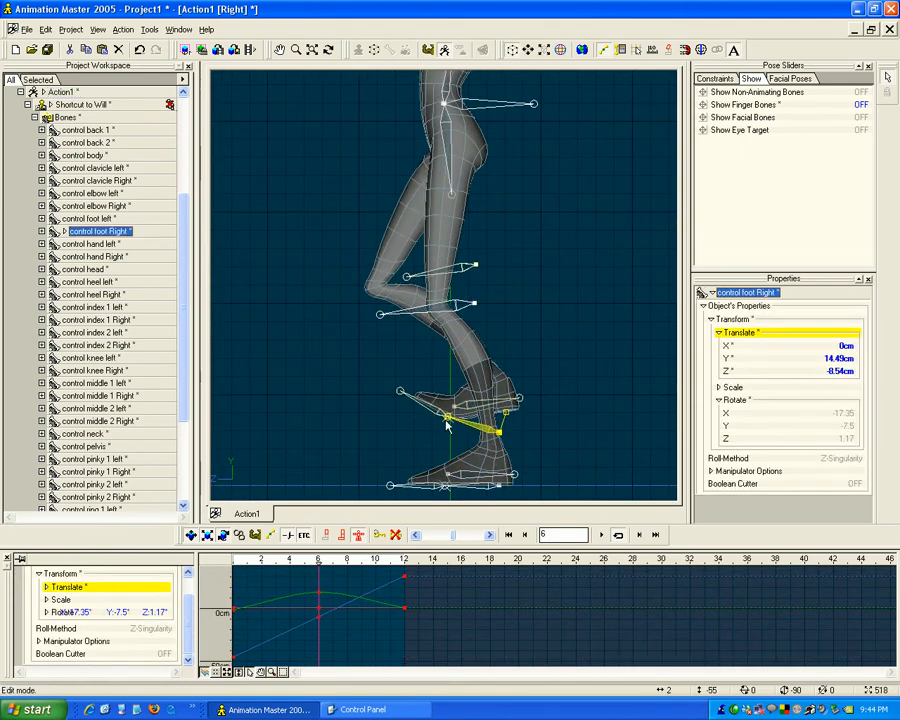
Tilt the control foot Right bone heel-up to about 47° on X and move it to about 23.4 cm on Y and -9.7 cm on Z.
{"action": "key", "text": "r"}
{"action": "left_click_drag", "start_coordinate": [449, 425], "coordinate": [521, 426]}
{"action": "left_click", "coordinate": [506, 428]}
{"action": "left_click", "coordinate": [506, 440]}
{"action": "key", "text": "n"}
{"action": "mouse_move", "coordinate": [465, 445]}
{"action": "left_mouse_down"}
{"action": "mouse_move", "coordinate": [476, 456]}
{"action": "mouse_move", "coordinate": [470, 450]}
{"action": "left_mouse_up"}
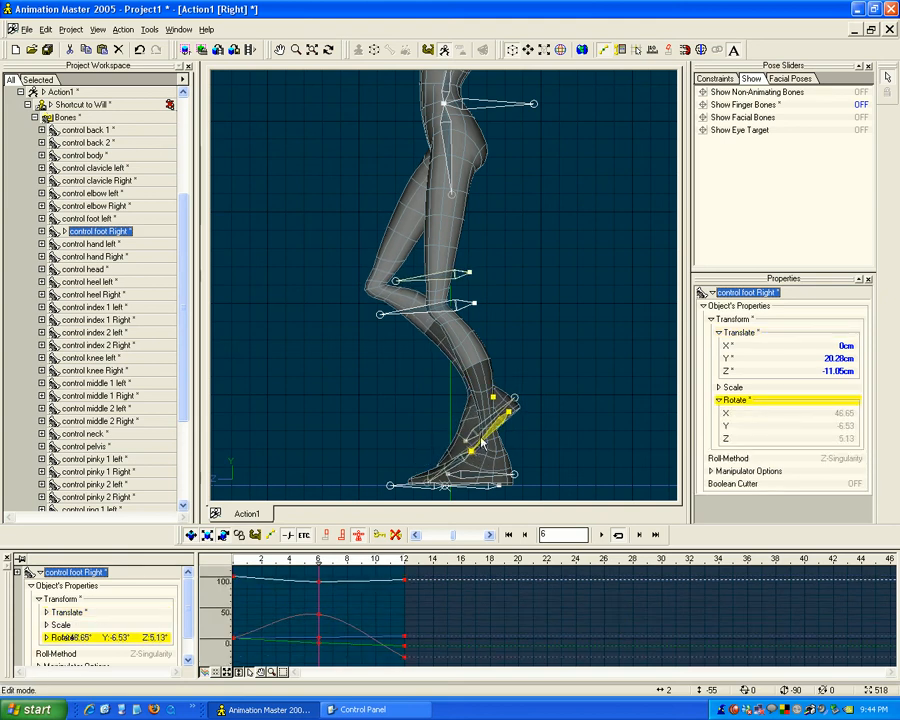
{"action": "left_click_drag", "start_coordinate": [522, 426], "coordinate": [518, 412]}
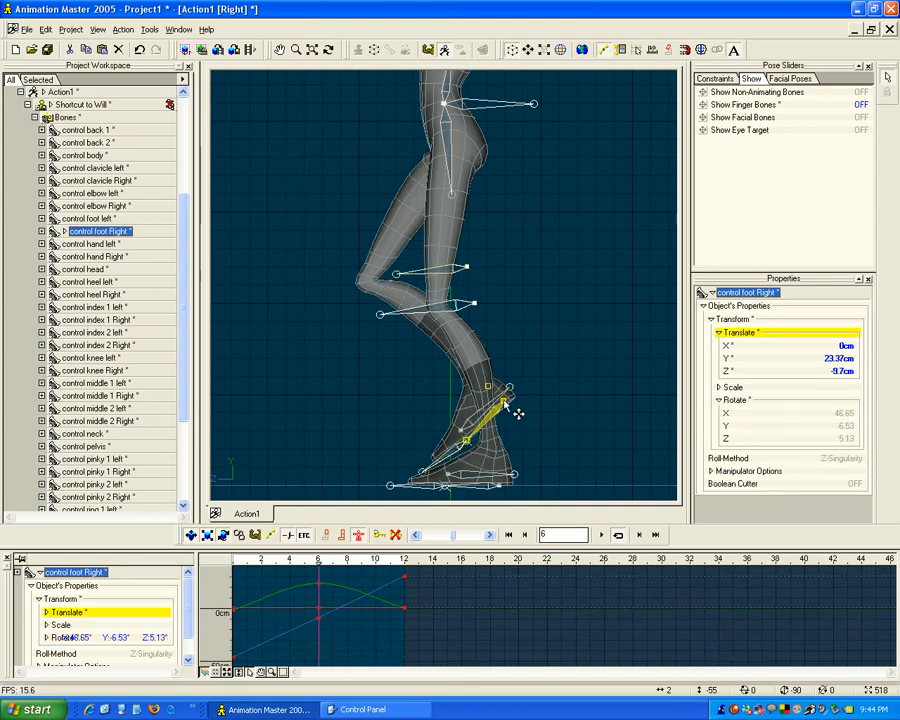
Rotate the control toes Right bone to about 2.5° on X and raise the control foot Right bone to about 26.7 cm on Y.
{"action": "key", "text": "r"}
{"action": "left_click", "coordinate": [434, 484]}
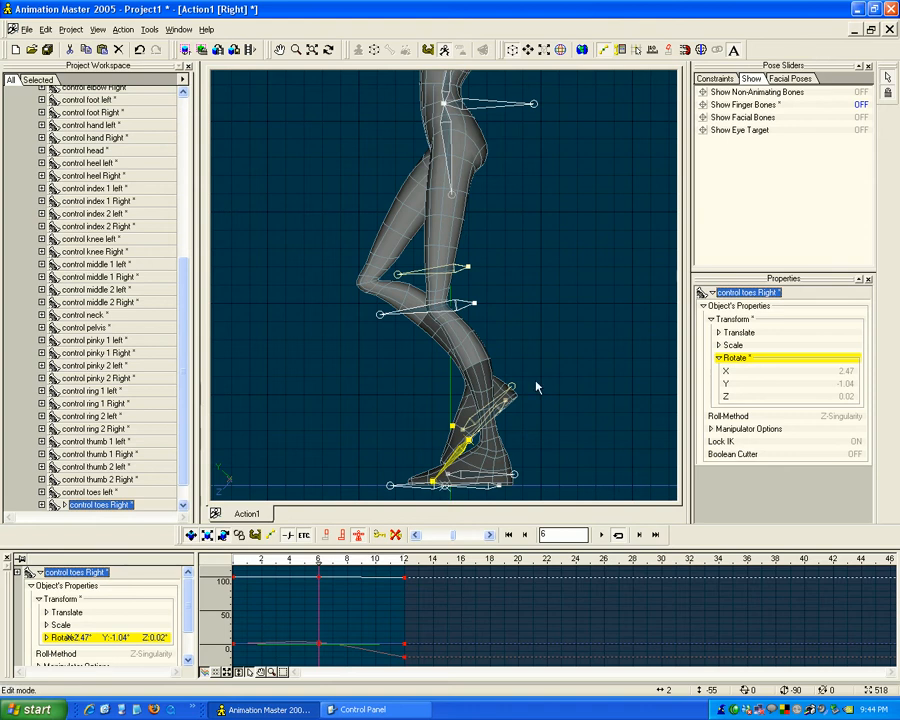
{"action": "mouse_move", "coordinate": [505, 405]}
{"action": "left_mouse_down"}
{"action": "mouse_move", "coordinate": [518, 412]}
{"action": "mouse_move", "coordinate": [519, 402]}
{"action": "left_mouse_up"}
From the front, rotate the control foot Right bone outward and the control knee Right bone to -10° on Y.
{"action": "scroll", "coordinate": [505, 391], "scroll_direction": "down", "scroll_amount": 2}
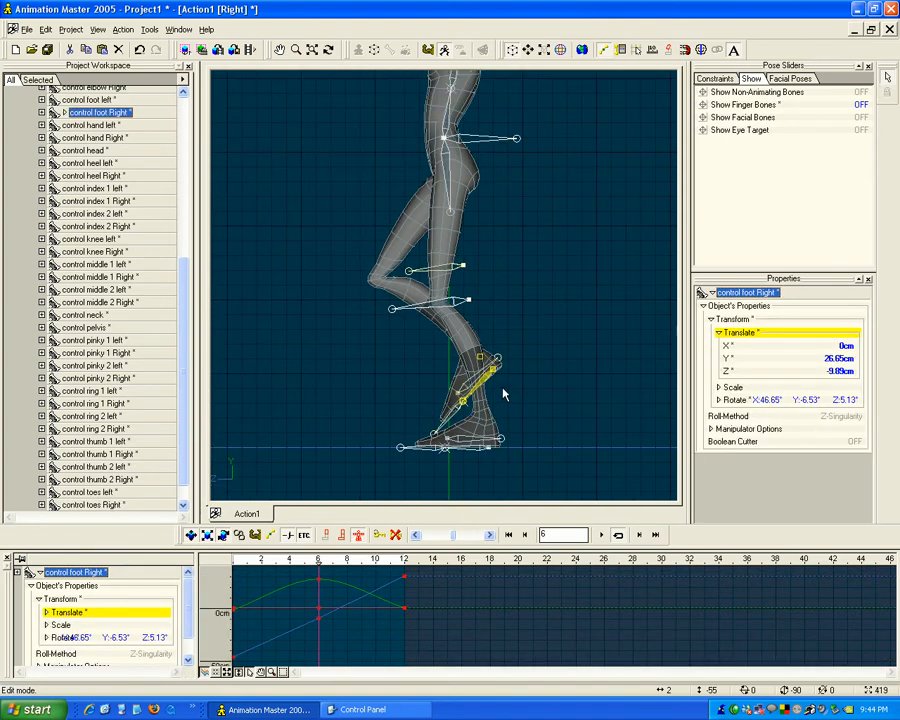
{"action": "key", "text": "Down"}
{"action": "key", "text": "1"}
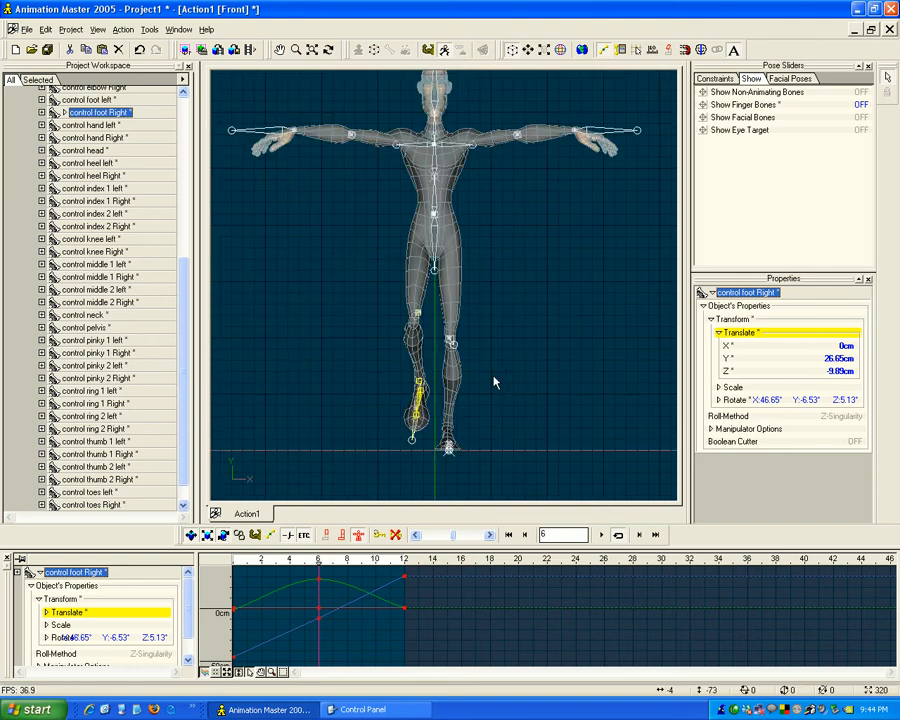
{"action": "scroll", "coordinate": [451, 413], "scroll_direction": "up", "scroll_amount": 3}
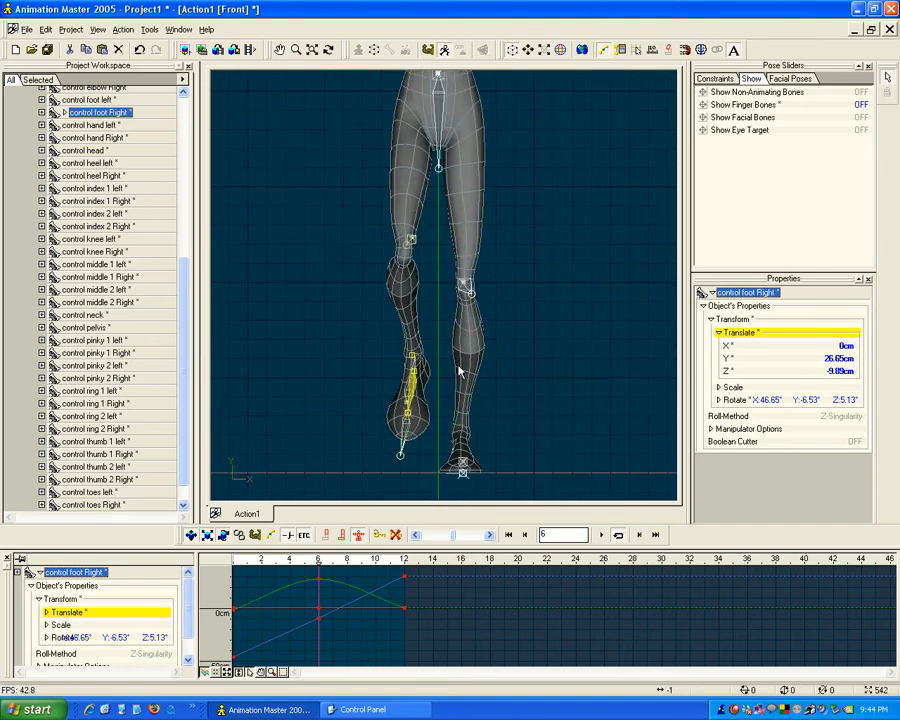
{"action": "key", "text": "r"}
{"action": "left_click_drag", "start_coordinate": [433, 399], "coordinate": [423, 397]}
{"action": "mouse_move", "coordinate": [408, 248]}
{"action": "left_mouse_down"}
{"action": "mouse_move", "coordinate": [394, 249]}
{"action": "mouse_move", "coordinate": [402, 250]}
{"action": "left_mouse_up"}
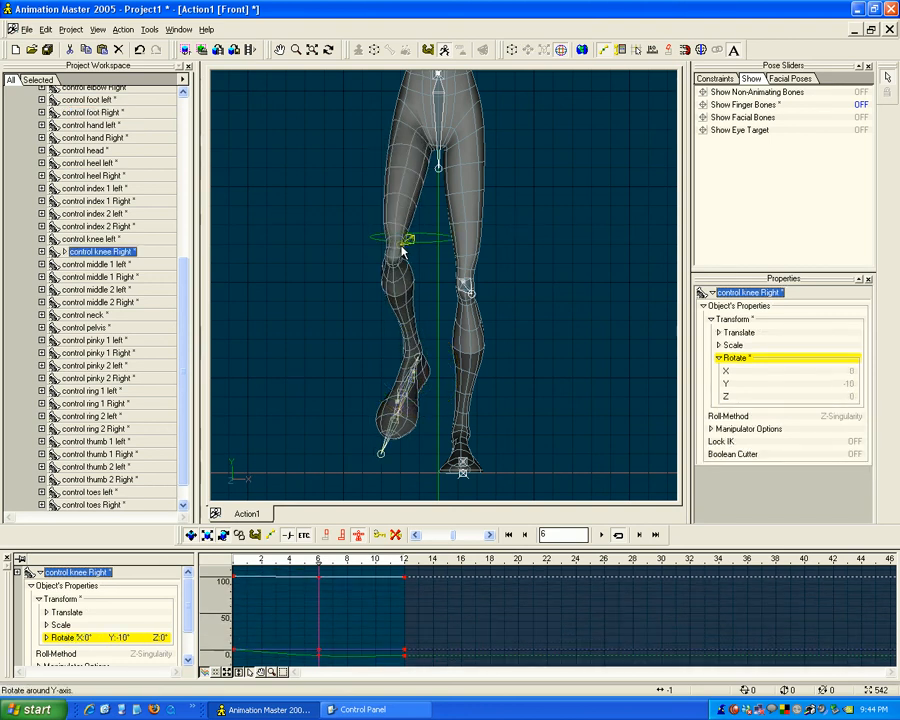
Examine the control knee left bone and the frame 6 leg pose from the front and an angled view.
{"action": "scroll", "coordinate": [478, 367], "scroll_direction": "down", "scroll_amount": 2}
{"action": "left_click", "coordinate": [459, 290]}
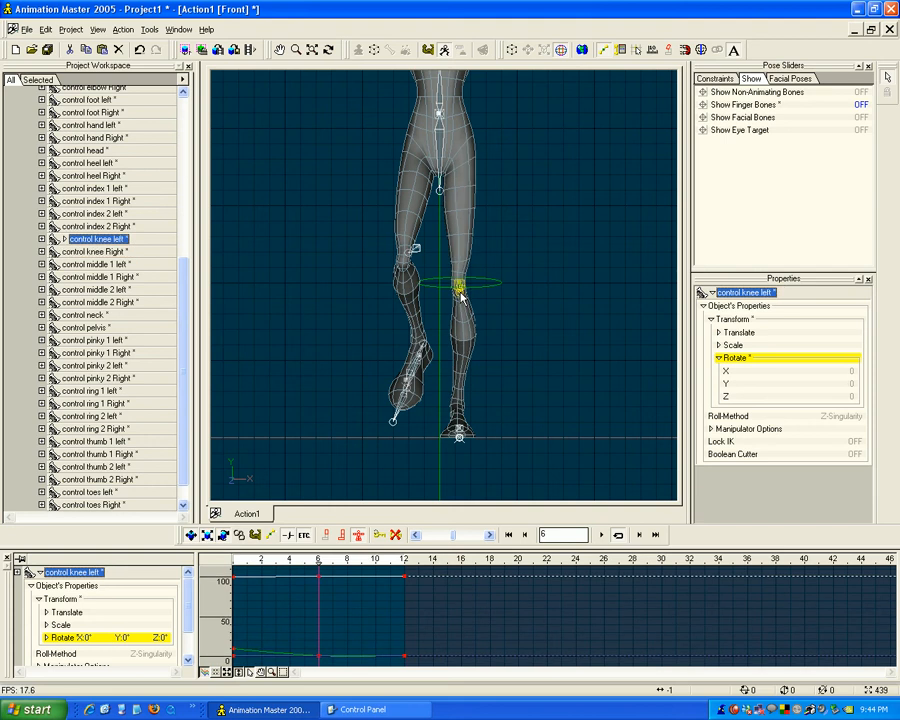
{"action": "scroll", "coordinate": [488, 343], "scroll_direction": "down", "scroll_amount": 2}
{"action": "key", "text": "m"}
{"action": "left_click_drag", "start_coordinate": [492, 292], "coordinate": [500, 327]}
{"action": "key", "text": "t"}
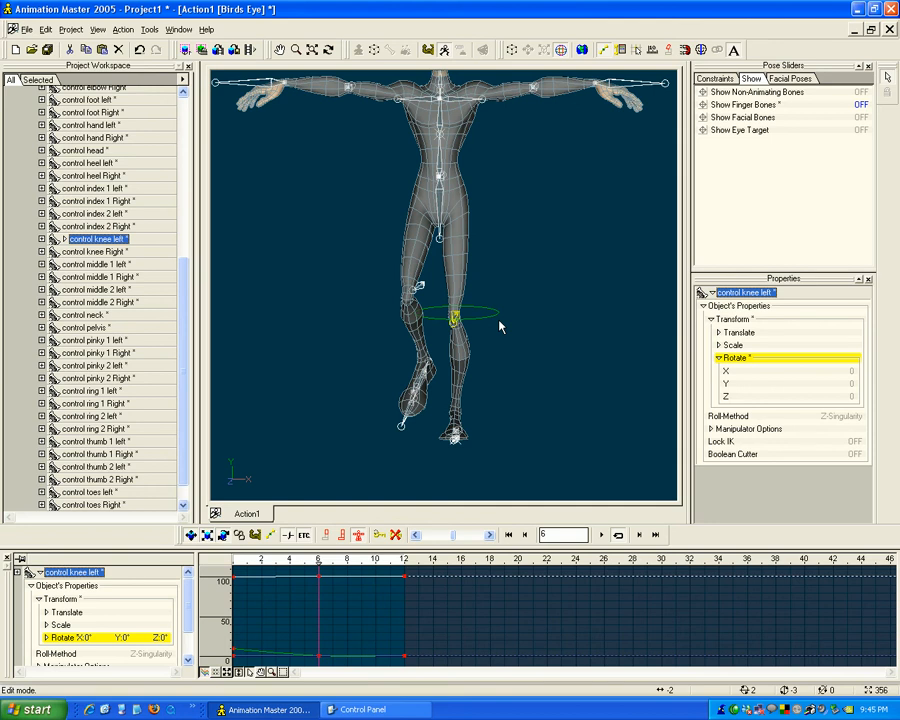
{"action": "key", "text": "1"}
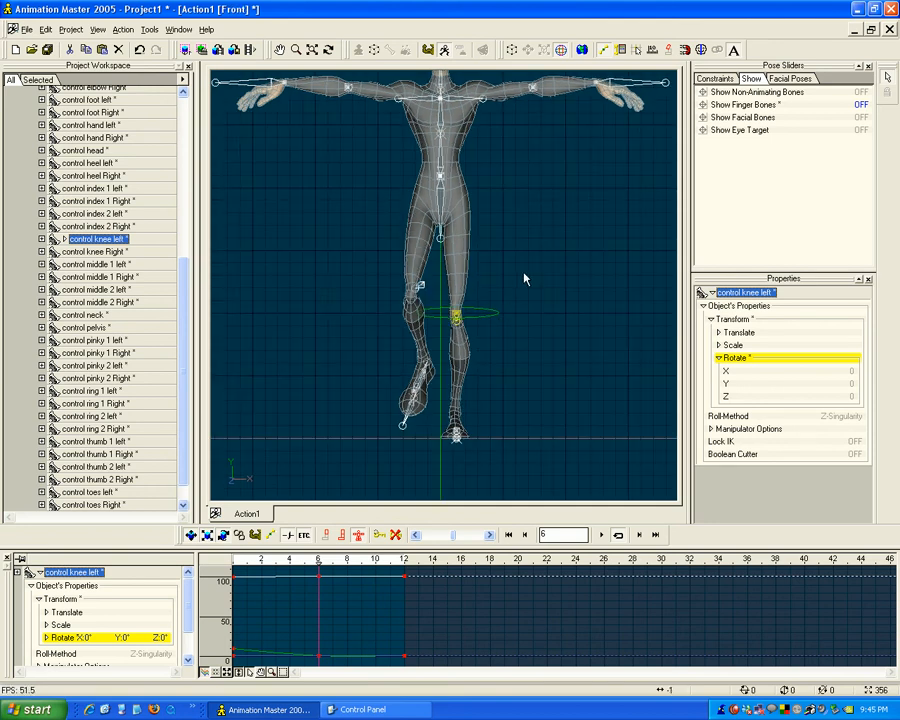
At frame 6, shift the control body bone sideways on X from the front so the hips sit over the planted left foot.
{"action": "left_click_drag", "start_coordinate": [499, 231], "coordinate": [498, 249]}
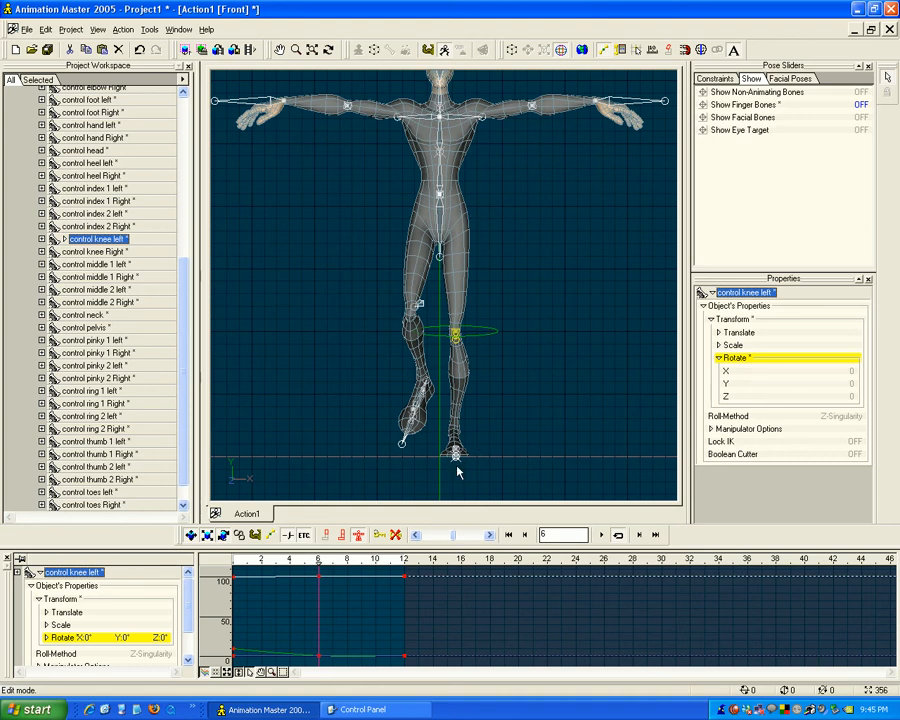
{"action": "left_click", "coordinate": [442, 199]}
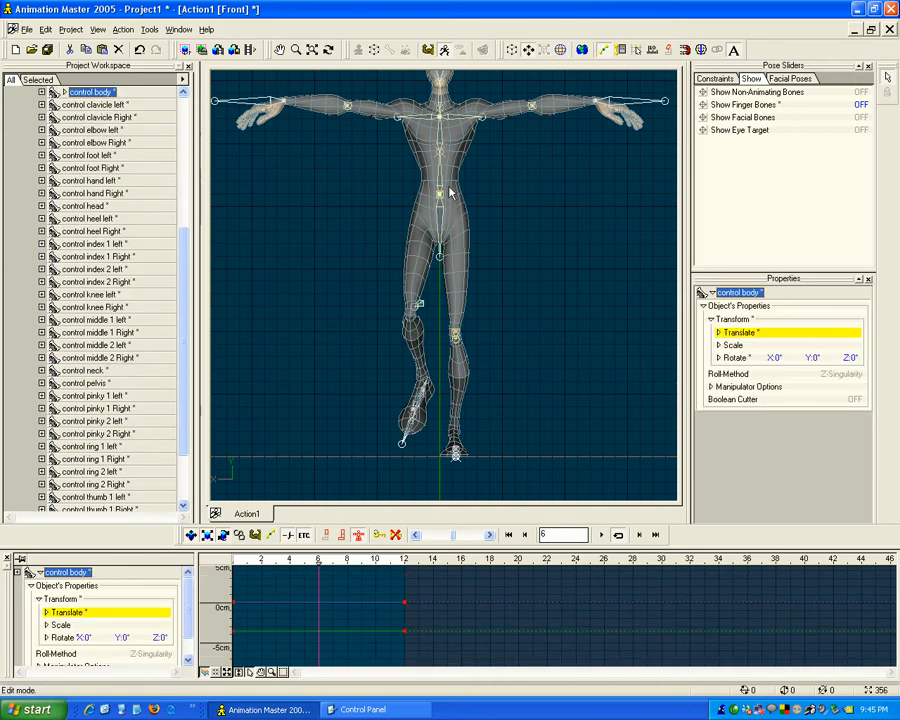
{"action": "key", "text": "4"}
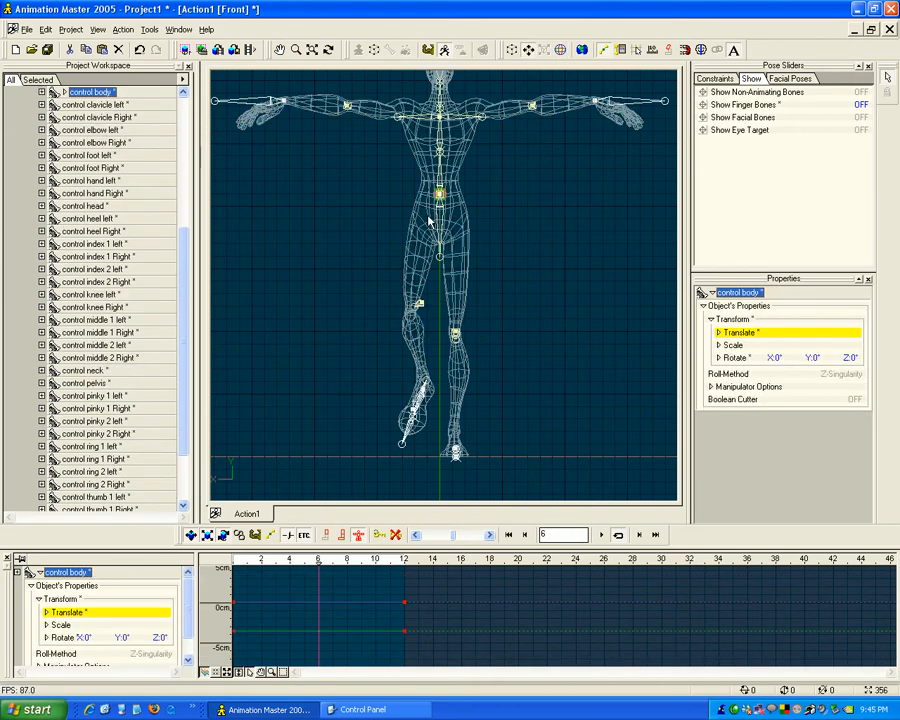
{"action": "middle_click_drag", "start_coordinate": [500, 221], "coordinate": [498, 261]}
{"action": "scroll", "coordinate": [502, 280], "scroll_direction": "up", "scroll_amount": 3}
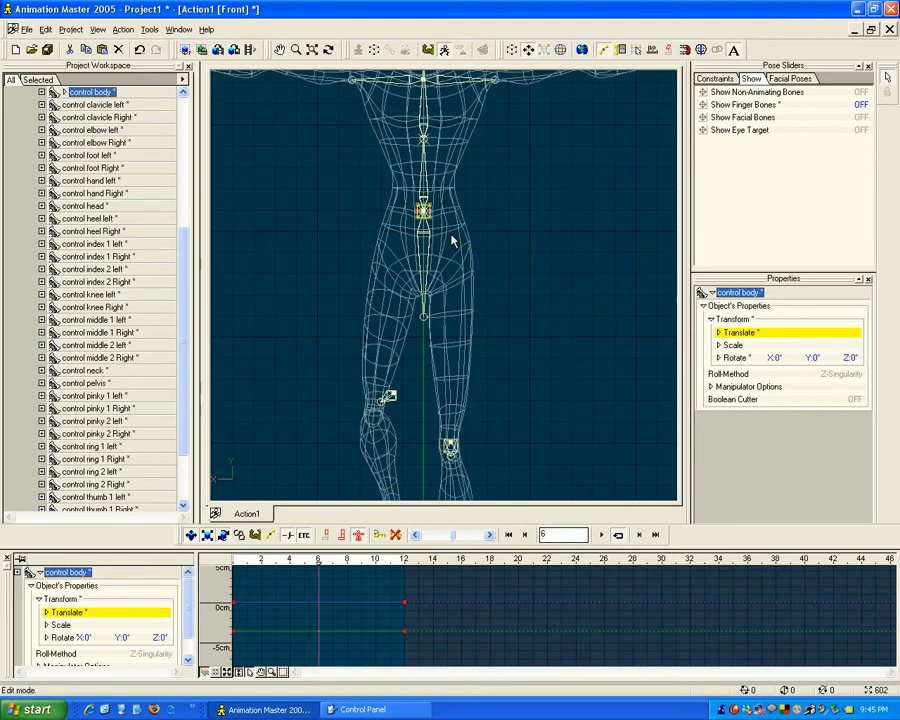
{"action": "scroll", "coordinate": [506, 271], "scroll_direction": "down", "scroll_amount": 3}
{"action": "middle_click_drag", "start_coordinate": [496, 302], "coordinate": [489, 267]}
{"action": "scroll", "coordinate": [465, 238], "scroll_direction": "up", "scroll_amount": 1}
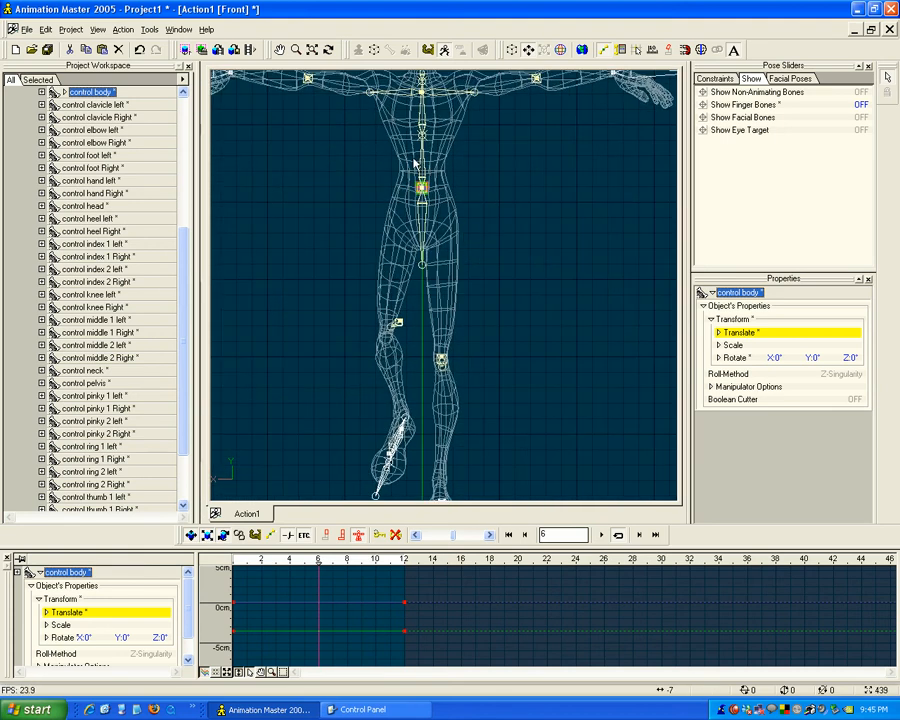
{"action": "left_click_drag", "start_coordinate": [442, 200], "coordinate": [460, 201]}
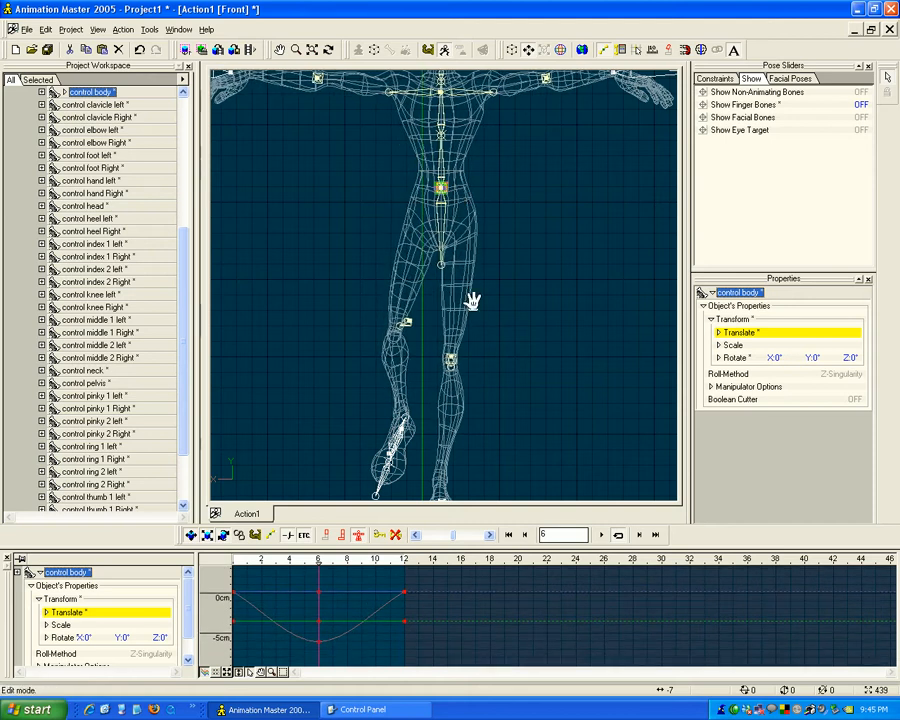
Show the rulers and add a vertical guide through the body's centre line to check its alignment with the planted left foot.
{"action": "middle_click_drag", "start_coordinate": [474, 305], "coordinate": [480, 257]}
{"action": "scroll", "coordinate": [480, 257], "scroll_direction": "down", "scroll_amount": 4}
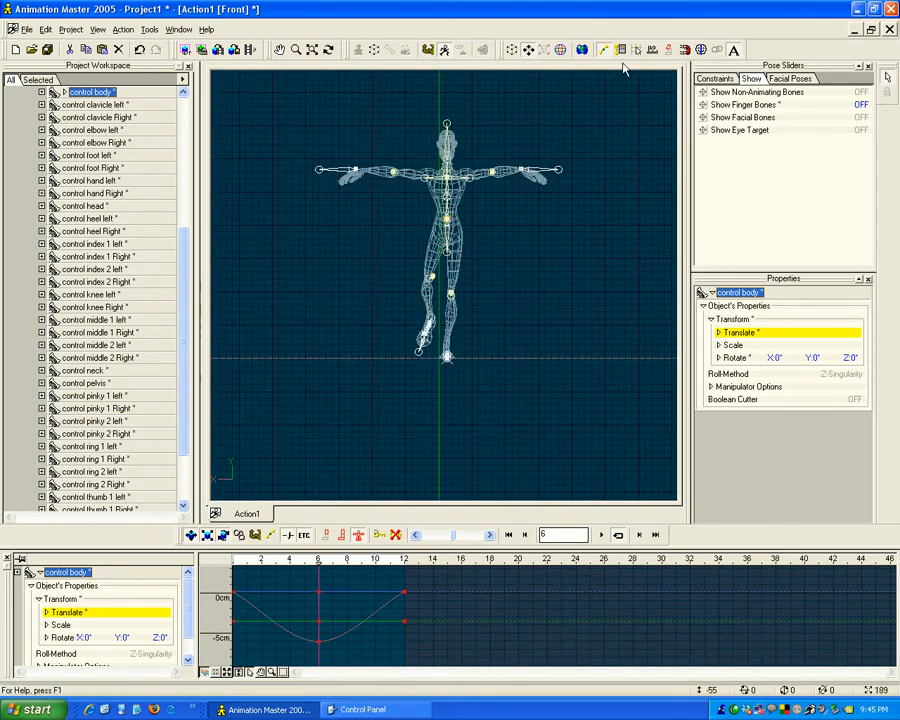
{"action": "left_click", "coordinate": [652, 49]}
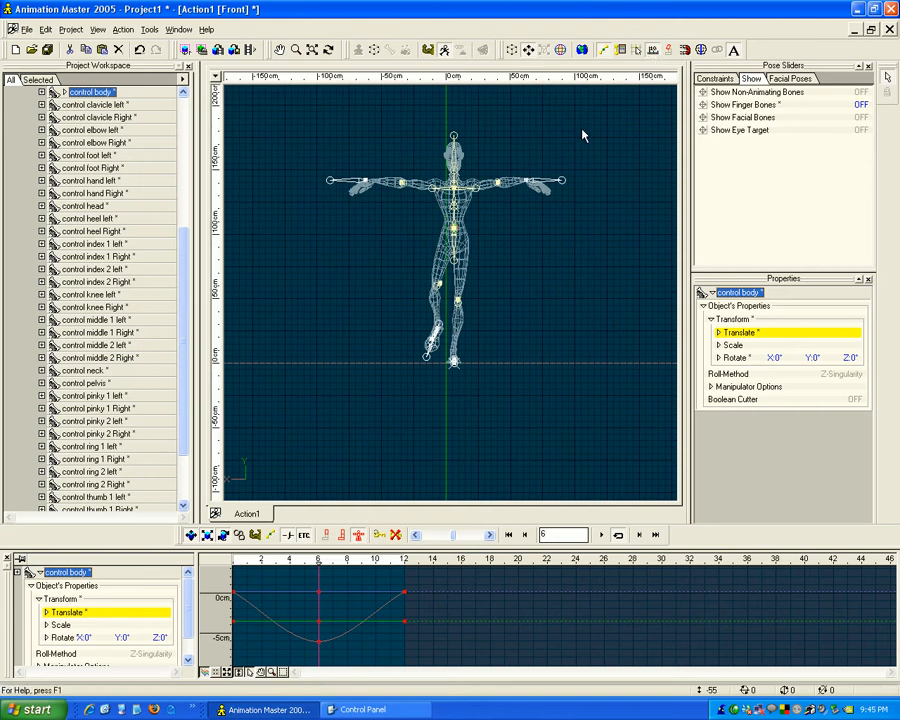
{"action": "left_click", "coordinate": [454, 79]}
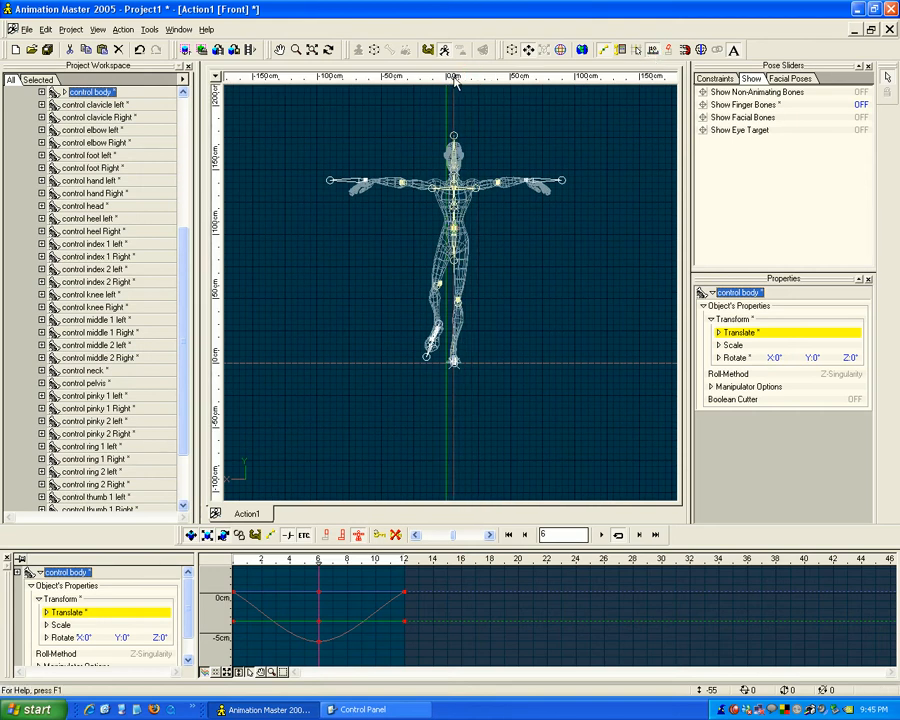
{"action": "scroll", "coordinate": [494, 253], "scroll_direction": "up", "scroll_amount": 7}
{"action": "middle_click_drag", "start_coordinate": [536, 174], "coordinate": [494, 290]}
{"action": "scroll", "coordinate": [502, 325], "scroll_direction": "up", "scroll_amount": 5}
{"action": "scroll", "coordinate": [504, 329], "scroll_direction": "down", "scroll_amount": 12}
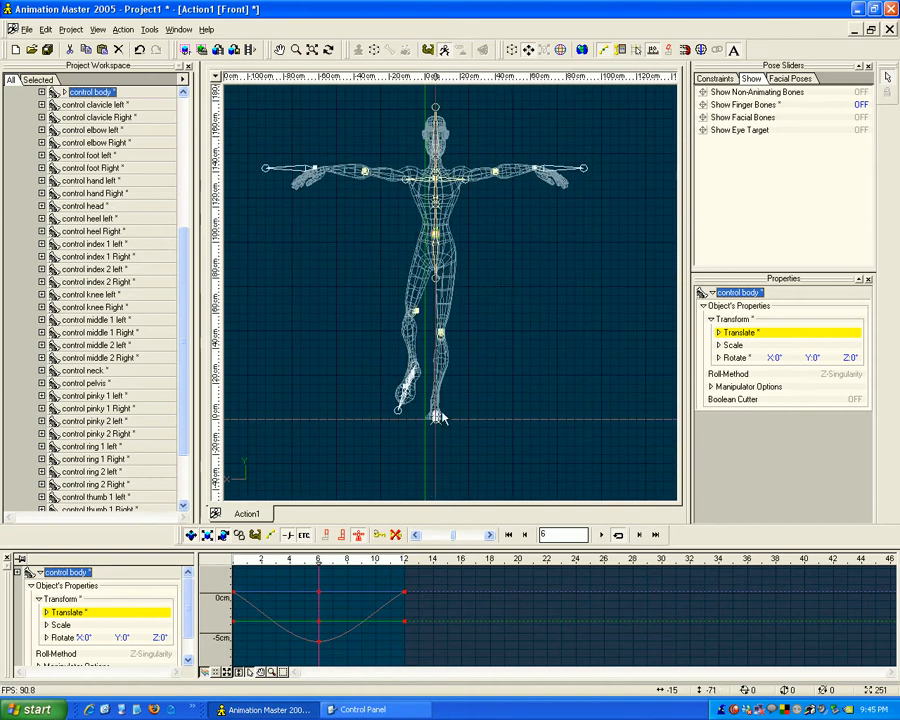
Move the control body bone slightly back toward the centre line on X, just inside the vertical guide.
{"action": "left_click", "coordinate": [483, 249]}
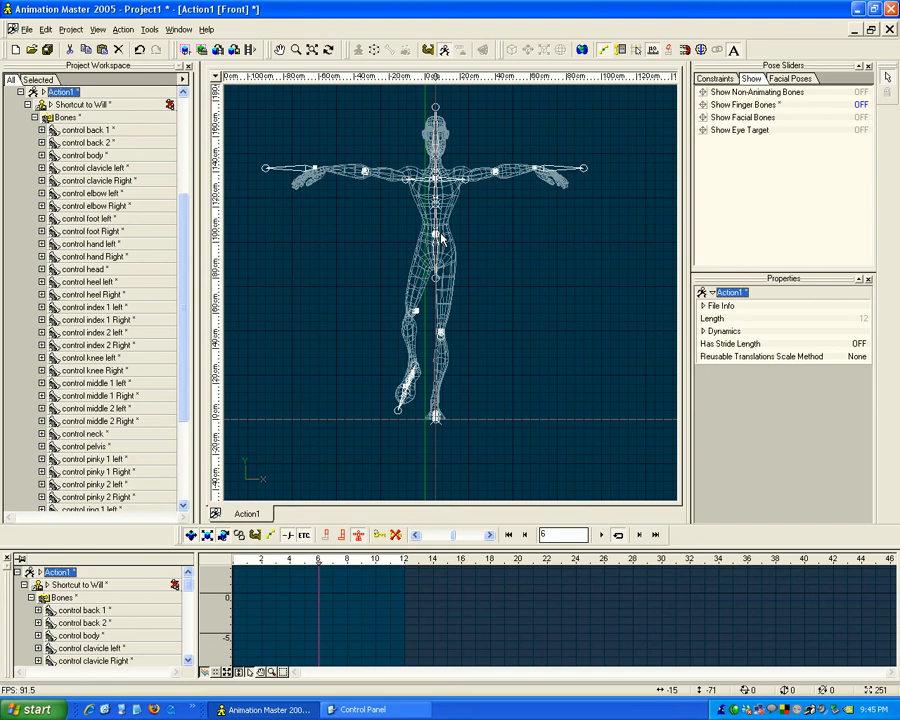
{"action": "scroll", "coordinate": [458, 254], "scroll_direction": "up", "scroll_amount": 3}
{"action": "mouse_move", "coordinate": [462, 240]}
{"action": "middle_mouse_down"}
{"action": "mouse_move", "coordinate": [458, 254]}
{"action": "mouse_move", "coordinate": [474, 225]}
{"action": "middle_mouse_up"}
{"action": "scroll", "coordinate": [468, 205], "scroll_direction": "down", "scroll_amount": 1}
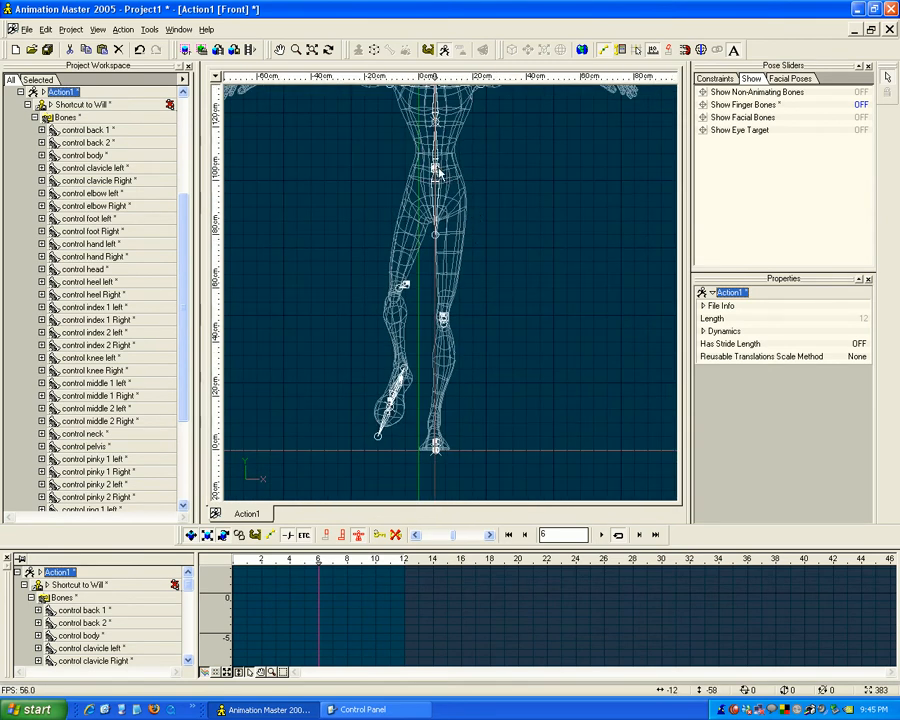
{"action": "left_click", "coordinate": [435, 169]}
{"action": "left_click", "coordinate": [438, 172]}
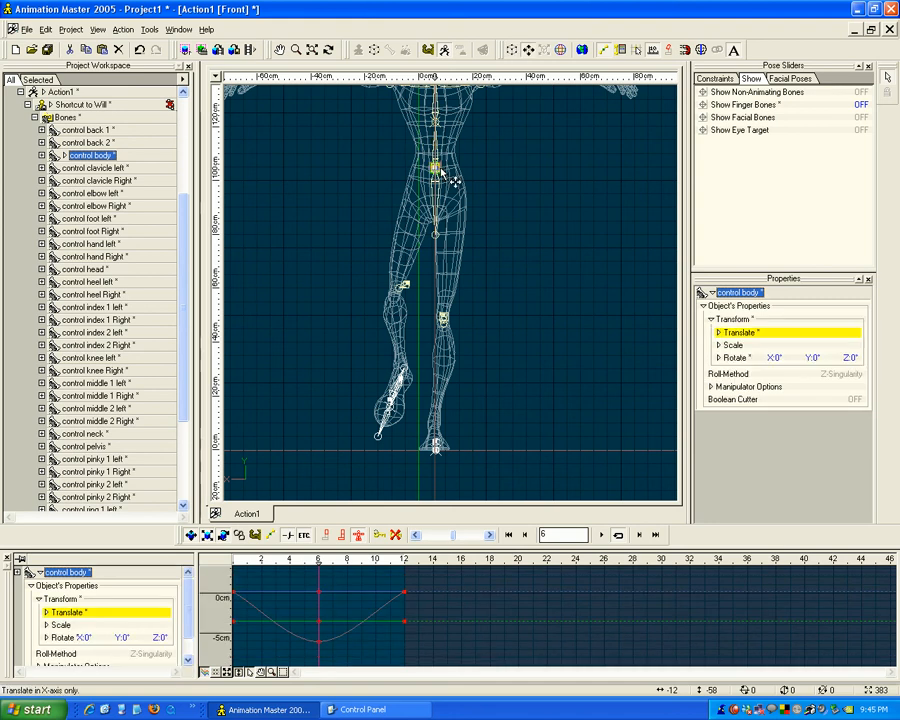
{"action": "left_click_drag", "start_coordinate": [437, 169], "coordinate": [434, 169]}
{"action": "left_click", "coordinate": [479, 185]}
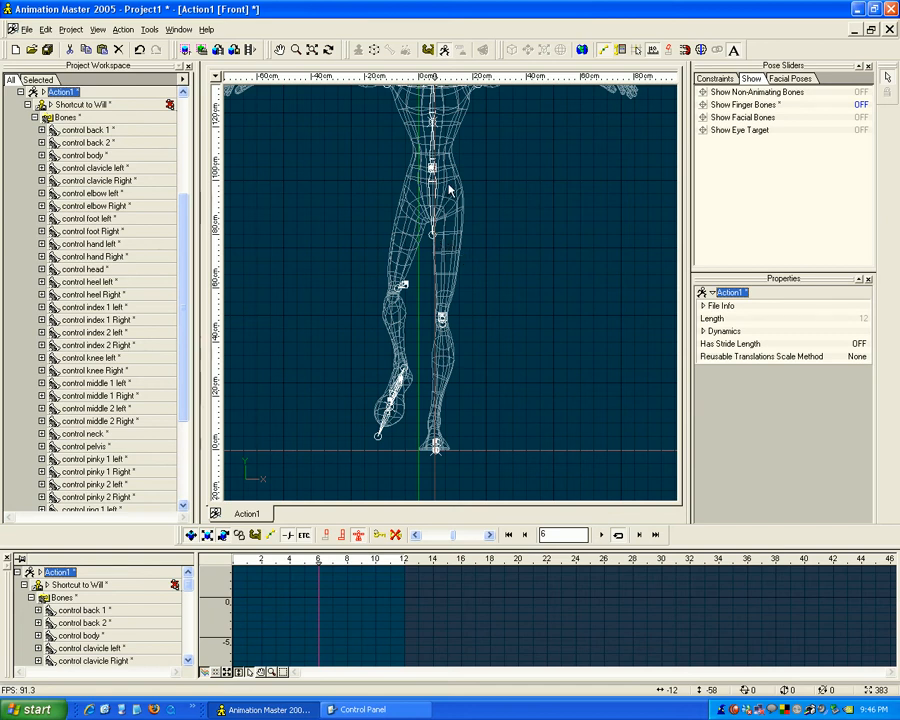
Rotate the control pelvis bone to about -4.2° on Y and -7.2° on Z for the frame 6 passing pose.
{"action": "left_click_drag", "start_coordinate": [432, 237], "coordinate": [440, 237]}
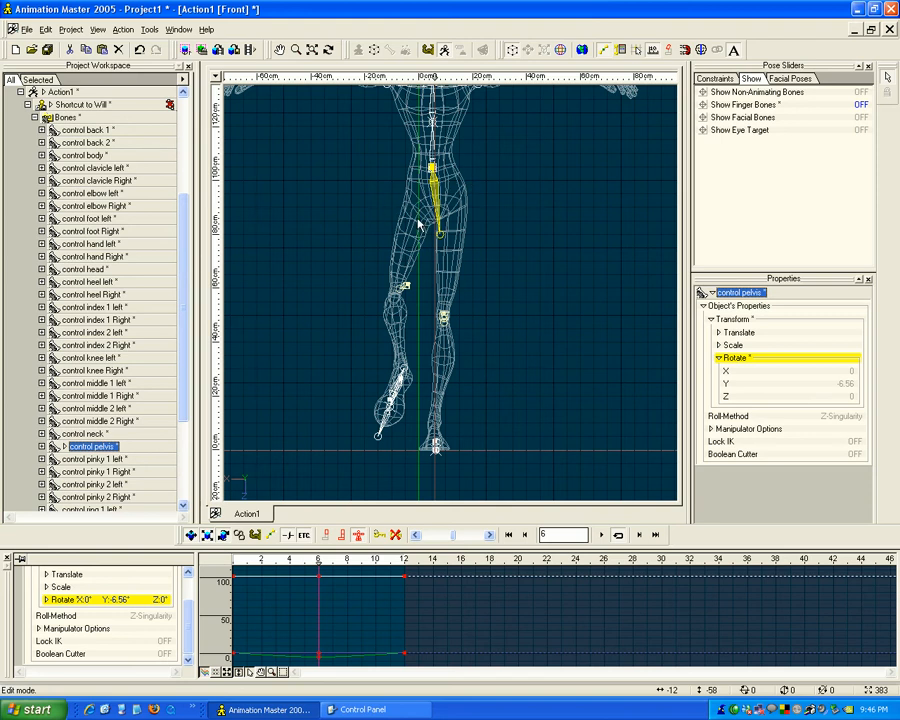
{"action": "key", "text": "t"}
{"action": "mouse_move", "coordinate": [418, 225]}
{"action": "left_mouse_down"}
{"action": "mouse_move", "coordinate": [420, 255]}
{"action": "mouse_move", "coordinate": [424, 233]}
{"action": "left_mouse_up"}
{"action": "mouse_move", "coordinate": [430, 148]}
{"action": "left_mouse_down"}
{"action": "mouse_move", "coordinate": [436, 184]}
{"action": "mouse_move", "coordinate": [405, 290]}
{"action": "mouse_move", "coordinate": [311, 291]}
{"action": "mouse_move", "coordinate": [440, 285]}
{"action": "mouse_move", "coordinate": [452, 282]}
{"action": "mouse_move", "coordinate": [457, 259]}
{"action": "left_mouse_up"}
{"action": "key", "text": "t"}
{"action": "key", "text": "m"}
{"action": "key", "text": "t"}
{"action": "key", "text": "Escape"}
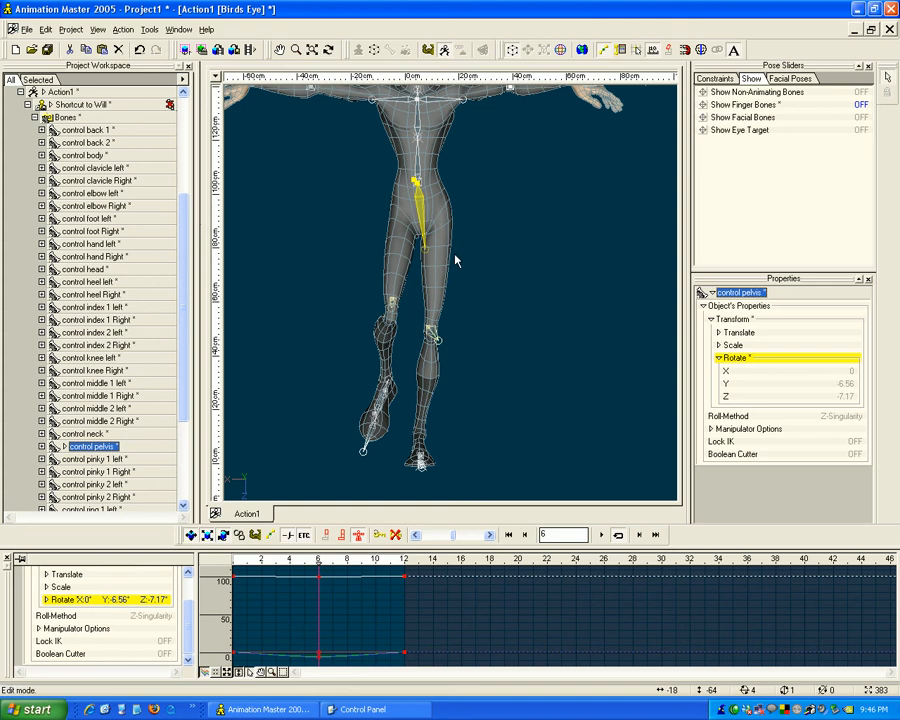
{"action": "key", "text": "1"}
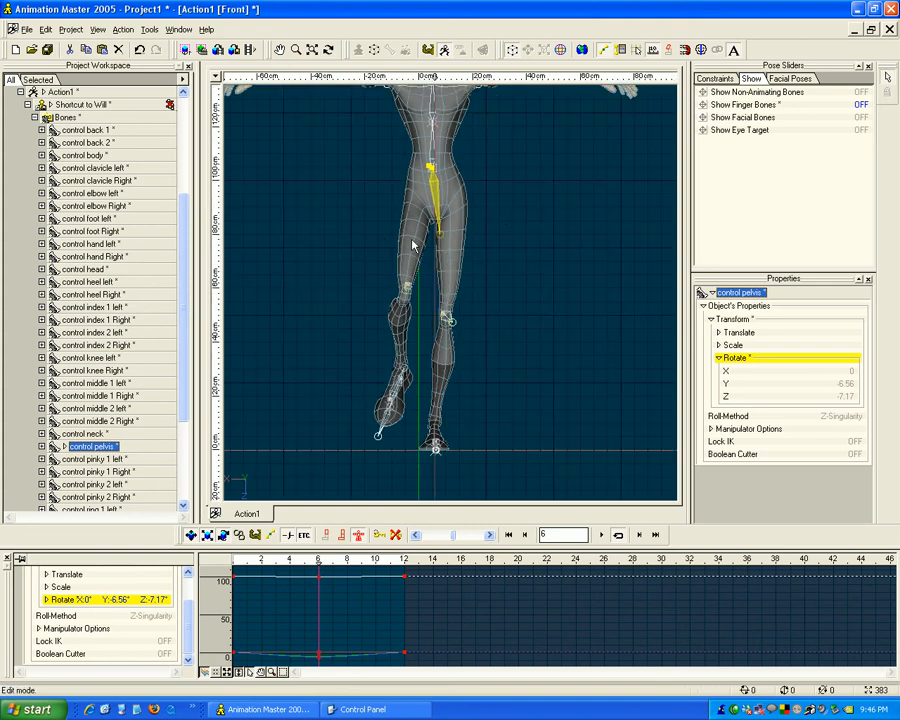
{"action": "mouse_move", "coordinate": [441, 237]}
{"action": "left_mouse_down"}
{"action": "mouse_move", "coordinate": [462, 241]}
{"action": "mouse_move", "coordinate": [450, 232]}
{"action": "mouse_move", "coordinate": [446, 243]}
{"action": "mouse_move", "coordinate": [434, 235]}
{"action": "mouse_move", "coordinate": [437, 243]}
{"action": "left_mouse_up"}
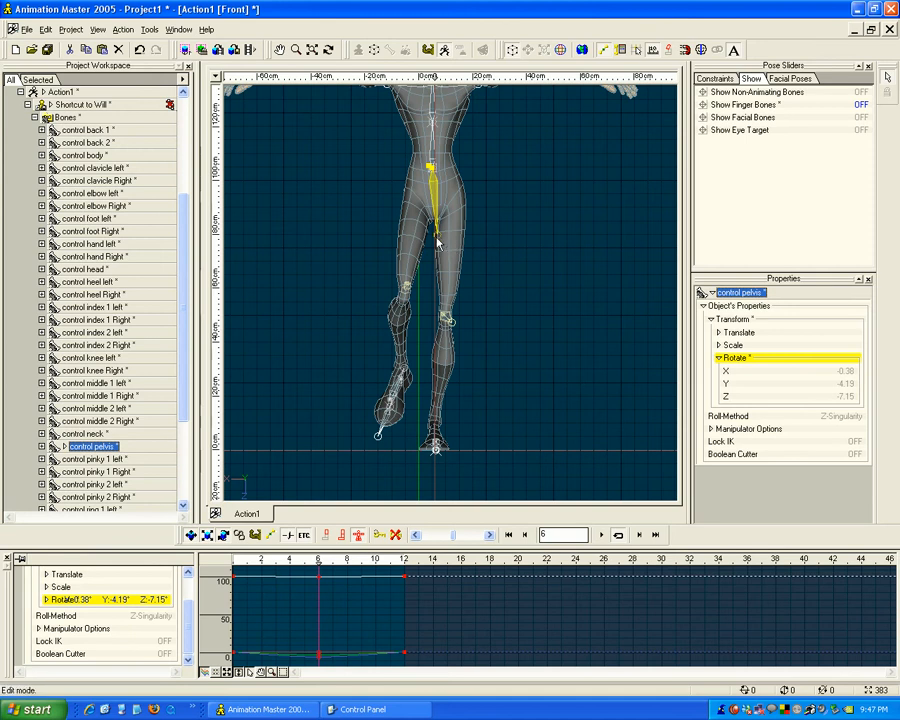
Check the control knee left and control knee Right bones and examine the full passing pose from an angled view.
{"action": "left_click", "coordinate": [450, 322]}
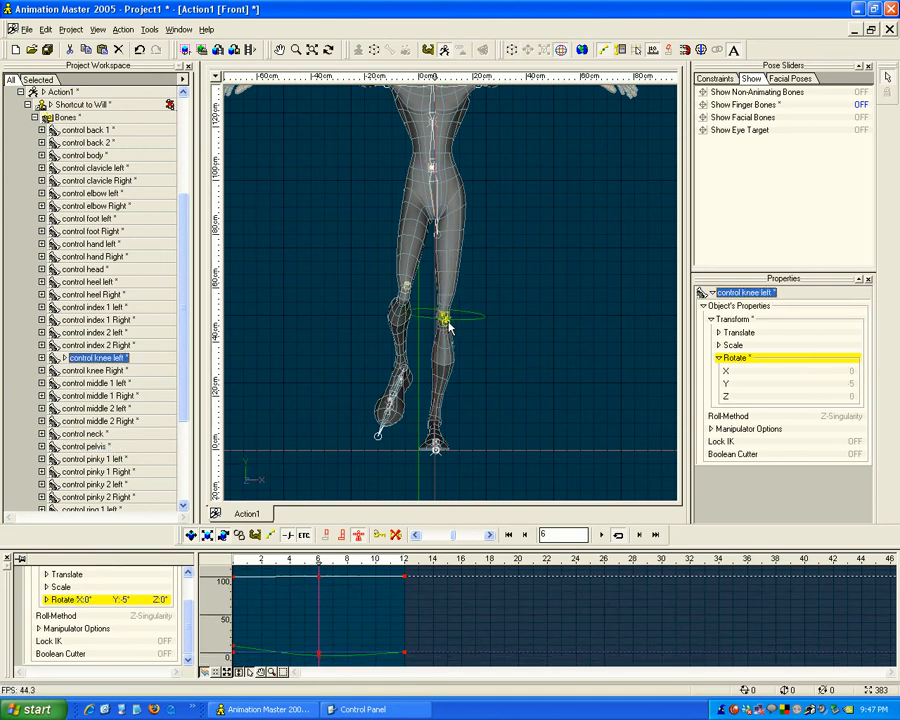
{"action": "left_click", "coordinate": [406, 293]}
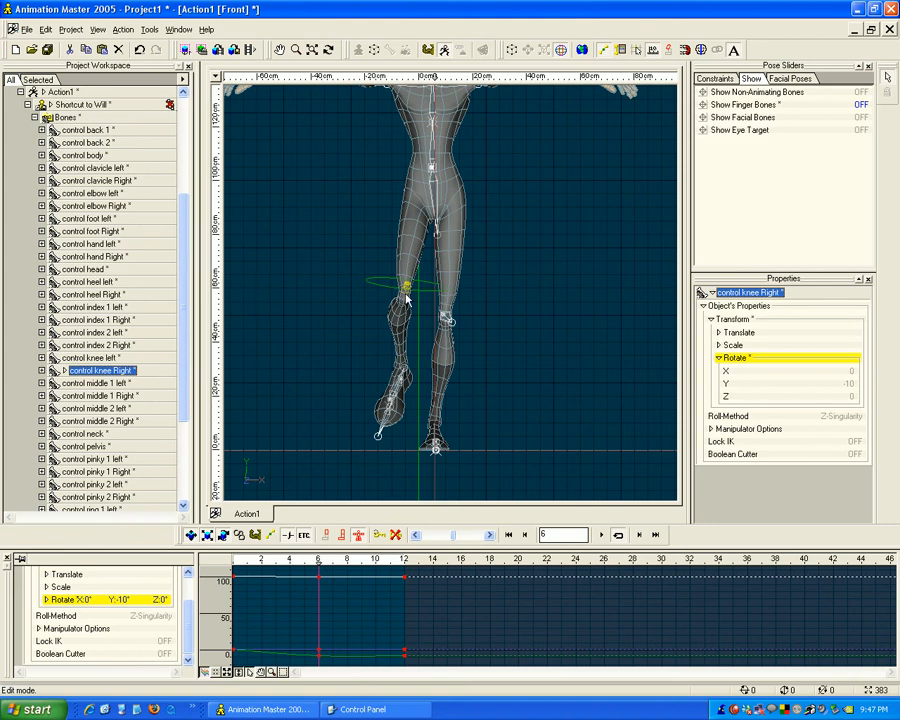
{"action": "key", "text": "t"}
{"action": "left_click_drag", "start_coordinate": [441, 336], "coordinate": [466, 314]}
{"action": "key", "text": "m"}
{"action": "left_click_drag", "start_coordinate": [470, 266], "coordinate": [478, 301]}
{"action": "key", "text": "z"}
{"action": "key", "text": "m"}
{"action": "key", "text": "t"}
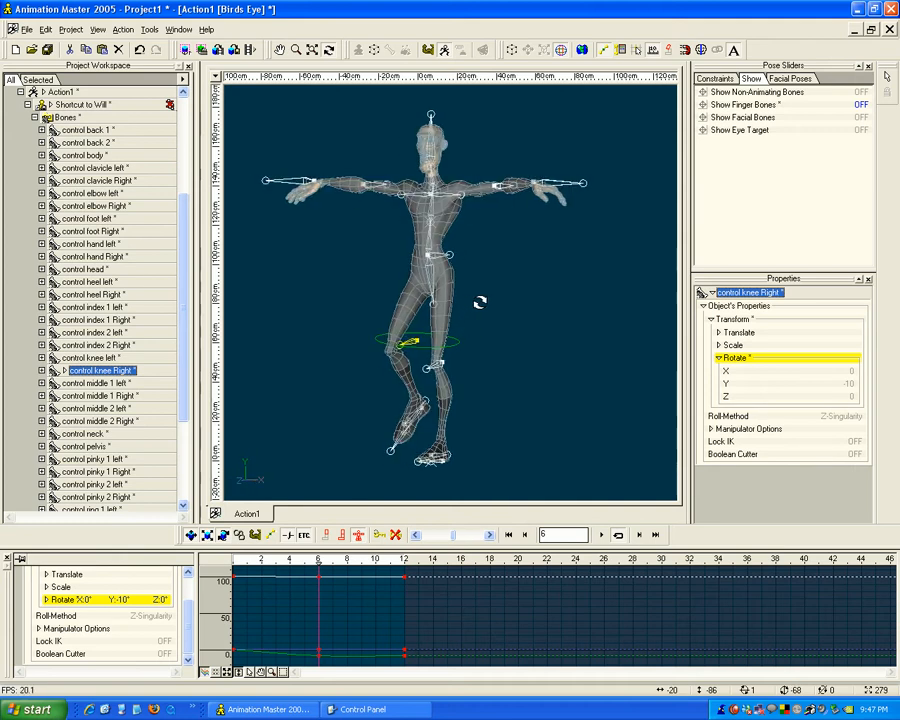
Scrub back from frame 6 and return to it, checking the hips' sideways weight shift from the front.
{"action": "left_click_drag", "start_coordinate": [317, 561], "coordinate": [285, 502]}
{"action": "key", "text": "2"}
{"action": "scroll", "coordinate": [378, 348], "scroll_direction": "down", "scroll_amount": 6}
{"action": "scroll", "coordinate": [419, 326], "scroll_direction": "up", "scroll_amount": 5}
{"action": "mouse_move", "coordinate": [418, 312]}
{"action": "middle_mouse_down"}
{"action": "mouse_move", "coordinate": [426, 346]}
{"action": "mouse_move", "coordinate": [428, 323]}
{"action": "middle_mouse_up"}
{"action": "left_click_drag", "start_coordinate": [289, 561], "coordinate": [318, 530]}
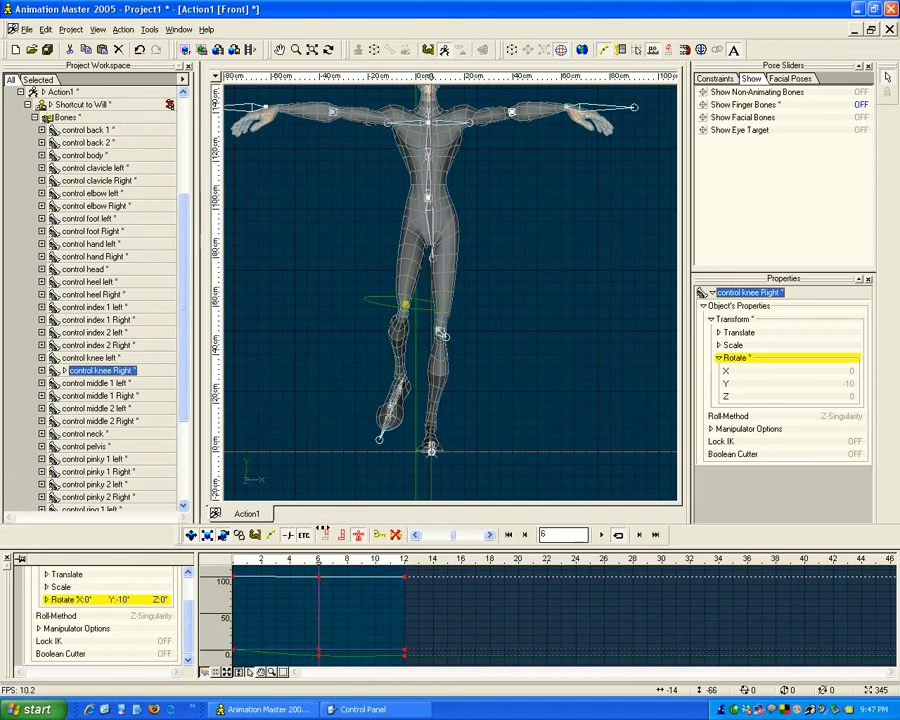
Reduce the control body bone's sideways shift at frame 6 to about -3.36 cm on X.
{"action": "left_click", "coordinate": [430, 201]}
{"action": "key", "text": "2"}
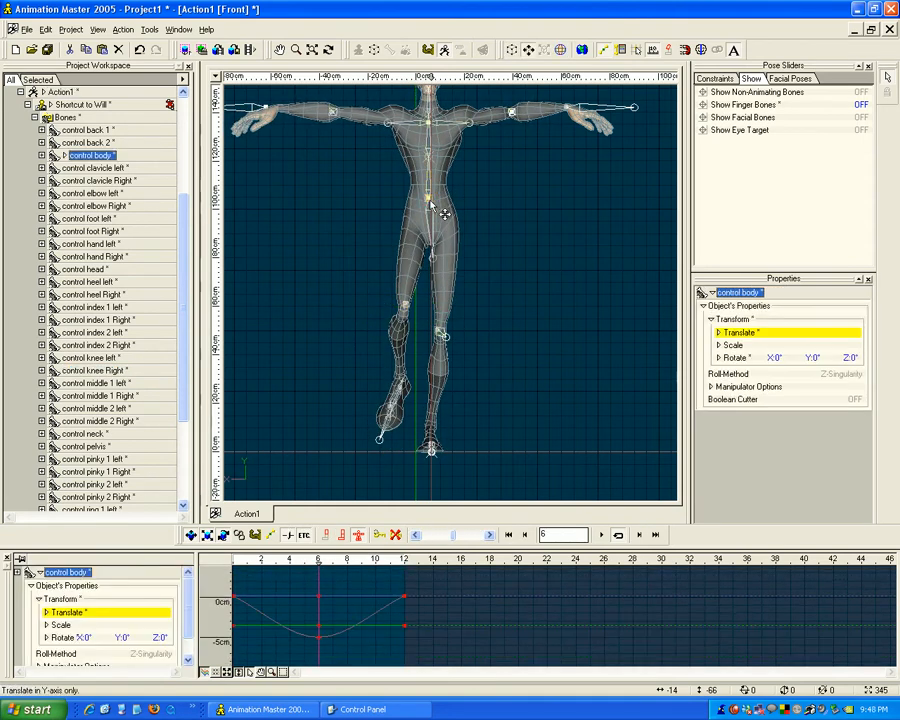
{"action": "key", "text": "8"}
{"action": "left_click_drag", "start_coordinate": [445, 213], "coordinate": [442, 213]}
{"action": "left_click", "coordinate": [480, 262]}
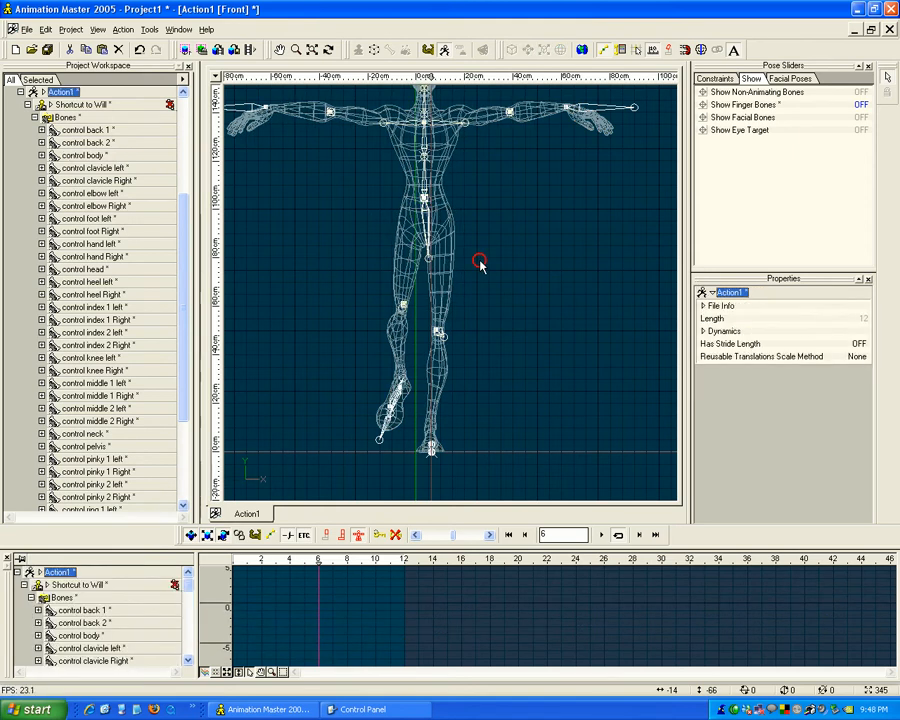
Isolate the control body bone's X translation curve and adjust its frame 6 key to about -2.84 cm.
{"action": "left_click", "coordinate": [440, 205]}
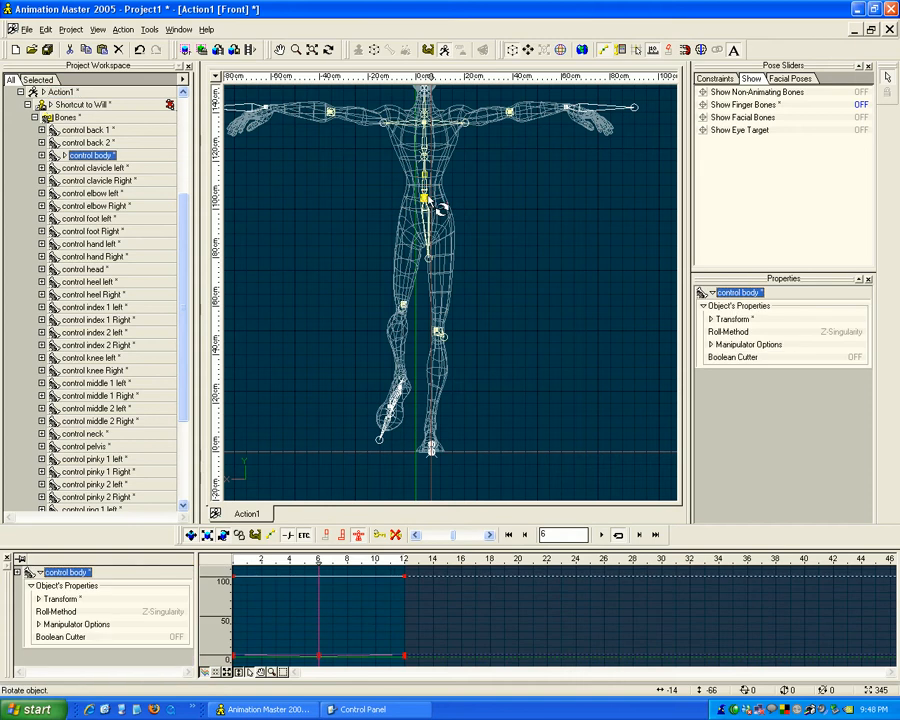
{"action": "left_click", "coordinate": [39, 598]}
{"action": "left_click", "coordinate": [62, 612]}
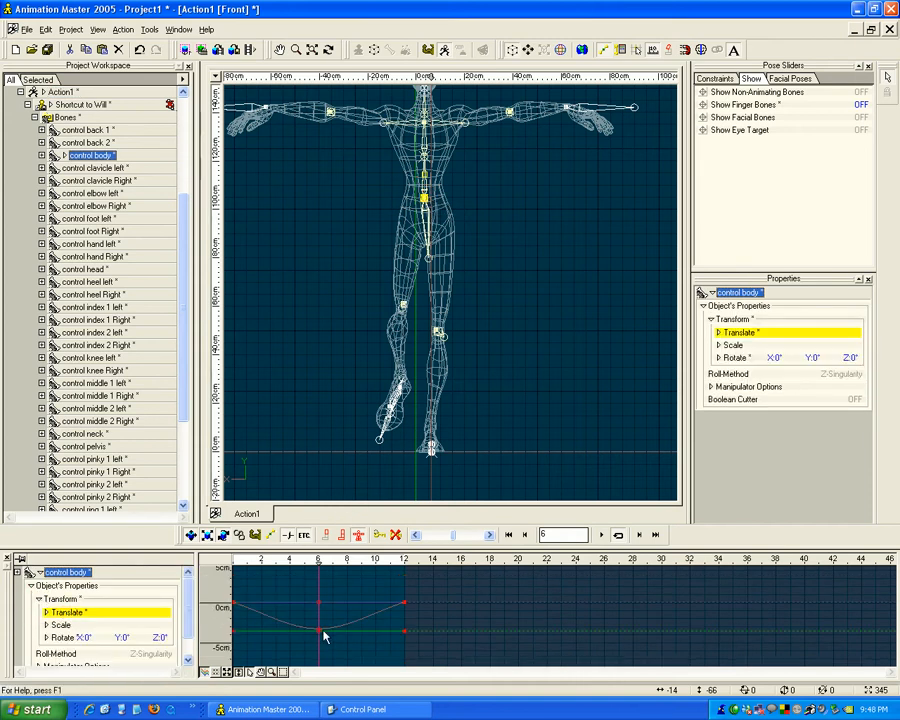
{"action": "left_click", "coordinate": [46, 612]}
{"action": "left_click", "coordinate": [56, 625]}
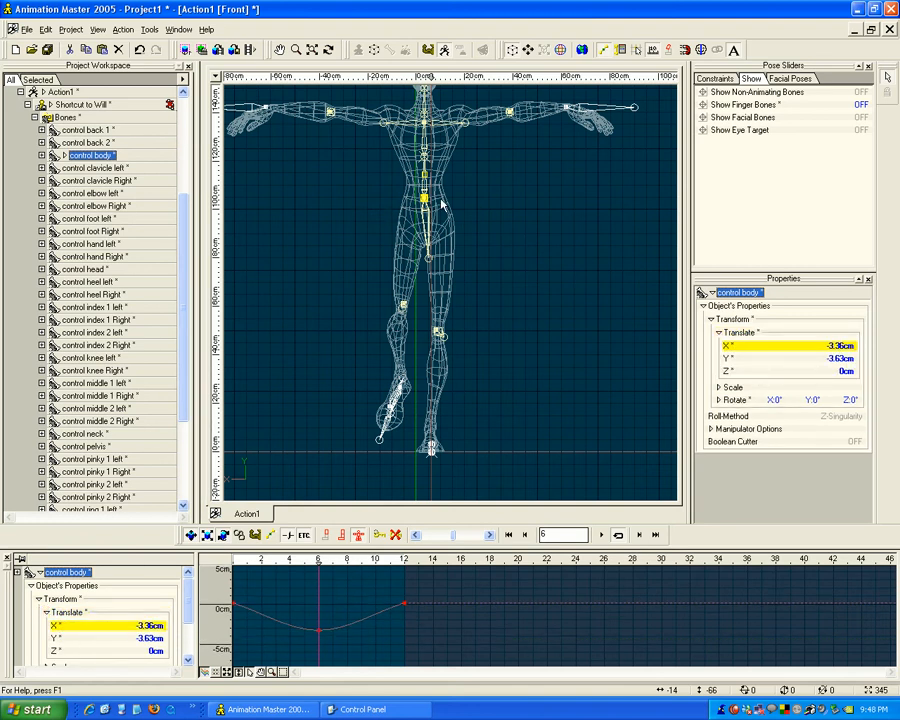
{"action": "left_click", "coordinate": [319, 630]}
{"action": "mouse_move", "coordinate": [319, 633]}
{"action": "left_mouse_down"}
{"action": "mouse_move", "coordinate": [319, 596]}
{"action": "mouse_move", "coordinate": [314, 629]}
{"action": "left_mouse_up"}
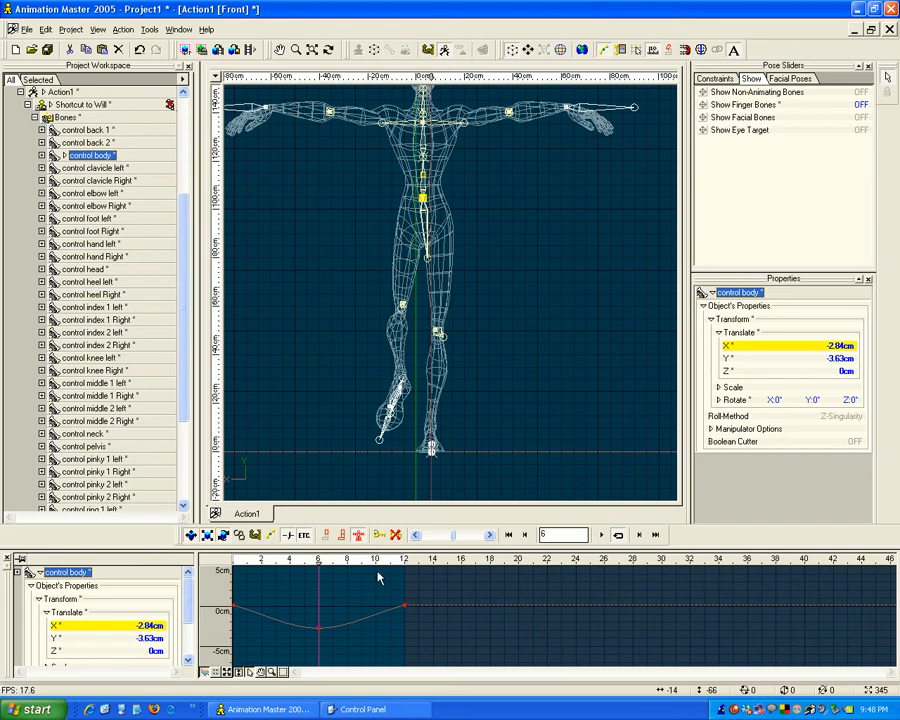
Compare the frame 0 stride with the frame 6 passing pose from the side and examine the control body bone's Y translation curve.
{"action": "mouse_move", "coordinate": [319, 559]}
{"action": "left_mouse_down"}
{"action": "mouse_move", "coordinate": [234, 558]}
{"action": "mouse_move", "coordinate": [403, 558]}
{"action": "mouse_move", "coordinate": [197, 558]}
{"action": "left_mouse_up"}
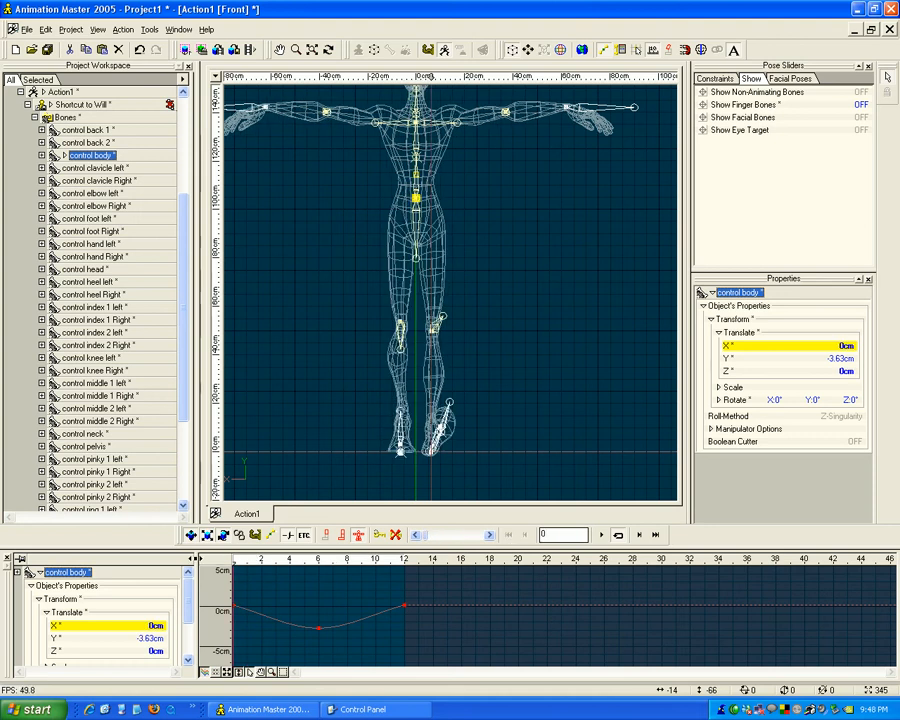
{"action": "key", "text": "4"}
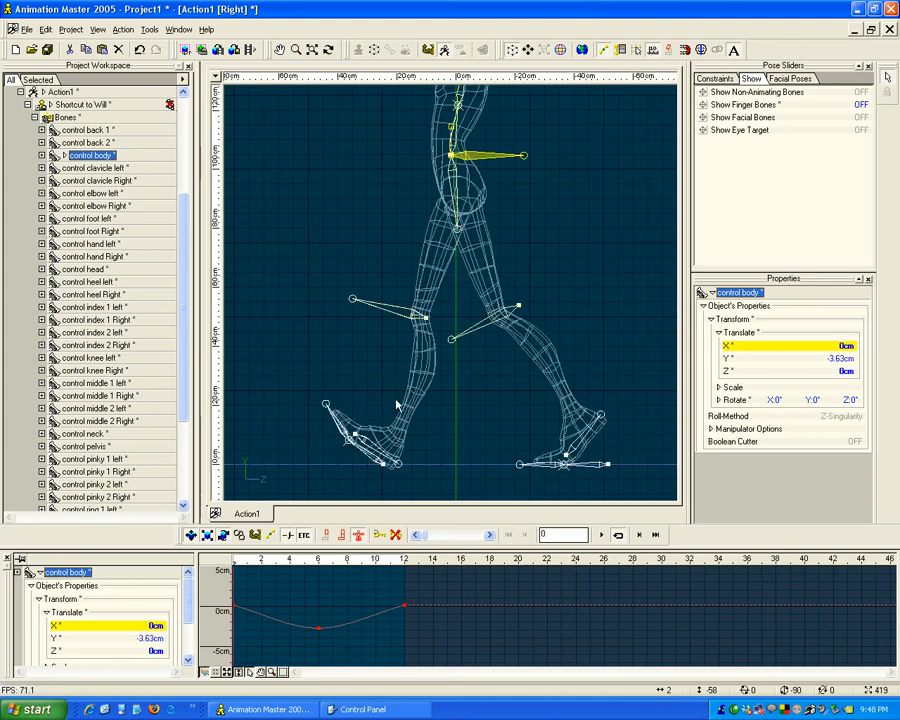
{"action": "left_click_drag", "start_coordinate": [234, 561], "coordinate": [320, 565]}
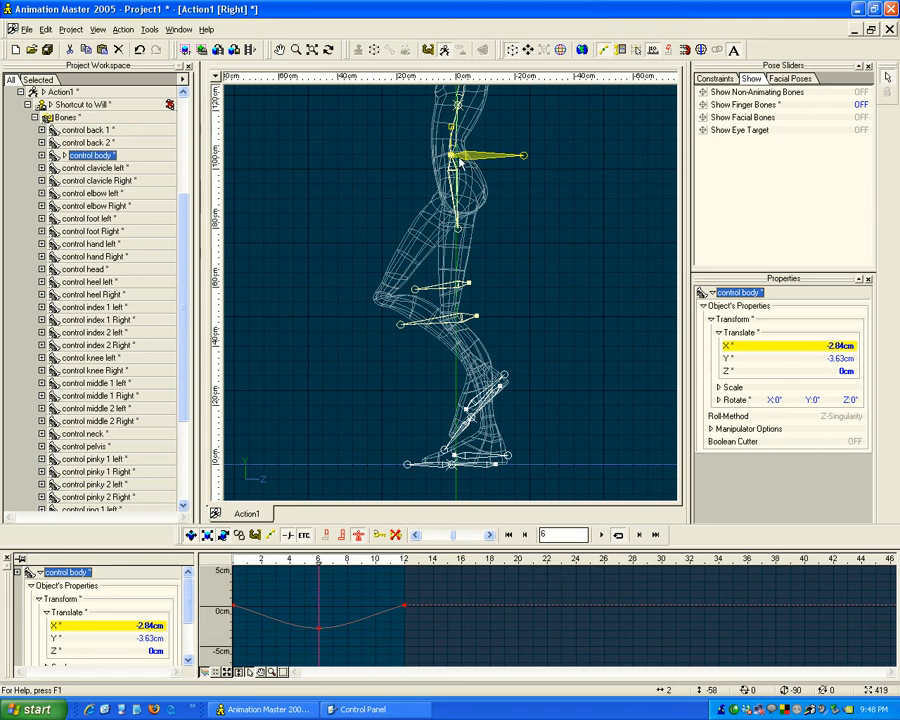
{"action": "mouse_move", "coordinate": [318, 563]}
{"action": "left_mouse_down"}
{"action": "mouse_move", "coordinate": [234, 563]}
{"action": "mouse_move", "coordinate": [404, 569]}
{"action": "mouse_move", "coordinate": [219, 571]}
{"action": "left_mouse_up"}
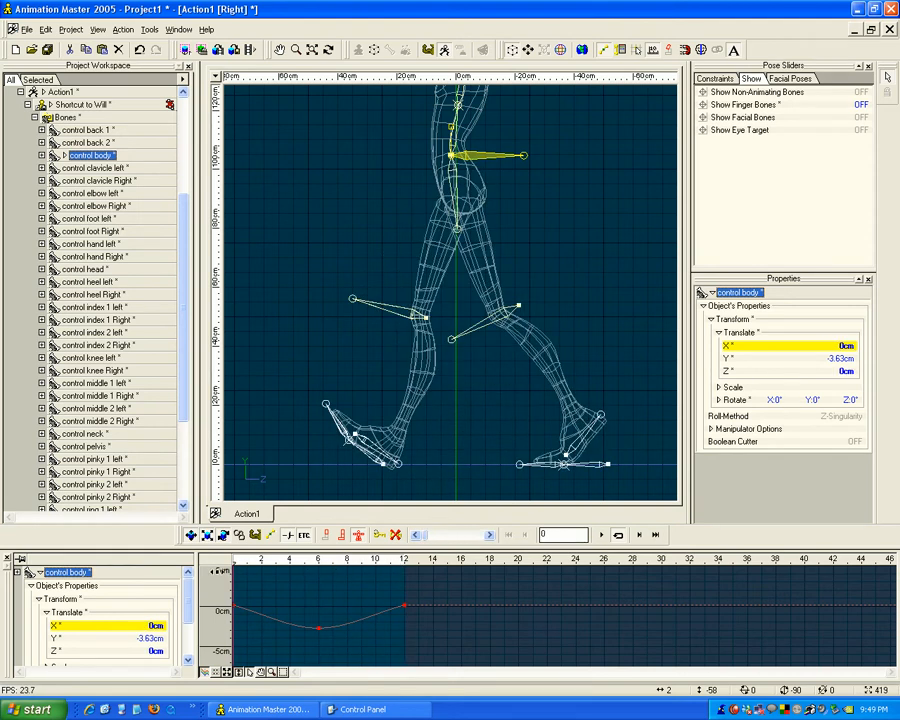
{"action": "left_click", "coordinate": [56, 640]}
{"action": "mouse_move", "coordinate": [316, 565]}
{"action": "left_mouse_down"}
{"action": "mouse_move", "coordinate": [248, 560]}
{"action": "mouse_move", "coordinate": [403, 560]}
{"action": "mouse_move", "coordinate": [233, 560]}
{"action": "left_mouse_up"}
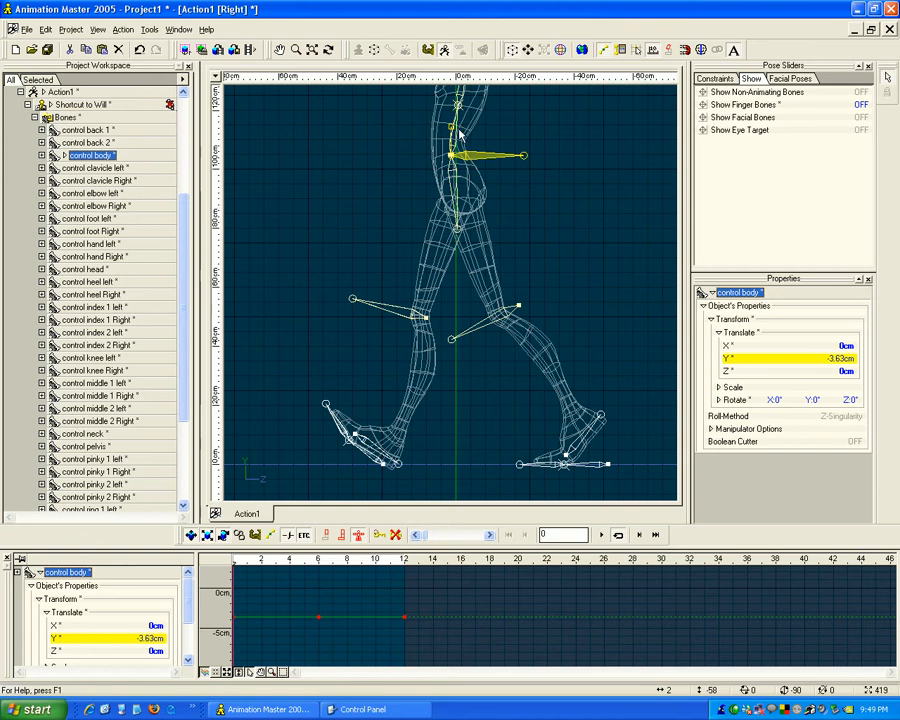
{"action": "mouse_move", "coordinate": [349, 562]}
{"action": "left_mouse_down"}
{"action": "mouse_move", "coordinate": [233, 560]}
{"action": "mouse_move", "coordinate": [404, 559]}
{"action": "mouse_move", "coordinate": [225, 567]}
{"action": "mouse_move", "coordinate": [318, 566]}
{"action": "left_mouse_up"}
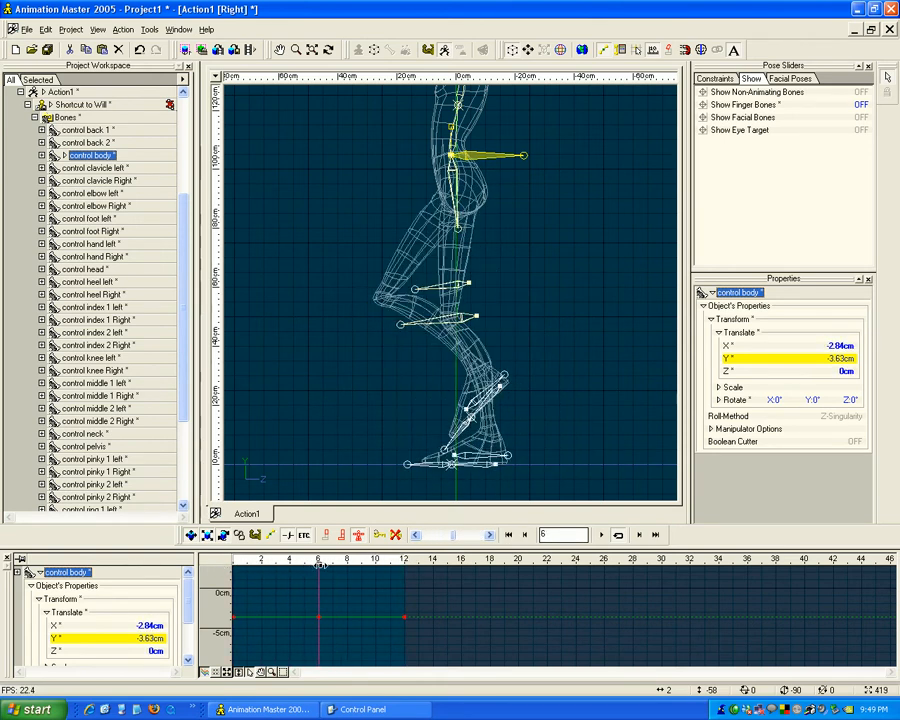
{"action": "mouse_move", "coordinate": [318, 566]}
{"action": "left_mouse_down"}
{"action": "mouse_move", "coordinate": [356, 565]}
{"action": "mouse_move", "coordinate": [229, 563]}
{"action": "left_mouse_up"}
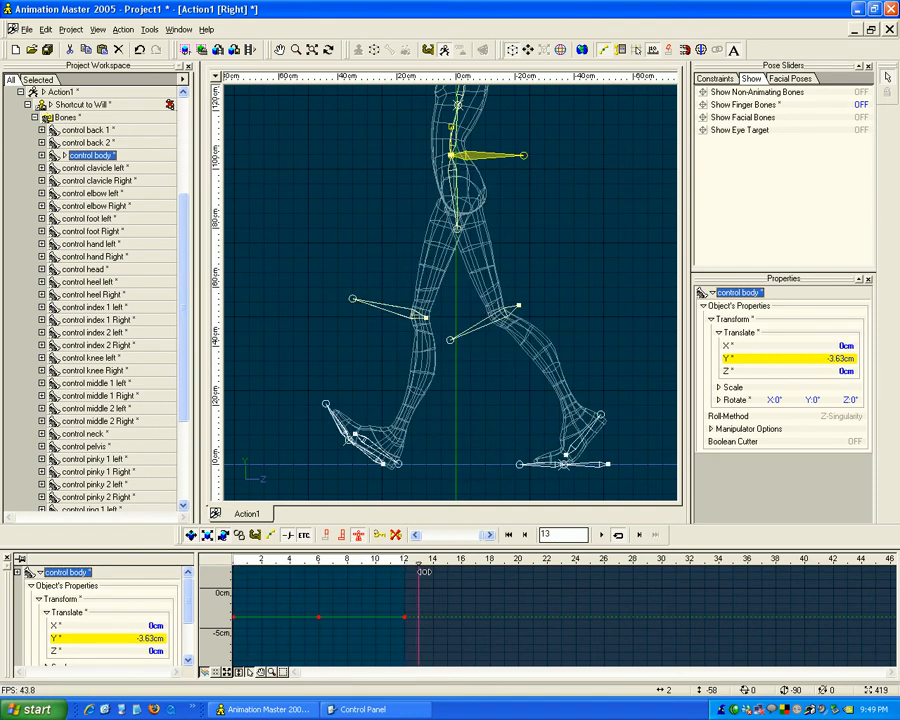
Add keys to the control body bone's Y translation curve, about -5.12 cm at frame 3 and 0.16 cm at frame 9.
{"action": "left_click", "coordinate": [278, 621]}
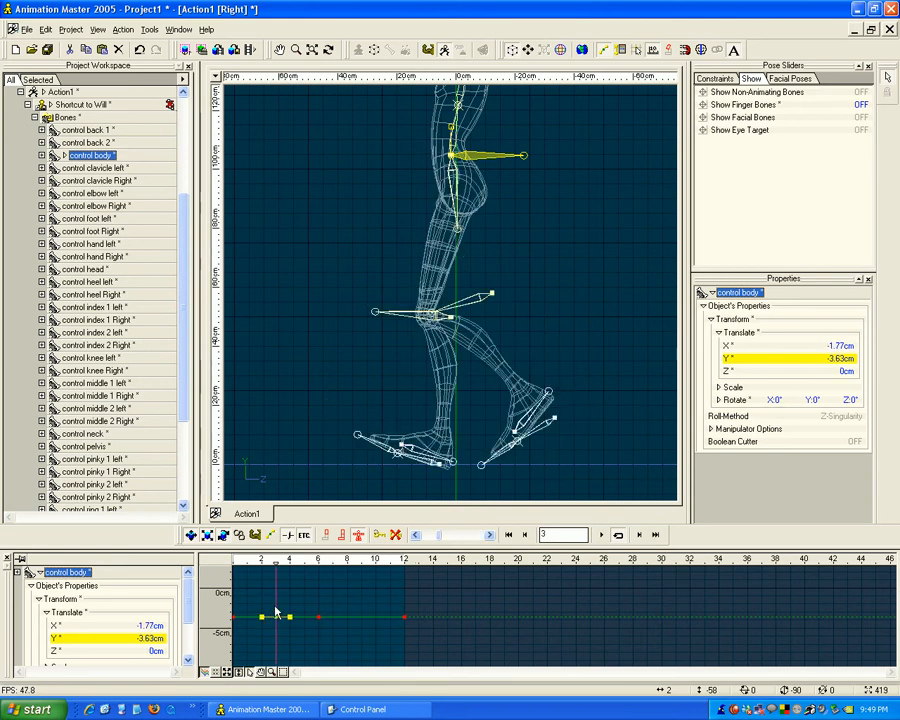
{"action": "left_click_drag", "start_coordinate": [278, 621], "coordinate": [279, 634]}
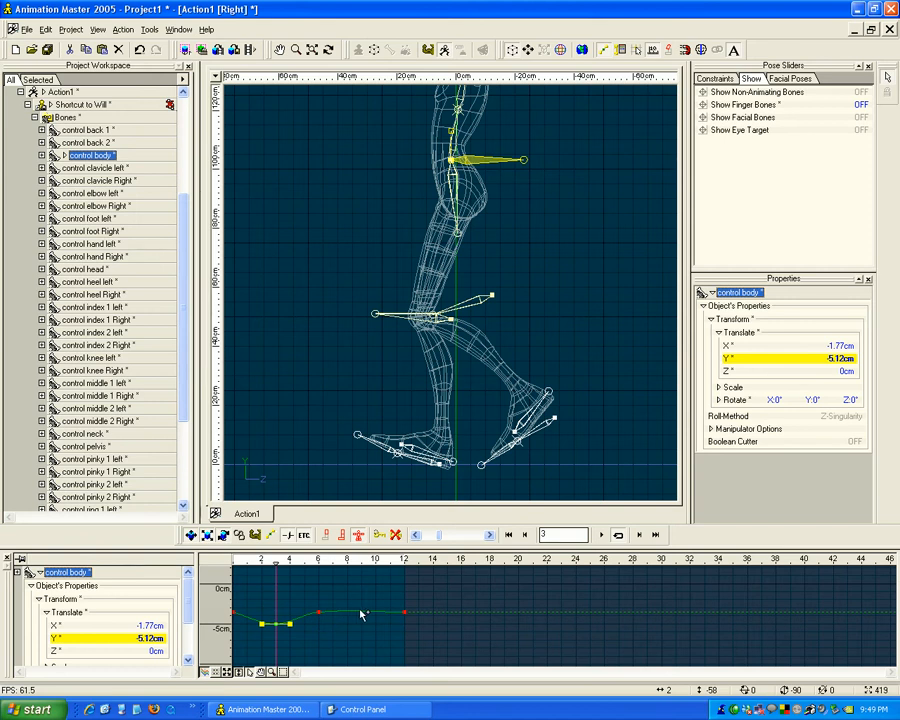
{"action": "left_click_drag", "start_coordinate": [364, 615], "coordinate": [364, 586]}
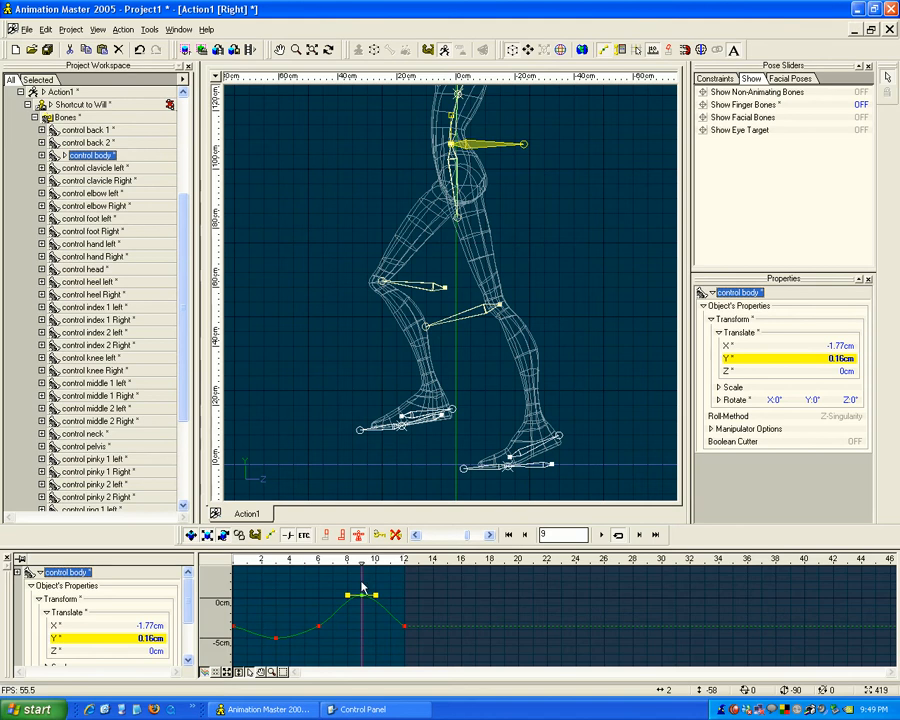
Lower the control body bone's Y translation key at frame 3 to about -6.69 cm and scrub through the stride to check the dip.
{"action": "mouse_move", "coordinate": [277, 639]}
{"action": "left_mouse_down"}
{"action": "mouse_move", "coordinate": [278, 661]}
{"action": "mouse_move", "coordinate": [279, 645]}
{"action": "left_mouse_up"}
{"action": "left_click_drag", "start_coordinate": [272, 561], "coordinate": [242, 562]}
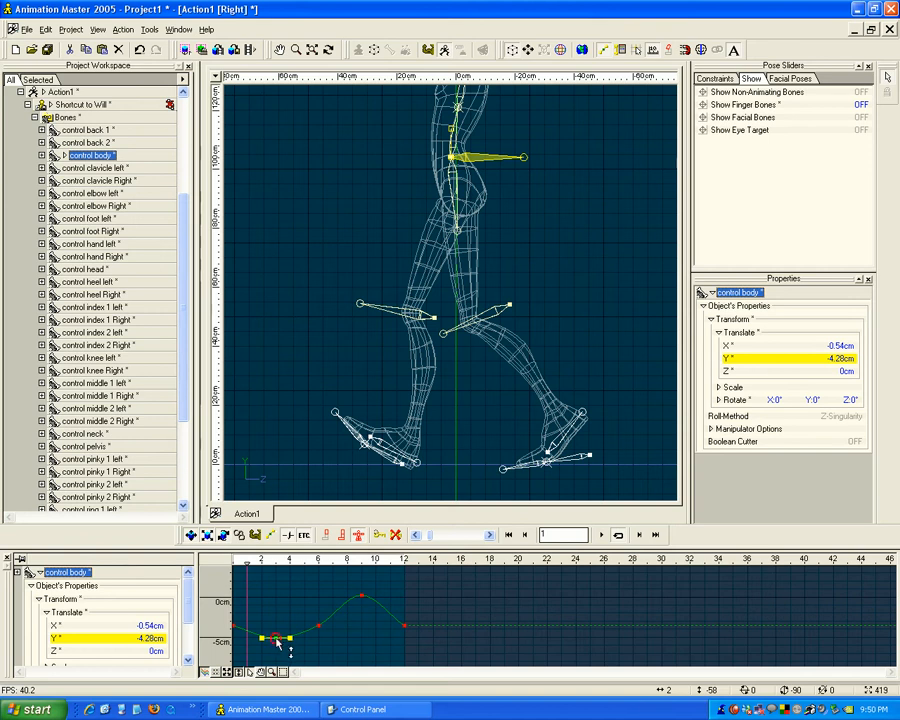
{"action": "left_click_drag", "start_coordinate": [277, 641], "coordinate": [279, 654]}
{"action": "left_click_drag", "start_coordinate": [238, 560], "coordinate": [318, 559]}
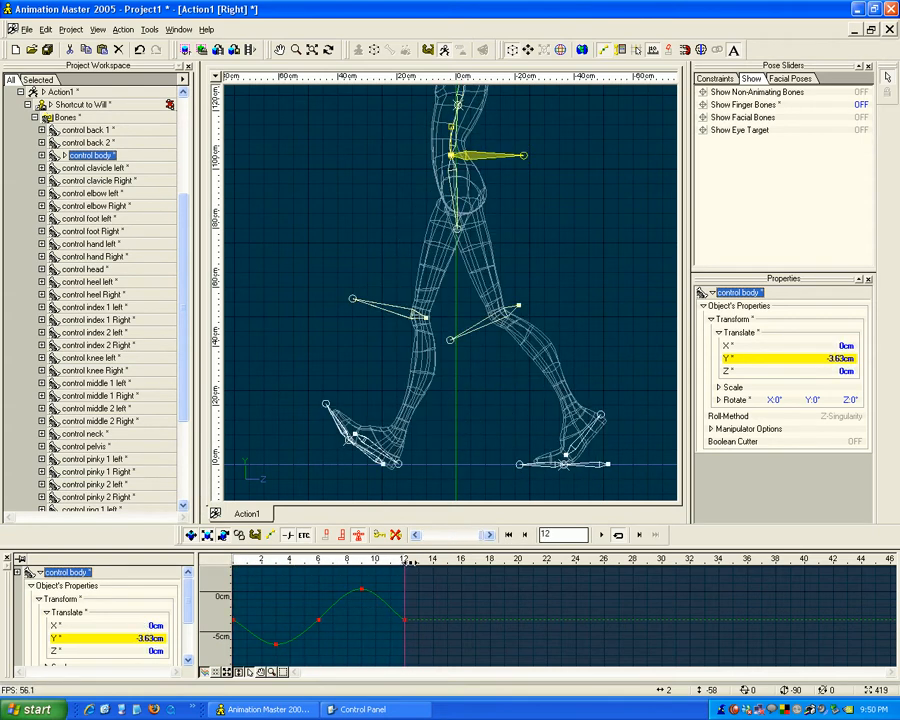
Review the control body bone's X and Y translation curves while scrubbing from frame 1 to frame 6.
{"action": "left_click", "coordinate": [58, 626]}
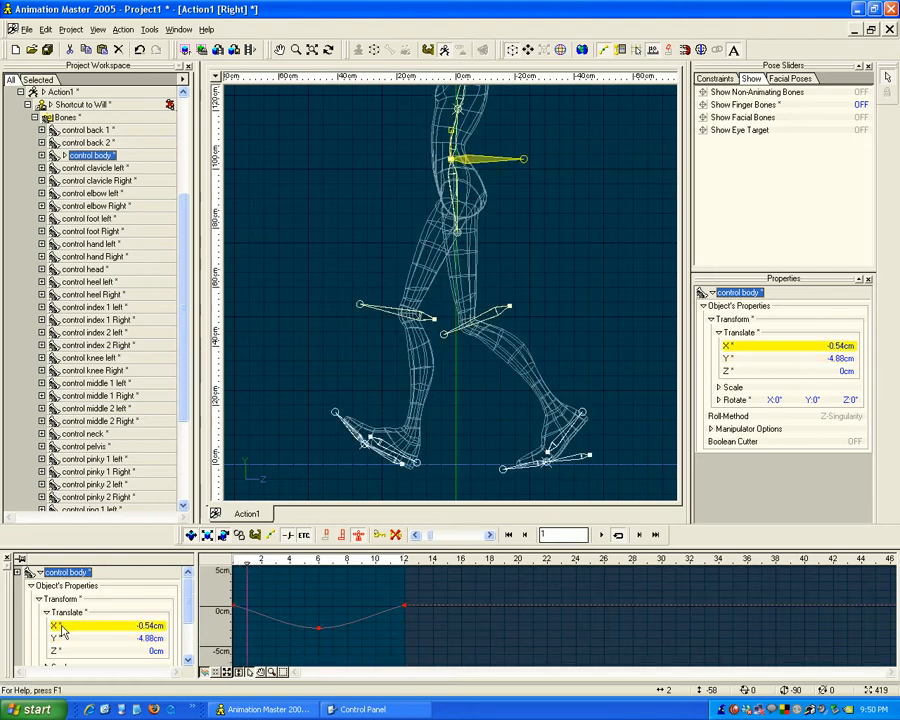
{"action": "mouse_move", "coordinate": [245, 561]}
{"action": "left_mouse_down"}
{"action": "mouse_move", "coordinate": [404, 561]}
{"action": "mouse_move", "coordinate": [233, 561]}
{"action": "mouse_move", "coordinate": [401, 560]}
{"action": "mouse_move", "coordinate": [233, 560]}
{"action": "mouse_move", "coordinate": [318, 560]}
{"action": "left_mouse_up"}
{"action": "left_click", "coordinate": [86, 638]}
Lower the frame 6 key on the control body bone's Z translation curve to about -3.93 cm and scrub to check it.
{"action": "left_click", "coordinate": [104, 654]}
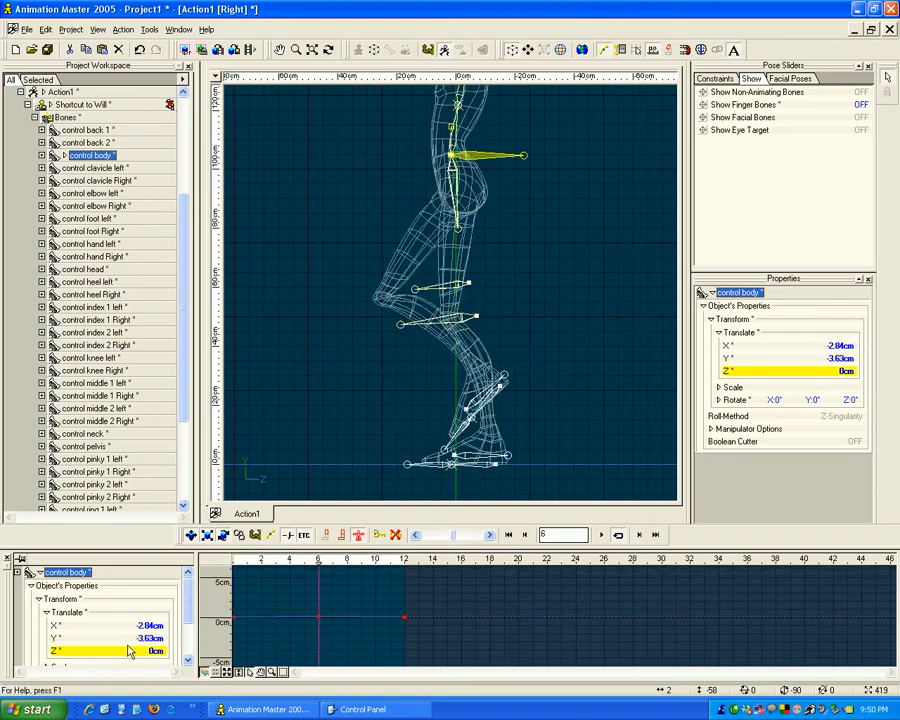
{"action": "mouse_move", "coordinate": [318, 561]}
{"action": "left_mouse_down"}
{"action": "mouse_move", "coordinate": [249, 562]}
{"action": "mouse_move", "coordinate": [329, 562]}
{"action": "mouse_move", "coordinate": [318, 563]}
{"action": "left_mouse_up"}
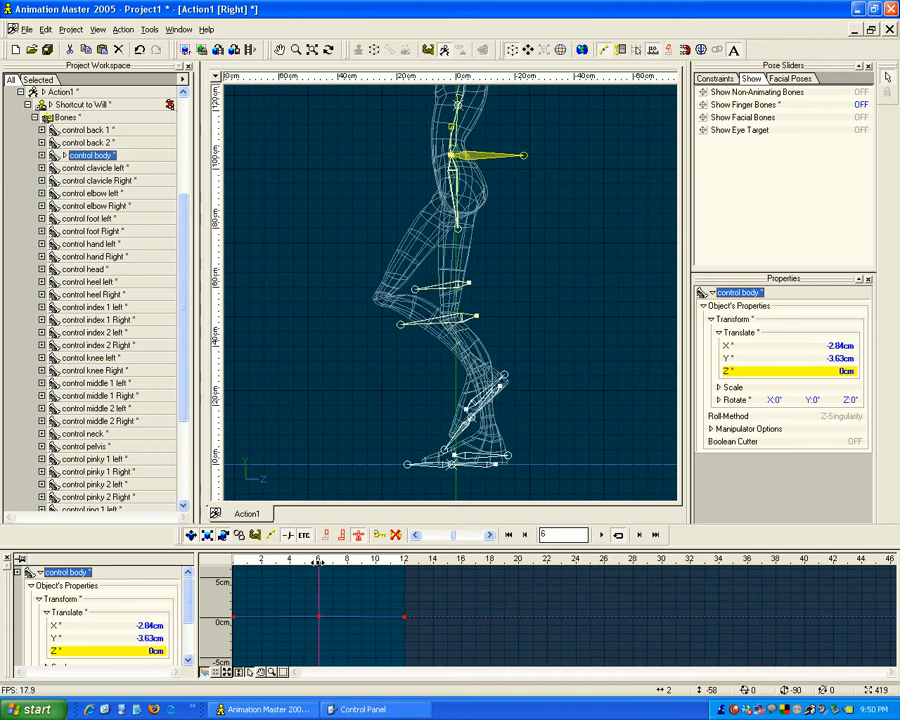
{"action": "mouse_move", "coordinate": [317, 562]}
{"action": "left_mouse_down"}
{"action": "mouse_move", "coordinate": [250, 568]}
{"action": "mouse_move", "coordinate": [393, 568]}
{"action": "mouse_move", "coordinate": [216, 571]}
{"action": "left_mouse_up"}
{"action": "left_click", "coordinate": [320, 620]}
{"action": "left_click_drag", "start_coordinate": [320, 617], "coordinate": [317, 647]}
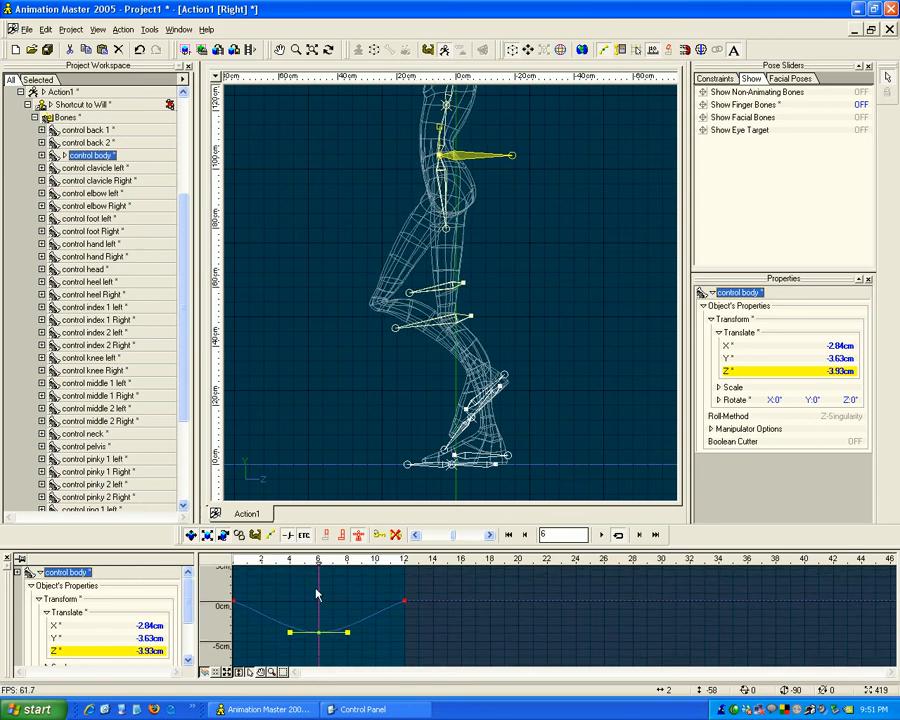
{"action": "mouse_move", "coordinate": [318, 564]}
{"action": "left_mouse_down"}
{"action": "mouse_move", "coordinate": [233, 560]}
{"action": "mouse_move", "coordinate": [391, 561]}
{"action": "mouse_move", "coordinate": [207, 567]}
{"action": "mouse_move", "coordinate": [405, 568]}
{"action": "mouse_move", "coordinate": [240, 566]}
{"action": "mouse_move", "coordinate": [388, 566]}
{"action": "mouse_move", "coordinate": [374, 570]}
{"action": "mouse_move", "coordinate": [402, 568]}
{"action": "mouse_move", "coordinate": [317, 568]}
{"action": "mouse_move", "coordinate": [402, 568]}
{"action": "mouse_move", "coordinate": [296, 580]}
{"action": "mouse_move", "coordinate": [405, 578]}
{"action": "mouse_move", "coordinate": [216, 586]}
{"action": "mouse_move", "coordinate": [406, 580]}
{"action": "mouse_move", "coordinate": [237, 578]}
{"action": "mouse_move", "coordinate": [390, 580]}
{"action": "mouse_move", "coordinate": [314, 583]}
{"action": "left_mouse_up"}
{"action": "left_click_drag", "start_coordinate": [262, 563], "coordinate": [234, 563]}
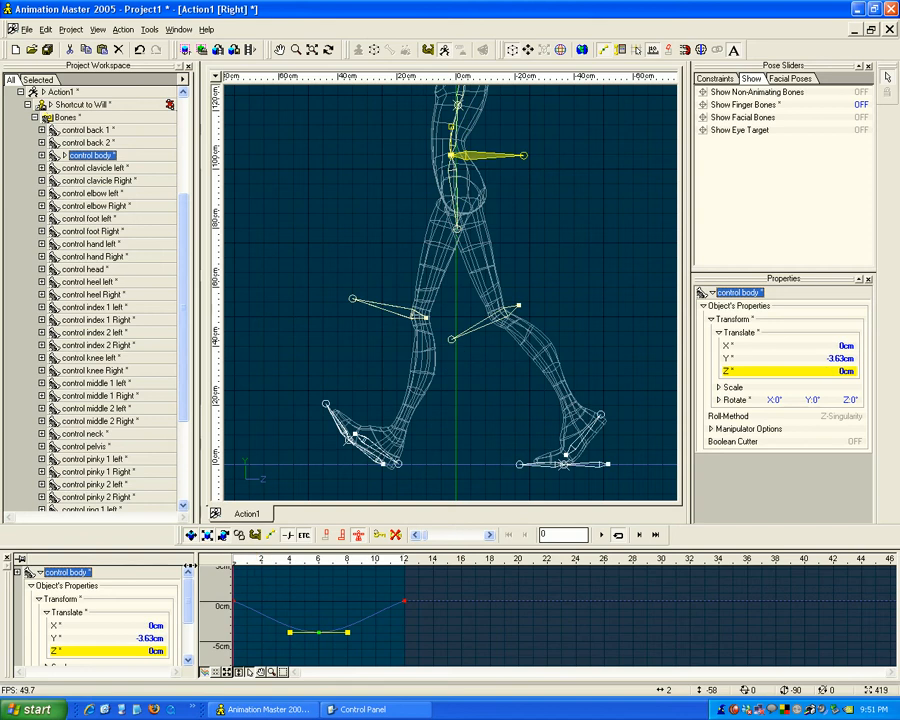
Try tilting the control body bone to about -10° around X at frame 0, and straighten it back to 0°.
{"action": "left_click", "coordinate": [525, 157]}
{"action": "left_click_drag", "start_coordinate": [490, 140], "coordinate": [489, 141]}
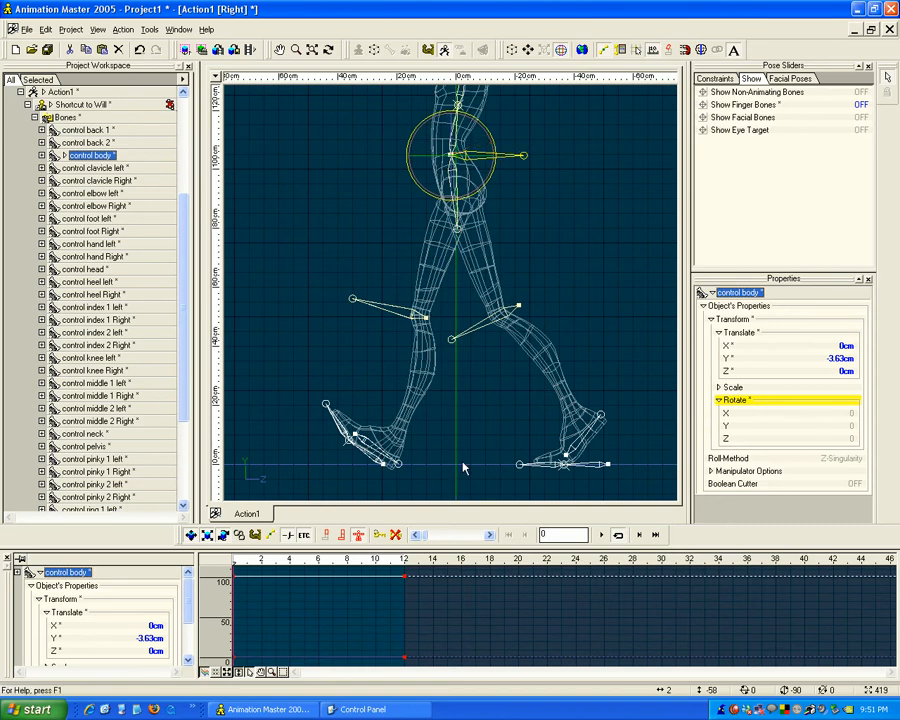
{"action": "left_click_drag", "start_coordinate": [495, 142], "coordinate": [482, 133]}
{"action": "scroll", "coordinate": [526, 214], "scroll_direction": "down", "scroll_amount": 2}
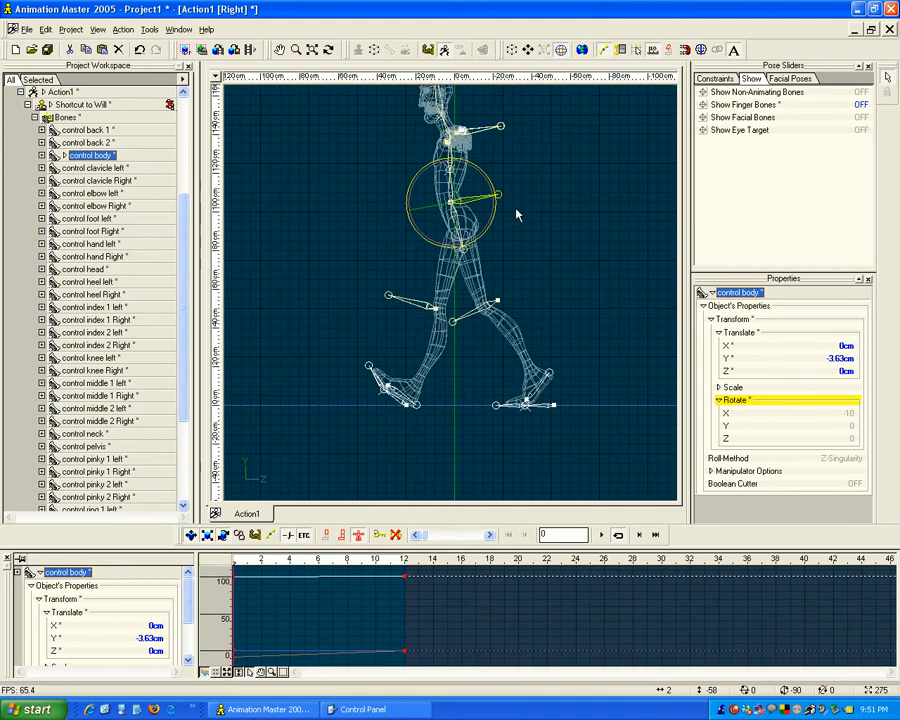
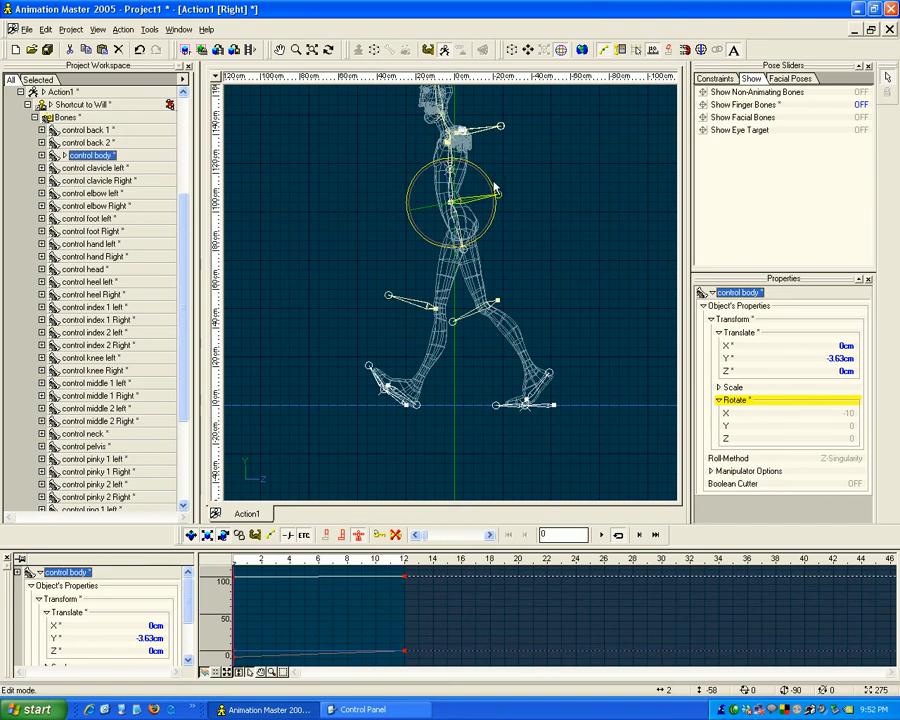
{"action": "left_click_drag", "start_coordinate": [486, 182], "coordinate": [487, 189]}
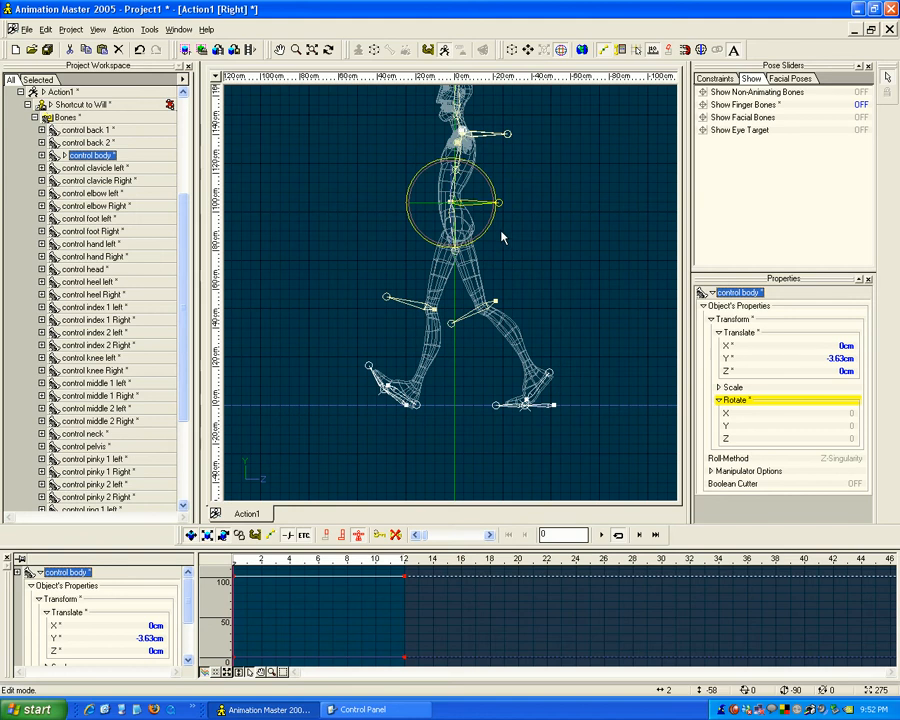
Force keyframes on all of the character's bones at frames 3, 6 and 9.
{"action": "left_click_drag", "start_coordinate": [234, 559], "coordinate": [318, 563]}
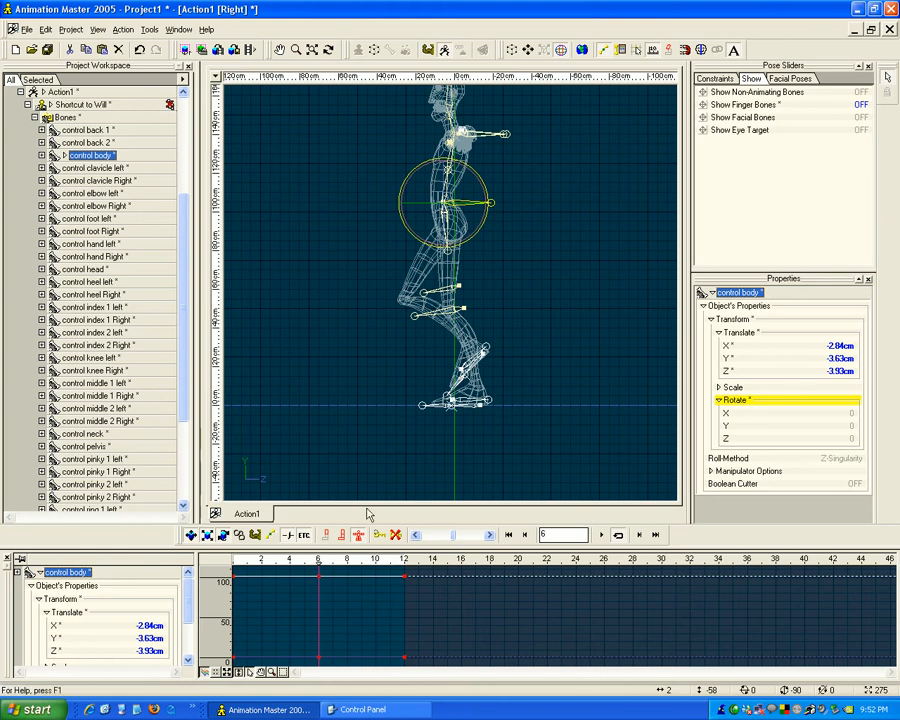
{"action": "left_click", "coordinate": [277, 563]}
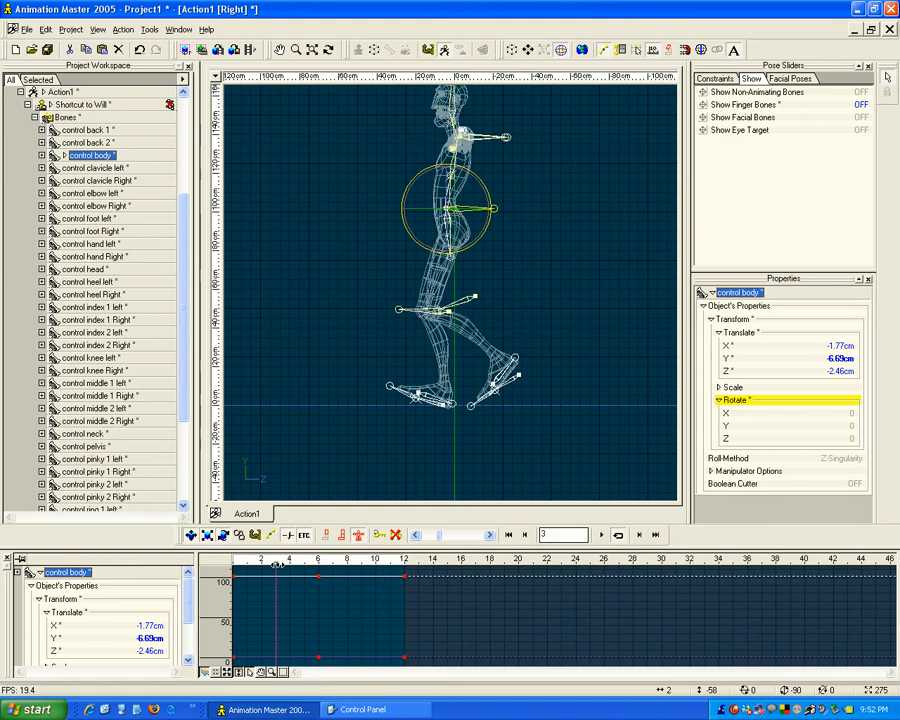
{"action": "left_click_drag", "start_coordinate": [276, 562], "coordinate": [236, 600]}
{"action": "left_click", "coordinate": [379, 537]}
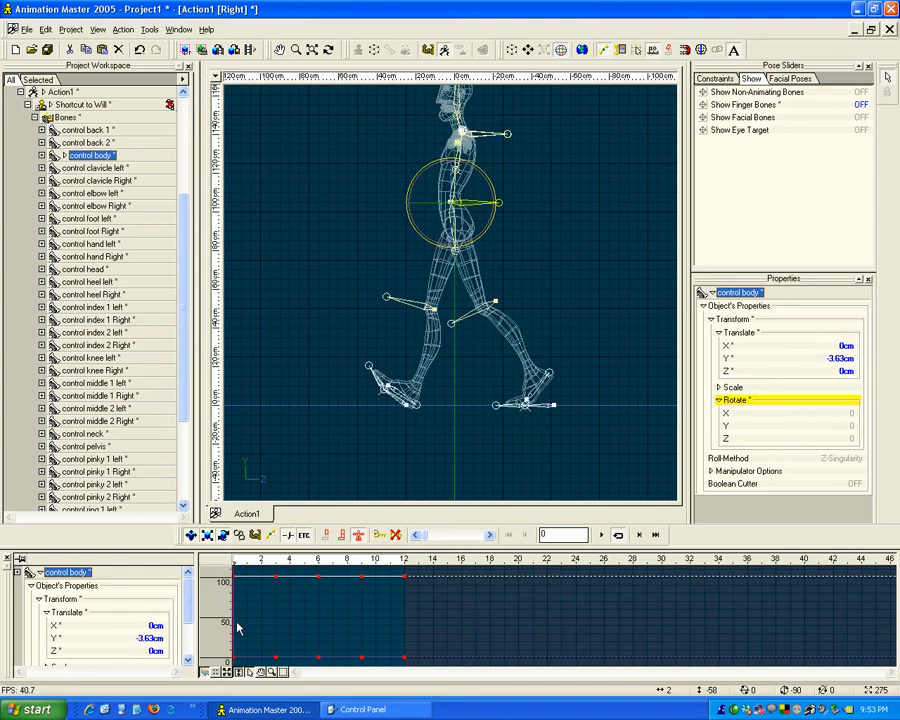
Examine the keyframes of all bones in the timeline, in both expanded and collapsed form.
{"action": "left_click", "coordinate": [66, 117]}
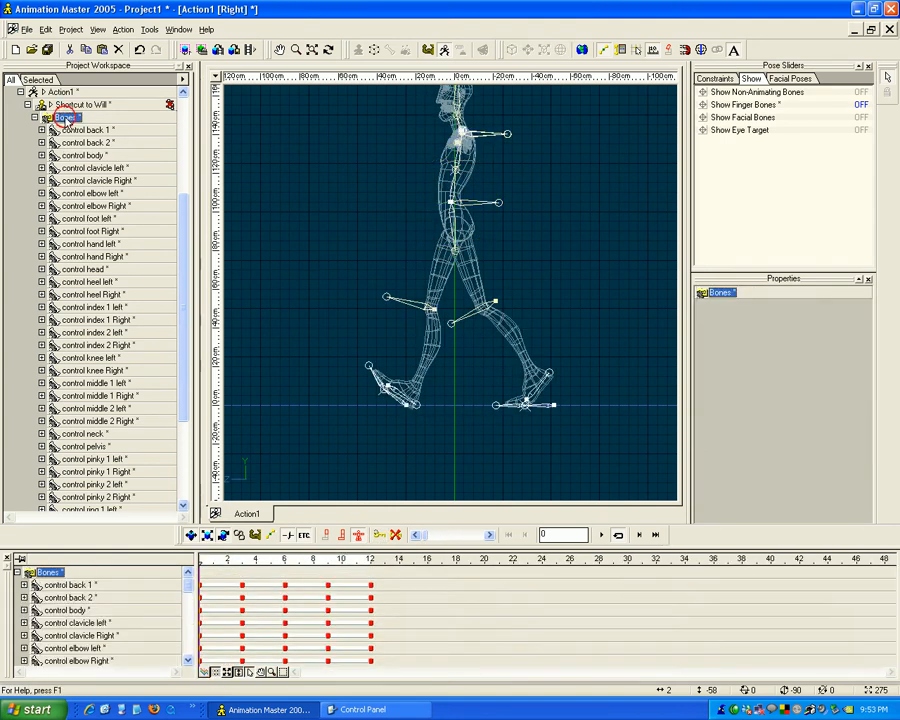
{"action": "left_click", "coordinate": [17, 573]}
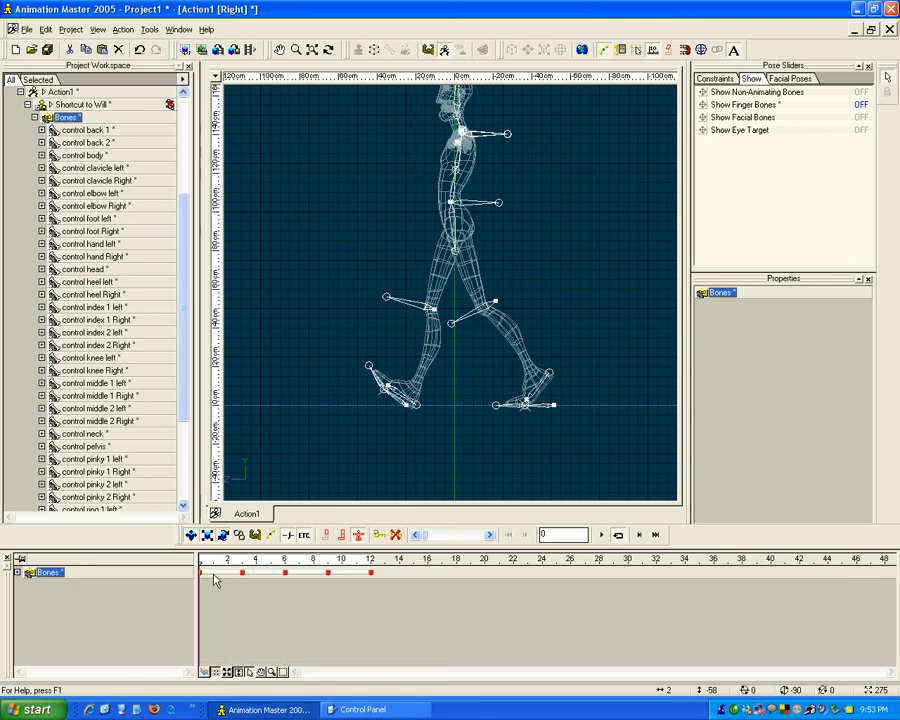
{"action": "left_click", "coordinate": [17, 573]}
{"action": "left_click", "coordinate": [17, 573]}
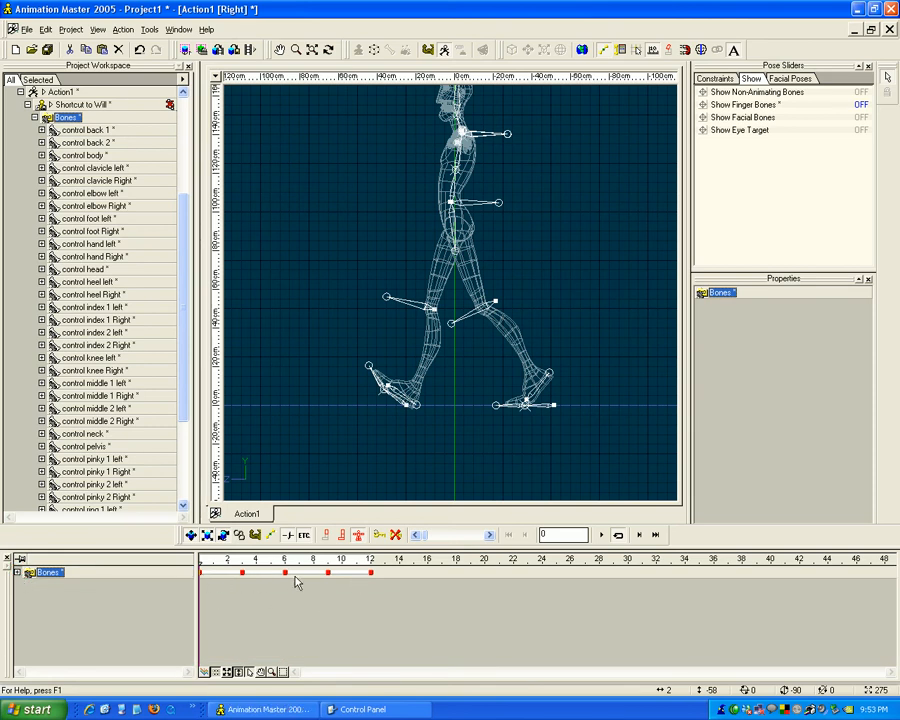
{"action": "mouse_move", "coordinate": [292, 561]}
{"action": "left_mouse_down"}
{"action": "mouse_move", "coordinate": [240, 561]}
{"action": "mouse_move", "coordinate": [398, 561]}
{"action": "mouse_move", "coordinate": [214, 561]}
{"action": "mouse_move", "coordinate": [370, 561]}
{"action": "mouse_move", "coordinate": [227, 561]}
{"action": "mouse_move", "coordinate": [328, 561]}
{"action": "mouse_move", "coordinate": [328, 545]}
{"action": "mouse_move", "coordinate": [368, 545]}
{"action": "mouse_move", "coordinate": [197, 545]}
{"action": "mouse_move", "coordinate": [371, 536]}
{"action": "mouse_move", "coordinate": [214, 536]}
{"action": "mouse_move", "coordinate": [385, 535]}
{"action": "mouse_move", "coordinate": [200, 536]}
{"action": "left_mouse_up"}
Flatten the left foot control bone at frame 3 by setting its X rotation to 0°.
{"action": "mouse_move", "coordinate": [200, 559]}
{"action": "left_mouse_down"}
{"action": "mouse_move", "coordinate": [285, 559]}
{"action": "mouse_move", "coordinate": [201, 559]}
{"action": "mouse_move", "coordinate": [241, 559]}
{"action": "left_mouse_up"}
{"action": "left_click", "coordinate": [440, 408]}
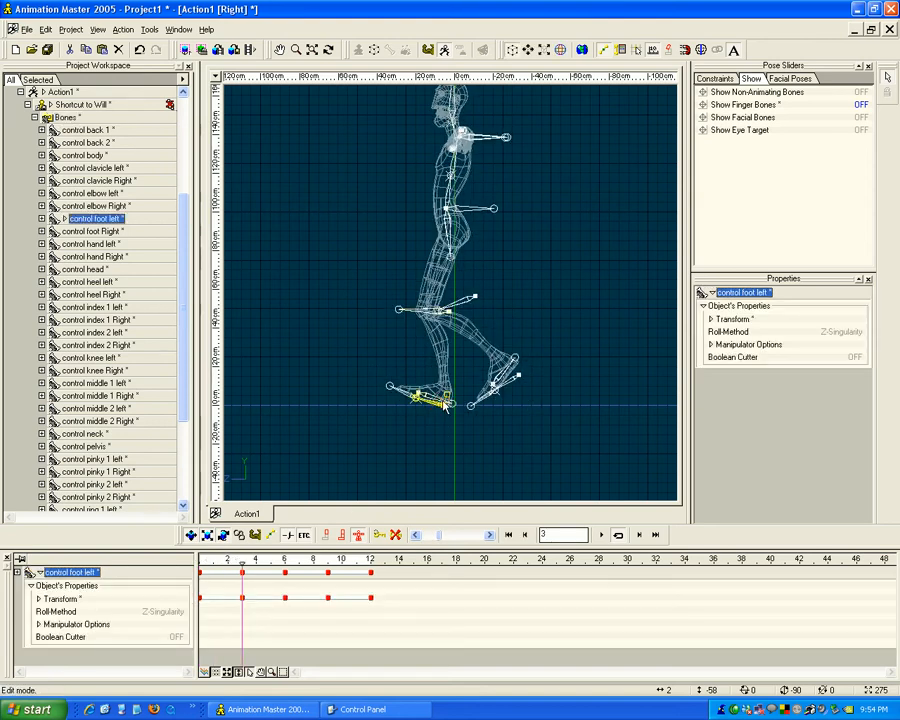
{"action": "key", "text": "r"}
{"action": "double_click", "coordinate": [760, 358]}
{"action": "type", "text": "0"}
{"action": "key", "text": "Return"}
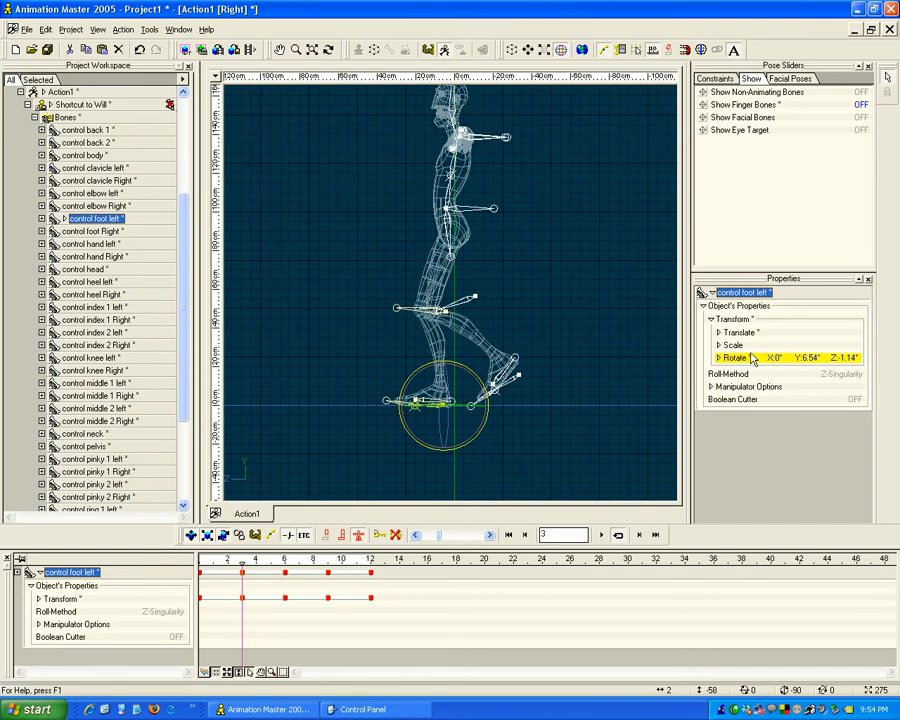
Set the left toes control bone's X rotation to 0 at frame 3 and scrub to check the planted foot.
{"action": "left_click", "coordinate": [388, 401]}
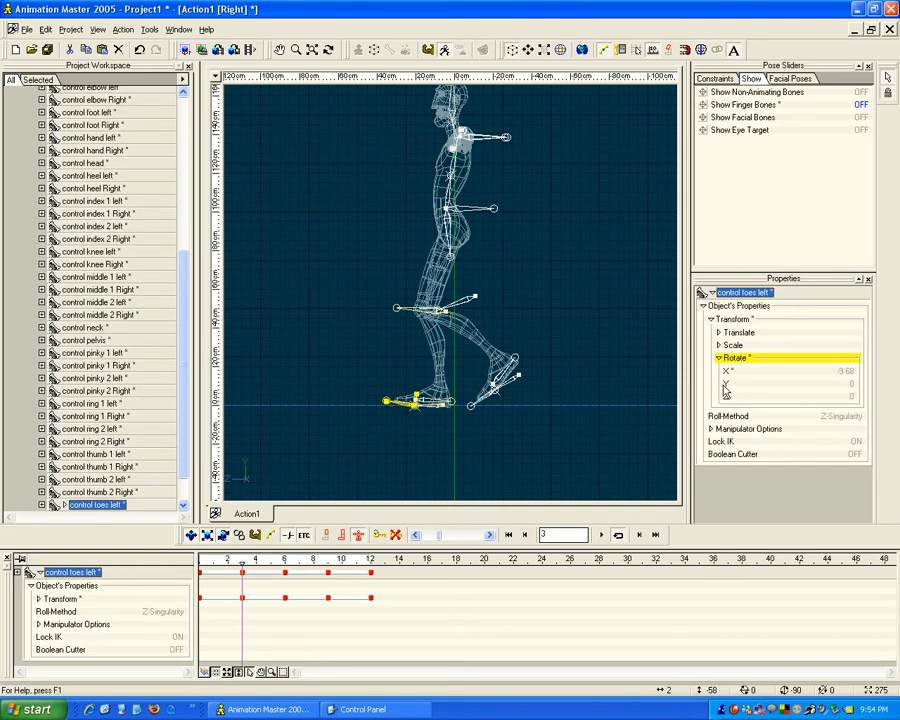
{"action": "left_click", "coordinate": [848, 371]}
{"action": "type", "text": "0"}
{"action": "key", "text": "Return"}
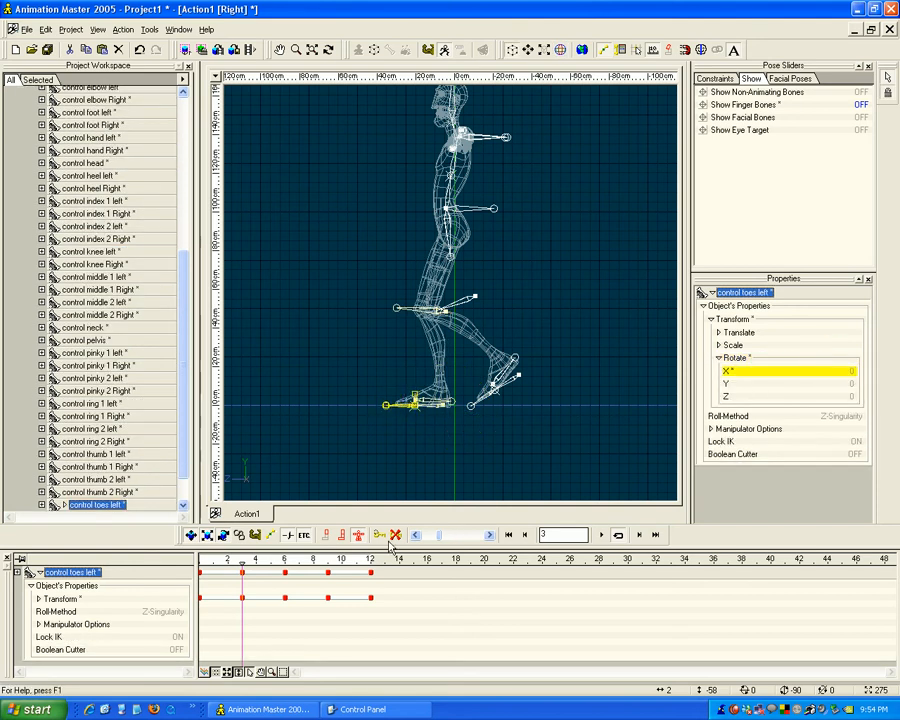
{"action": "mouse_move", "coordinate": [235, 563]}
{"action": "left_mouse_down"}
{"action": "mouse_move", "coordinate": [213, 560]}
{"action": "mouse_move", "coordinate": [398, 558]}
{"action": "mouse_move", "coordinate": [198, 558]}
{"action": "mouse_move", "coordinate": [370, 557]}
{"action": "mouse_move", "coordinate": [200, 558]}
{"action": "mouse_move", "coordinate": [370, 558]}
{"action": "mouse_move", "coordinate": [242, 558]}
{"action": "left_mouse_up"}
Display the control body bone's Z translation as a curve in the timeline.
{"action": "left_click", "coordinate": [446, 209]}
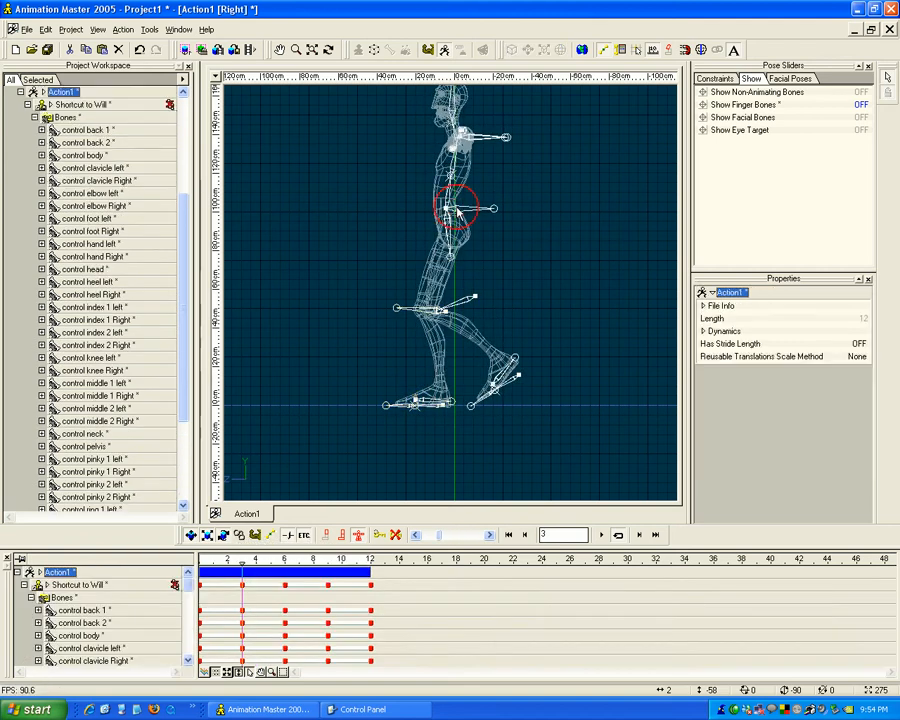
{"action": "left_click", "coordinate": [205, 673]}
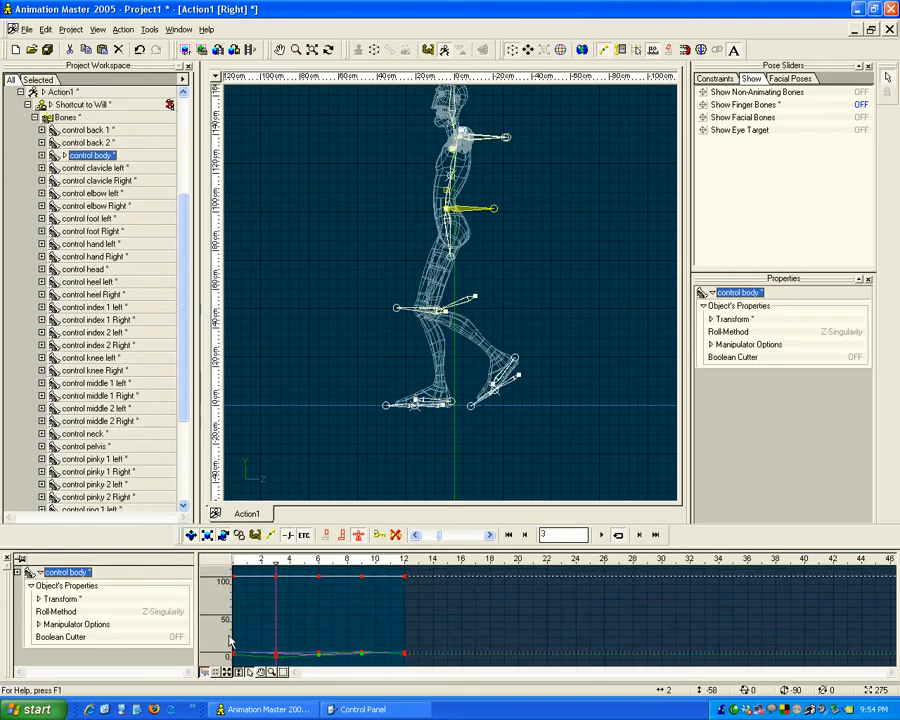
{"action": "left_click", "coordinate": [38, 599]}
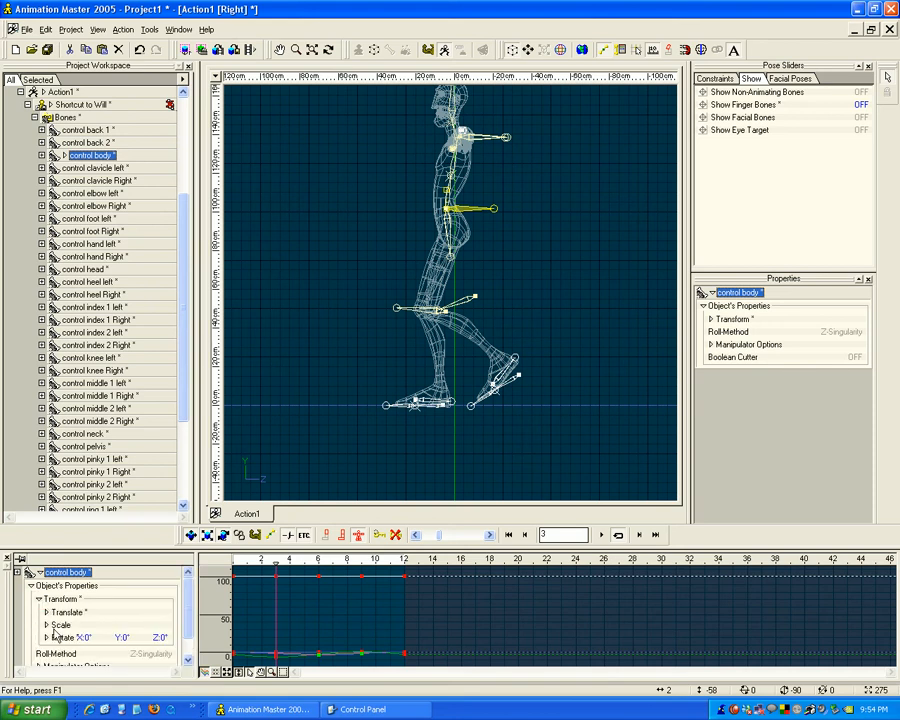
{"action": "left_click", "coordinate": [46, 612]}
{"action": "left_click", "coordinate": [56, 651]}
Raise the Z translation keys at frames 3, 6 and 9 together, bringing frame 3 to about -1.32 cm.
{"action": "left_click", "coordinate": [314, 616]}
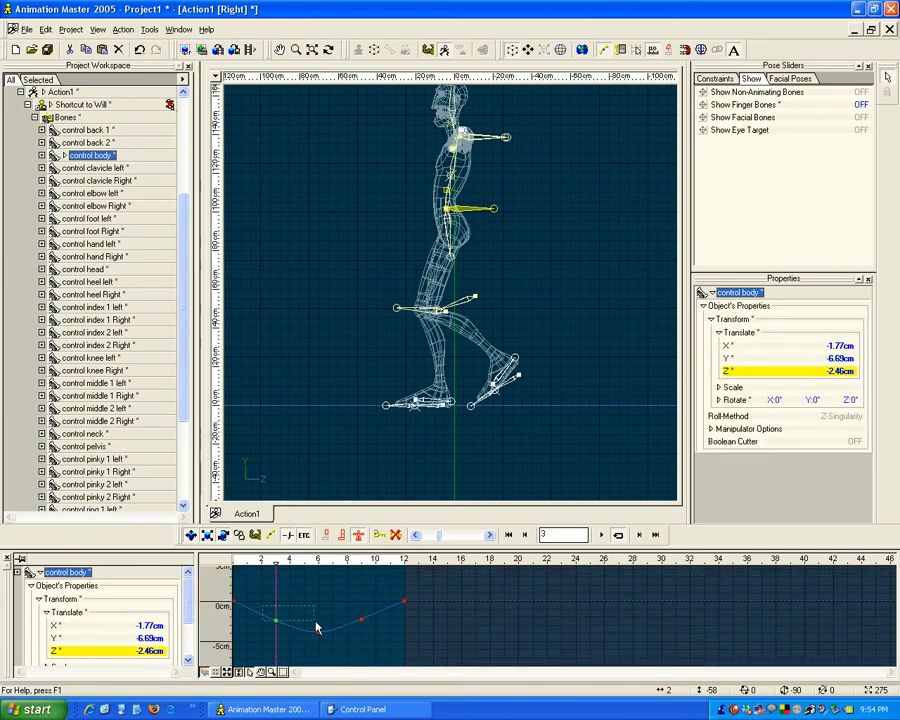
{"action": "left_click_drag", "start_coordinate": [379, 645], "coordinate": [372, 643]}
{"action": "key", "text": "Up"}
{"action": "key", "text": "Up"}
{"action": "key", "text": "Up"}
{"action": "key", "text": "Up"}
{"action": "key", "text": "Up"}
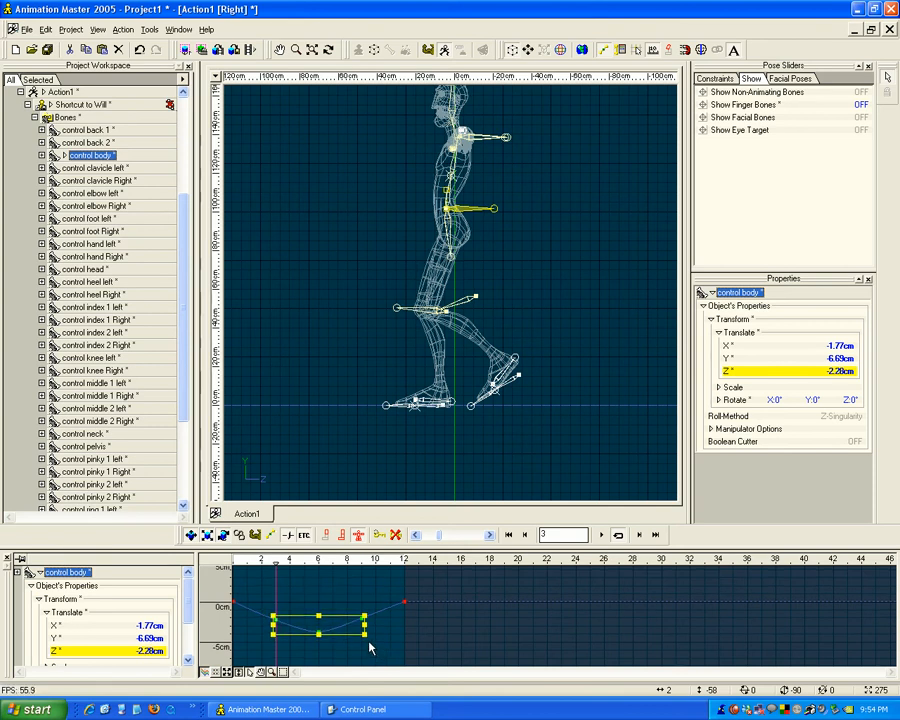
{"action": "key", "text": "Up"}
{"action": "key", "text": "Up"}
{"action": "key", "text": "Up"}
{"action": "key", "text": "Up"}
{"action": "key", "text": "Up"}
{"action": "key", "text": "Up"}
{"action": "key", "text": "Up"}
{"action": "key", "text": "Up"}
Raise only the frame 6 key of the Z translation curve to make the forward shift shallower and smoother.
{"action": "left_click", "coordinate": [310, 614]}
{"action": "left_click_drag", "start_coordinate": [310, 614], "coordinate": [340, 644]}
{"action": "key", "text": "Up"}
{"action": "key", "text": "Up"}
{"action": "key", "text": "Up"}
{"action": "key", "text": "Up"}
{"action": "key", "text": "Up"}
{"action": "key", "text": "Up"}
{"action": "key", "text": "Up"}
{"action": "key", "text": "Up"}
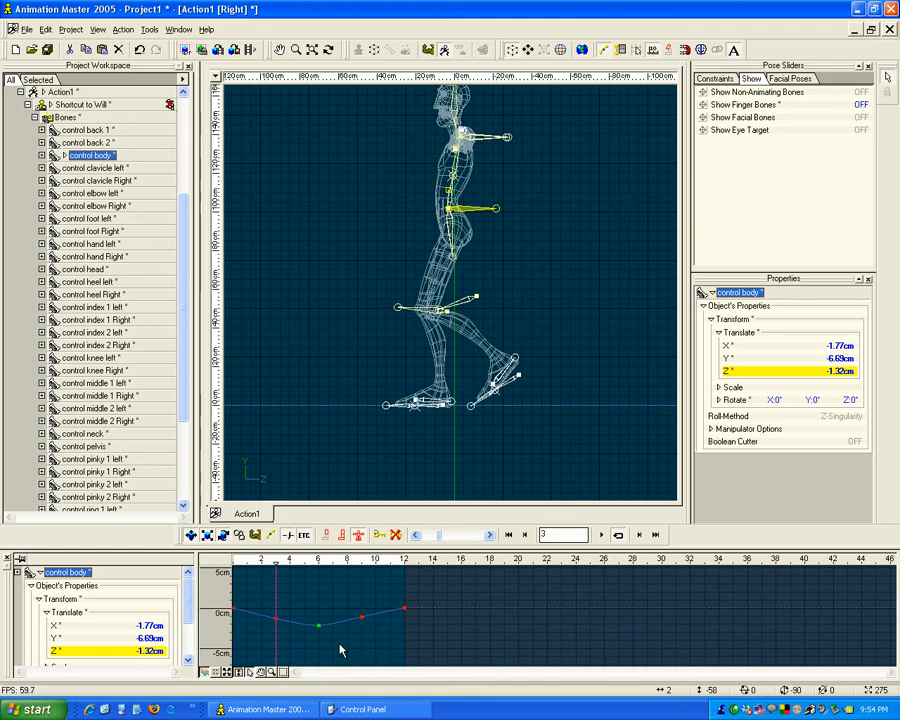
{"action": "key", "text": "Up"}
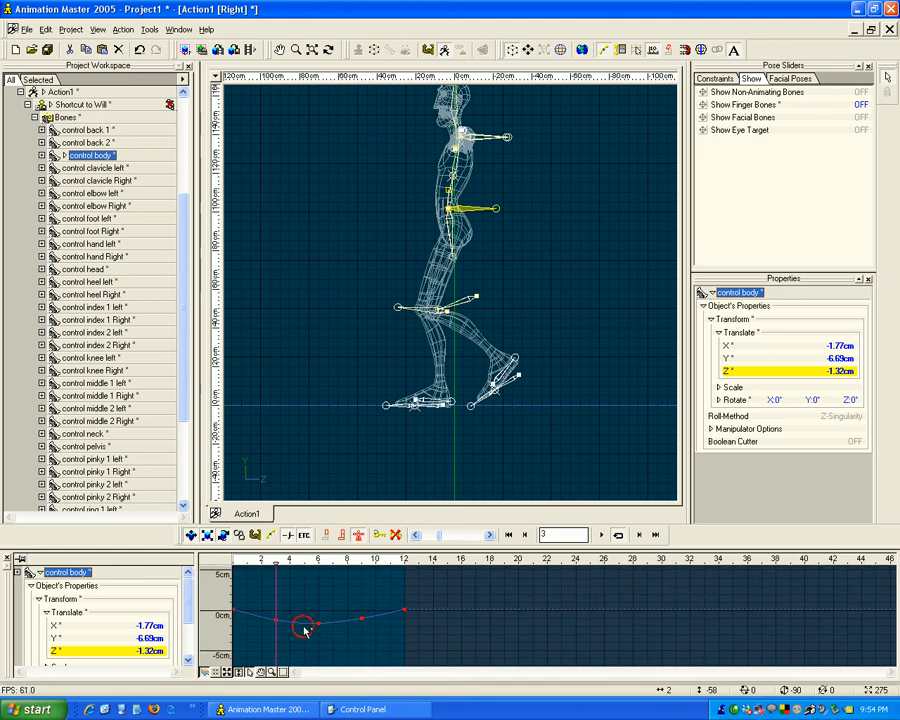
Nudge the Z translation keys at frames 3, 6 and 9 up together, to about -1.15 cm at frame 3.
{"action": "left_click_drag", "start_coordinate": [380, 640], "coordinate": [333, 628]}
{"action": "left_click", "coordinate": [333, 638]}
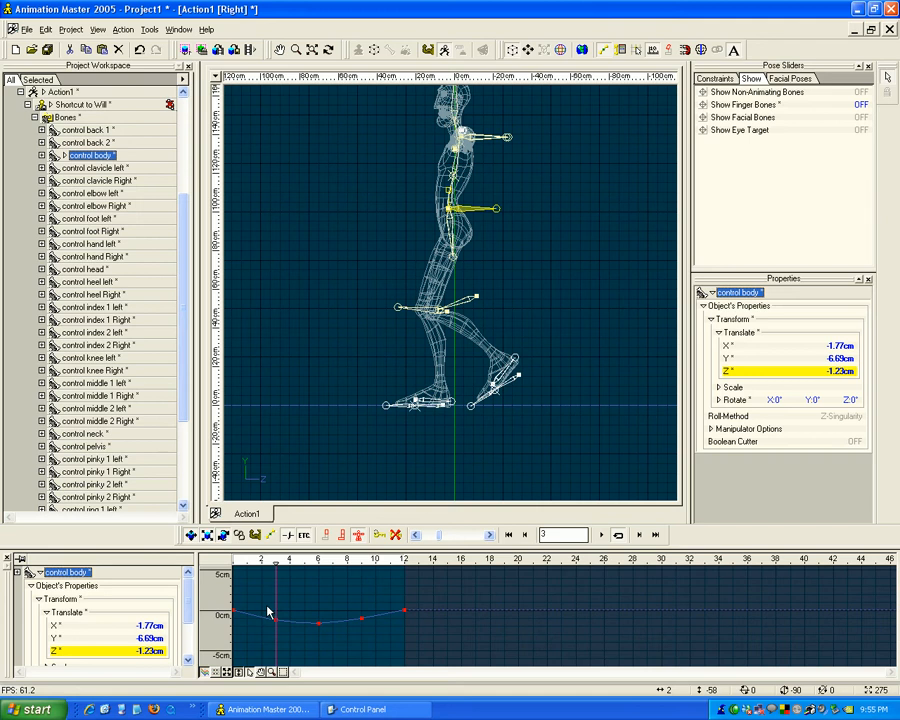
{"action": "left_click_drag", "start_coordinate": [268, 610], "coordinate": [381, 654]}
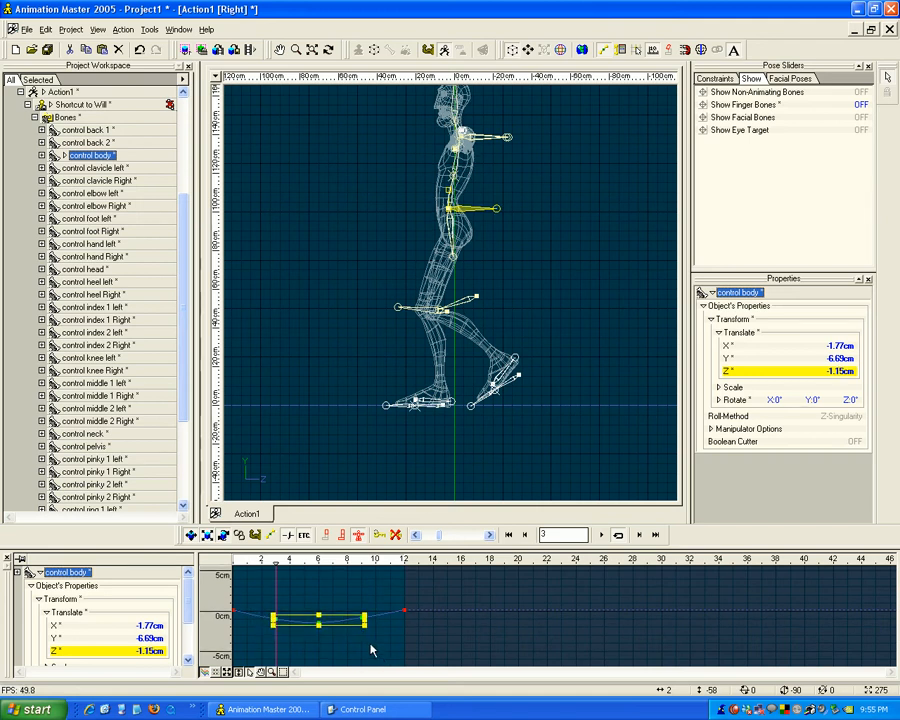
{"action": "left_click", "coordinate": [387, 627]}
Examine the walk's body motion from several orbited angles, scrubbing the action and ending at frame 0 in a closer bird's-eye view.
{"action": "left_click_drag", "start_coordinate": [304, 564], "coordinate": [220, 540]}
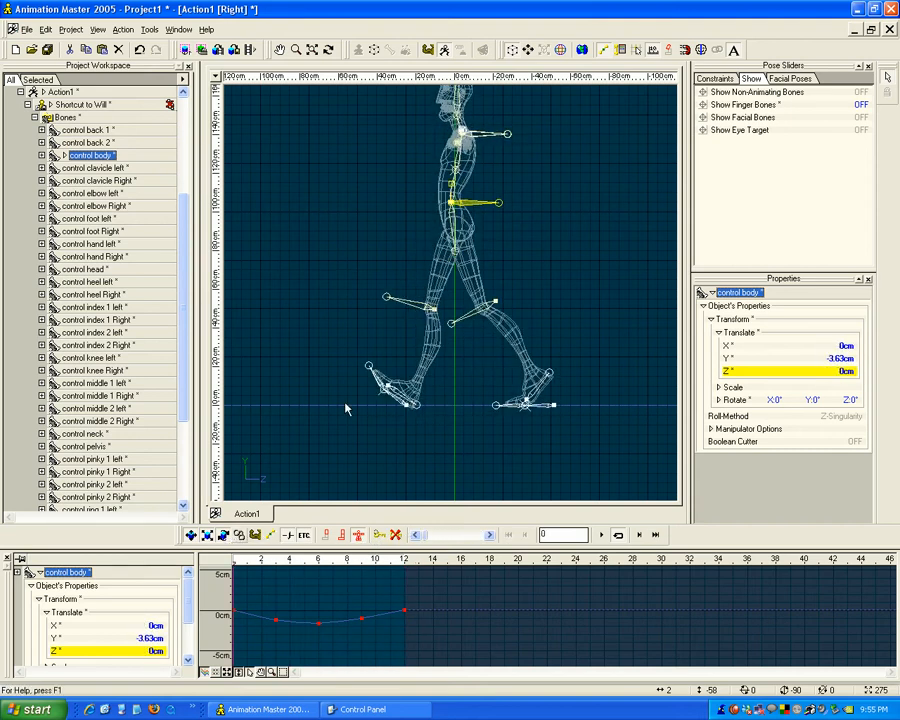
{"action": "key", "text": "t"}
{"action": "left_click_drag", "start_coordinate": [356, 327], "coordinate": [432, 328]}
{"action": "key", "text": "m"}
{"action": "key", "text": "t"}
{"action": "key", "text": "0"}
{"action": "mouse_move", "coordinate": [340, 558]}
{"action": "left_mouse_down"}
{"action": "mouse_move", "coordinate": [212, 561]}
{"action": "mouse_move", "coordinate": [419, 561]}
{"action": "mouse_move", "coordinate": [261, 533]}
{"action": "mouse_move", "coordinate": [233, 533]}
{"action": "mouse_move", "coordinate": [362, 535]}
{"action": "mouse_move", "coordinate": [432, 561]}
{"action": "mouse_move", "coordinate": [233, 562]}
{"action": "left_mouse_up"}
{"action": "key", "text": "t"}
{"action": "left_click_drag", "start_coordinate": [376, 334], "coordinate": [341, 346]}
{"action": "key", "text": "m"}
{"action": "scroll", "coordinate": [358, 348], "scroll_direction": "up", "scroll_amount": 3}
{"action": "key", "text": "t"}
{"action": "left_click_drag", "start_coordinate": [234, 562], "coordinate": [211, 563]}
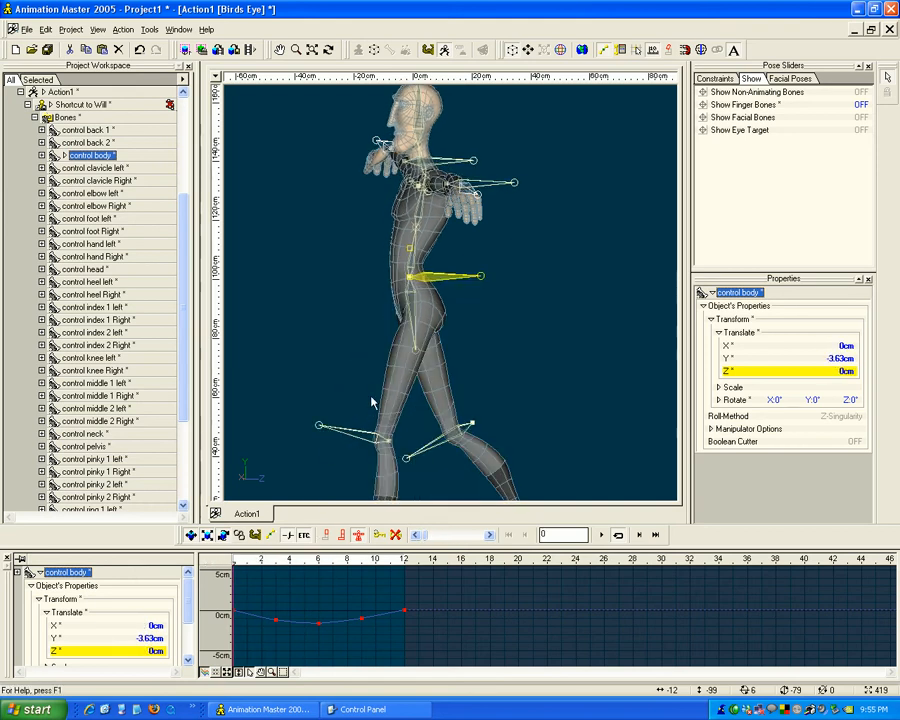
Examine the walk from the side and in orbited bird's-eye views, scrubbing the action and returning to frame 0 with the pelvis control selected.
{"action": "key", "text": "4"}
{"action": "key", "text": "m"}
{"action": "left_click_drag", "start_coordinate": [392, 326], "coordinate": [369, 368]}
{"action": "scroll", "coordinate": [367, 367], "scroll_direction": "down", "scroll_amount": 1}
{"action": "left_click_drag", "start_coordinate": [234, 562], "coordinate": [214, 562]}
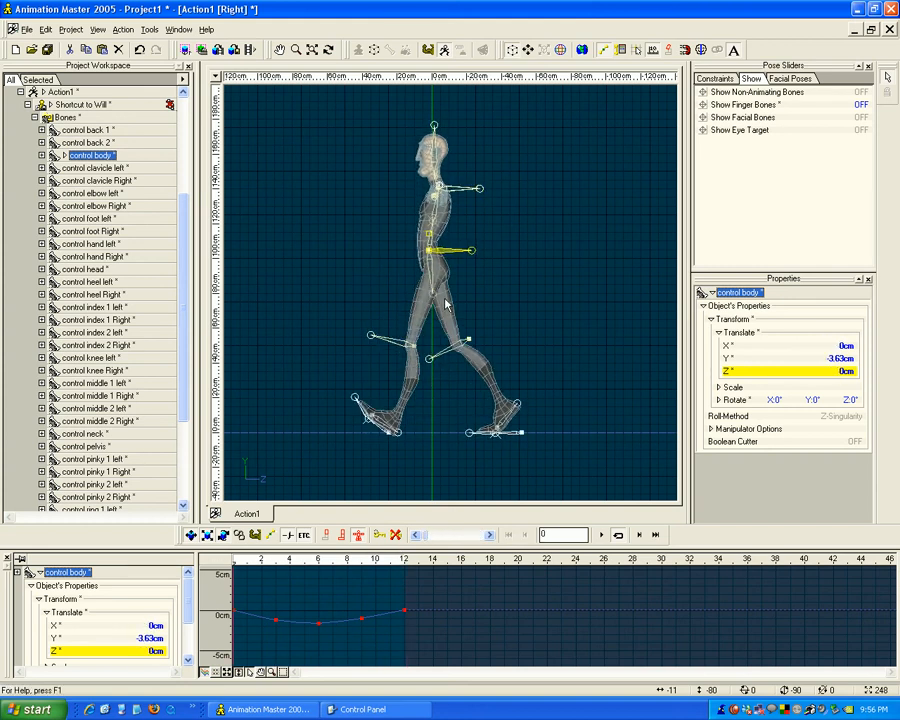
{"action": "left_click", "coordinate": [430, 266]}
{"action": "key", "text": "t"}
{"action": "left_click_drag", "start_coordinate": [433, 298], "coordinate": [506, 318]}
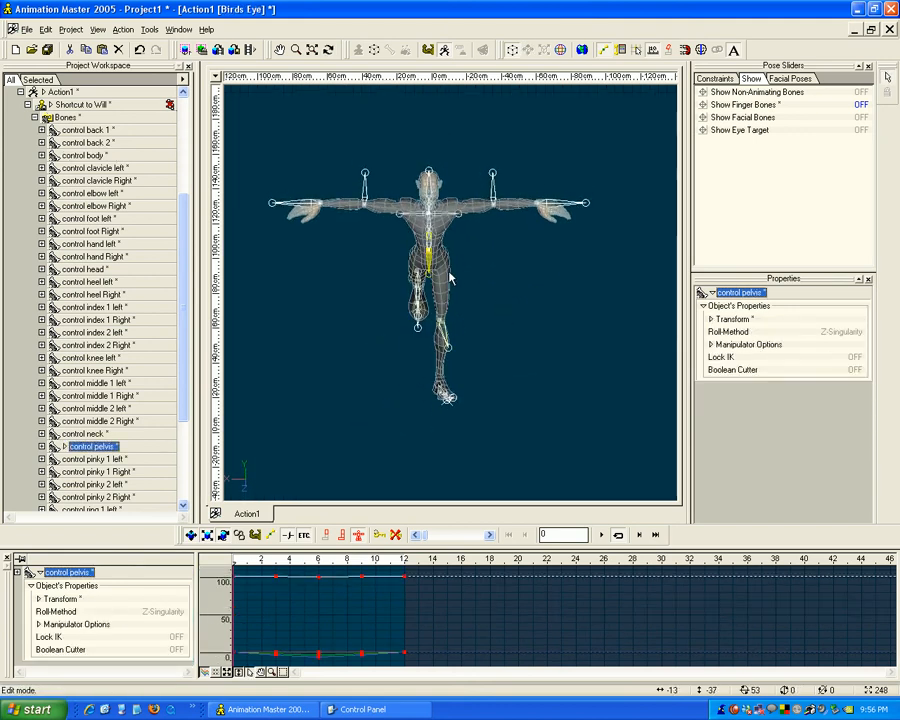
{"action": "key", "text": "t"}
{"action": "mouse_move", "coordinate": [443, 287]}
{"action": "left_mouse_down"}
{"action": "mouse_move", "coordinate": [321, 275]}
{"action": "mouse_move", "coordinate": [456, 285]}
{"action": "left_mouse_up"}
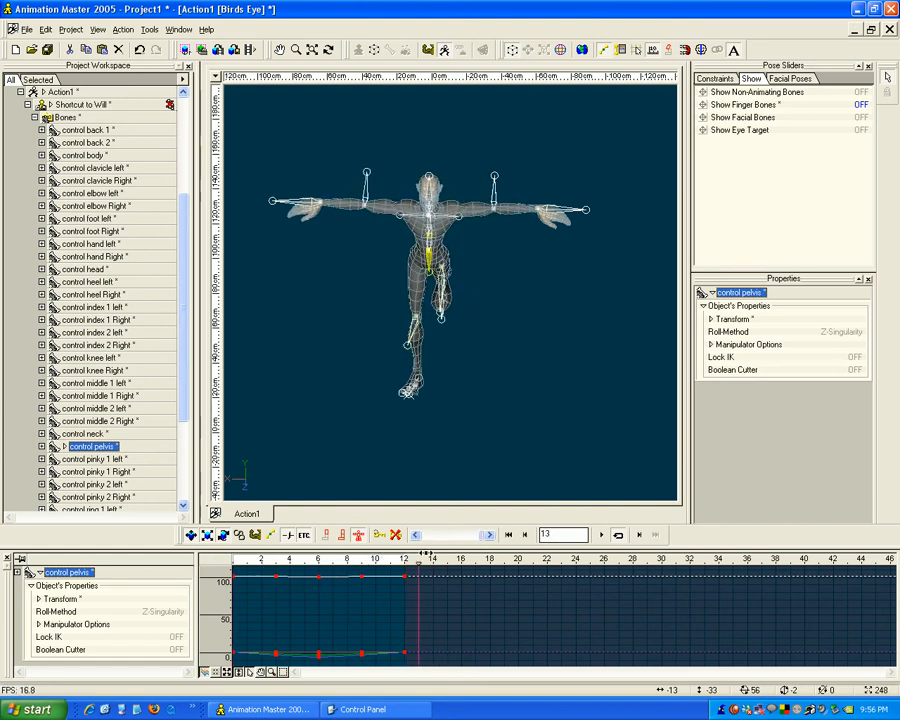
{"action": "mouse_move", "coordinate": [233, 562]}
{"action": "left_mouse_down"}
{"action": "mouse_move", "coordinate": [375, 560]}
{"action": "mouse_move", "coordinate": [229, 562]}
{"action": "left_mouse_up"}
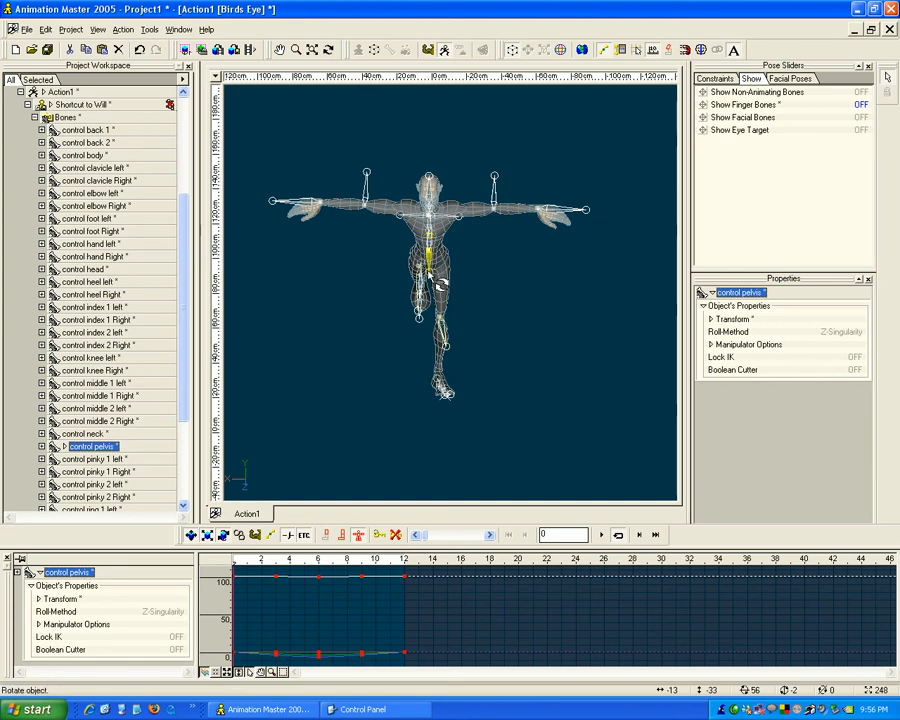
At frame 0, turn the pelvis control slightly and rotate the left knee control 15° about Y.
{"action": "scroll", "coordinate": [430, 276], "scroll_direction": "up", "scroll_amount": 5}
{"action": "mouse_move", "coordinate": [428, 212]}
{"action": "left_mouse_down"}
{"action": "mouse_move", "coordinate": [442, 212]}
{"action": "mouse_move", "coordinate": [434, 212]}
{"action": "left_mouse_up"}
{"action": "middle_click_drag", "start_coordinate": [441, 367], "coordinate": [442, 231]}
{"action": "mouse_move", "coordinate": [453, 333]}
{"action": "left_mouse_down"}
{"action": "mouse_move", "coordinate": [474, 339]}
{"action": "mouse_move", "coordinate": [461, 334]}
{"action": "left_mouse_up"}
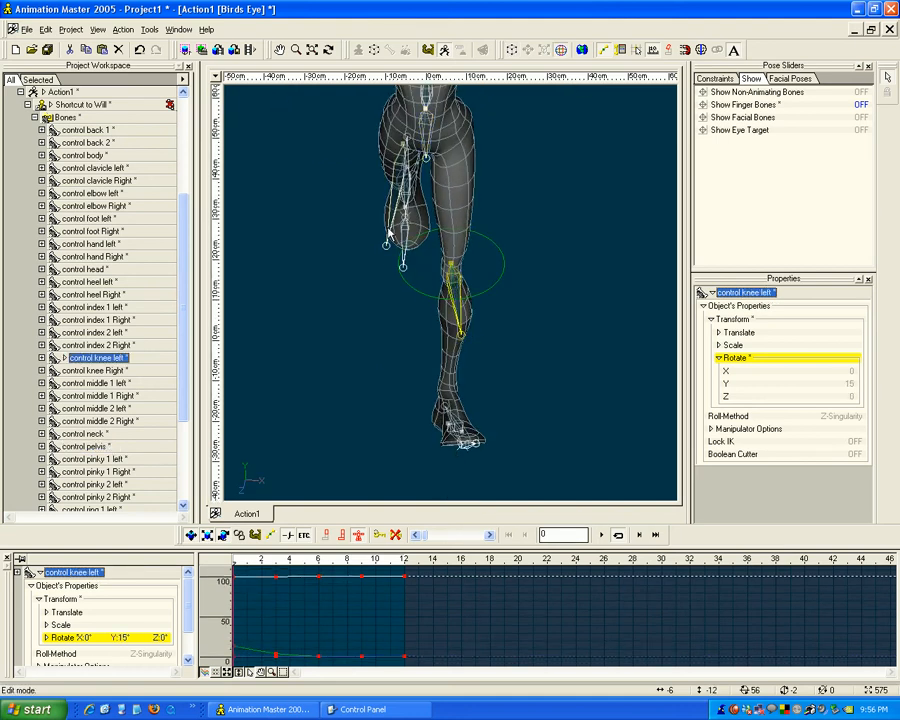
Examine the twisted pelvis, knees and lower spine at frame 0 from several close and orbited angles.
{"action": "left_click", "coordinate": [386, 247]}
{"action": "middle_click_drag", "start_coordinate": [426, 246], "coordinate": [427, 315]}
{"action": "left_click", "coordinate": [411, 261]}
{"action": "key", "text": "t"}
{"action": "left_click_drag", "start_coordinate": [460, 257], "coordinate": [444, 209]}
{"action": "key", "text": "Escape"}
{"action": "key", "text": "2"}
{"action": "key", "text": "t"}
{"action": "key", "text": "Escape"}
{"action": "key", "text": "t"}
{"action": "middle_click_drag", "start_coordinate": [444, 209], "coordinate": [492, 330]}
{"action": "scroll", "coordinate": [439, 247], "scroll_direction": "up", "scroll_amount": 4}
{"action": "key", "text": "t"}
{"action": "left_click_drag", "start_coordinate": [492, 330], "coordinate": [433, 290]}
{"action": "key", "text": "Escape"}
Twist the upper back (control back 2) to about 13.56° about Z at frame 0 and view the pose from above.
{"action": "left_click", "coordinate": [422, 257]}
{"action": "key", "text": "t"}
{"action": "left_click", "coordinate": [424, 197]}
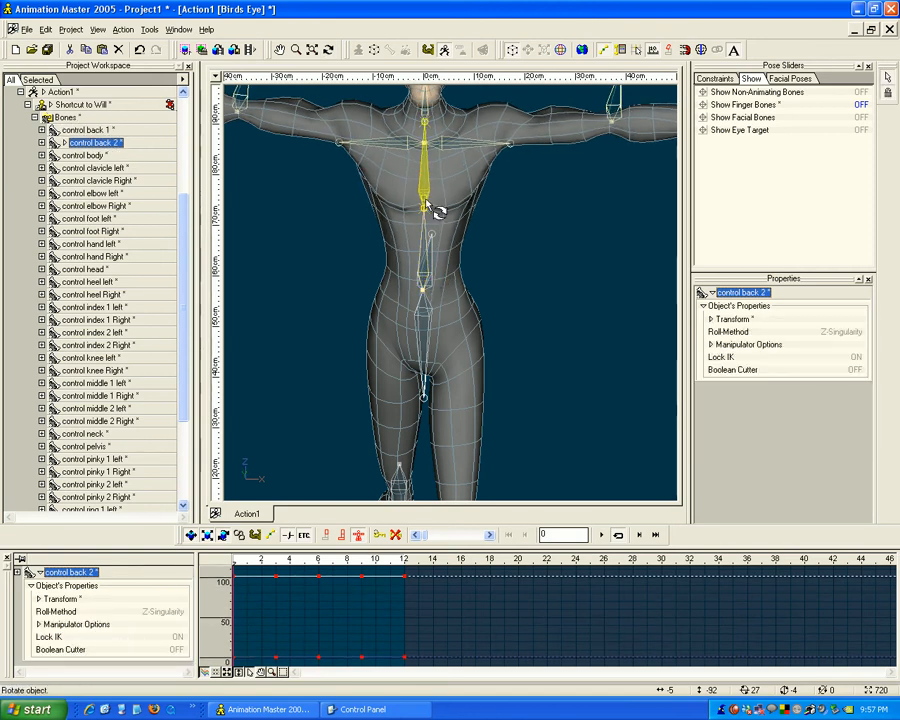
{"action": "left_click_drag", "start_coordinate": [430, 205], "coordinate": [455, 321]}
{"action": "key", "text": "m"}
{"action": "key", "text": "z"}
{"action": "key", "text": "t"}
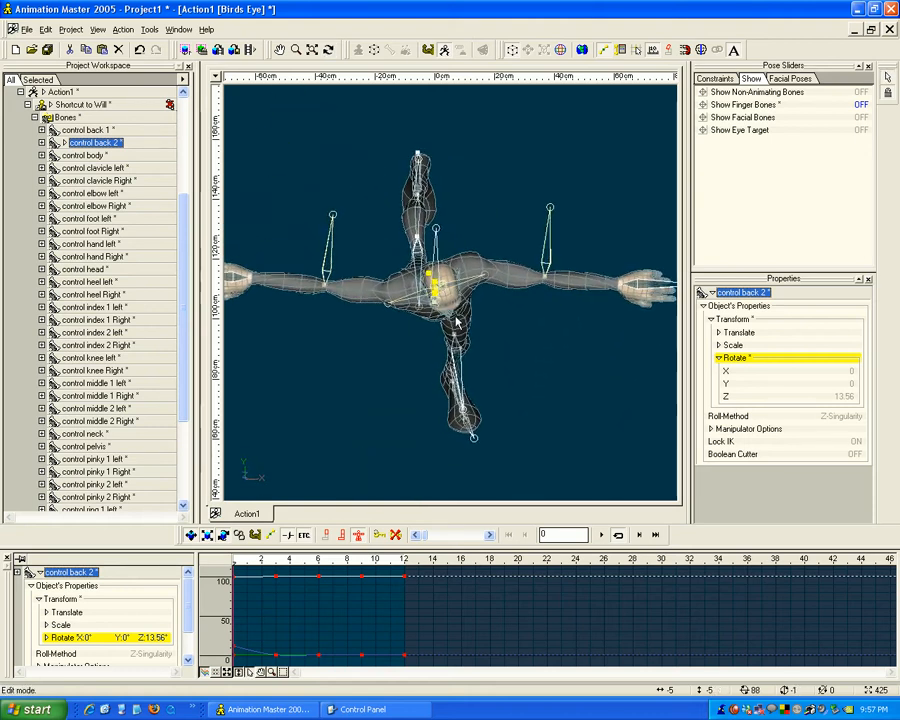
{"action": "left_click_drag", "start_coordinate": [375, 303], "coordinate": [527, 270]}
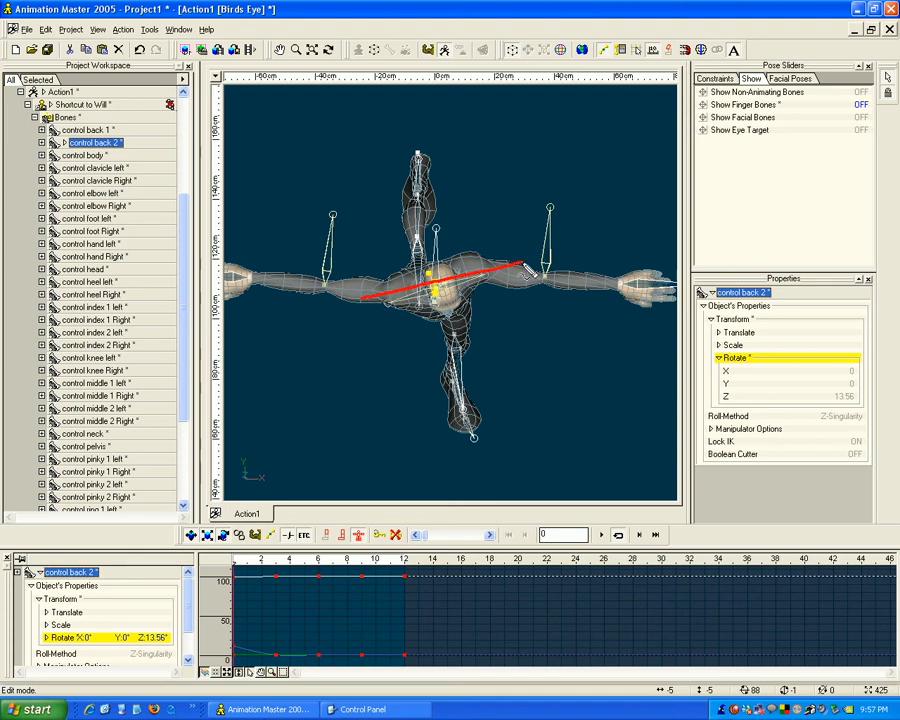
{"action": "left_click_drag", "start_coordinate": [378, 271], "coordinate": [503, 320]}
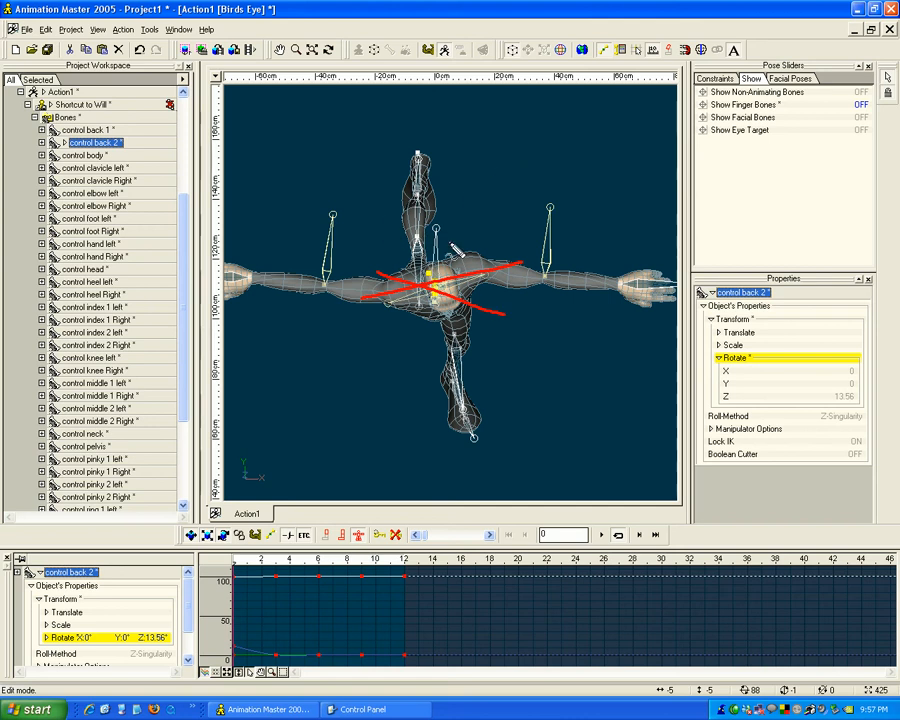
{"action": "key", "text": "Escape"}
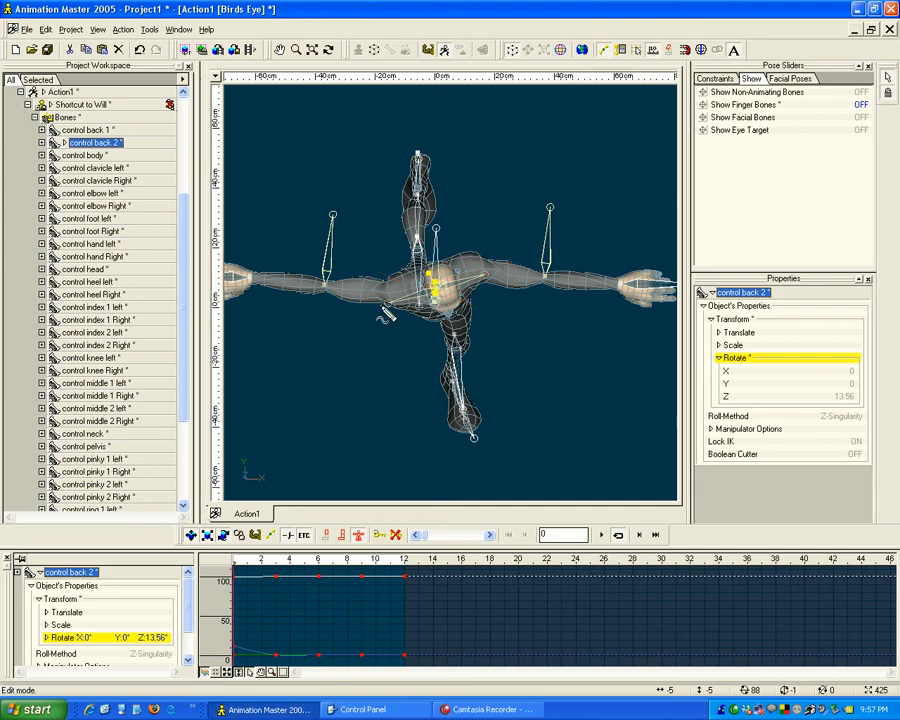
{"action": "left_click_drag", "start_coordinate": [421, 294], "coordinate": [510, 259]}
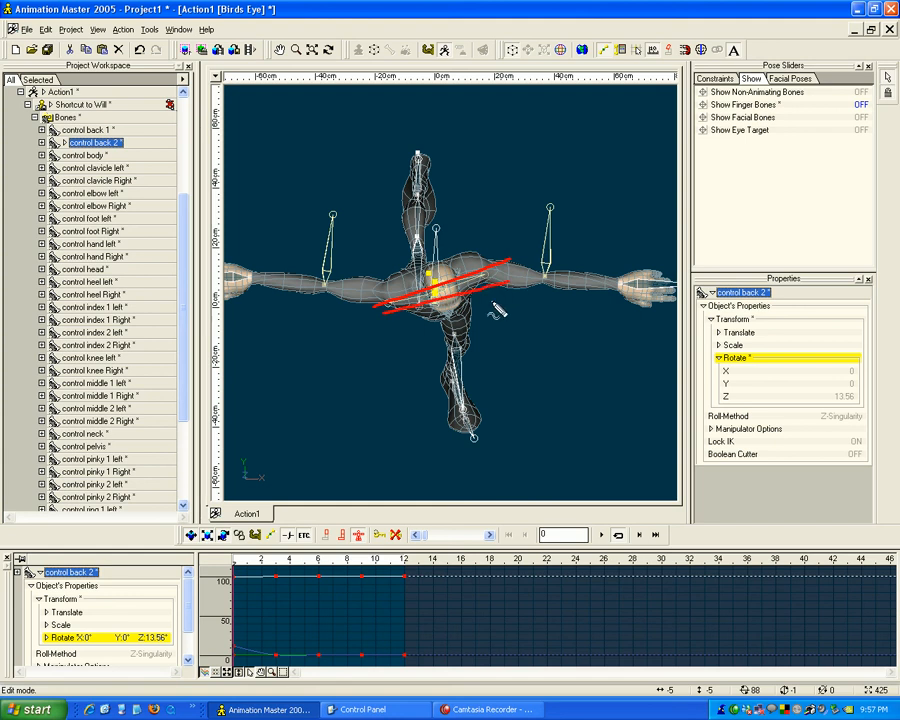
{"action": "left_click_drag", "start_coordinate": [380, 262], "coordinate": [519, 298]}
{"action": "left_click_drag", "start_coordinate": [396, 284], "coordinate": [497, 315]}
{"action": "key", "text": "Escape"}
{"action": "left_click_drag", "start_coordinate": [363, 300], "coordinate": [501, 266]}
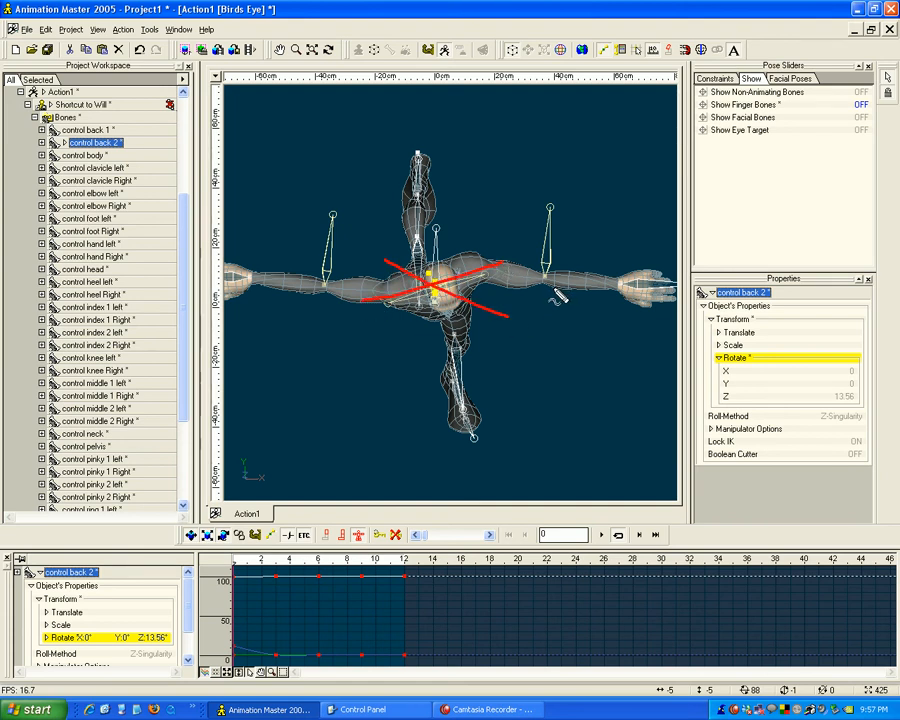
{"action": "key", "text": "Escape"}
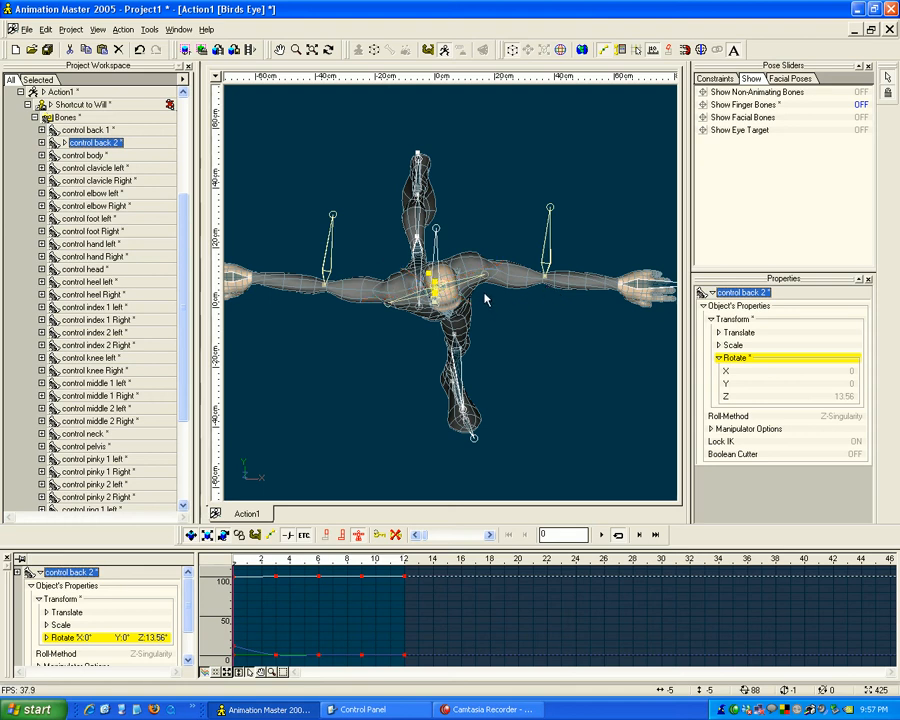
Counter-rotate the neck control at frame 0 to about -4.98° in Y and -4.95° in Z.
{"action": "key", "text": "1"}
{"action": "scroll", "coordinate": [460, 282], "scroll_direction": "up", "scroll_amount": 3}
{"action": "middle_click_drag", "start_coordinate": [451, 181], "coordinate": [500, 268]}
{"action": "scroll", "coordinate": [492, 257], "scroll_direction": "down", "scroll_amount": 2}
{"action": "key", "text": "t"}
{"action": "left_click_drag", "start_coordinate": [504, 256], "coordinate": [474, 261]}
{"action": "middle_click_drag", "start_coordinate": [474, 261], "coordinate": [474, 284]}
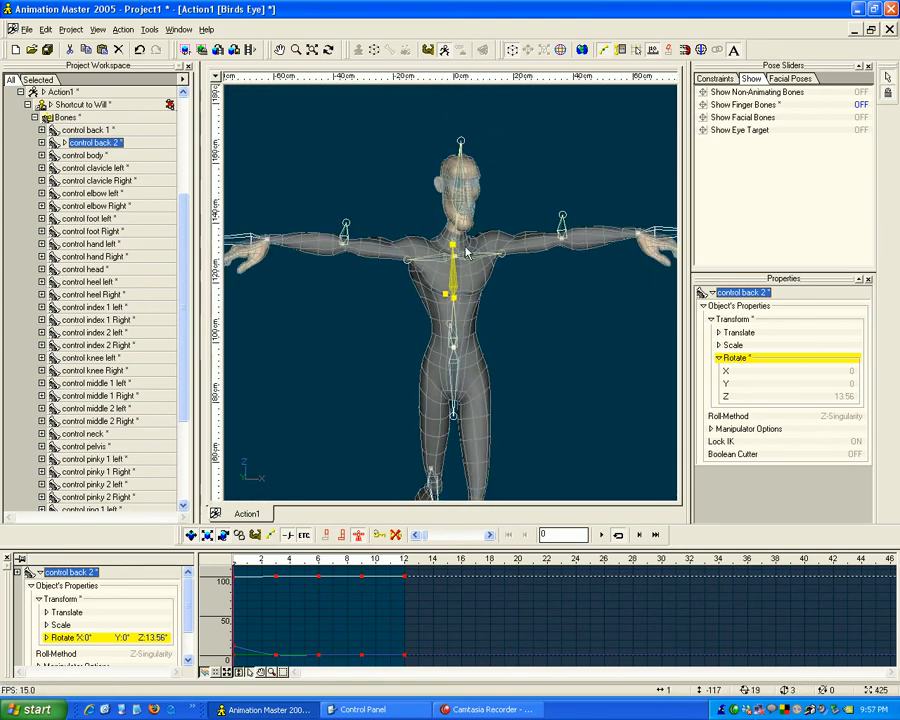
{"action": "left_click", "coordinate": [451, 237]}
{"action": "key", "text": "t"}
{"action": "mouse_move", "coordinate": [474, 260]}
{"action": "left_mouse_down"}
{"action": "mouse_move", "coordinate": [462, 262]}
{"action": "mouse_move", "coordinate": [466, 250]}
{"action": "left_mouse_up"}
{"action": "key", "text": "r"}
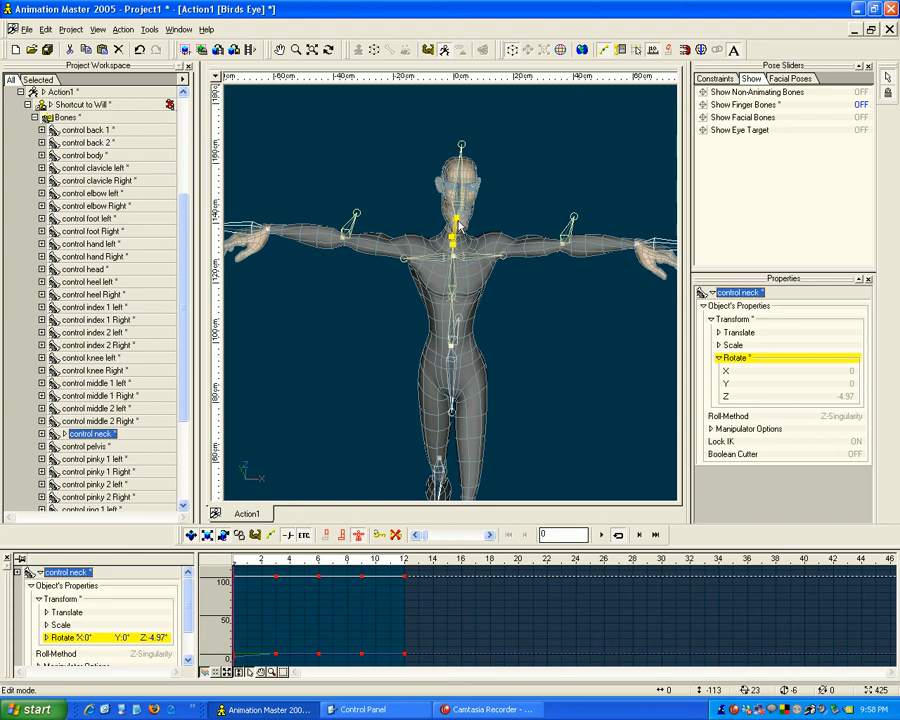
{"action": "key", "text": "r"}
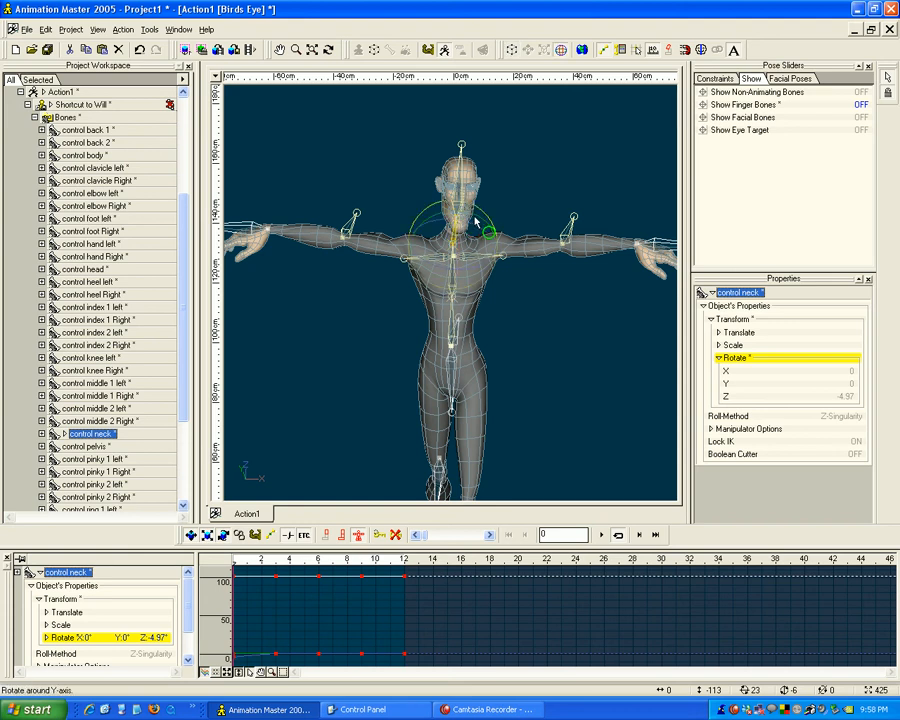
{"action": "left_click_drag", "start_coordinate": [476, 217], "coordinate": [472, 219]}
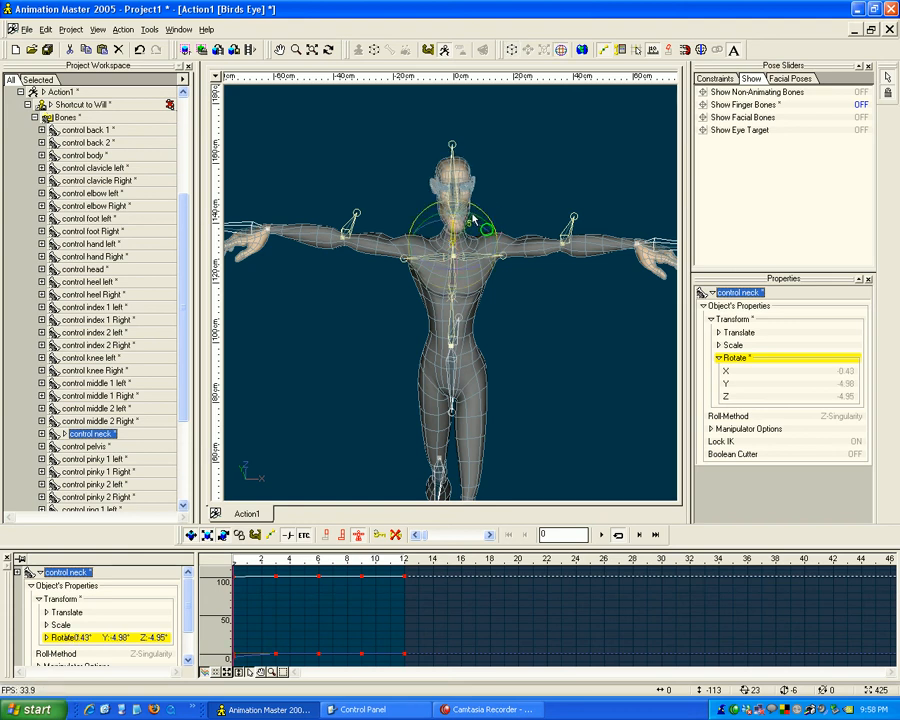
Rotate the head control to about -11.58° about Z at frame 0 so the face looks straight ahead.
{"action": "left_click", "coordinate": [458, 222]}
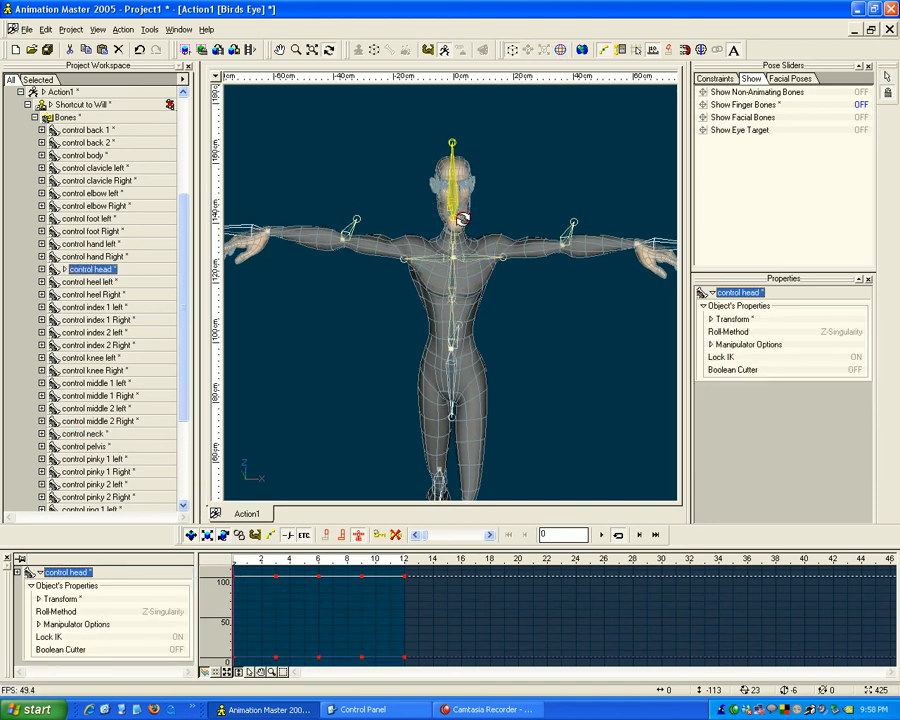
{"action": "left_click_drag", "start_coordinate": [458, 226], "coordinate": [465, 230]}
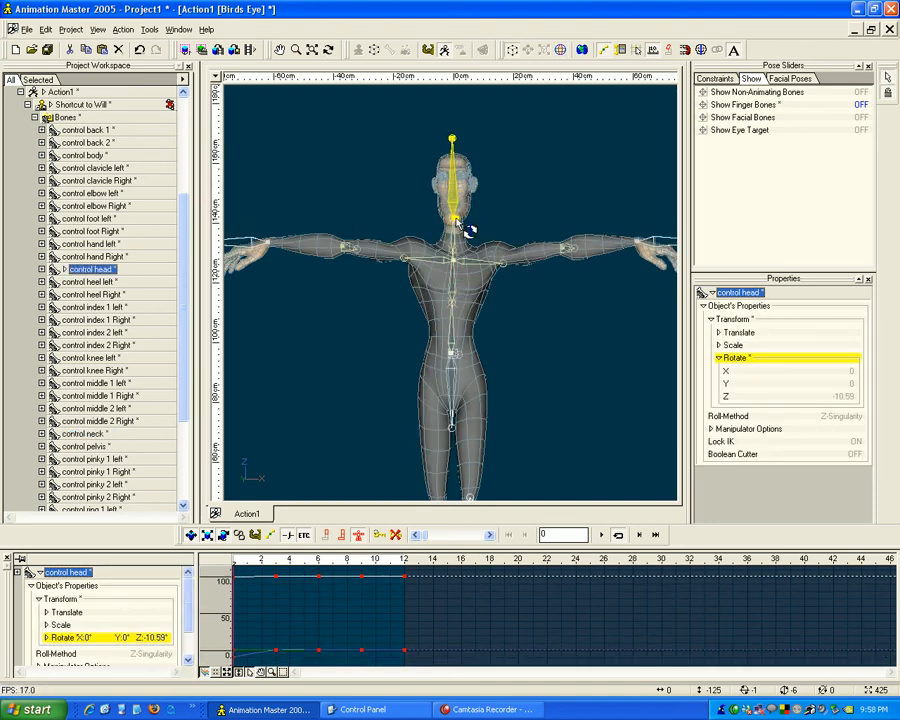
{"action": "key", "text": "1"}
{"action": "scroll", "coordinate": [466, 203], "scroll_direction": "up", "scroll_amount": 5}
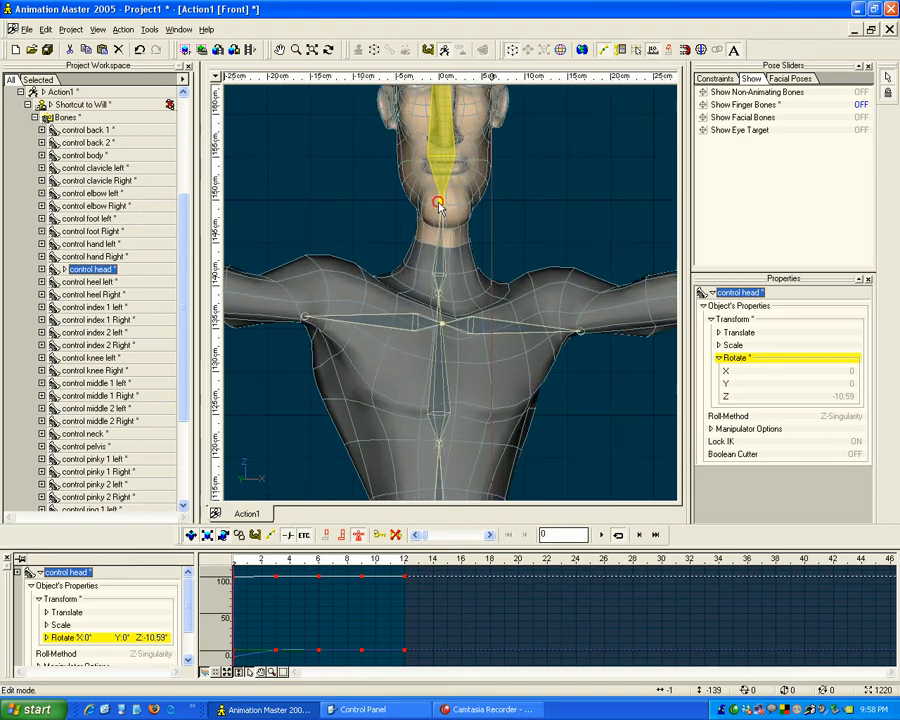
{"action": "key", "text": "Escape"}
{"action": "left_click", "coordinate": [441, 188]}
{"action": "left_click", "coordinate": [442, 203]}
{"action": "left_click_drag", "start_coordinate": [442, 203], "coordinate": [444, 206]}
Examine the head and torso pose from the side and from several orbited full-body angles.
{"action": "key", "text": "KP_6"}
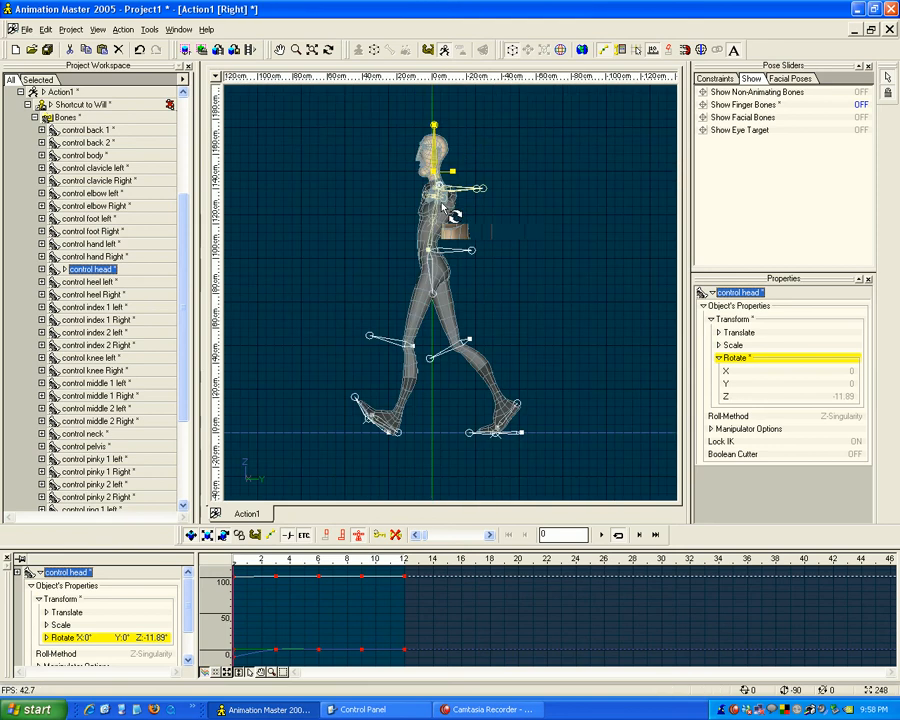
{"action": "scroll", "coordinate": [453, 268], "scroll_direction": "up", "scroll_amount": 4}
{"action": "middle_click_drag", "start_coordinate": [452, 172], "coordinate": [500, 301]}
{"action": "scroll", "coordinate": [500, 301], "scroll_direction": "up", "scroll_amount": 3}
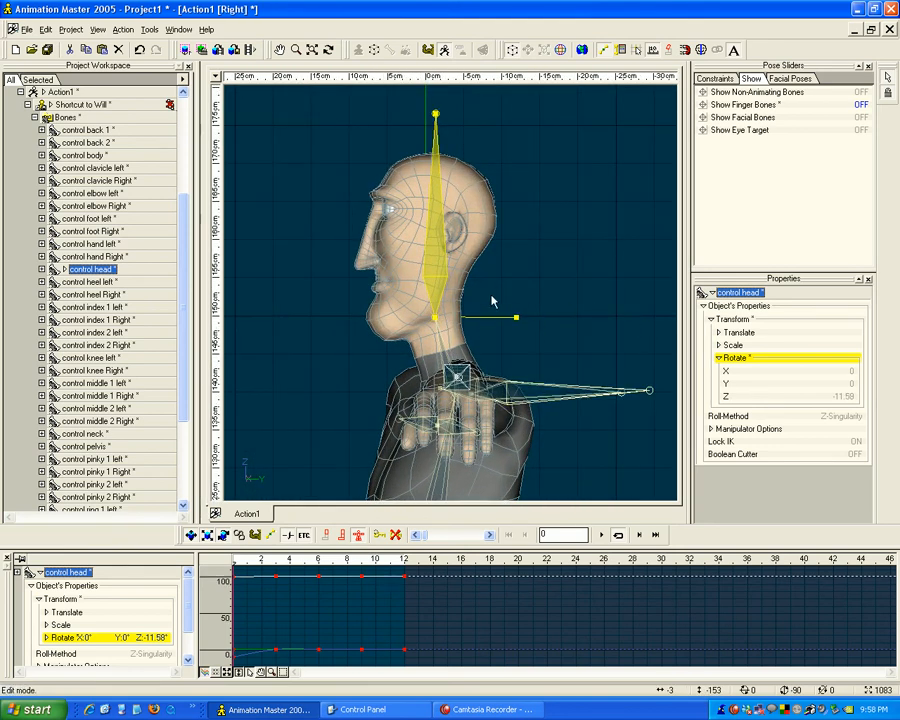
{"action": "scroll", "coordinate": [482, 287], "scroll_direction": "down", "scroll_amount": 3}
{"action": "key", "text": "t"}
{"action": "left_click_drag", "start_coordinate": [486, 292], "coordinate": [504, 283]}
{"action": "key", "text": "m"}
{"action": "scroll", "coordinate": [478, 263], "scroll_direction": "down", "scroll_amount": 4}
{"action": "key", "text": "t"}
{"action": "left_click_drag", "start_coordinate": [490, 334], "coordinate": [510, 269]}
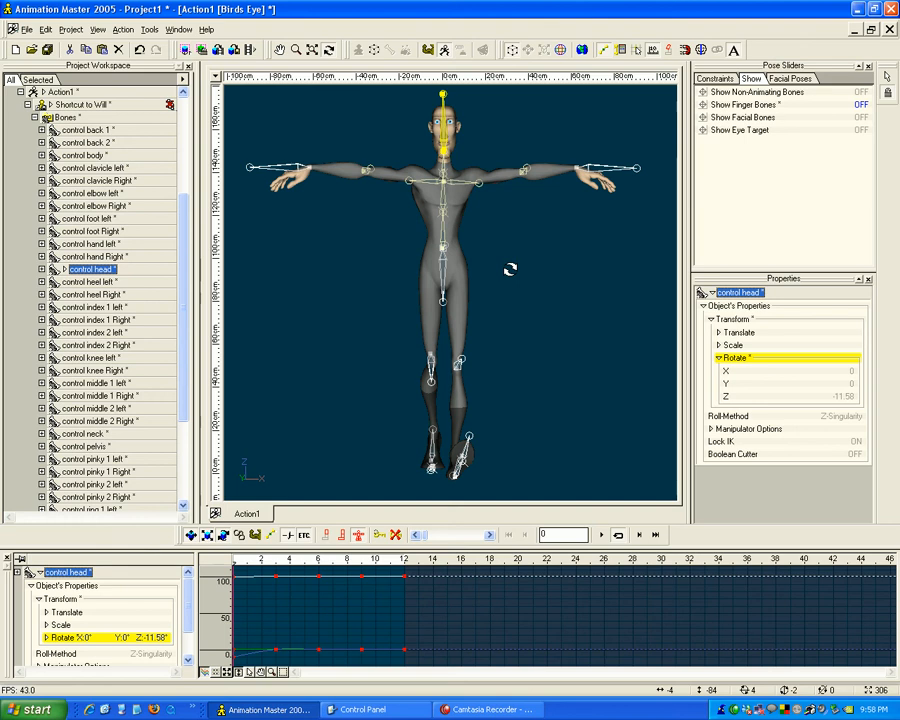
{"action": "key", "text": "t"}
{"action": "left_click_drag", "start_coordinate": [523, 220], "coordinate": [490, 255]}
{"action": "key", "text": "t"}
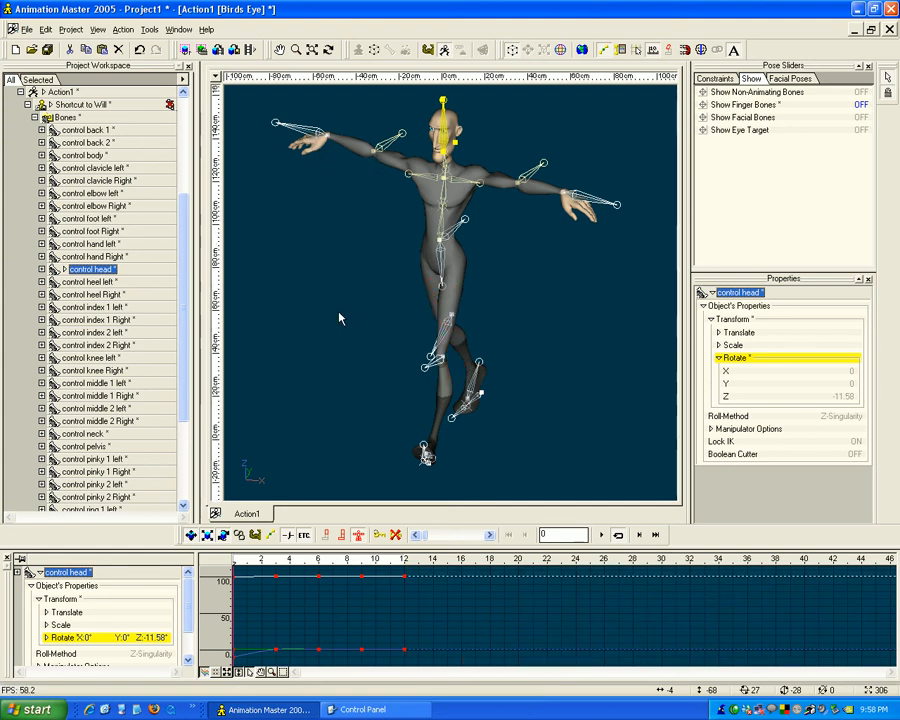
Swing the right hand control forward to about Y -47.45 cm and Z -54.02 cm, rotating it to about 121.96° in X.
{"action": "left_click", "coordinate": [316, 134]}
{"action": "key", "text": "t"}
{"action": "left_click_drag", "start_coordinate": [362, 291], "coordinate": [404, 278]}
{"action": "left_click_drag", "start_coordinate": [328, 136], "coordinate": [369, 217]}
{"action": "key", "text": "5"}
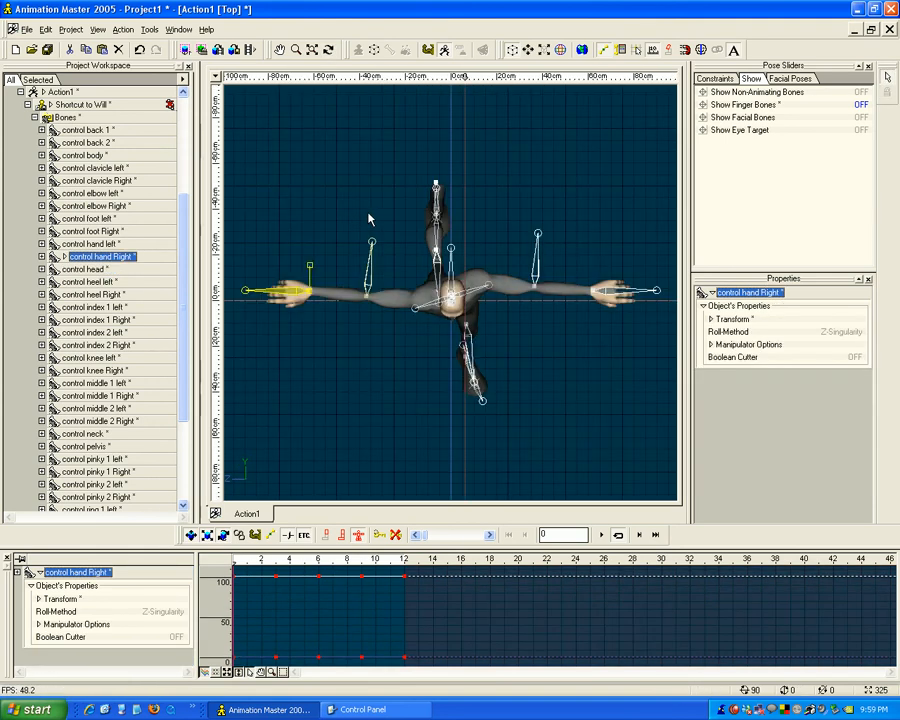
{"action": "left_click_drag", "start_coordinate": [321, 306], "coordinate": [512, 398]}
{"action": "key", "text": "r"}
{"action": "key", "text": "t"}
{"action": "key", "text": "m"}
{"action": "left_click_drag", "start_coordinate": [512, 398], "coordinate": [581, 271]}
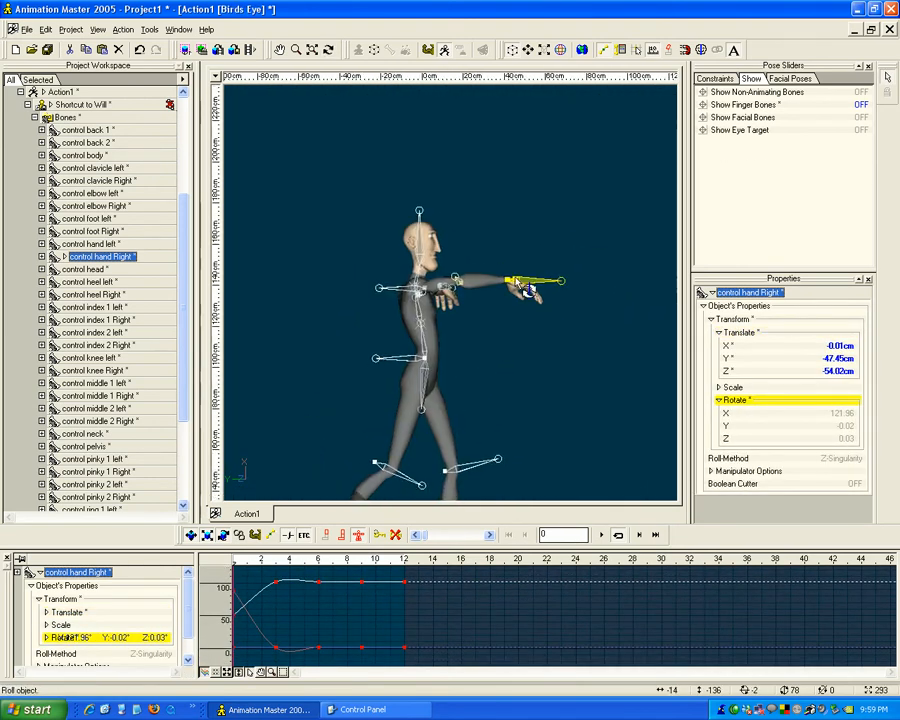
Lower the right hand control in front of the right hip and adjust its rotation to follow the forward arm swing.
{"action": "key", "text": "3"}
{"action": "key", "text": "n"}
{"action": "left_click_drag", "start_coordinate": [538, 190], "coordinate": [476, 283]}
{"action": "key", "text": "r"}
{"action": "key", "text": "t"}
{"action": "key", "text": "t"}
{"action": "key", "text": "m"}
{"action": "left_click_drag", "start_coordinate": [586, 241], "coordinate": [527, 260]}
Lower the left hand control beside the left hip and rotate it to about 78.66° in Y so the hand points down.
{"action": "left_click", "coordinate": [540, 222]}
{"action": "key", "text": "t"}
{"action": "key", "text": "1"}
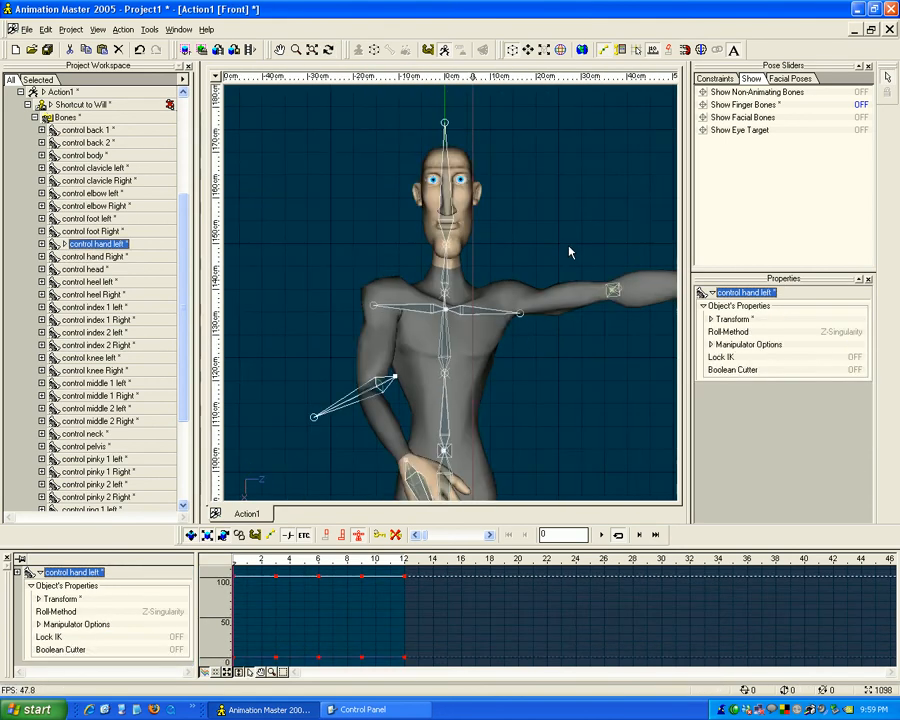
{"action": "left_click_drag", "start_coordinate": [545, 230], "coordinate": [452, 319]}
{"action": "left_click_drag", "start_coordinate": [452, 388], "coordinate": [446, 337]}
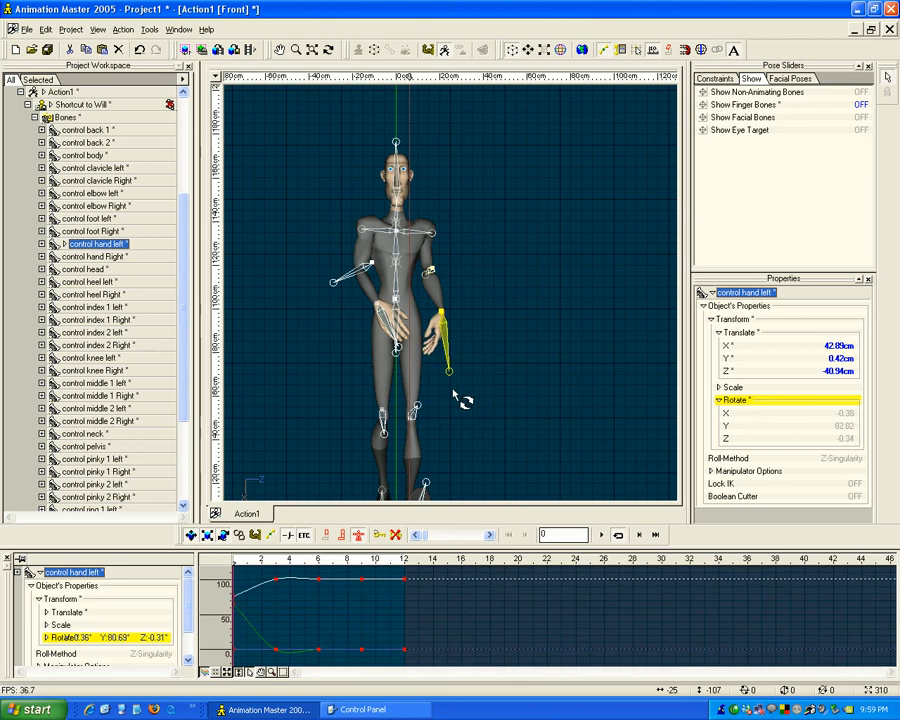
Rotate the left elbow control to about -25° in Y and move the left hand to about X 47.69 cm, Y 18.45 cm.
{"action": "left_click", "coordinate": [426, 278]}
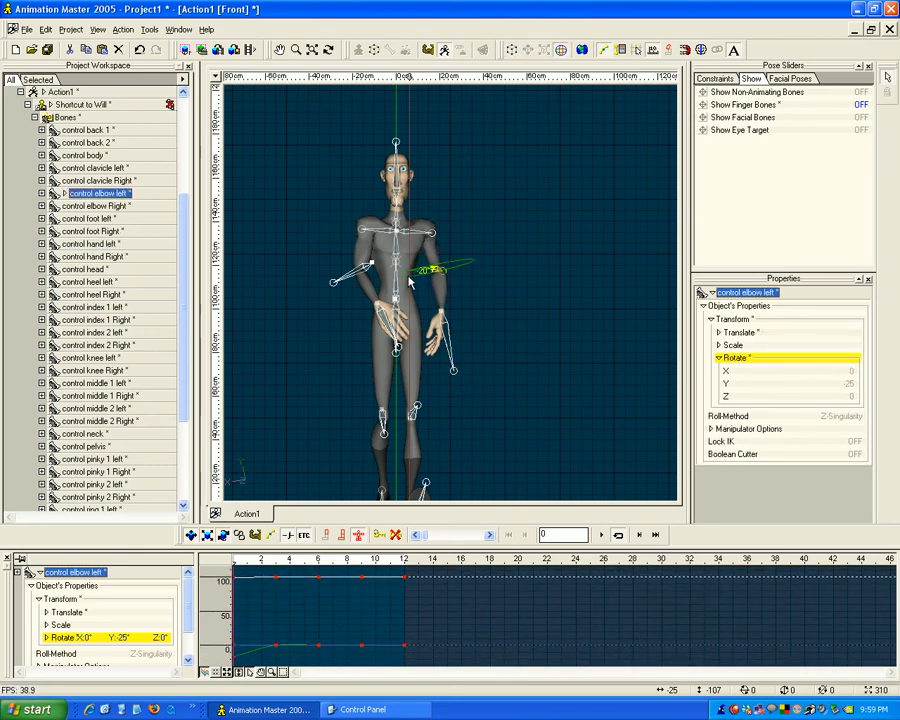
{"action": "left_click", "coordinate": [443, 324]}
{"action": "left_click_drag", "start_coordinate": [443, 314], "coordinate": [490, 315]}
{"action": "key", "text": "t"}
{"action": "key", "text": "t"}
{"action": "scroll", "coordinate": [496, 305], "scroll_direction": "up", "scroll_amount": 2}
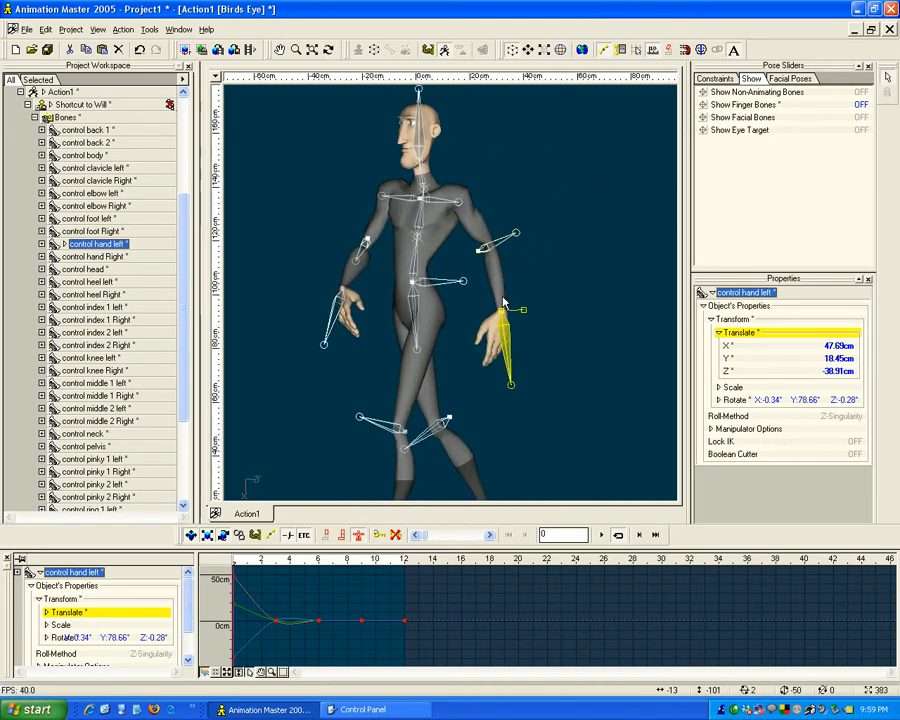
Tilt the left hand control at the wrist to about X -21.25°, Y 78.44° and Z -0.81°.
{"action": "key", "text": "t"}
{"action": "left_click_drag", "start_coordinate": [451, 236], "coordinate": [415, 295]}
{"action": "key", "text": "t"}
{"action": "key", "text": "t"}
{"action": "scroll", "coordinate": [429, 298], "scroll_direction": "down", "scroll_amount": 3}
{"action": "key", "text": "t"}
{"action": "key", "text": "Escape"}
{"action": "key", "text": "KP_6"}
{"action": "scroll", "coordinate": [410, 292], "scroll_direction": "down", "scroll_amount": 3}
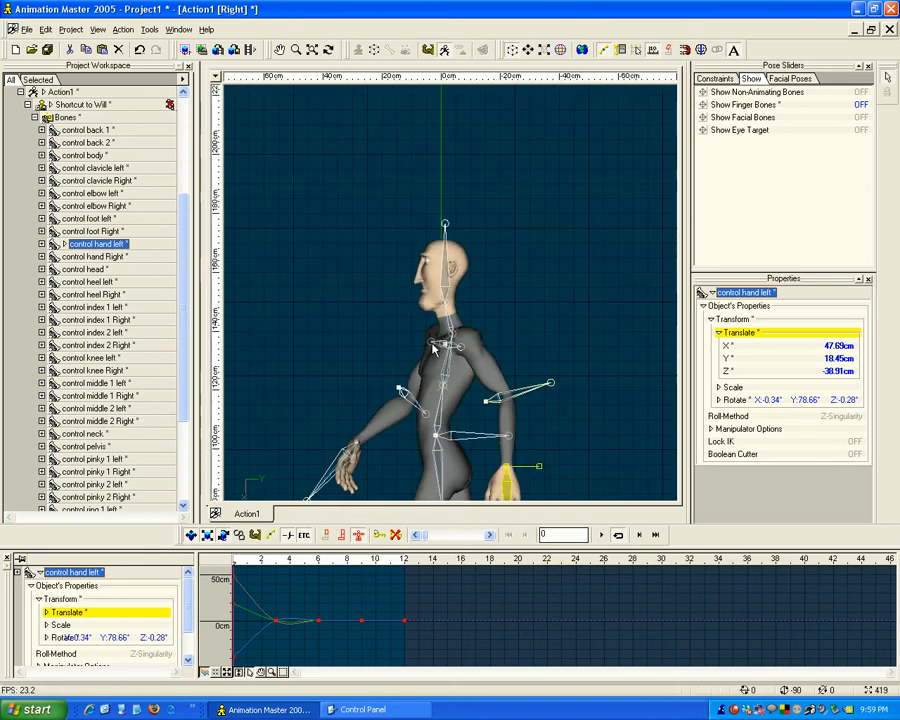
{"action": "middle_click_drag", "start_coordinate": [463, 374], "coordinate": [449, 237]}
{"action": "left_click_drag", "start_coordinate": [494, 410], "coordinate": [502, 342]}
{"action": "key", "text": "t"}
{"action": "key", "text": "Escape"}
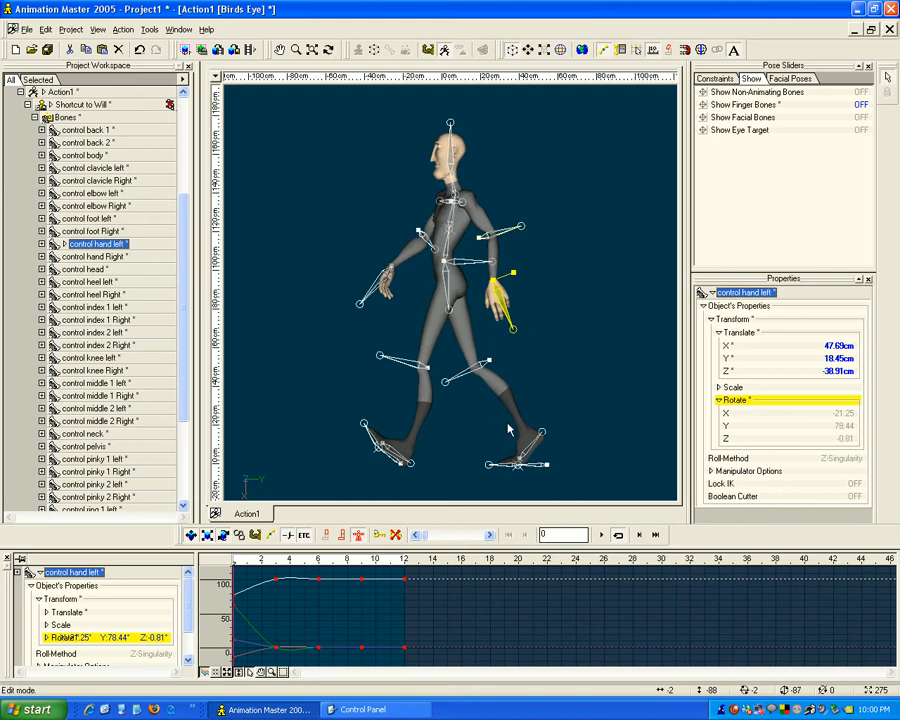
Paste the copied frame 0 pose mirrored onto frame 12 of the action.
{"action": "left_click", "coordinate": [584, 329]}
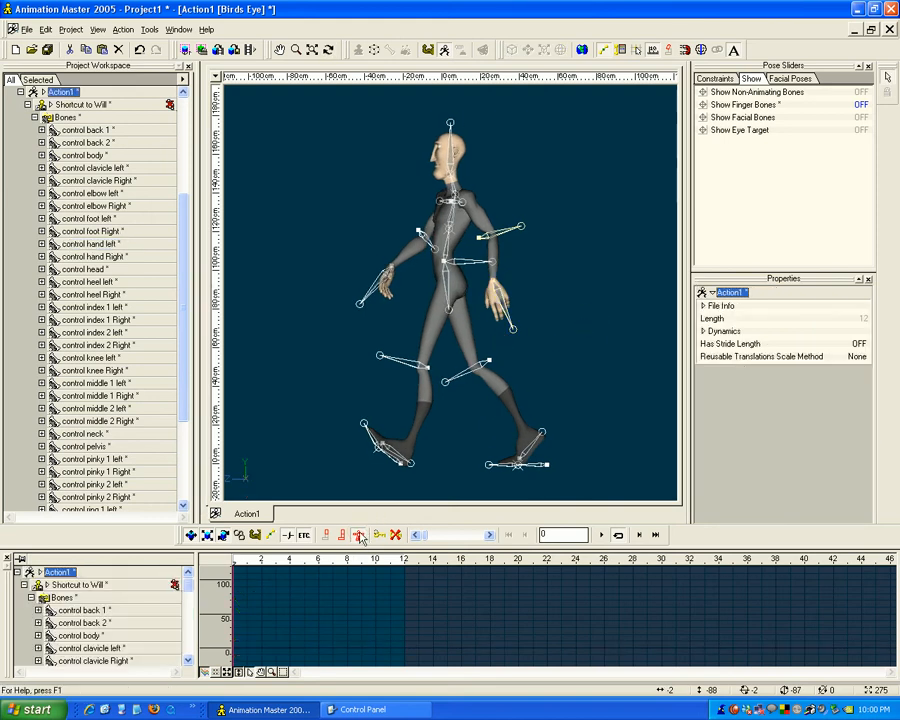
{"action": "left_click_drag", "start_coordinate": [289, 559], "coordinate": [418, 559]}
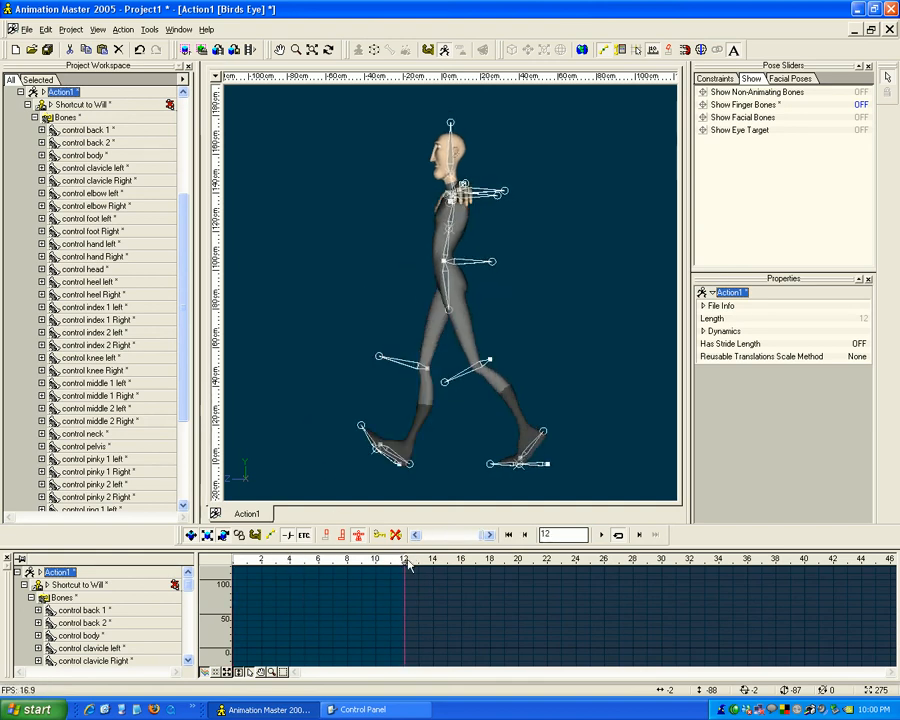
{"action": "left_click", "coordinate": [46, 29]}
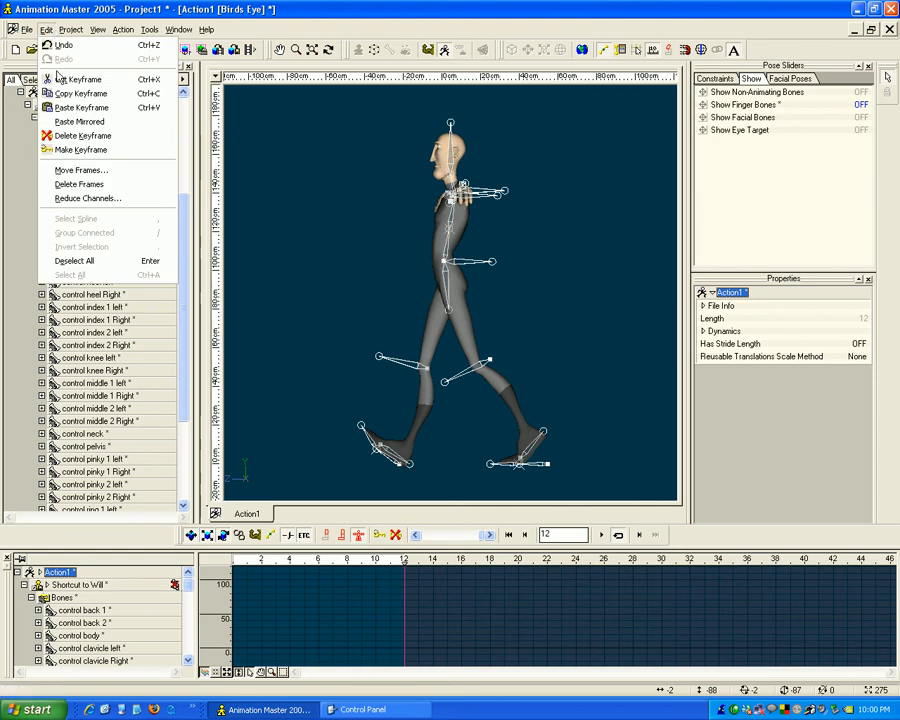
{"action": "left_click", "coordinate": [72, 122]}
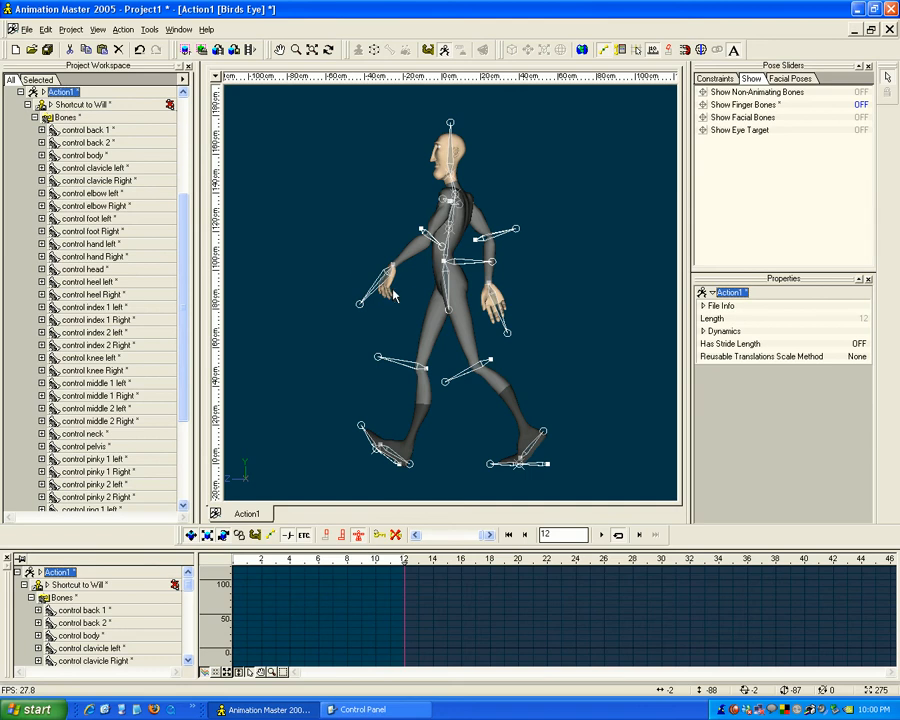
{"action": "left_click_drag", "start_coordinate": [369, 307], "coordinate": [429, 300]}
Delete the in-between keyframes of the right and left hand controls, keeping only those at frames 0 and 12.
{"action": "mouse_move", "coordinate": [402, 564]}
{"action": "left_mouse_down"}
{"action": "mouse_move", "coordinate": [234, 562]}
{"action": "mouse_move", "coordinate": [406, 562]}
{"action": "mouse_move", "coordinate": [236, 566]}
{"action": "mouse_move", "coordinate": [318, 566]}
{"action": "mouse_move", "coordinate": [236, 566]}
{"action": "mouse_move", "coordinate": [262, 565]}
{"action": "left_mouse_up"}
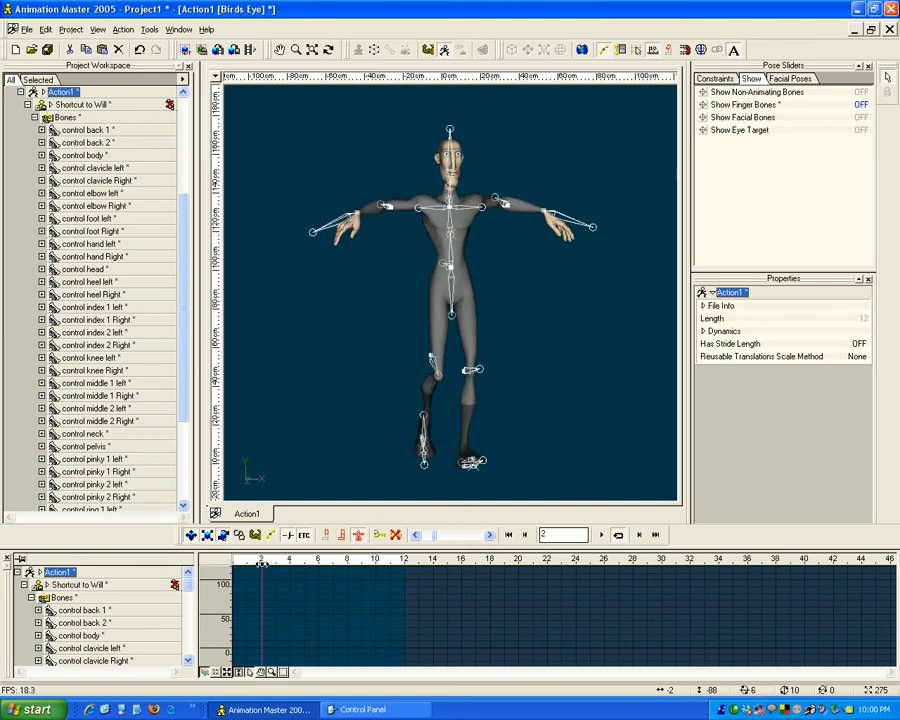
{"action": "left_click", "coordinate": [345, 218]}
{"action": "left_click_drag", "start_coordinate": [366, 660], "coordinate": [369, 657]}
{"action": "key", "text": "Delete"}
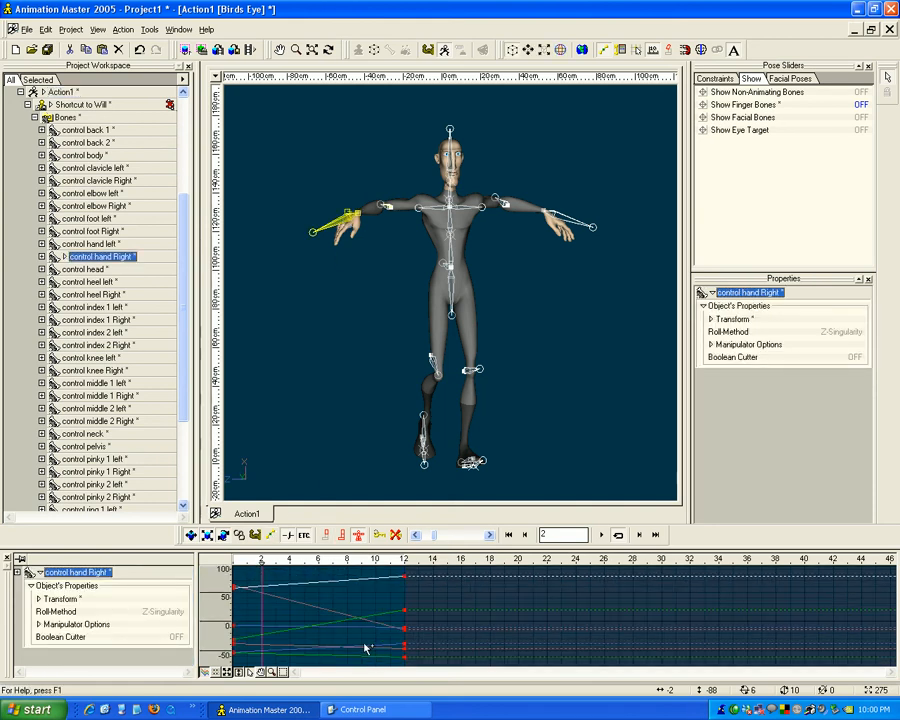
{"action": "left_click", "coordinate": [560, 235]}
{"action": "left_click", "coordinate": [322, 630]}
{"action": "left_click_drag", "start_coordinate": [381, 674], "coordinate": [376, 668]}
{"action": "key", "text": "Delete"}
At frame 6, move the left hand control outward from the hip to about X 49.72 cm, Y -6.84 cm and Z -38.16 cm.
{"action": "left_click_drag", "start_coordinate": [347, 563], "coordinate": [320, 559]}
{"action": "key", "text": "t"}
{"action": "mouse_move", "coordinate": [512, 313]}
{"action": "left_mouse_down"}
{"action": "mouse_move", "coordinate": [468, 311]}
{"action": "mouse_move", "coordinate": [500, 308]}
{"action": "left_mouse_up"}
{"action": "scroll", "coordinate": [480, 310], "scroll_direction": "up", "scroll_amount": 3}
{"action": "key", "text": "t"}
{"action": "key", "text": "KP_2"}
{"action": "key", "text": "m"}
{"action": "scroll", "coordinate": [442, 279], "scroll_direction": "up", "scroll_amount": 3}
{"action": "left_click_drag", "start_coordinate": [444, 312], "coordinate": [481, 317]}
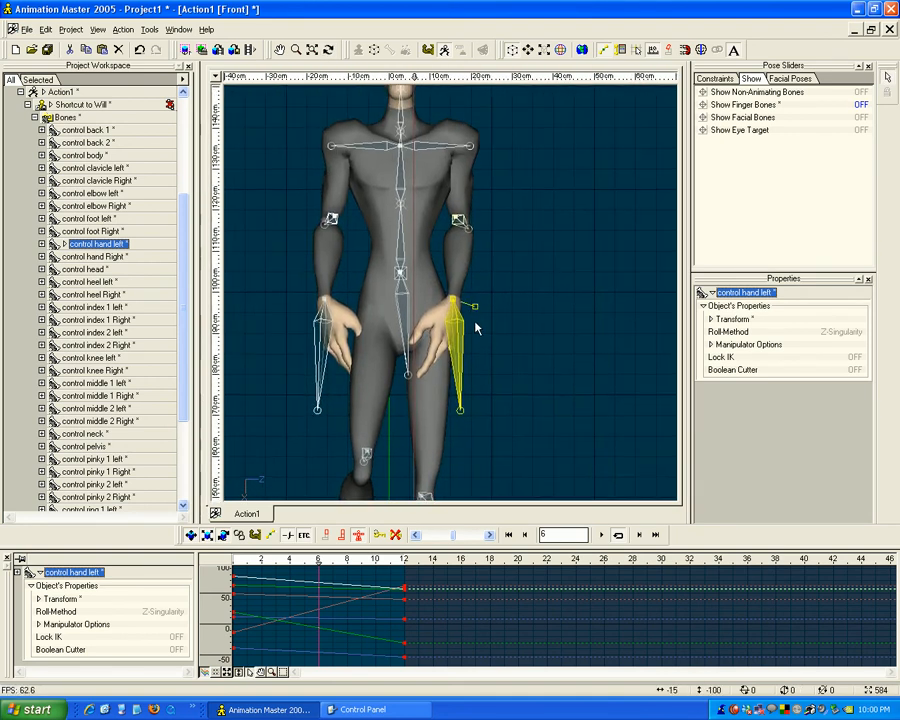
{"action": "left_click_drag", "start_coordinate": [466, 313], "coordinate": [502, 331]}
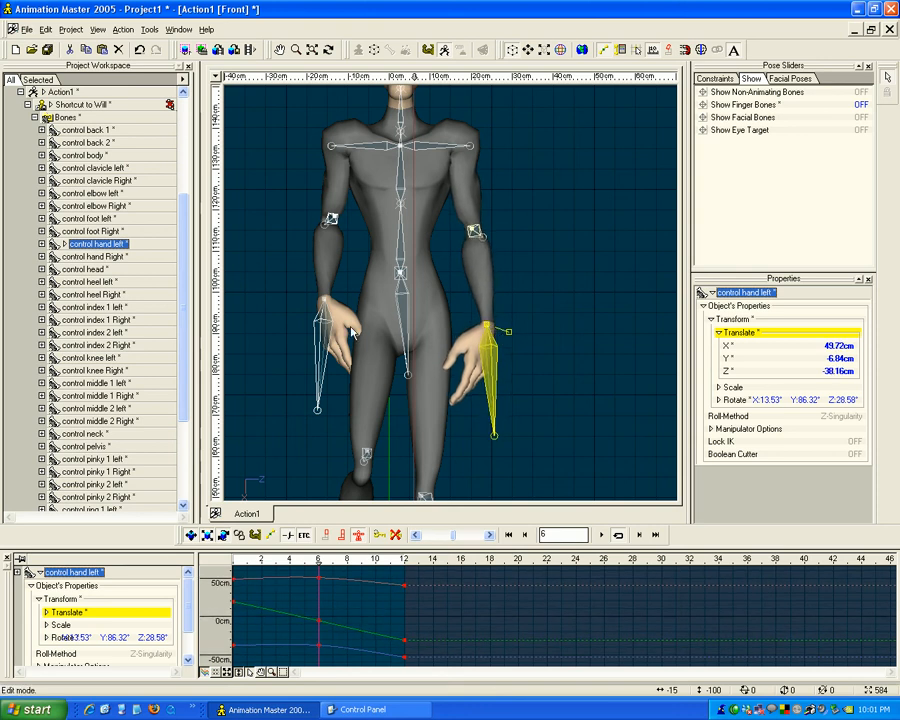
Move the right hand control to about X -47.33 cm, Y -6.79 cm, Z -42.61 cm and rotate it to about 13.51°, -69.19°, -25.24°.
{"action": "left_click", "coordinate": [319, 316]}
{"action": "mouse_move", "coordinate": [318, 312]}
{"action": "left_mouse_down"}
{"action": "mouse_move", "coordinate": [305, 316]}
{"action": "mouse_move", "coordinate": [325, 328]}
{"action": "left_mouse_up"}
{"action": "left_click_drag", "start_coordinate": [302, 428], "coordinate": [269, 420]}
{"action": "middle_click_drag", "start_coordinate": [300, 416], "coordinate": [481, 327]}
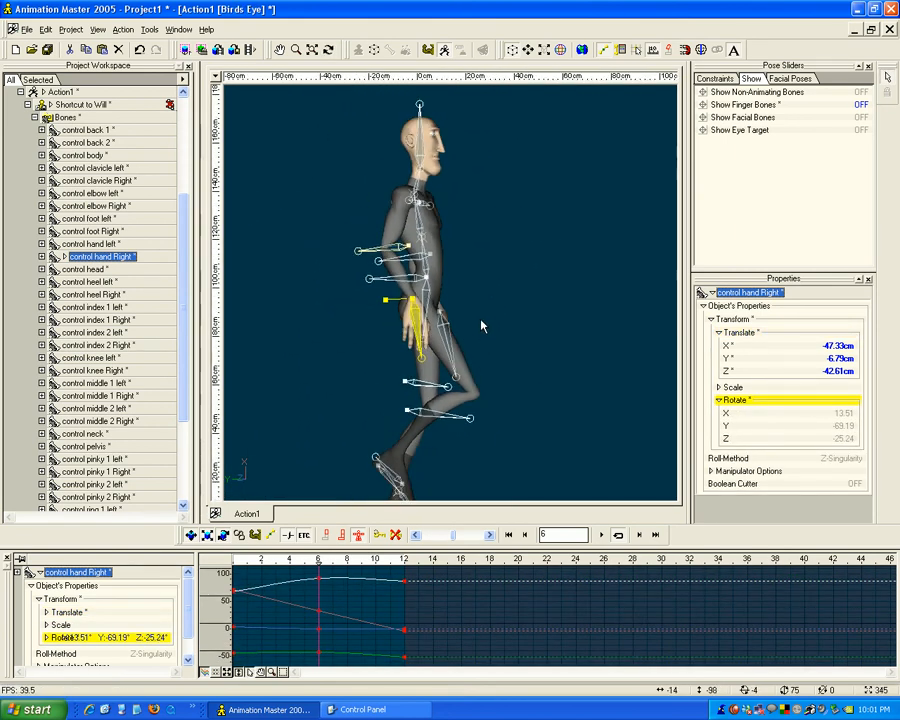
Examine the swing arcs of both hands at frame 6 from either side of the figure.
{"action": "mouse_move", "coordinate": [504, 262]}
{"action": "left_mouse_down"}
{"action": "mouse_move", "coordinate": [434, 324]}
{"action": "mouse_move", "coordinate": [399, 341]}
{"action": "left_mouse_up"}
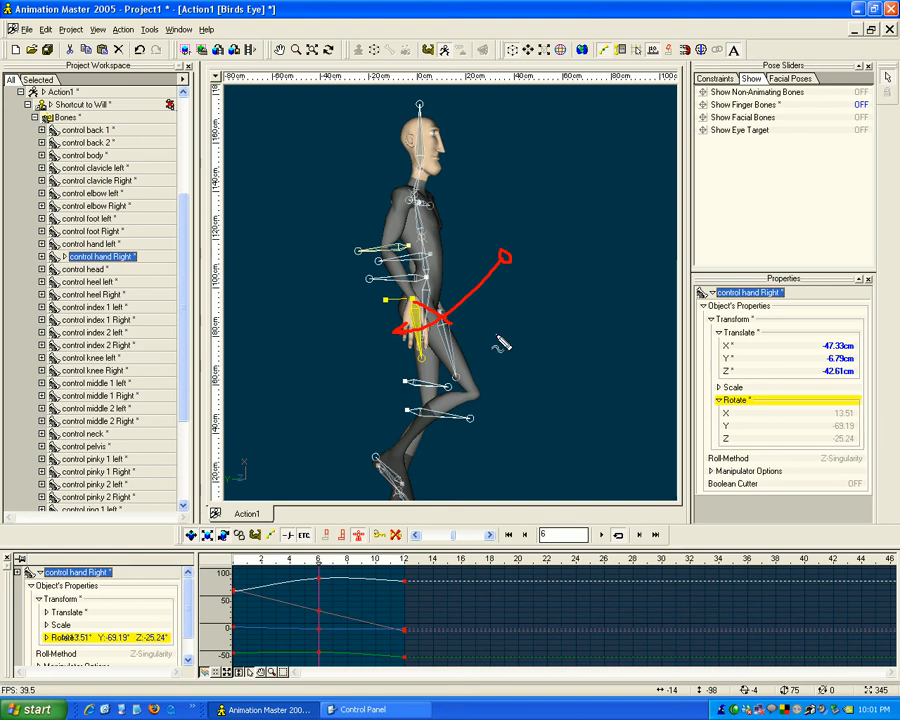
{"action": "key", "text": "Escape"}
{"action": "key", "text": "t"}
{"action": "mouse_move", "coordinate": [512, 328]}
{"action": "left_mouse_down"}
{"action": "mouse_move", "coordinate": [426, 342]}
{"action": "mouse_move", "coordinate": [405, 334]}
{"action": "left_mouse_up"}
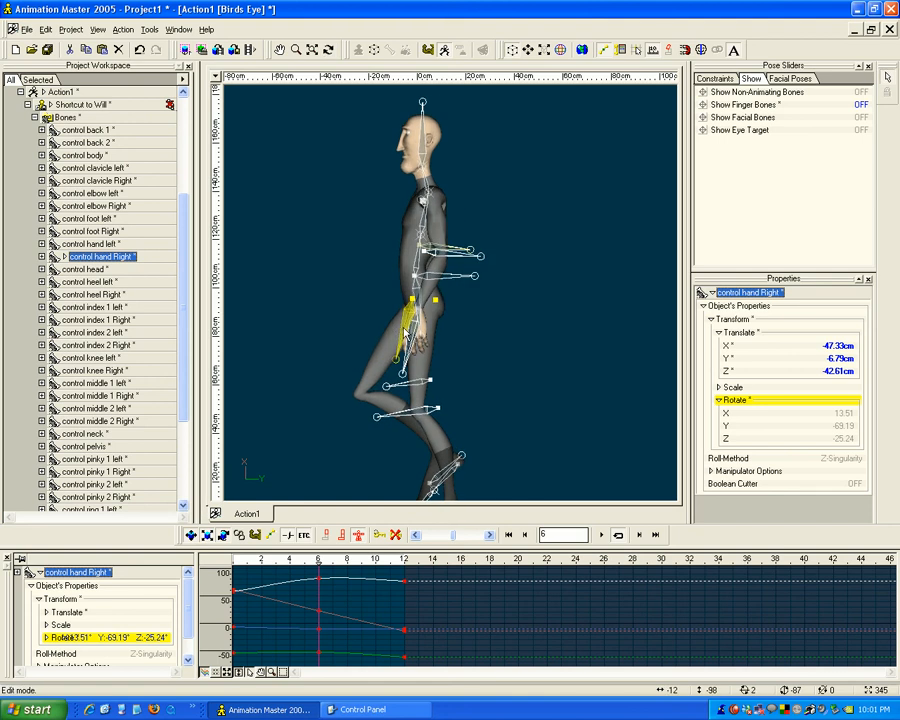
{"action": "left_click", "coordinate": [500, 314]}
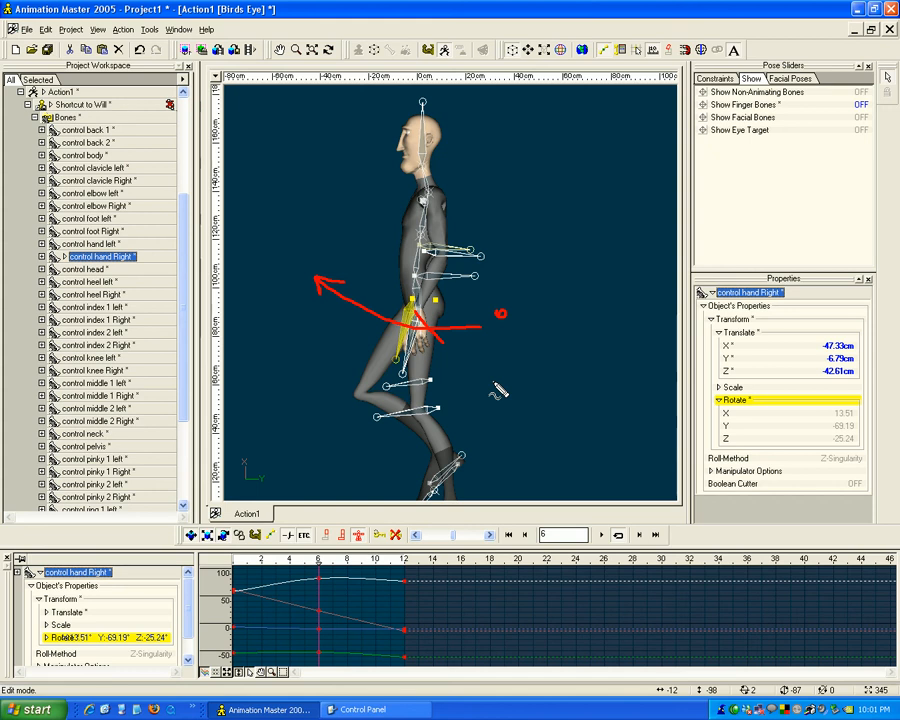
{"action": "key", "text": "Escape"}
{"action": "key", "text": "t"}
{"action": "left_click_drag", "start_coordinate": [471, 383], "coordinate": [488, 358]}
Tilt the right hand control forward and rotate the left hand control back to about X -23.55°, Y 86.05° and Z -6.13°.
{"action": "key", "text": "m"}
{"action": "key", "text": "6"}
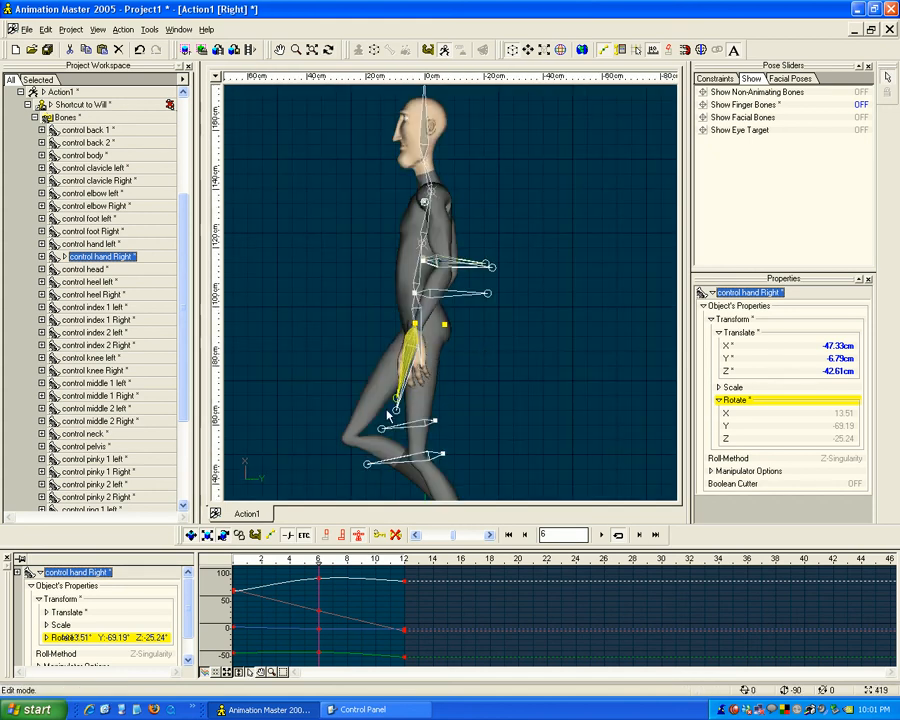
{"action": "left_click_drag", "start_coordinate": [396, 403], "coordinate": [450, 385]}
{"action": "left_click", "coordinate": [427, 420]}
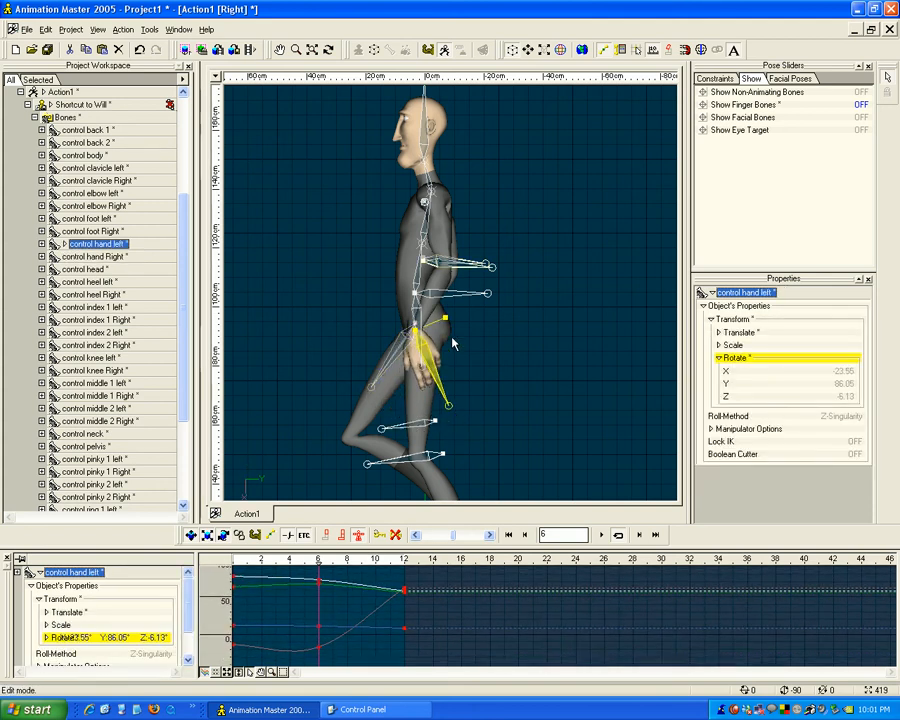
Roll the left hand control and bring its tip forward, to about X -5.49°, Y 86.45° and Z 63.86°.
{"action": "left_click_drag", "start_coordinate": [446, 318], "coordinate": [434, 346]}
{"action": "key", "text": "t"}
{"action": "key", "text": "t"}
{"action": "left_click_drag", "start_coordinate": [436, 346], "coordinate": [438, 296]}
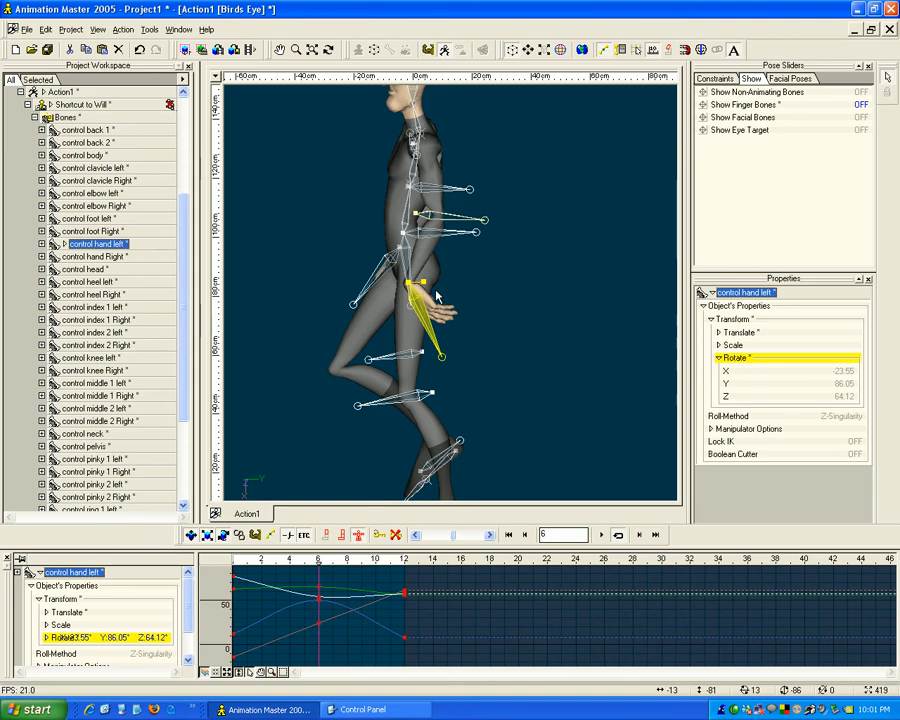
{"action": "key", "text": "4"}
{"action": "left_click_drag", "start_coordinate": [461, 418], "coordinate": [430, 422]}
{"action": "left_click_drag", "start_coordinate": [420, 330], "coordinate": [431, 328]}
{"action": "middle_click_drag", "start_coordinate": [482, 333], "coordinate": [481, 316]}
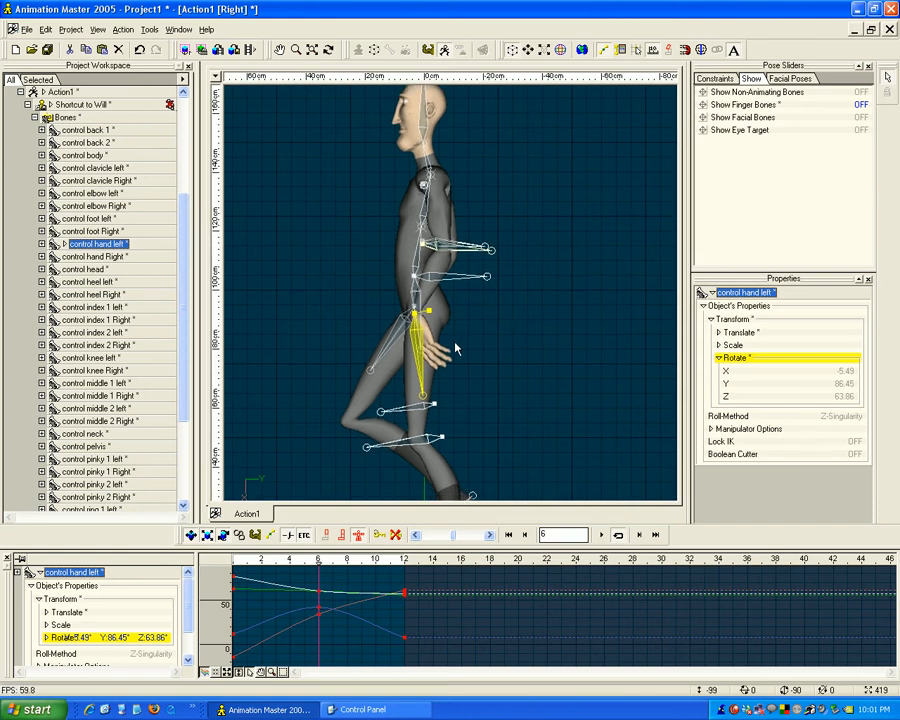
Refine the left hand control's rotation at frame 6 to about X 0.79°, Y 93.38° and Z 74.85°.
{"action": "mouse_move", "coordinate": [436, 407]}
{"action": "left_mouse_down"}
{"action": "mouse_move", "coordinate": [474, 376]}
{"action": "mouse_move", "coordinate": [431, 408]}
{"action": "mouse_move", "coordinate": [439, 409]}
{"action": "left_mouse_up"}
{"action": "key", "text": "r"}
{"action": "mouse_move", "coordinate": [446, 334]}
{"action": "left_mouse_down"}
{"action": "mouse_move", "coordinate": [428, 344]}
{"action": "mouse_move", "coordinate": [418, 336]}
{"action": "mouse_move", "coordinate": [442, 350]}
{"action": "left_mouse_up"}
{"action": "left_click_drag", "start_coordinate": [446, 292], "coordinate": [440, 284]}
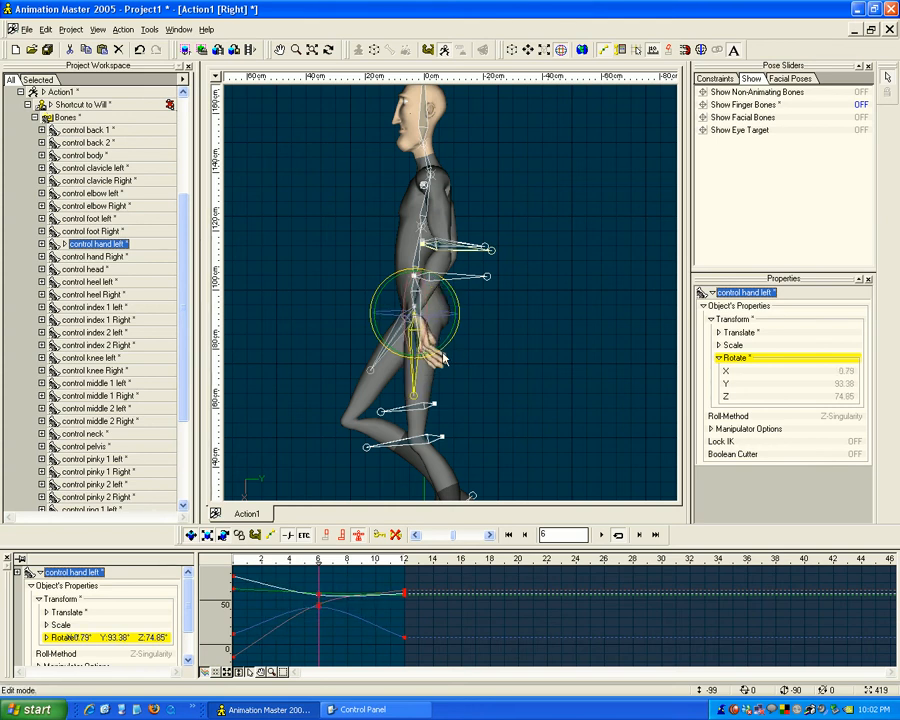
{"action": "left_click_drag", "start_coordinate": [415, 316], "coordinate": [418, 320]}
{"action": "key", "text": "t"}
{"action": "mouse_move", "coordinate": [420, 370]}
{"action": "left_mouse_down"}
{"action": "mouse_move", "coordinate": [469, 371]}
{"action": "mouse_move", "coordinate": [464, 337]}
{"action": "mouse_move", "coordinate": [452, 347]}
{"action": "mouse_move", "coordinate": [314, 357]}
{"action": "mouse_move", "coordinate": [428, 355]}
{"action": "left_mouse_up"}
Rotate the right hand control at frame 6 to about X 77.59°, Y -25.53° and Z 20.72°.
{"action": "left_click", "coordinate": [292, 327]}
{"action": "key", "text": "t"}
{"action": "left_click_drag", "start_coordinate": [348, 352], "coordinate": [392, 353]}
{"action": "key", "text": "4"}
{"action": "scroll", "coordinate": [478, 290], "scroll_direction": "up", "scroll_amount": 3}
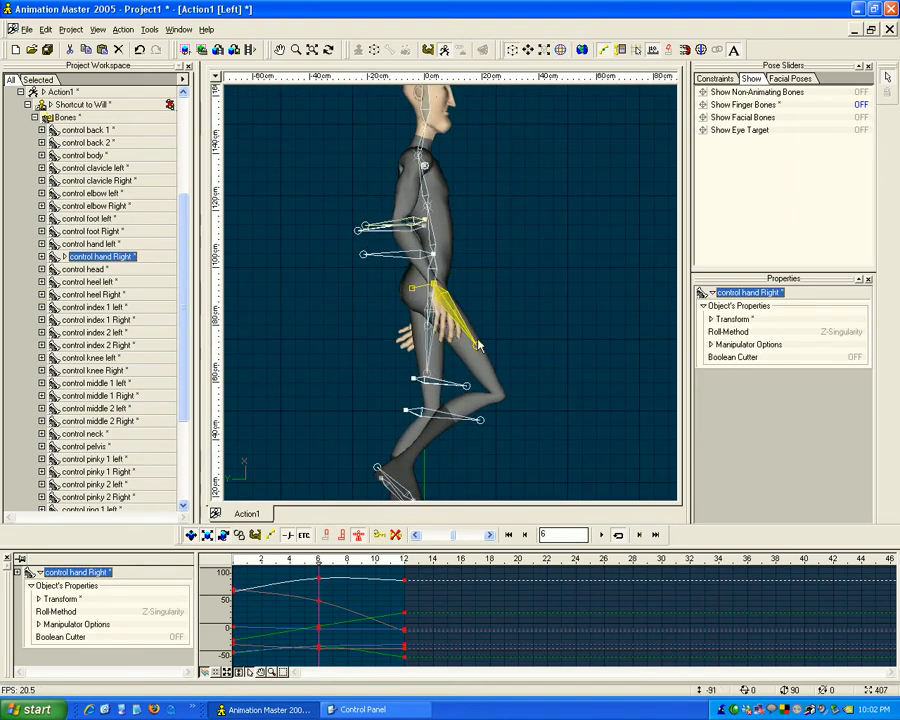
{"action": "left_click_drag", "start_coordinate": [480, 352], "coordinate": [411, 313]}
{"action": "key", "text": "t"}
{"action": "key", "text": "t"}
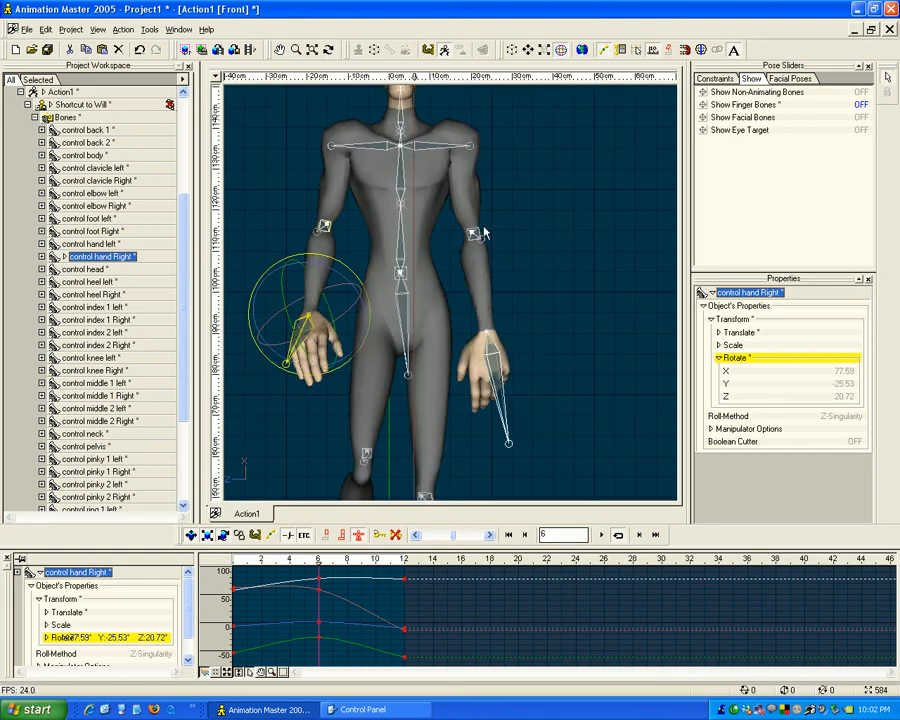
Lower both clavicle controls at frame 6, rotating the left to about 11.8° and the right to about -14.27° in Y.
{"action": "scroll", "coordinate": [493, 205], "scroll_direction": "down", "scroll_amount": 2}
{"action": "left_click", "coordinate": [466, 190]}
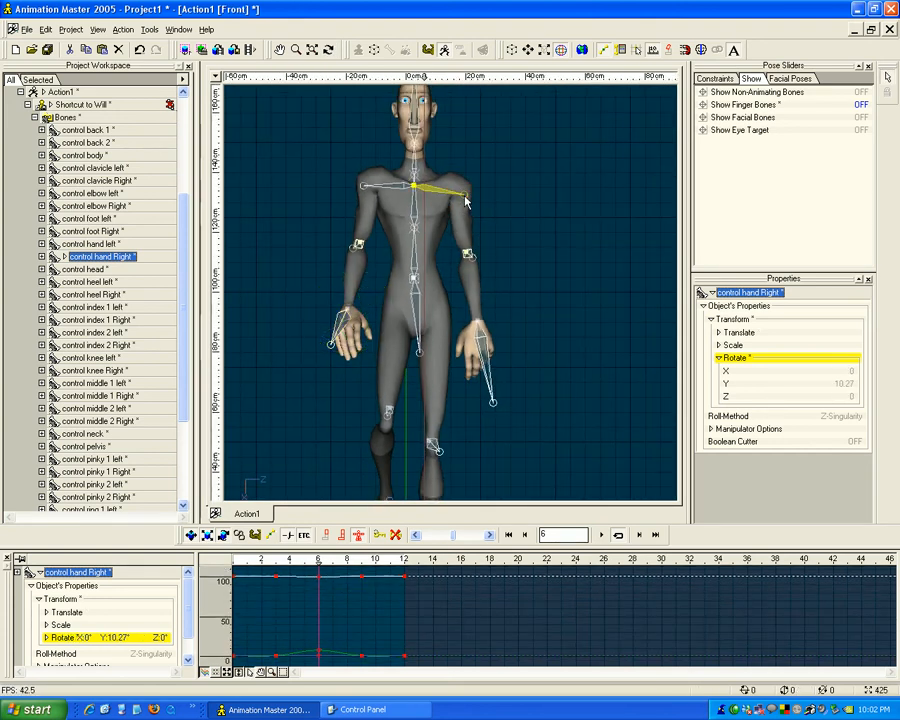
{"action": "left_click", "coordinate": [365, 201]}
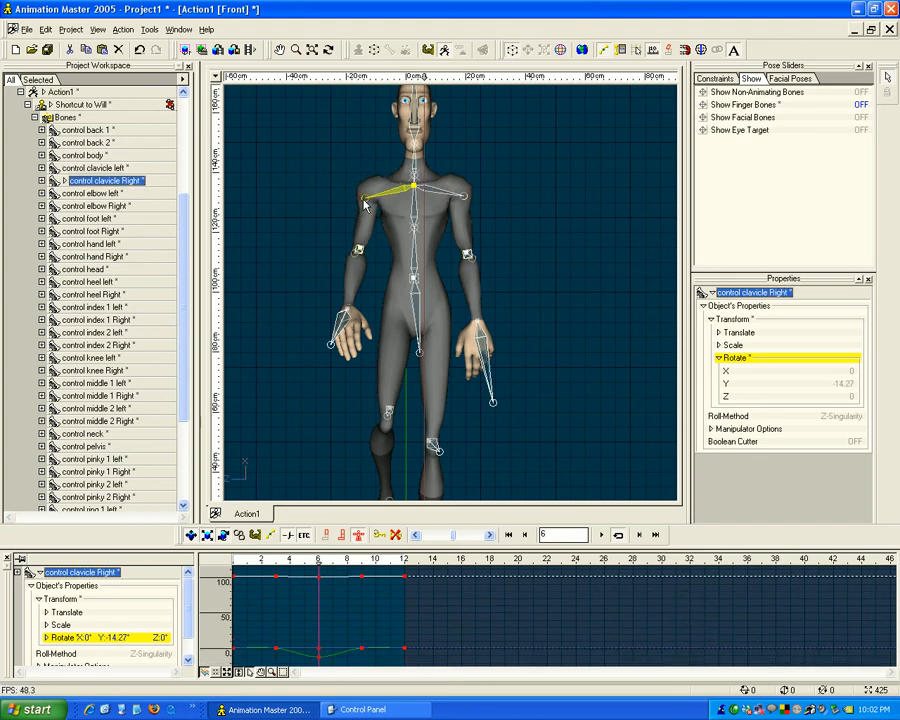
Lower the right hand control slightly at frame 6 and shift the left hand control a little toward the body.
{"action": "left_click", "coordinate": [348, 310]}
{"action": "left_click_drag", "start_coordinate": [348, 310], "coordinate": [348, 322]}
{"action": "left_click", "coordinate": [487, 333]}
{"action": "left_click_drag", "start_coordinate": [487, 333], "coordinate": [479, 331]}
{"action": "key", "text": "t"}
{"action": "left_click_drag", "start_coordinate": [503, 286], "coordinate": [425, 312]}
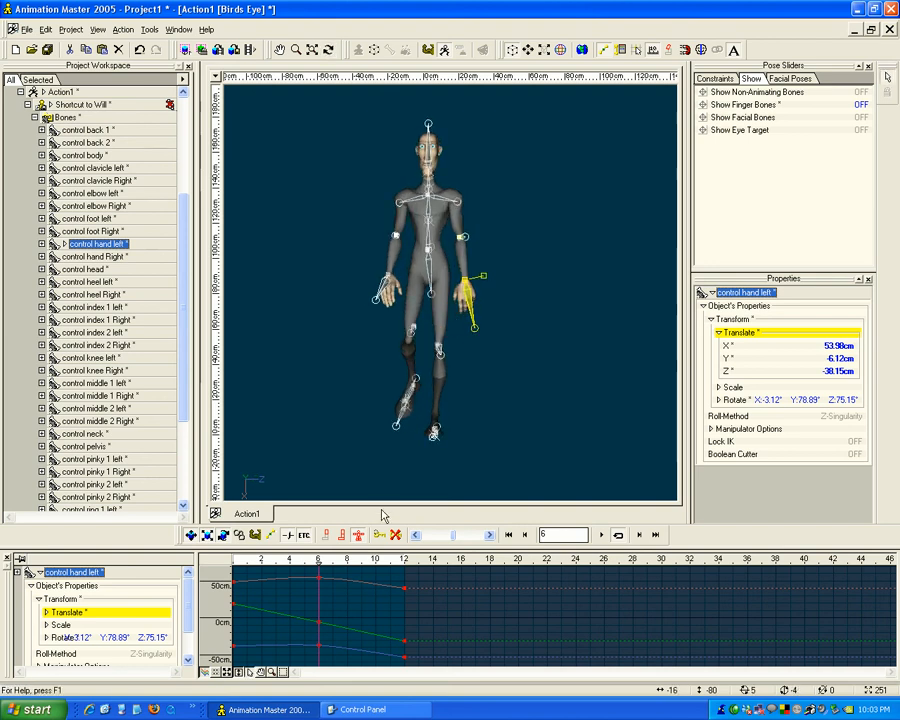
Examine how the shoulder line tilts against the hip line at frame 6, from an angle and from the front.
{"action": "left_click", "coordinate": [496, 328]}
{"action": "scroll", "coordinate": [496, 370], "scroll_direction": "up", "scroll_amount": 5}
{"action": "middle_click_drag", "start_coordinate": [490, 310], "coordinate": [488, 366]}
{"action": "key", "text": "t"}
{"action": "left_click_drag", "start_coordinate": [488, 366], "coordinate": [472, 300]}
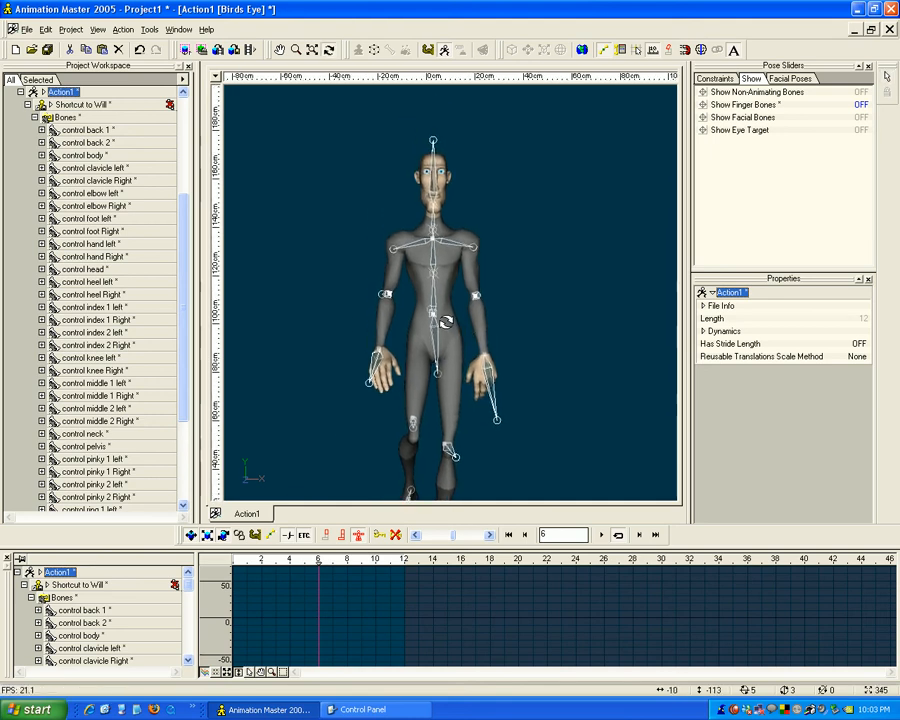
{"action": "scroll", "coordinate": [444, 320], "scroll_direction": "up", "scroll_amount": 4}
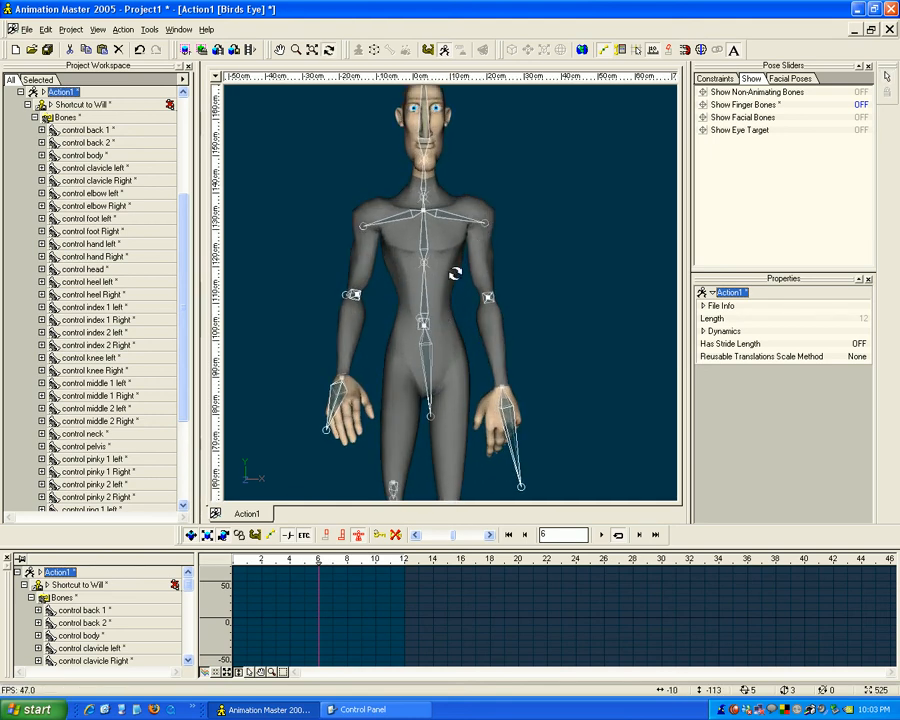
{"action": "key", "text": "1"}
{"action": "scroll", "coordinate": [457, 316], "scroll_direction": "up", "scroll_amount": 3}
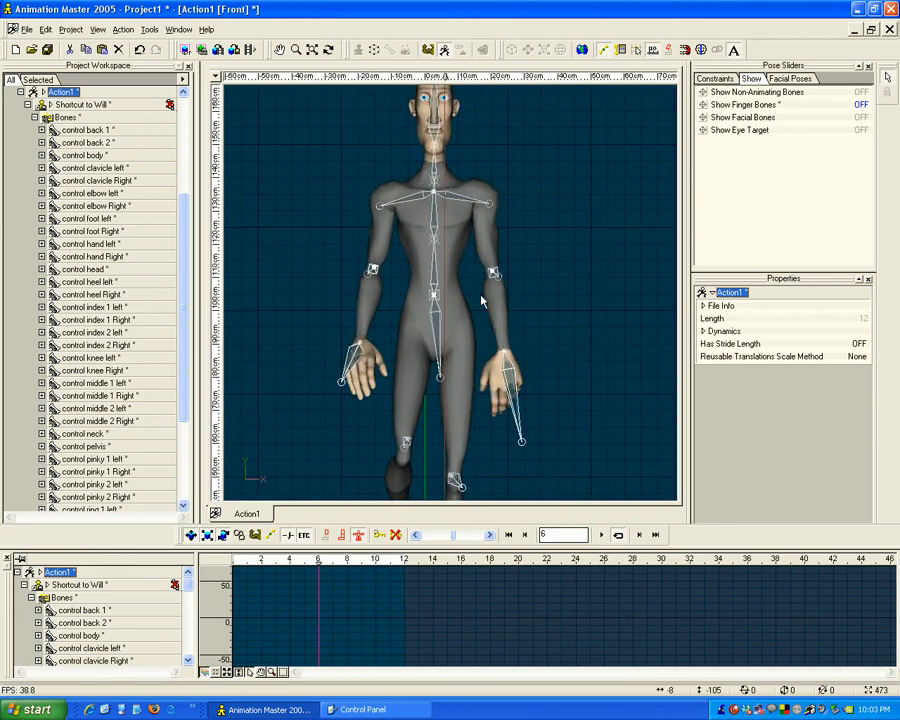
{"action": "left_click_drag", "start_coordinate": [497, 305], "coordinate": [362, 333]}
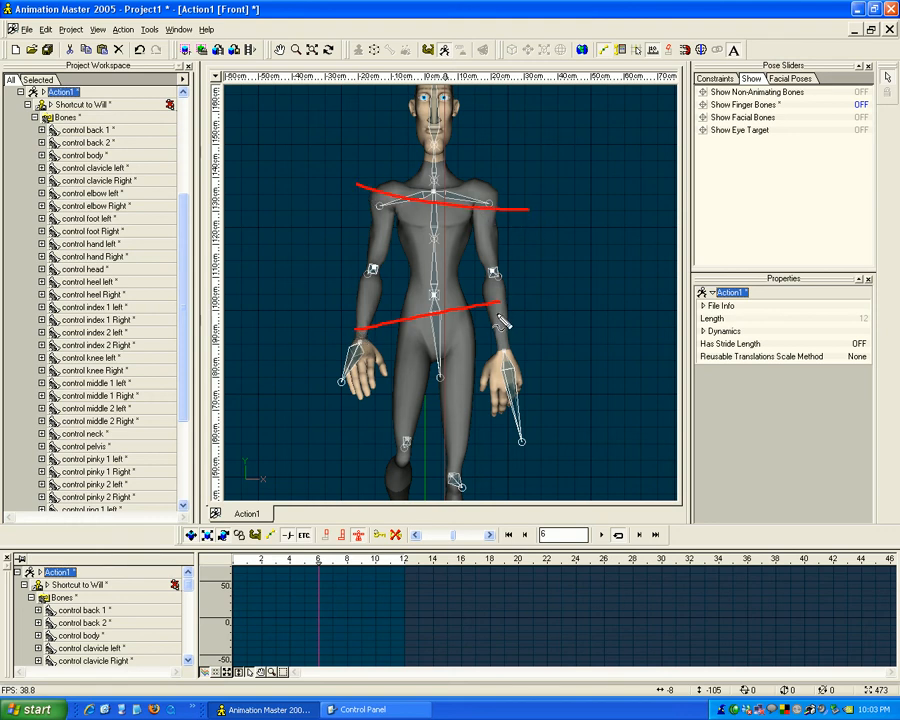
{"action": "key", "text": "Escape"}
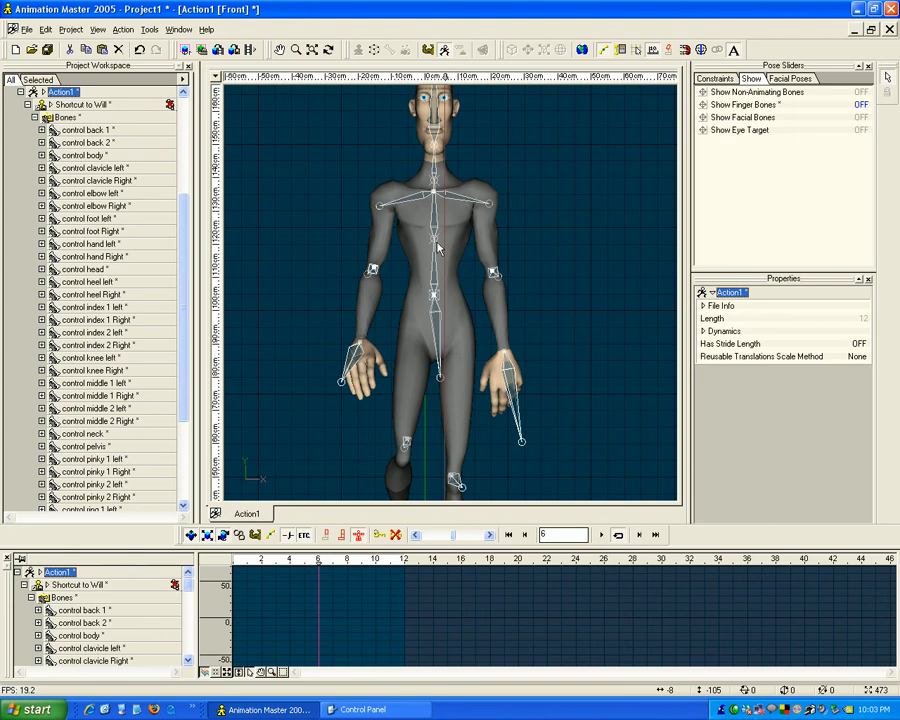
Bend the spine sideways at frame 6 with the two back controls, rotating control back 2 to about 10.19° in Y.
{"action": "left_click", "coordinate": [434, 247]}
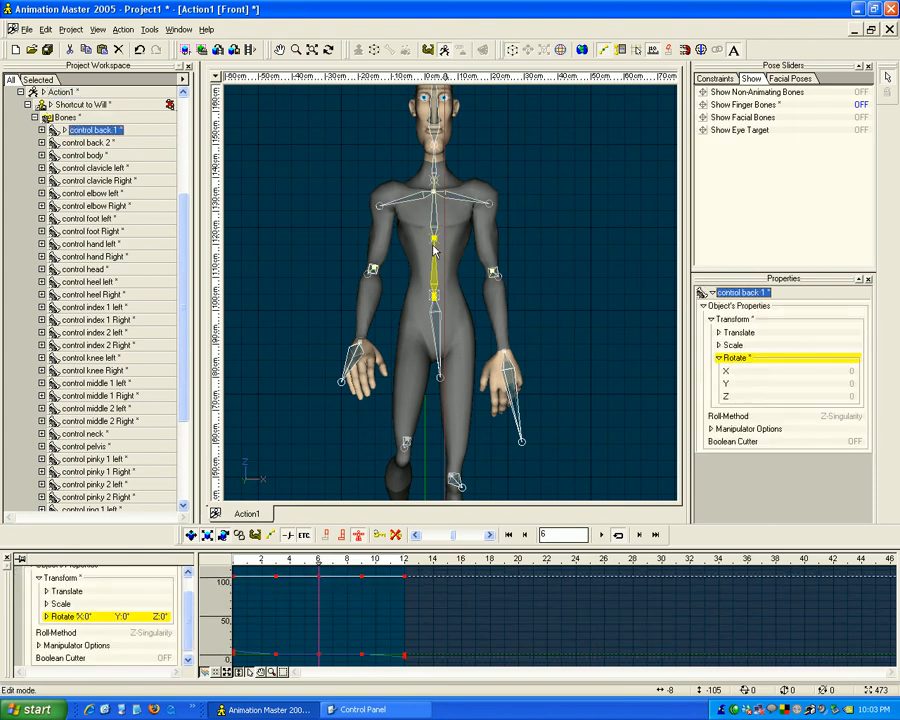
{"action": "left_click_drag", "start_coordinate": [434, 241], "coordinate": [431, 241]}
{"action": "left_click", "coordinate": [436, 186]}
{"action": "left_click_drag", "start_coordinate": [436, 186], "coordinate": [437, 186]}
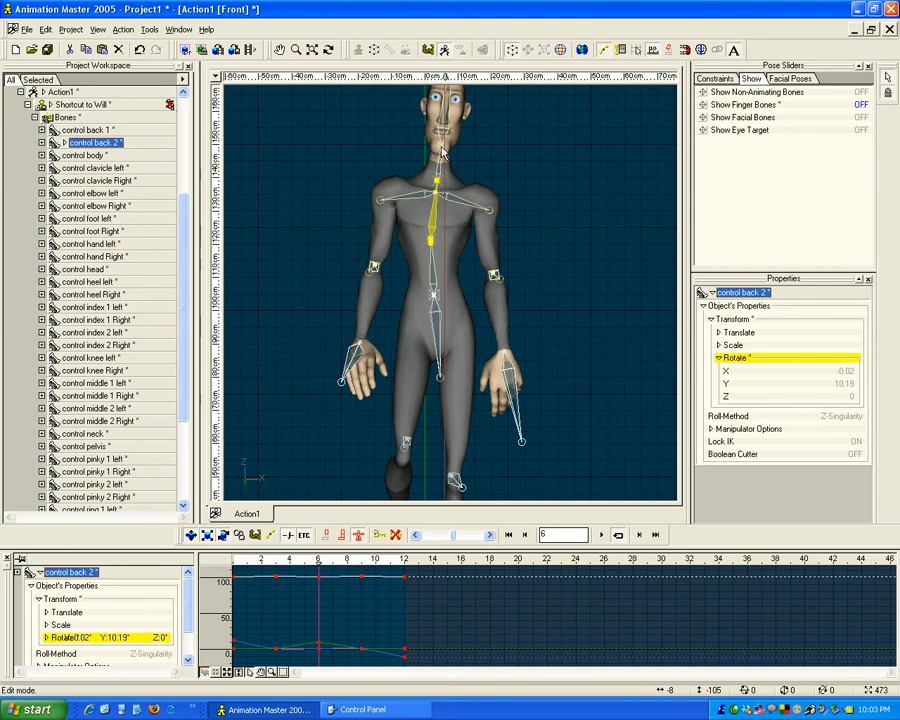
Counter-rotate the neck and head controls to straighten the head at frame 6, with the head at about -4.07° in Y.
{"action": "left_click", "coordinate": [441, 151]}
{"action": "left_click", "coordinate": [436, 125]}
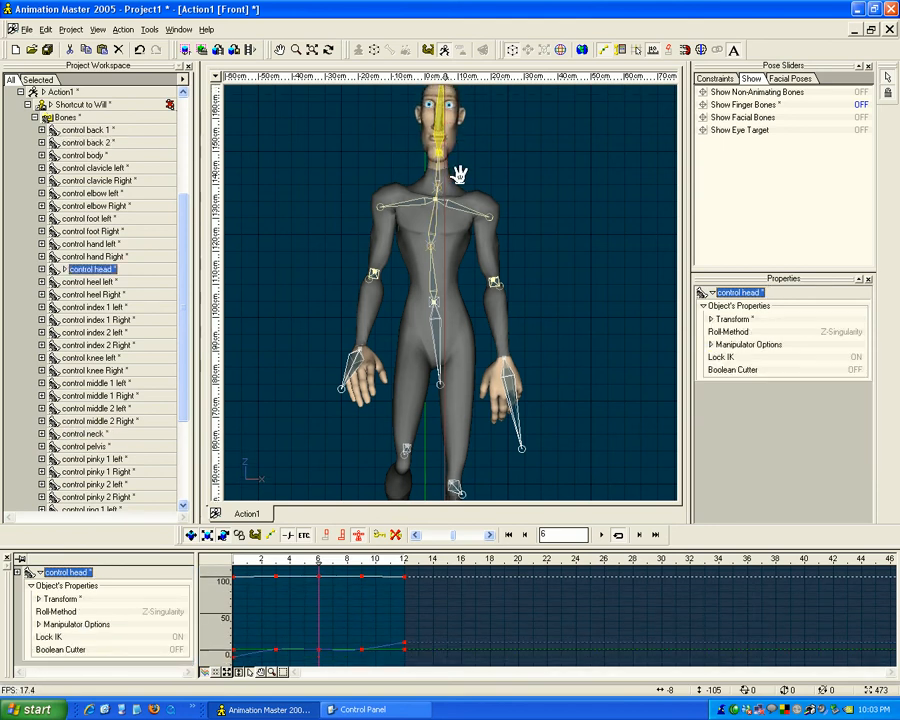
{"action": "middle_click_drag", "start_coordinate": [459, 134], "coordinate": [456, 197]}
{"action": "left_click_drag", "start_coordinate": [443, 127], "coordinate": [437, 125]}
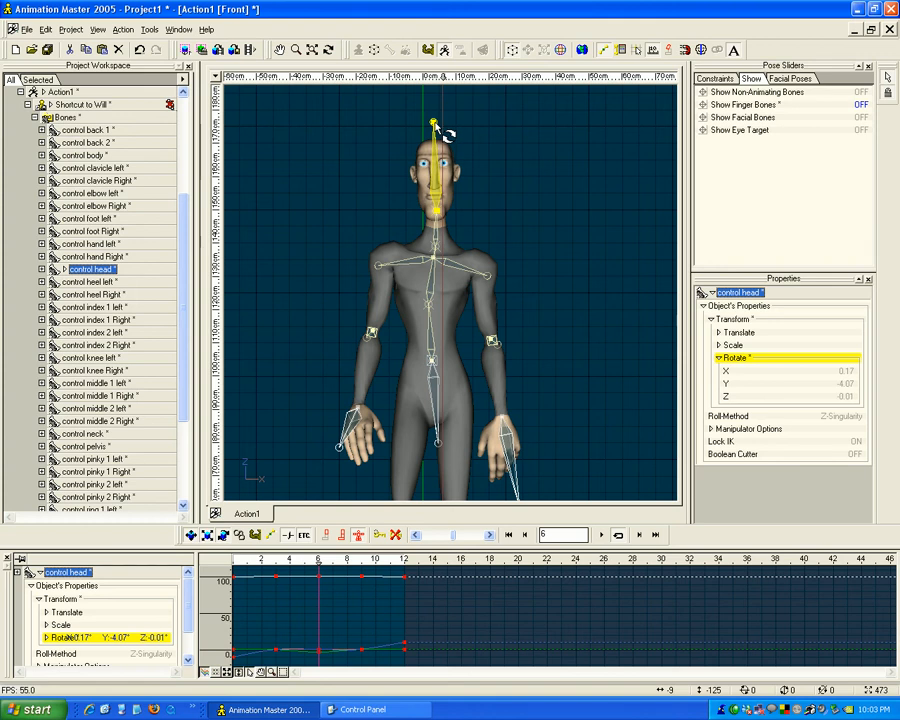
Check the opposing shoulder and hip angles of the whole figure and the left hand's placement at frame 6.
{"action": "scroll", "coordinate": [482, 305], "scroll_direction": "down", "scroll_amount": 5}
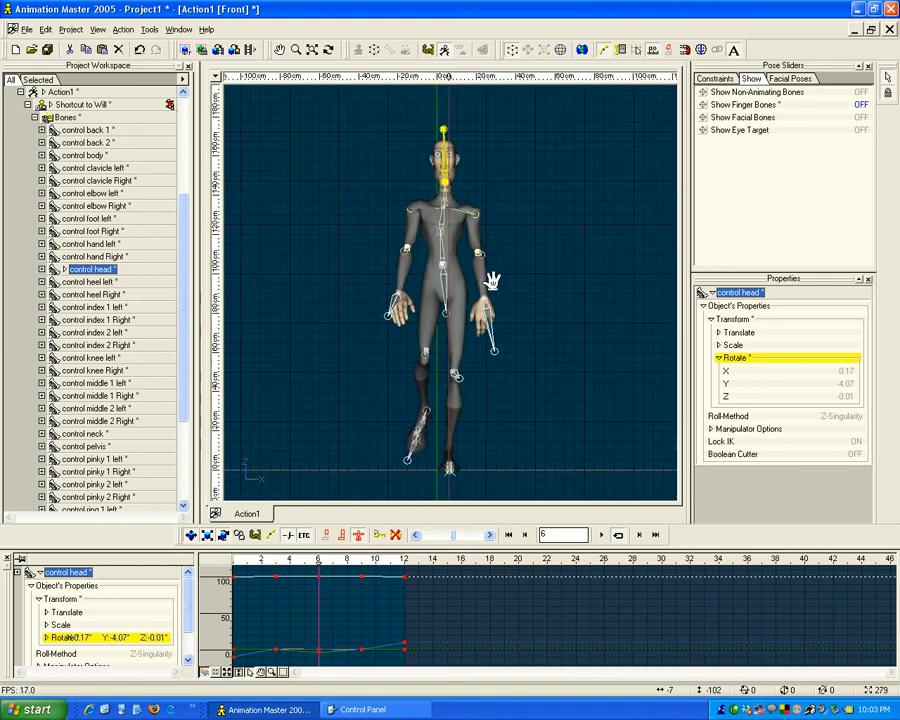
{"action": "scroll", "coordinate": [489, 290], "scroll_direction": "up", "scroll_amount": 3}
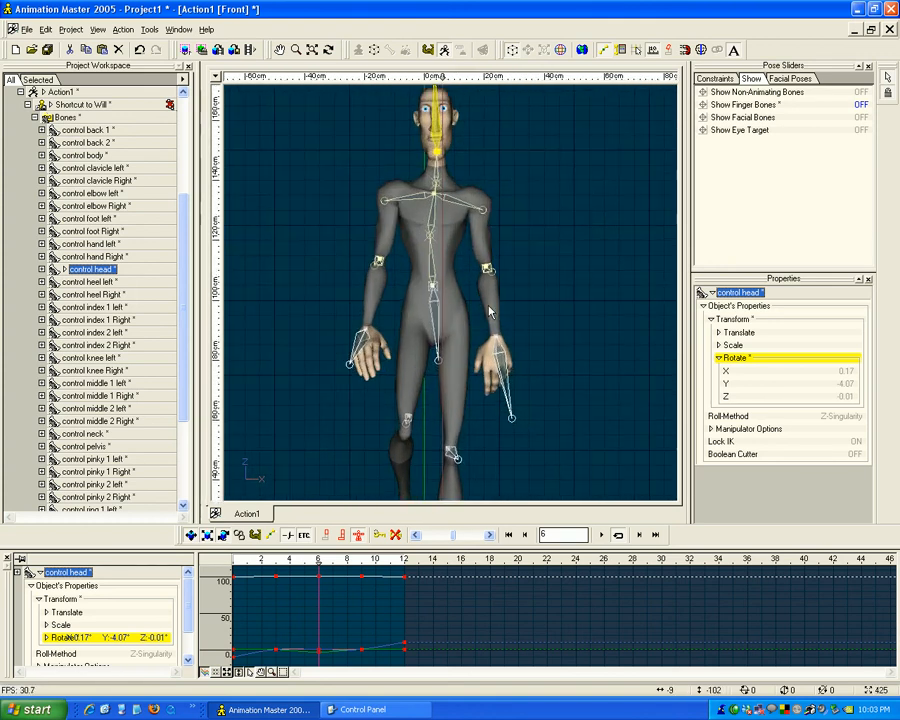
{"action": "left_click_drag", "start_coordinate": [381, 313], "coordinate": [484, 303]}
{"action": "left_click_drag", "start_coordinate": [360, 190], "coordinate": [479, 213]}
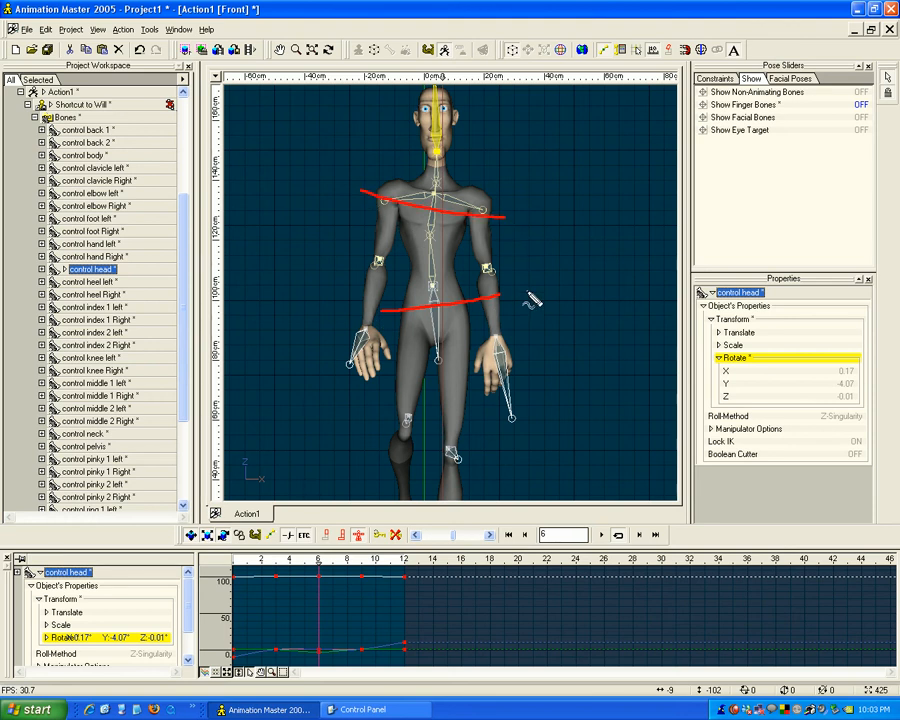
{"action": "key", "text": "Escape"}
{"action": "left_click", "coordinate": [497, 352]}
{"action": "key", "text": "t"}
{"action": "mouse_move", "coordinate": [497, 352]}
{"action": "left_mouse_down"}
{"action": "mouse_move", "coordinate": [449, 352]}
{"action": "mouse_move", "coordinate": [490, 356]}
{"action": "mouse_move", "coordinate": [476, 364]}
{"action": "mouse_move", "coordinate": [447, 348]}
{"action": "mouse_move", "coordinate": [488, 332]}
{"action": "mouse_move", "coordinate": [497, 366]}
{"action": "mouse_move", "coordinate": [490, 318]}
{"action": "mouse_move", "coordinate": [490, 336]}
{"action": "mouse_move", "coordinate": [472, 338]}
{"action": "mouse_move", "coordinate": [493, 343]}
{"action": "left_mouse_up"}
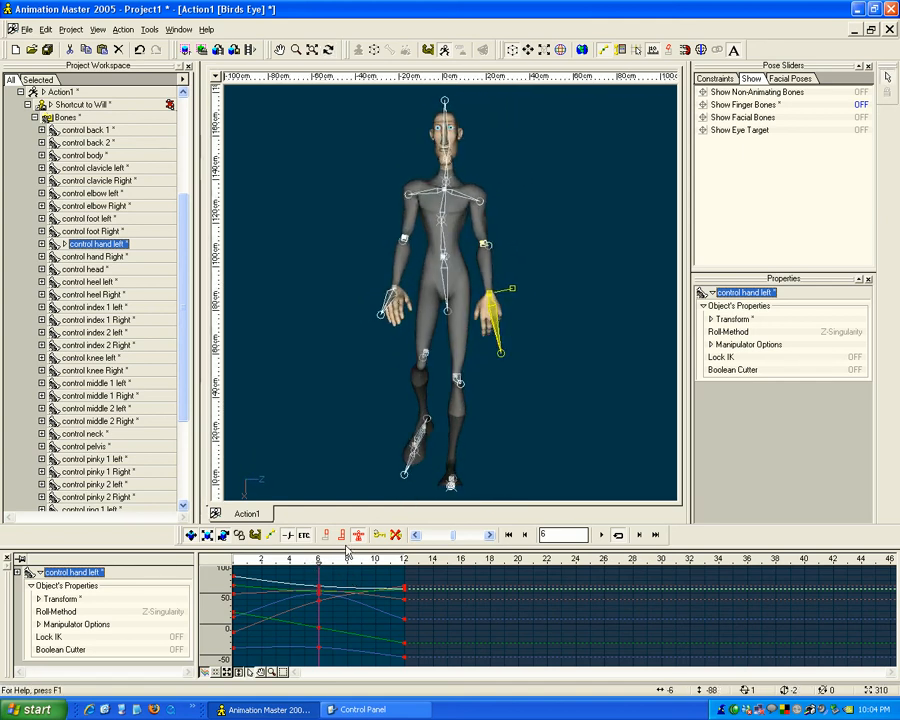
{"action": "key", "text": "m"}
{"action": "mouse_move", "coordinate": [513, 269]}
{"action": "left_mouse_down"}
{"action": "mouse_move", "coordinate": [514, 283]}
{"action": "mouse_move", "coordinate": [514, 273]}
{"action": "left_mouse_up"}
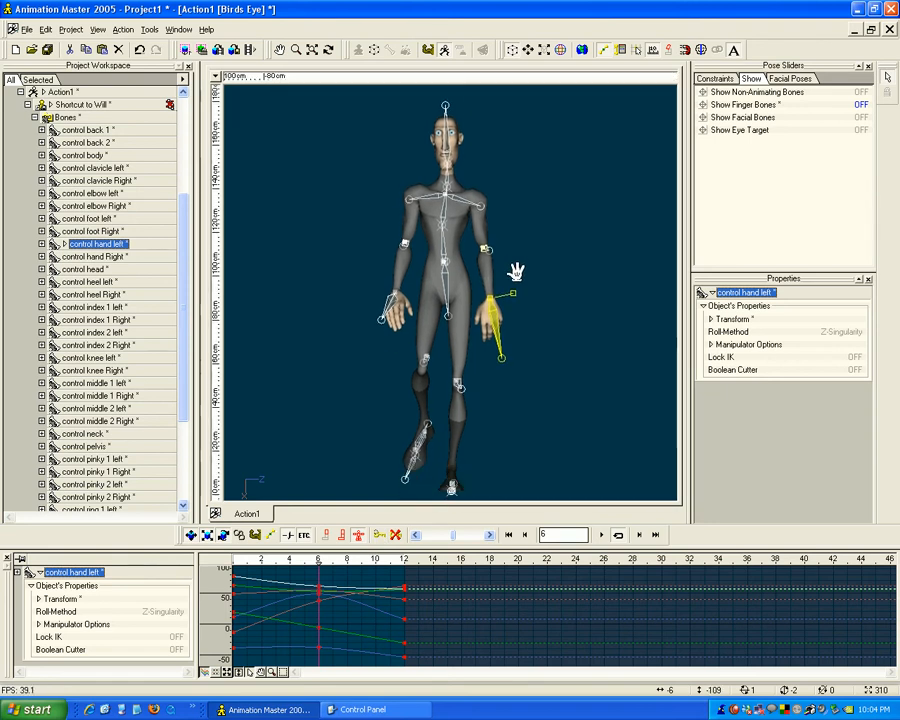
Delete the keyframes of control back 1 at frames 3 and 9.
{"action": "left_click", "coordinate": [443, 245]}
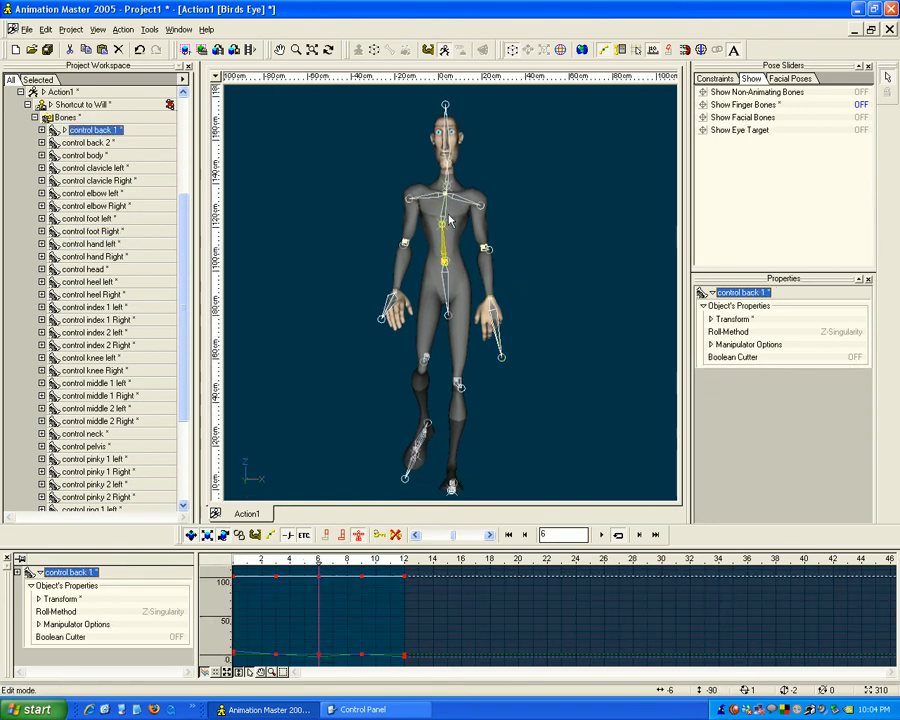
{"action": "left_click", "coordinate": [445, 211]}
{"action": "left_click", "coordinate": [522, 284]}
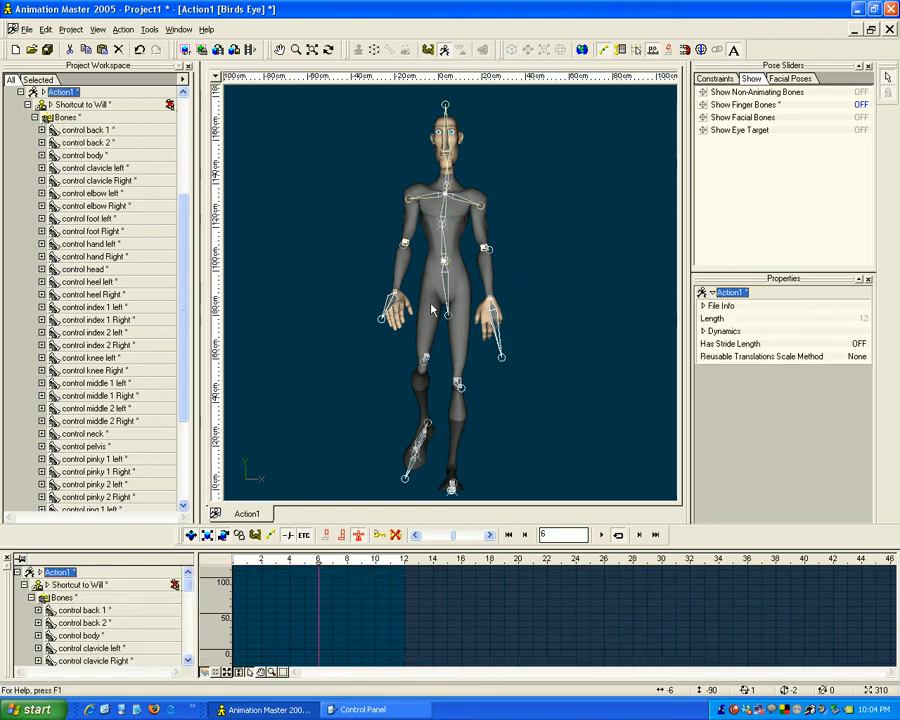
{"action": "left_click", "coordinate": [443, 245]}
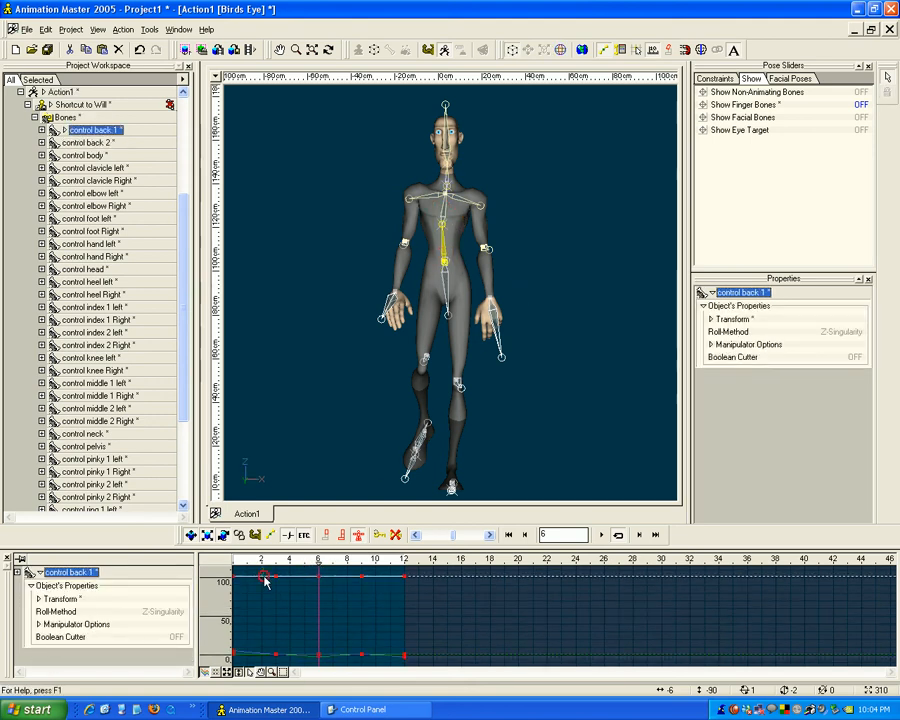
{"action": "left_click_drag", "start_coordinate": [263, 568], "coordinate": [297, 668]}
{"action": "left_click_drag", "start_coordinate": [276, 615], "coordinate": [362, 620]}
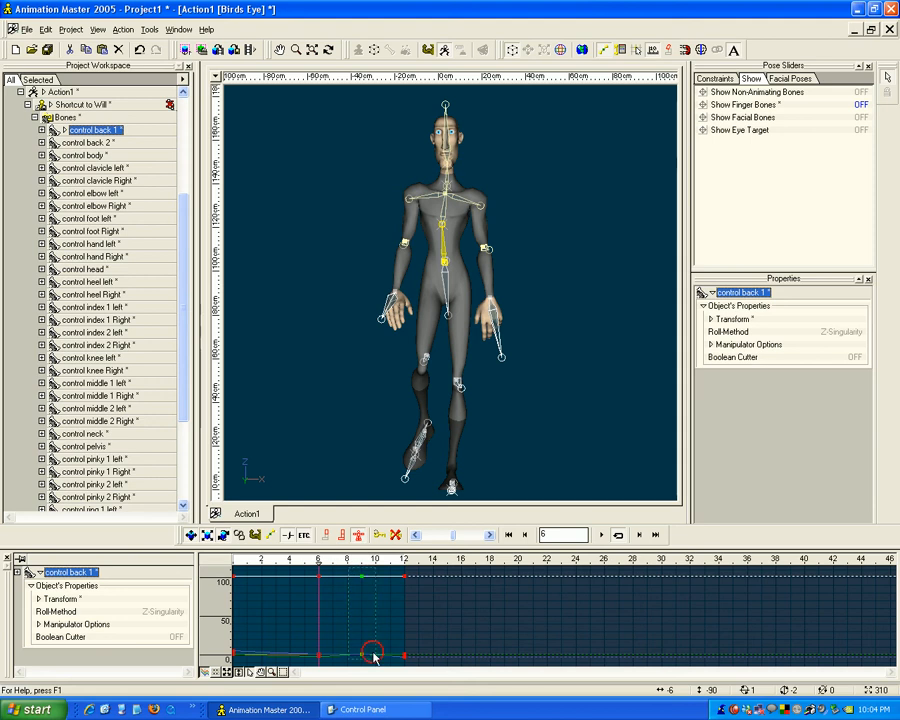
Delete the keyframes of control back 2 at frames 3 and 9.
{"action": "left_click", "coordinate": [439, 209]}
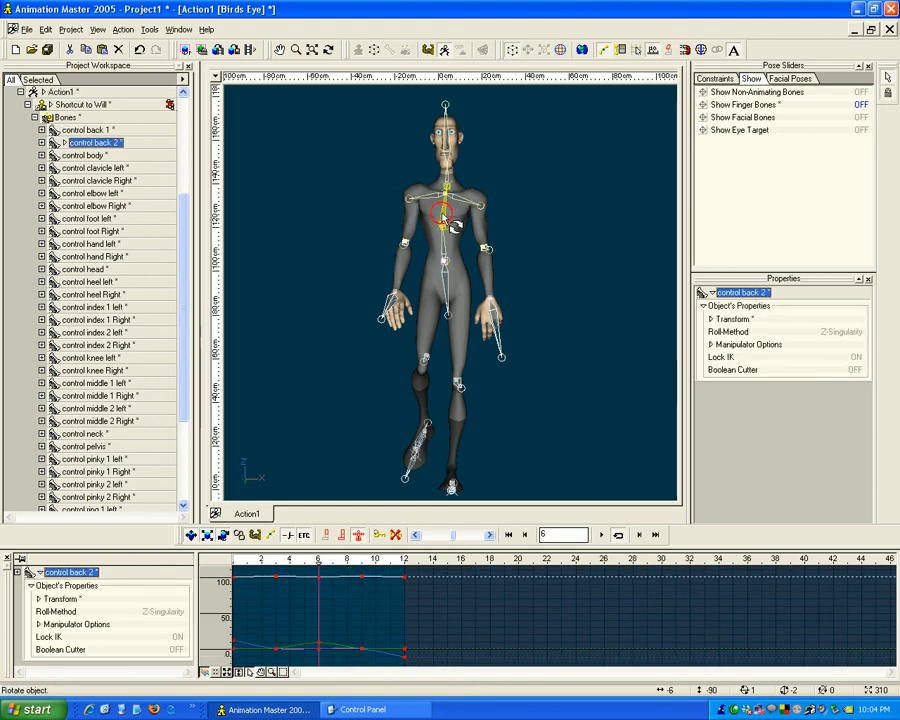
{"action": "left_click_drag", "start_coordinate": [268, 569], "coordinate": [292, 662]}
{"action": "key", "text": "Delete"}
{"action": "mouse_move", "coordinate": [359, 565]}
{"action": "left_mouse_down"}
{"action": "mouse_move", "coordinate": [378, 655]}
{"action": "mouse_move", "coordinate": [348, 649]}
{"action": "left_mouse_up"}
{"action": "left_click_drag", "start_coordinate": [356, 572], "coordinate": [370, 668]}
{"action": "key", "text": "Delete"}
Delete the neck control's keyframes at frames 3 and 9.
{"action": "left_click", "coordinate": [447, 170]}
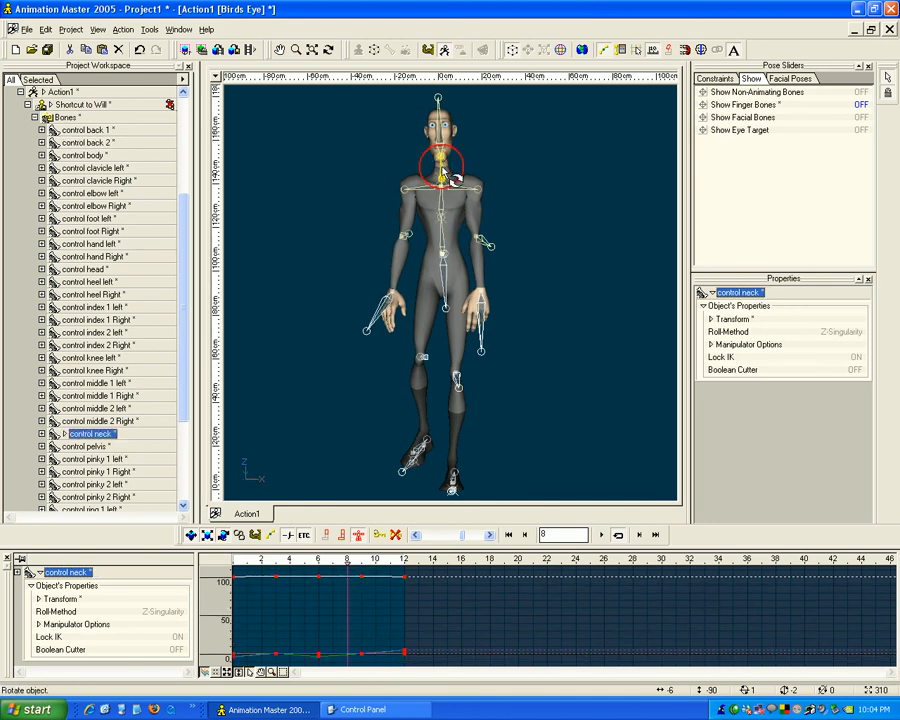
{"action": "left_click_drag", "start_coordinate": [274, 572], "coordinate": [298, 660]}
{"action": "key", "text": "Delete"}
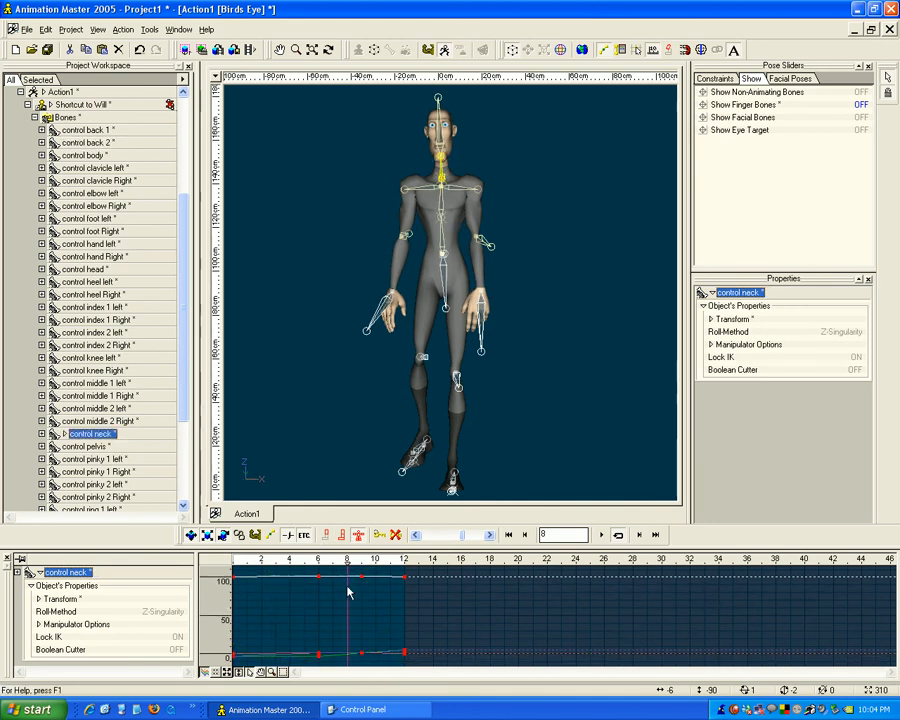
{"action": "key", "text": "Delete"}
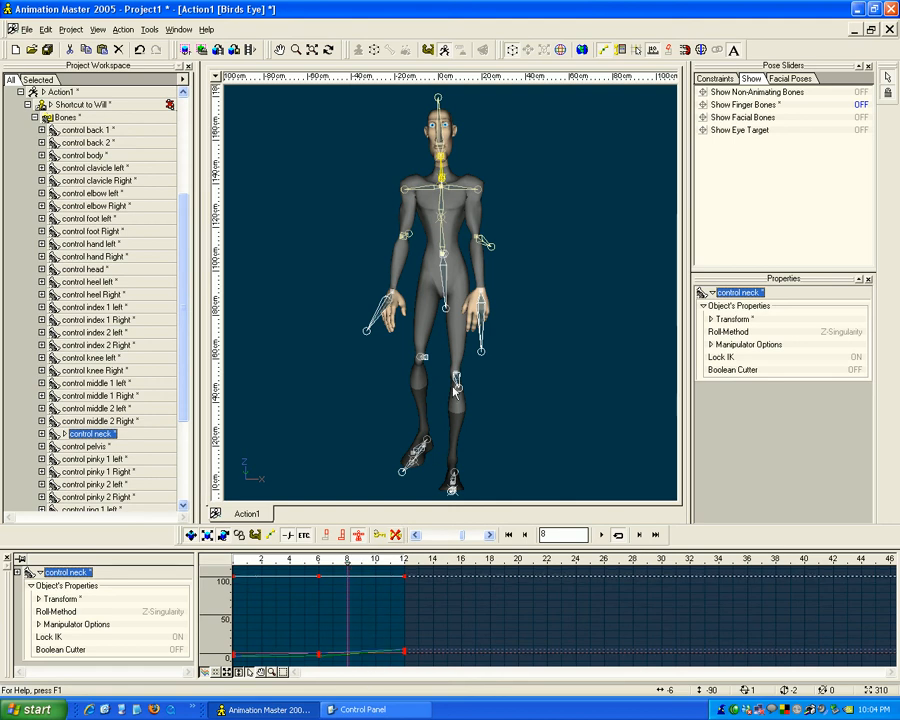
Delete the head control's keyframes at frames 3 and 9, and return the timeline to frame 6.
{"action": "left_click", "coordinate": [441, 135]}
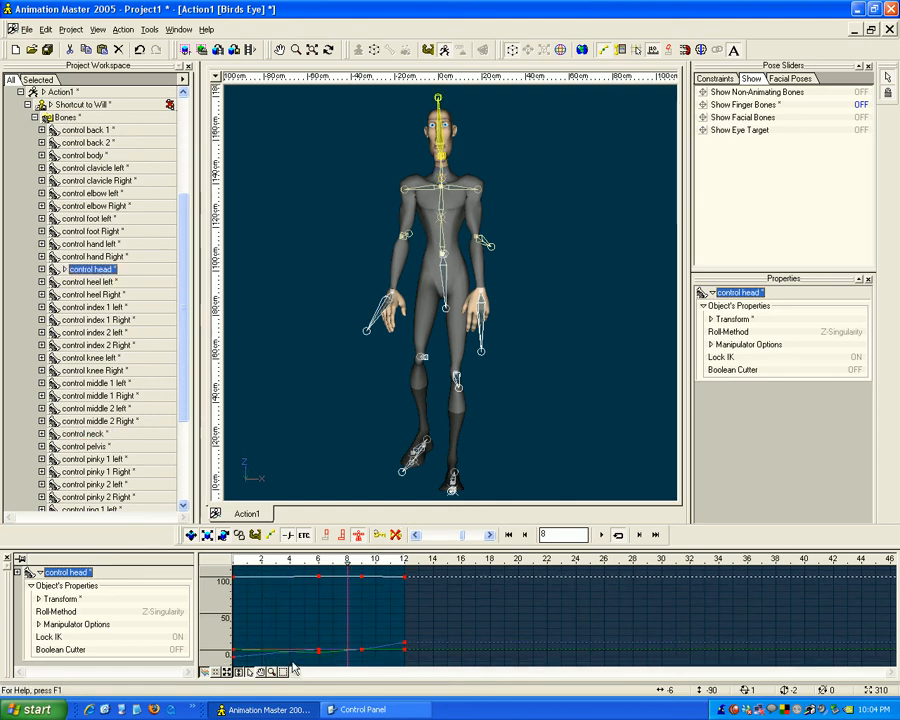
{"action": "left_click_drag", "start_coordinate": [350, 572], "coordinate": [366, 679]}
{"action": "key", "text": "Delete"}
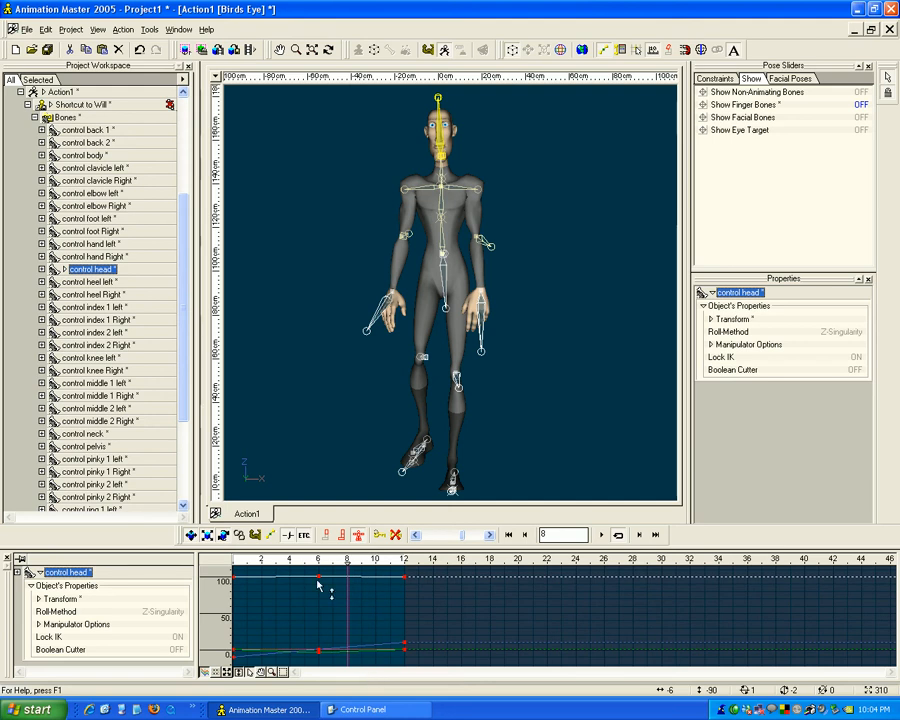
{"action": "left_click_drag", "start_coordinate": [346, 564], "coordinate": [319, 566]}
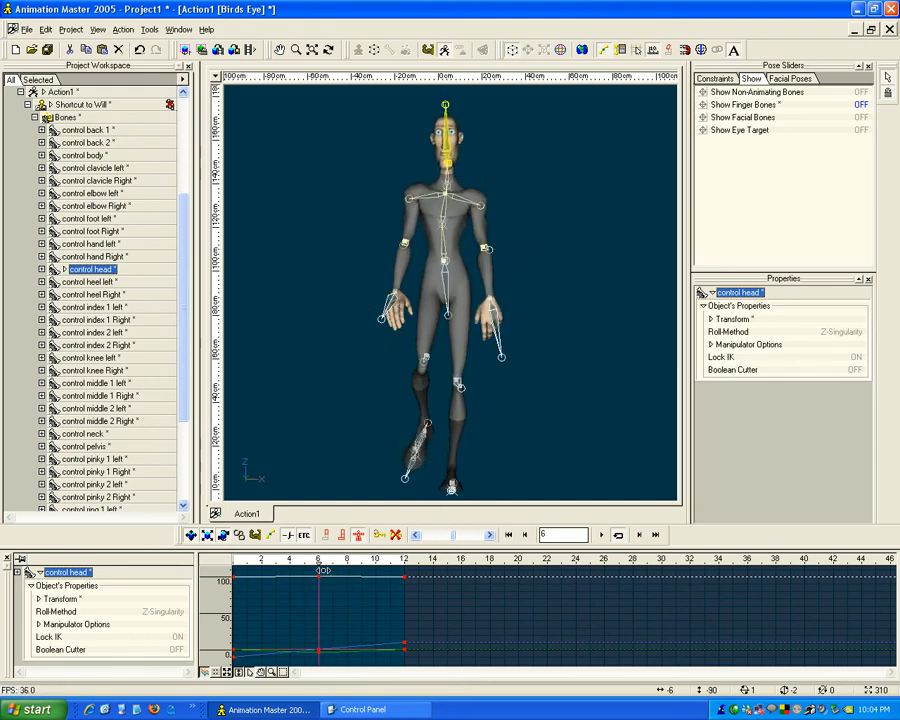
Delete the keyframes of the left and right clavicle controls at frames 3 and 9.
{"action": "left_click", "coordinate": [482, 206]}
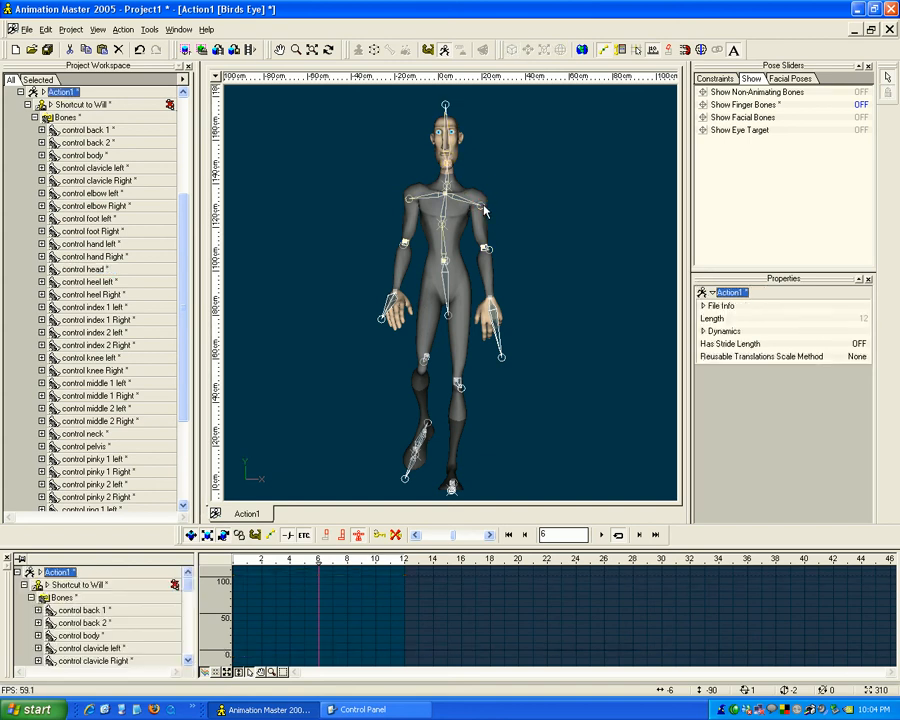
{"action": "left_click", "coordinate": [481, 206]}
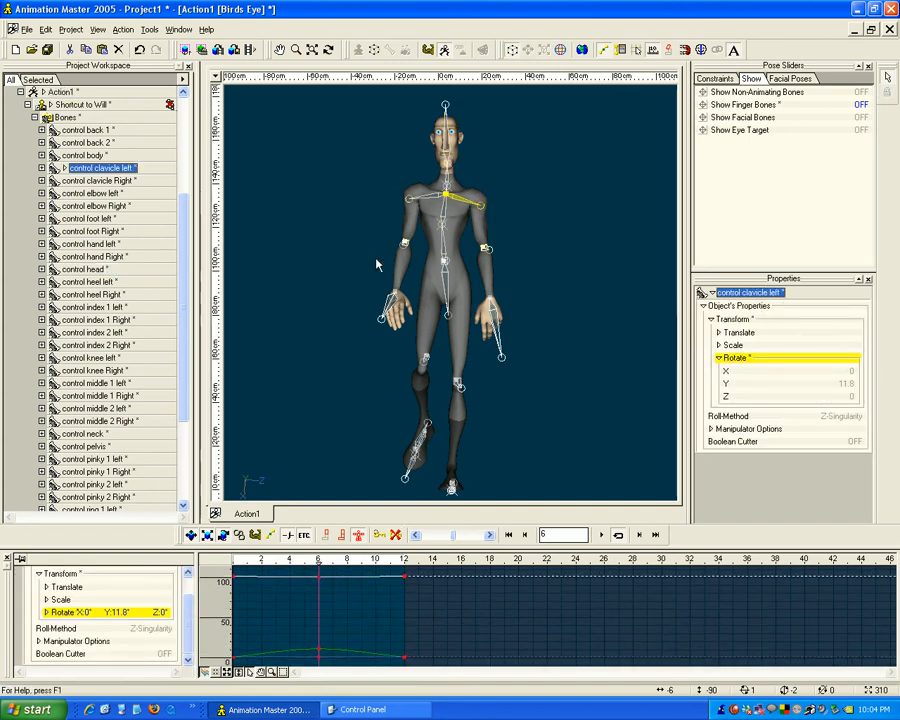
{"action": "left_click", "coordinate": [410, 199]}
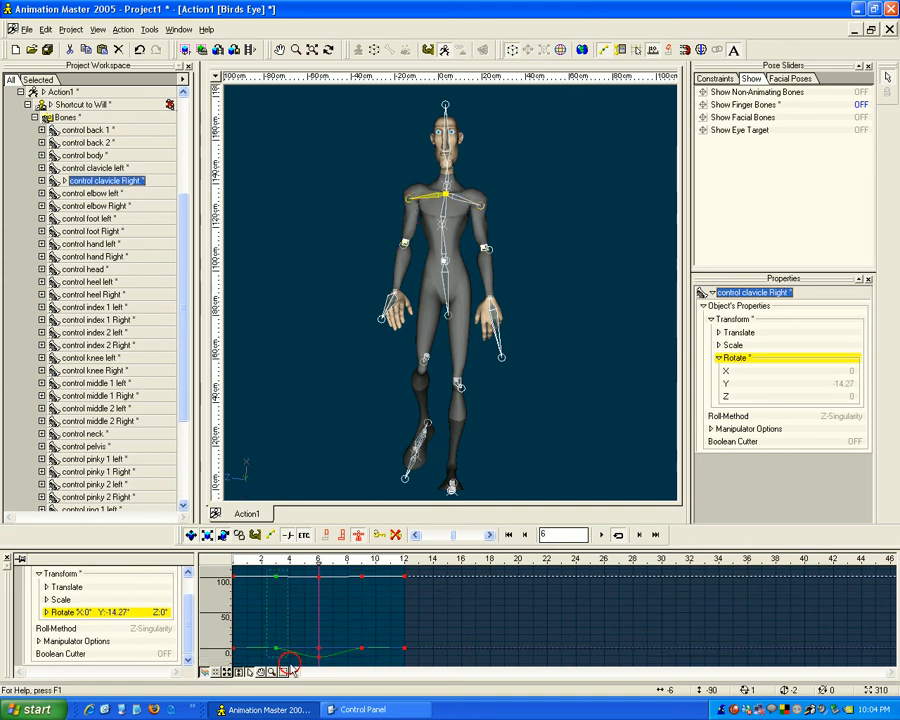
{"action": "left_click_drag", "start_coordinate": [362, 608], "coordinate": [376, 666]}
{"action": "key", "text": "Delete"}
Review the first half of the walk from the front by scrubbing through the frames, with the timeline enlarged.
{"action": "left_click_drag", "start_coordinate": [321, 567], "coordinate": [285, 565]}
{"action": "key", "text": "2"}
{"action": "scroll", "coordinate": [446, 365], "scroll_direction": "down", "scroll_amount": 3}
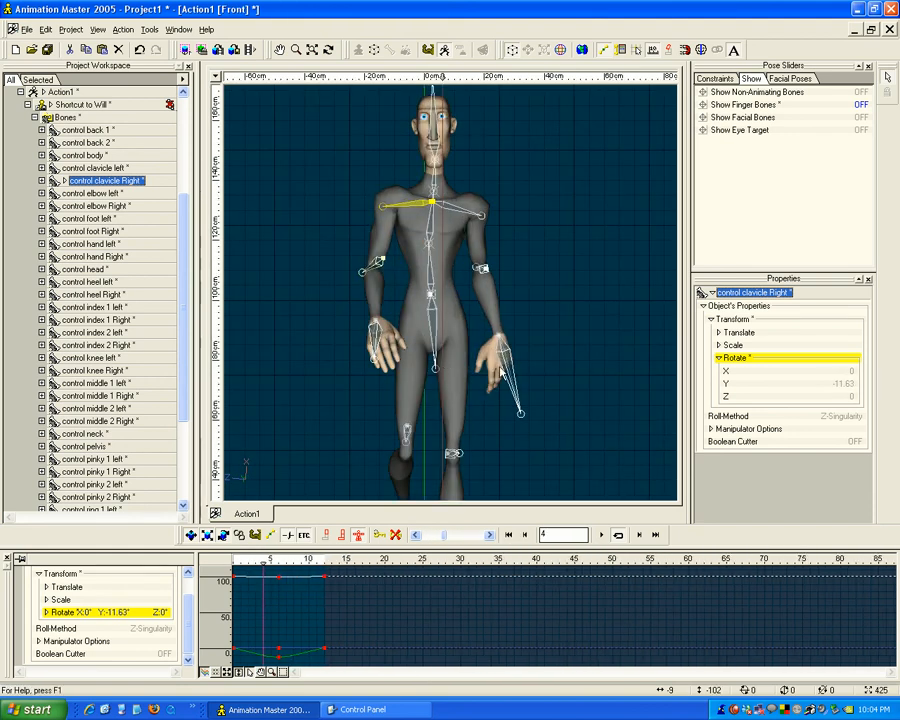
{"action": "scroll", "coordinate": [525, 349], "scroll_direction": "down", "scroll_amount": 5}
{"action": "middle_click_drag", "start_coordinate": [523, 376], "coordinate": [529, 344]}
{"action": "scroll", "coordinate": [529, 344], "scroll_direction": "up", "scroll_amount": 1}
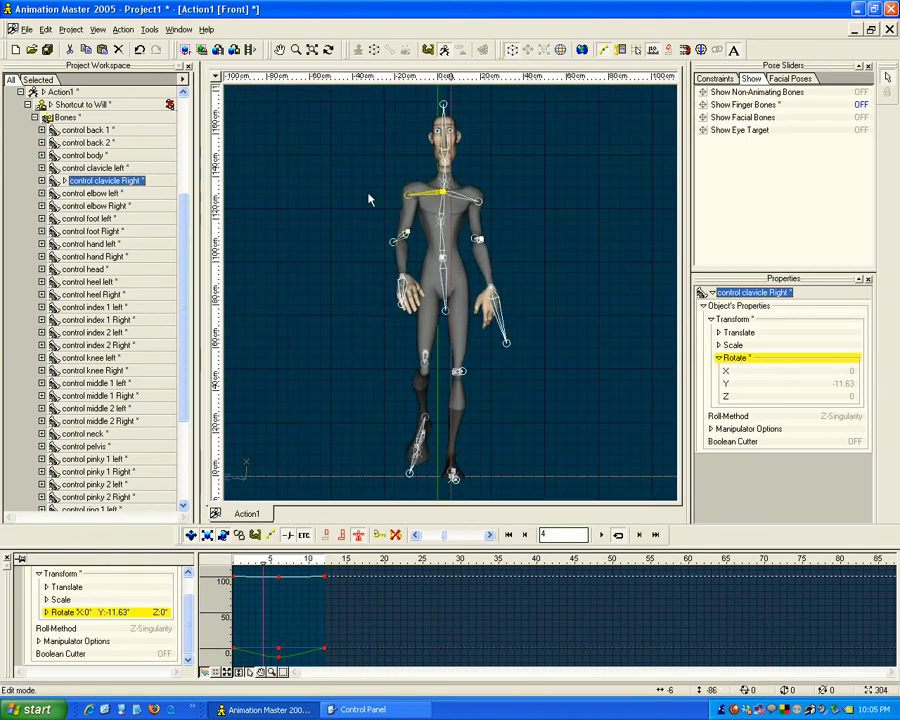
{"action": "left_click_drag", "start_coordinate": [305, 568], "coordinate": [249, 566]}
{"action": "left_click", "coordinate": [390, 599]}
{"action": "scroll", "coordinate": [390, 599], "scroll_direction": "up", "scroll_amount": 8}
{"action": "scroll", "coordinate": [390, 602], "scroll_direction": "up", "scroll_amount": 3}
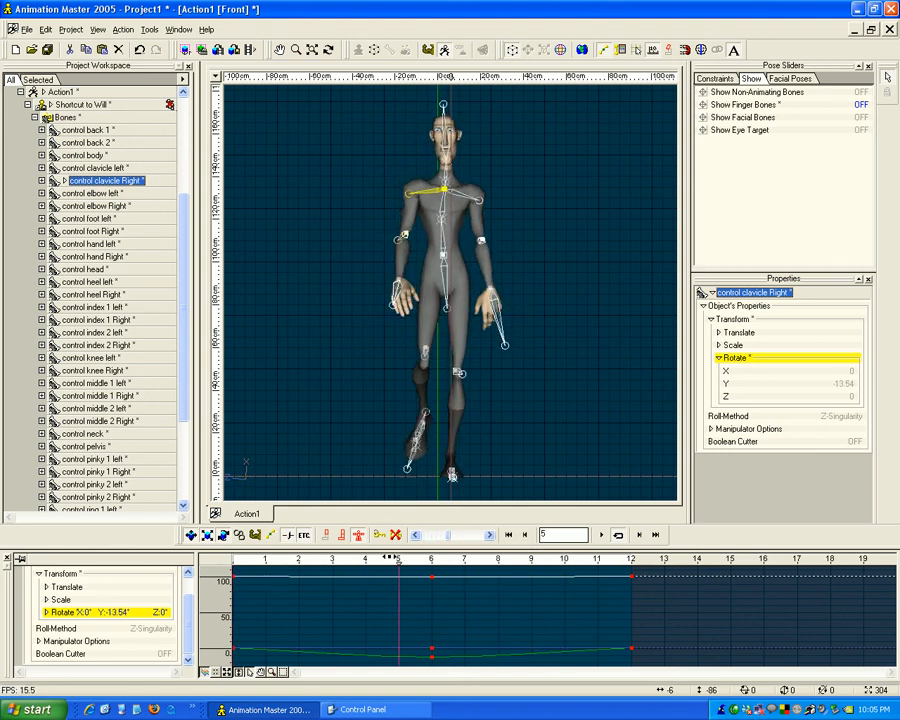
Review the walk from the character's side by scrubbing the timeline from frame 3 to frame 9.
{"action": "left_click_drag", "start_coordinate": [425, 554], "coordinate": [333, 556]}
{"action": "key", "text": "t"}
{"action": "left_click_drag", "start_coordinate": [330, 306], "coordinate": [405, 299]}
{"action": "key", "text": "Escape"}
{"action": "left_click_drag", "start_coordinate": [333, 559], "coordinate": [517, 552]}
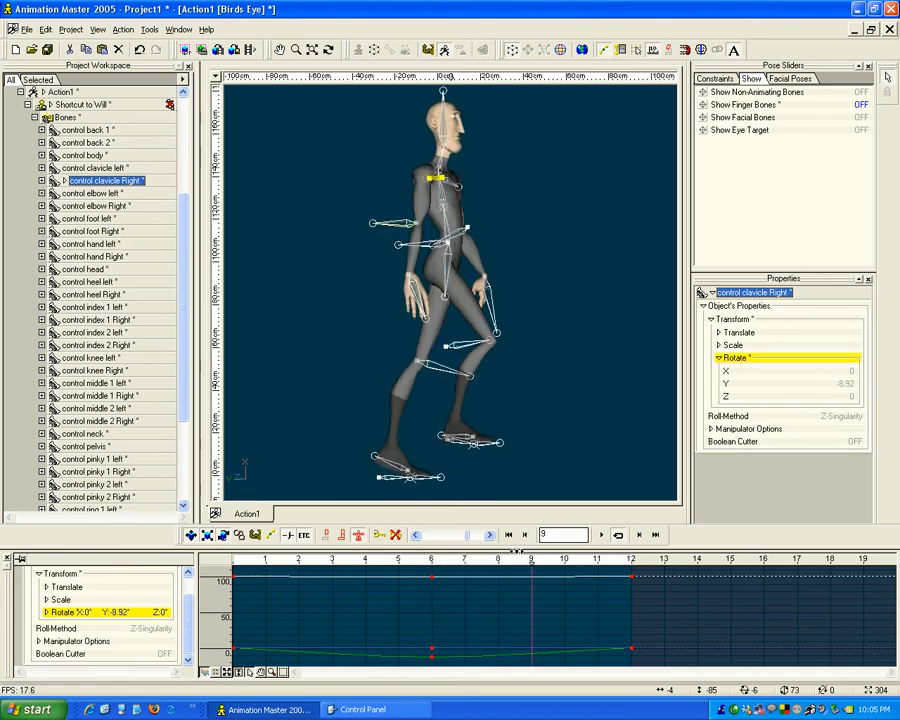
Review the right hand control's swing from the character's side by scrubbing the timeline back to frame 0.
{"action": "left_click", "coordinate": [416, 292]}
{"action": "key", "text": "t"}
{"action": "left_click_drag", "start_coordinate": [420, 300], "coordinate": [416, 342]}
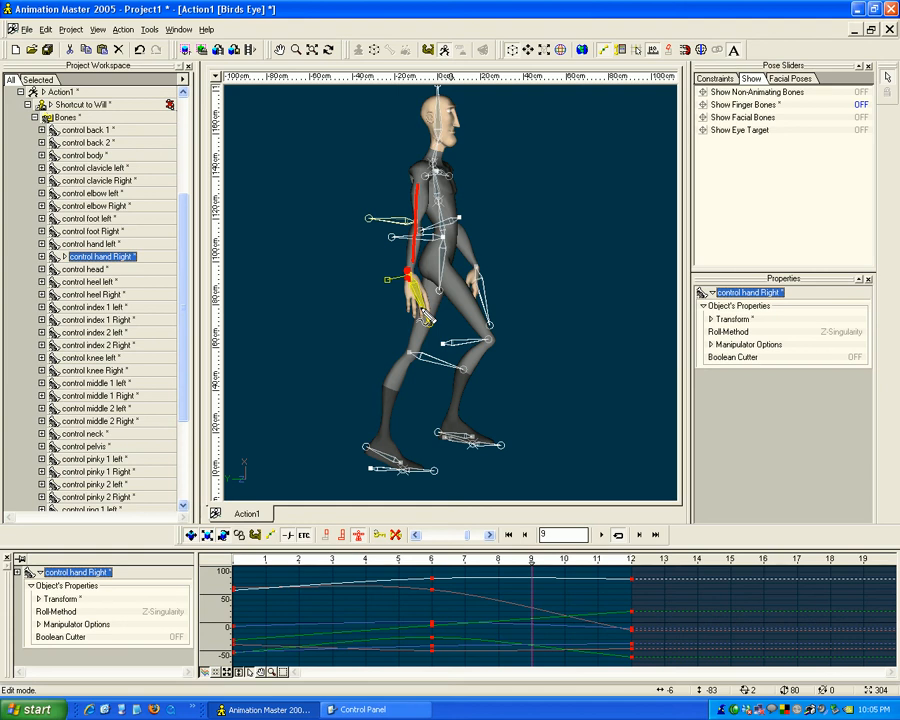
{"action": "mouse_move", "coordinate": [540, 570]}
{"action": "left_mouse_down"}
{"action": "mouse_move", "coordinate": [260, 572]}
{"action": "mouse_move", "coordinate": [299, 580]}
{"action": "mouse_move", "coordinate": [565, 566]}
{"action": "mouse_move", "coordinate": [267, 568]}
{"action": "mouse_move", "coordinate": [418, 557]}
{"action": "left_mouse_up"}
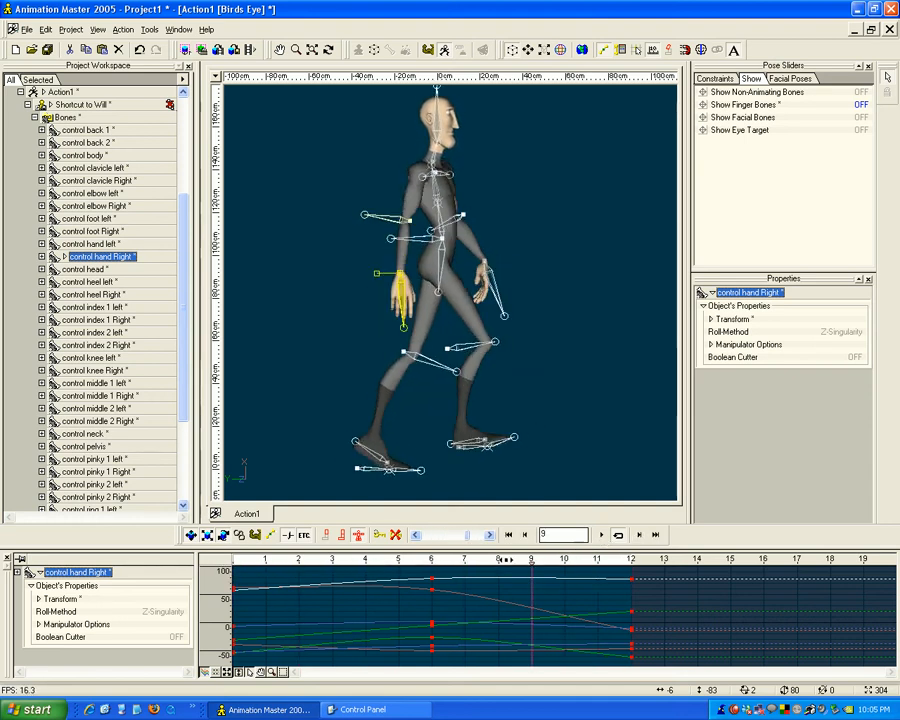
{"action": "mouse_move", "coordinate": [452, 563]}
{"action": "left_mouse_down"}
{"action": "mouse_move", "coordinate": [463, 562]}
{"action": "mouse_move", "coordinate": [234, 567]}
{"action": "left_mouse_up"}
Compare the right hand's positions at frames 0, 6 and 12 from the opposite side using ruler guides, and clear all the guides.
{"action": "key", "text": "t"}
{"action": "left_click_drag", "start_coordinate": [532, 291], "coordinate": [406, 319]}
{"action": "key", "text": "m"}
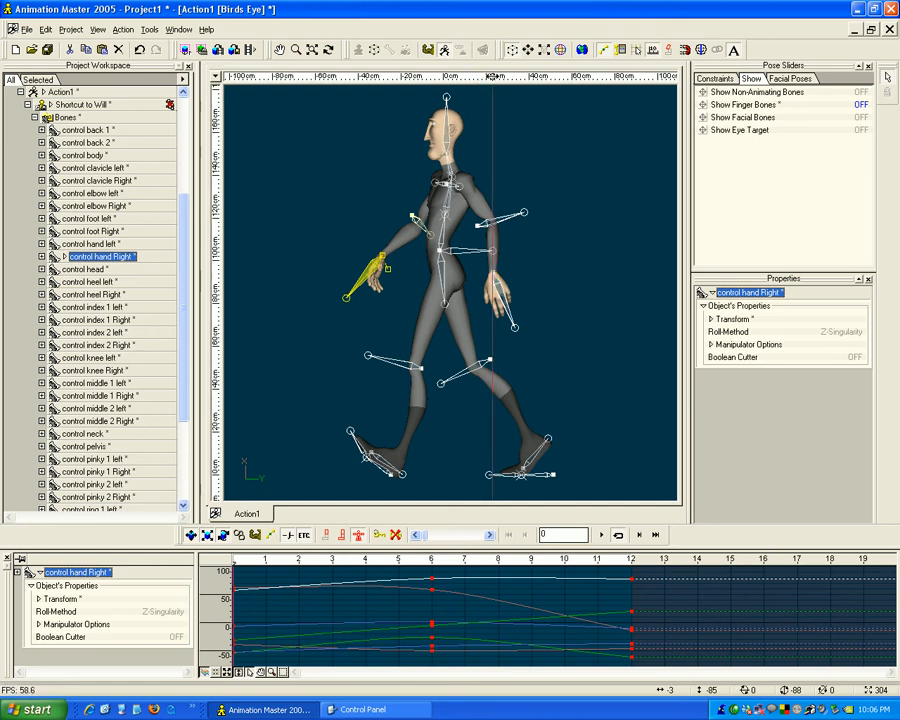
{"action": "left_click_drag", "start_coordinate": [315, 559], "coordinate": [424, 540]}
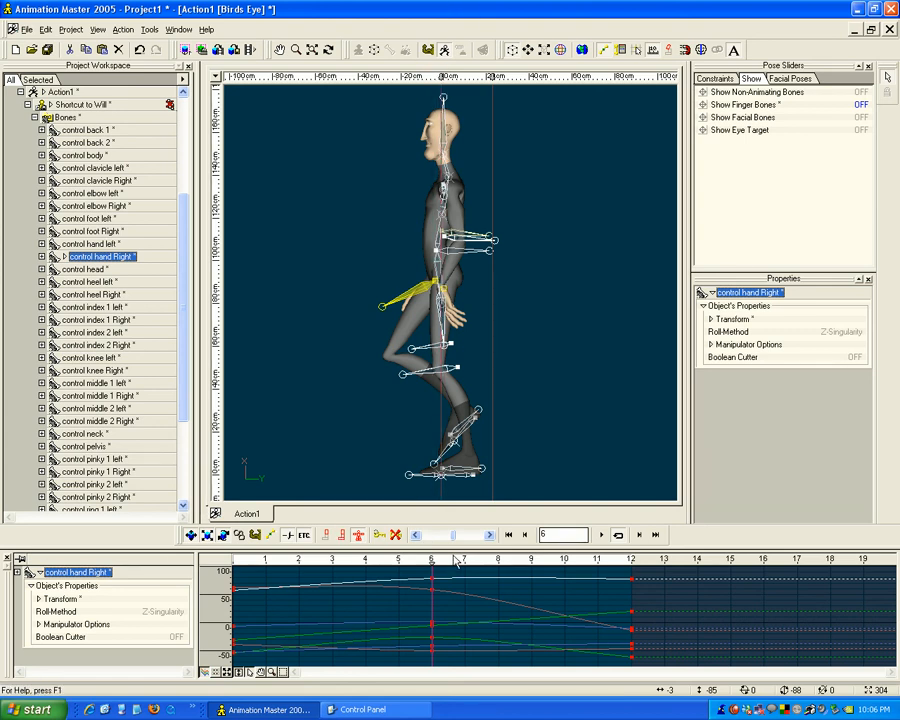
{"action": "left_click_drag", "start_coordinate": [434, 558], "coordinate": [632, 542]}
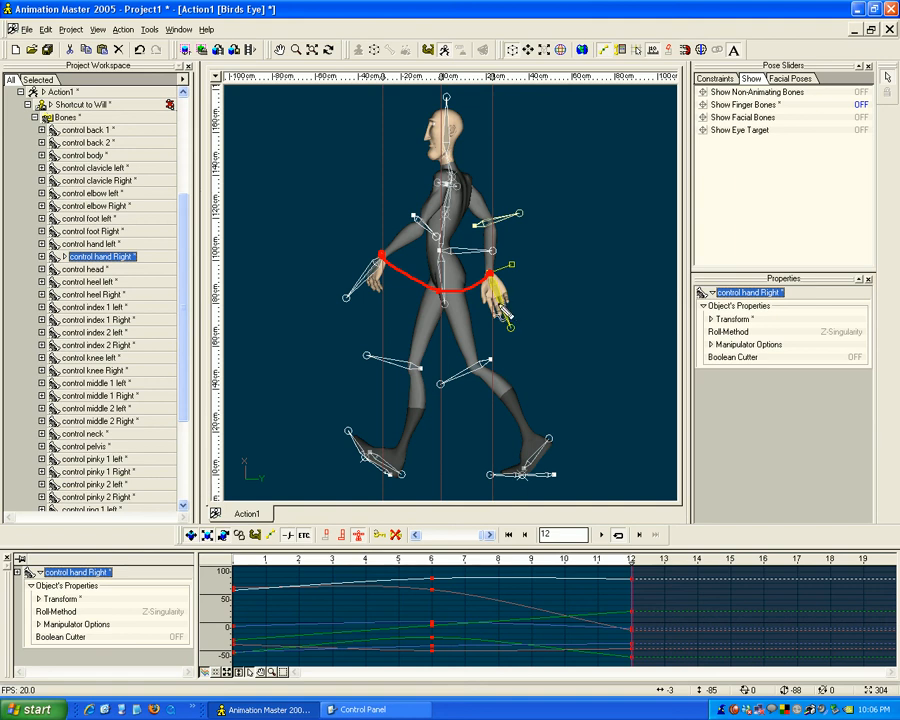
{"action": "right_click", "coordinate": [470, 81]}
{"action": "left_click", "coordinate": [490, 114]}
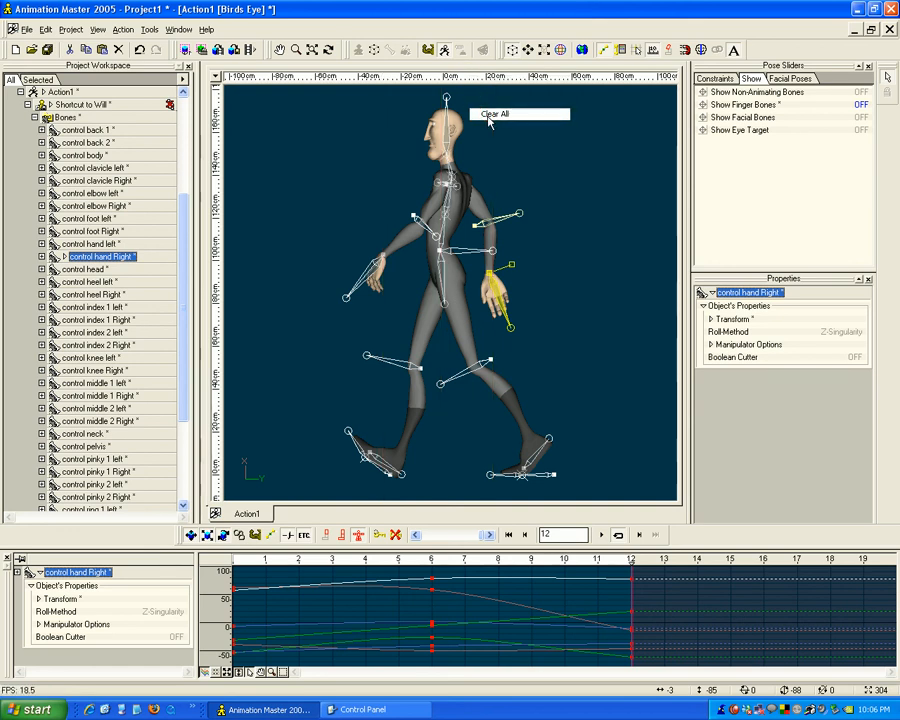
Examine the whole figure at frame 3 from a three-quarter angle and the front, with the timeline showing a longer frame range.
{"action": "left_click", "coordinate": [530, 160]}
{"action": "scroll", "coordinate": [530, 160], "scroll_direction": "down", "scroll_amount": 2}
{"action": "key", "text": "t"}
{"action": "left_click_drag", "start_coordinate": [432, 222], "coordinate": [527, 237]}
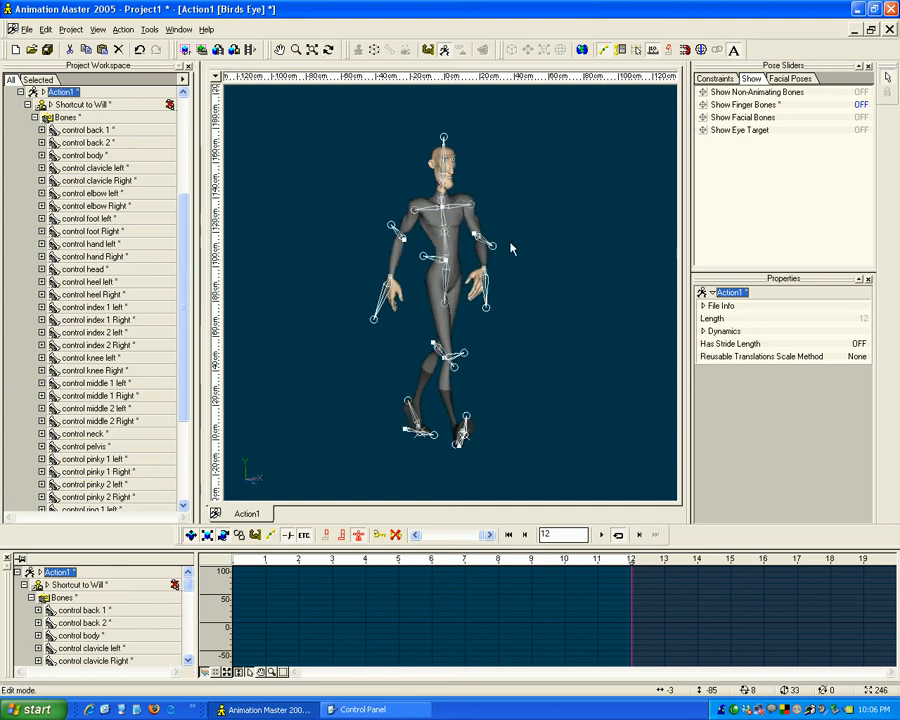
{"action": "scroll", "coordinate": [649, 603], "scroll_direction": "down", "scroll_amount": 3}
{"action": "scroll", "coordinate": [649, 603], "scroll_direction": "up", "scroll_amount": 4}
{"action": "left_click", "coordinate": [650, 601]}
{"action": "scroll", "coordinate": [651, 602], "scroll_direction": "up", "scroll_amount": 3}
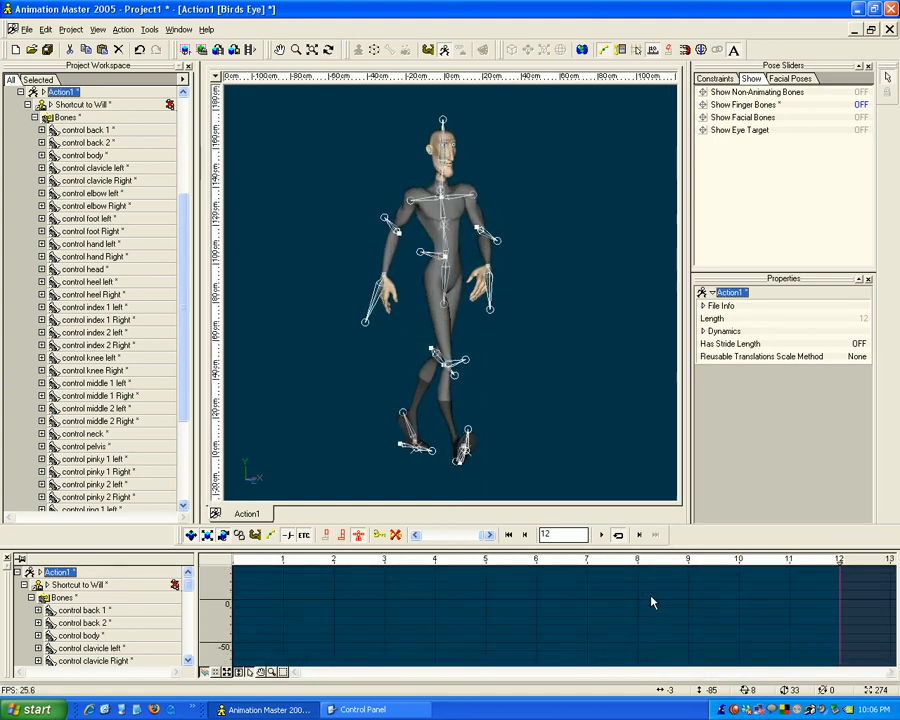
{"action": "scroll", "coordinate": [651, 602], "scroll_direction": "down", "scroll_amount": 6}
{"action": "left_click_drag", "start_coordinate": [469, 572], "coordinate": [293, 581]}
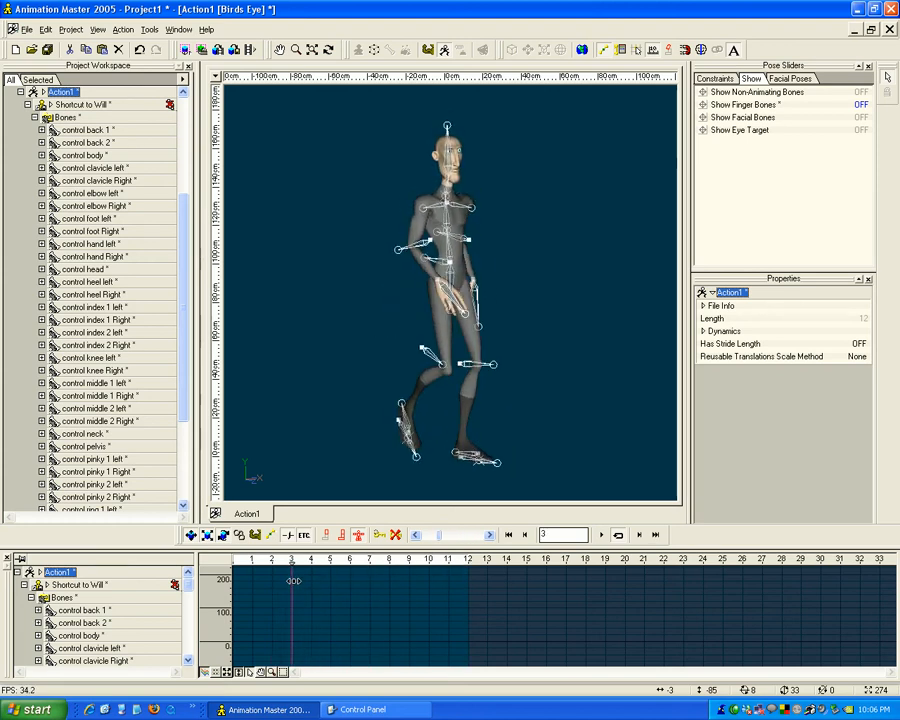
{"action": "key", "text": "t"}
{"action": "left_click_drag", "start_coordinate": [421, 303], "coordinate": [384, 297]}
{"action": "key", "text": "1"}
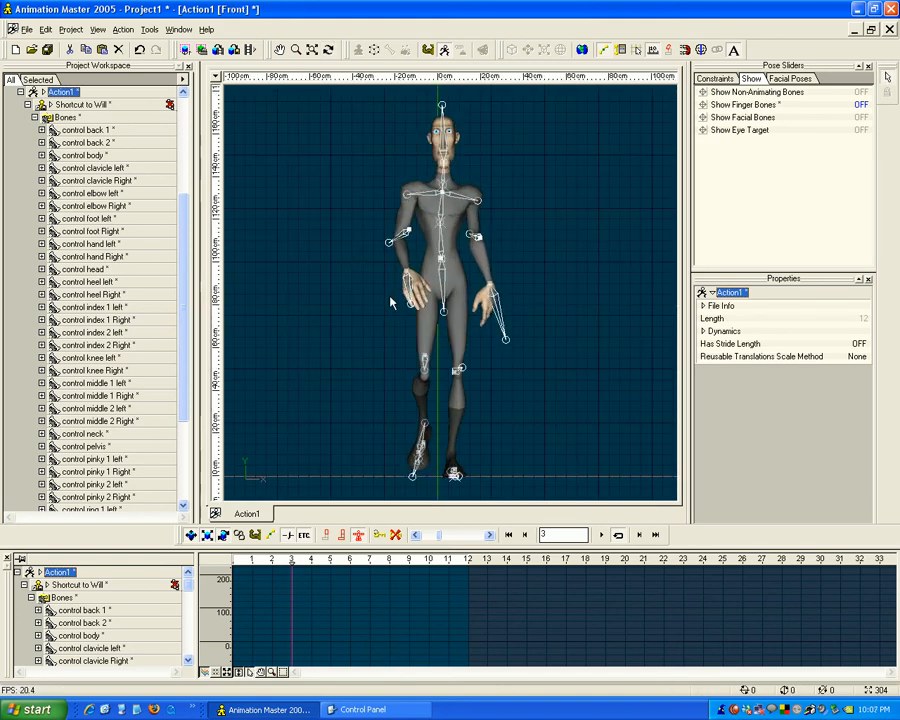
Inspect the rotation curves of the lower back control, expanding its transform channels in the timeline.
{"action": "left_click", "coordinate": [437, 250]}
{"action": "left_click", "coordinate": [50, 598]}
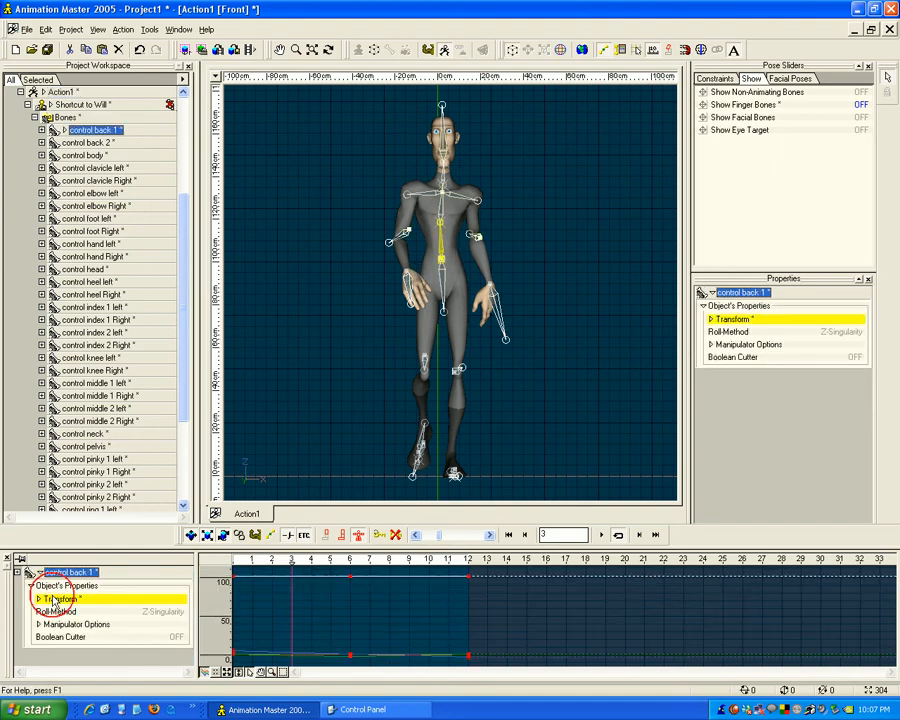
{"action": "left_click", "coordinate": [39, 598]}
{"action": "left_click", "coordinate": [60, 611]}
{"action": "left_click", "coordinate": [62, 637]}
{"action": "left_click", "coordinate": [62, 638]}
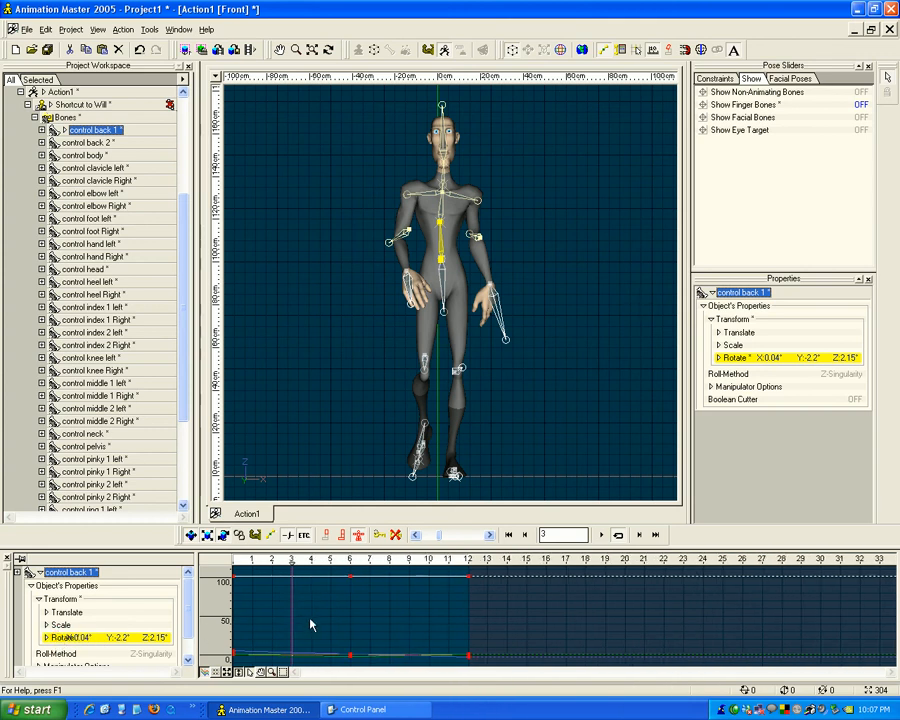
{"action": "left_click", "coordinate": [46, 637]}
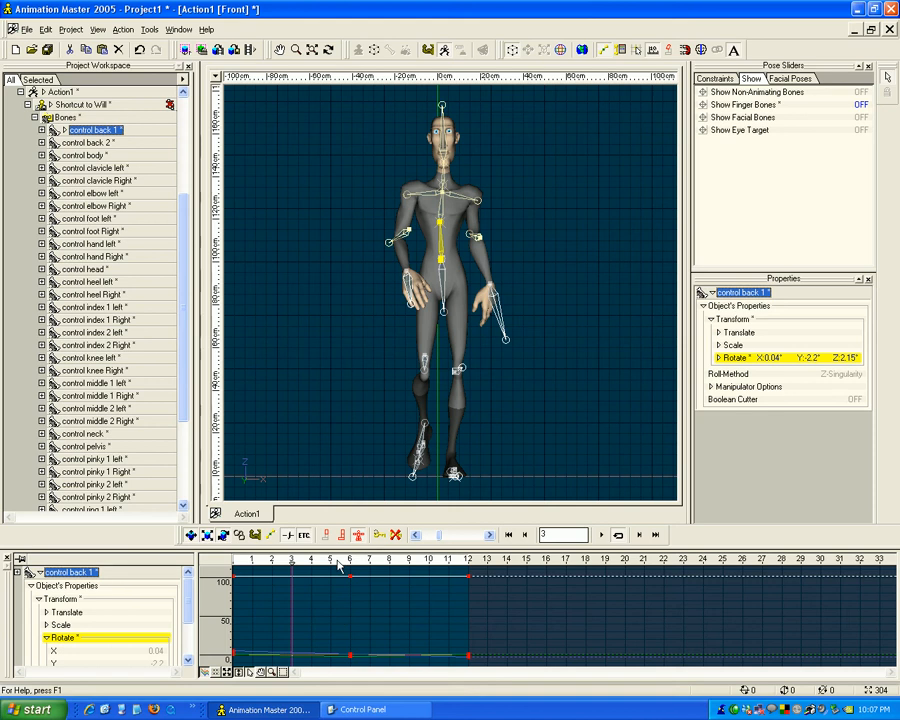
Check the keyframes of the clavicle, head and elbow controls one after another.
{"action": "left_click", "coordinate": [445, 213]}
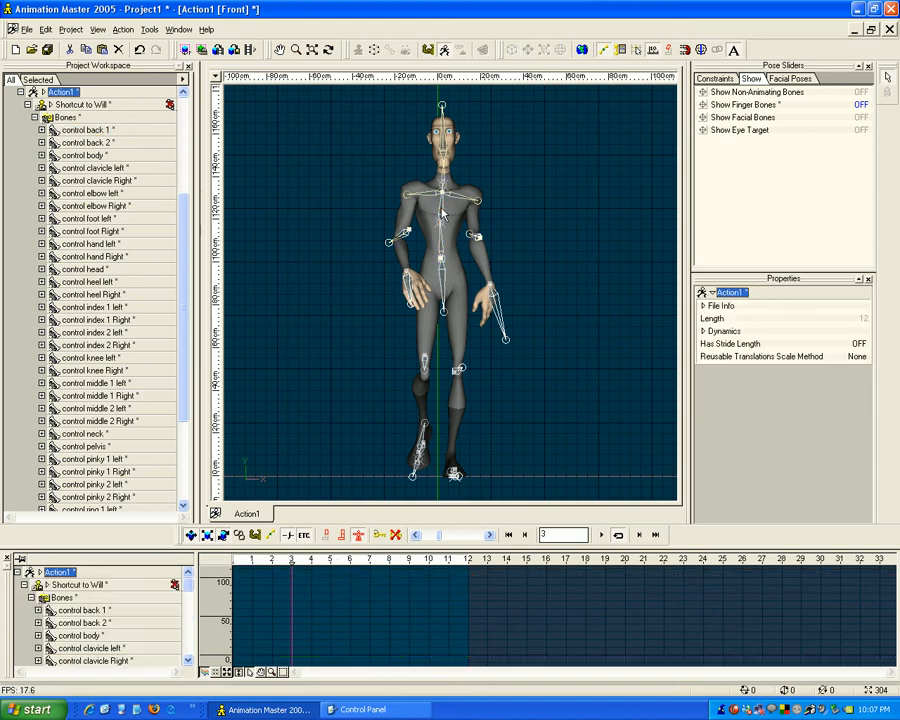
{"action": "left_click", "coordinate": [442, 212]}
{"action": "left_click", "coordinate": [428, 195]}
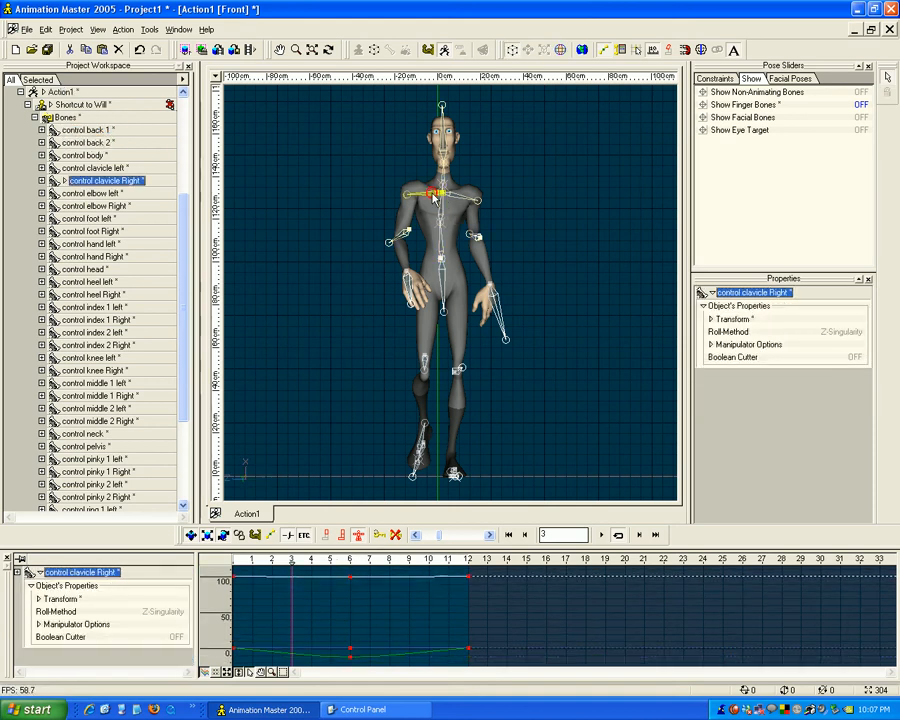
{"action": "left_click", "coordinate": [467, 199]}
{"action": "left_click", "coordinate": [459, 197]}
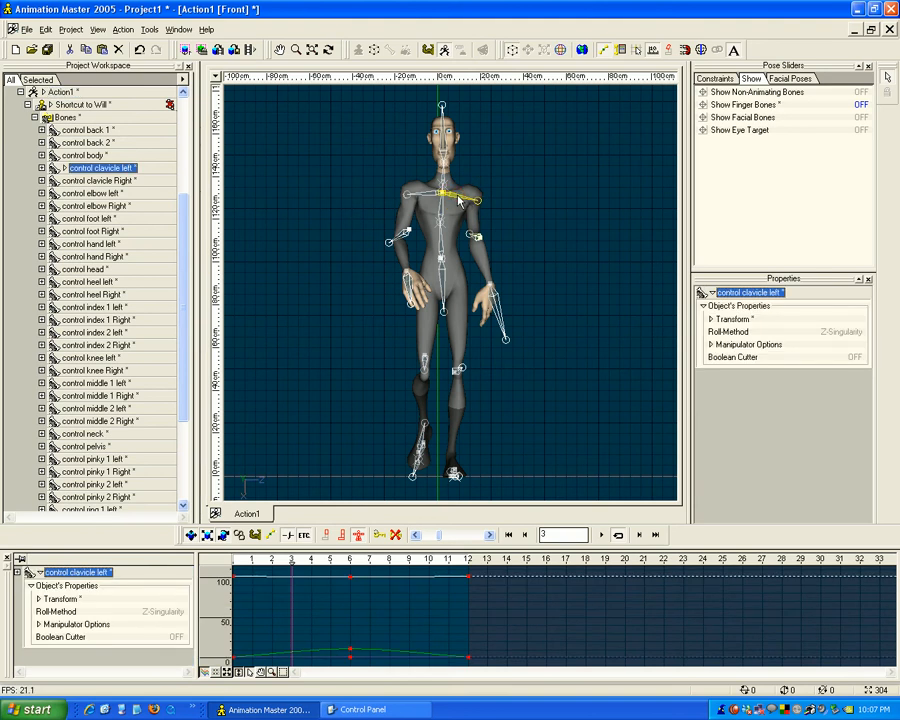
{"action": "left_click", "coordinate": [445, 176]}
{"action": "left_click", "coordinate": [445, 152]}
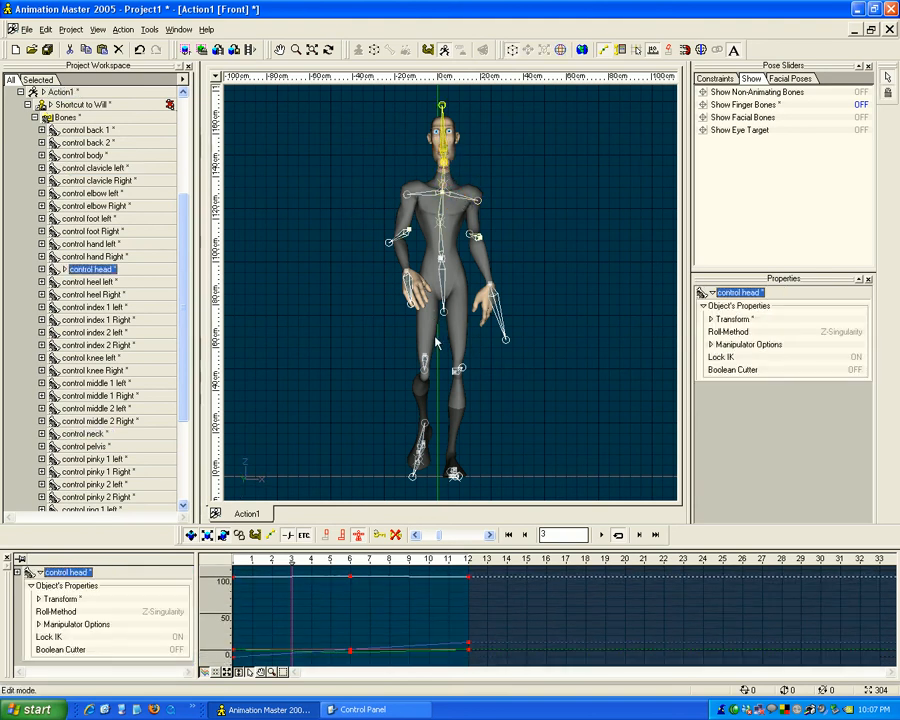
{"action": "left_click", "coordinate": [405, 235]}
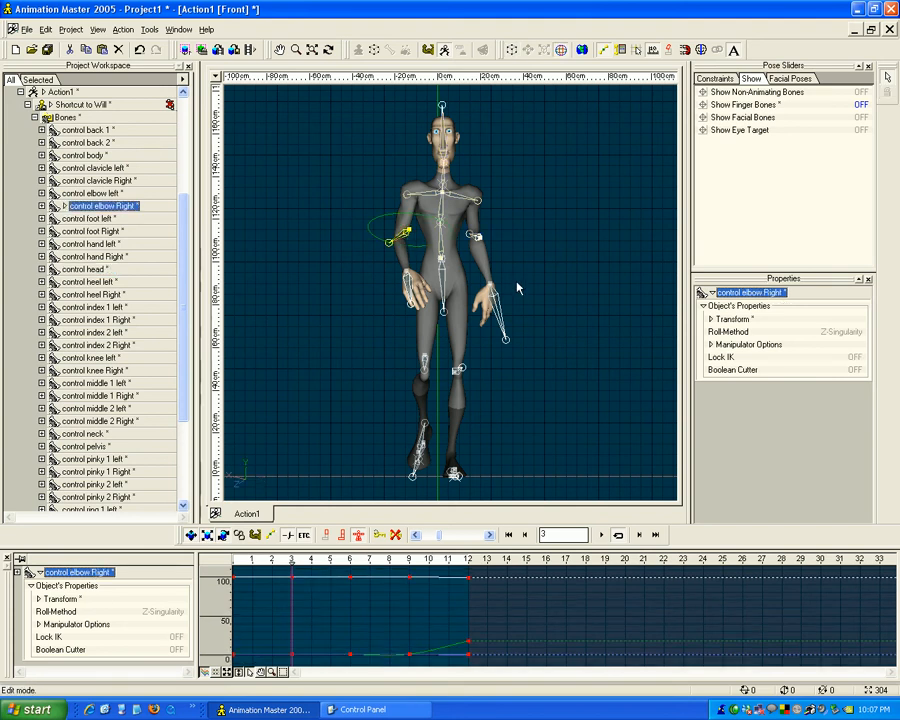
{"action": "left_click", "coordinate": [477, 237]}
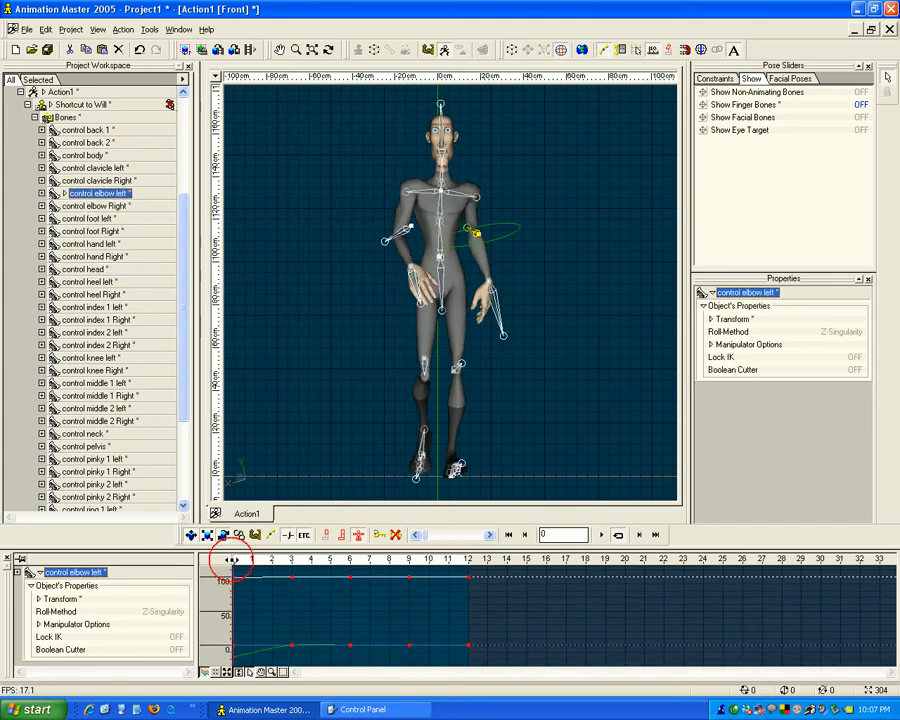
Set keyframes for all of the character's controls at frame 3 and at frame 9.
{"action": "mouse_move", "coordinate": [294, 558]}
{"action": "left_mouse_down"}
{"action": "mouse_move", "coordinate": [428, 553]}
{"action": "mouse_move", "coordinate": [486, 535]}
{"action": "mouse_move", "coordinate": [292, 553]}
{"action": "mouse_move", "coordinate": [448, 555]}
{"action": "mouse_move", "coordinate": [233, 555]}
{"action": "mouse_move", "coordinate": [470, 555]}
{"action": "mouse_move", "coordinate": [289, 560]}
{"action": "left_mouse_up"}
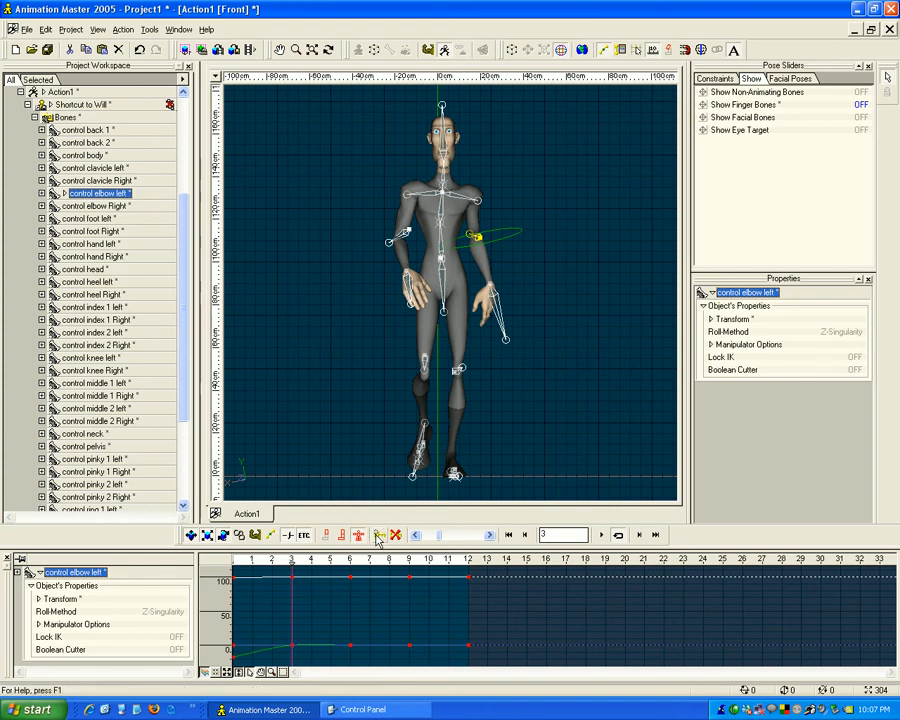
{"action": "left_click_drag", "start_coordinate": [354, 571], "coordinate": [408, 565]}
{"action": "left_click", "coordinate": [379, 537]}
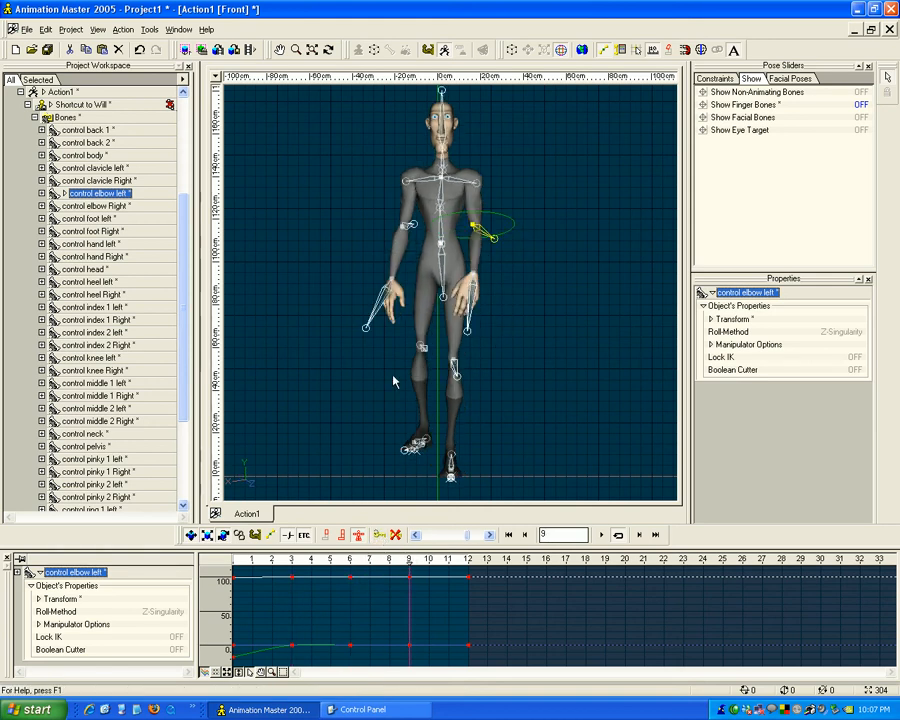
Raise the right hand control slightly at frame 9 from the side view, bringing its X translation to about -45.65 cm.
{"action": "key", "text": "7"}
{"action": "scroll", "coordinate": [440, 313], "scroll_direction": "up", "scroll_amount": 2}
{"action": "left_click", "coordinate": [418, 345]}
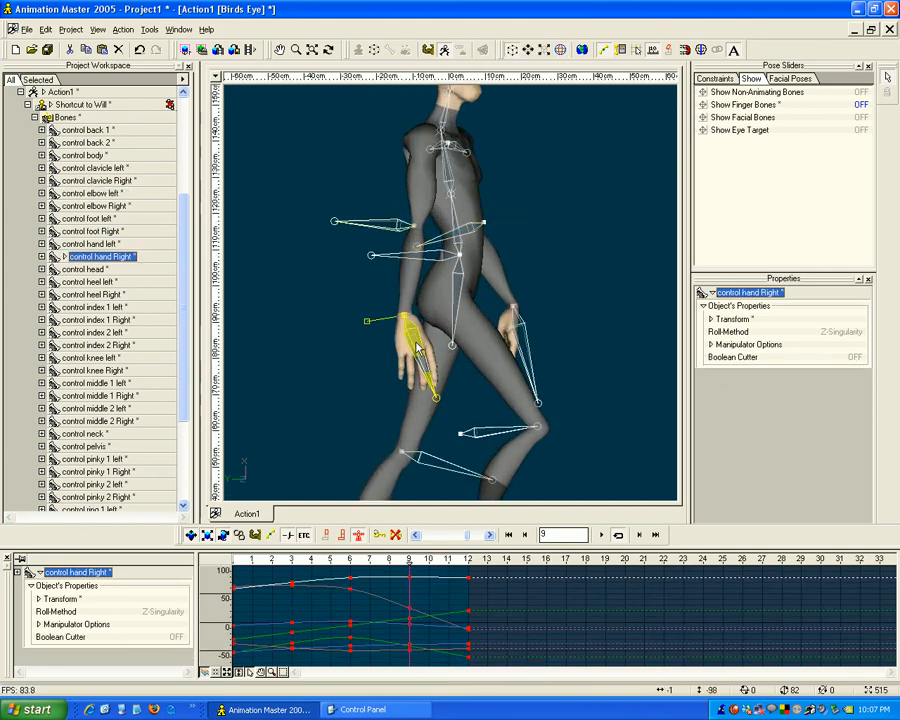
{"action": "left_click_drag", "start_coordinate": [413, 327], "coordinate": [412, 318]}
{"action": "left_click_drag", "start_coordinate": [410, 650], "coordinate": [410, 647]}
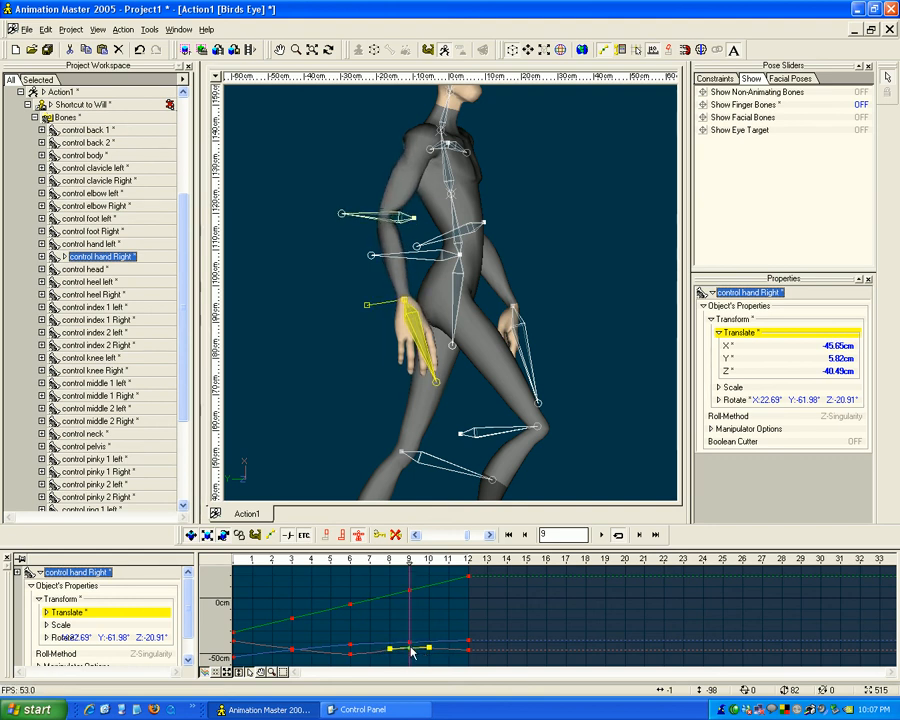
Review the adjusted right-hand swing from both sides and the front by scrubbing between frames 0 and 9, ending at frame 0.
{"action": "mouse_move", "coordinate": [401, 563]}
{"action": "left_mouse_down"}
{"action": "mouse_move", "coordinate": [370, 563]}
{"action": "mouse_move", "coordinate": [507, 565]}
{"action": "mouse_move", "coordinate": [233, 566]}
{"action": "left_mouse_up"}
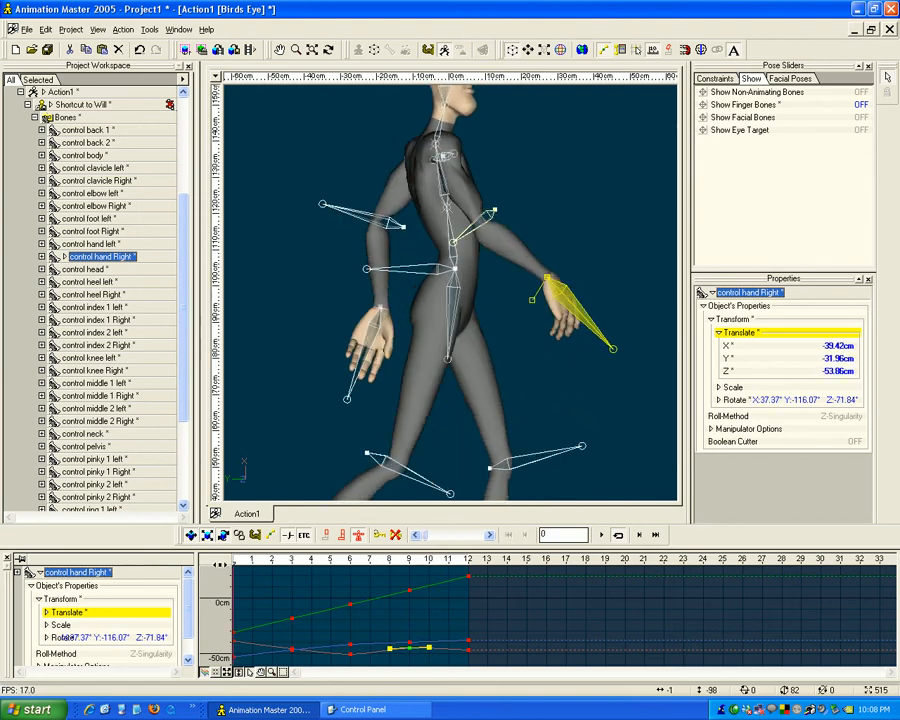
{"action": "scroll", "coordinate": [403, 384], "scroll_direction": "down", "scroll_amount": 3}
{"action": "middle_click", "coordinate": [438, 378]}
{"action": "scroll", "coordinate": [438, 378], "scroll_direction": "down", "scroll_amount": 2}
{"action": "key", "text": "t"}
{"action": "mouse_move", "coordinate": [450, 378]}
{"action": "left_mouse_down"}
{"action": "mouse_move", "coordinate": [370, 386]}
{"action": "mouse_move", "coordinate": [512, 368]}
{"action": "mouse_move", "coordinate": [477, 352]}
{"action": "left_mouse_up"}
{"action": "key", "text": "m"}
{"action": "key", "text": "t"}
{"action": "key", "text": "m"}
{"action": "mouse_move", "coordinate": [325, 559]}
{"action": "left_mouse_down"}
{"action": "mouse_move", "coordinate": [233, 558]}
{"action": "mouse_move", "coordinate": [336, 558]}
{"action": "left_mouse_up"}
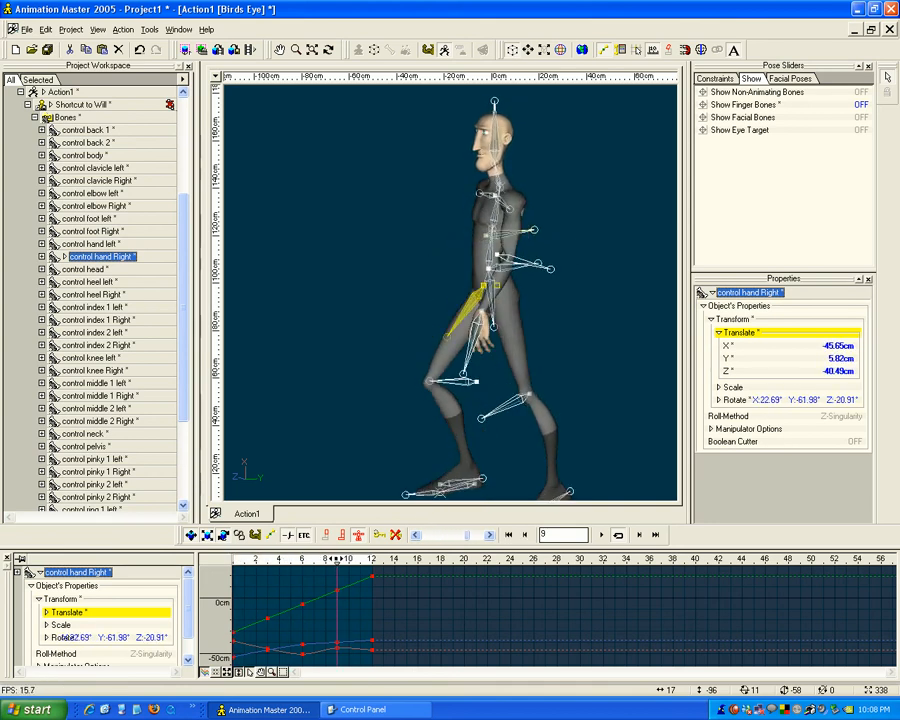
{"action": "key", "text": "t"}
{"action": "mouse_move", "coordinate": [424, 418]}
{"action": "left_mouse_down"}
{"action": "mouse_move", "coordinate": [488, 318]}
{"action": "mouse_move", "coordinate": [549, 335]}
{"action": "mouse_move", "coordinate": [553, 362]}
{"action": "mouse_move", "coordinate": [551, 355]}
{"action": "left_mouse_up"}
{"action": "mouse_move", "coordinate": [337, 558]}
{"action": "left_mouse_down"}
{"action": "mouse_move", "coordinate": [360, 559]}
{"action": "mouse_move", "coordinate": [292, 558]}
{"action": "mouse_move", "coordinate": [370, 558]}
{"action": "mouse_move", "coordinate": [210, 563]}
{"action": "left_mouse_up"}
{"action": "mouse_move", "coordinate": [445, 336]}
{"action": "left_mouse_down"}
{"action": "mouse_move", "coordinate": [422, 245]}
{"action": "mouse_move", "coordinate": [449, 347]}
{"action": "mouse_move", "coordinate": [446, 318]}
{"action": "left_mouse_up"}
Display the right hand control's X translation curve in an enlarged timeline scaled to frames 0 to 12.
{"action": "left_click", "coordinate": [438, 192]}
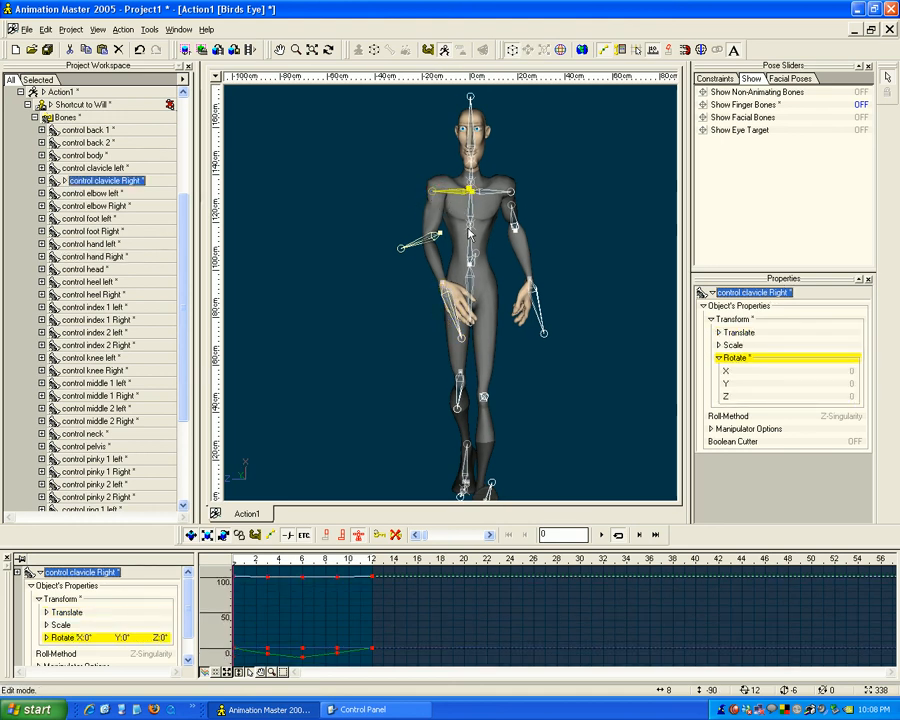
{"action": "left_click", "coordinate": [452, 316]}
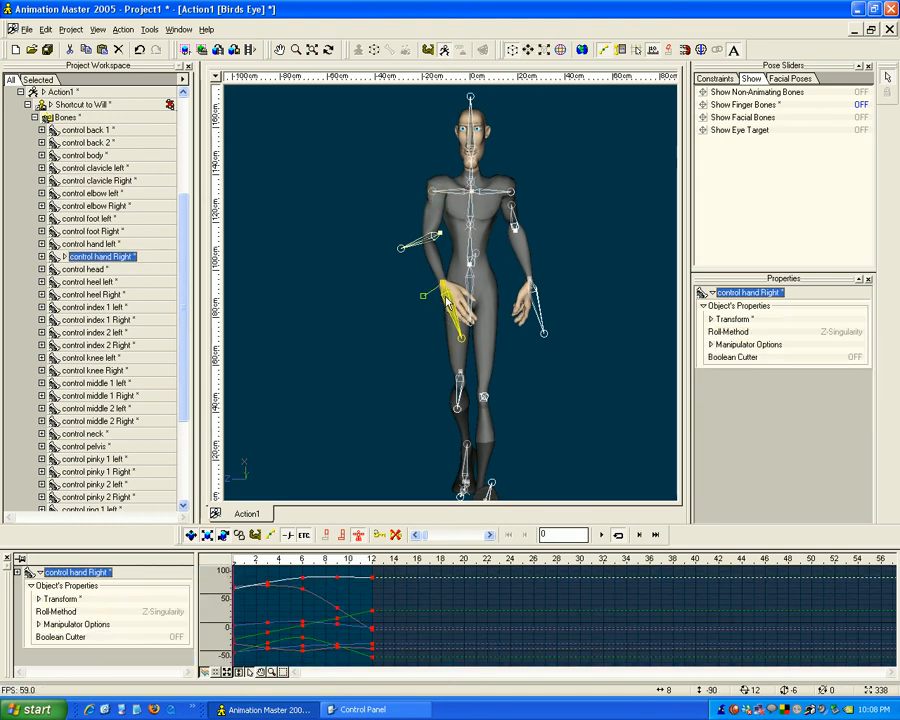
{"action": "left_click", "coordinate": [39, 599]}
{"action": "left_click", "coordinate": [65, 612]}
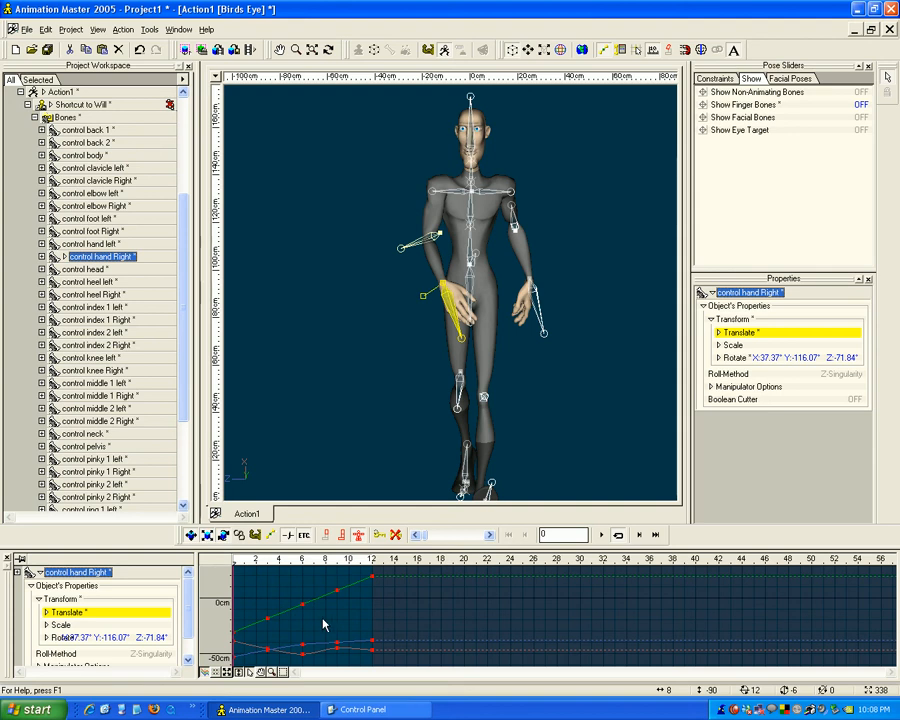
{"action": "left_click", "coordinate": [46, 612]}
{"action": "left_click", "coordinate": [76, 626]}
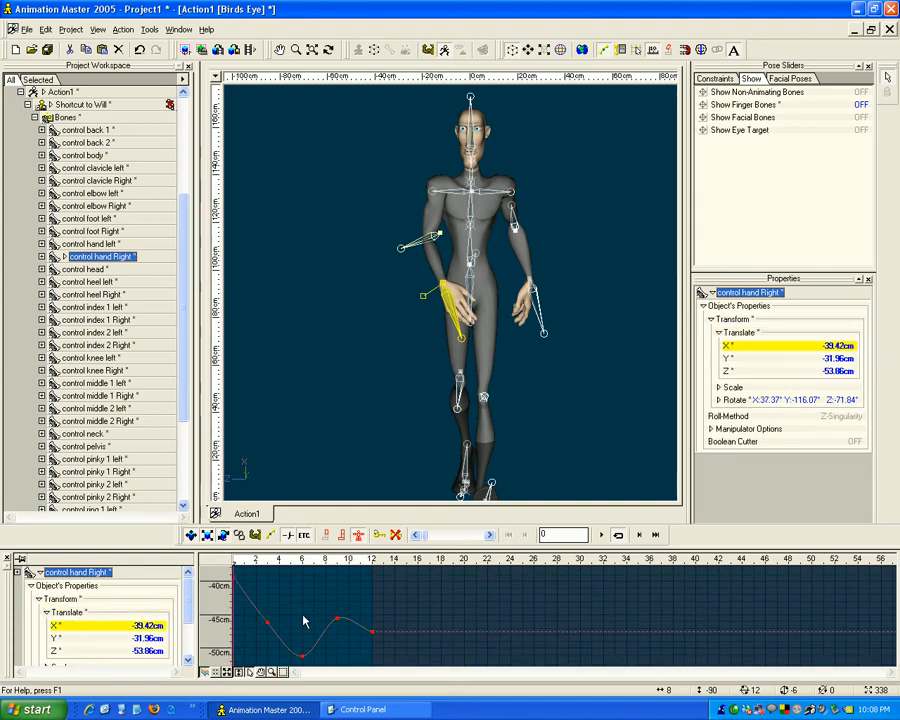
{"action": "left_click_drag", "start_coordinate": [337, 548], "coordinate": [337, 467]}
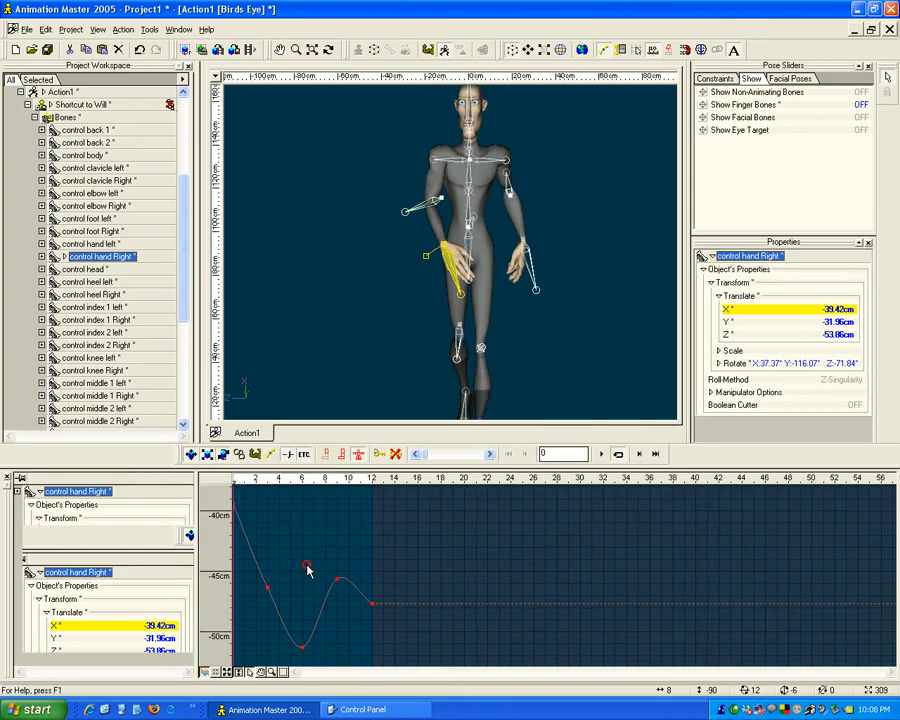
{"action": "scroll", "coordinate": [306, 571], "scroll_direction": "up", "scroll_amount": 3}
{"action": "scroll", "coordinate": [307, 571], "scroll_direction": "up", "scroll_amount": 2}
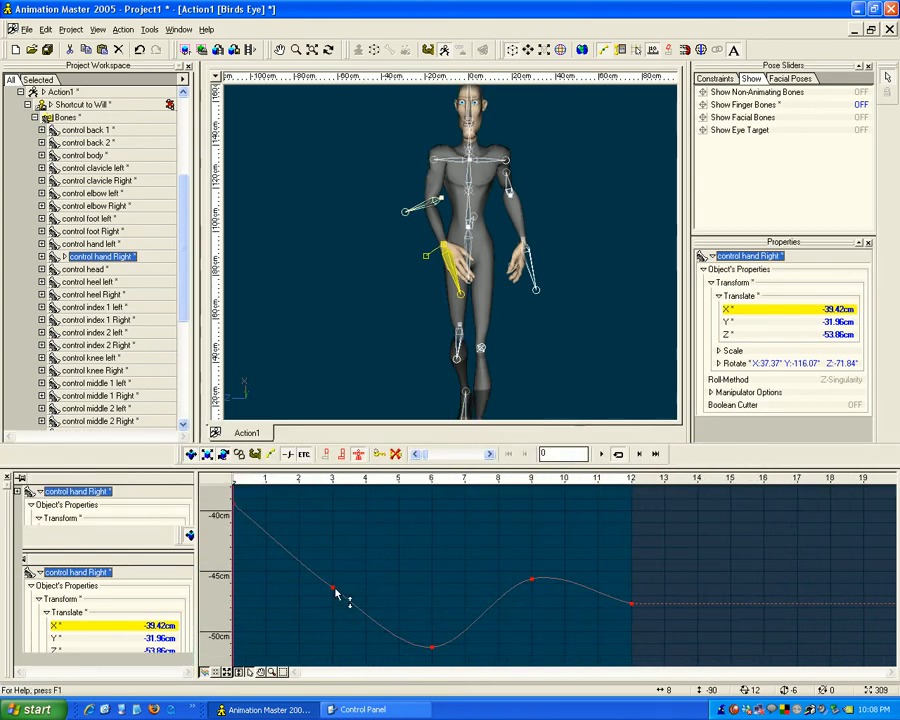
Lower the frame 3 key on the right hand's X translation curve to about -47.53 cm.
{"action": "left_click", "coordinate": [334, 589]}
{"action": "left_click", "coordinate": [352, 622]}
{"action": "left_click", "coordinate": [334, 589]}
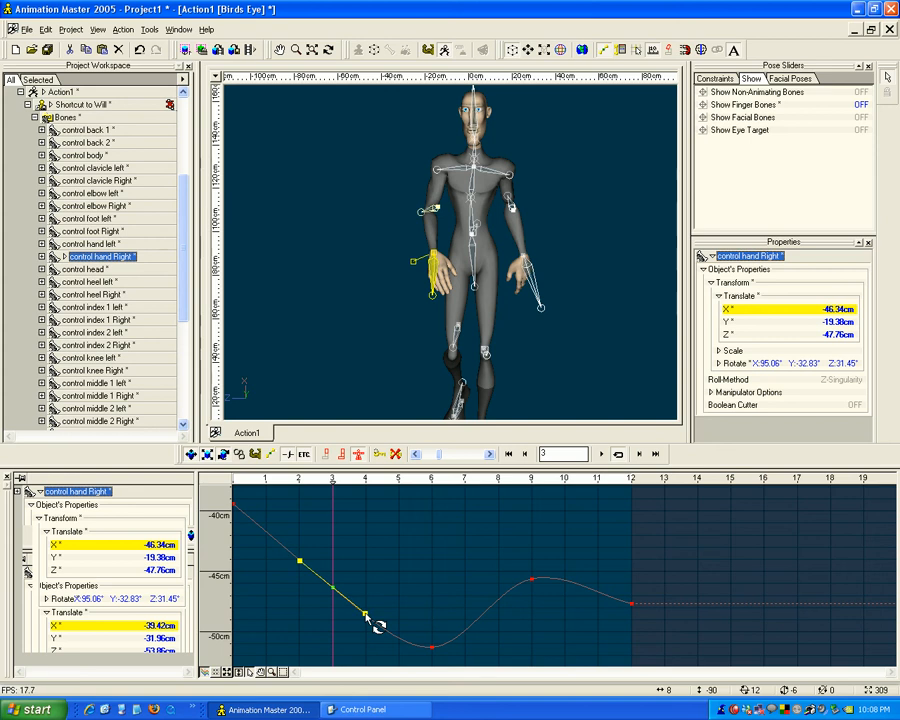
{"action": "left_click", "coordinate": [376, 601]}
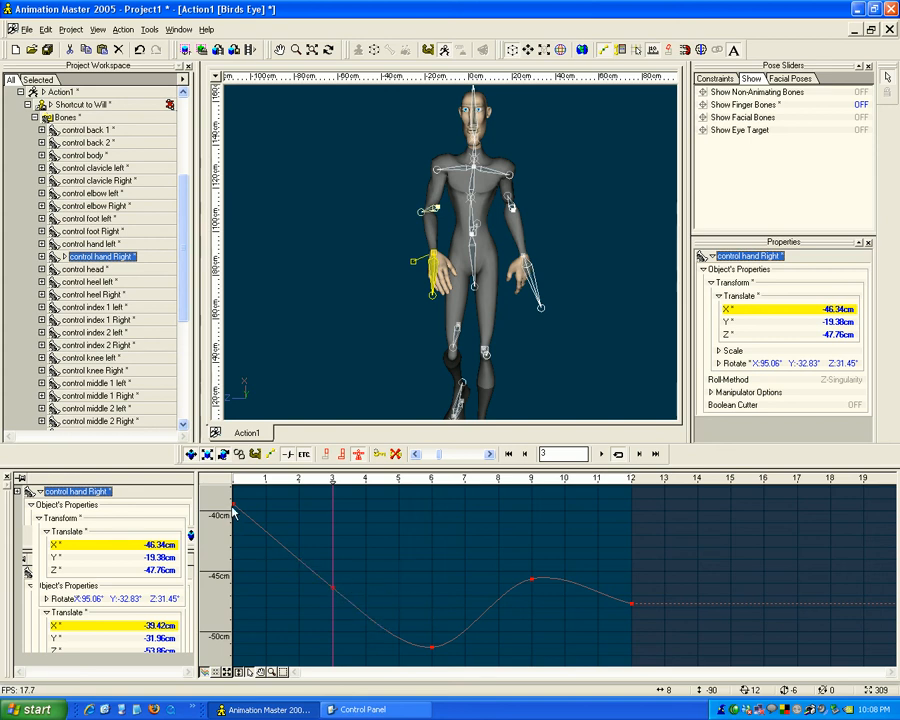
{"action": "left_click", "coordinate": [334, 592]}
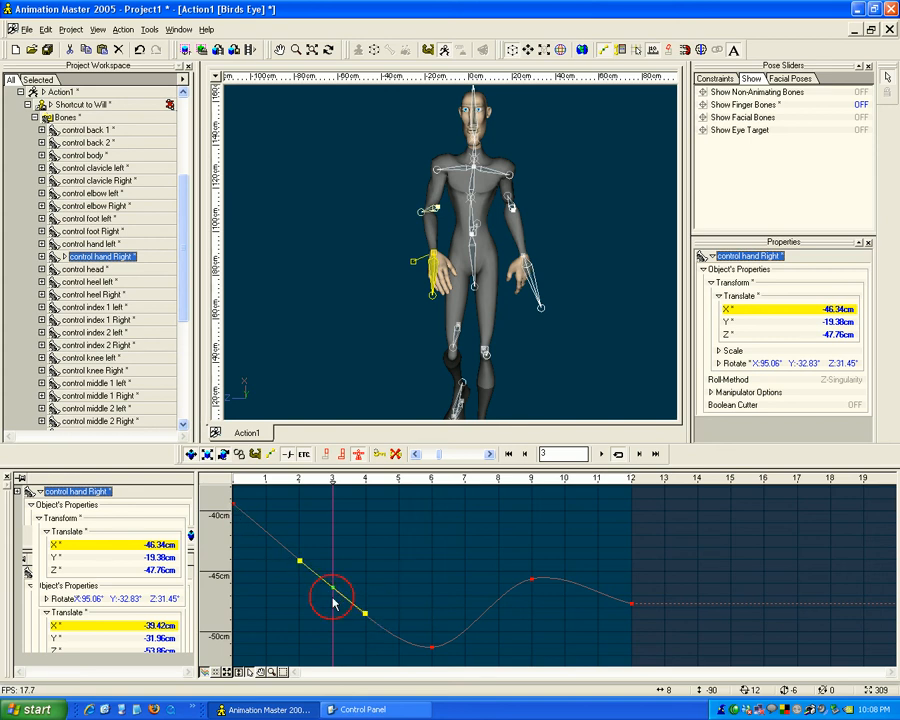
{"action": "left_click_drag", "start_coordinate": [334, 591], "coordinate": [334, 603]}
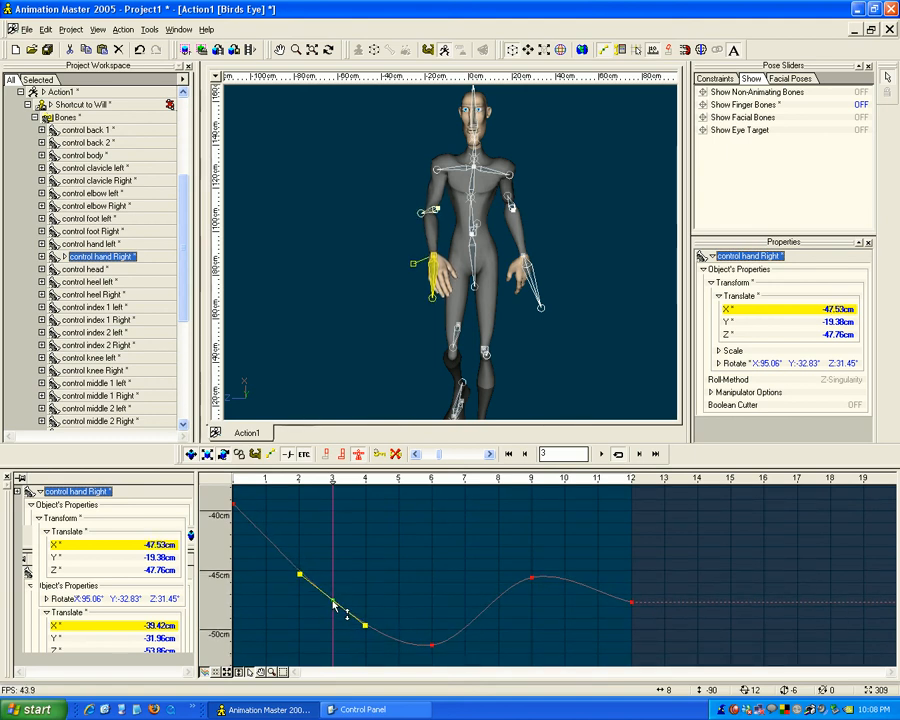
Raise the frame 9 key on the right hand control's Z translation curve to about -39.62 cm.
{"action": "left_click", "coordinate": [80, 560]}
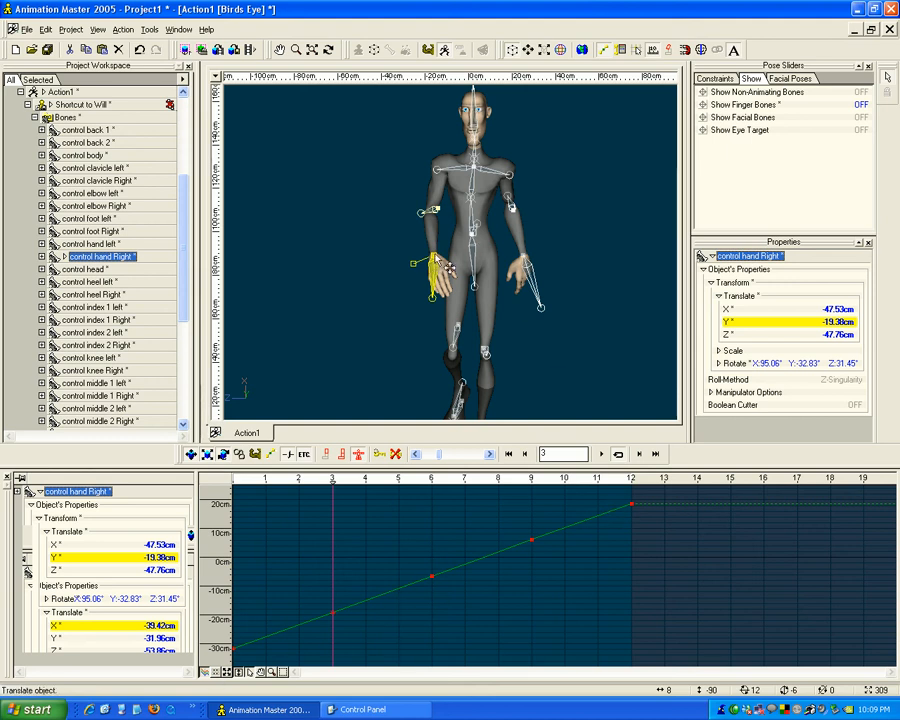
{"action": "left_click_drag", "start_coordinate": [327, 489], "coordinate": [232, 505]}
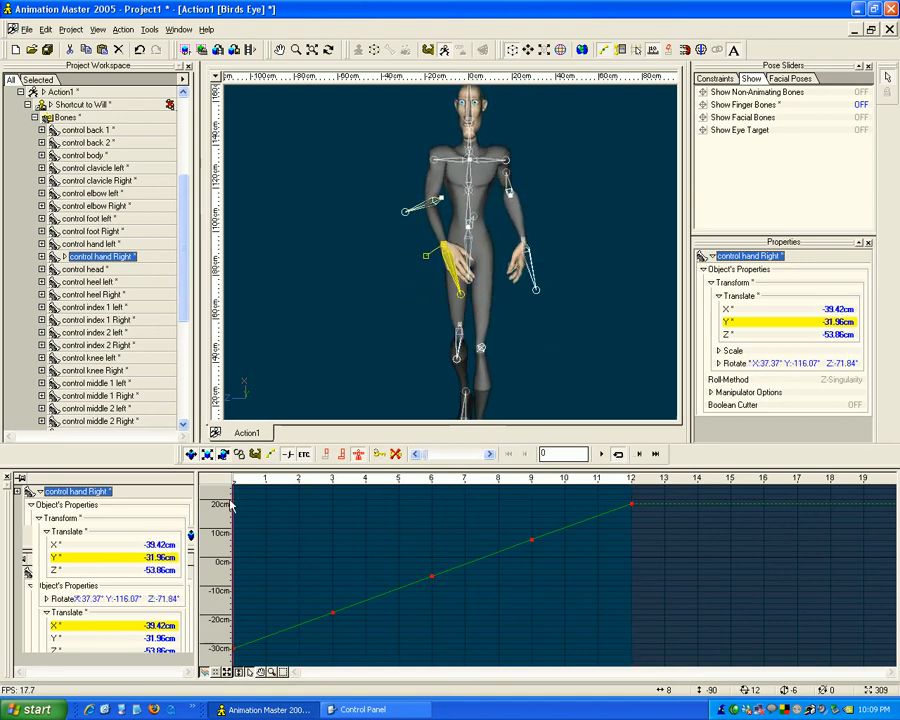
{"action": "left_click", "coordinate": [60, 570]}
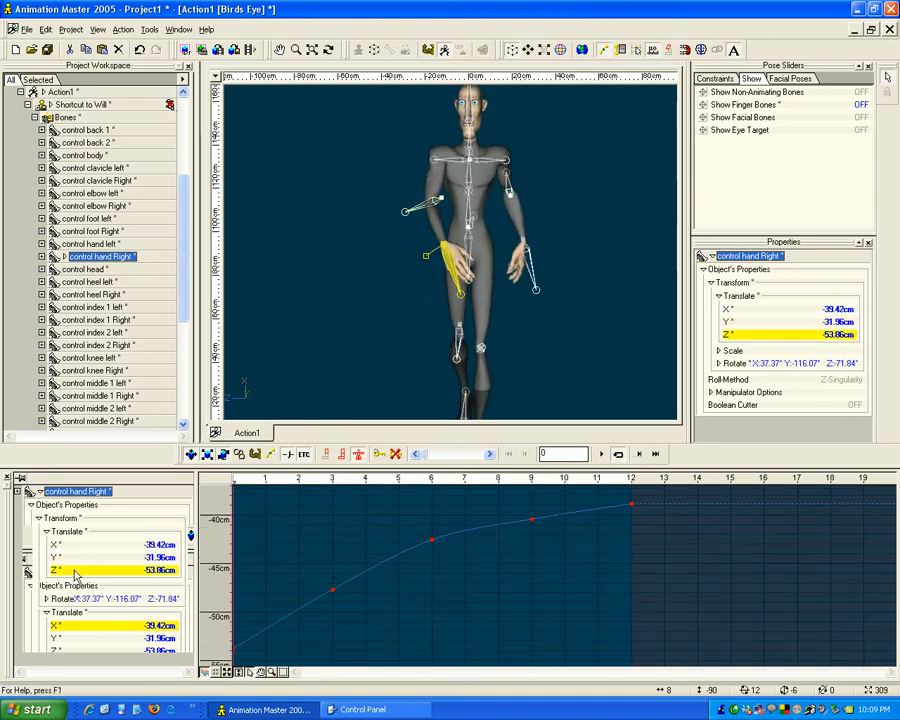
{"action": "left_click", "coordinate": [532, 521]}
{"action": "left_click_drag", "start_coordinate": [532, 522], "coordinate": [534, 515]}
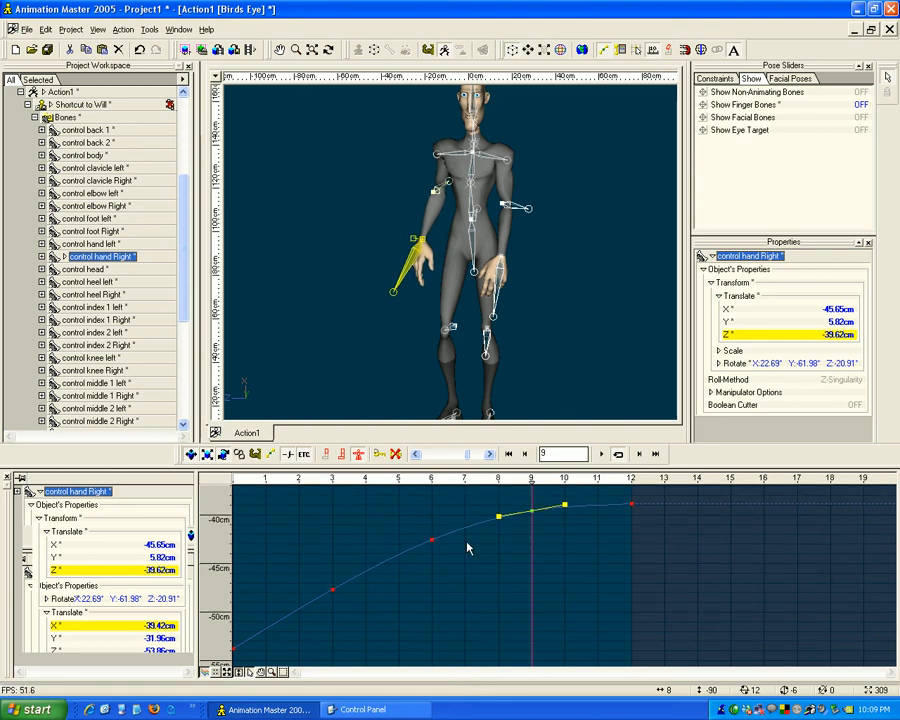
{"action": "left_click", "coordinate": [462, 591]}
Show all of the right hand control's transform curves and slightly raise the frame 9 key on its red rotation curve.
{"action": "left_click_drag", "start_coordinate": [536, 481], "coordinate": [350, 520]}
{"action": "left_click", "coordinate": [60, 518]}
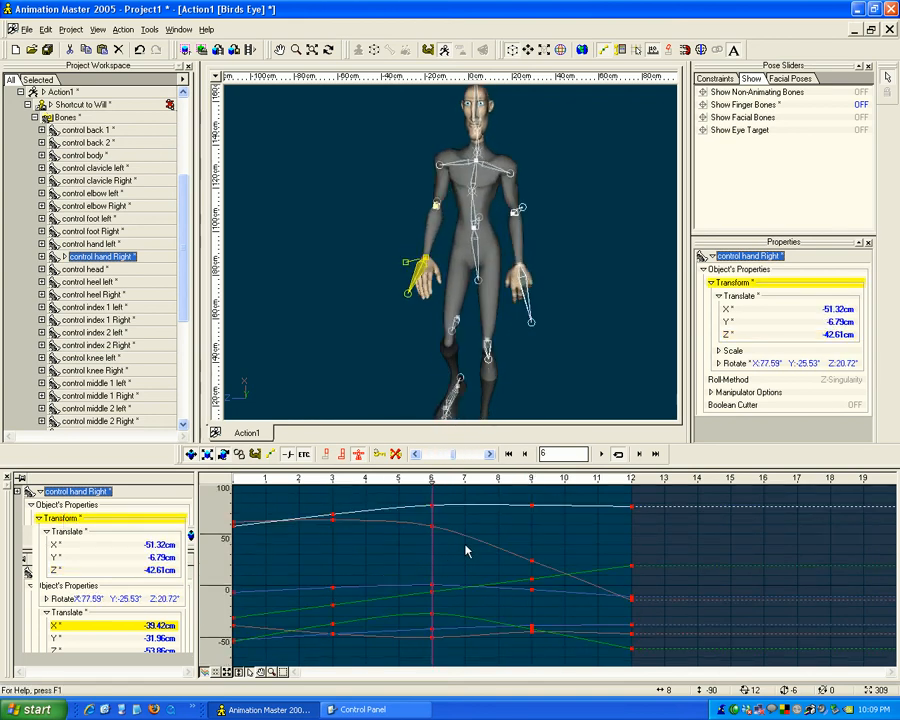
{"action": "left_click", "coordinate": [532, 563]}
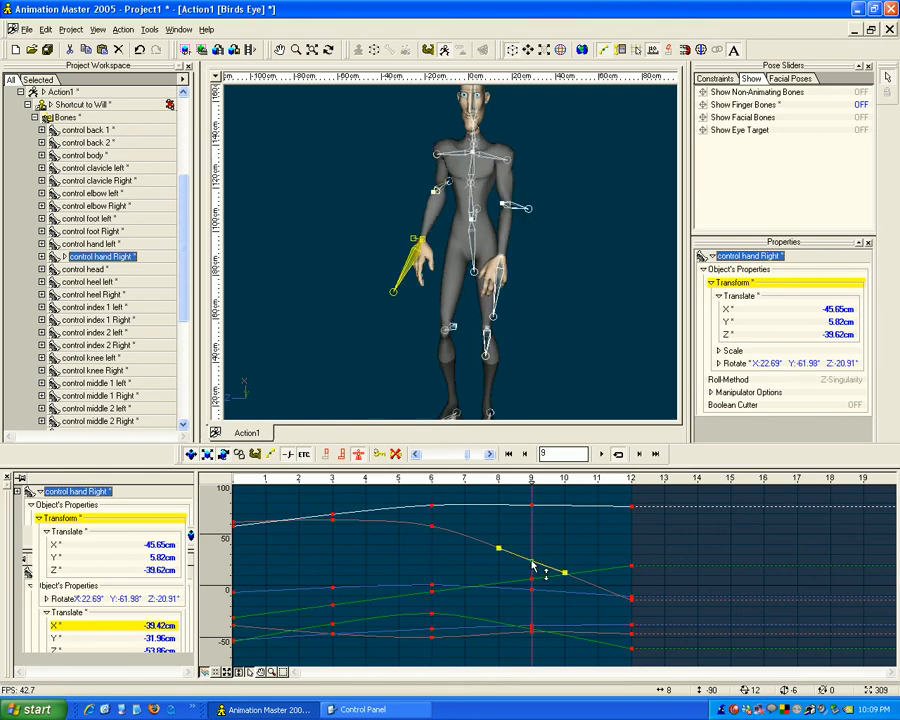
{"action": "left_click", "coordinate": [532, 563]}
{"action": "left_click_drag", "start_coordinate": [533, 565], "coordinate": [533, 561]}
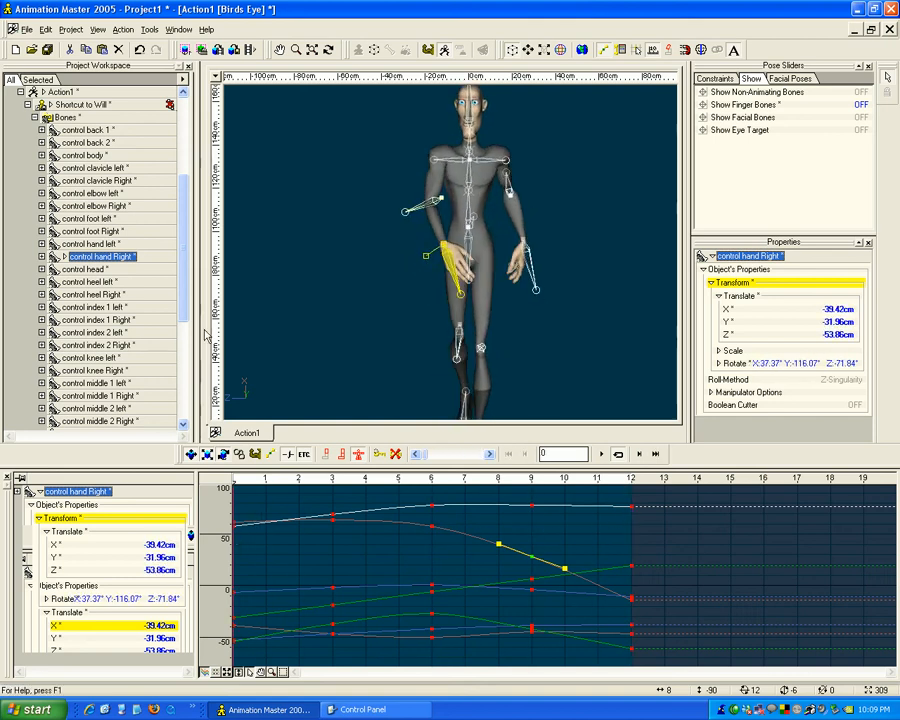
Save the Action1 action as WillWalk_01.act in the Models for DVD Production folder.
{"action": "left_click_drag", "start_coordinate": [185, 242], "coordinate": [183, 157]}
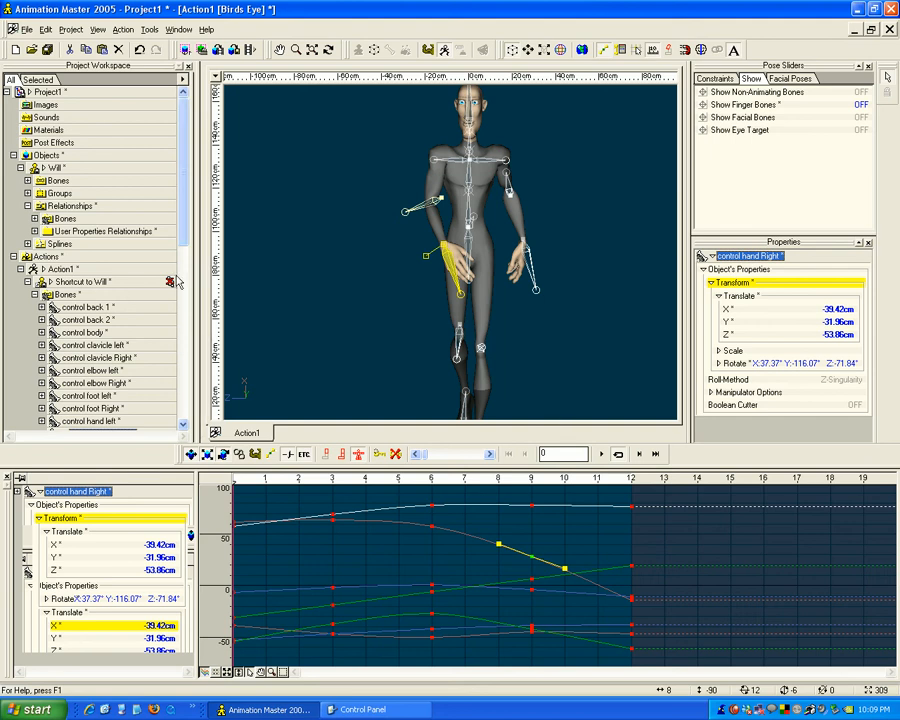
{"action": "right_click", "coordinate": [59, 270]}
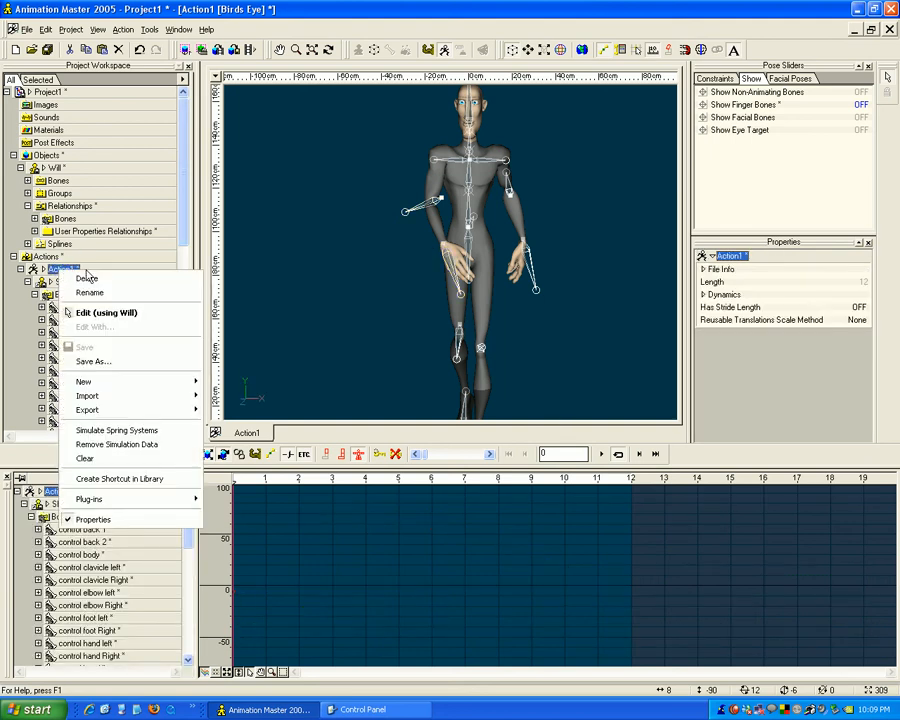
{"action": "left_click", "coordinate": [98, 362]}
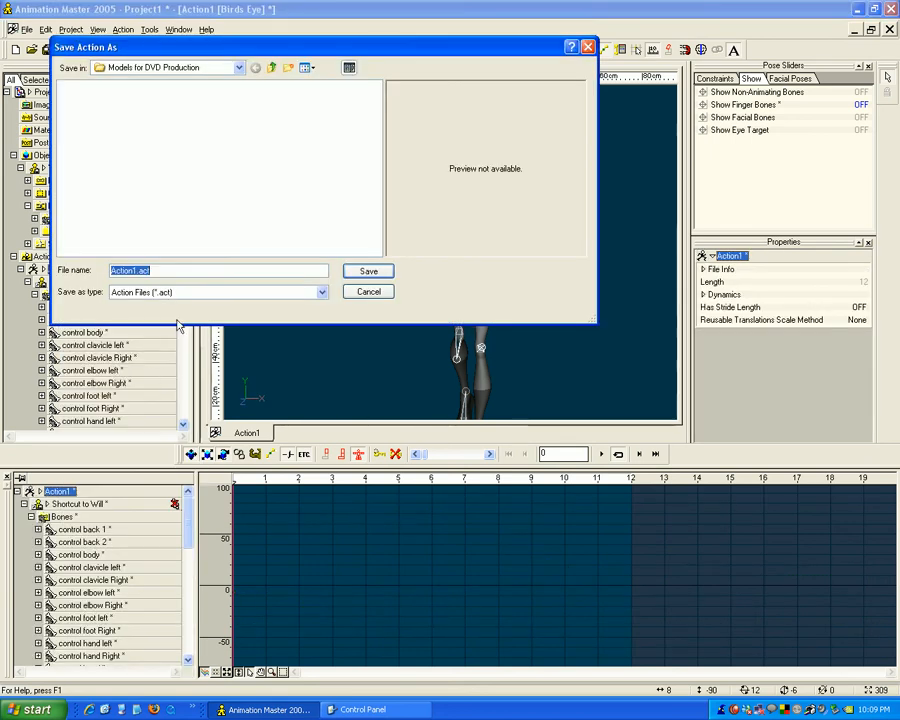
{"action": "left_click_drag", "start_coordinate": [137, 271], "coordinate": [101, 278]}
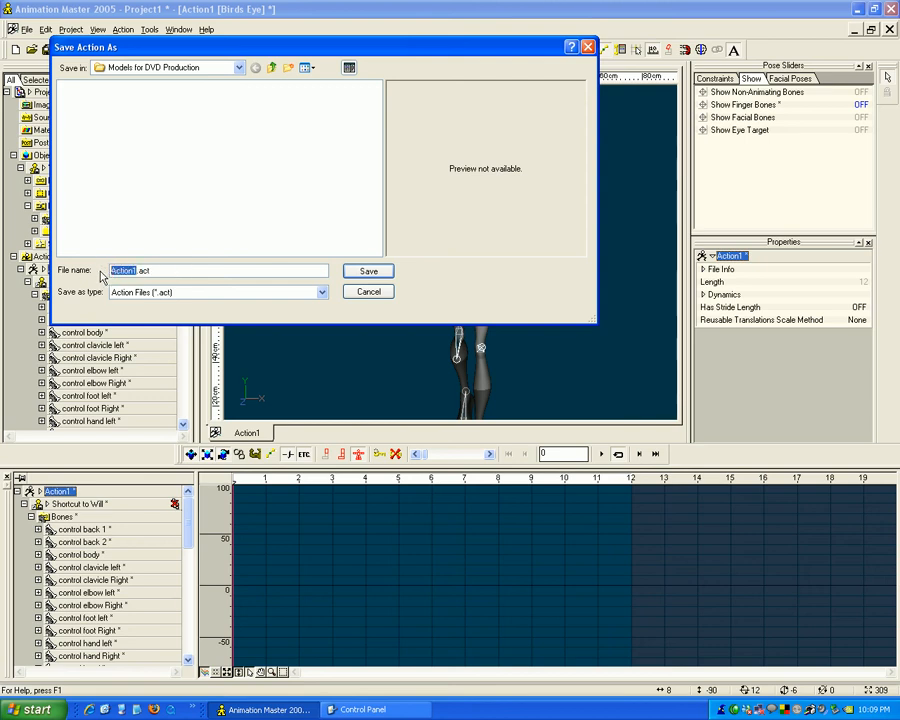
{"action": "key", "text": "BackSpace"}
{"action": "type", "text": "W"}
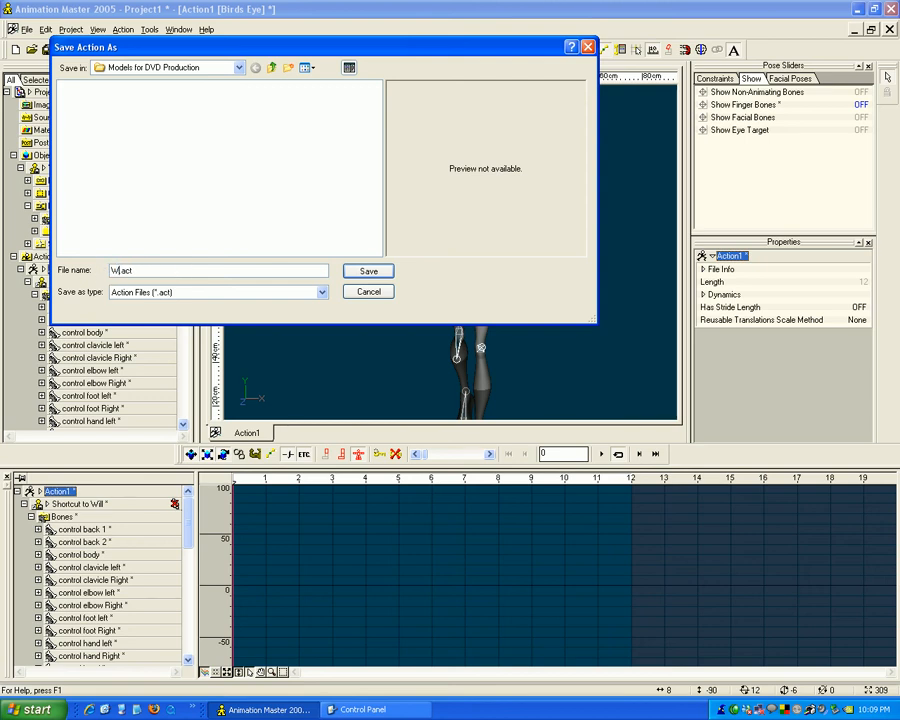
{"action": "type", "text": "illWalk_01"}
{"action": "key", "text": "Return"}
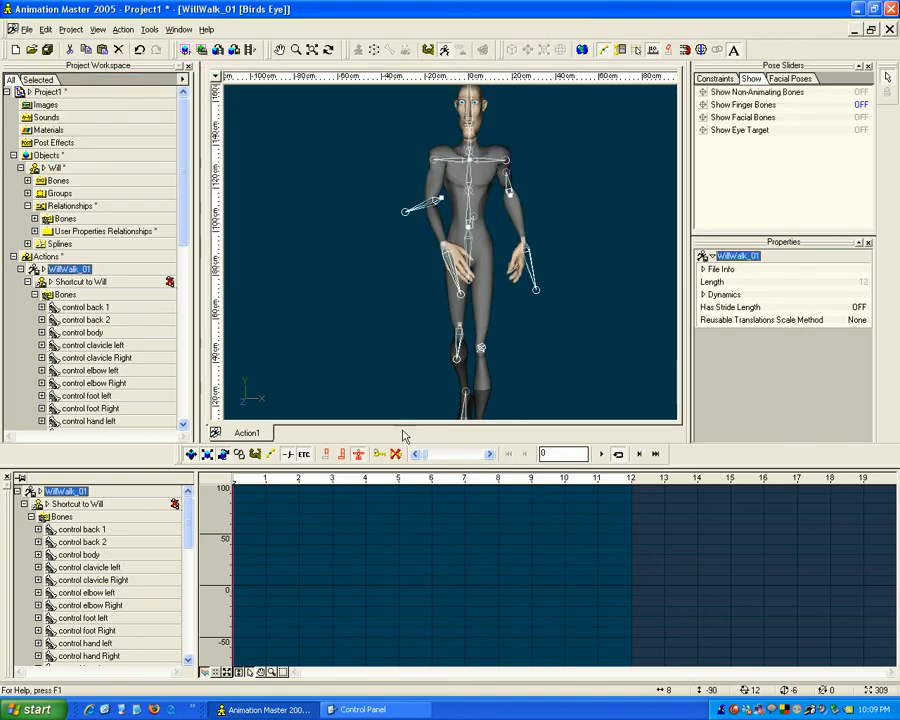
Raise the frame 9 key on the left hand control's X translation curve to about 49.43 cm.
{"action": "mouse_move", "coordinate": [486, 492]}
{"action": "left_mouse_down"}
{"action": "mouse_move", "coordinate": [389, 489]}
{"action": "mouse_move", "coordinate": [565, 489]}
{"action": "mouse_move", "coordinate": [272, 487]}
{"action": "mouse_move", "coordinate": [632, 485]}
{"action": "mouse_move", "coordinate": [232, 487]}
{"action": "left_mouse_up"}
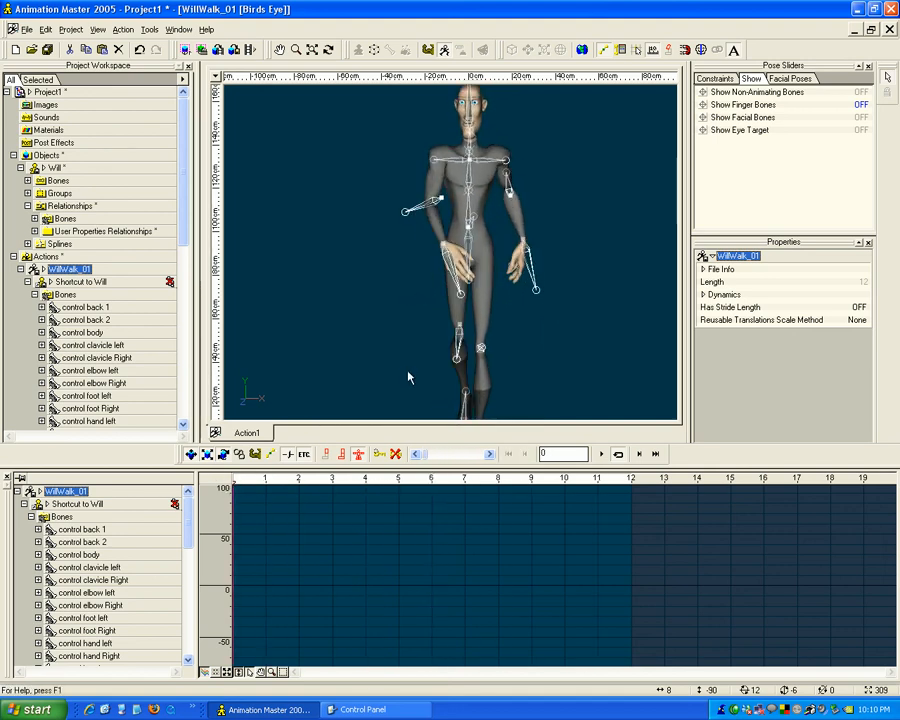
{"action": "left_click", "coordinate": [447, 257]}
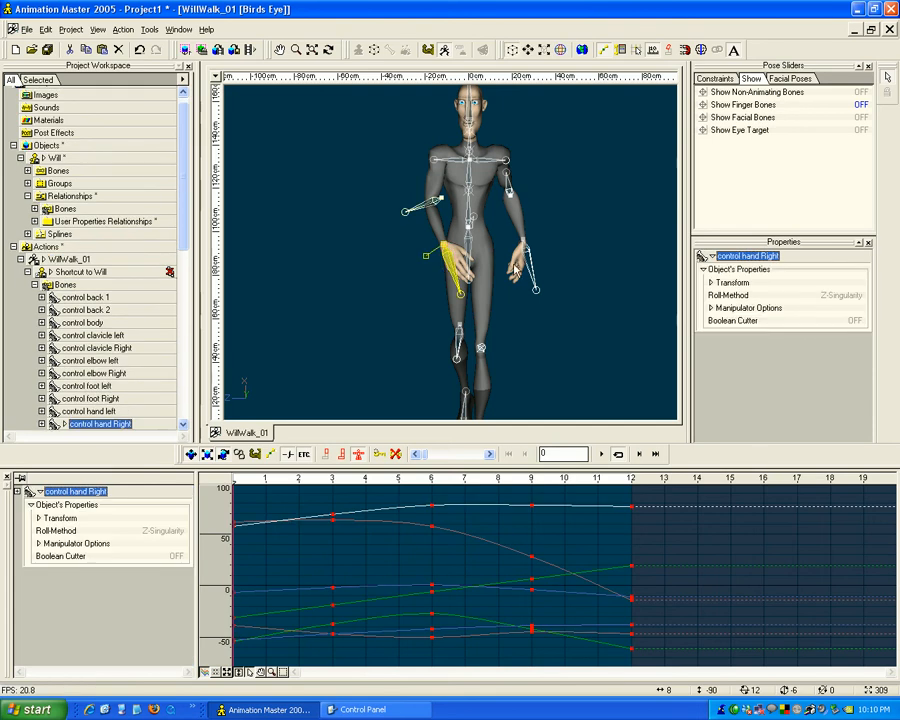
{"action": "left_click", "coordinate": [522, 255]}
{"action": "left_click", "coordinate": [39, 518]}
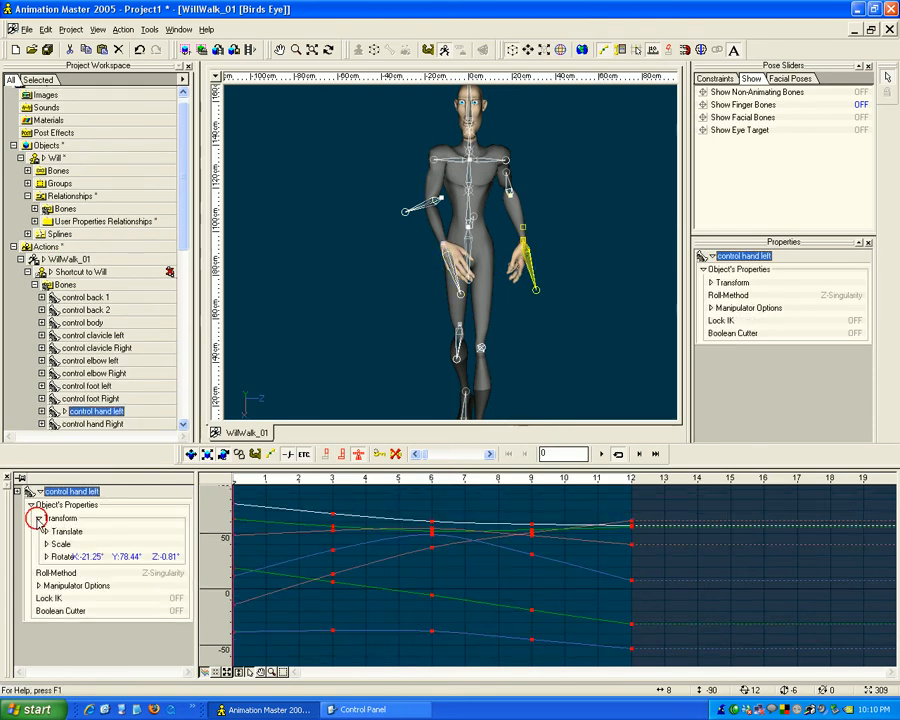
{"action": "left_click", "coordinate": [55, 531]}
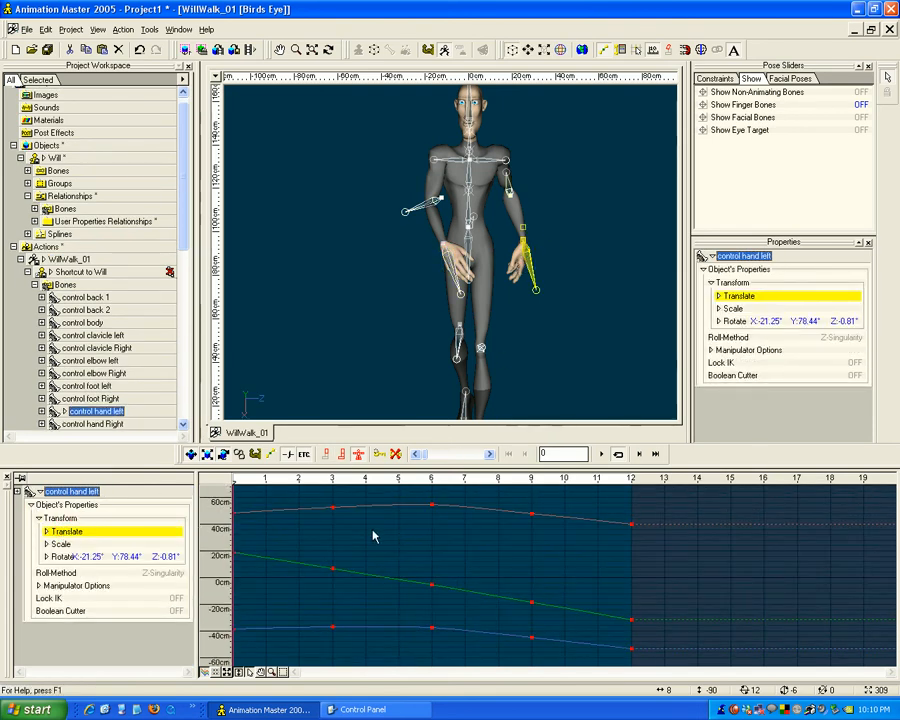
{"action": "left_click", "coordinate": [46, 531]}
{"action": "left_click", "coordinate": [78, 546]}
{"action": "left_click", "coordinate": [532, 573]}
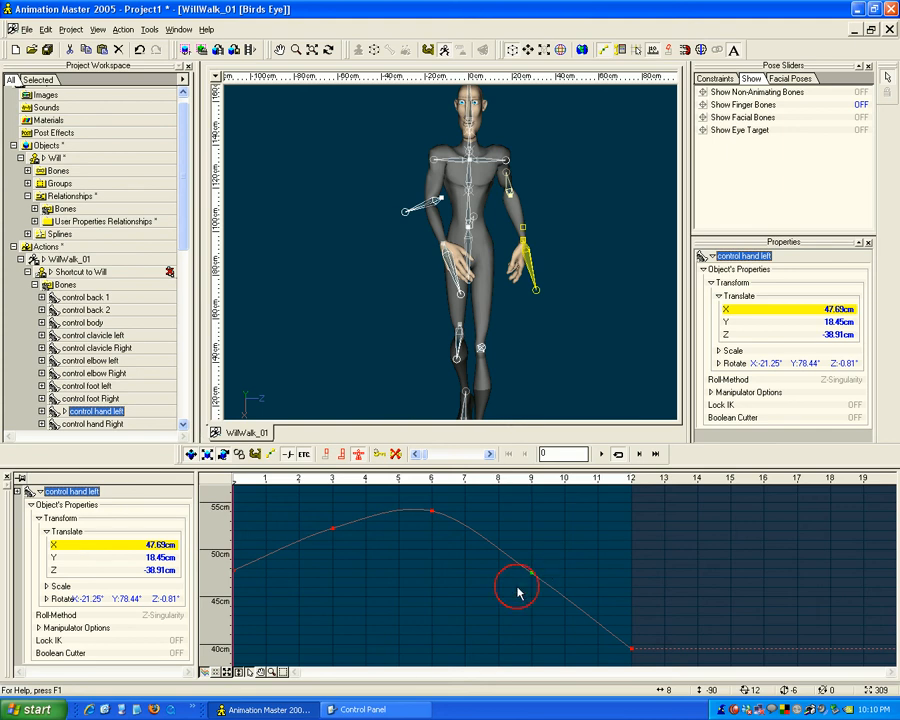
{"action": "left_click", "coordinate": [532, 576]}
{"action": "left_click_drag", "start_coordinate": [532, 576], "coordinate": [533, 559]}
Raise the frame 9 key on the left hand control's Z translation curve to about -43.46 cm.
{"action": "left_click", "coordinate": [89, 558]}
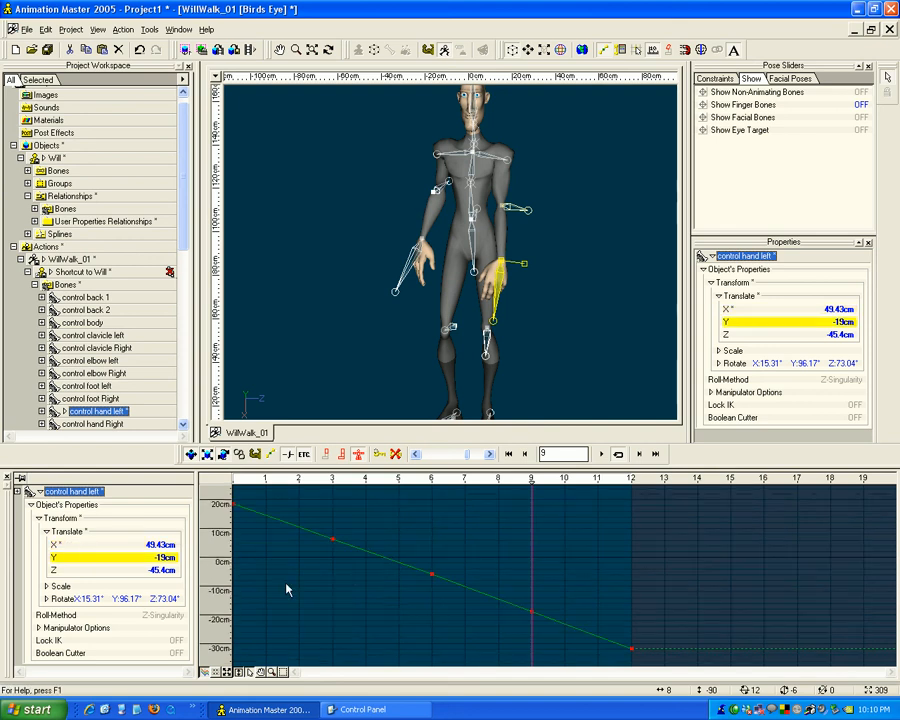
{"action": "left_click", "coordinate": [76, 569]}
{"action": "left_click_drag", "start_coordinate": [532, 578], "coordinate": [533, 564]}
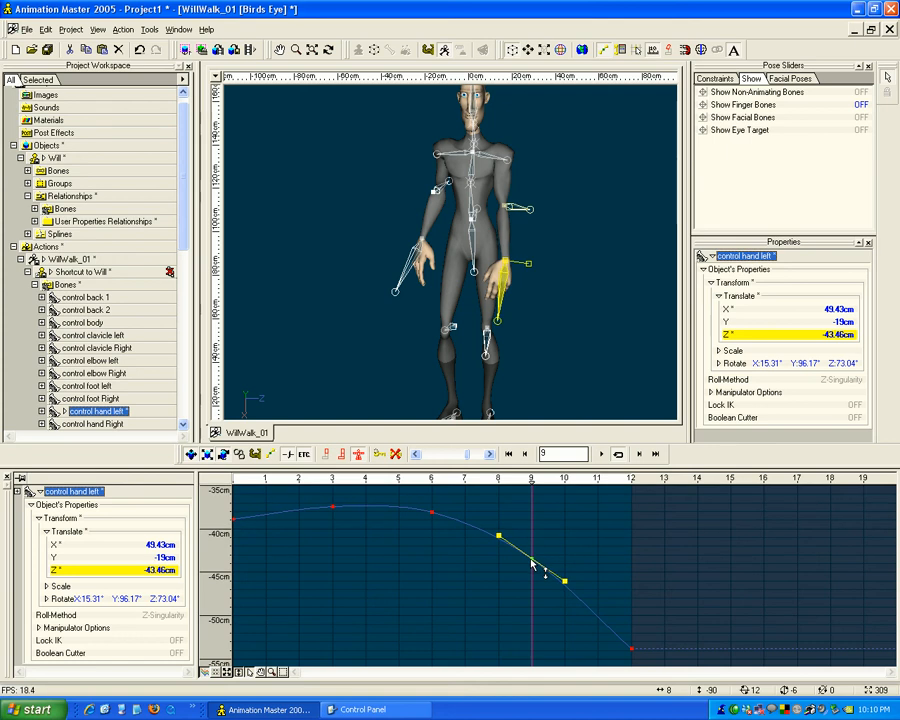
Move the left hand control slightly at frame 9 in the right side view, to about X 47.52 cm and Y -18.76 cm.
{"action": "key", "text": "t"}
{"action": "left_click_drag", "start_coordinate": [534, 297], "coordinate": [505, 294]}
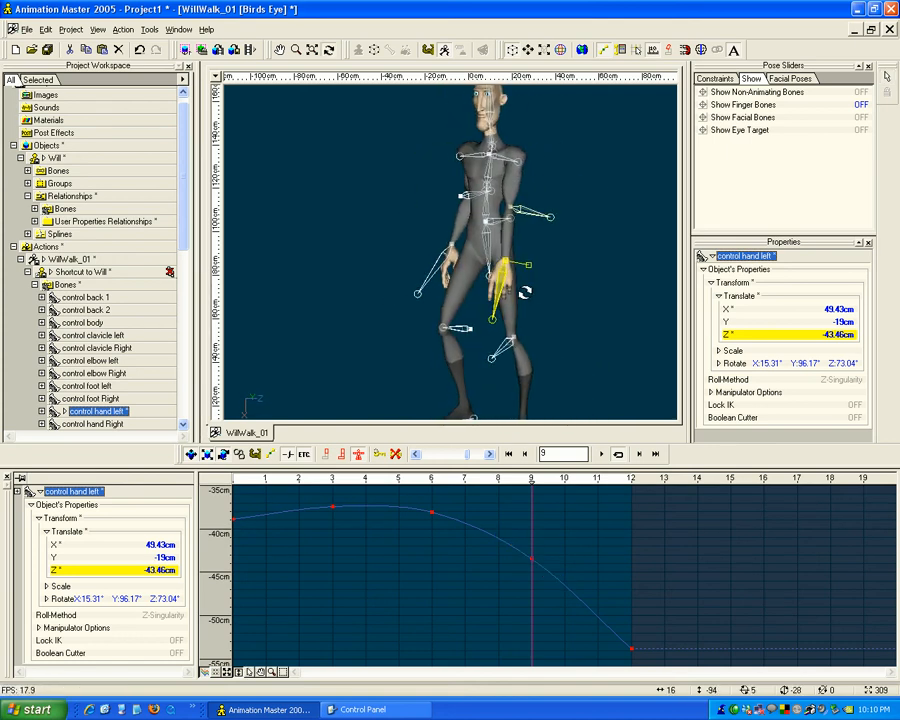
{"action": "key", "text": "t"}
{"action": "left_click_drag", "start_coordinate": [538, 342], "coordinate": [490, 337]}
{"action": "key", "text": "6"}
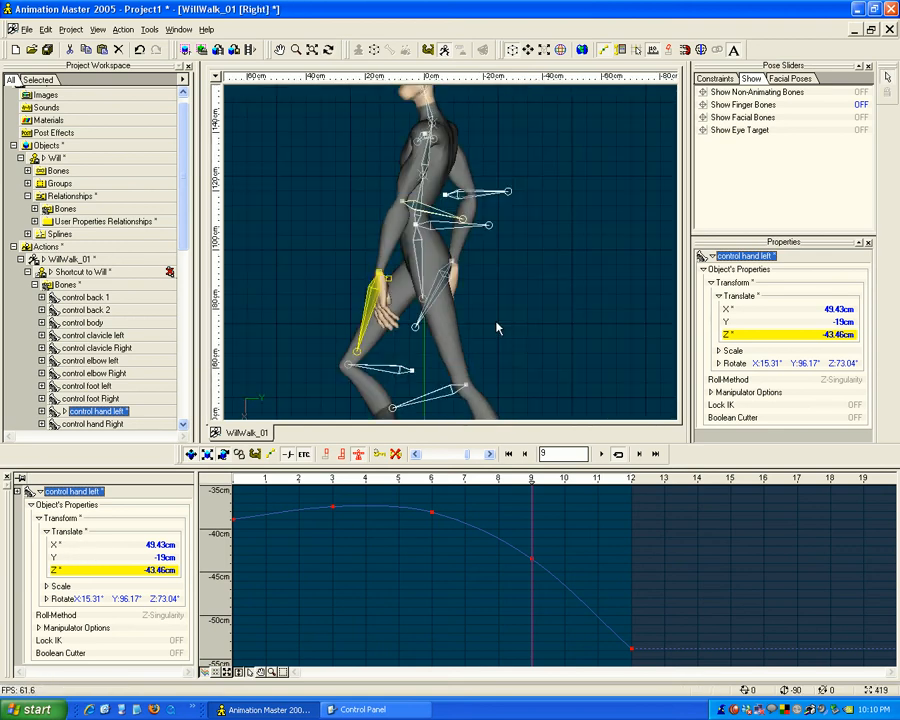
{"action": "left_click_drag", "start_coordinate": [380, 282], "coordinate": [390, 280]}
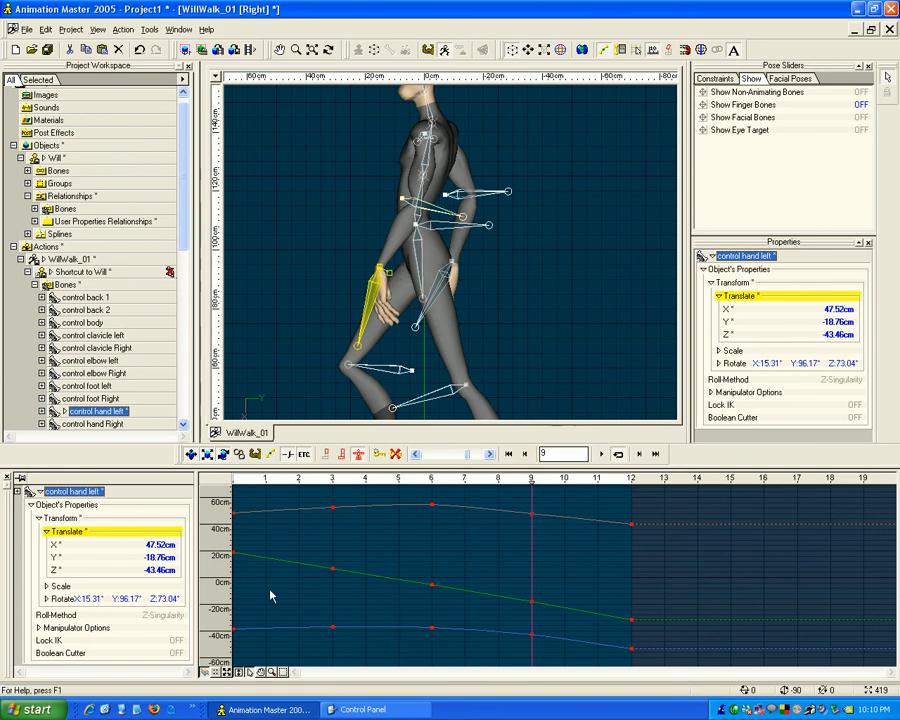
Bring the left hand's frame 9 X translation key to about 47.89 cm and fine-tune the frame 3 key's tangent.
{"action": "left_click", "coordinate": [80, 545]}
{"action": "left_click", "coordinate": [78, 557]}
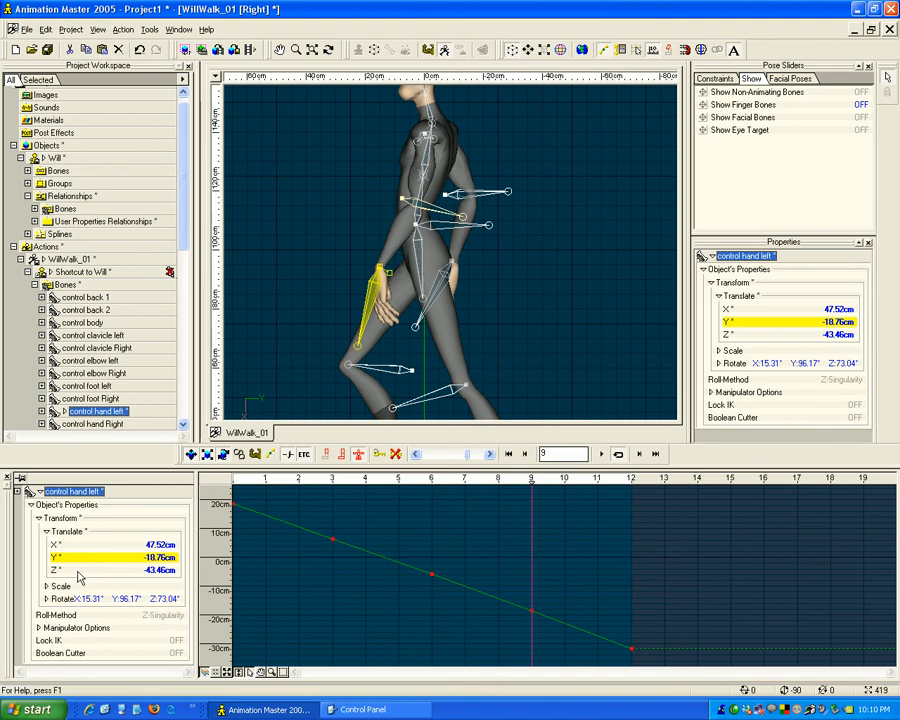
{"action": "left_click", "coordinate": [77, 570]}
{"action": "left_click", "coordinate": [80, 546]}
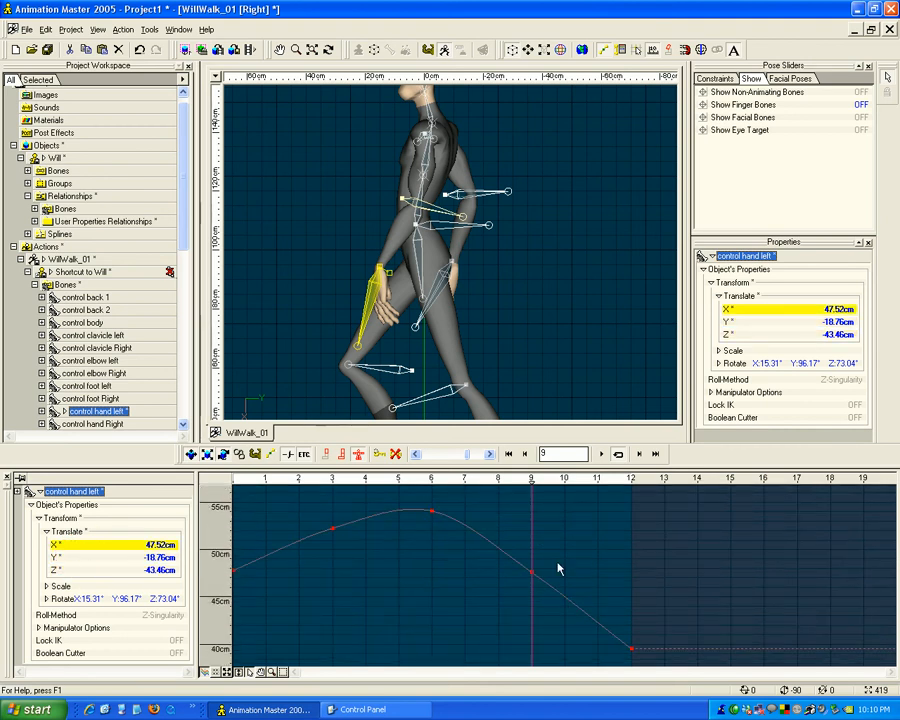
{"action": "mouse_move", "coordinate": [533, 572]}
{"action": "left_mouse_down"}
{"action": "mouse_move", "coordinate": [533, 558]}
{"action": "mouse_move", "coordinate": [533, 574]}
{"action": "left_mouse_up"}
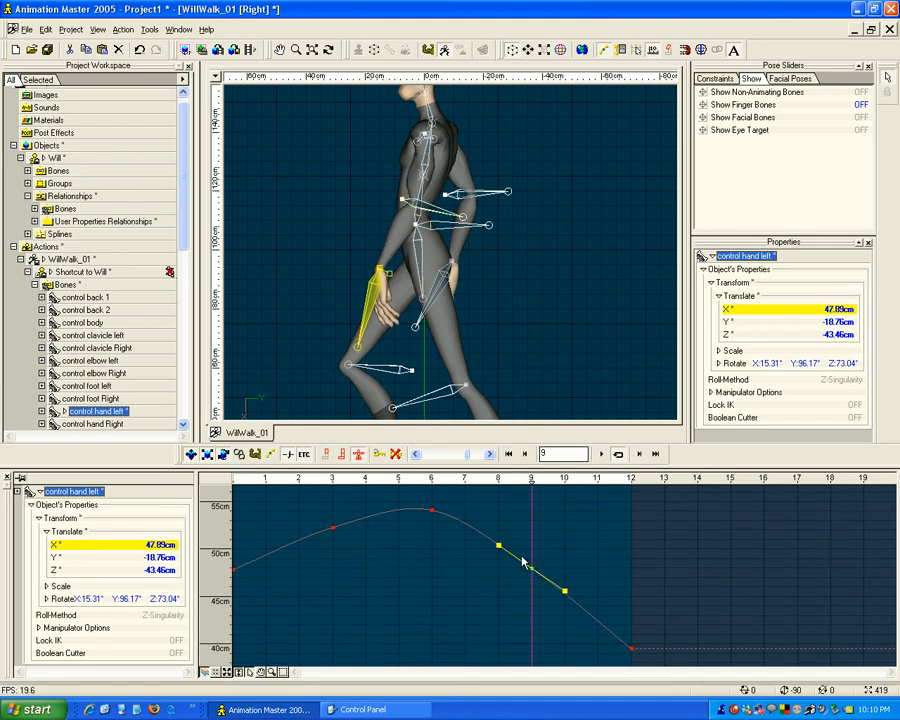
{"action": "left_click", "coordinate": [333, 528]}
{"action": "left_click_drag", "start_coordinate": [366, 518], "coordinate": [366, 516]}
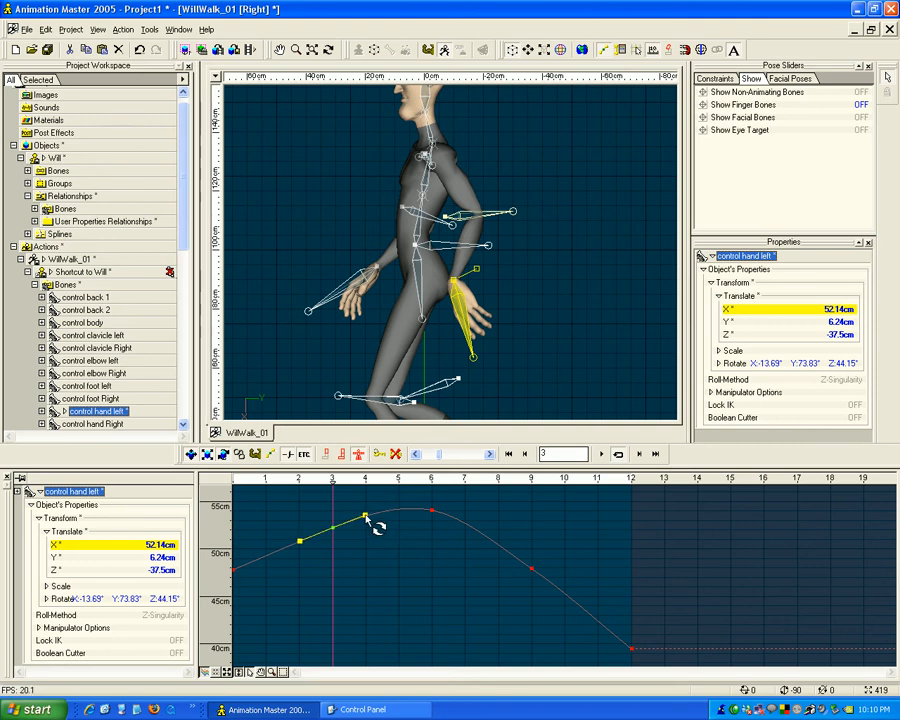
Raise the frame 9 keys on the left hand's blue and red rotation curves and nudge the red frame 6 key up slightly.
{"action": "left_click", "coordinate": [69, 570]}
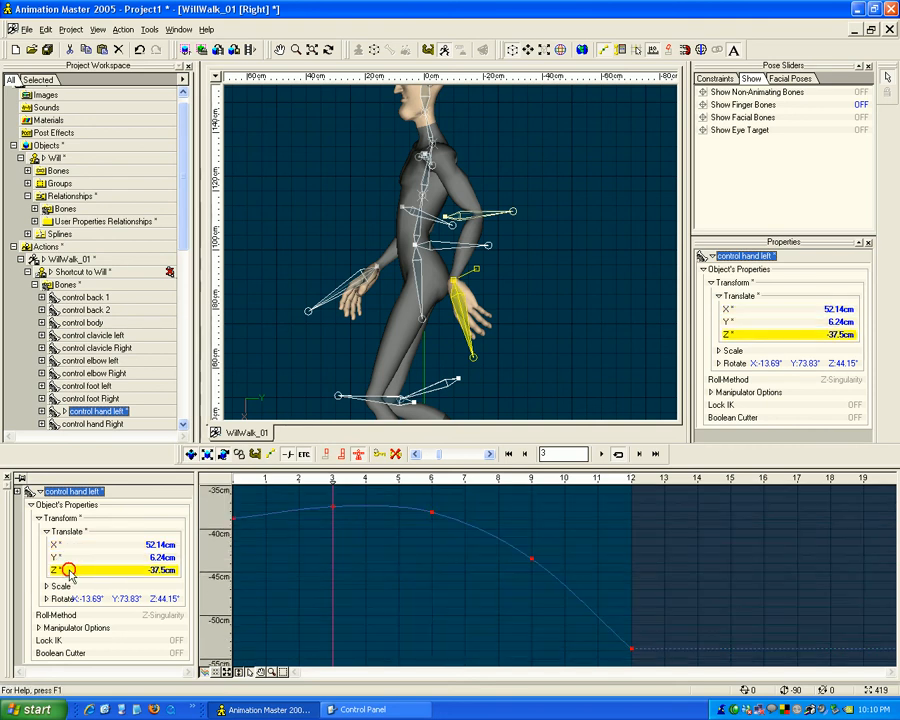
{"action": "left_click", "coordinate": [60, 599]}
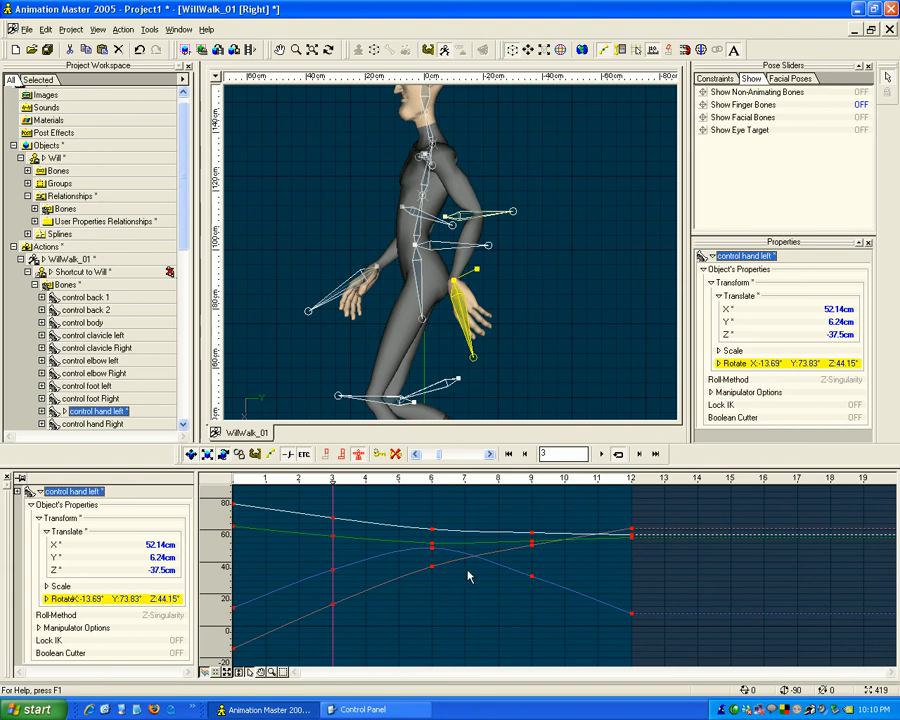
{"action": "left_click_drag", "start_coordinate": [533, 578], "coordinate": [534, 546]}
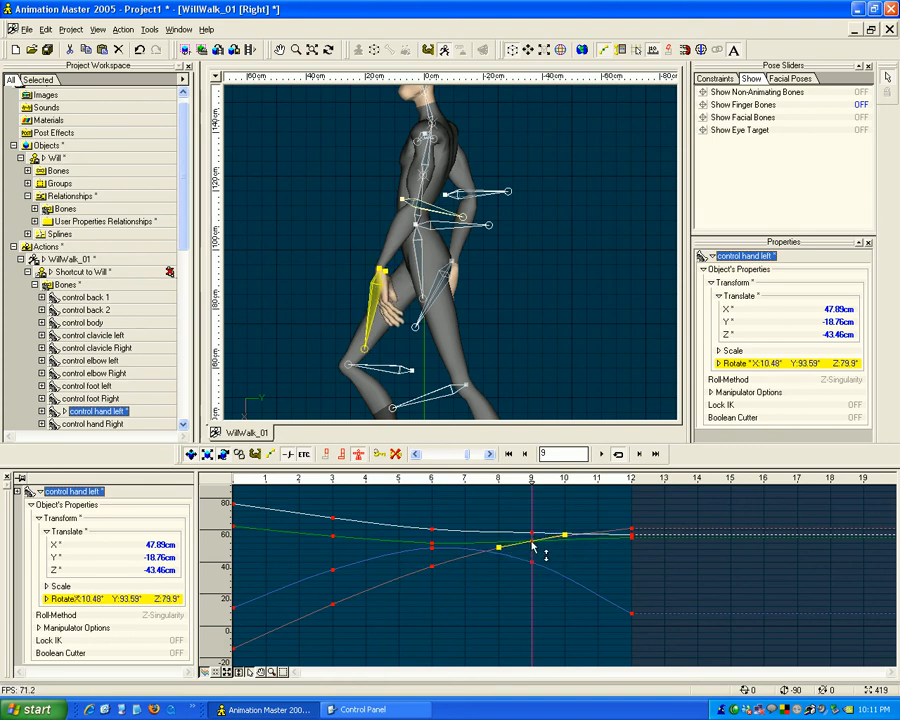
{"action": "mouse_move", "coordinate": [534, 546]}
{"action": "left_mouse_down"}
{"action": "mouse_move", "coordinate": [535, 561]}
{"action": "mouse_move", "coordinate": [533, 547]}
{"action": "left_mouse_up"}
{"action": "left_click_drag", "start_coordinate": [432, 568], "coordinate": [433, 567]}
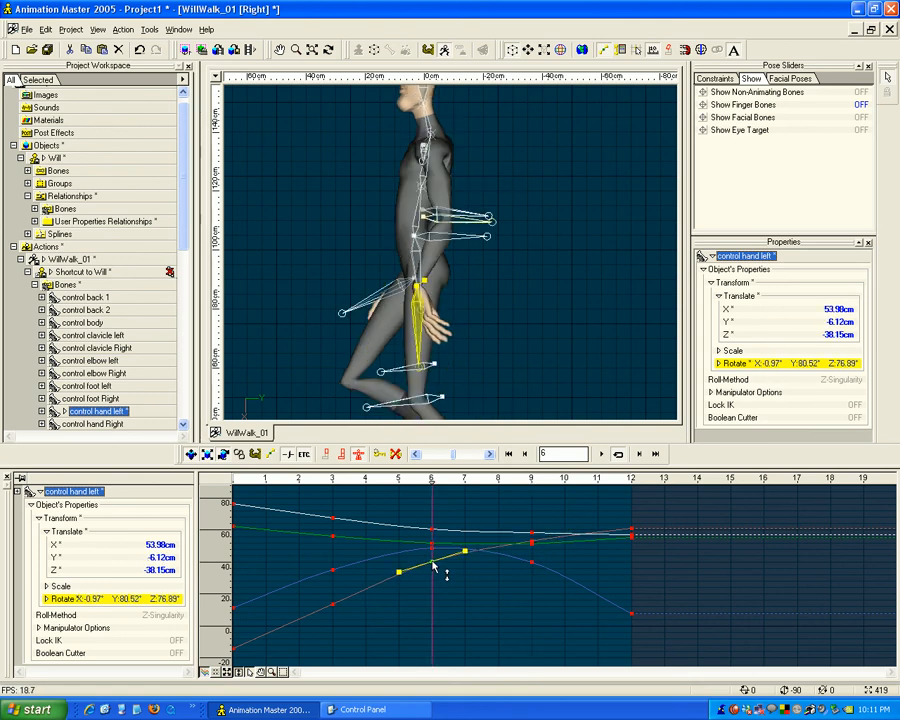
{"action": "left_click", "coordinate": [477, 605]}
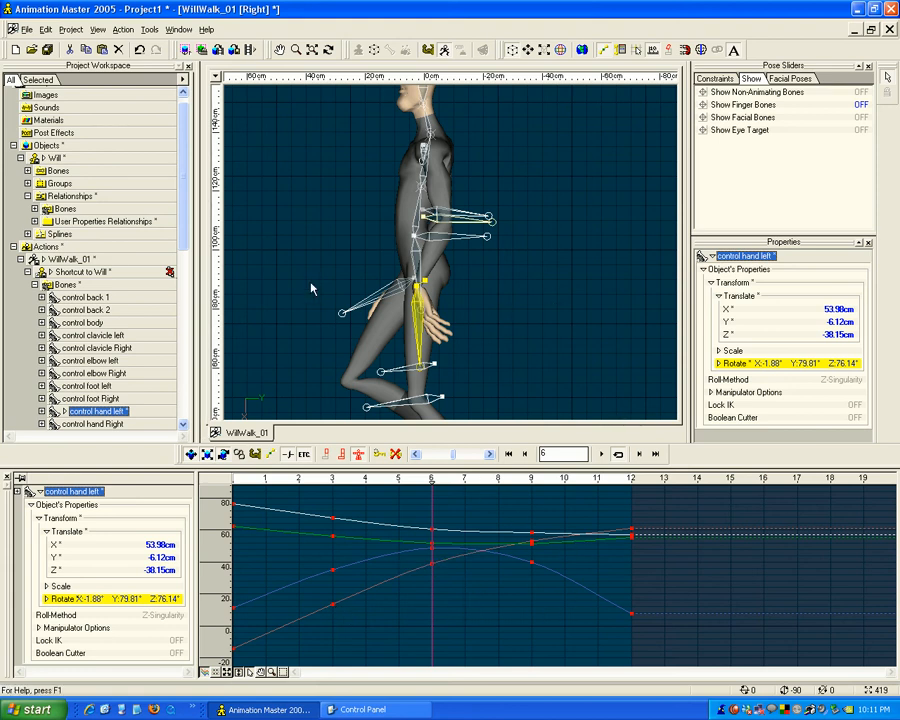
Review the arm swings by scrubbing the walk from the side and an angled full-body view, ending at frame 0.
{"action": "mouse_move", "coordinate": [431, 481]}
{"action": "left_mouse_down"}
{"action": "mouse_move", "coordinate": [265, 481]}
{"action": "mouse_move", "coordinate": [631, 466]}
{"action": "mouse_move", "coordinate": [290, 480]}
{"action": "mouse_move", "coordinate": [594, 480]}
{"action": "mouse_move", "coordinate": [447, 493]}
{"action": "mouse_move", "coordinate": [275, 490]}
{"action": "mouse_move", "coordinate": [620, 490]}
{"action": "mouse_move", "coordinate": [292, 495]}
{"action": "mouse_move", "coordinate": [603, 483]}
{"action": "mouse_move", "coordinate": [247, 504]}
{"action": "mouse_move", "coordinate": [560, 534]}
{"action": "mouse_move", "coordinate": [318, 500]}
{"action": "mouse_move", "coordinate": [222, 504]}
{"action": "left_mouse_up"}
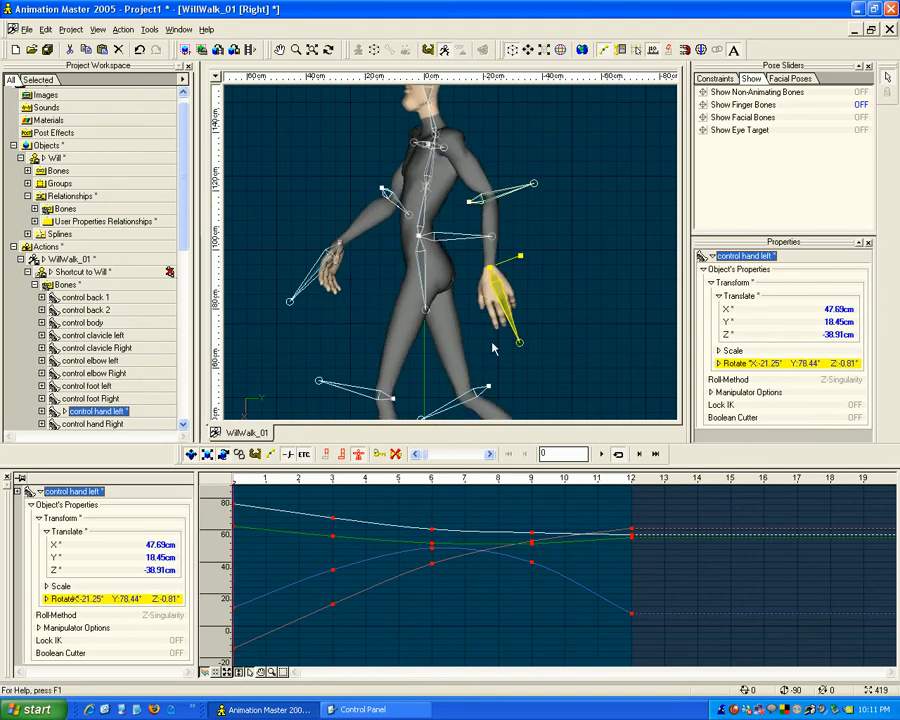
{"action": "key", "text": "1"}
{"action": "left_click_drag", "start_coordinate": [394, 482], "coordinate": [325, 507]}
{"action": "left_click", "coordinate": [330, 379]}
{"action": "scroll", "coordinate": [386, 338], "scroll_direction": "down", "scroll_amount": 4}
{"action": "middle_click_drag", "start_coordinate": [386, 338], "coordinate": [384, 353]}
{"action": "scroll", "coordinate": [384, 353], "scroll_direction": "up", "scroll_amount": 3}
{"action": "left_click_drag", "start_coordinate": [397, 482], "coordinate": [231, 483]}
{"action": "middle_click_drag", "start_coordinate": [346, 362], "coordinate": [346, 335]}
{"action": "scroll", "coordinate": [346, 341], "scroll_direction": "down", "scroll_amount": 2}
{"action": "key", "text": "t"}
{"action": "left_click_drag", "start_coordinate": [382, 340], "coordinate": [356, 343]}
{"action": "left_click", "coordinate": [617, 454]}
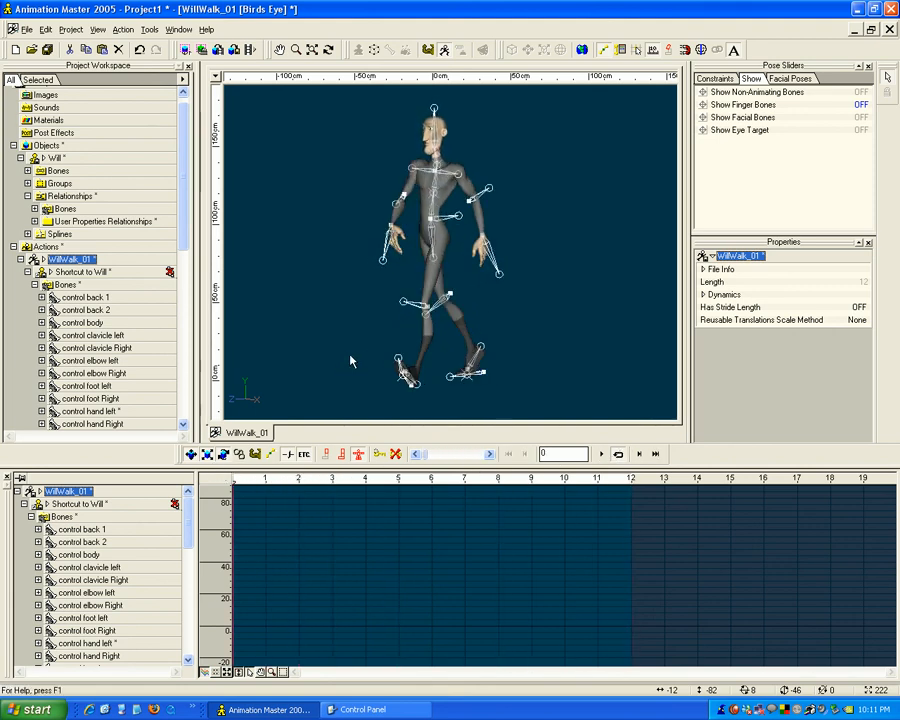
Examine the head and neck at the start of the walk in a close right side view.
{"action": "key", "text": "KP_6"}
{"action": "key", "text": "m"}
{"action": "left_click_drag", "start_coordinate": [416, 298], "coordinate": [409, 412]}
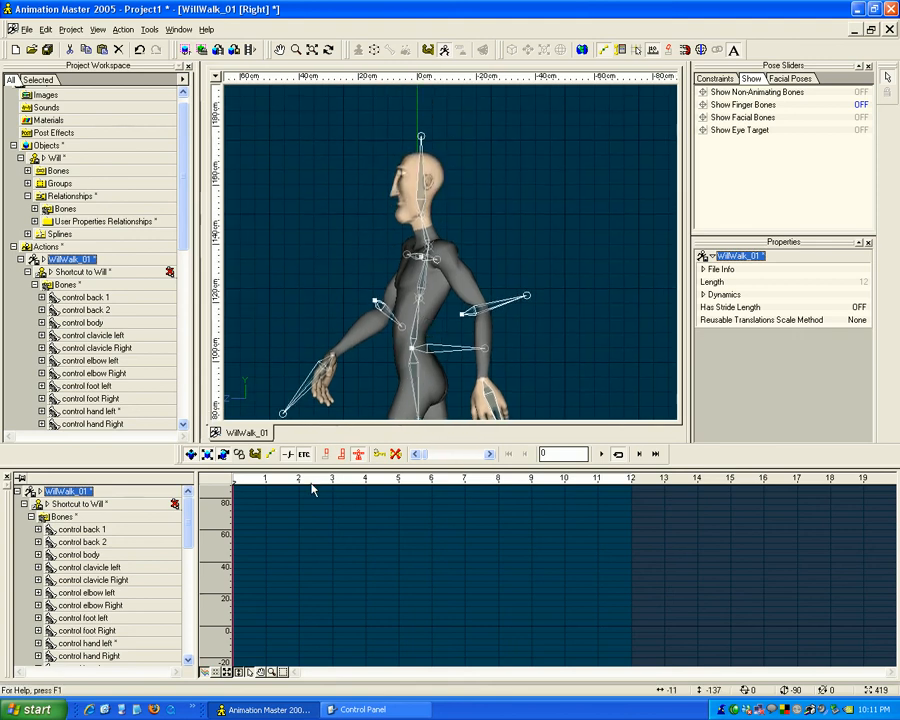
{"action": "mouse_move", "coordinate": [241, 484]}
{"action": "left_mouse_down"}
{"action": "mouse_move", "coordinate": [431, 484]}
{"action": "mouse_move", "coordinate": [234, 484]}
{"action": "left_mouse_up"}
At frame 3, rotate the neck control back to about X -12.73° and counter-rotate the head control to about X 12.35°.
{"action": "left_click", "coordinate": [426, 237]}
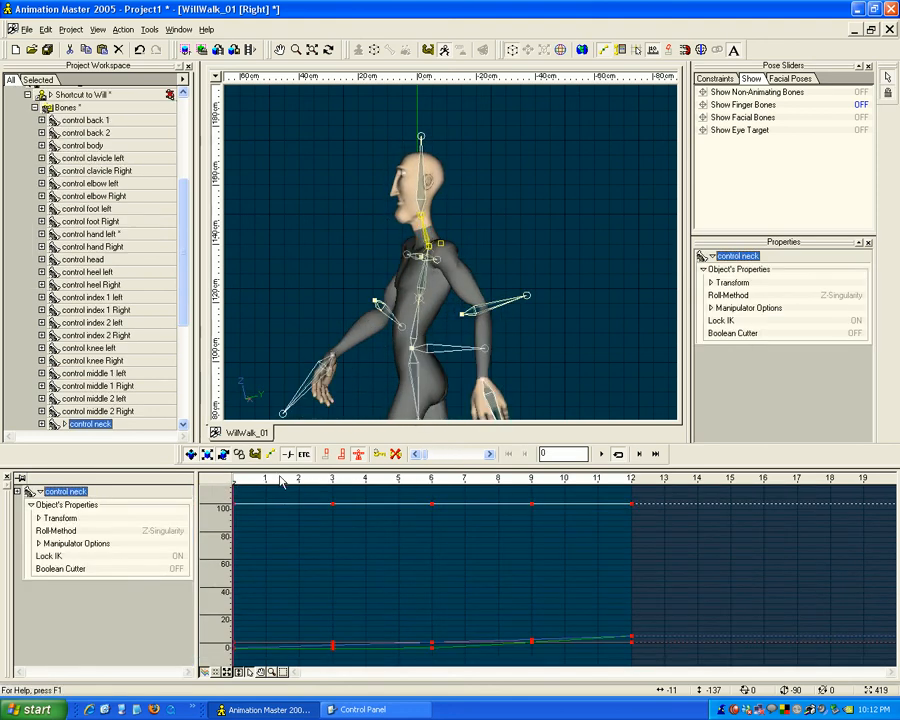
{"action": "left_click", "coordinate": [327, 482]}
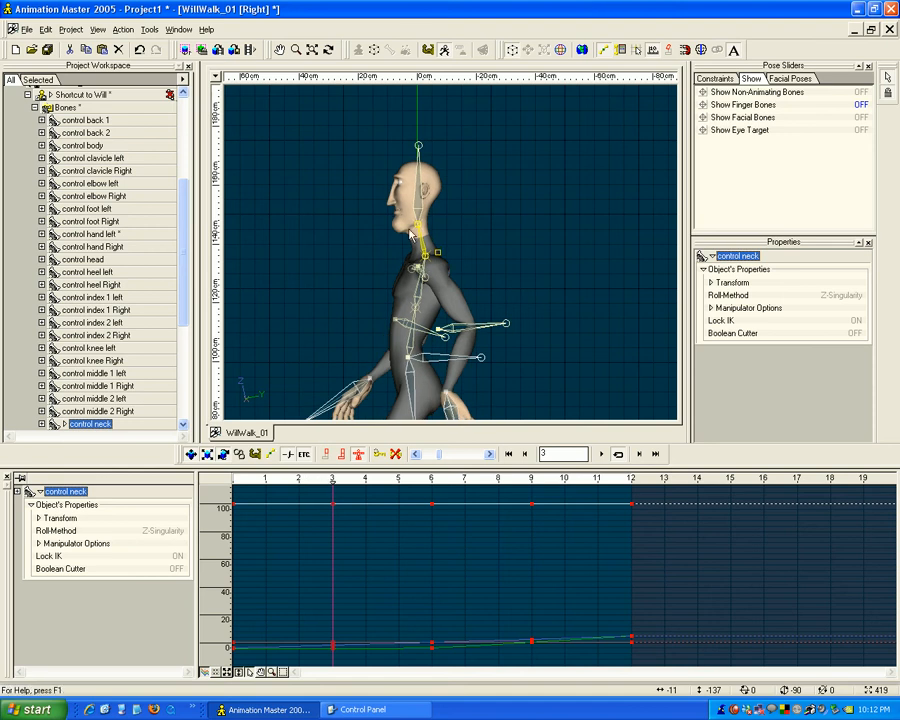
{"action": "left_click_drag", "start_coordinate": [426, 237], "coordinate": [426, 232]}
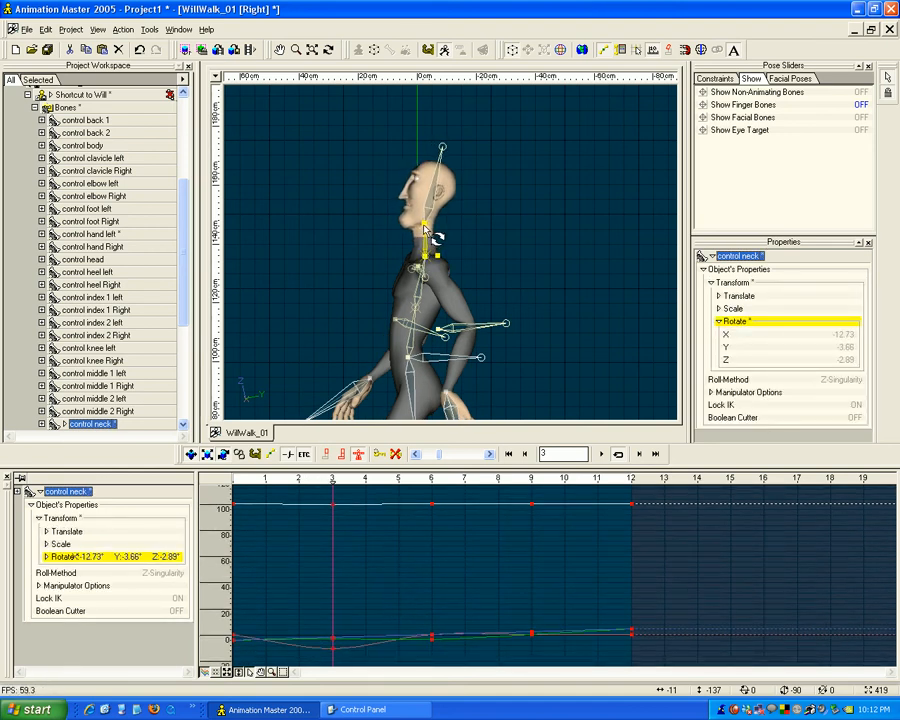
{"action": "left_click_drag", "start_coordinate": [442, 148], "coordinate": [425, 146]}
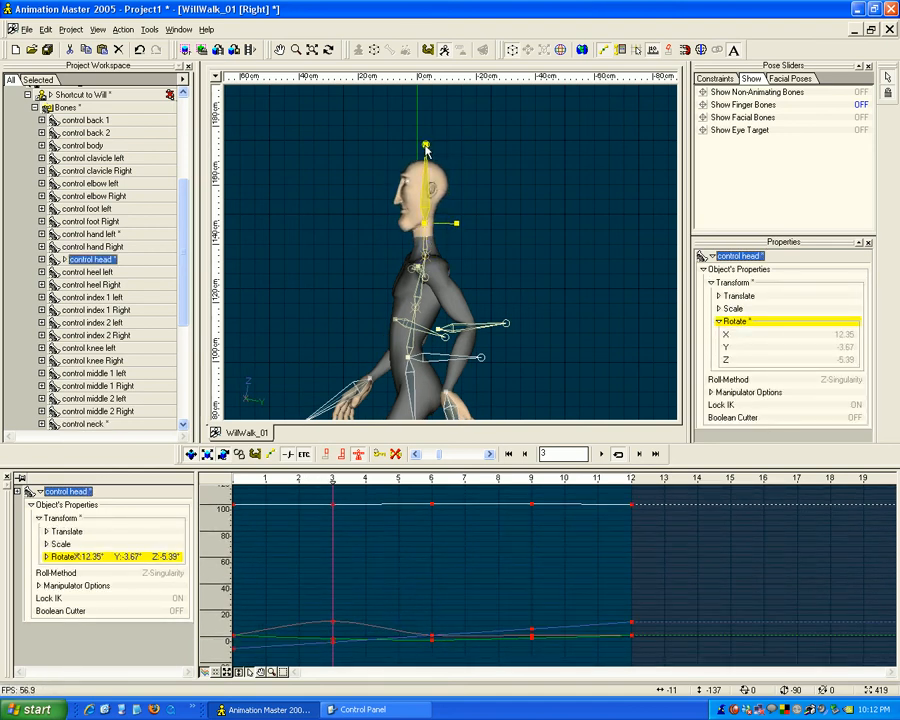
At frame 9, tilt the neck control forward to about X 9° and level the head control at about X -8.98°.
{"action": "left_click_drag", "start_coordinate": [333, 480], "coordinate": [432, 480]}
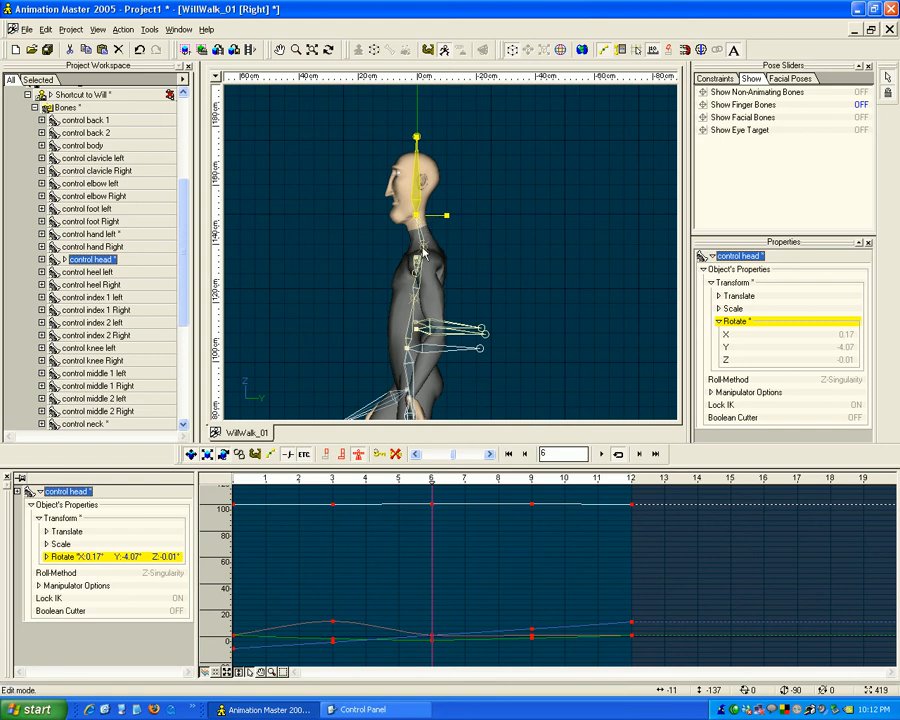
{"action": "left_click_drag", "start_coordinate": [436, 487], "coordinate": [532, 482]}
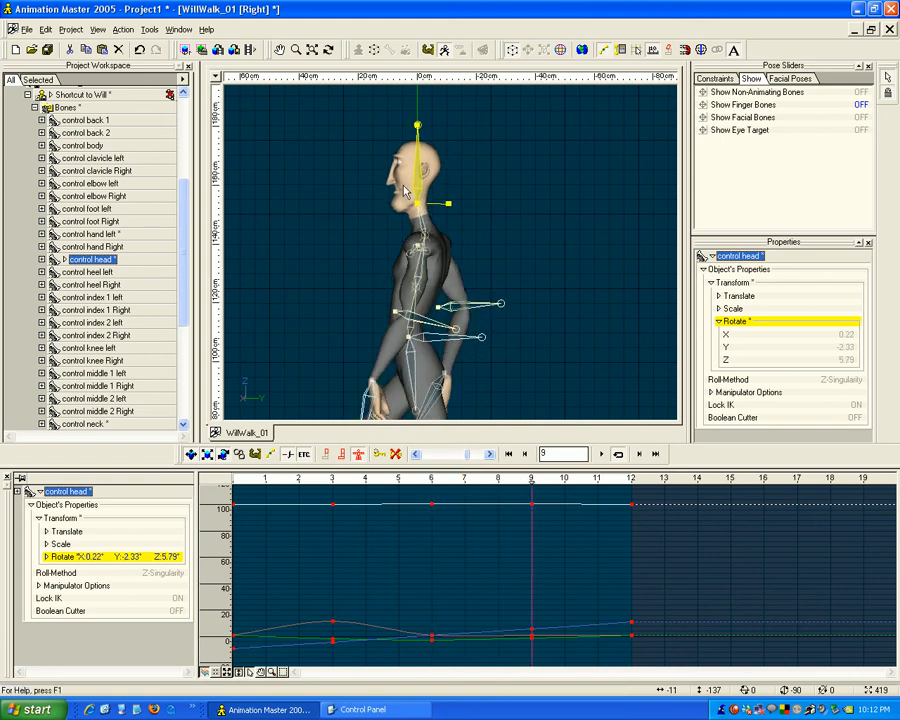
{"action": "left_click_drag", "start_coordinate": [418, 207], "coordinate": [410, 208]}
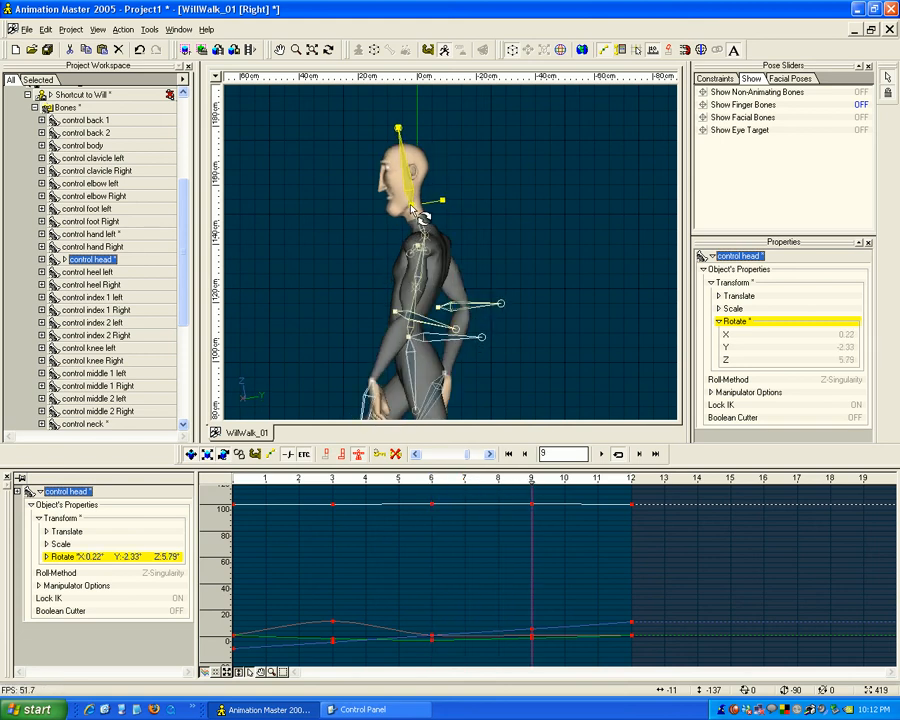
{"action": "left_click_drag", "start_coordinate": [397, 128], "coordinate": [411, 127]}
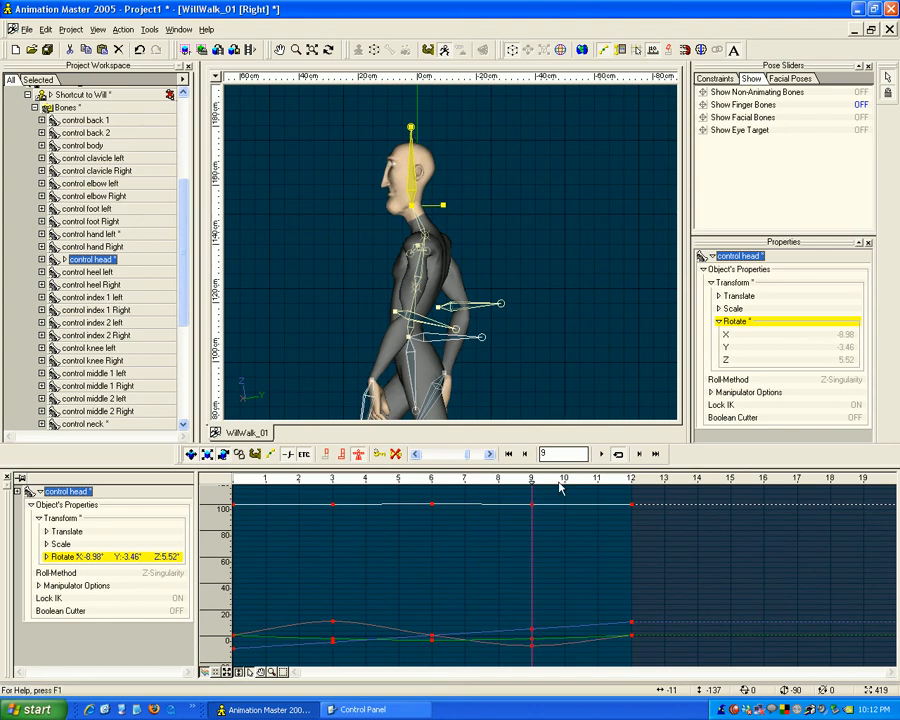
Return to frame 3, tilt the neck control forward to about X 4° and level the head over it.
{"action": "left_click_drag", "start_coordinate": [537, 481], "coordinate": [340, 506]}
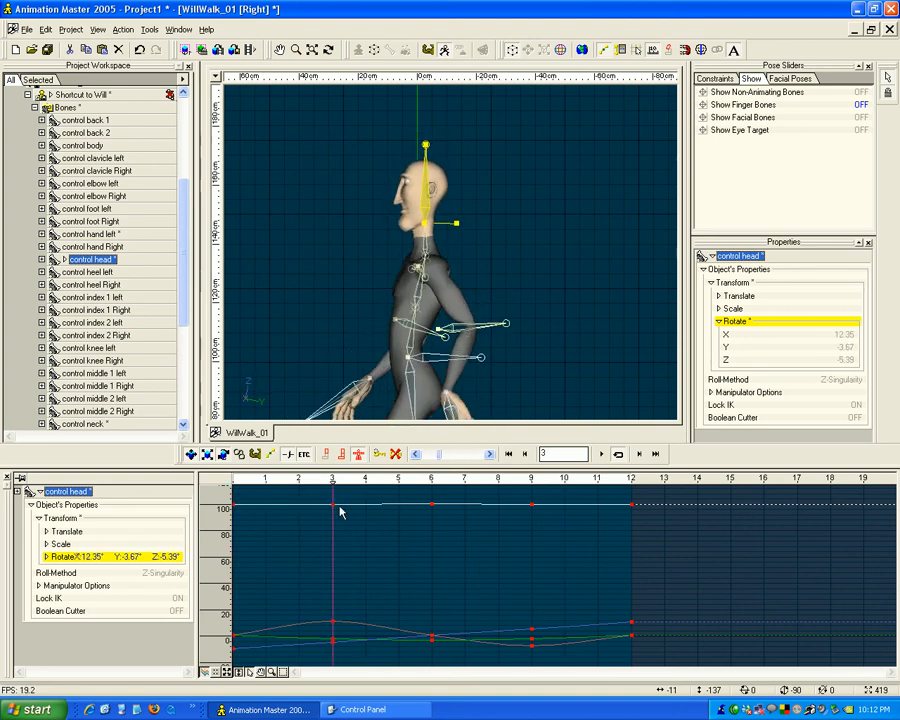
{"action": "left_click", "coordinate": [428, 238]}
{"action": "left_click", "coordinate": [420, 230]}
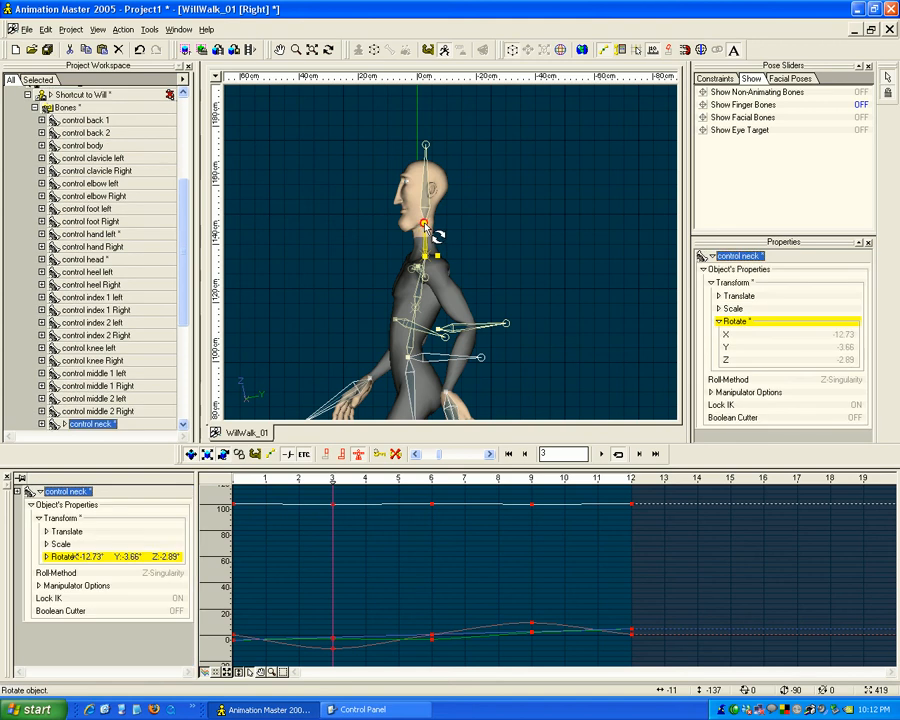
{"action": "left_click_drag", "start_coordinate": [420, 229], "coordinate": [415, 230]}
{"action": "left_click_drag", "start_coordinate": [393, 151], "coordinate": [414, 146]}
At frame 6, tilt the neck control forward to about X 13.5° and rotate the head control to about X -1.2°.
{"action": "left_click_drag", "start_coordinate": [312, 479], "coordinate": [424, 479]}
{"action": "left_click_drag", "start_coordinate": [416, 216], "coordinate": [408, 220]}
{"action": "left_click_drag", "start_coordinate": [389, 142], "coordinate": [405, 141]}
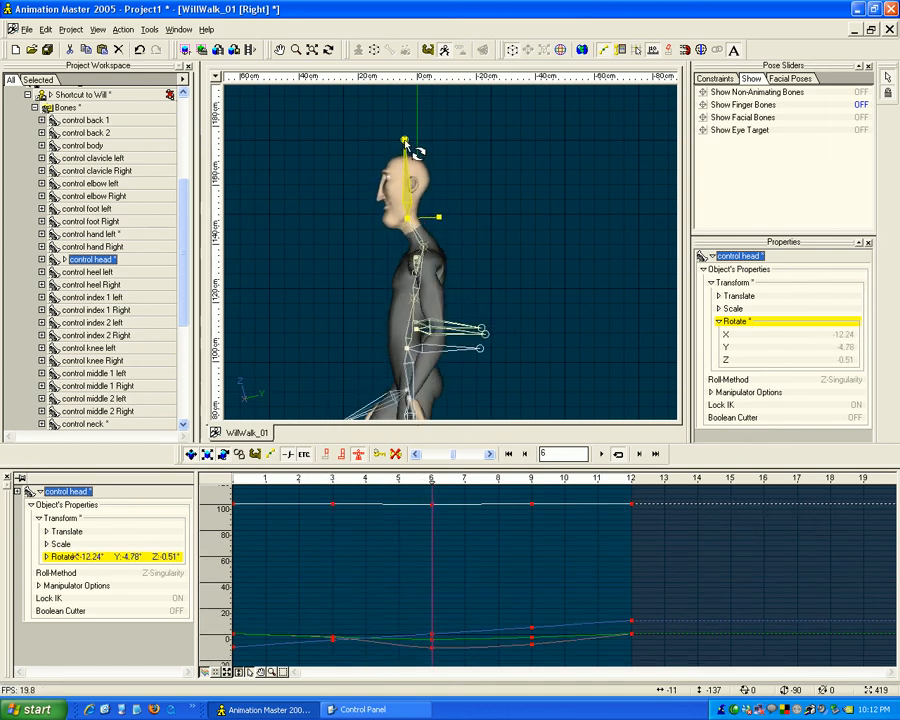
{"action": "left_click_drag", "start_coordinate": [446, 481], "coordinate": [625, 470]}
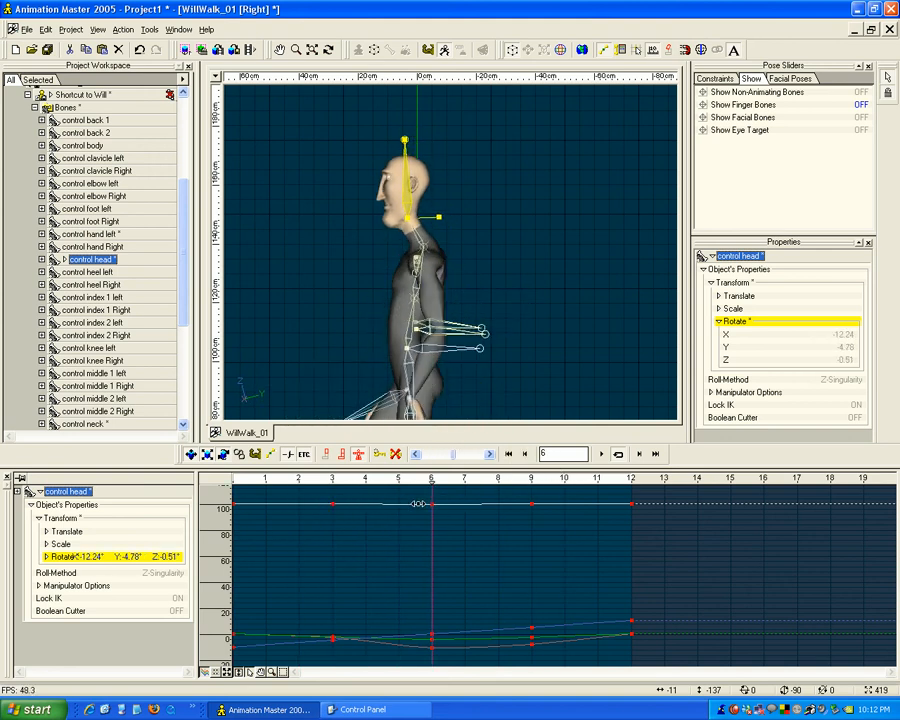
{"action": "left_click_drag", "start_coordinate": [410, 145], "coordinate": [392, 145]}
{"action": "mouse_move", "coordinate": [433, 479]}
{"action": "left_mouse_down"}
{"action": "mouse_move", "coordinate": [287, 482]}
{"action": "mouse_move", "coordinate": [426, 479]}
{"action": "mouse_move", "coordinate": [540, 456]}
{"action": "mouse_move", "coordinate": [565, 461]}
{"action": "mouse_move", "coordinate": [483, 488]}
{"action": "mouse_move", "coordinate": [532, 487]}
{"action": "mouse_move", "coordinate": [336, 503]}
{"action": "mouse_move", "coordinate": [622, 504]}
{"action": "mouse_move", "coordinate": [273, 504]}
{"action": "mouse_move", "coordinate": [500, 510]}
{"action": "mouse_move", "coordinate": [432, 508]}
{"action": "left_mouse_up"}
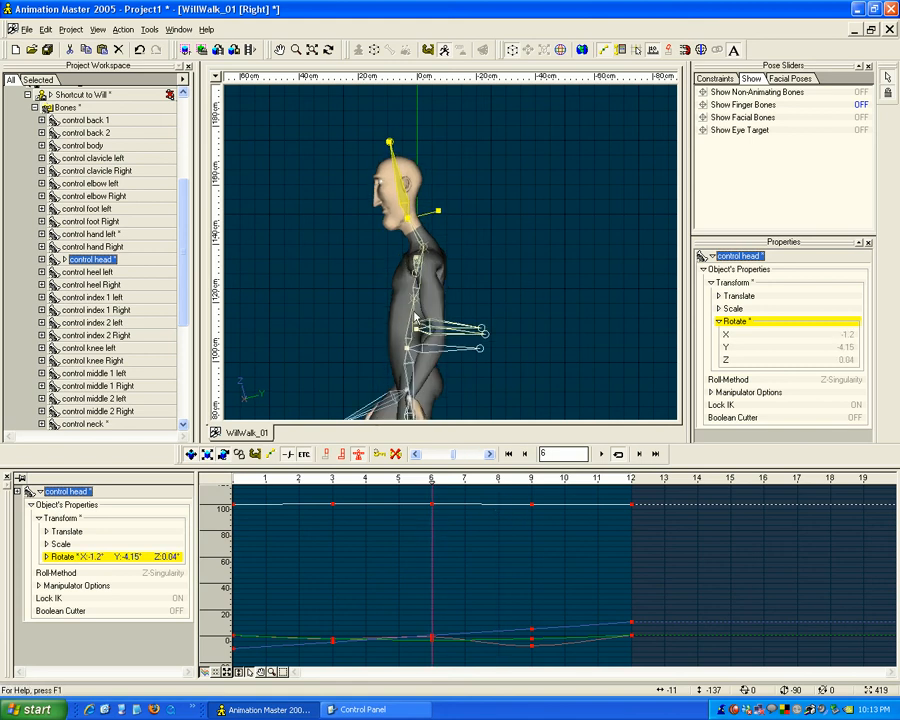
{"action": "left_click", "coordinate": [62, 558]}
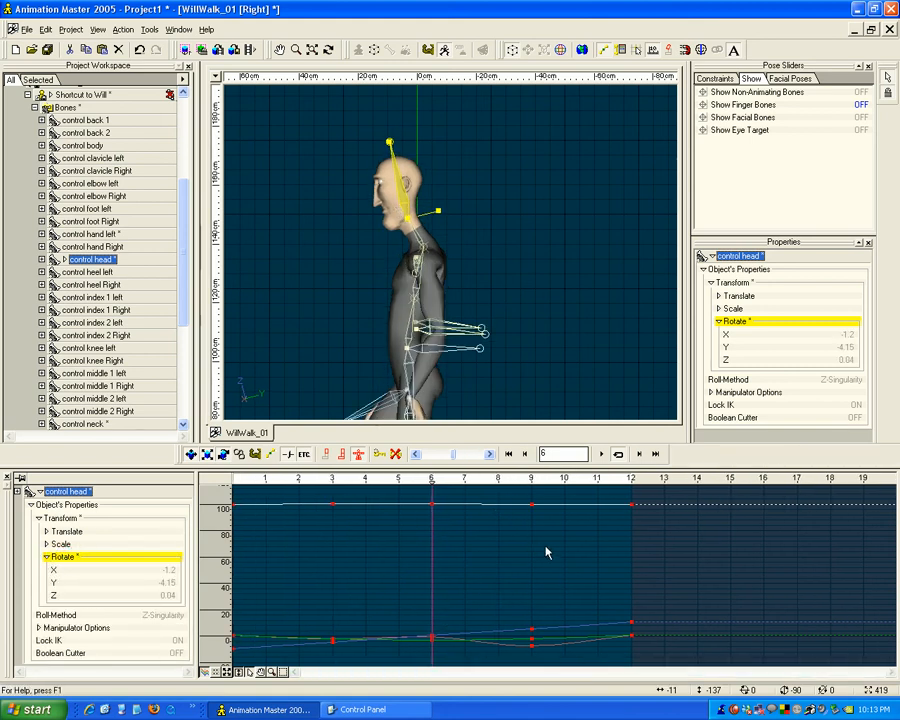
{"action": "scroll", "coordinate": [376, 646], "scroll_direction": "down", "scroll_amount": 3}
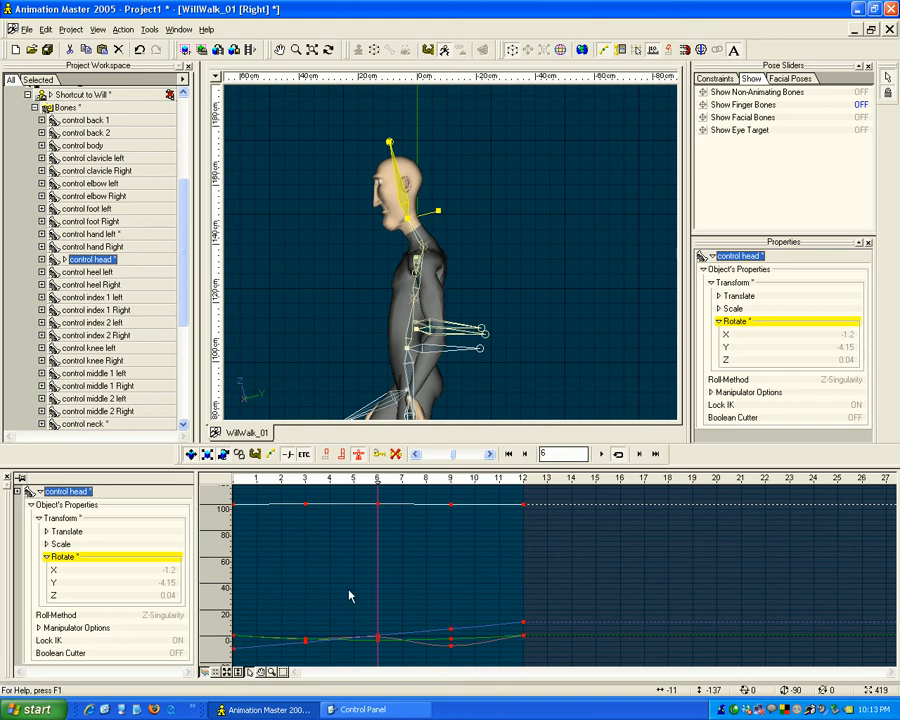
{"action": "key", "text": "z"}
{"action": "left_click_drag", "start_coordinate": [349, 596], "coordinate": [303, 325]}
{"action": "left_click", "coordinate": [271, 672]}
{"action": "left_click_drag", "start_coordinate": [334, 600], "coordinate": [333, 542]}
{"action": "key", "text": "z"}
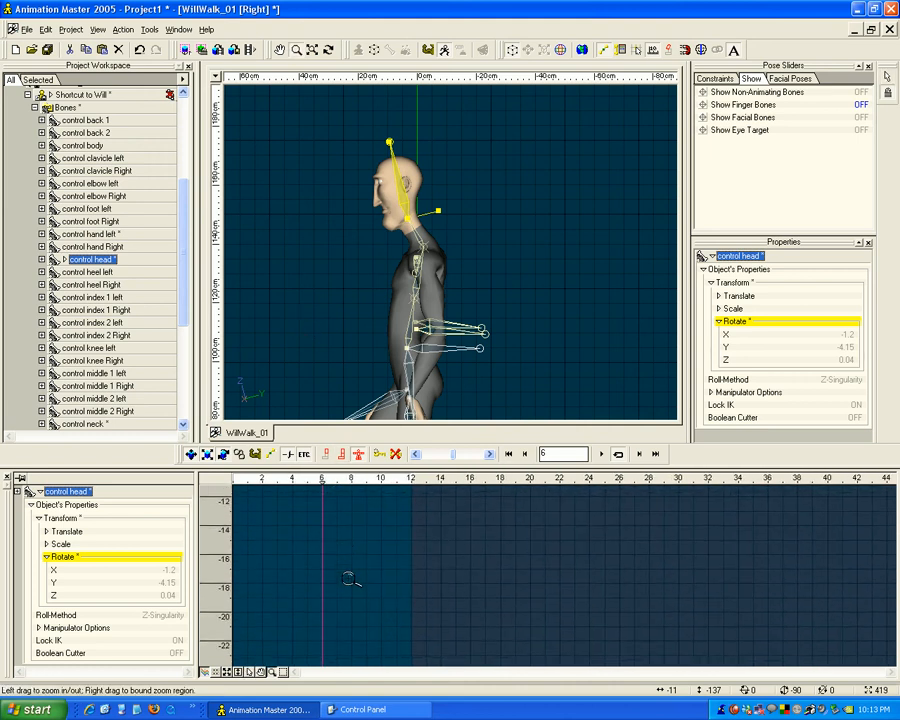
{"action": "left_click_drag", "start_coordinate": [348, 560], "coordinate": [364, 680]}
{"action": "left_click_drag", "start_coordinate": [394, 516], "coordinate": [396, 609]}
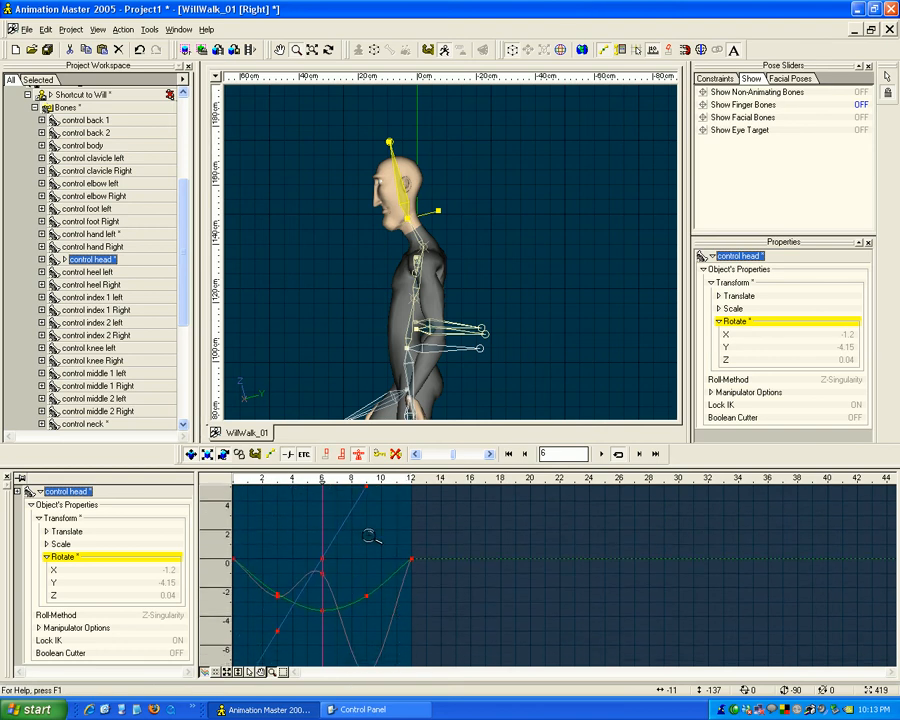
{"action": "left_click_drag", "start_coordinate": [276, 538], "coordinate": [316, 512]}
{"action": "key", "text": "Escape"}
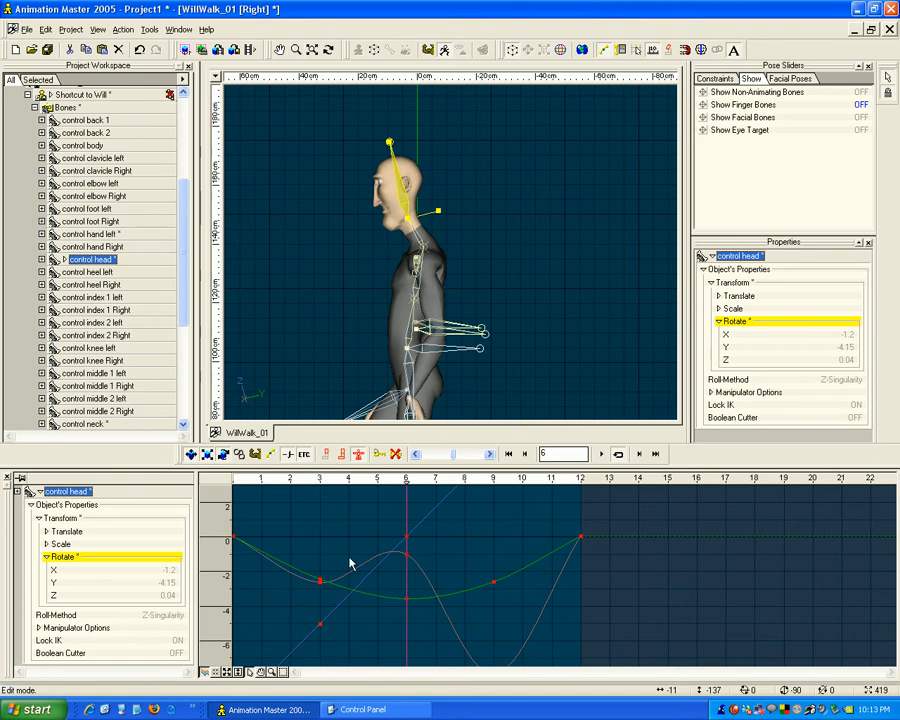
{"action": "left_click", "coordinate": [239, 673]}
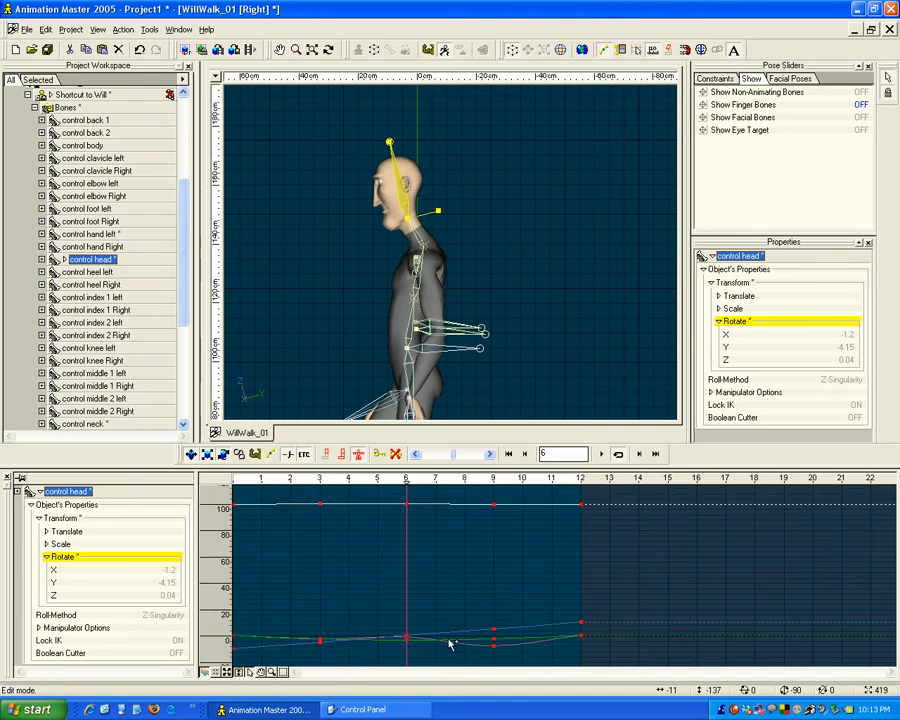
Raise the frame 9 key on the head control's X rotation curve to about -2.7°.
{"action": "key", "text": "z"}
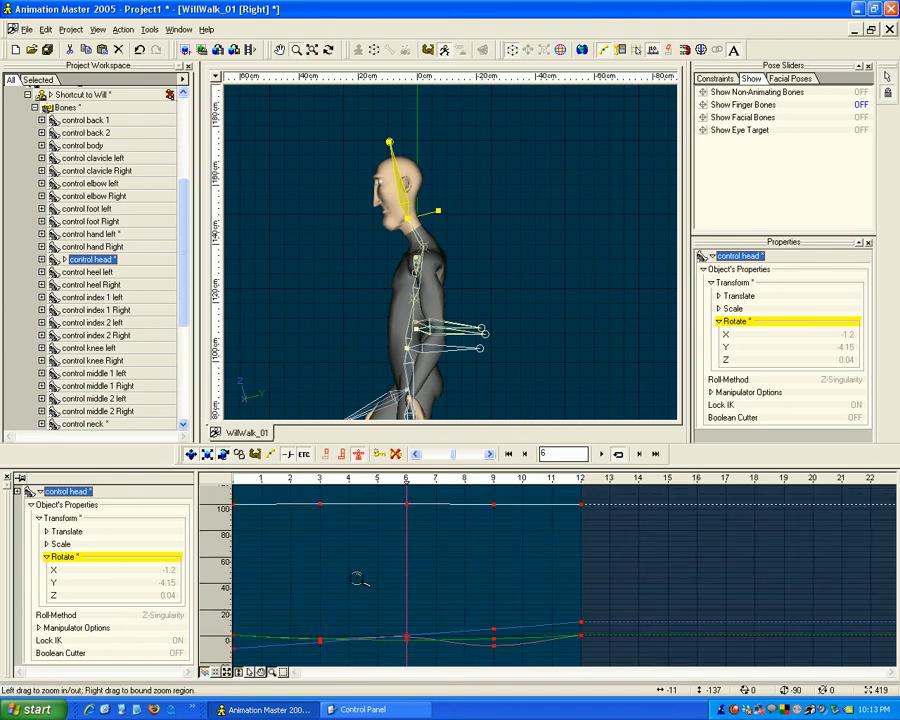
{"action": "left_click_drag", "start_coordinate": [357, 574], "coordinate": [354, 503]}
{"action": "key", "text": "Escape"}
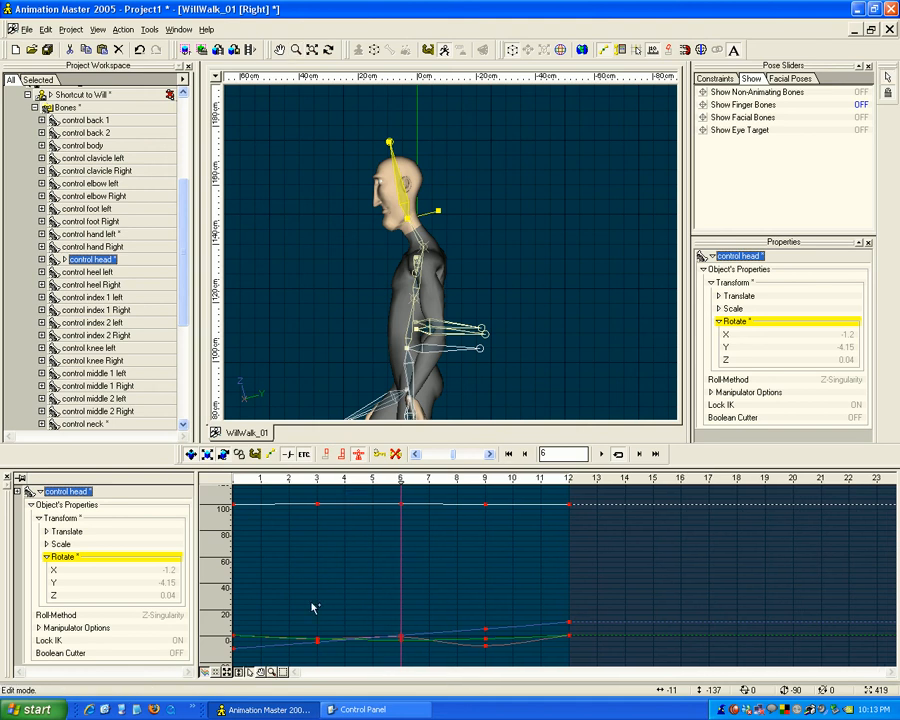
{"action": "key", "text": "z"}
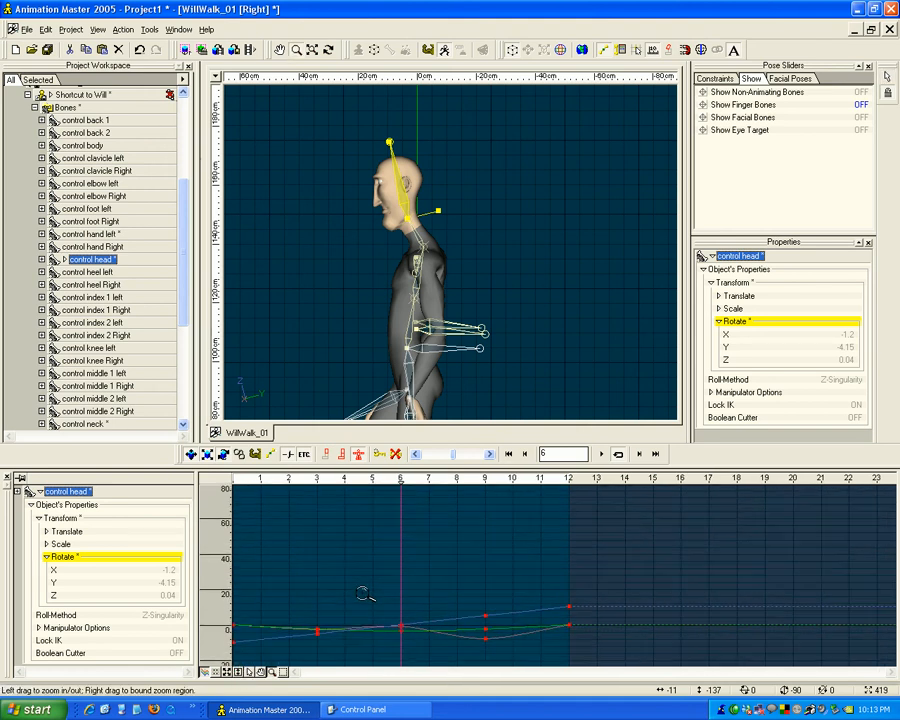
{"action": "left_click_drag", "start_coordinate": [360, 590], "coordinate": [362, 426]}
{"action": "key", "text": "z"}
{"action": "left_click_drag", "start_coordinate": [350, 627], "coordinate": [331, 457]}
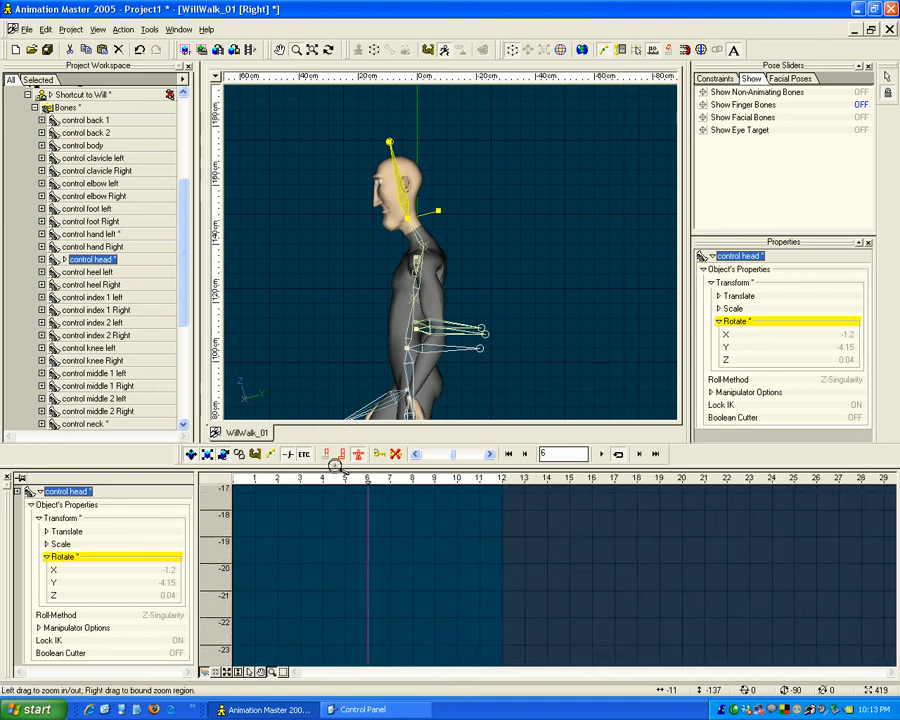
{"action": "middle_click_drag", "start_coordinate": [348, 525], "coordinate": [352, 683]}
{"action": "middle_click_drag", "start_coordinate": [362, 600], "coordinate": [366, 679]}
{"action": "middle_click_drag", "start_coordinate": [380, 520], "coordinate": [385, 631]}
{"action": "middle_click_drag", "start_coordinate": [383, 584], "coordinate": [383, 622]}
{"action": "scroll", "coordinate": [383, 622], "scroll_direction": "down", "scroll_amount": 5}
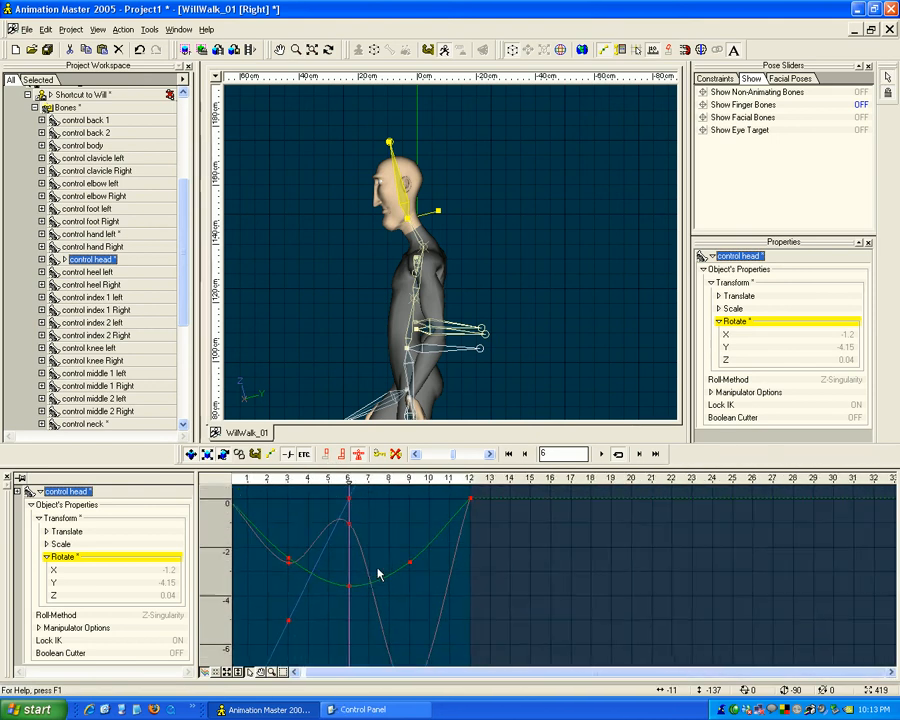
{"action": "key", "text": "z"}
{"action": "left_click_drag", "start_coordinate": [380, 592], "coordinate": [518, 642]}
{"action": "key", "text": "Escape"}
{"action": "middle_click_drag", "start_coordinate": [518, 640], "coordinate": [518, 600]}
{"action": "scroll", "coordinate": [444, 555], "scroll_direction": "down", "scroll_amount": 1}
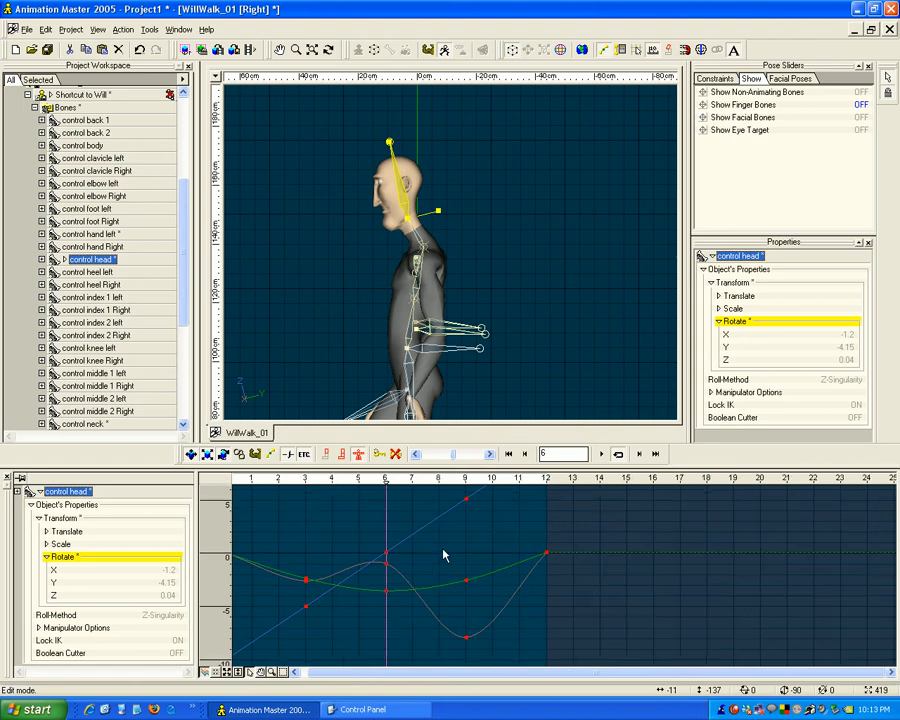
{"action": "left_click", "coordinate": [466, 638]}
{"action": "left_click_drag", "start_coordinate": [466, 639], "coordinate": [467, 583]}
Smooth the head control's rotation curves at frame 6, nudging its keys and rotating the head to about X -3.46° and Y -4.1°.
{"action": "mouse_move", "coordinate": [463, 481]}
{"action": "left_mouse_down"}
{"action": "mouse_move", "coordinate": [262, 481]}
{"action": "mouse_move", "coordinate": [486, 481]}
{"action": "mouse_move", "coordinate": [260, 481]}
{"action": "mouse_move", "coordinate": [386, 481]}
{"action": "left_mouse_up"}
{"action": "mouse_move", "coordinate": [386, 564]}
{"action": "left_mouse_down"}
{"action": "mouse_move", "coordinate": [386, 618]}
{"action": "mouse_move", "coordinate": [386, 574]}
{"action": "left_mouse_up"}
{"action": "mouse_move", "coordinate": [386, 482]}
{"action": "left_mouse_down"}
{"action": "mouse_move", "coordinate": [278, 485]}
{"action": "mouse_move", "coordinate": [490, 487]}
{"action": "mouse_move", "coordinate": [366, 487]}
{"action": "mouse_move", "coordinate": [408, 505]}
{"action": "mouse_move", "coordinate": [394, 515]}
{"action": "left_mouse_up"}
{"action": "left_click_drag", "start_coordinate": [393, 575], "coordinate": [405, 589]}
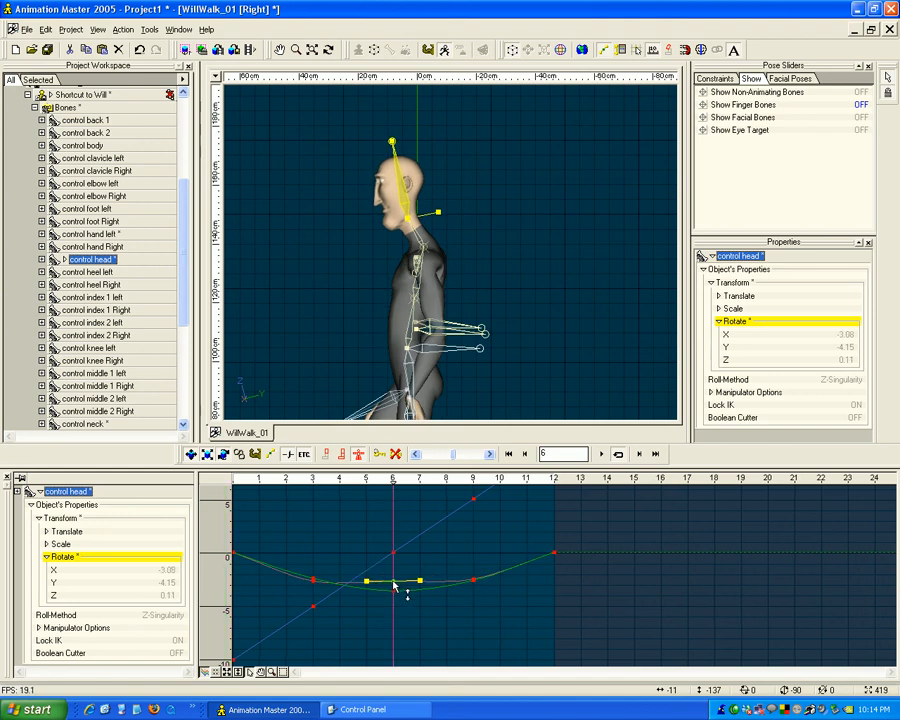
{"action": "mouse_move", "coordinate": [393, 478]}
{"action": "left_mouse_down"}
{"action": "mouse_move", "coordinate": [281, 478]}
{"action": "mouse_move", "coordinate": [527, 478]}
{"action": "mouse_move", "coordinate": [287, 490]}
{"action": "mouse_move", "coordinate": [473, 490]}
{"action": "left_mouse_up"}
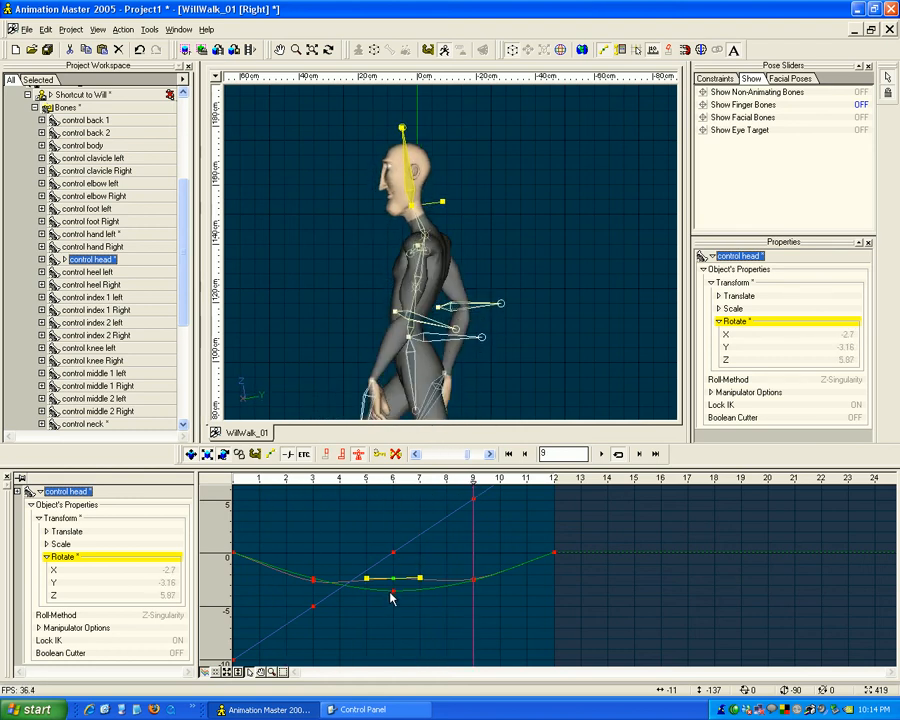
{"action": "left_click", "coordinate": [394, 592]}
{"action": "mouse_move", "coordinate": [395, 596]}
{"action": "left_mouse_down"}
{"action": "mouse_move", "coordinate": [396, 553]}
{"action": "mouse_move", "coordinate": [404, 606]}
{"action": "mouse_move", "coordinate": [394, 595]}
{"action": "left_mouse_up"}
{"action": "mouse_move", "coordinate": [394, 483]}
{"action": "left_mouse_down"}
{"action": "mouse_move", "coordinate": [342, 481]}
{"action": "mouse_move", "coordinate": [524, 482]}
{"action": "mouse_move", "coordinate": [262, 485]}
{"action": "mouse_move", "coordinate": [524, 484]}
{"action": "mouse_move", "coordinate": [356, 526]}
{"action": "mouse_move", "coordinate": [500, 495]}
{"action": "mouse_move", "coordinate": [305, 476]}
{"action": "mouse_move", "coordinate": [314, 537]}
{"action": "mouse_move", "coordinate": [372, 532]}
{"action": "mouse_move", "coordinate": [266, 529]}
{"action": "mouse_move", "coordinate": [434, 536]}
{"action": "mouse_move", "coordinate": [512, 526]}
{"action": "mouse_move", "coordinate": [296, 486]}
{"action": "mouse_move", "coordinate": [338, 545]}
{"action": "mouse_move", "coordinate": [552, 520]}
{"action": "mouse_move", "coordinate": [542, 512]}
{"action": "mouse_move", "coordinate": [350, 542]}
{"action": "mouse_move", "coordinate": [240, 540]}
{"action": "mouse_move", "coordinate": [360, 552]}
{"action": "mouse_move", "coordinate": [508, 547]}
{"action": "mouse_move", "coordinate": [233, 558]}
{"action": "mouse_move", "coordinate": [395, 573]}
{"action": "left_mouse_up"}
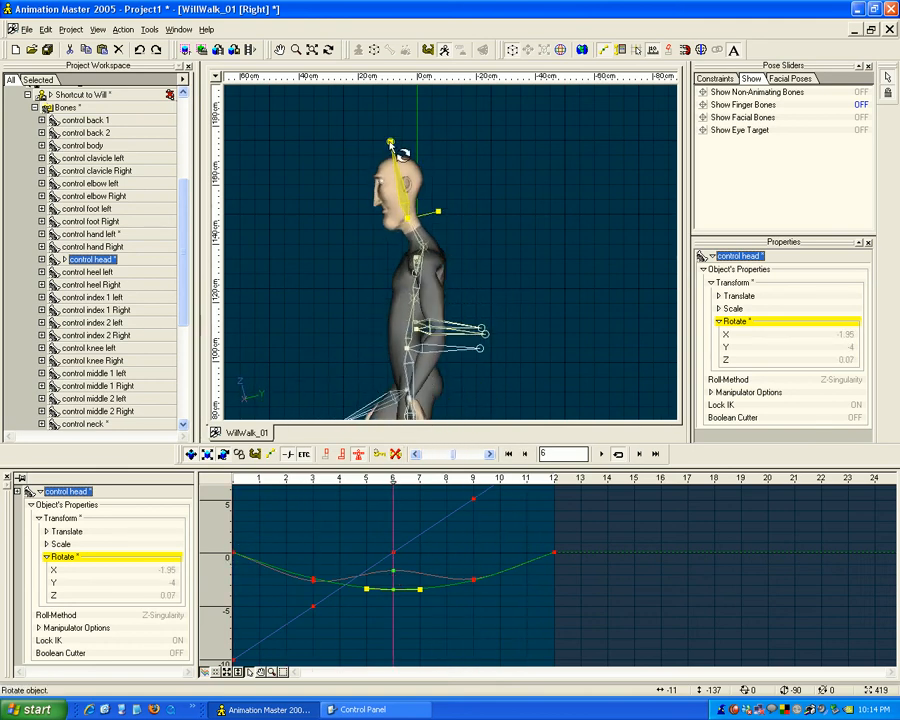
{"action": "left_click_drag", "start_coordinate": [404, 151], "coordinate": [396, 147]}
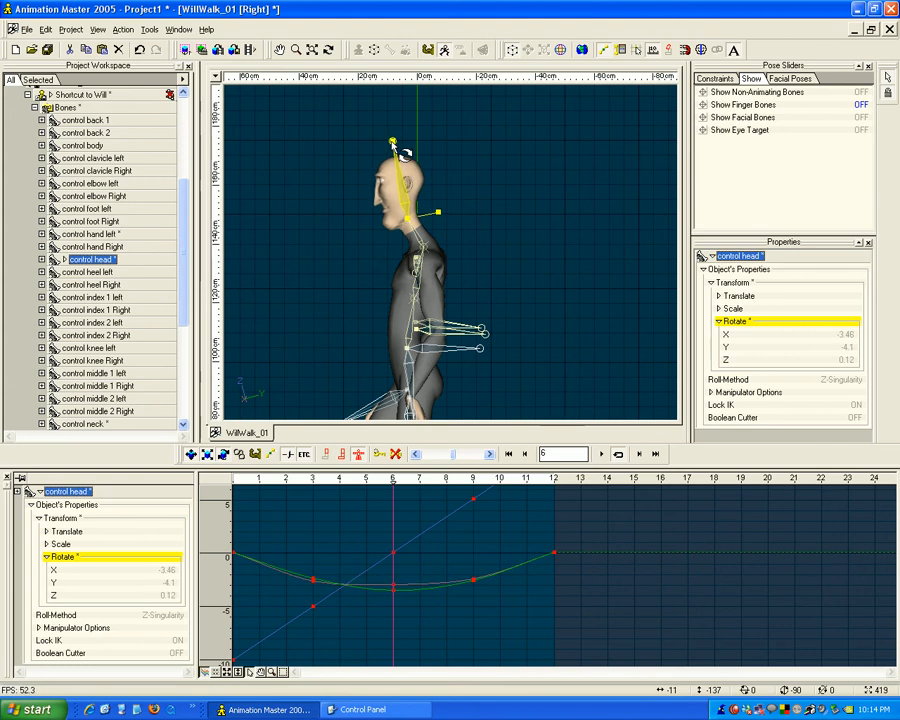
Raise the frame 9 key on the neck control's X rotation curve to about 10° and scrub back to frame 0.
{"action": "mouse_move", "coordinate": [392, 481]}
{"action": "left_mouse_down"}
{"action": "mouse_move", "coordinate": [287, 481]}
{"action": "mouse_move", "coordinate": [496, 482]}
{"action": "mouse_move", "coordinate": [256, 482]}
{"action": "mouse_move", "coordinate": [396, 490]}
{"action": "mouse_move", "coordinate": [233, 490]}
{"action": "left_mouse_up"}
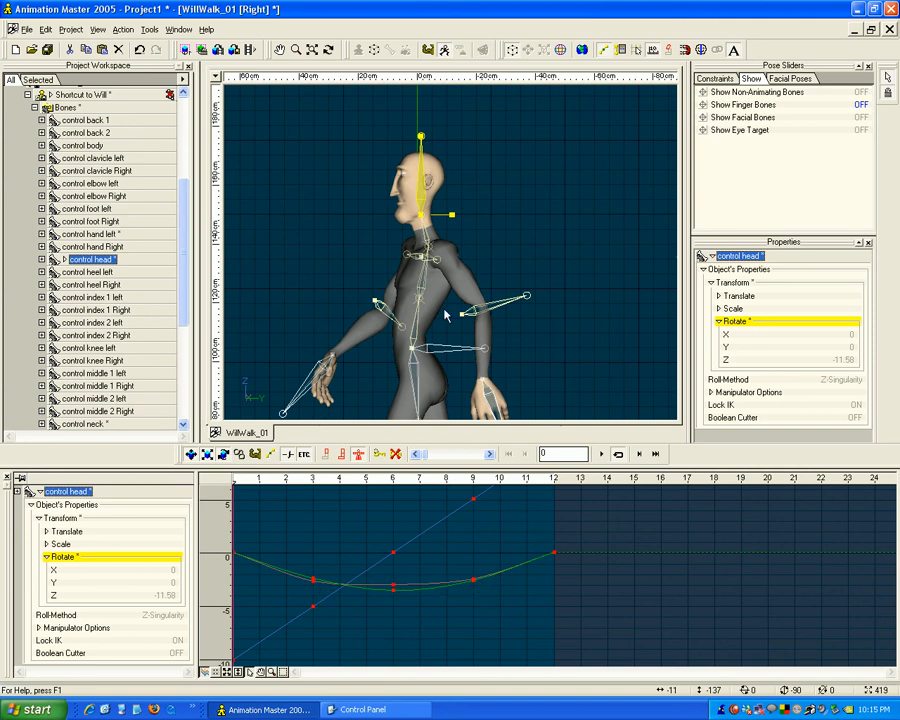
{"action": "left_click", "coordinate": [411, 243]}
{"action": "middle_click_drag", "start_coordinate": [423, 527], "coordinate": [427, 601]}
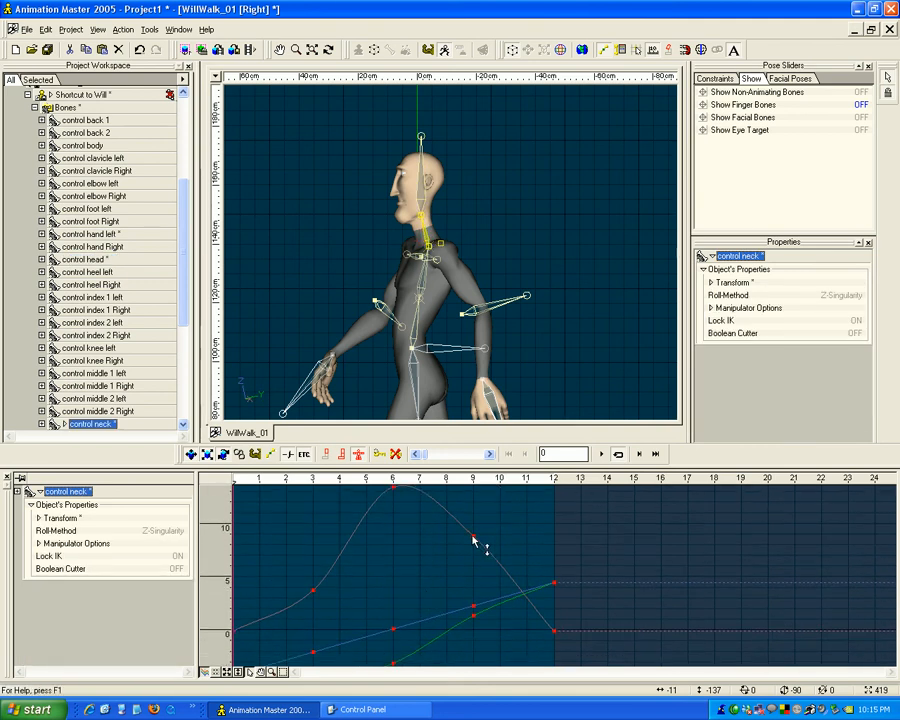
{"action": "left_click", "coordinate": [313, 592]}
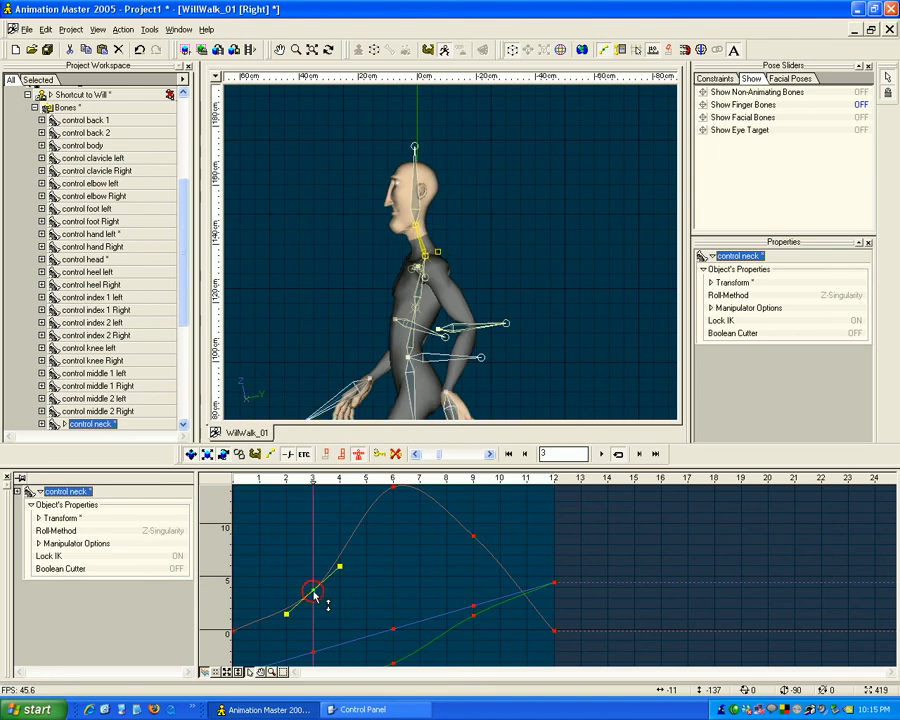
{"action": "left_click", "coordinate": [474, 539]}
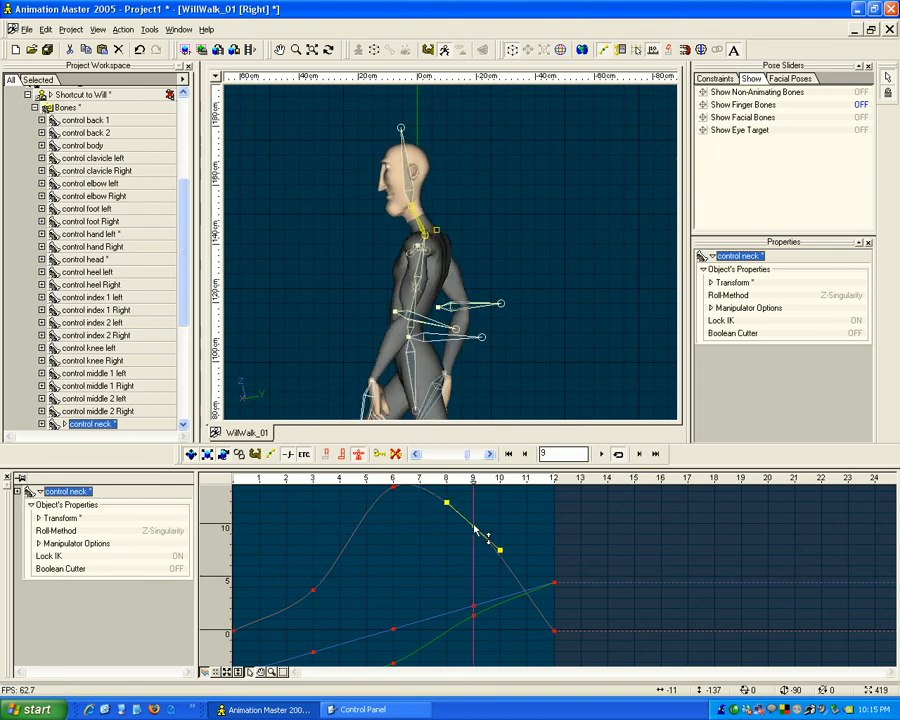
{"action": "mouse_move", "coordinate": [500, 554]}
{"action": "left_mouse_down"}
{"action": "mouse_move", "coordinate": [508, 572]}
{"action": "mouse_move", "coordinate": [498, 558]}
{"action": "left_mouse_up"}
{"action": "mouse_move", "coordinate": [470, 481]}
{"action": "left_mouse_down"}
{"action": "mouse_move", "coordinate": [310, 483]}
{"action": "mouse_move", "coordinate": [515, 486]}
{"action": "mouse_move", "coordinate": [300, 526]}
{"action": "mouse_move", "coordinate": [462, 524]}
{"action": "mouse_move", "coordinate": [232, 536]}
{"action": "left_mouse_up"}
{"action": "scroll", "coordinate": [430, 302], "scroll_direction": "down", "scroll_amount": 6}
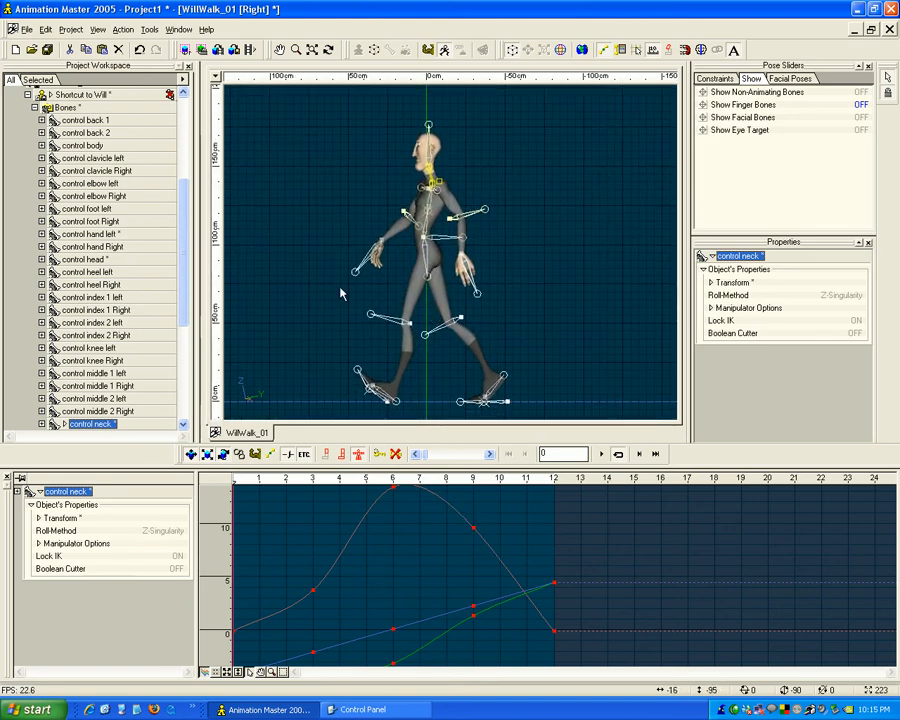
Save the WillWalk_01 action and switch the timeline from the curve view to the keyframe view.
{"action": "right_click", "coordinate": [297, 245]}
{"action": "left_click", "coordinate": [319, 284]}
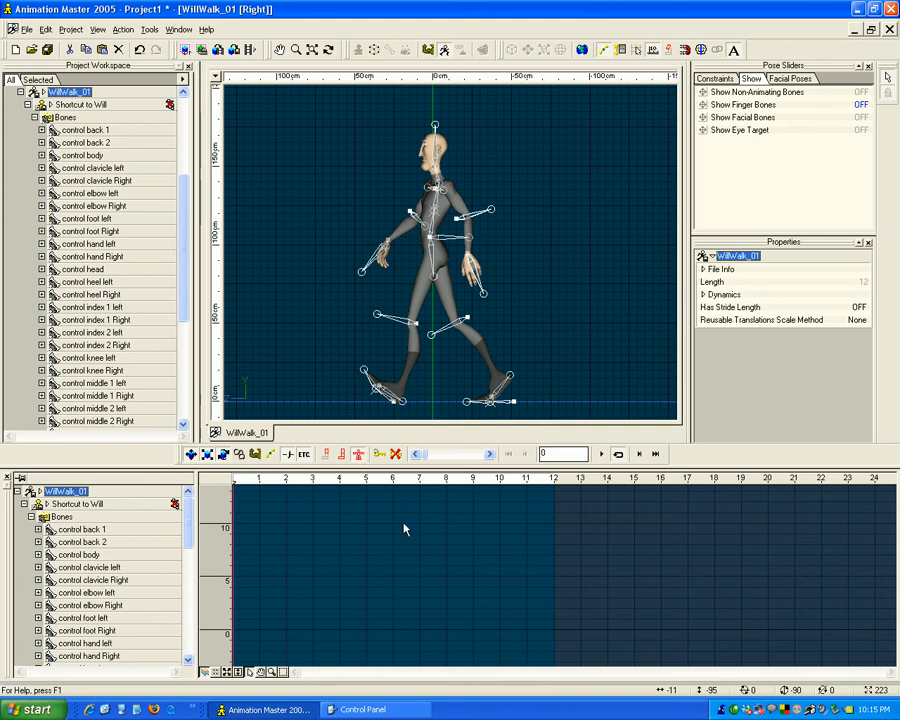
{"action": "scroll", "coordinate": [443, 547], "scroll_direction": "down", "scroll_amount": 8}
{"action": "scroll", "coordinate": [443, 547], "scroll_direction": "up", "scroll_amount": 1}
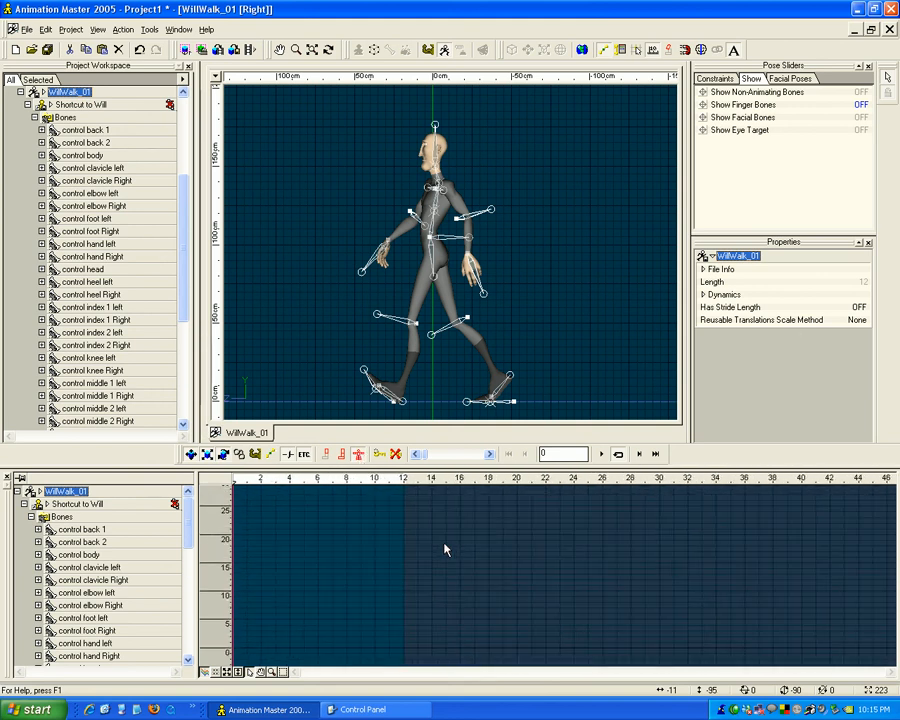
{"action": "left_click", "coordinate": [325, 346]}
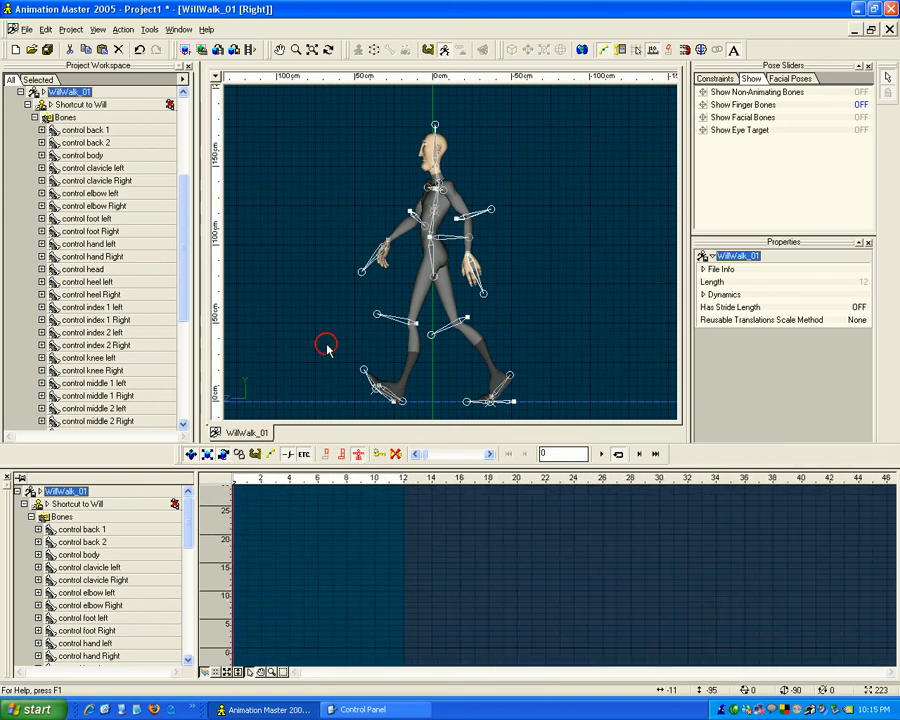
{"action": "left_click", "coordinate": [214, 671]}
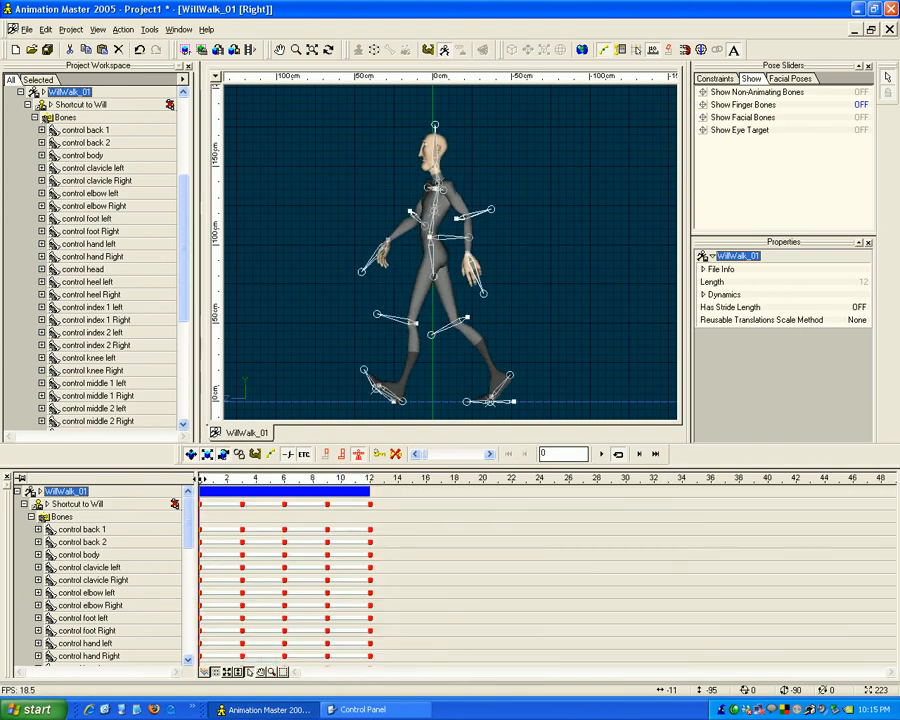
Limit the timeline to the action's Bones channels and toggle their expansion to check the keyed controls.
{"action": "mouse_move", "coordinate": [190, 520]}
{"action": "left_mouse_down"}
{"action": "mouse_move", "coordinate": [188, 650]}
{"action": "mouse_move", "coordinate": [190, 495]}
{"action": "left_mouse_up"}
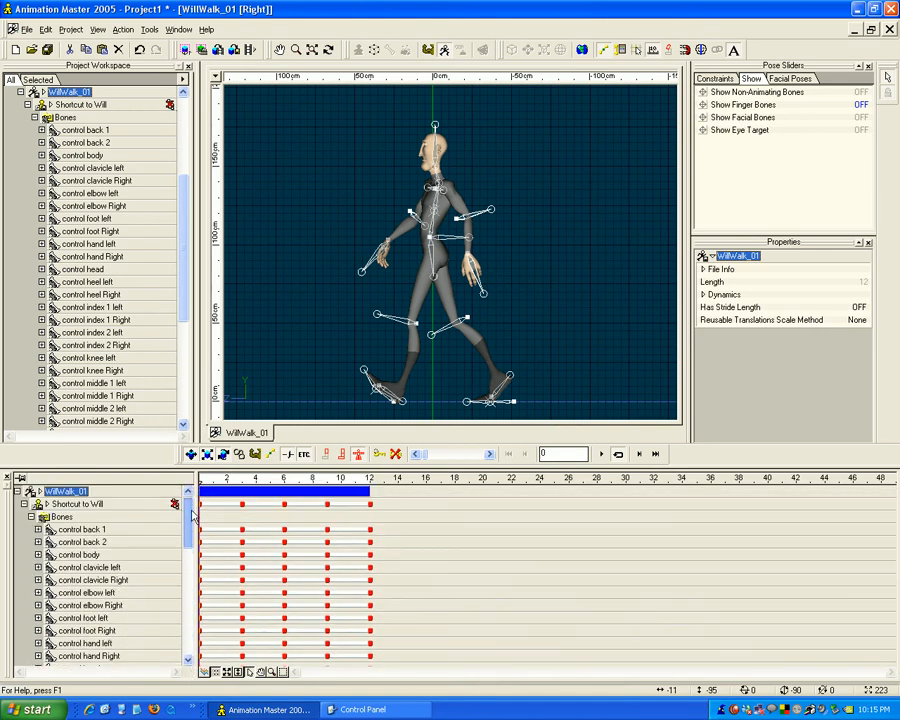
{"action": "left_click", "coordinate": [34, 522]}
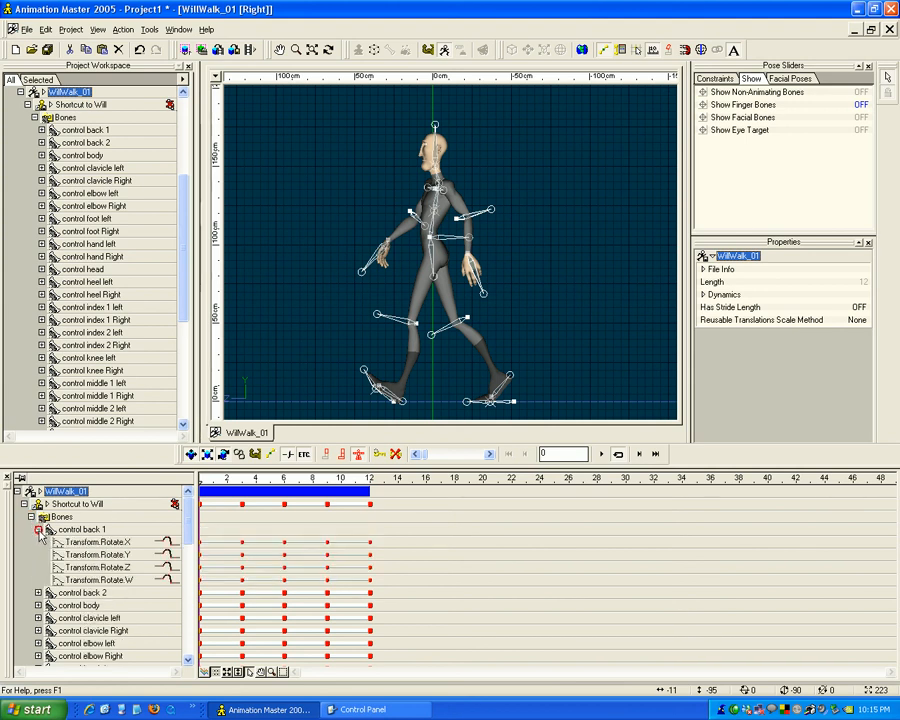
{"action": "left_click", "coordinate": [38, 529]}
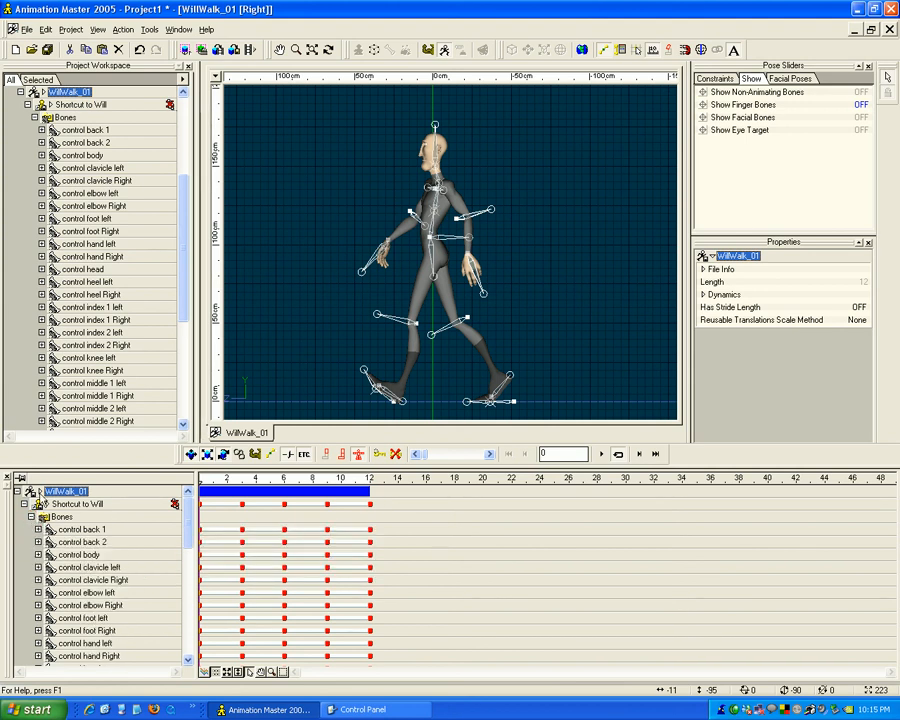
{"action": "left_click", "coordinate": [42, 516]}
{"action": "left_click", "coordinate": [17, 491]}
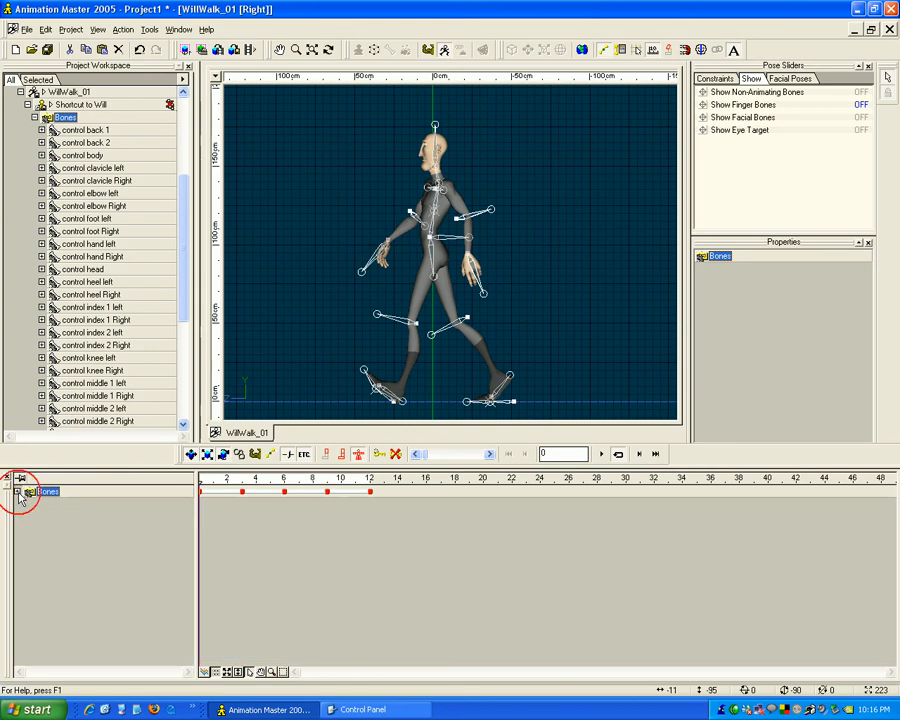
Copy the pose of all bones at frame 0 and paste it at frame 24.
{"action": "left_click_drag", "start_coordinate": [271, 481], "coordinate": [366, 484]}
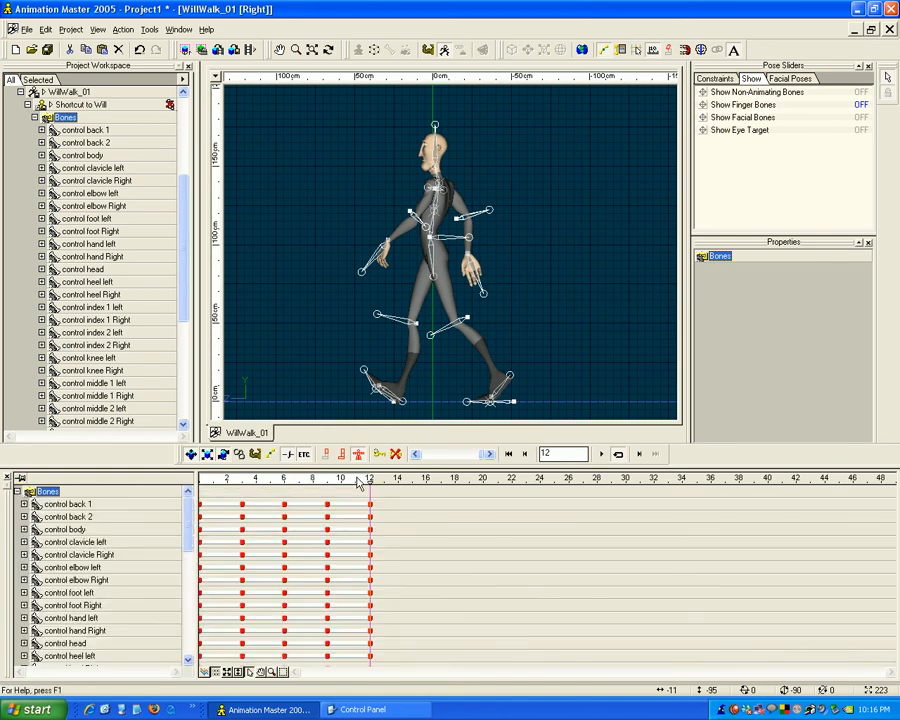
{"action": "mouse_move", "coordinate": [368, 480]}
{"action": "left_mouse_down"}
{"action": "mouse_move", "coordinate": [214, 484]}
{"action": "mouse_move", "coordinate": [398, 484]}
{"action": "mouse_move", "coordinate": [200, 481]}
{"action": "left_mouse_up"}
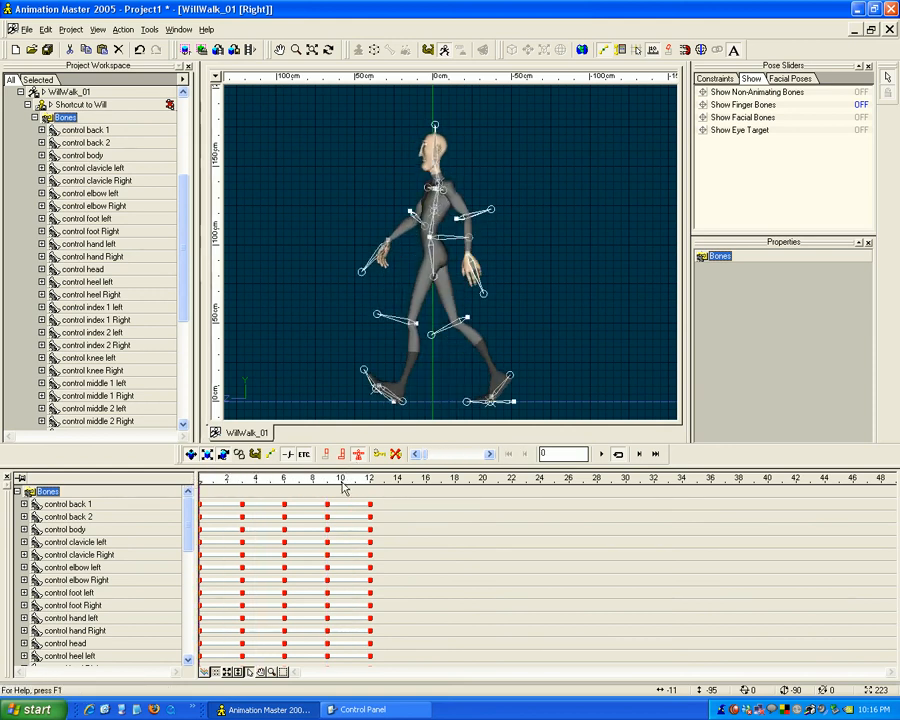
{"action": "mouse_move", "coordinate": [251, 482]}
{"action": "left_mouse_down"}
{"action": "mouse_move", "coordinate": [541, 479]}
{"action": "mouse_move", "coordinate": [331, 484]}
{"action": "mouse_move", "coordinate": [527, 492]}
{"action": "mouse_move", "coordinate": [288, 499]}
{"action": "mouse_move", "coordinate": [455, 482]}
{"action": "left_mouse_up"}
{"action": "key", "text": "ctrl+v"}
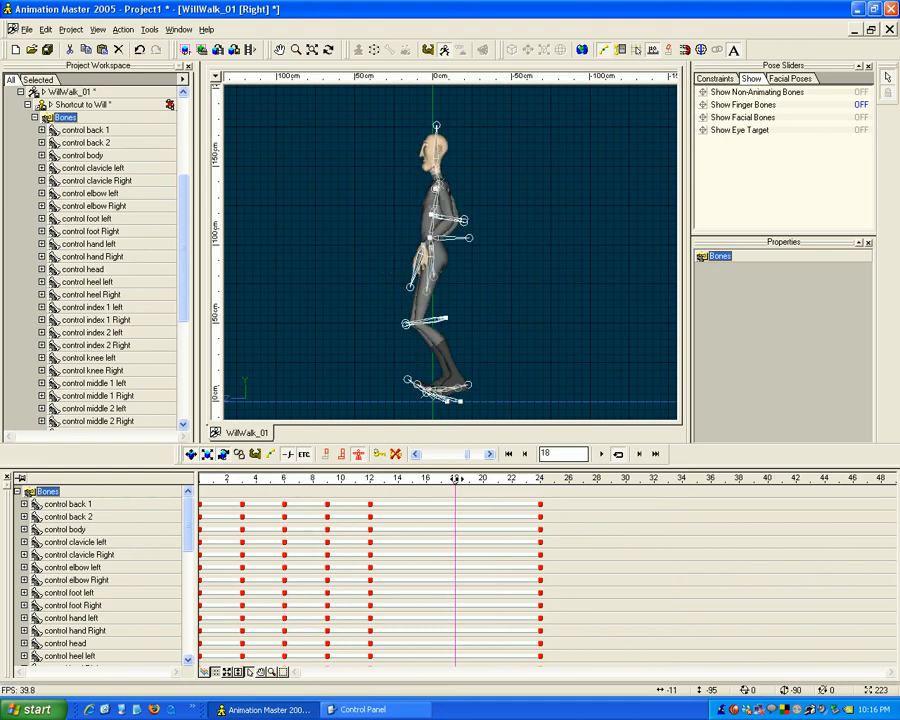
Paste mirrored copies of the frame 6, 3 and 9 poses at frames 18, 15 and 21.
{"action": "left_click", "coordinate": [45, 29]}
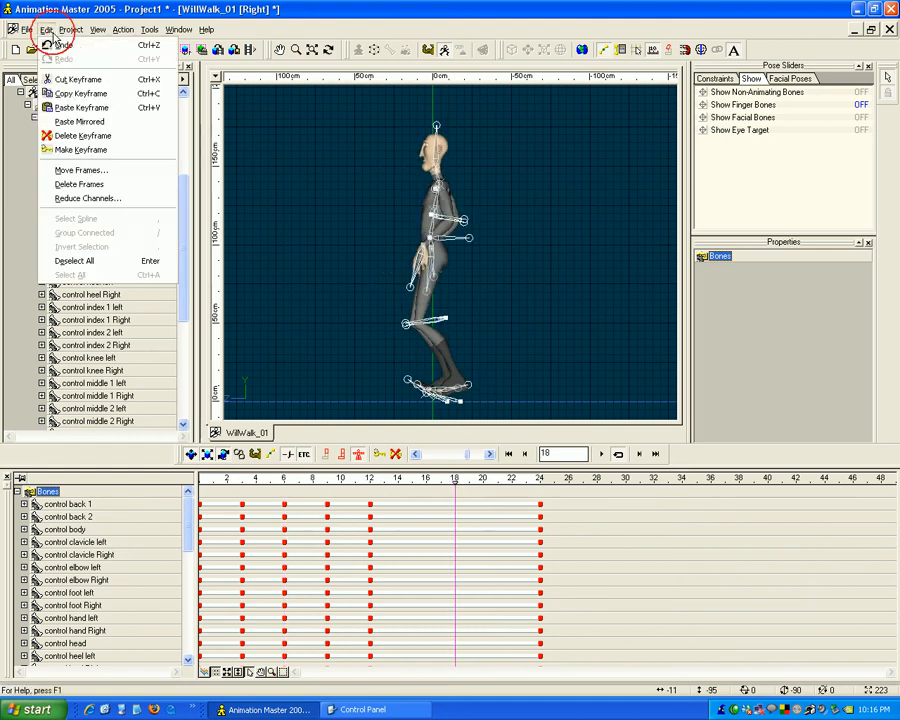
{"action": "left_click", "coordinate": [79, 121]}
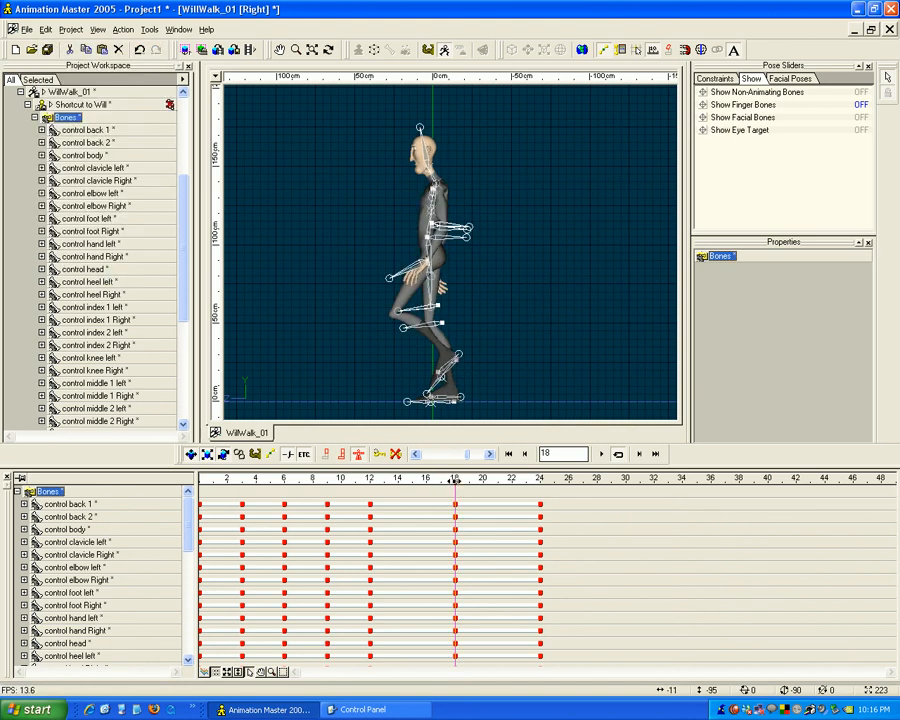
{"action": "mouse_move", "coordinate": [451, 482]}
{"action": "left_mouse_down"}
{"action": "mouse_move", "coordinate": [326, 486]}
{"action": "mouse_move", "coordinate": [553, 492]}
{"action": "mouse_move", "coordinate": [354, 486]}
{"action": "mouse_move", "coordinate": [245, 494]}
{"action": "mouse_move", "coordinate": [412, 485]}
{"action": "left_mouse_up"}
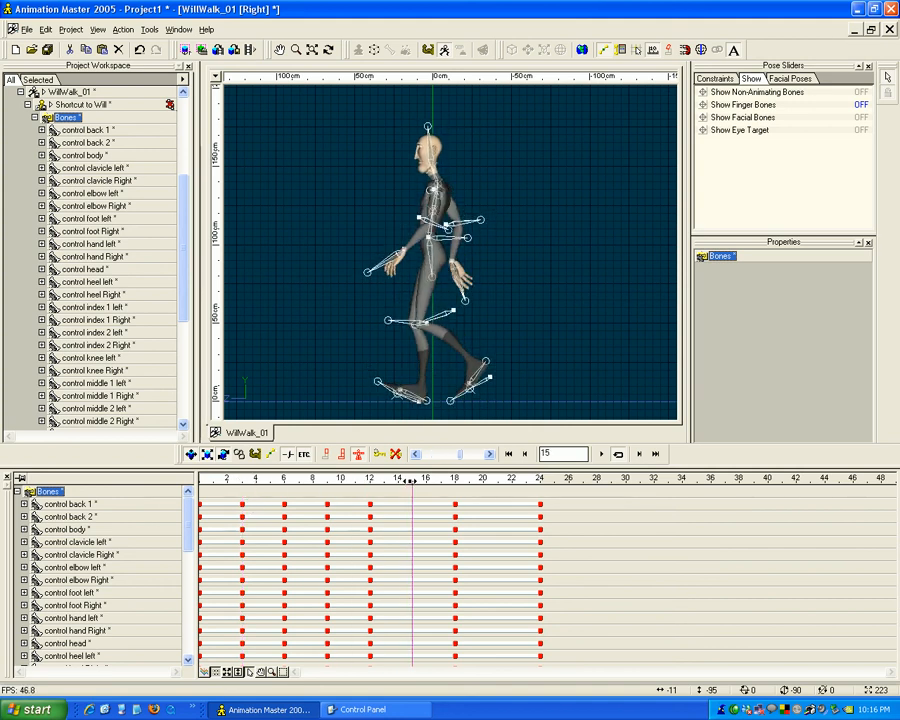
{"action": "left_click", "coordinate": [45, 29]}
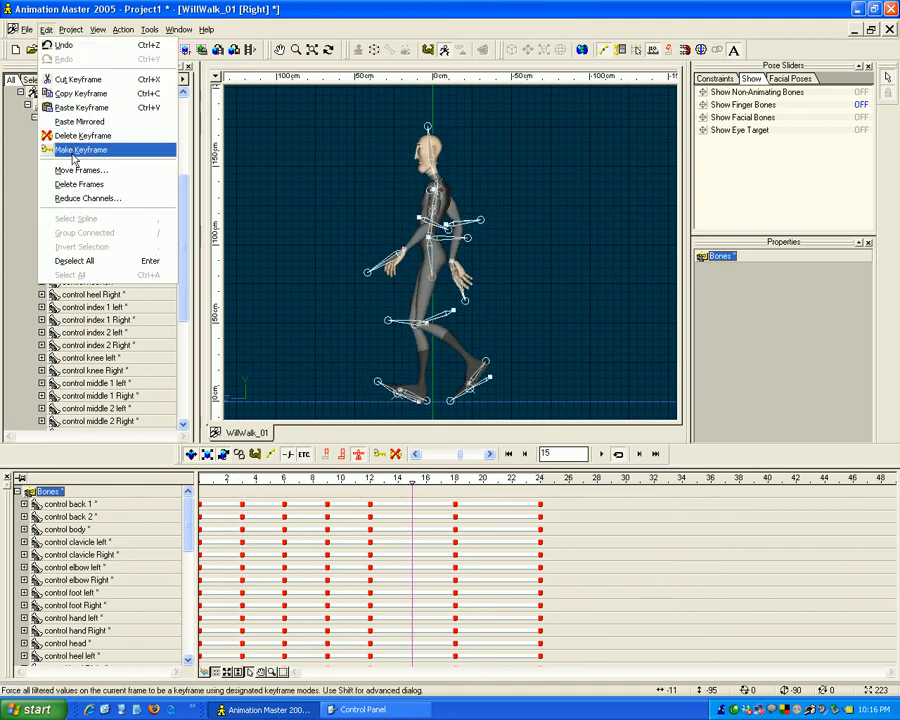
{"action": "mouse_move", "coordinate": [412, 480]}
{"action": "left_mouse_down"}
{"action": "mouse_move", "coordinate": [201, 486]}
{"action": "mouse_move", "coordinate": [538, 485]}
{"action": "mouse_move", "coordinate": [333, 486]}
{"action": "mouse_move", "coordinate": [362, 486]}
{"action": "mouse_move", "coordinate": [331, 497]}
{"action": "mouse_move", "coordinate": [499, 479]}
{"action": "left_mouse_up"}
{"action": "left_click", "coordinate": [45, 29]}
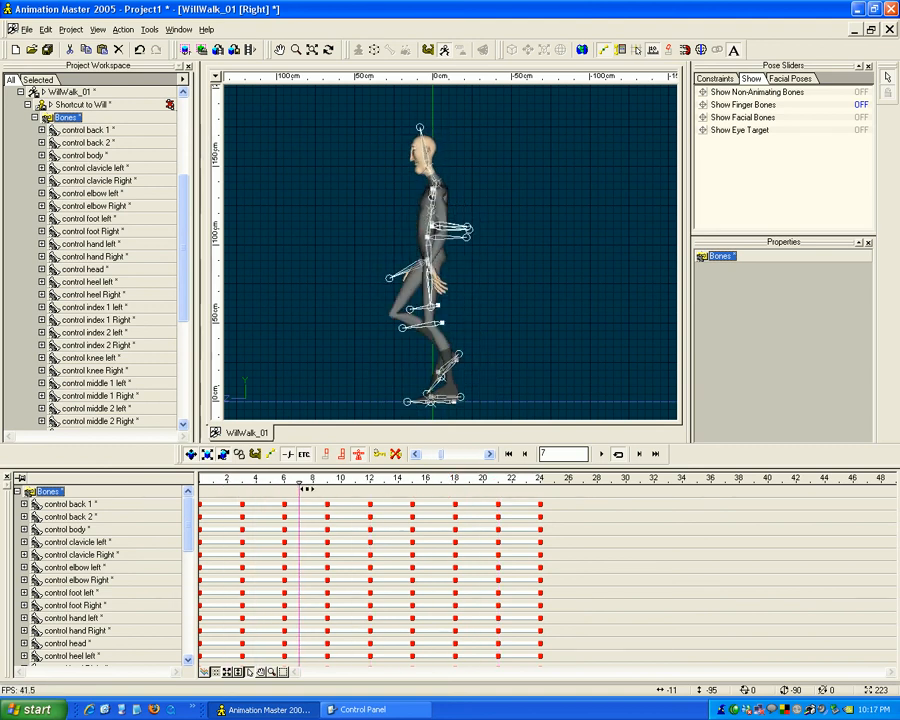
Scrub through and play back the 24-frame walk cycle to check how it loops.
{"action": "mouse_move", "coordinate": [426, 489]}
{"action": "left_mouse_down"}
{"action": "mouse_move", "coordinate": [530, 484]}
{"action": "mouse_move", "coordinate": [197, 501]}
{"action": "mouse_move", "coordinate": [545, 497]}
{"action": "mouse_move", "coordinate": [201, 505]}
{"action": "left_mouse_up"}
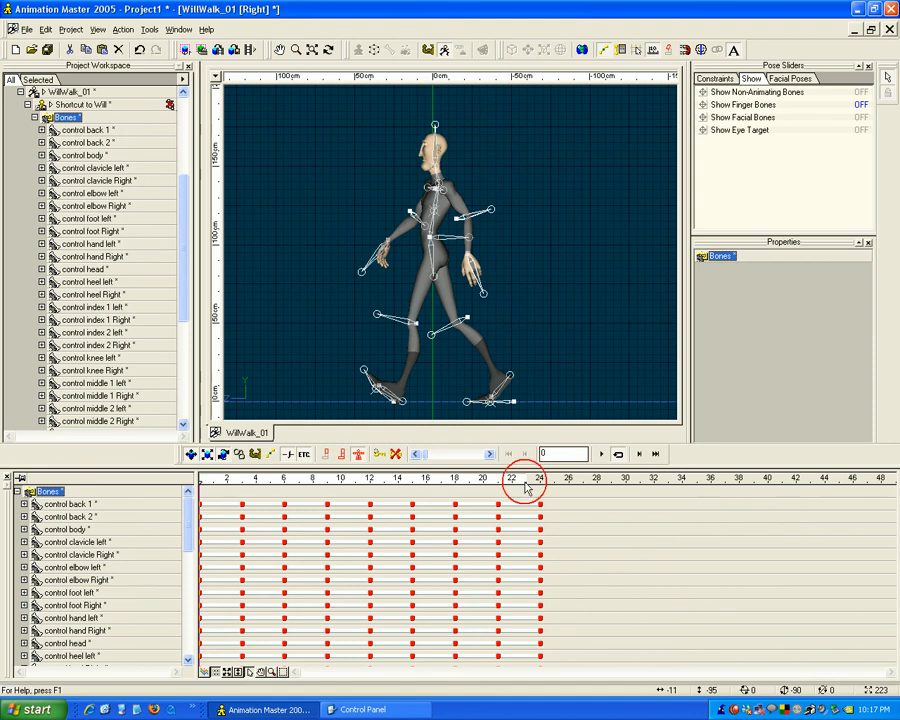
{"action": "mouse_move", "coordinate": [457, 487]}
{"action": "left_mouse_down"}
{"action": "mouse_move", "coordinate": [468, 477]}
{"action": "mouse_move", "coordinate": [369, 478]}
{"action": "mouse_move", "coordinate": [470, 481]}
{"action": "left_mouse_up"}
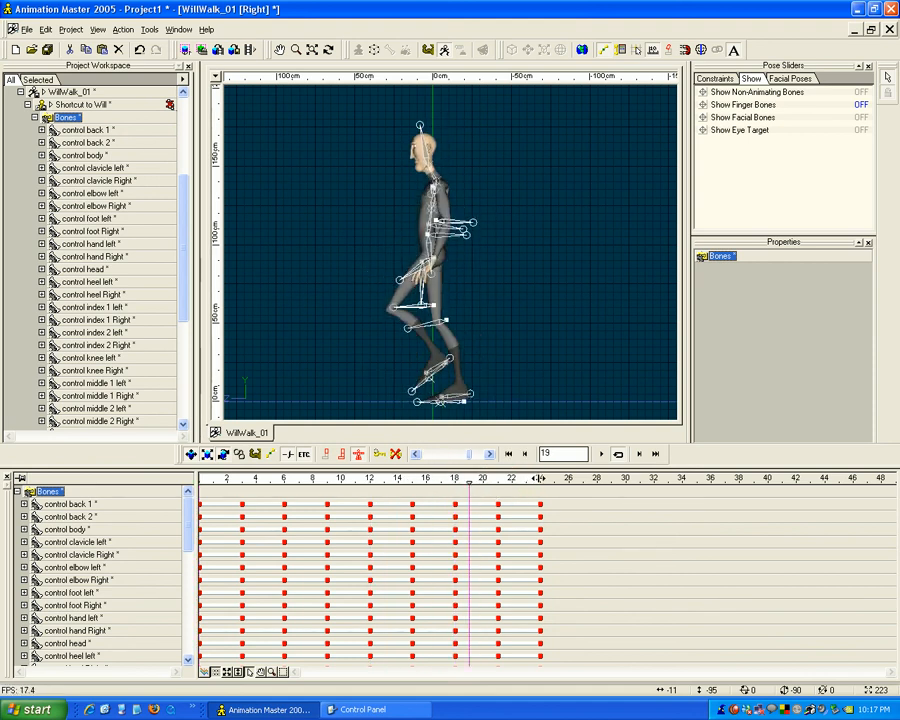
{"action": "left_click", "coordinate": [473, 480]}
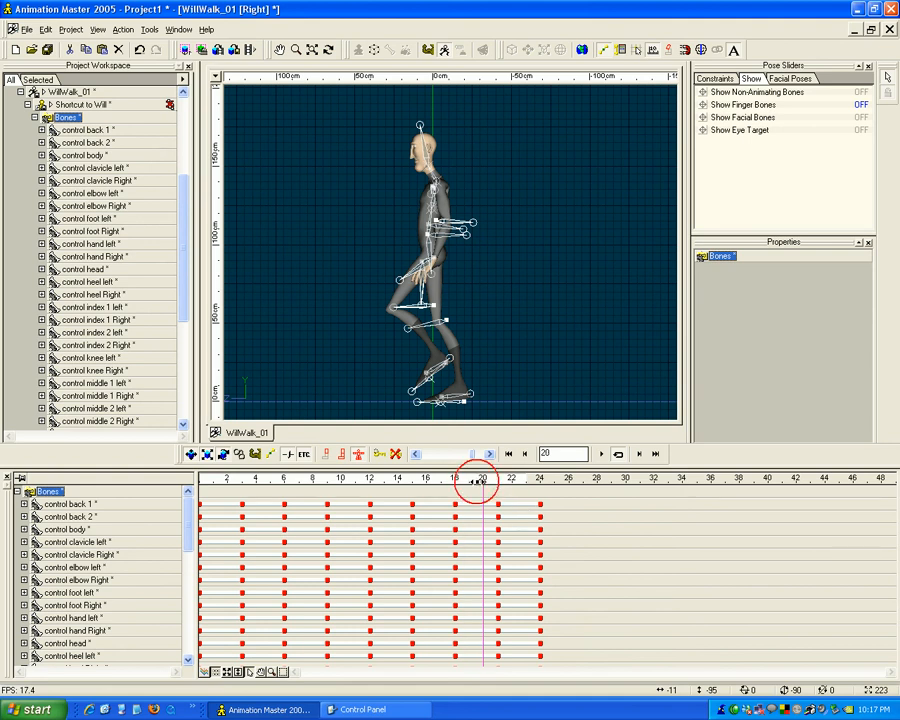
{"action": "left_click", "coordinate": [602, 454]}
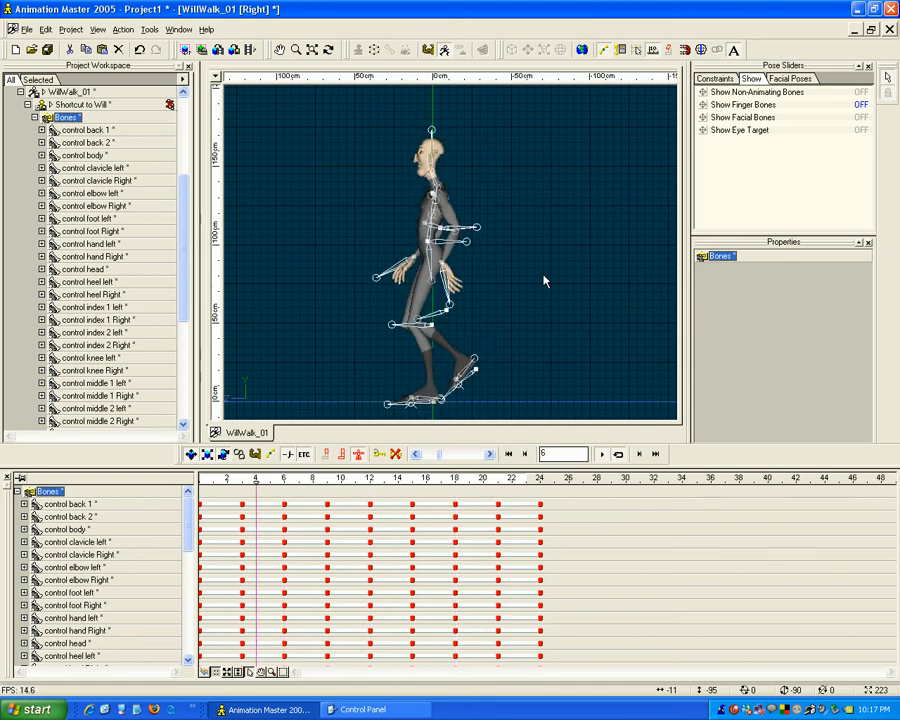
{"action": "left_click", "coordinate": [602, 455]}
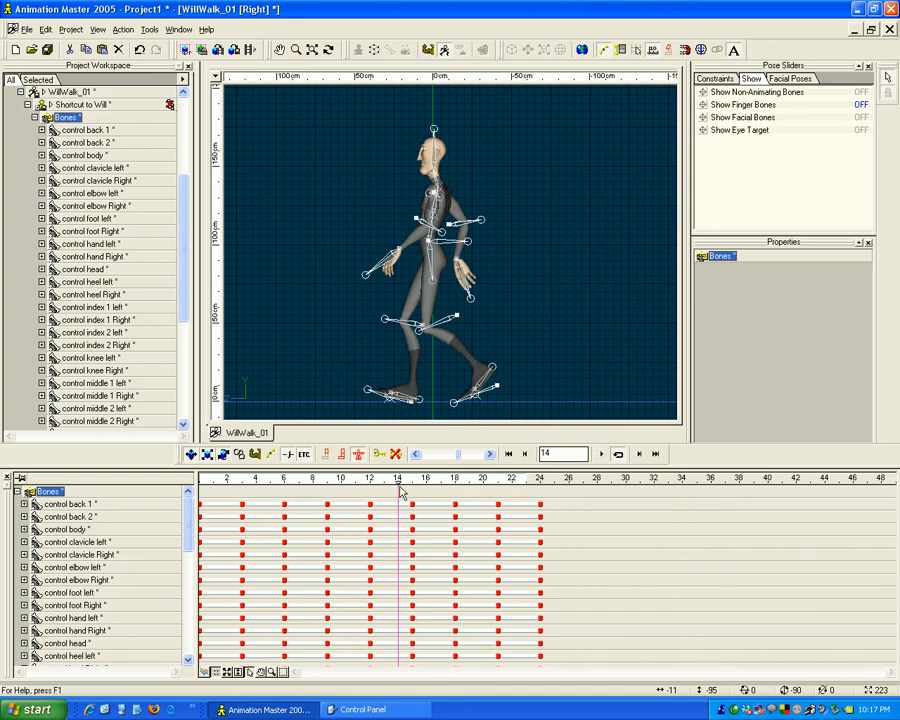
Collapse the Bones channels in the project tree and timeline, and save the WillWalk_01 action.
{"action": "left_click", "coordinate": [35, 117]}
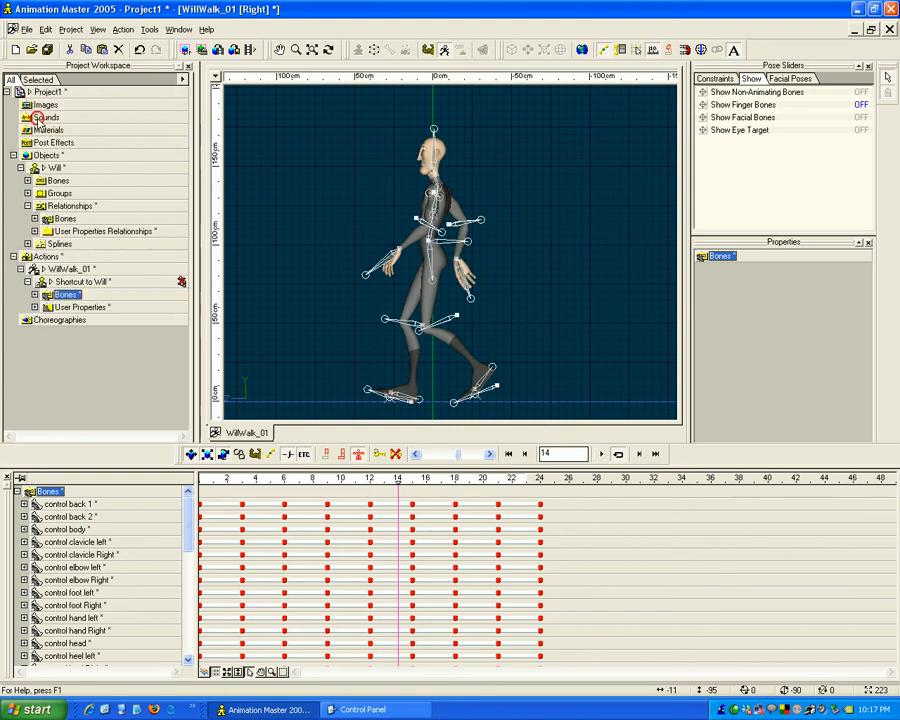
{"action": "left_click", "coordinate": [17, 491]}
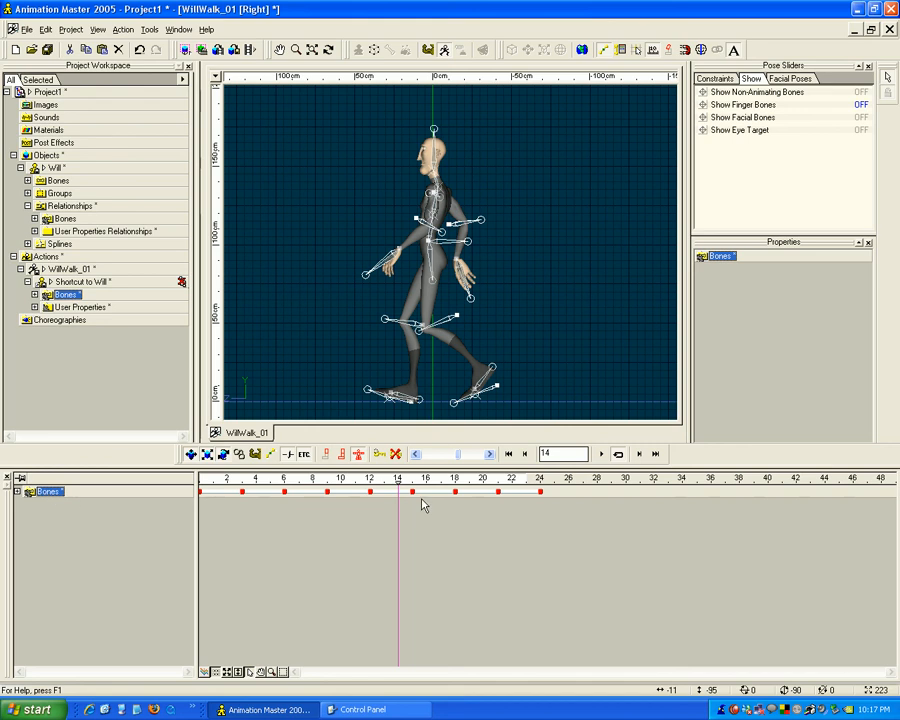
{"action": "scroll", "coordinate": [489, 539], "scroll_direction": "down", "scroll_amount": 4}
{"action": "scroll", "coordinate": [489, 539], "scroll_direction": "up", "scroll_amount": 6}
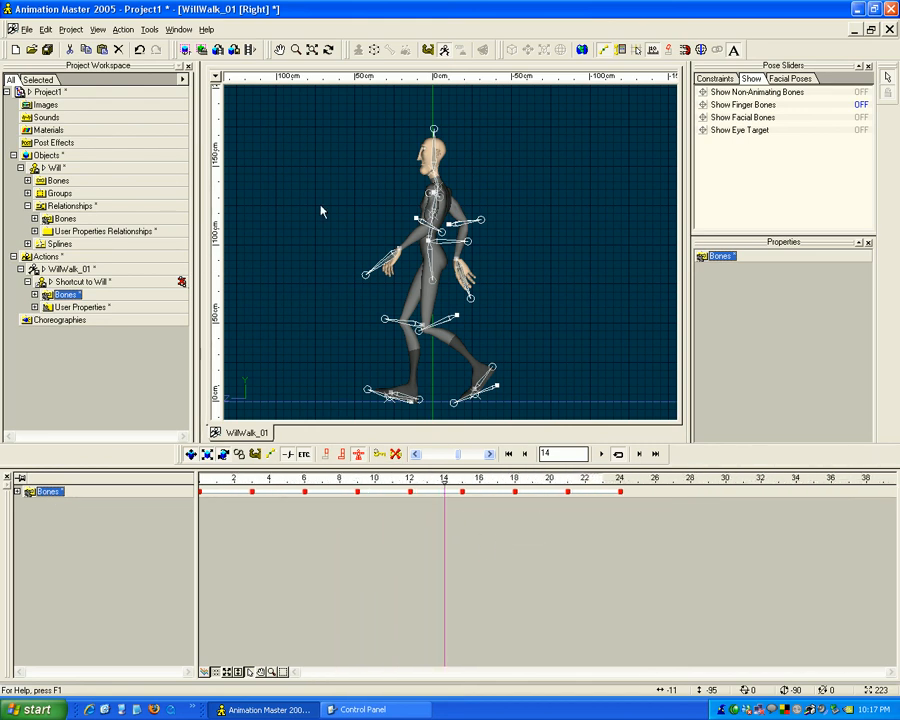
{"action": "right_click", "coordinate": [316, 204]}
{"action": "left_click", "coordinate": [370, 249]}
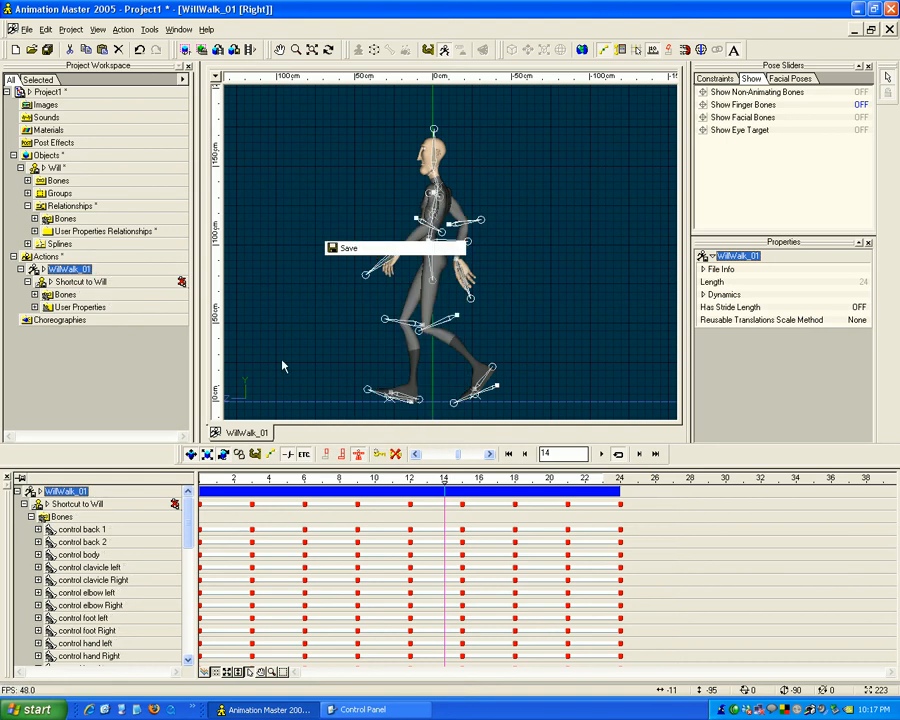
Show only the collapsed Bones channel, return to frame 0, and select all its keyframes from frame 0 to 24.
{"action": "left_click", "coordinate": [65, 296]}
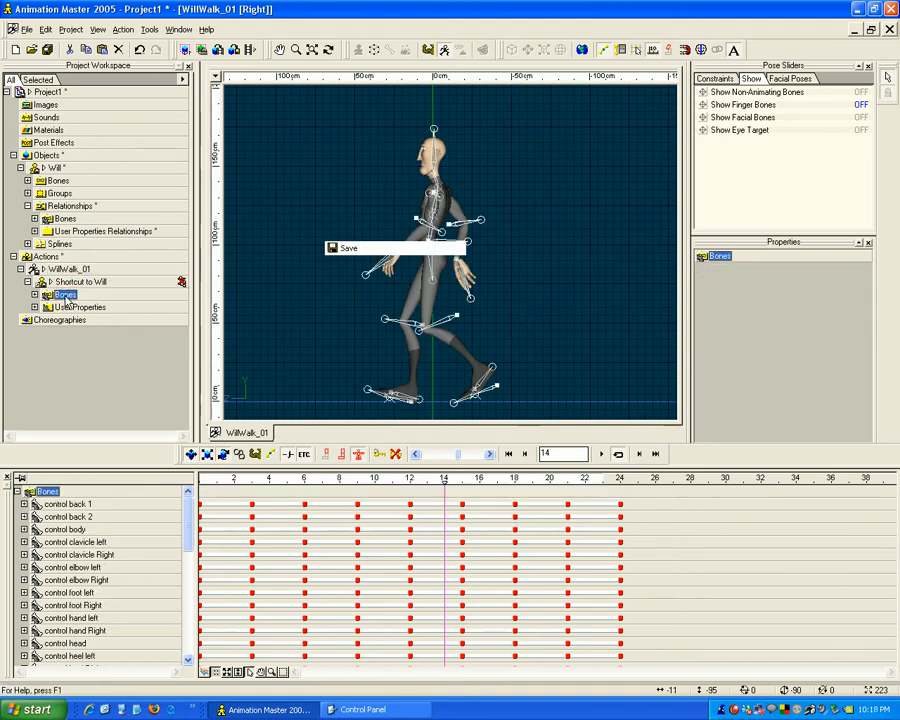
{"action": "left_click", "coordinate": [17, 491]}
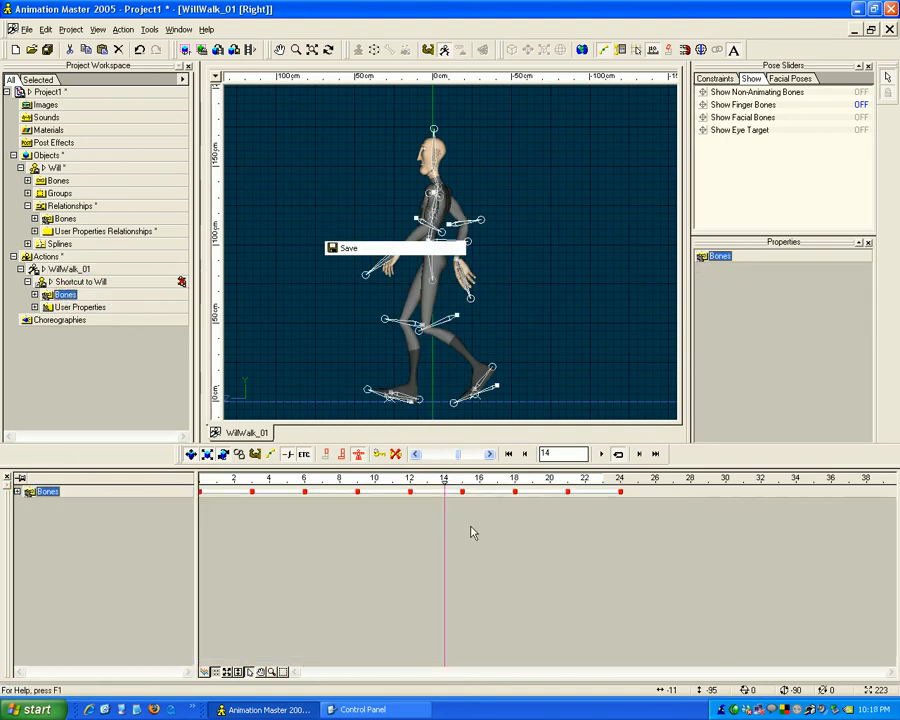
{"action": "mouse_move", "coordinate": [445, 479]}
{"action": "left_mouse_down"}
{"action": "mouse_move", "coordinate": [213, 490]}
{"action": "mouse_move", "coordinate": [629, 489]}
{"action": "mouse_move", "coordinate": [131, 503]}
{"action": "mouse_move", "coordinate": [444, 508]}
{"action": "mouse_move", "coordinate": [205, 522]}
{"action": "left_mouse_up"}
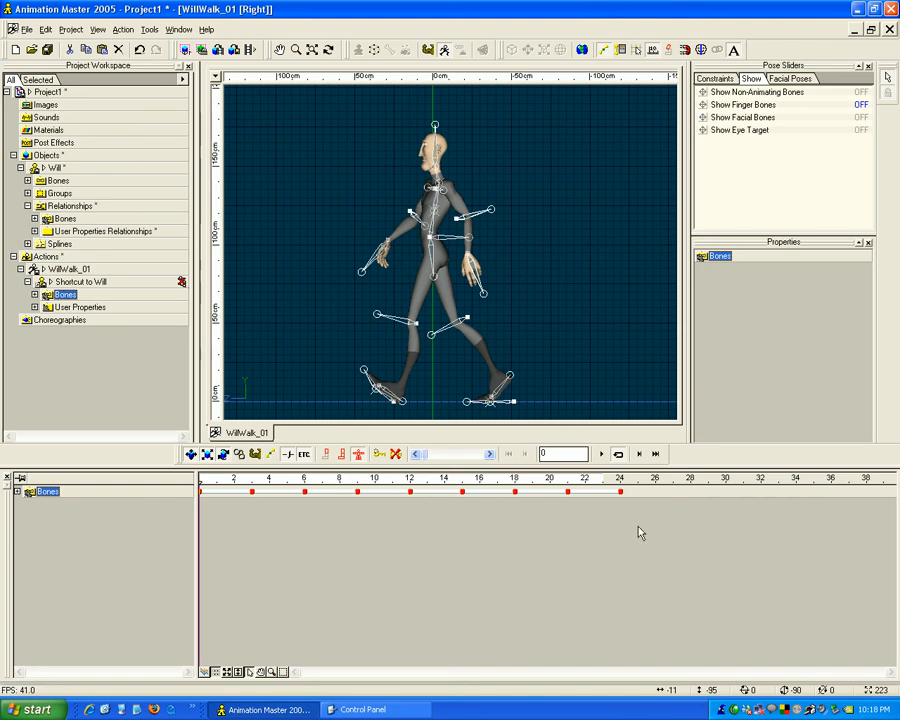
{"action": "left_click_drag", "start_coordinate": [662, 498], "coordinate": [183, 483]}
Try stretching the selected Bones keyframes to end at frame 32 and about frame 31, and scale them back to frame 24.
{"action": "left_click_drag", "start_coordinate": [627, 500], "coordinate": [767, 500]}
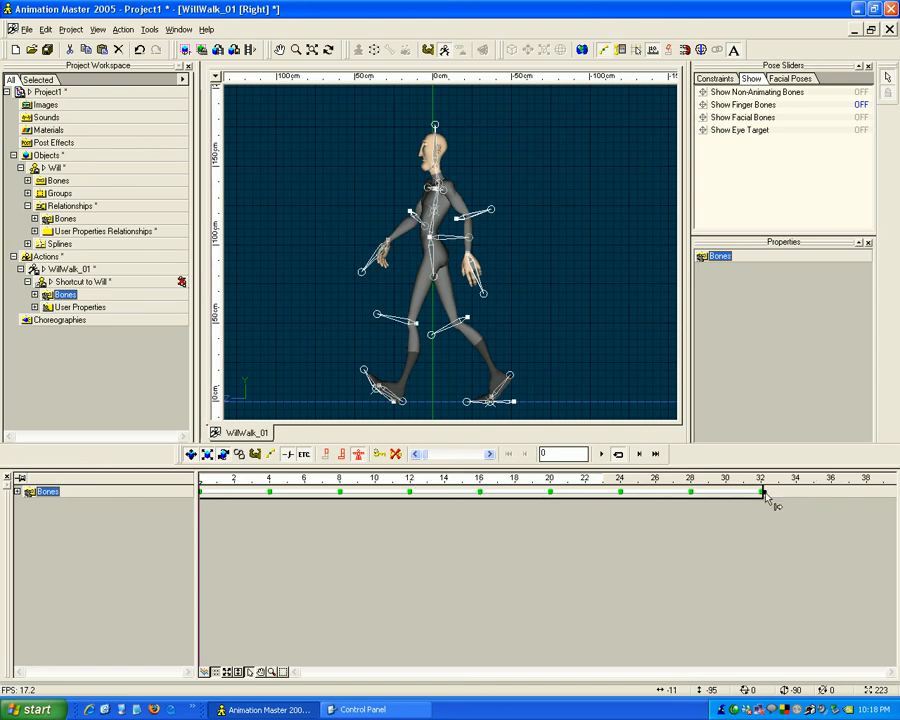
{"action": "left_click_drag", "start_coordinate": [760, 495], "coordinate": [744, 495]}
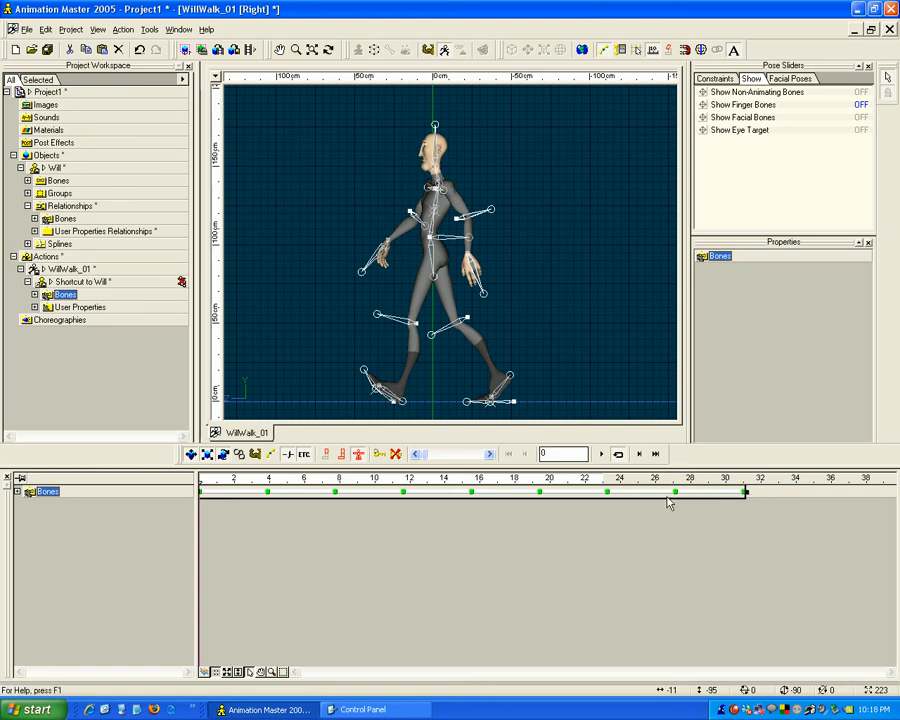
{"action": "left_click", "coordinate": [747, 494]}
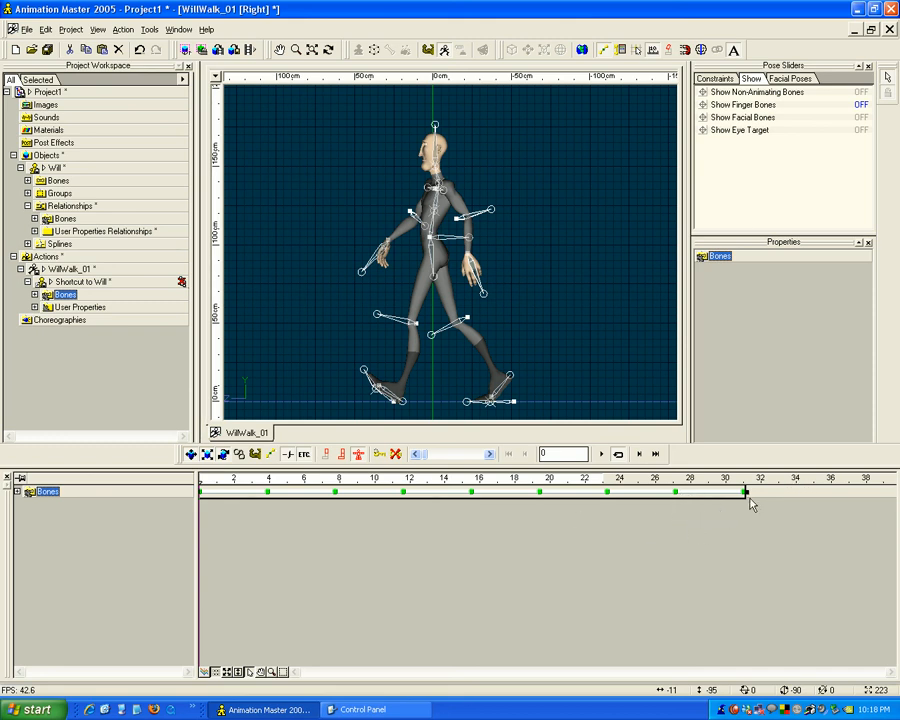
{"action": "left_click_drag", "start_coordinate": [748, 497], "coordinate": [623, 498]}
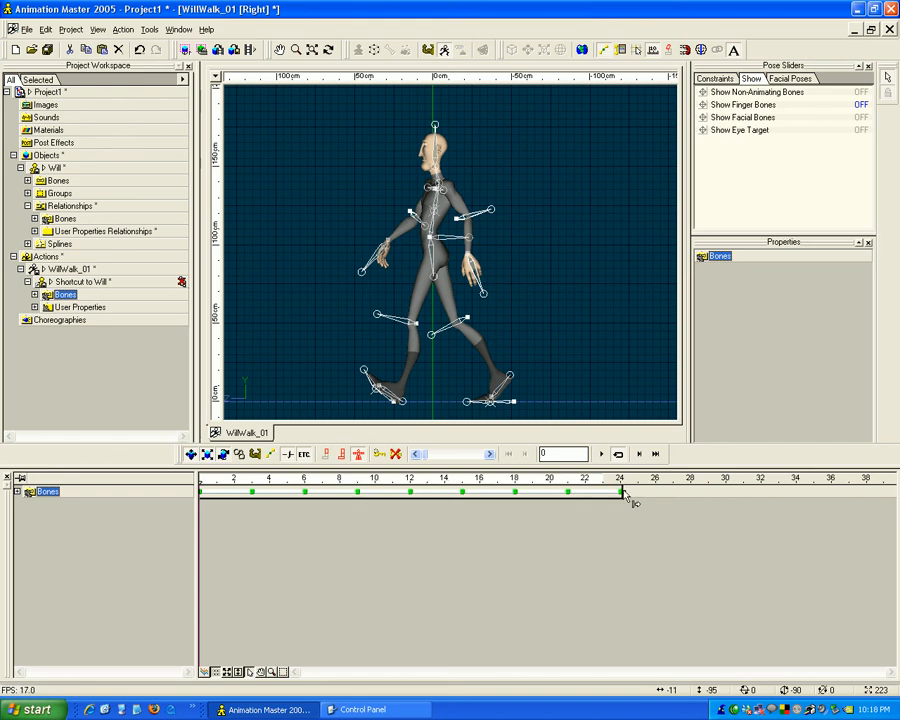
Stretch the selected Bones keyframes to end at frame 32 and play back the slower walk cycle.
{"action": "left_click_drag", "start_coordinate": [624, 494], "coordinate": [765, 494]}
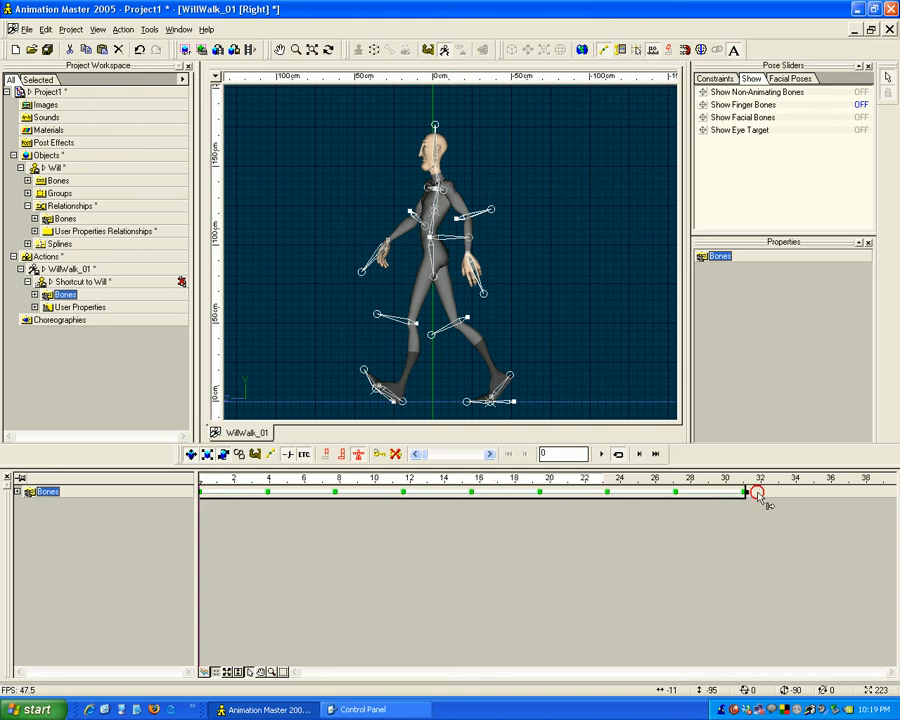
{"action": "left_click", "coordinate": [603, 455]}
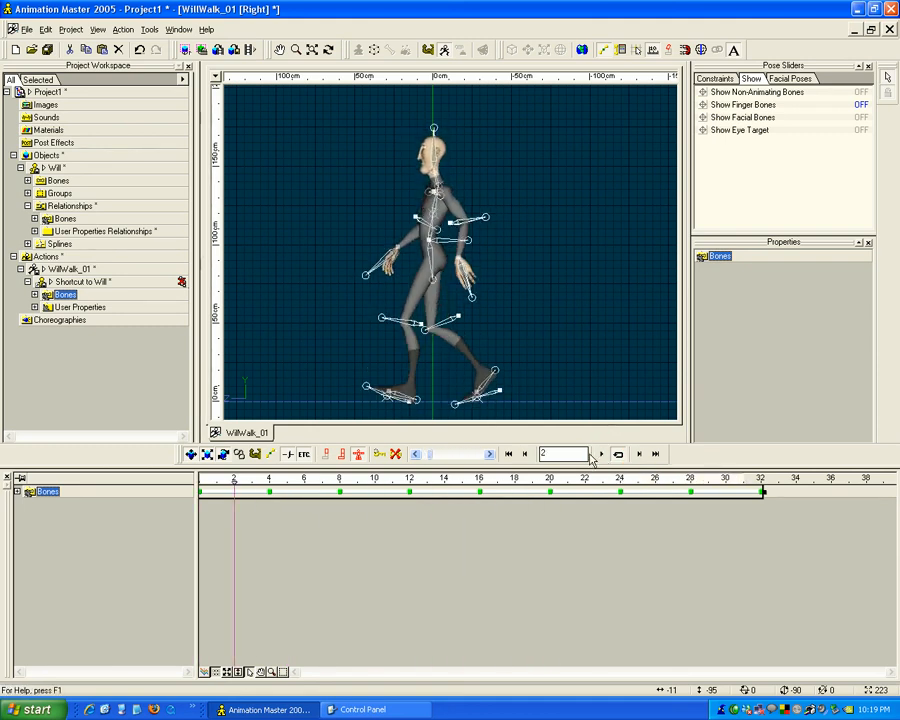
{"action": "left_click", "coordinate": [600, 455]}
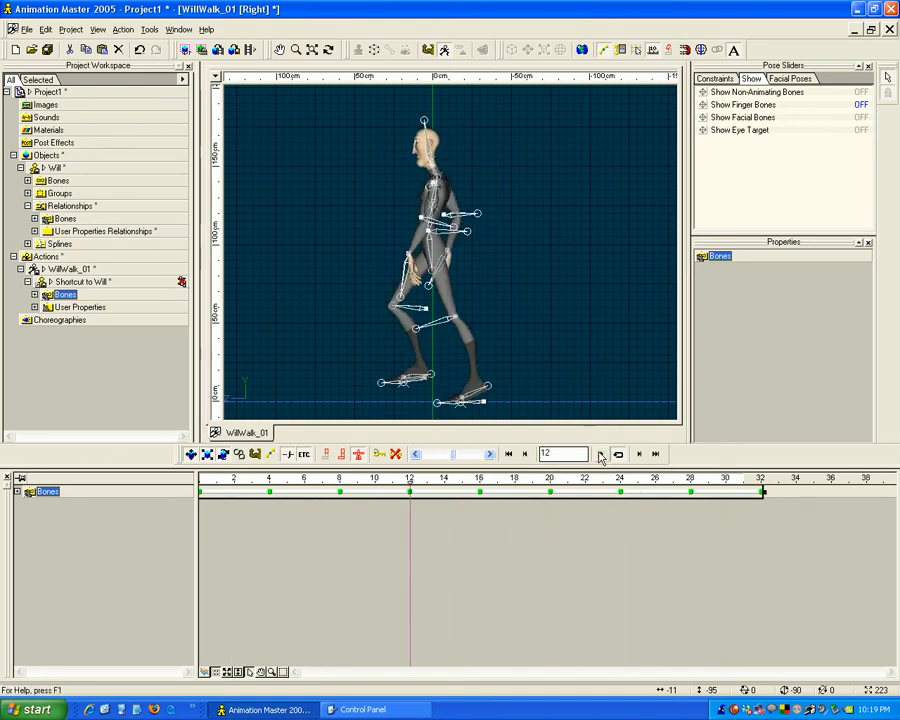
Stretch the selected Bones keyframes to end at frame 40 and play back the slower walk cycle.
{"action": "mouse_move", "coordinate": [764, 493]}
{"action": "left_mouse_down"}
{"action": "mouse_move", "coordinate": [868, 493]}
{"action": "mouse_move", "coordinate": [817, 493]}
{"action": "left_mouse_up"}
{"action": "left_click_drag", "start_coordinate": [795, 493], "coordinate": [763, 495]}
{"action": "scroll", "coordinate": [715, 544], "scroll_direction": "down", "scroll_amount": 2}
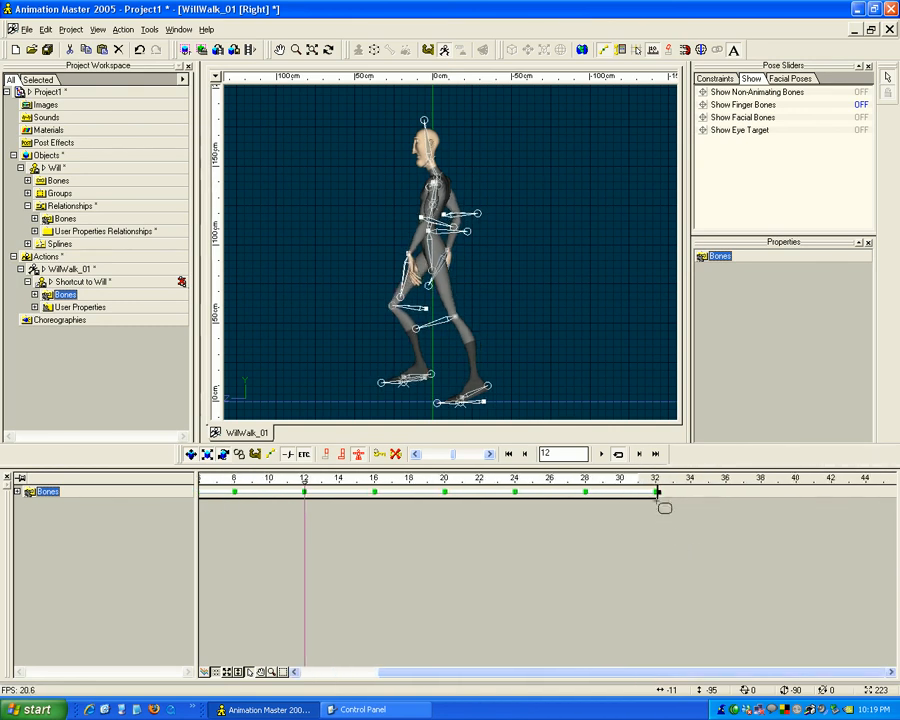
{"action": "left_click_drag", "start_coordinate": [657, 496], "coordinate": [802, 498]}
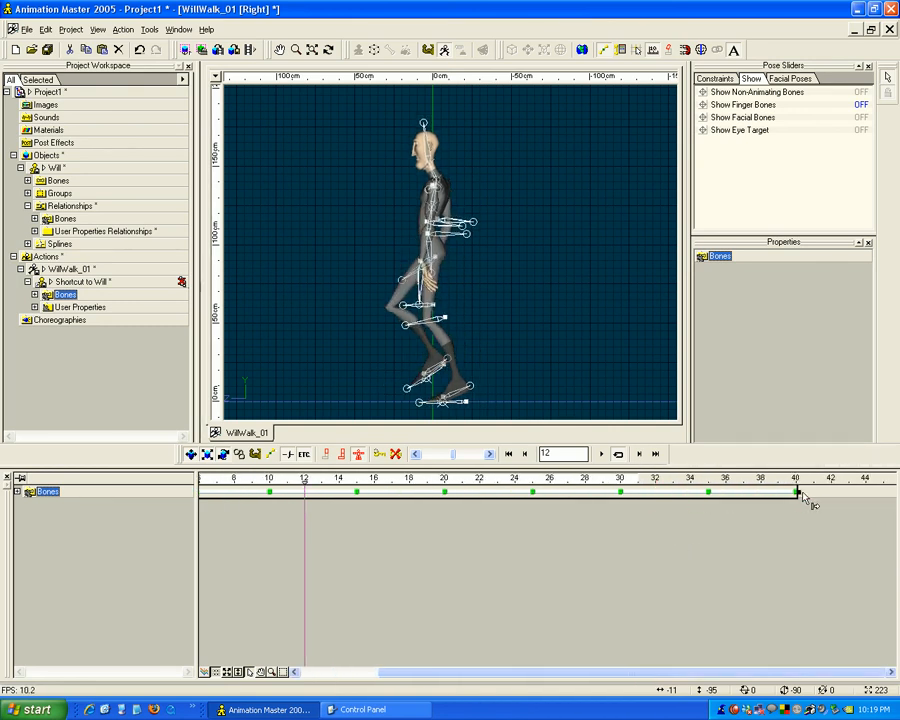
{"action": "left_click", "coordinate": [601, 455]}
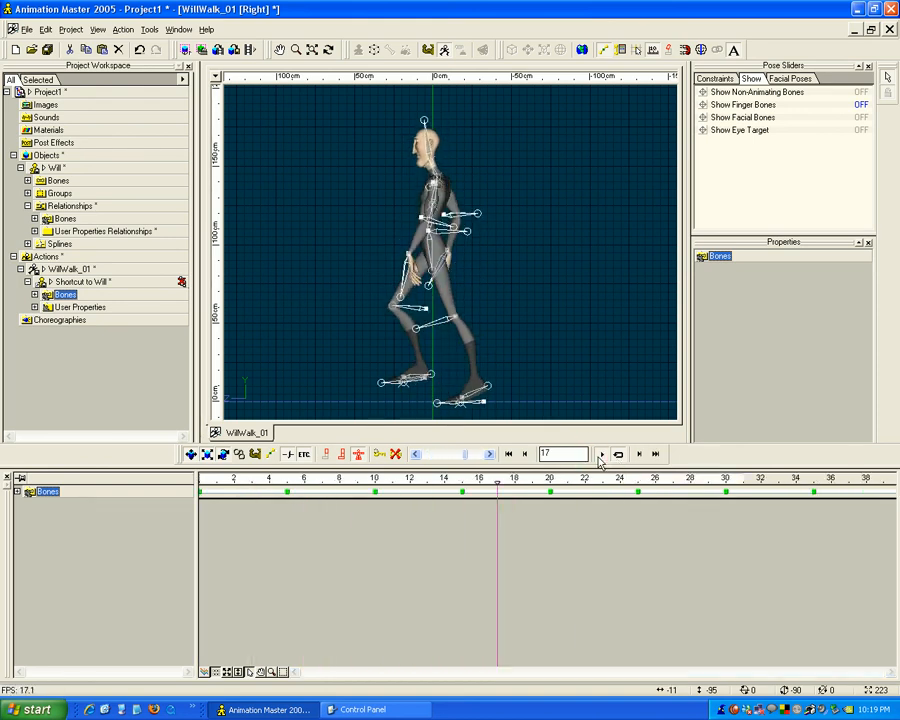
{"action": "left_click", "coordinate": [600, 457]}
Show the full 40-frame Bones keyframe range and replay the walk cycle to judge its timing.
{"action": "scroll", "coordinate": [641, 543], "scroll_direction": "down", "scroll_amount": 2}
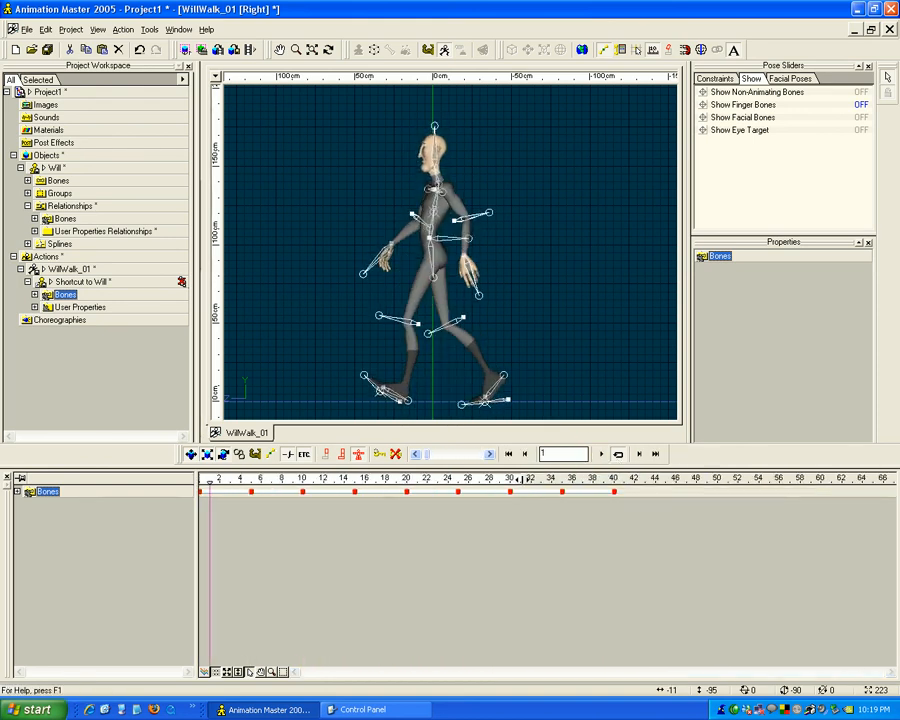
{"action": "left_click_drag", "start_coordinate": [522, 480], "coordinate": [603, 479]}
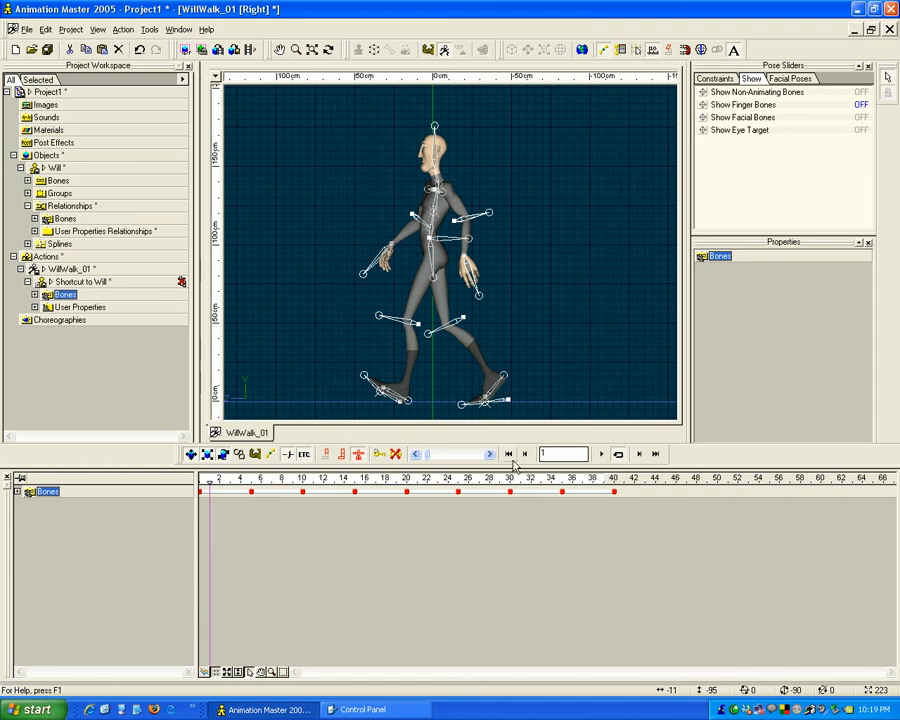
{"action": "left_click", "coordinate": [601, 455]}
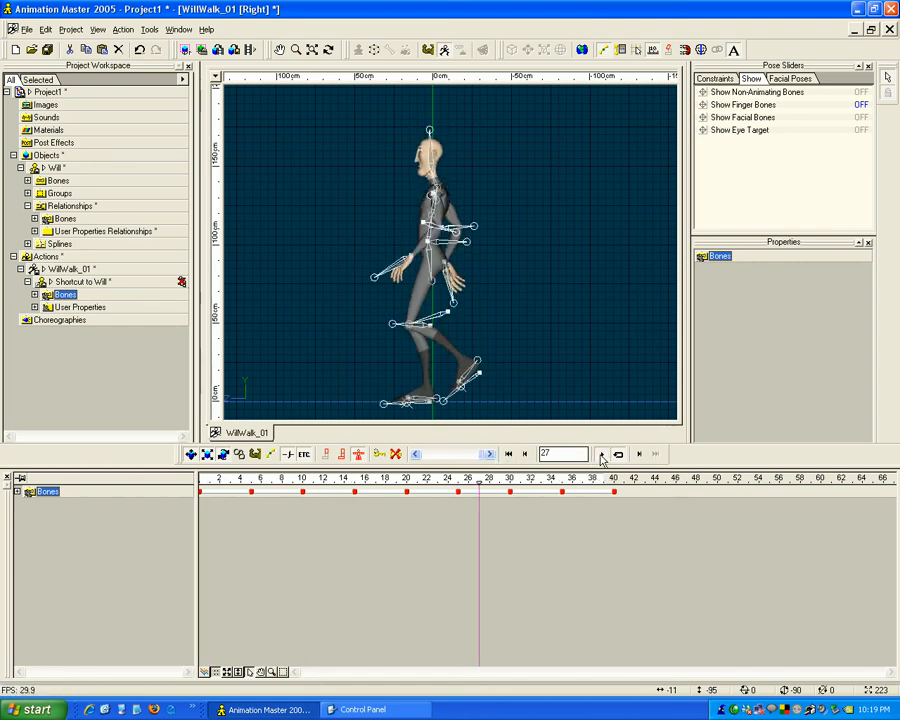
{"action": "left_click", "coordinate": [599, 457]}
{"action": "left_click", "coordinate": [599, 457]}
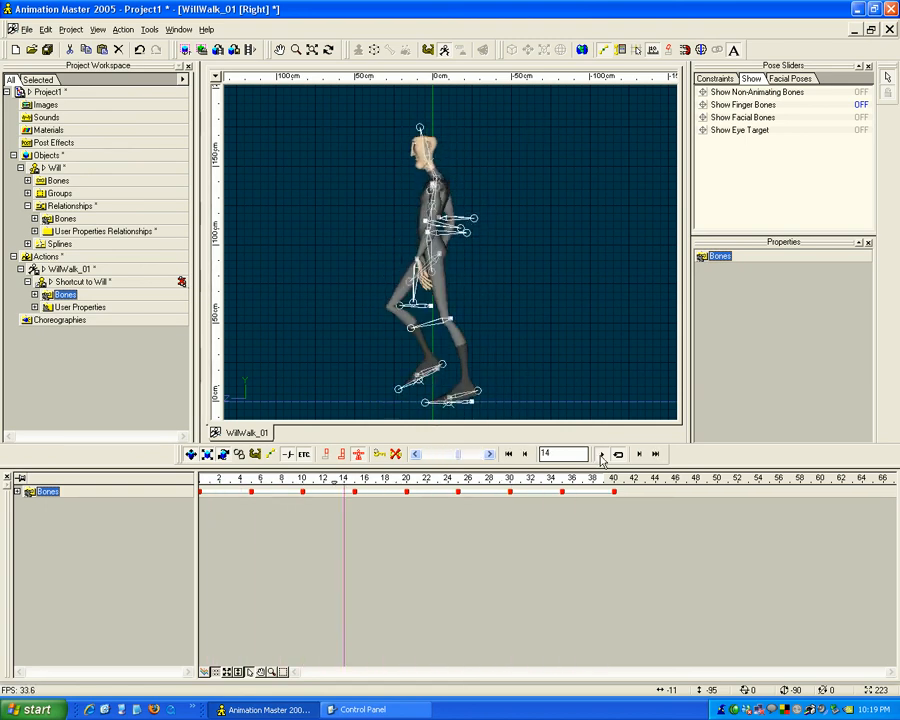
{"action": "left_click", "coordinate": [601, 455]}
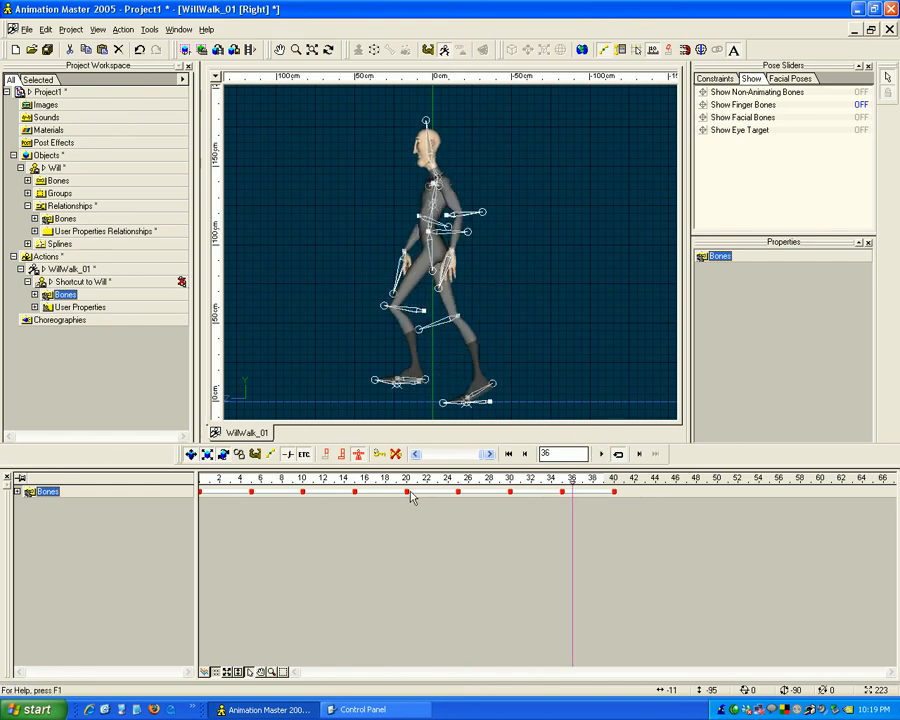
Move the Bones keyframes at frames 5, 15, 25 and 35 to frames 4, 16, 24 and 36, and play back the walk.
{"action": "left_click", "coordinate": [250, 492]}
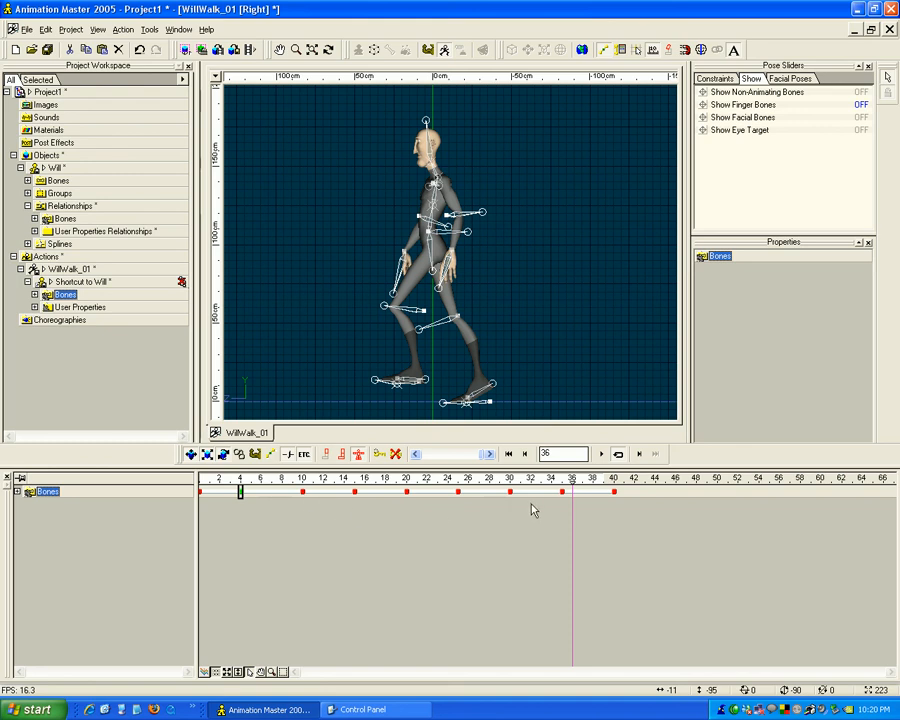
{"action": "left_click", "coordinate": [562, 492]}
{"action": "mouse_move", "coordinate": [562, 492]}
{"action": "left_mouse_down"}
{"action": "mouse_move", "coordinate": [572, 492]}
{"action": "mouse_move", "coordinate": [518, 528]}
{"action": "mouse_move", "coordinate": [155, 473]}
{"action": "mouse_move", "coordinate": [418, 465]}
{"action": "mouse_move", "coordinate": [302, 465]}
{"action": "mouse_move", "coordinate": [374, 465]}
{"action": "mouse_move", "coordinate": [356, 465]}
{"action": "mouse_move", "coordinate": [365, 492]}
{"action": "mouse_move", "coordinate": [386, 481]}
{"action": "mouse_move", "coordinate": [199, 481]}
{"action": "left_mouse_up"}
{"action": "left_click", "coordinate": [354, 492]}
{"action": "left_click", "coordinate": [458, 492]}
{"action": "left_click", "coordinate": [602, 456]}
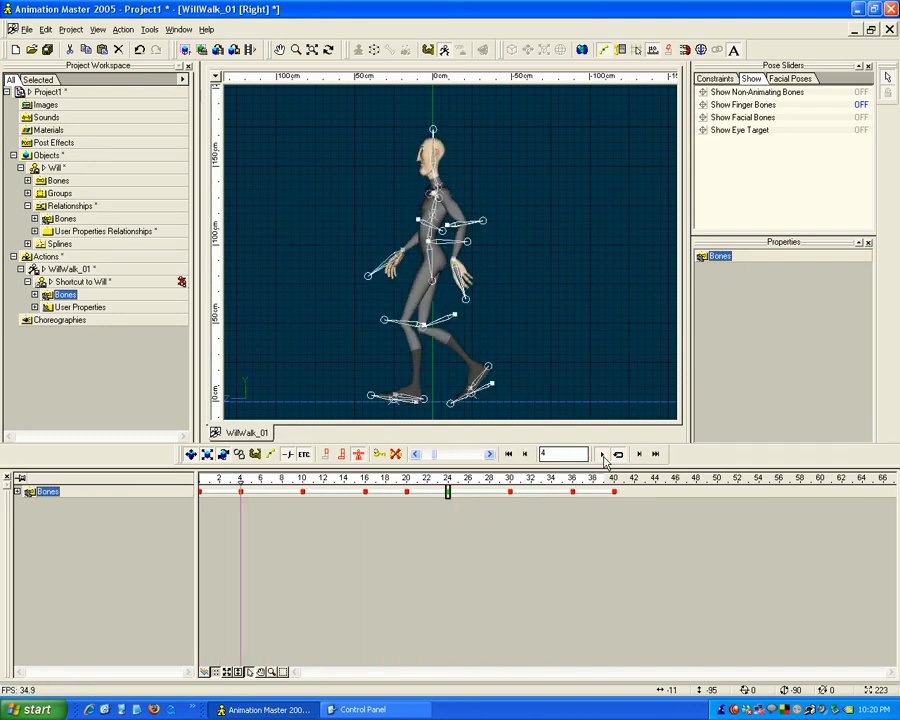
{"action": "left_click", "coordinate": [603, 457]}
Move the Bones keyframes at 24, 16 and 4 back to frames 25, 15 and 5, and shift the frame 30 keyframe to 31.
{"action": "mouse_move", "coordinate": [558, 481]}
{"action": "left_mouse_down"}
{"action": "mouse_move", "coordinate": [286, 477]}
{"action": "mouse_move", "coordinate": [374, 490]}
{"action": "mouse_move", "coordinate": [370, 507]}
{"action": "left_mouse_up"}
{"action": "left_click_drag", "start_coordinate": [452, 497], "coordinate": [457, 491]}
{"action": "left_click", "coordinate": [366, 494]}
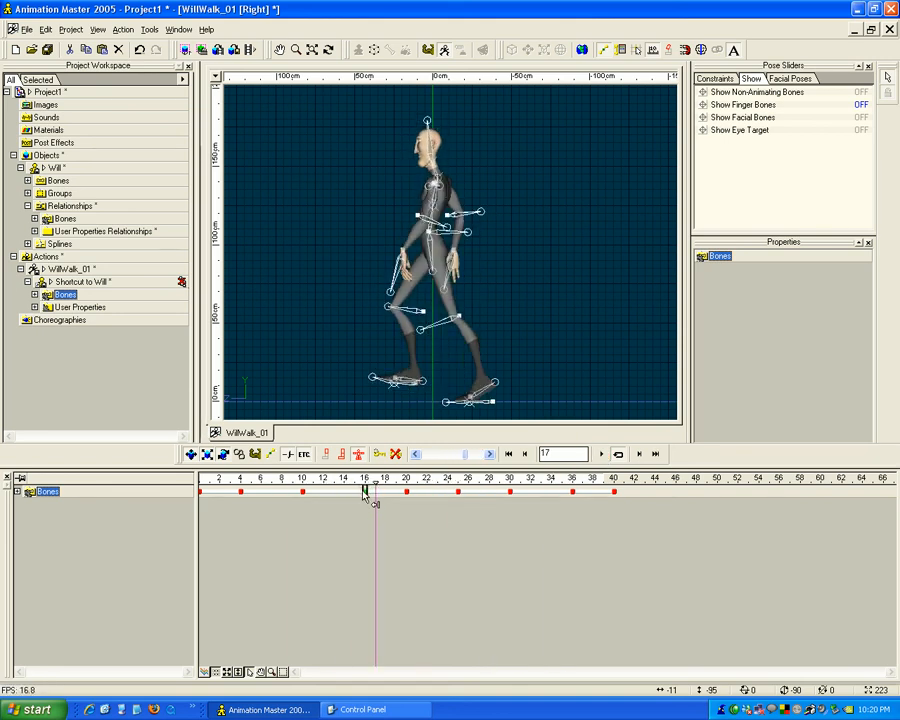
{"action": "left_click_drag", "start_coordinate": [366, 494], "coordinate": [354, 491]}
{"action": "left_click_drag", "start_coordinate": [241, 491], "coordinate": [250, 491]}
{"action": "left_click", "coordinate": [508, 505]}
{"action": "mouse_move", "coordinate": [508, 505]}
{"action": "left_mouse_down"}
{"action": "mouse_move", "coordinate": [514, 492]}
{"action": "mouse_move", "coordinate": [521, 496]}
{"action": "left_mouse_up"}
Deselect the Bones channel and save the WillWalk_01 action.
{"action": "left_click", "coordinate": [518, 253]}
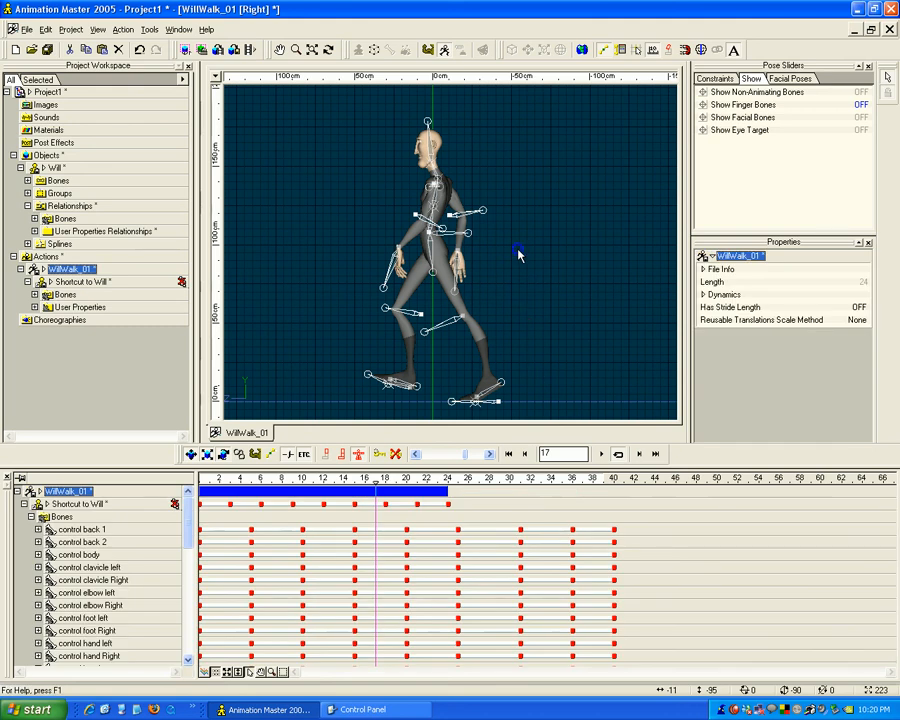
{"action": "right_click", "coordinate": [518, 253]}
{"action": "left_click", "coordinate": [560, 293]}
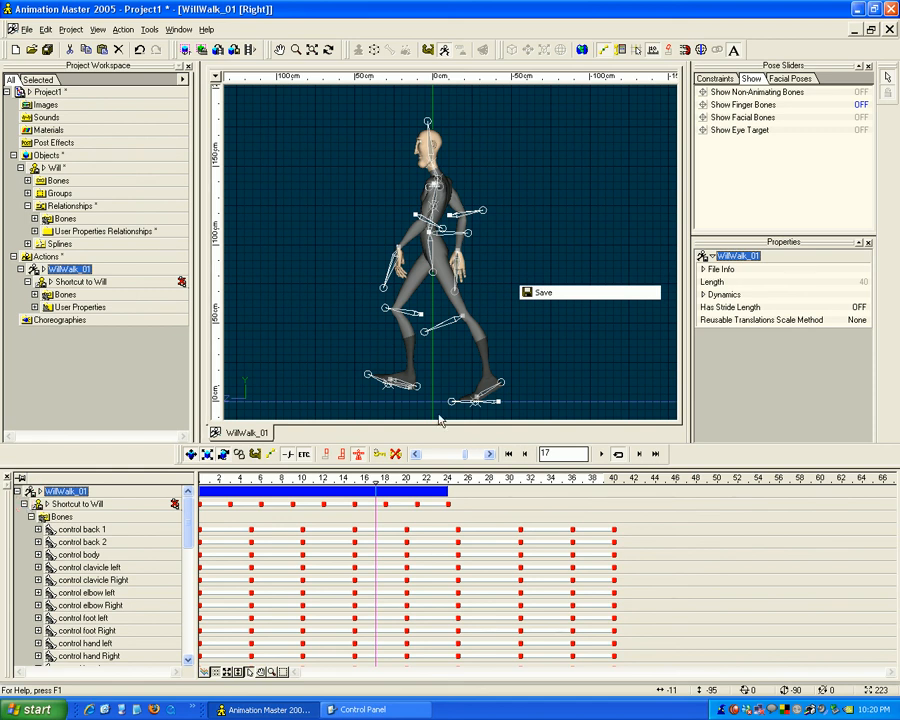
Turn the viewport to an angled bird's-eye view, return to frame 0, and collapse WillWalk_01 in the project tree.
{"action": "key", "text": "t"}
{"action": "left_click_drag", "start_coordinate": [470, 322], "coordinate": [526, 296]}
{"action": "mouse_move", "coordinate": [376, 470]}
{"action": "left_mouse_down"}
{"action": "mouse_move", "coordinate": [325, 470]}
{"action": "mouse_move", "coordinate": [602, 470]}
{"action": "mouse_move", "coordinate": [163, 454]}
{"action": "mouse_move", "coordinate": [632, 455]}
{"action": "mouse_move", "coordinate": [196, 455]}
{"action": "left_mouse_up"}
{"action": "key", "text": "t"}
{"action": "left_click_drag", "start_coordinate": [414, 317], "coordinate": [335, 325]}
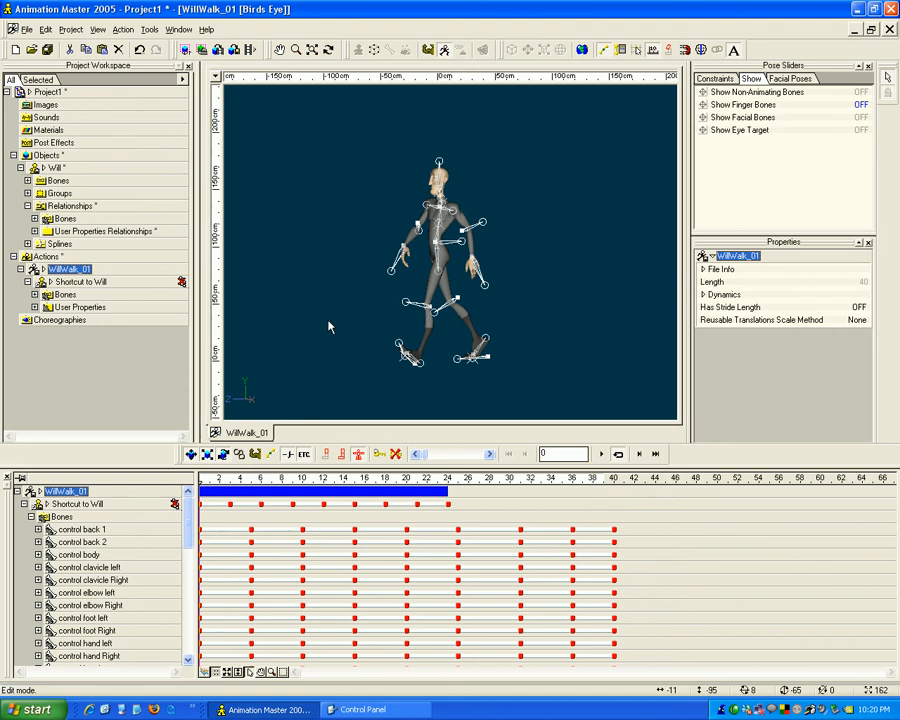
{"action": "left_click", "coordinate": [20, 269]}
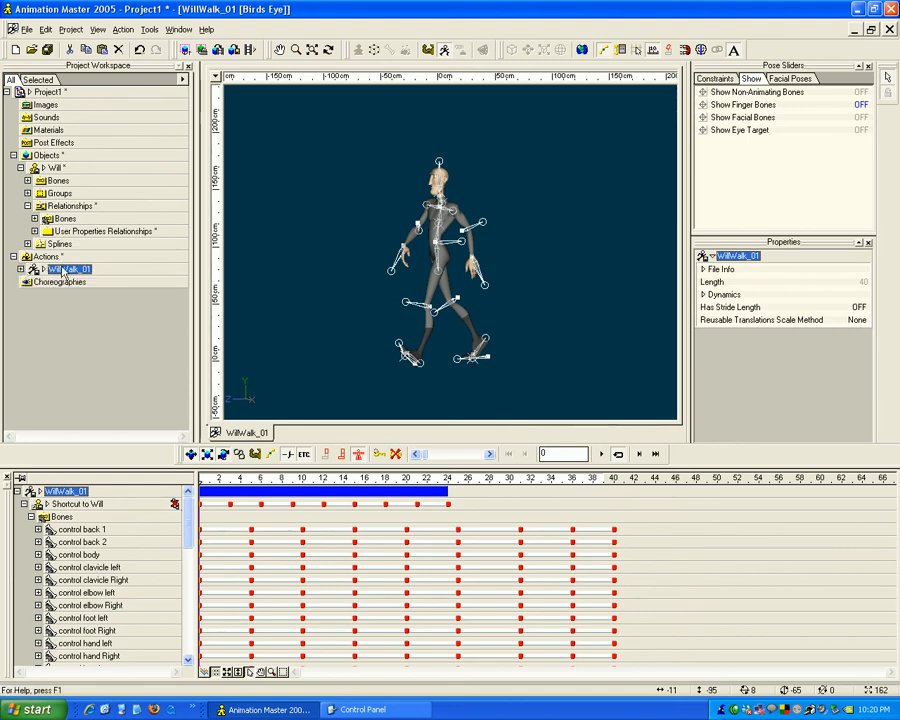
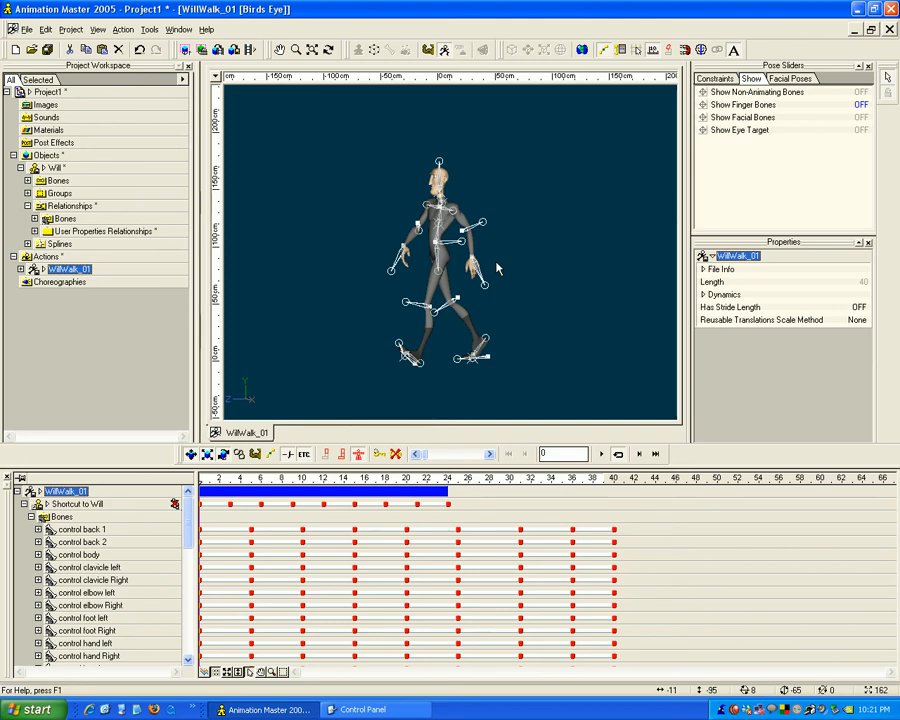
Frame the character closely from a three-quarter front angle so the whole body fills the viewport.
{"action": "key", "text": "t"}
{"action": "left_click_drag", "start_coordinate": [498, 267], "coordinate": [478, 263]}
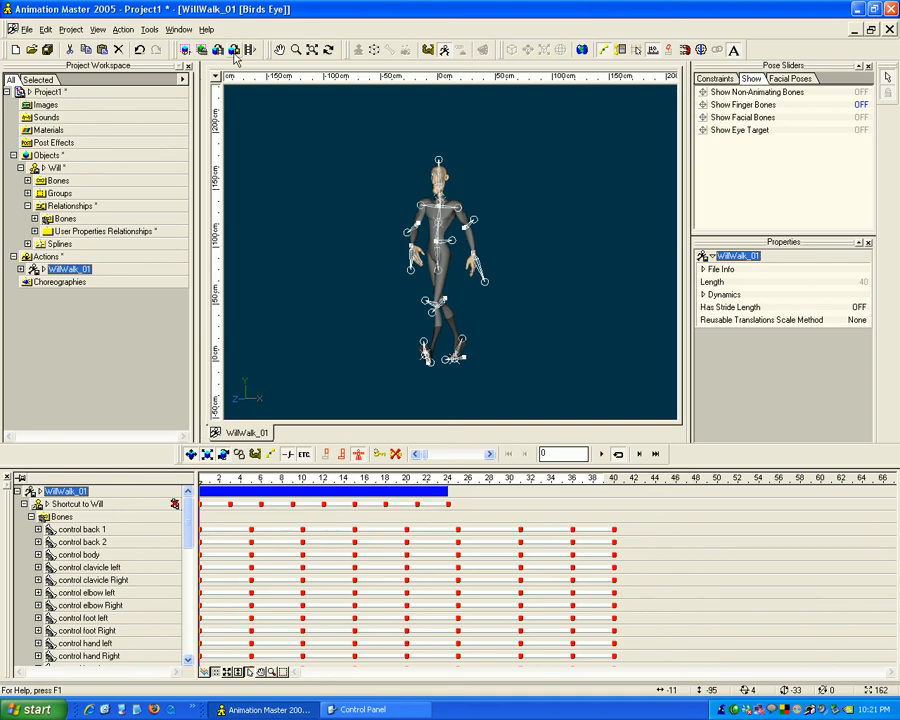
{"action": "key", "text": "t"}
{"action": "mouse_move", "coordinate": [378, 203]}
{"action": "left_mouse_down"}
{"action": "mouse_move", "coordinate": [408, 205]}
{"action": "mouse_move", "coordinate": [365, 204]}
{"action": "left_mouse_up"}
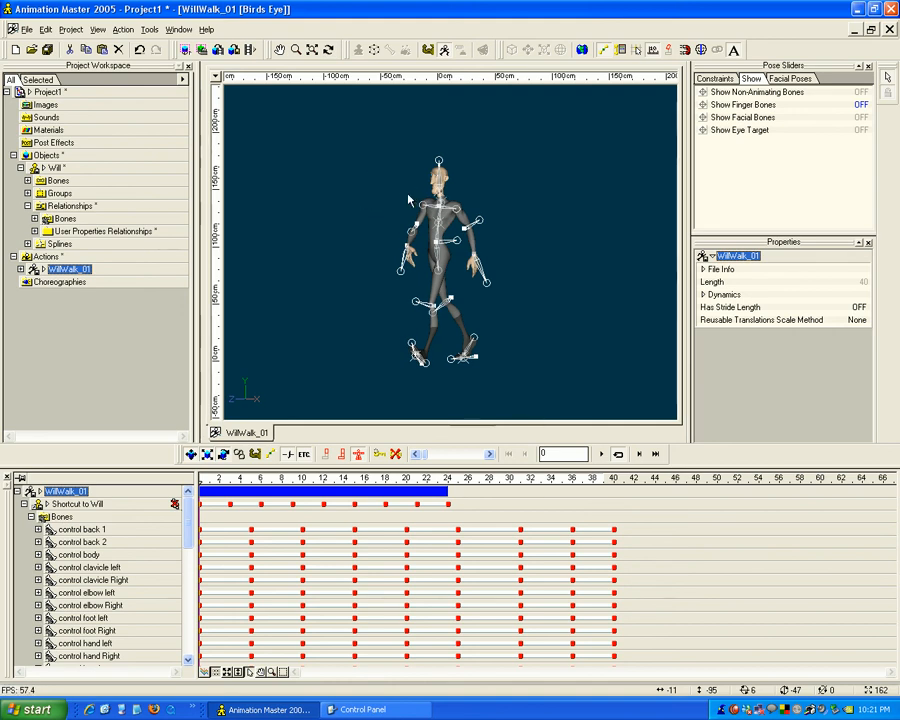
{"action": "scroll", "coordinate": [413, 199], "scroll_direction": "up", "scroll_amount": 3}
{"action": "key", "text": "m"}
{"action": "mouse_move", "coordinate": [394, 217]}
{"action": "left_mouse_down"}
{"action": "mouse_move", "coordinate": [407, 212]}
{"action": "mouse_move", "coordinate": [401, 206]}
{"action": "left_mouse_up"}
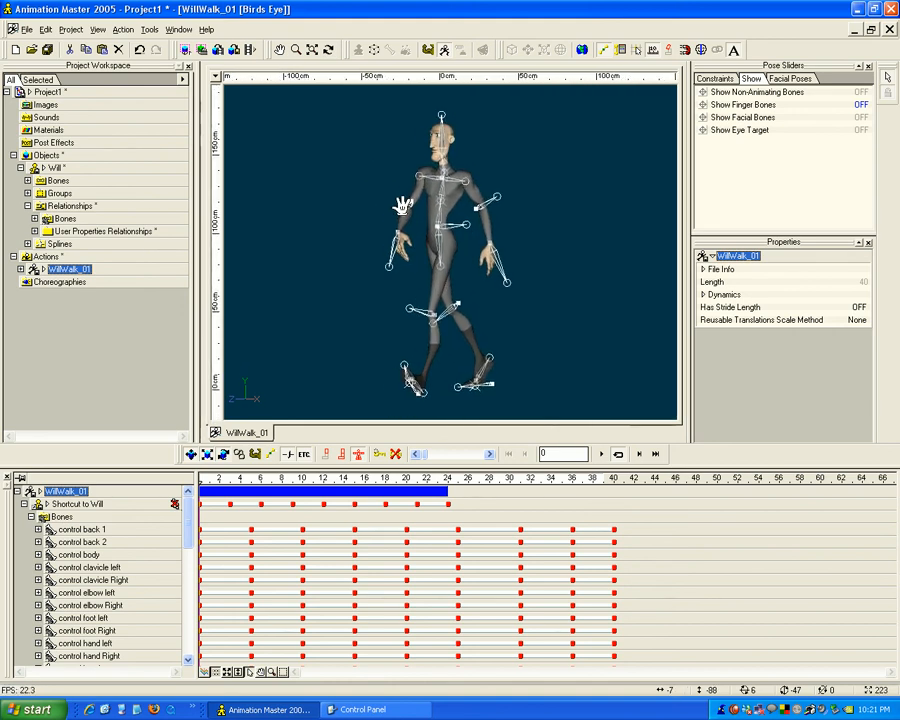
Open the settings for rendering the animation to a file and set the output format to Quicktime.
{"action": "left_click", "coordinate": [236, 50]}
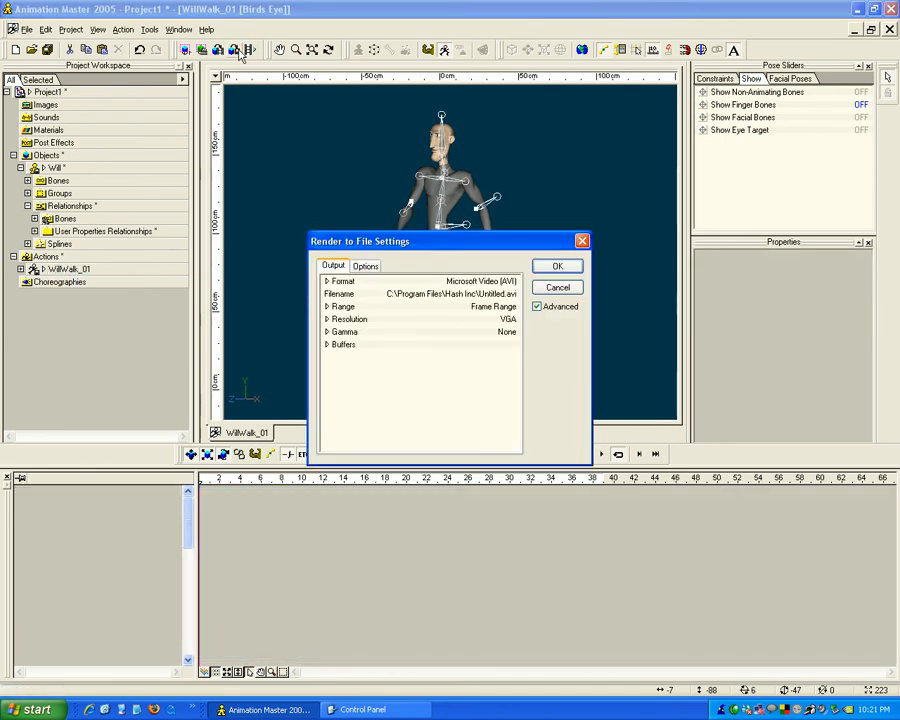
{"action": "left_click_drag", "start_coordinate": [408, 236], "coordinate": [182, 162]}
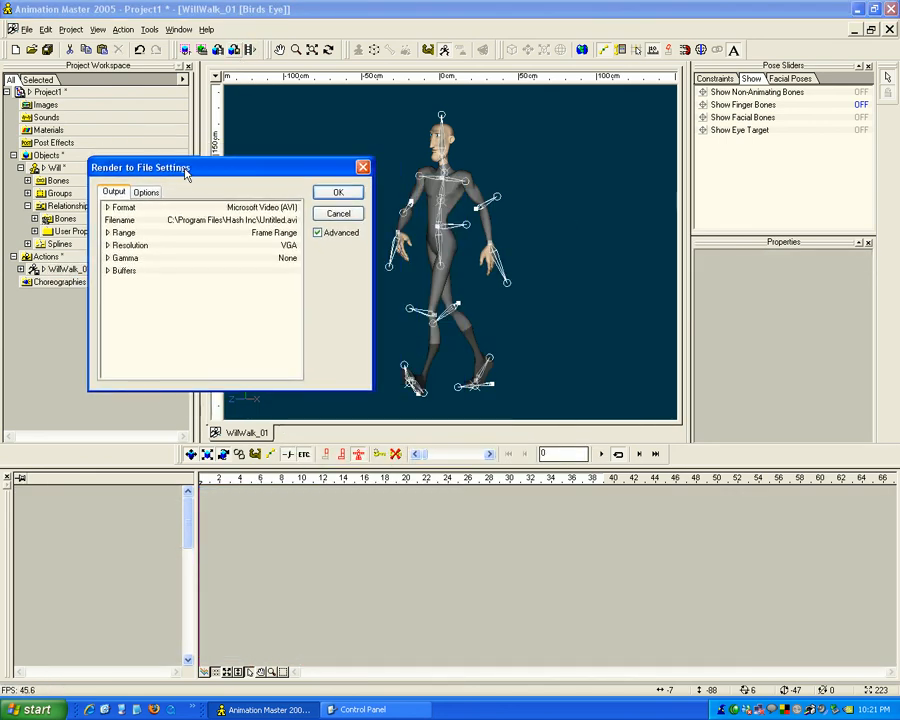
{"action": "left_click", "coordinate": [103, 206]}
{"action": "left_click", "coordinate": [258, 208]}
{"action": "left_click", "coordinate": [258, 209]}
{"action": "left_click", "coordinate": [268, 237]}
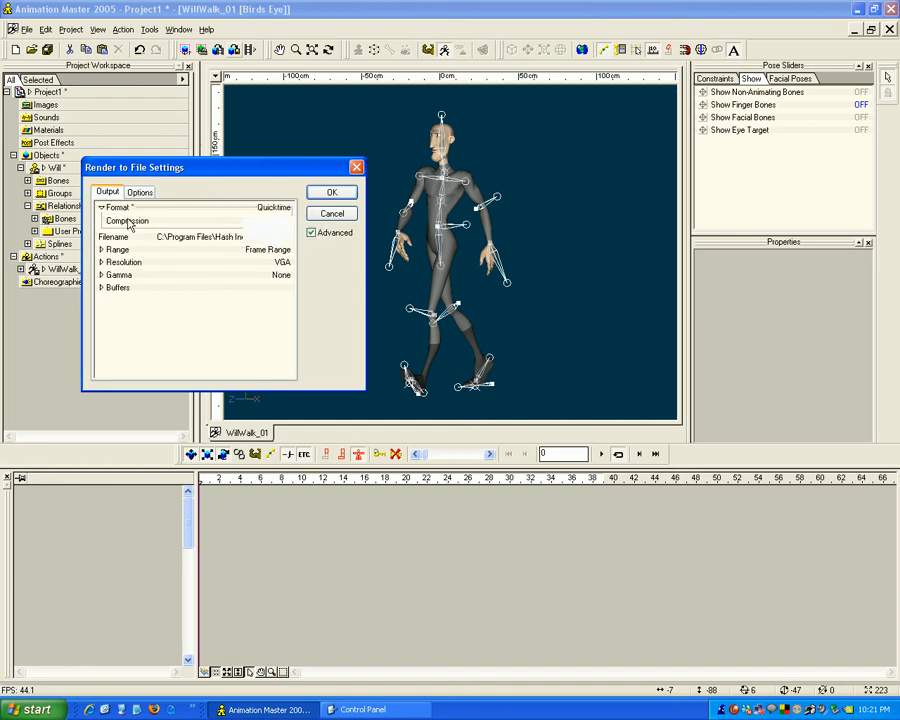
Set the Quicktime compression type to Sorenson Video 3.
{"action": "left_click", "coordinate": [280, 222]}
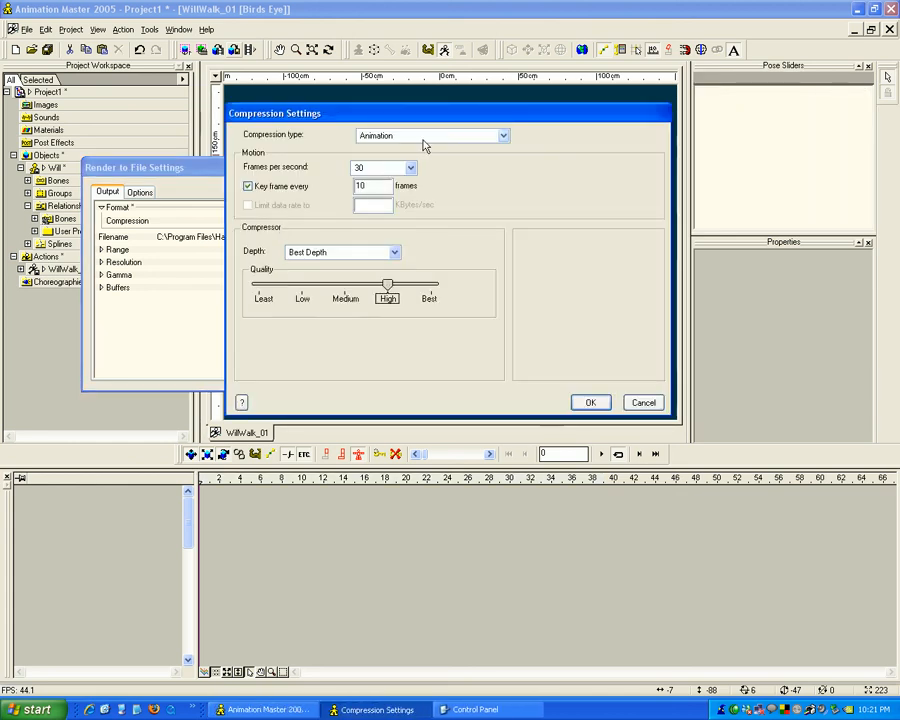
{"action": "left_click", "coordinate": [428, 135]}
{"action": "left_click", "coordinate": [424, 385]}
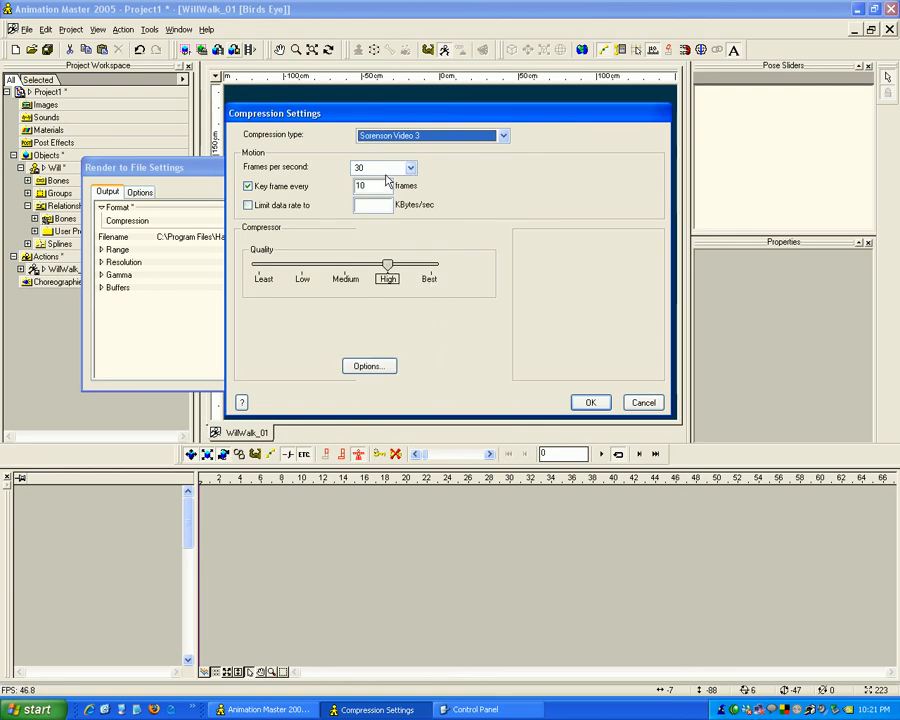
{"action": "left_click", "coordinate": [586, 403]}
Set the end of the render's frame range to 39.
{"action": "left_click", "coordinate": [101, 249]}
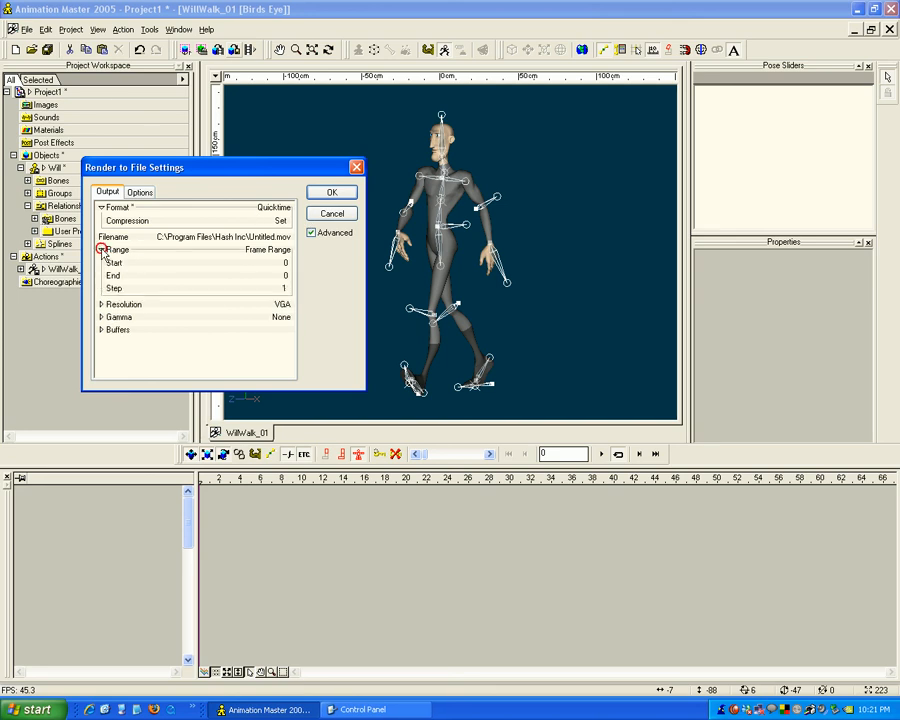
{"action": "left_click", "coordinate": [286, 276]}
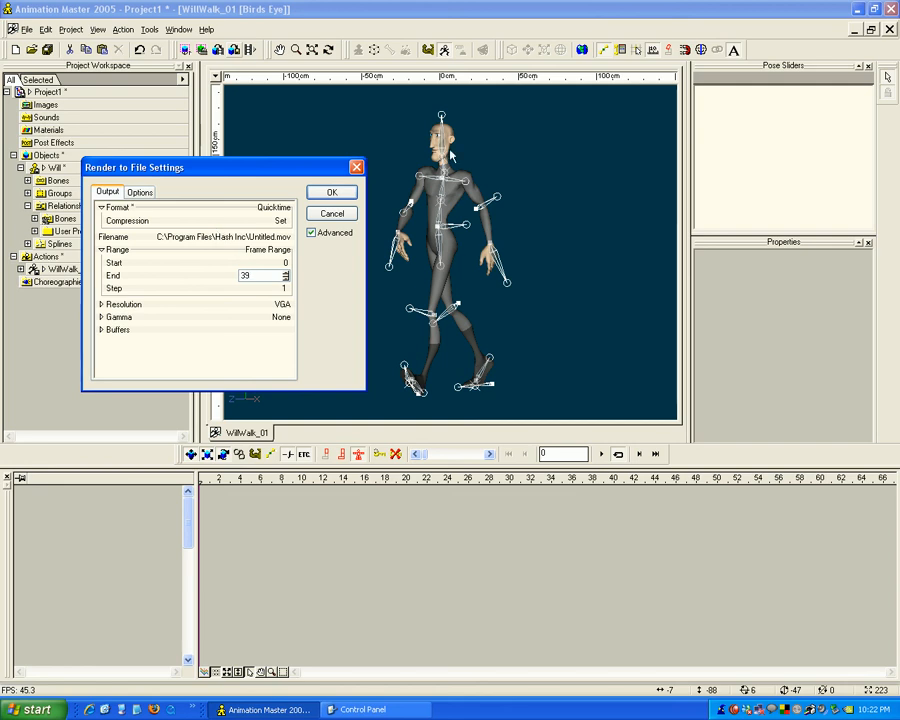
{"action": "left_click", "coordinate": [101, 256]}
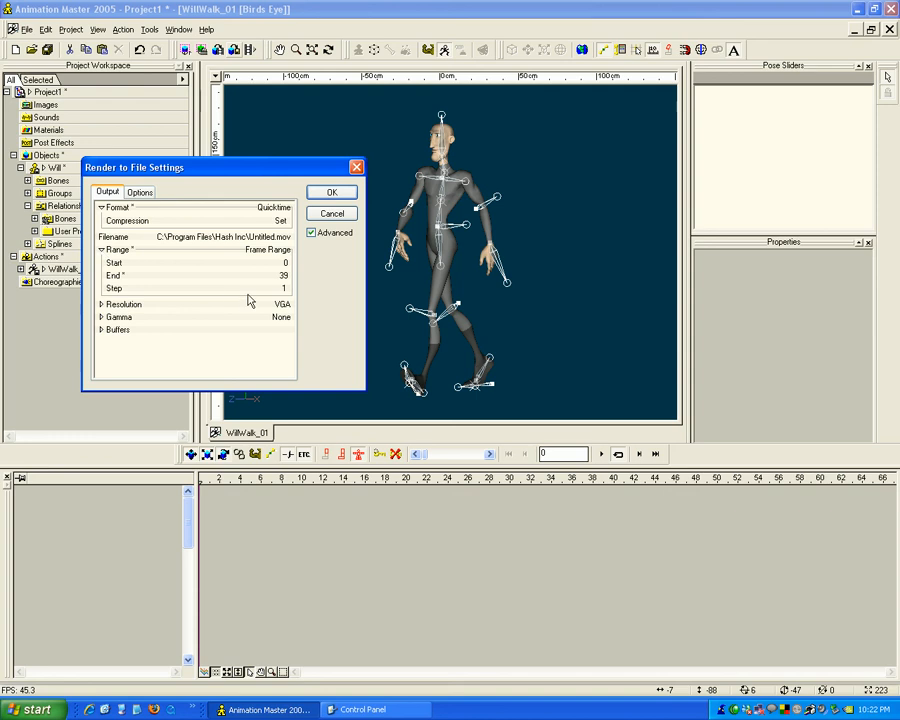
{"action": "left_click", "coordinate": [101, 249]}
Review the resolution, gamma and buffer settings of the render output.
{"action": "left_click", "coordinate": [101, 262]}
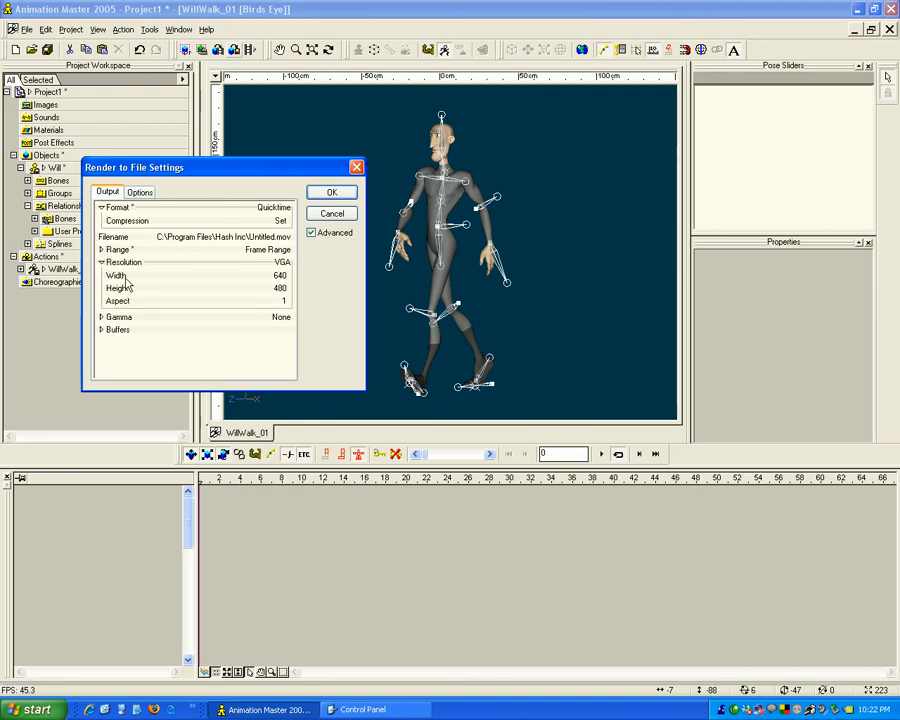
{"action": "left_click", "coordinate": [101, 262]}
{"action": "left_click", "coordinate": [101, 275]}
{"action": "left_click", "coordinate": [101, 275]}
{"action": "left_click", "coordinate": [101, 288]}
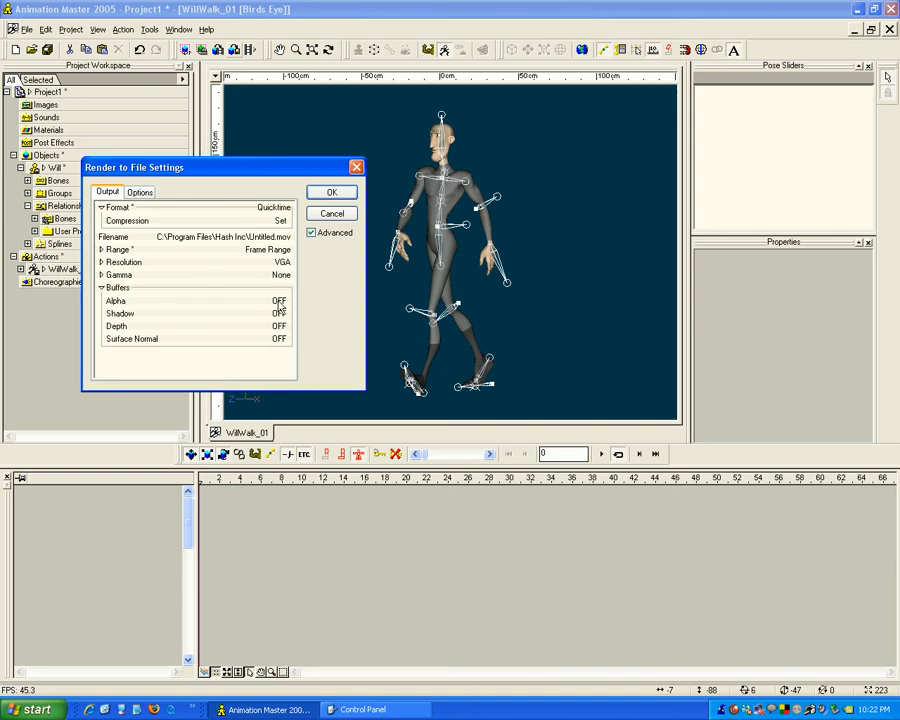
{"action": "left_click", "coordinate": [102, 288]}
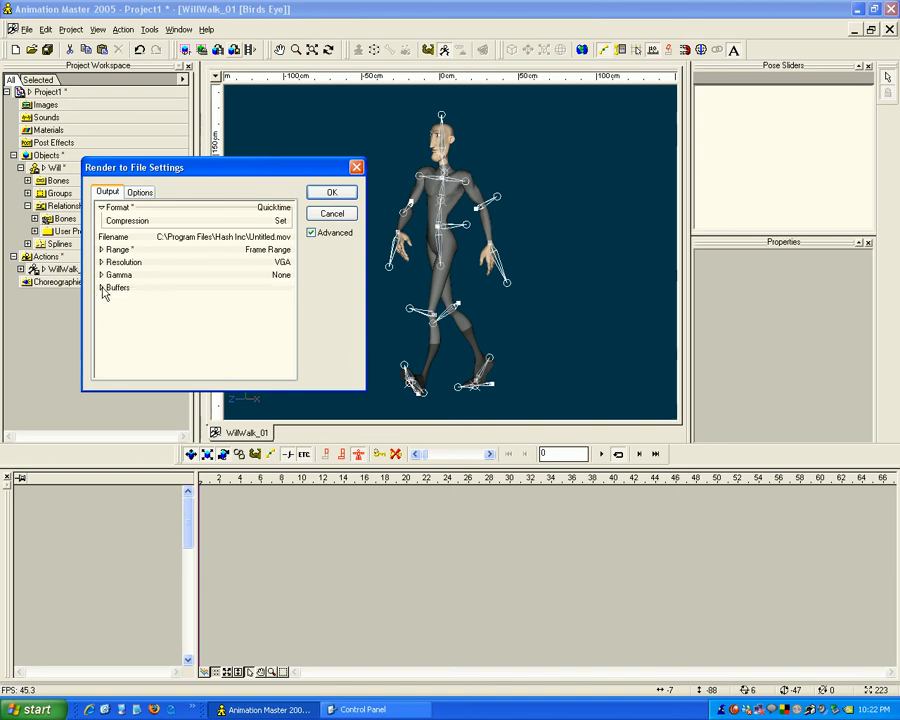
Try the Wireframe and Shaded & Wireframe render qualities in the render options, and settle on Shaded.
{"action": "left_click", "coordinate": [142, 194]}
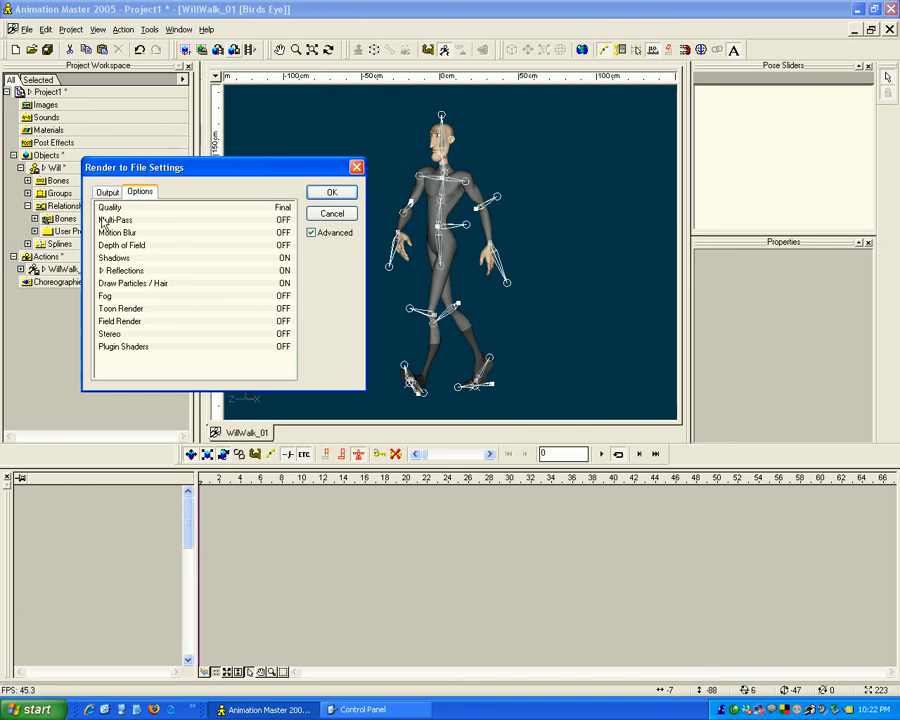
{"action": "left_click", "coordinate": [282, 207]}
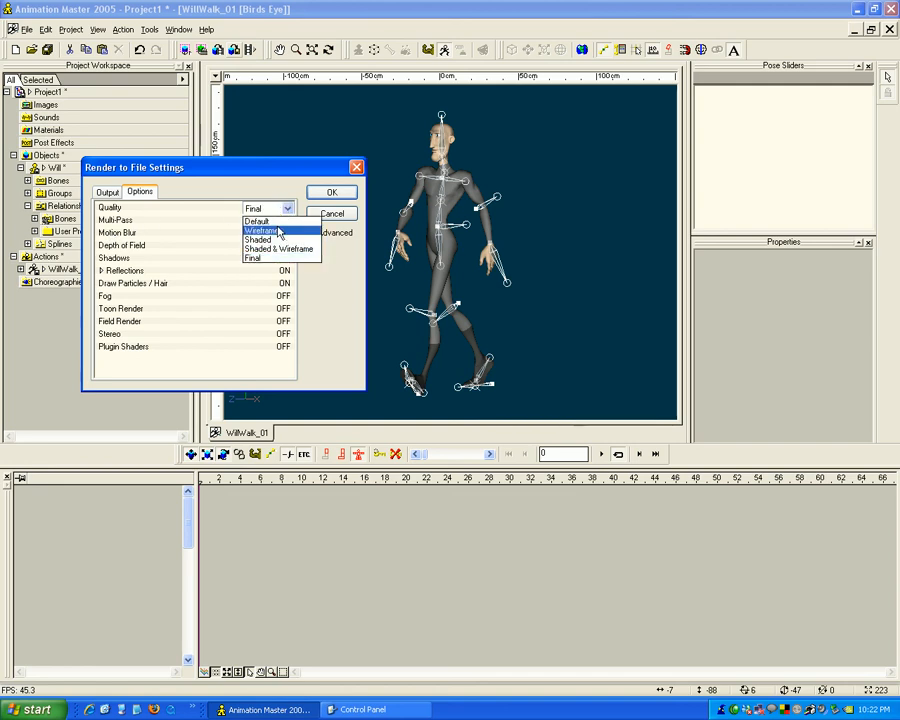
{"action": "left_click", "coordinate": [279, 231]}
{"action": "left_click", "coordinate": [282, 207]}
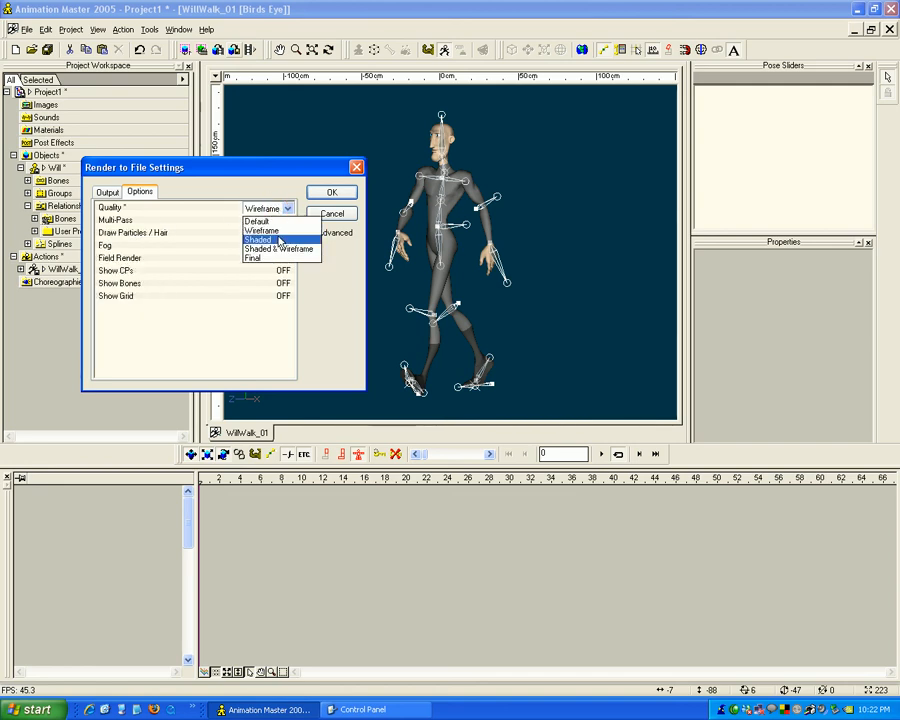
{"action": "left_click", "coordinate": [280, 240]}
{"action": "left_click", "coordinate": [282, 207]}
{"action": "left_click", "coordinate": [280, 250]}
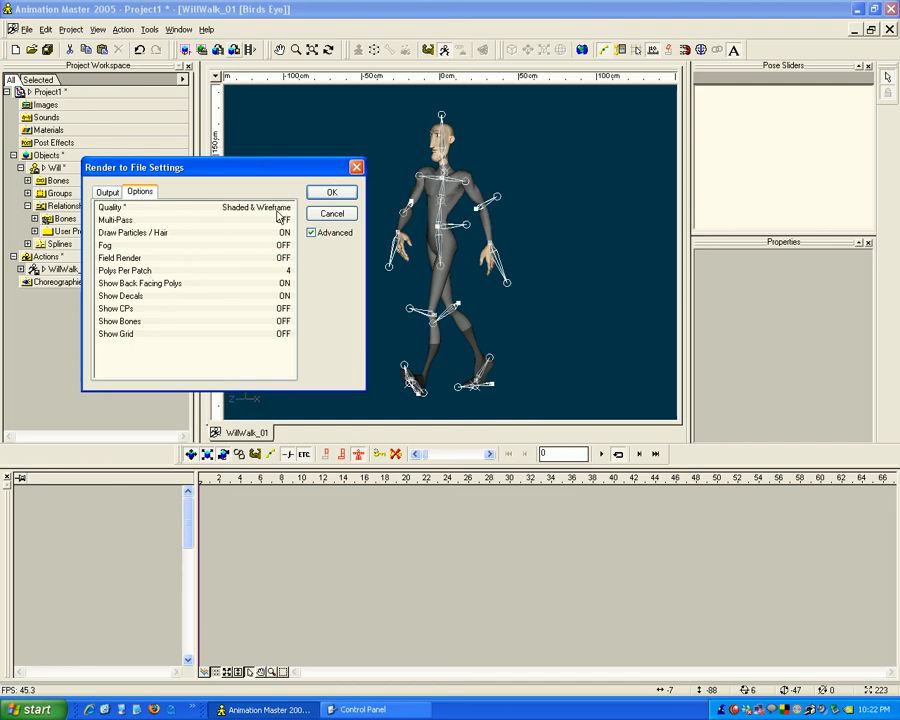
{"action": "left_click", "coordinate": [280, 208]}
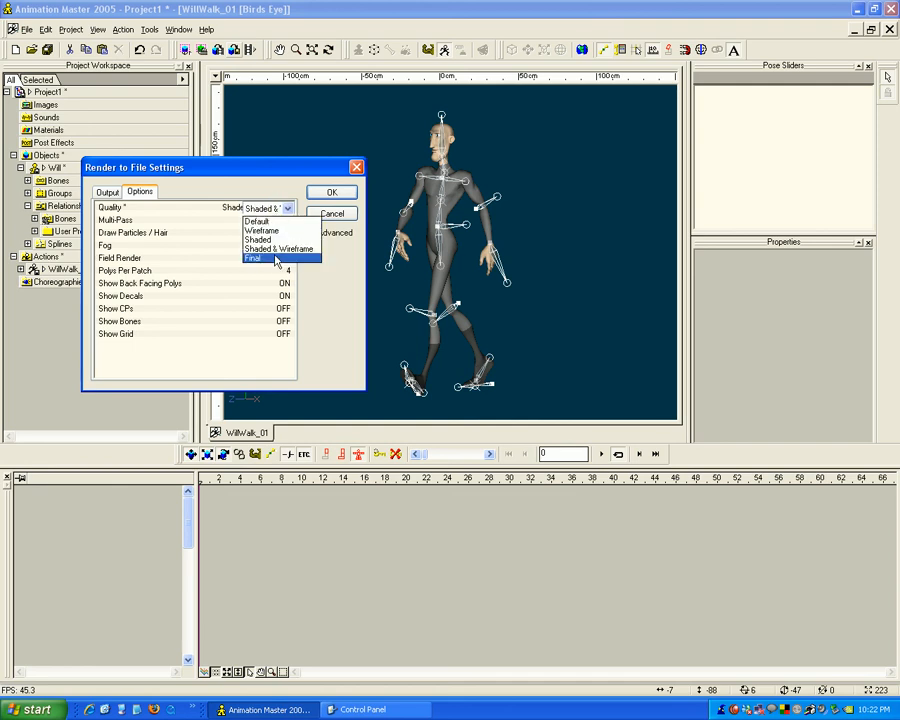
{"action": "left_click", "coordinate": [290, 207]}
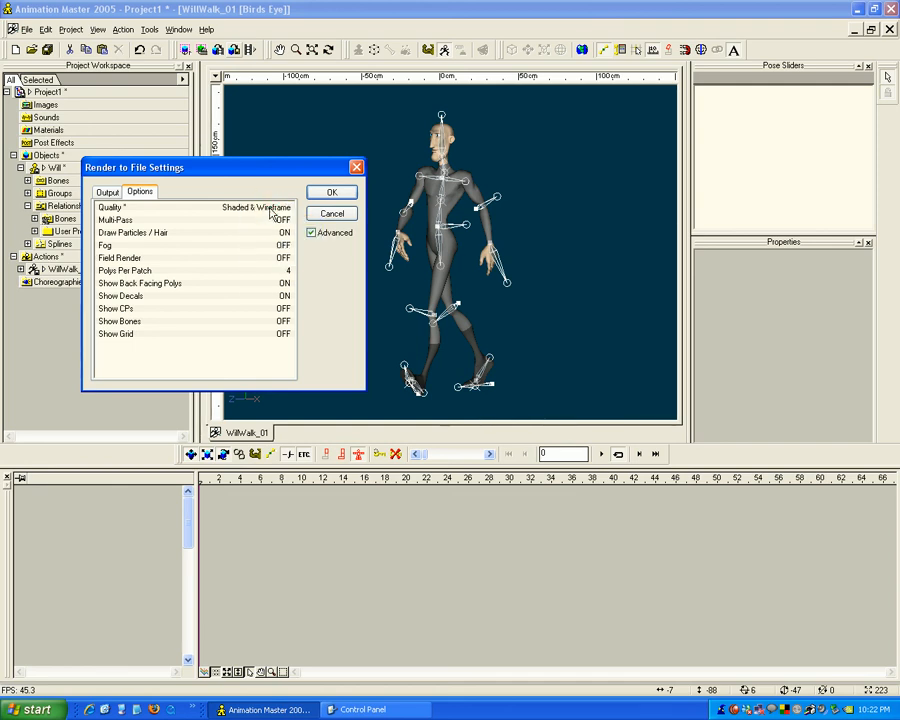
{"action": "left_click", "coordinate": [269, 209]}
{"action": "left_click", "coordinate": [269, 237]}
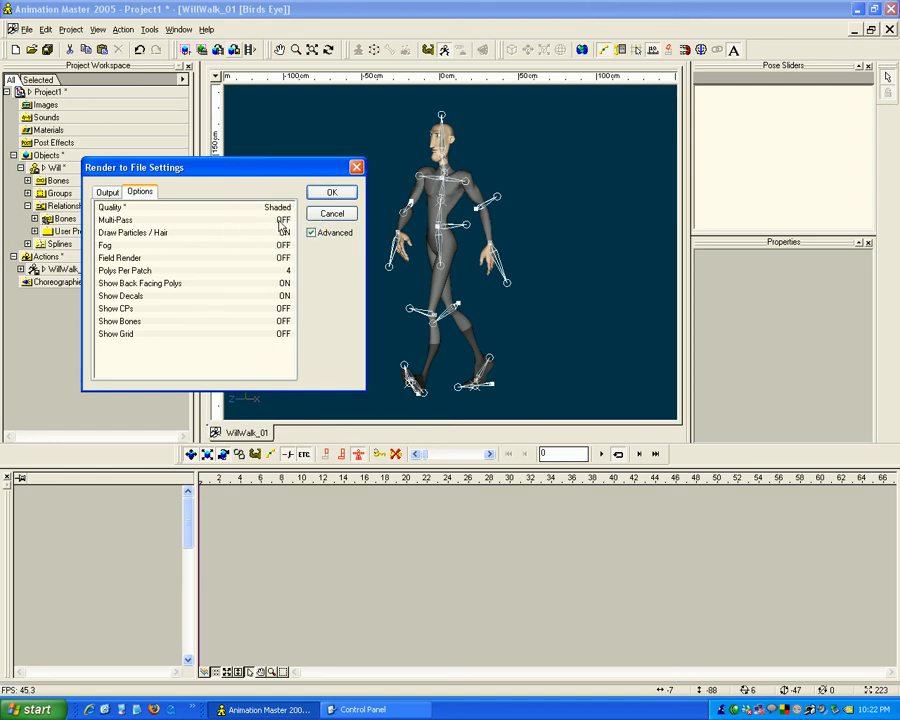
Turn on Multi-Pass rendering and set the number of passes to 5.
{"action": "left_click", "coordinate": [284, 220]}
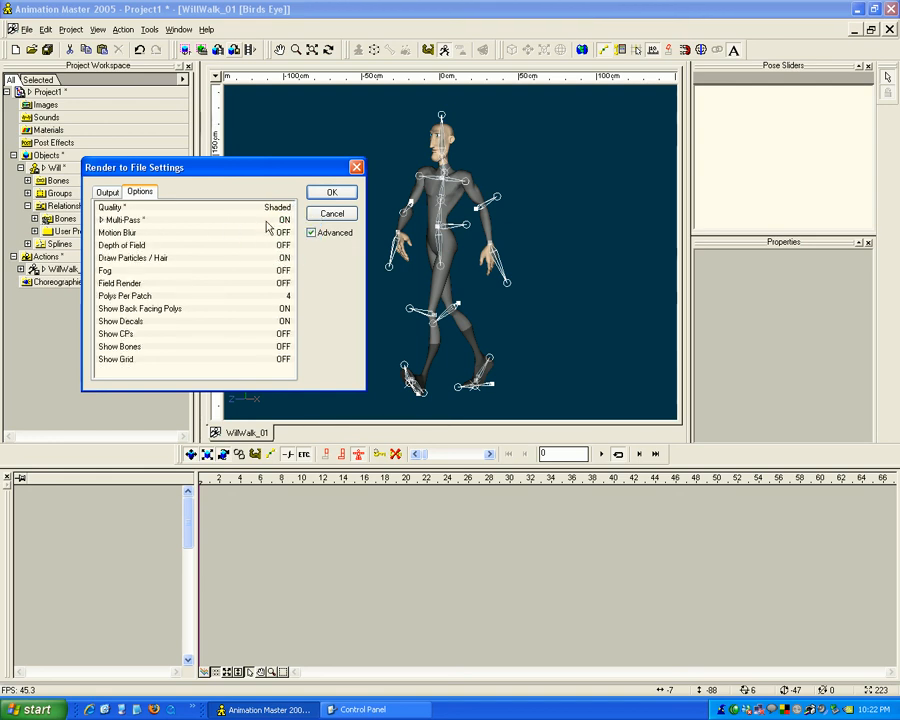
{"action": "left_click", "coordinate": [101, 220]}
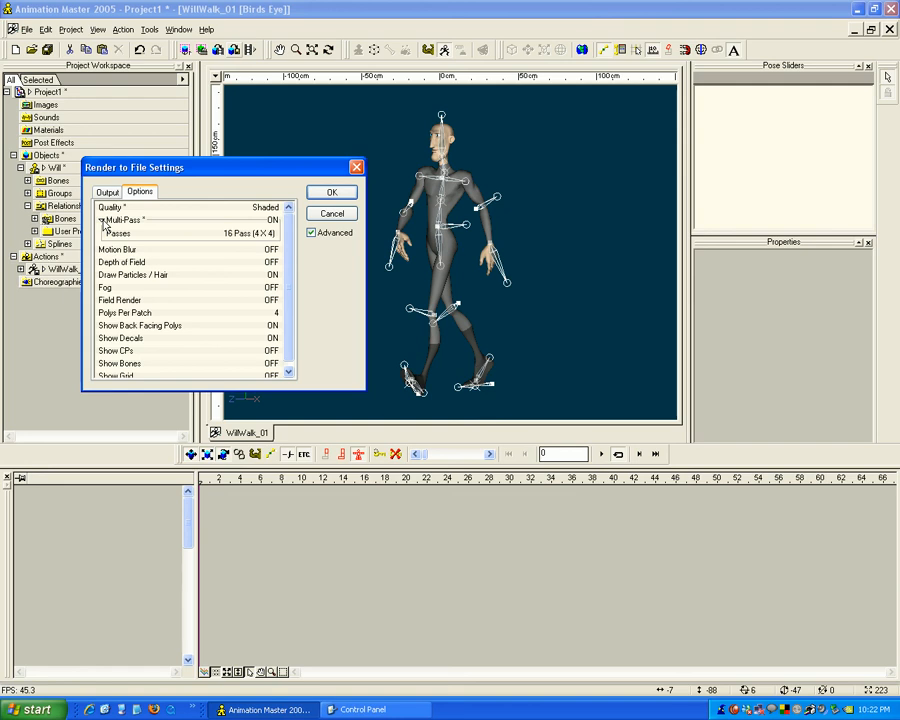
{"action": "left_click", "coordinate": [102, 220]}
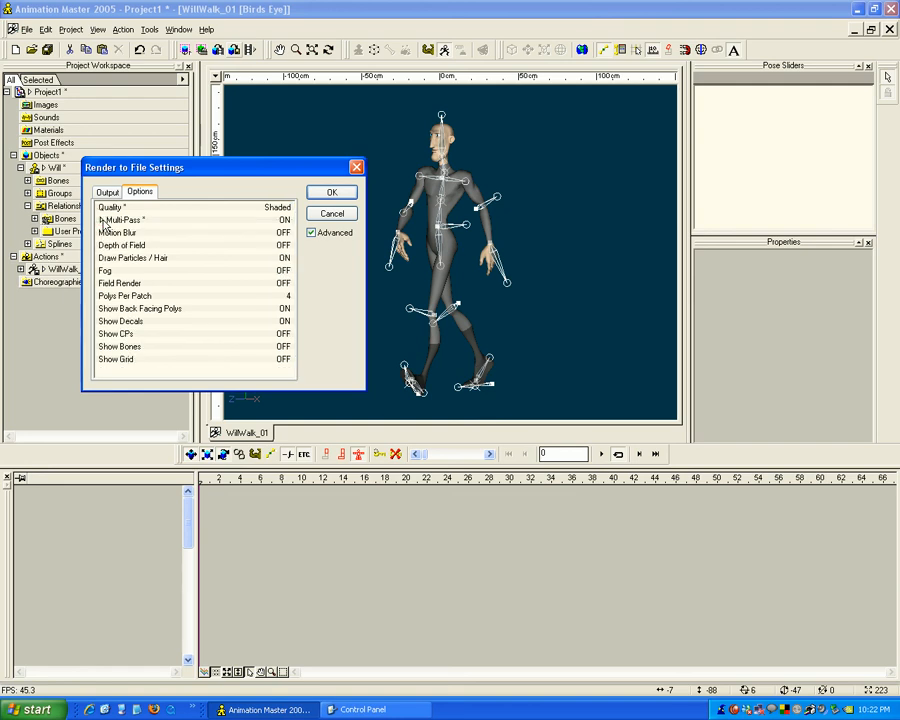
{"action": "left_click", "coordinate": [101, 220]}
{"action": "left_click", "coordinate": [272, 221]}
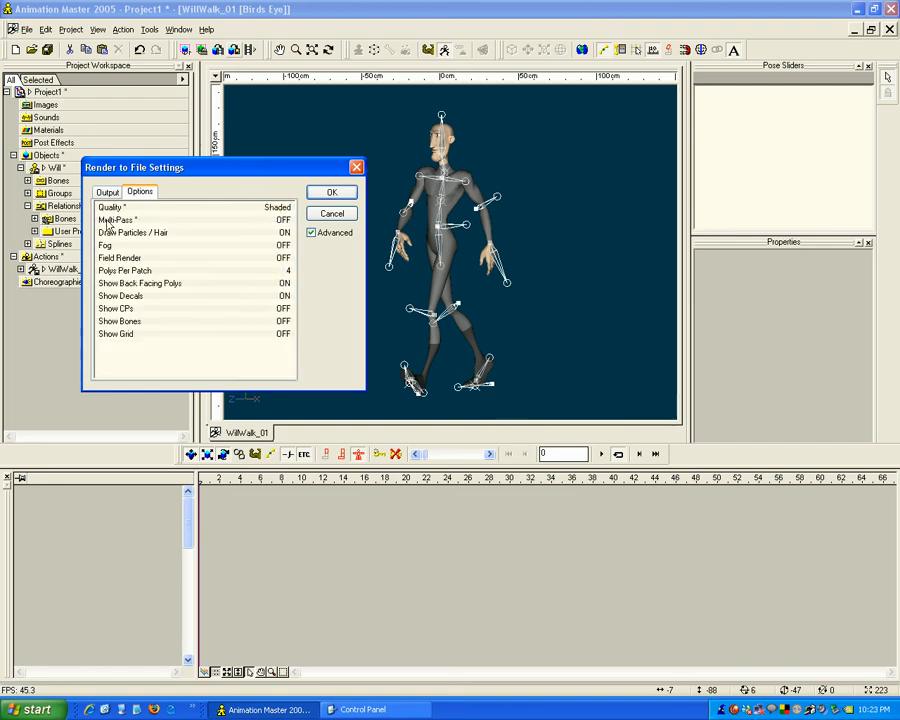
{"action": "left_click", "coordinate": [242, 219]}
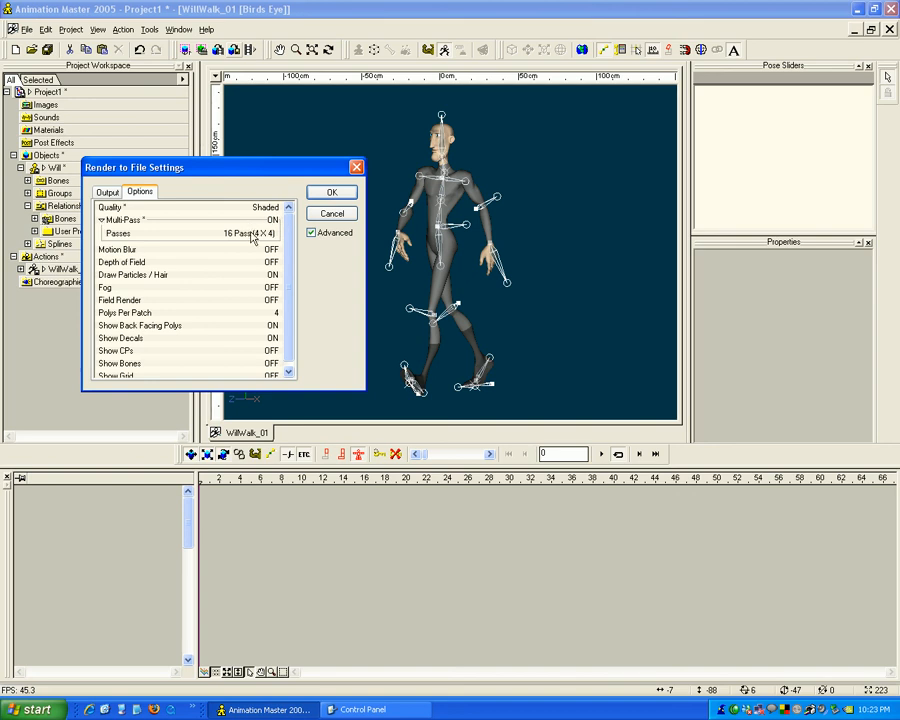
{"action": "left_click", "coordinate": [262, 234]}
{"action": "left_click", "coordinate": [252, 284]}
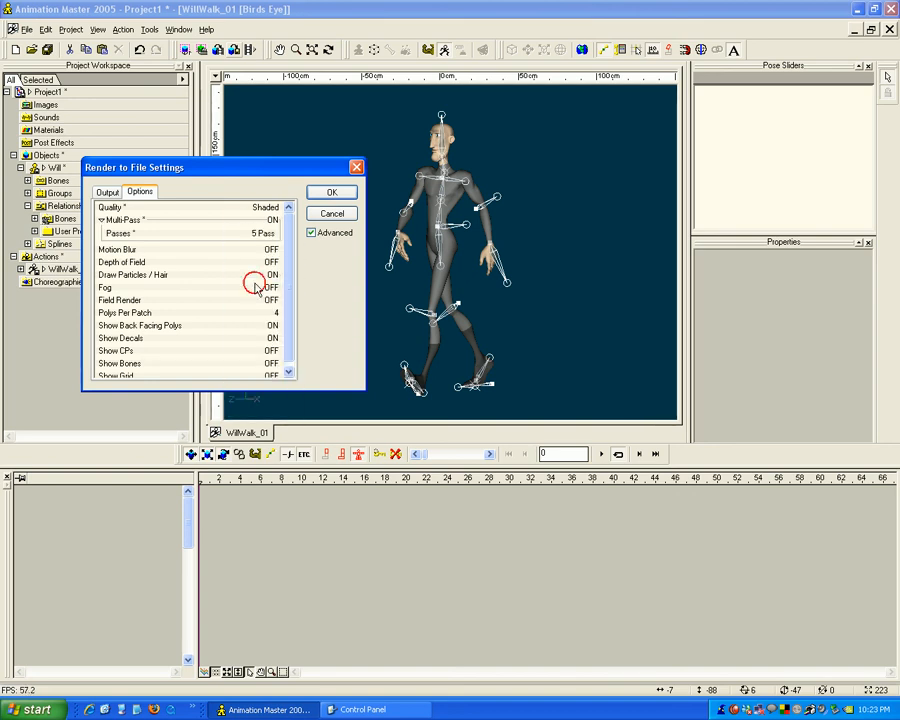
{"action": "left_click", "coordinate": [102, 221]}
Turn on Motion Blur with its 20% setting and turn off drawing of particles and hair.
{"action": "left_click", "coordinate": [281, 234]}
{"action": "left_click", "coordinate": [101, 233]}
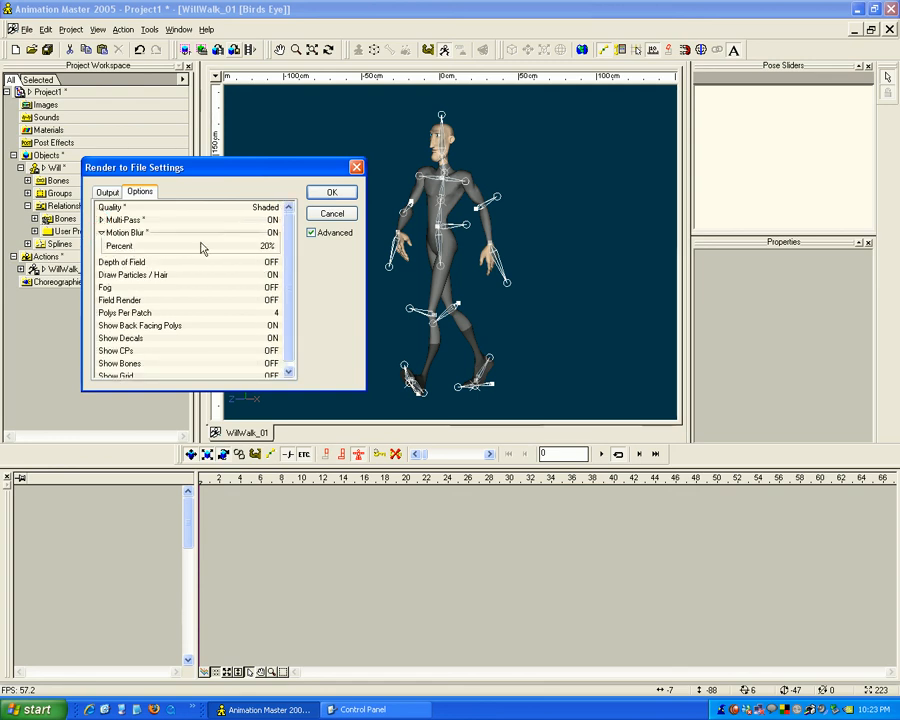
{"action": "left_click", "coordinate": [101, 233]}
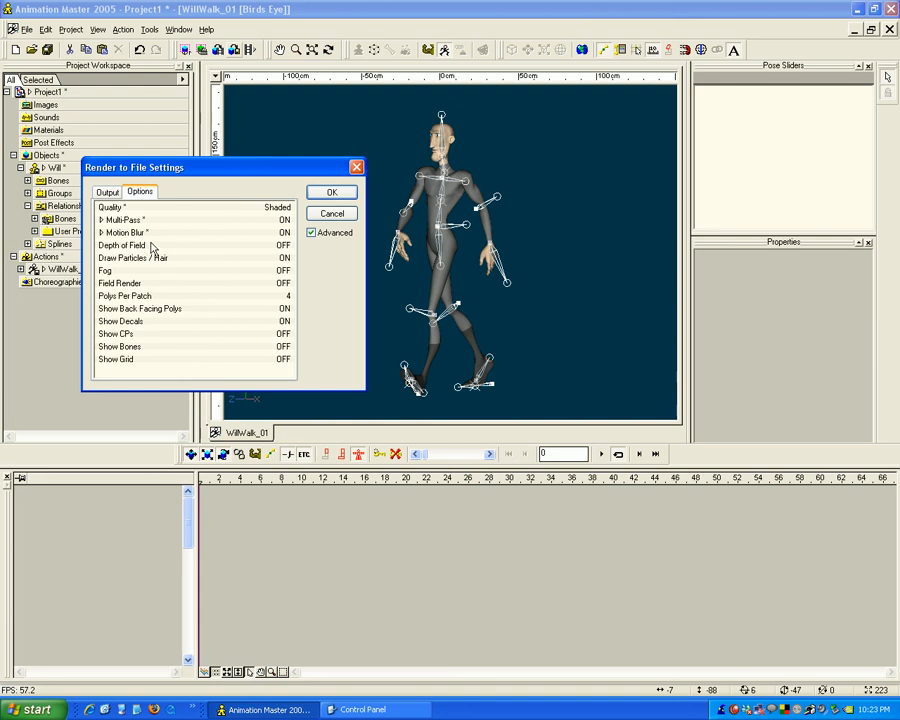
{"action": "left_click", "coordinate": [284, 258]}
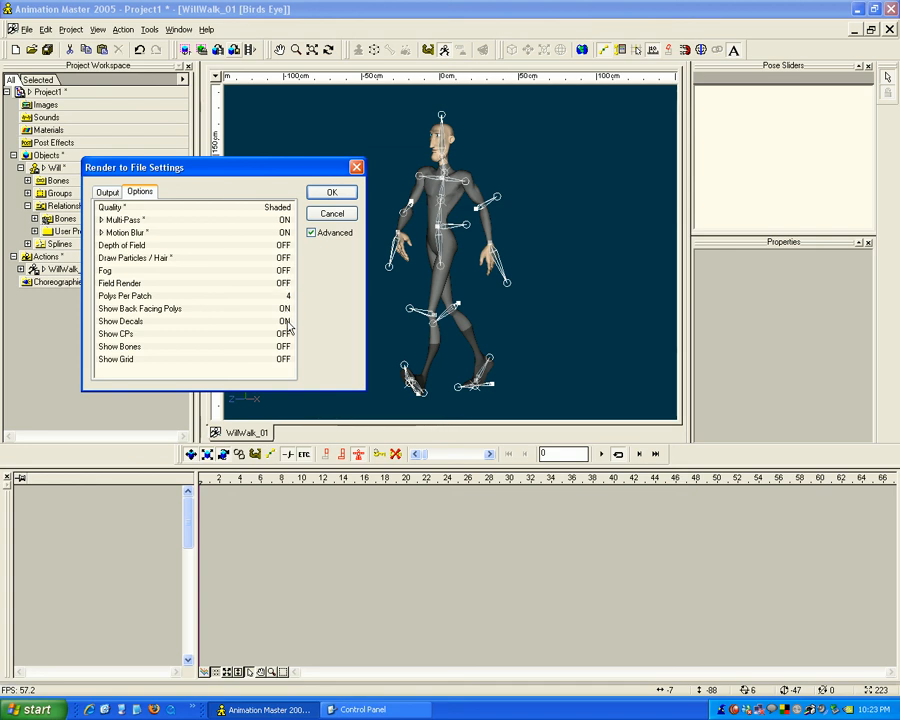
Set the render's output file to Walk.mov on the Desktop.
{"action": "left_click", "coordinate": [108, 193]}
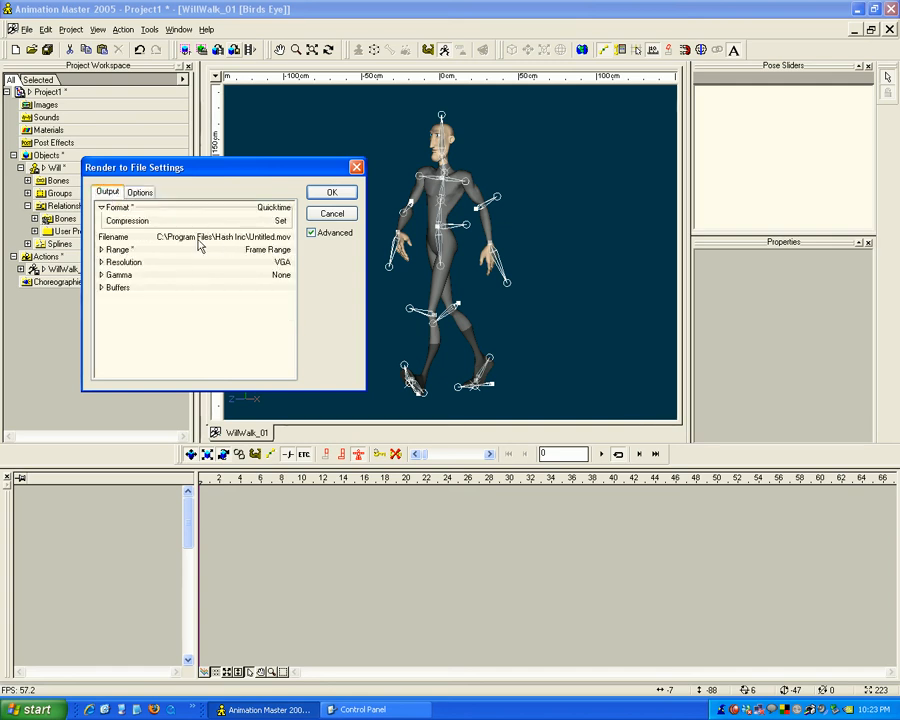
{"action": "left_click", "coordinate": [212, 237]}
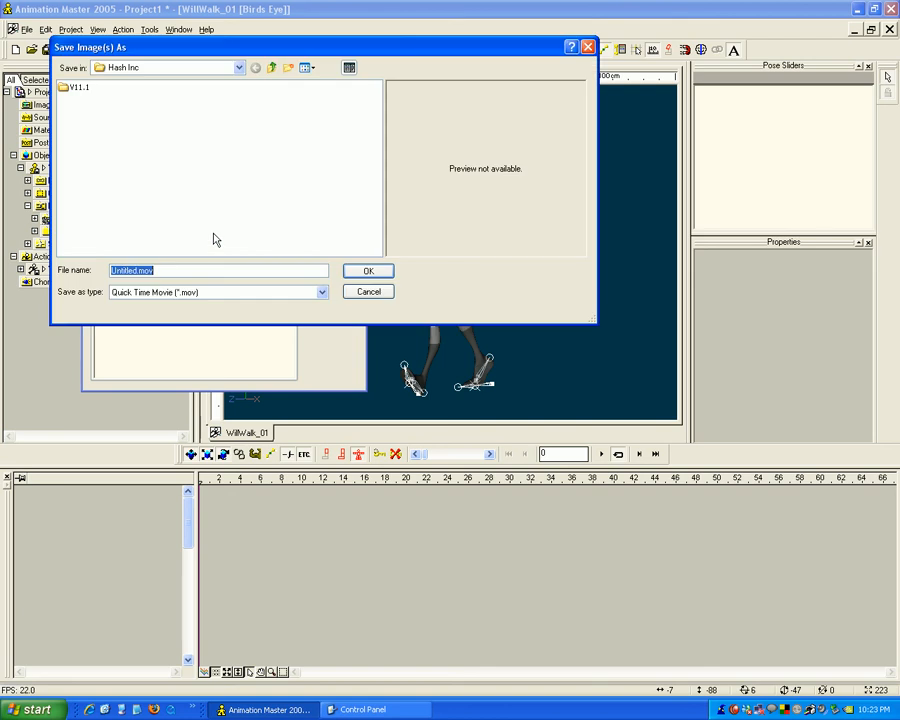
{"action": "left_click", "coordinate": [239, 67]}
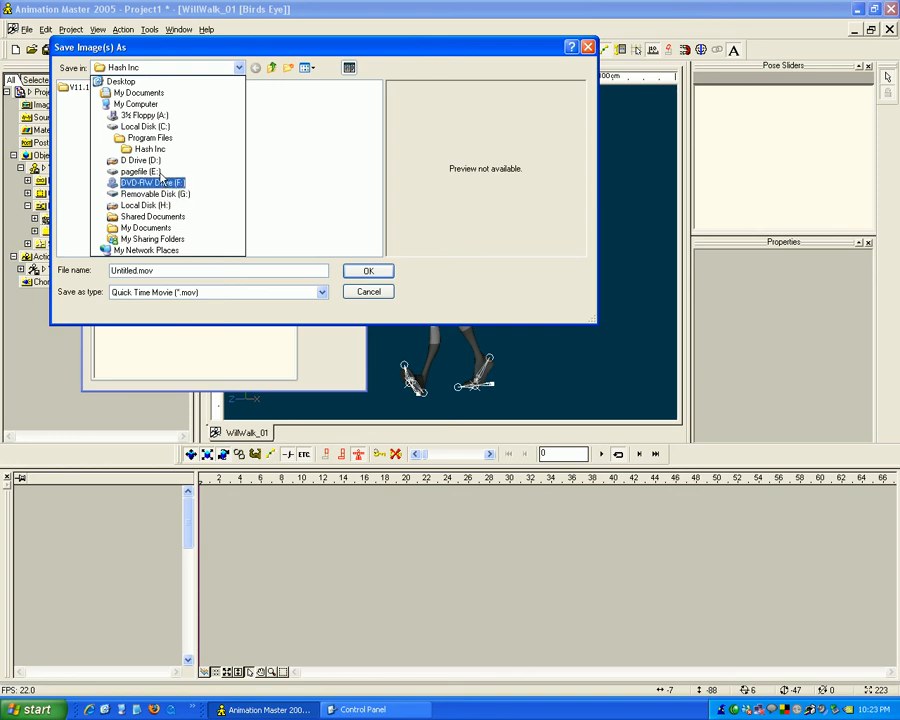
{"action": "left_click", "coordinate": [122, 81]}
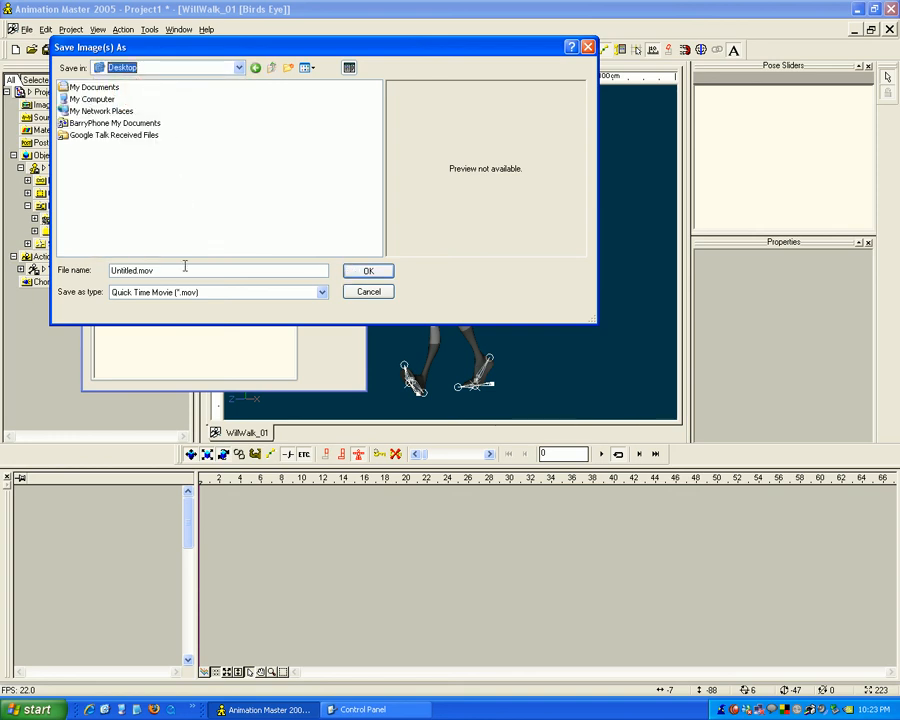
{"action": "double_click", "coordinate": [135, 270]}
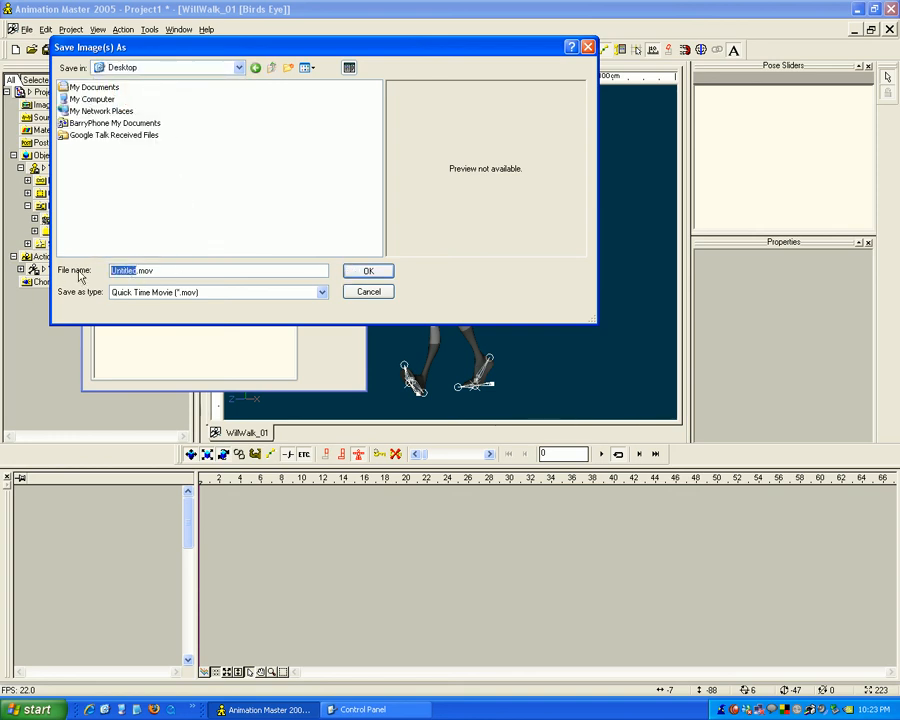
{"action": "key", "text": "Return"}
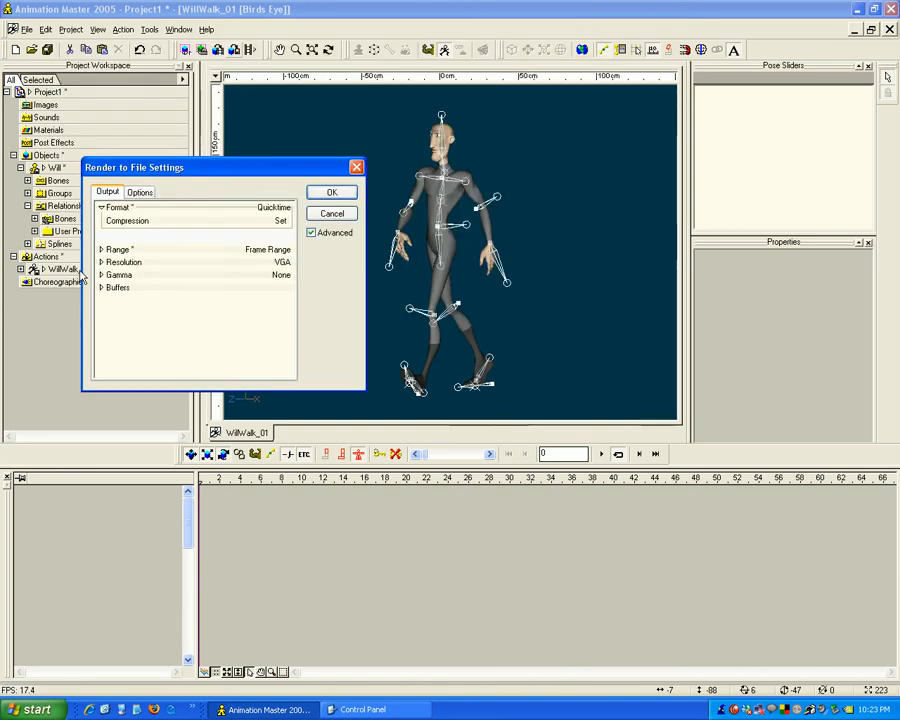
{"action": "left_click", "coordinate": [330, 195]}
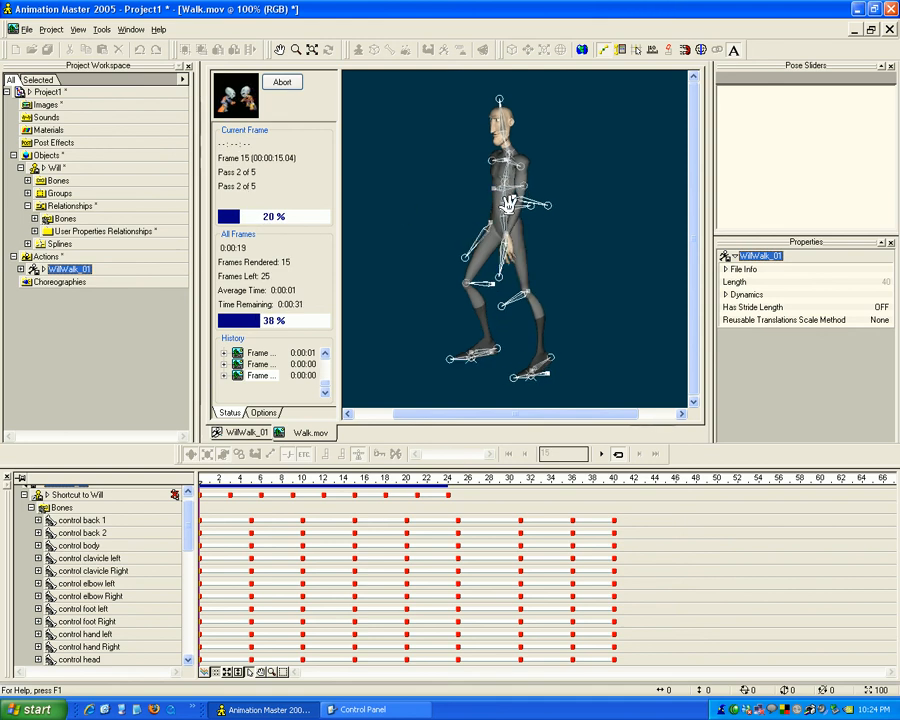
{"action": "left_click", "coordinate": [286, 83]}
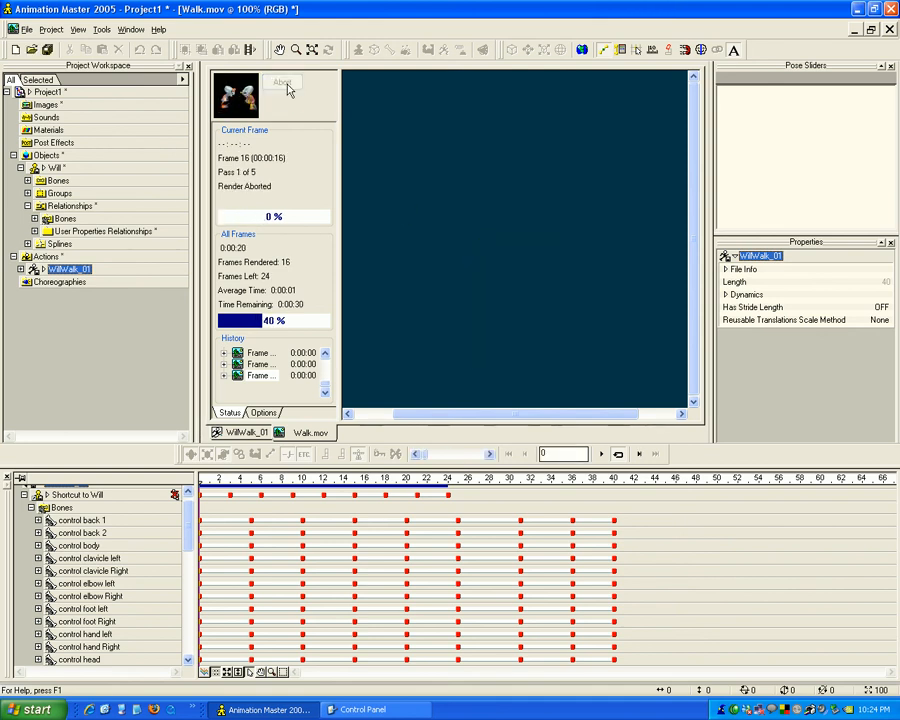
{"action": "left_click", "coordinate": [887, 29]}
Reopen the render-to-file settings, check the render options, and render the walk cycle to Walk.mov.
{"action": "left_click", "coordinate": [231, 50]}
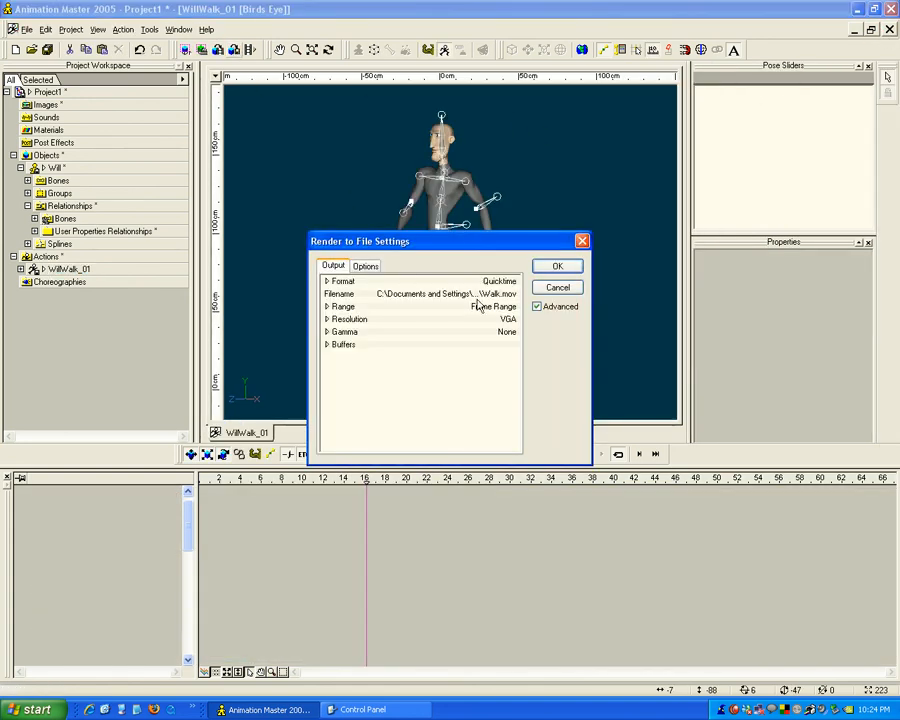
{"action": "left_click", "coordinate": [365, 265]}
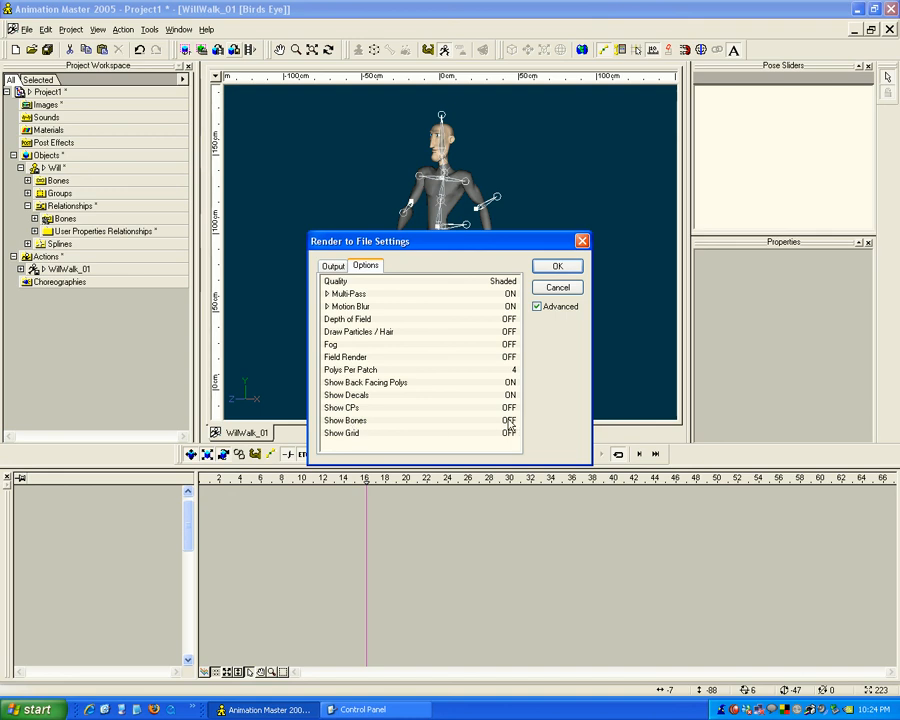
{"action": "left_click", "coordinate": [556, 268]}
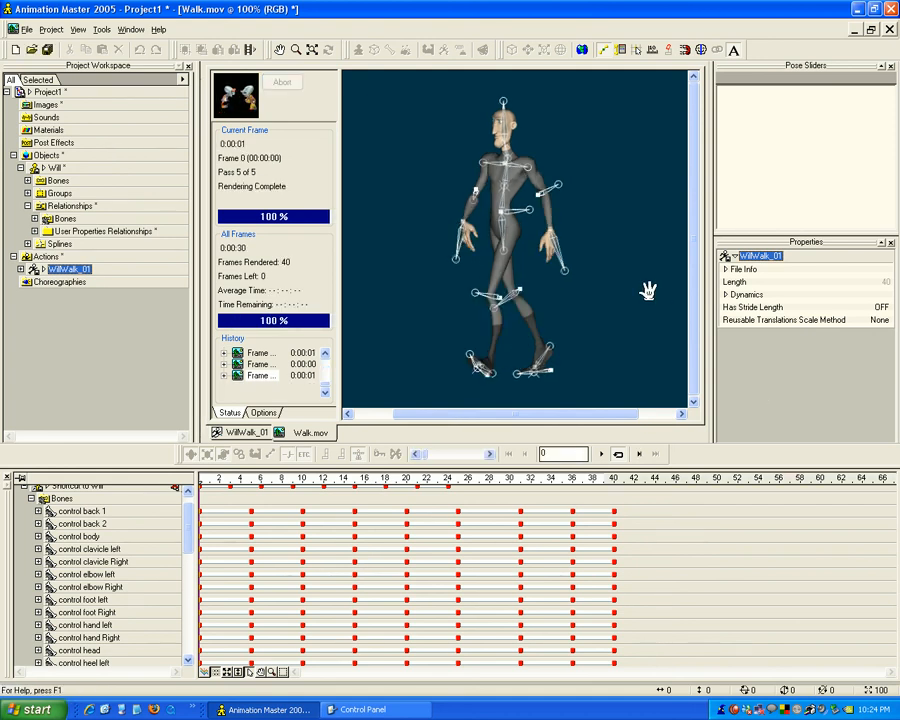
Open the rendered Walk.mov from the Desktop in the movie player.
{"action": "left_click", "coordinate": [250, 51]}
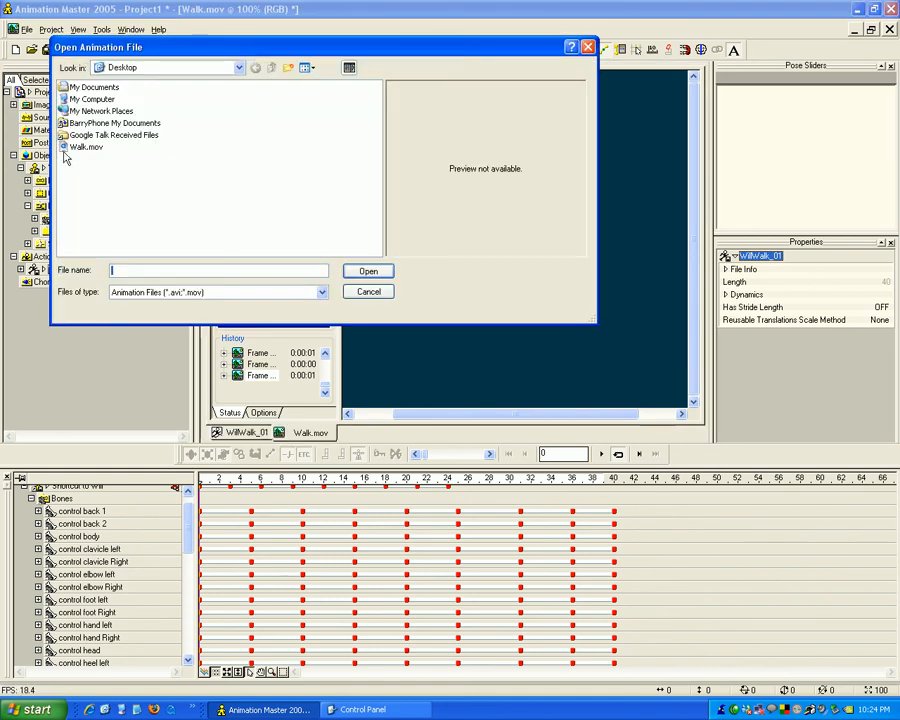
{"action": "left_click", "coordinate": [78, 148]}
{"action": "left_click", "coordinate": [366, 270]}
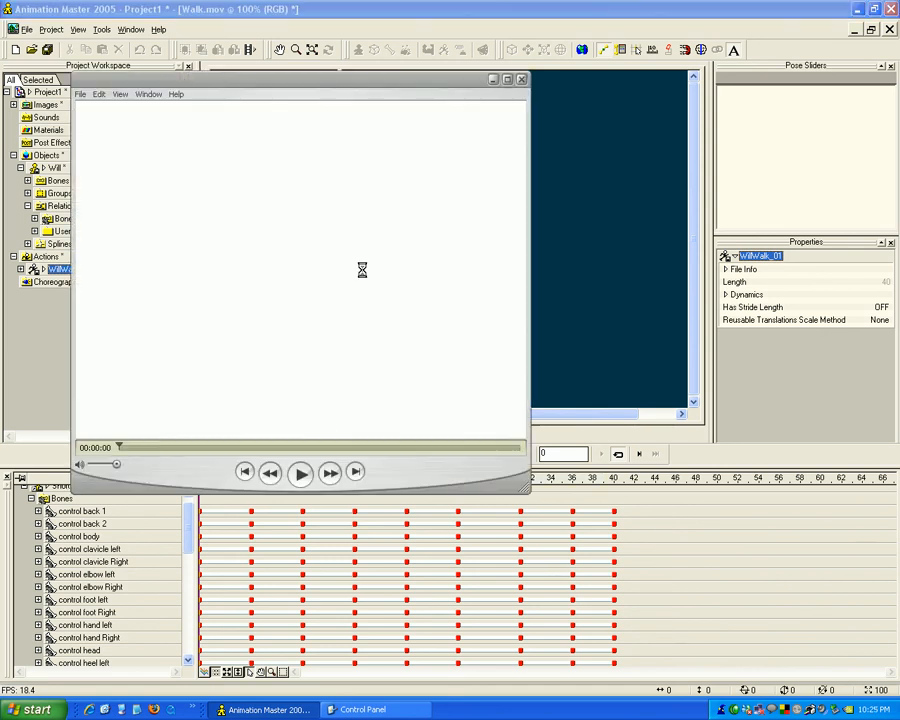
Play the Walk.mov movie several times to examine the finished walk cycle, and stop playback.
{"action": "left_click", "coordinate": [300, 474]}
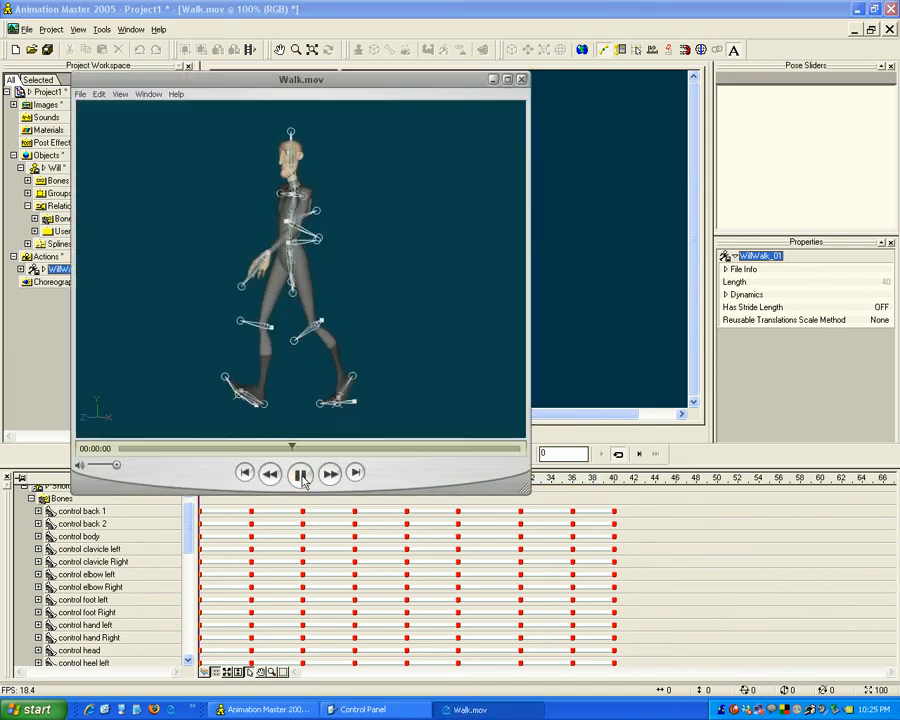
{"action": "left_click", "coordinate": [301, 476]}
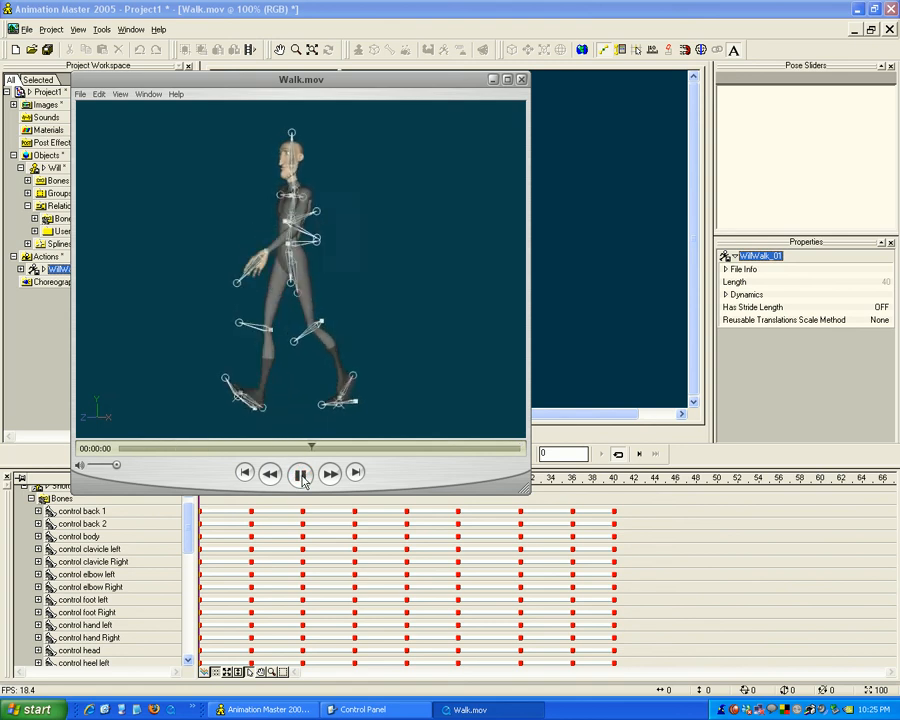
{"action": "left_click", "coordinate": [301, 475]}
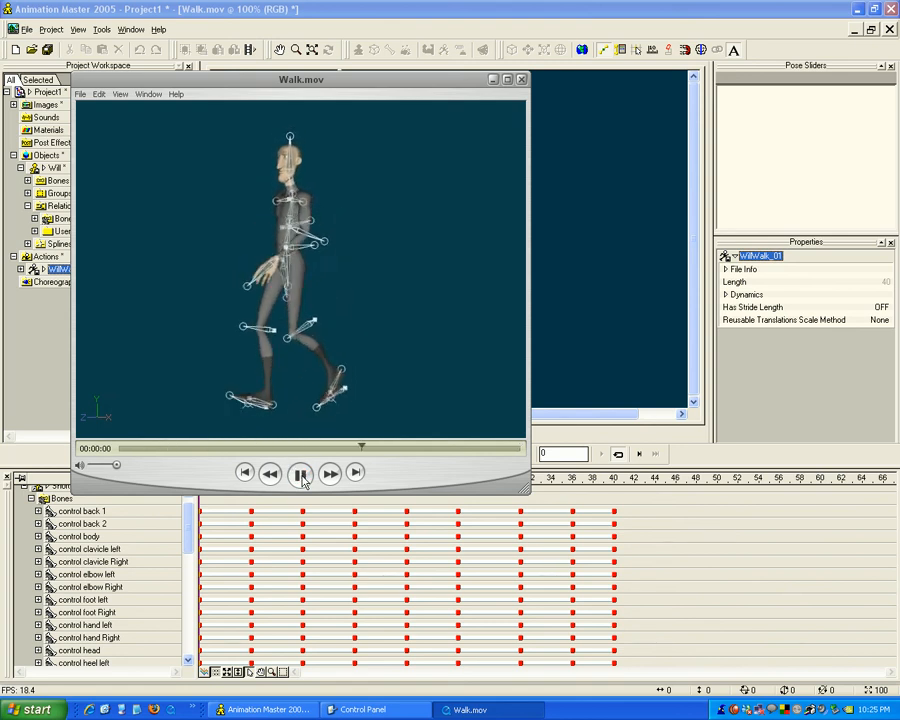
{"action": "left_click", "coordinate": [302, 477]}
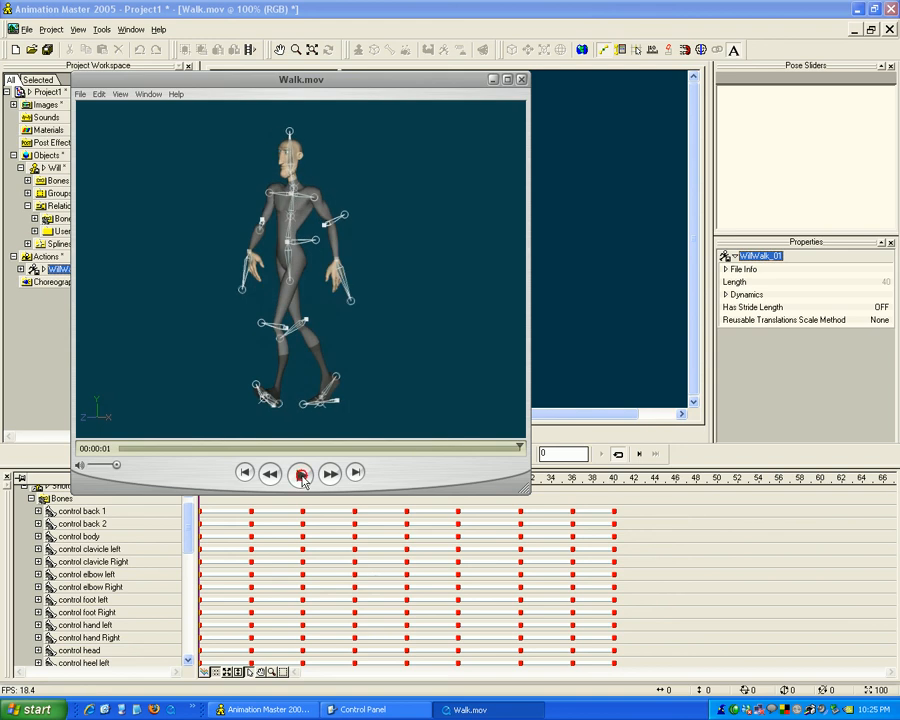
{"action": "left_click", "coordinate": [301, 476]}
{"action": "left_click", "coordinate": [302, 476]}
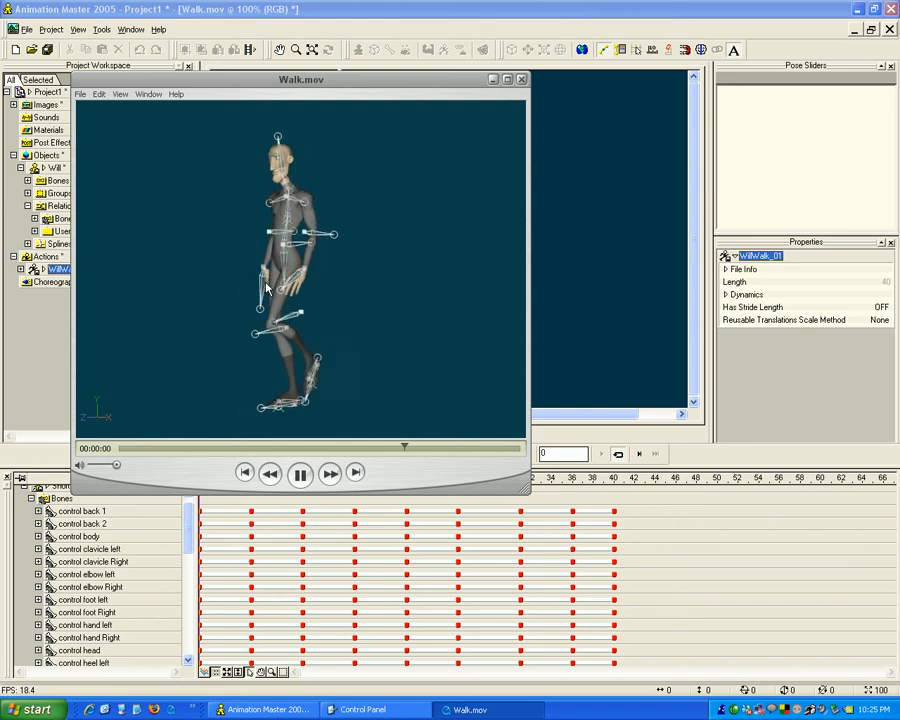
{"action": "left_click", "coordinate": [301, 476]}
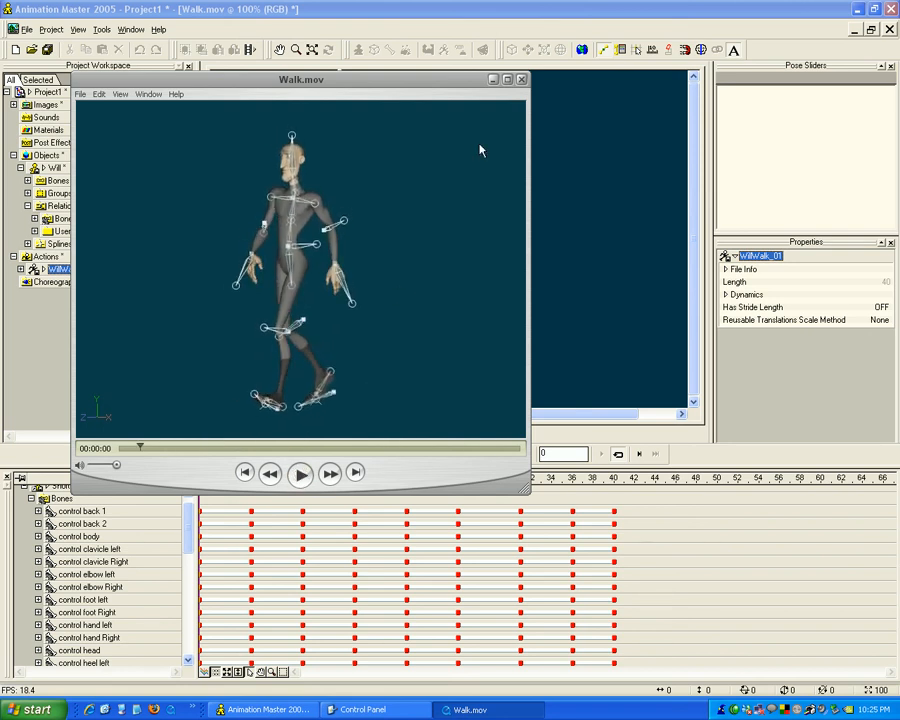
Close the Walk.mov movie and switch the WillWalk_01 timeline from keyframe display to channel curves.
{"action": "left_click", "coordinate": [521, 79]}
{"action": "left_click", "coordinate": [394, 400]}
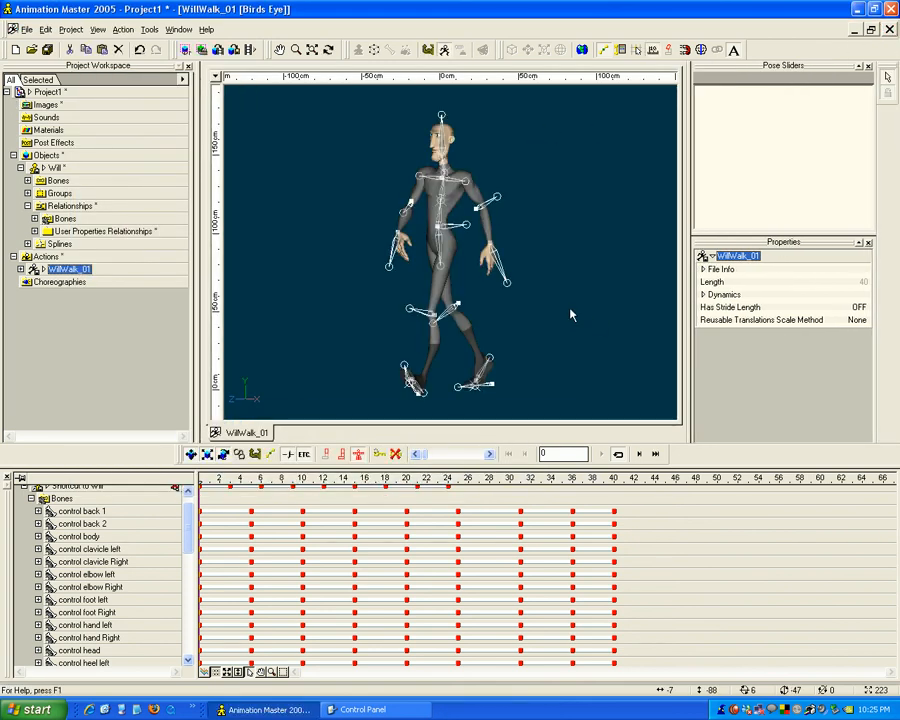
{"action": "left_click", "coordinate": [203, 673]}
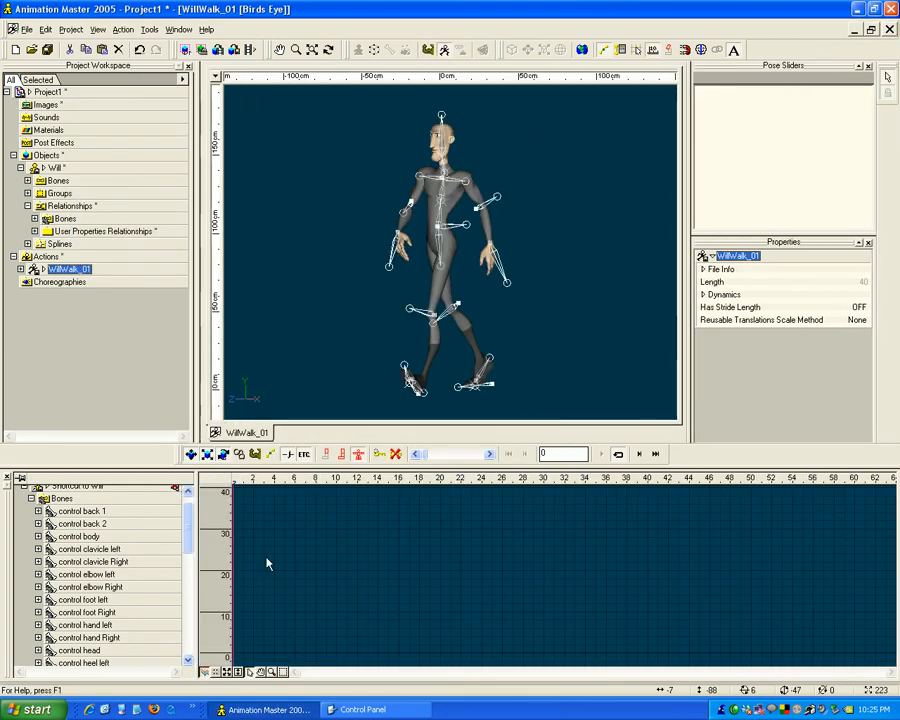
Display the channel curves of all bones under WillWalk_01's Shortcut to Will and fit them vertically in the timeline.
{"action": "left_click", "coordinate": [70, 222]}
{"action": "left_click", "coordinate": [28, 206]}
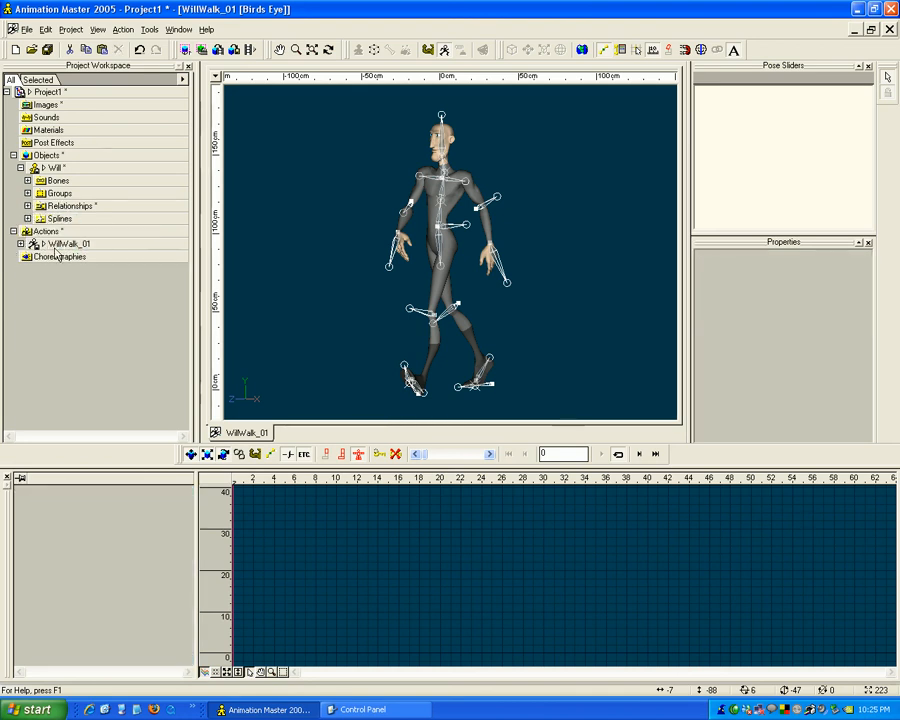
{"action": "left_click", "coordinate": [20, 243]}
{"action": "left_click", "coordinate": [66, 270]}
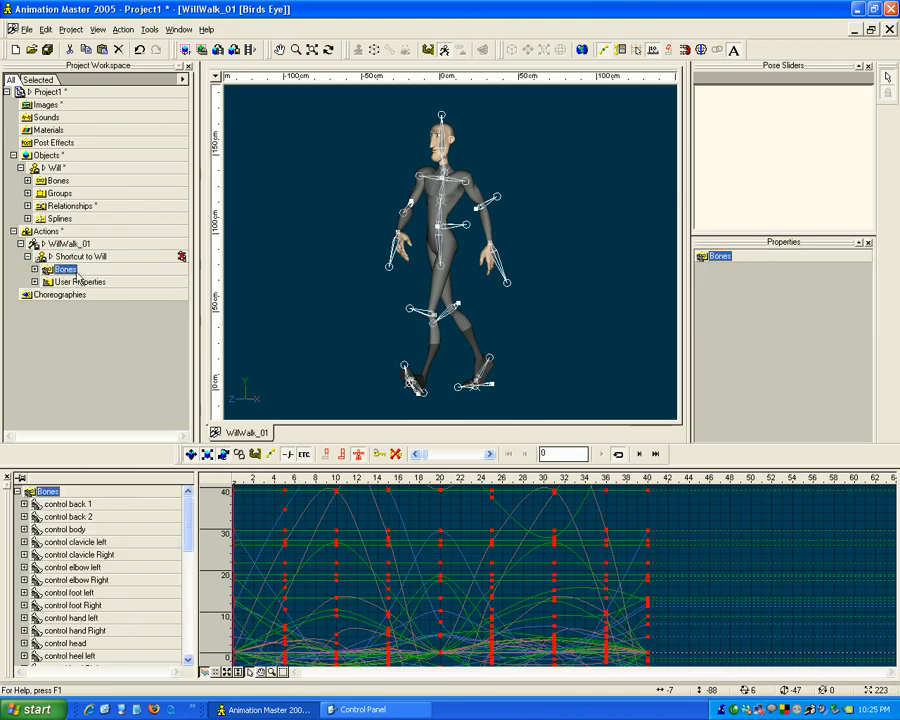
{"action": "scroll", "coordinate": [727, 510], "scroll_direction": "down", "scroll_amount": 4}
{"action": "scroll", "coordinate": [727, 509], "scroll_direction": "up", "scroll_amount": 1}
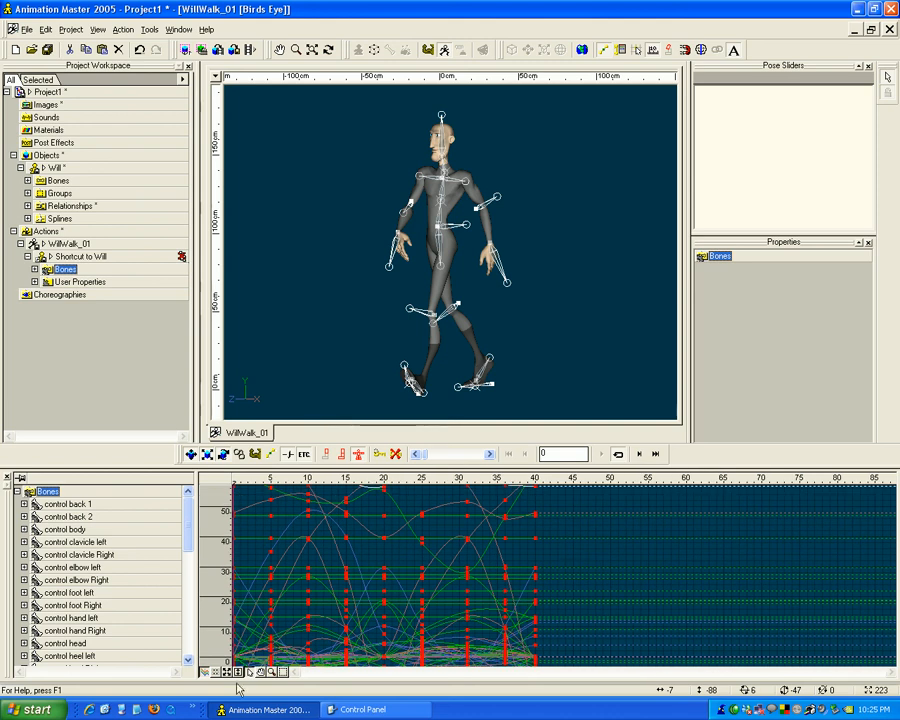
{"action": "left_click", "coordinate": [239, 673]}
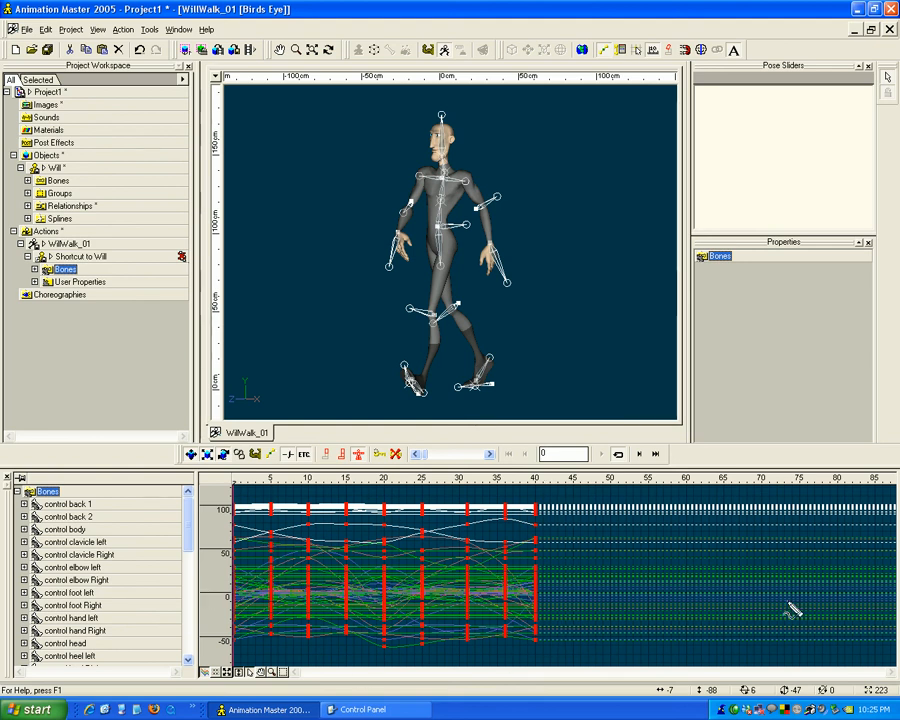
{"action": "mouse_move", "coordinate": [236, 496]}
{"action": "left_mouse_down"}
{"action": "mouse_move", "coordinate": [236, 634]}
{"action": "mouse_move", "coordinate": [234, 552]}
{"action": "left_mouse_up"}
{"action": "mouse_move", "coordinate": [534, 490]}
{"action": "left_mouse_down"}
{"action": "mouse_move", "coordinate": [536, 644]}
{"action": "mouse_move", "coordinate": [557, 533]}
{"action": "mouse_move", "coordinate": [560, 627]}
{"action": "left_mouse_up"}
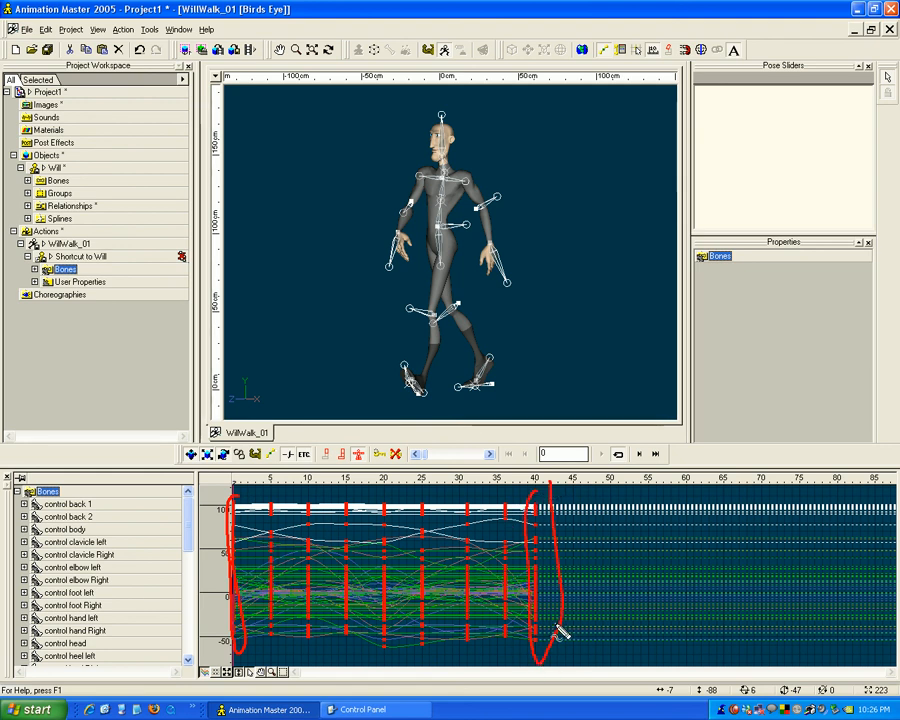
{"action": "key", "text": "Escape"}
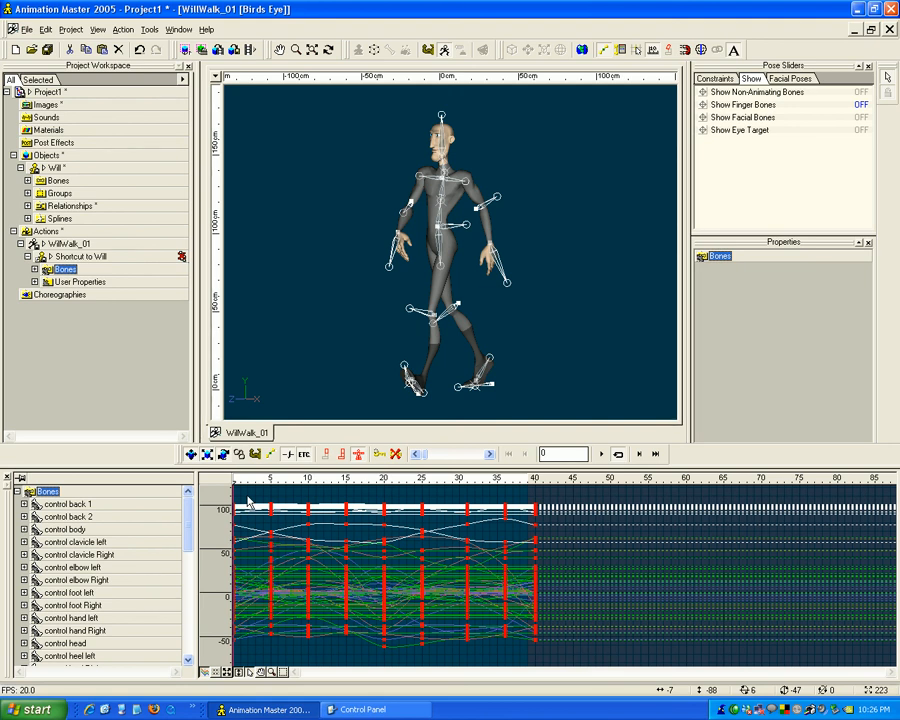
Select the control hand Right bone and level the frame 40 handle of its upper red curve.
{"action": "left_click", "coordinate": [396, 245]}
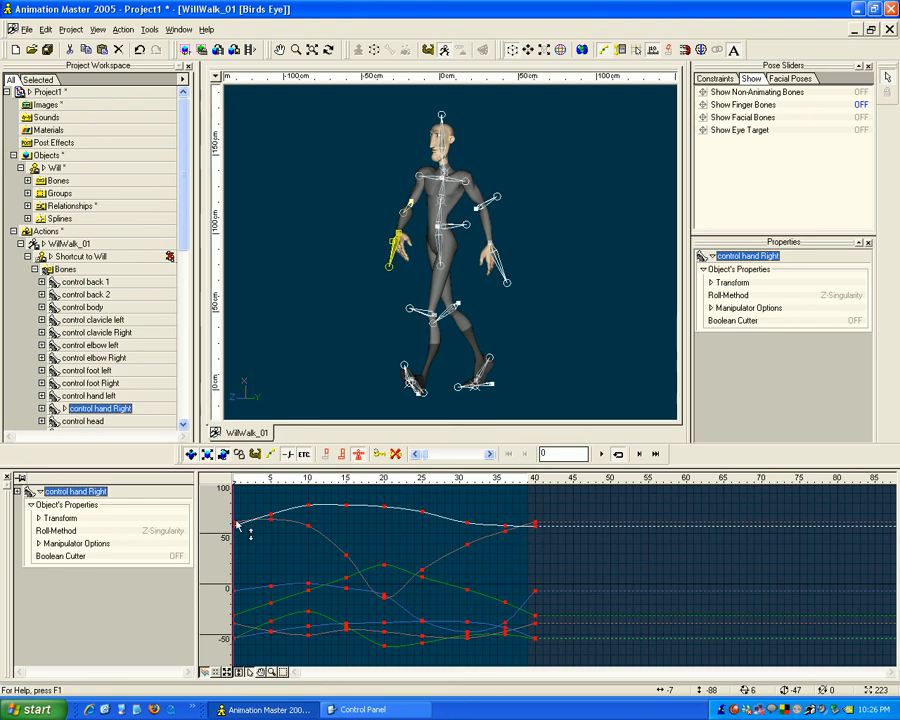
{"action": "left_click", "coordinate": [533, 524]}
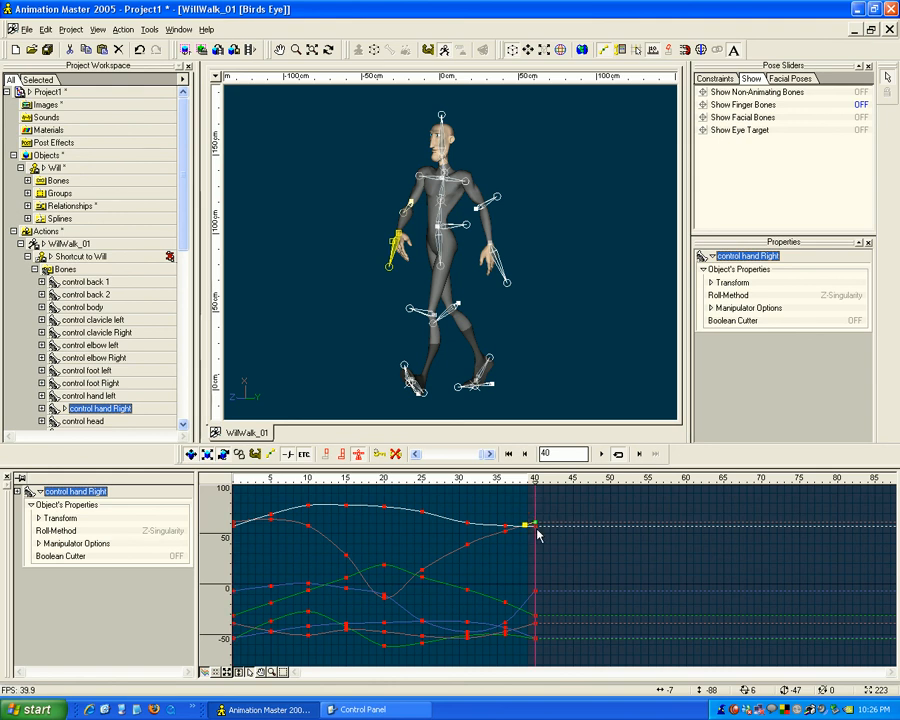
{"action": "left_click_drag", "start_coordinate": [782, 527], "coordinate": [784, 522]}
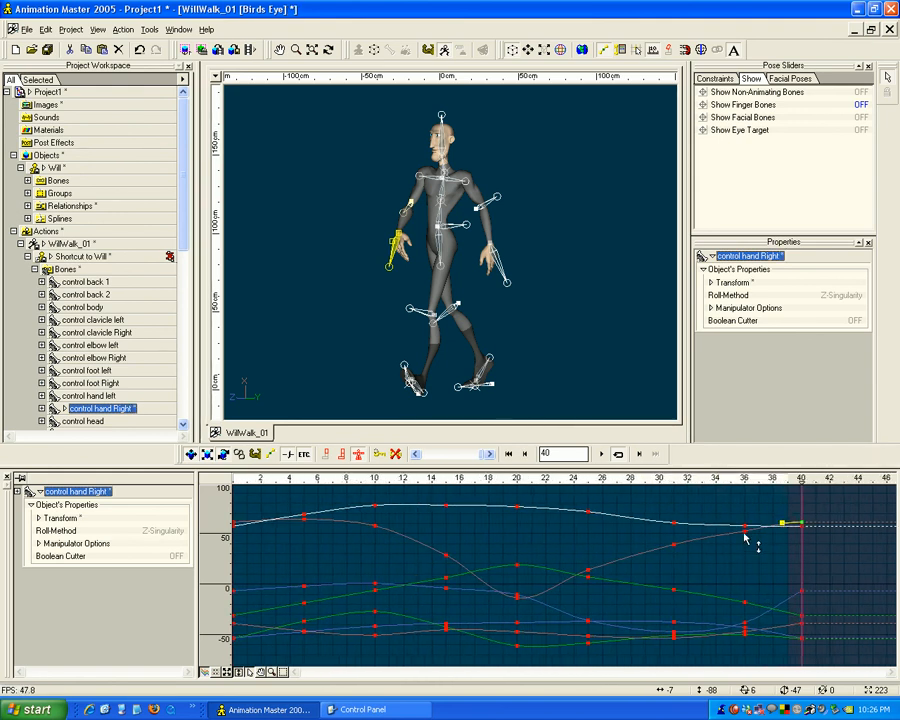
Examine the keys at frames 36, 0 and 40 on control hand Right's curves, comparing the blue curve's slope at both ends.
{"action": "left_click", "coordinate": [745, 537]}
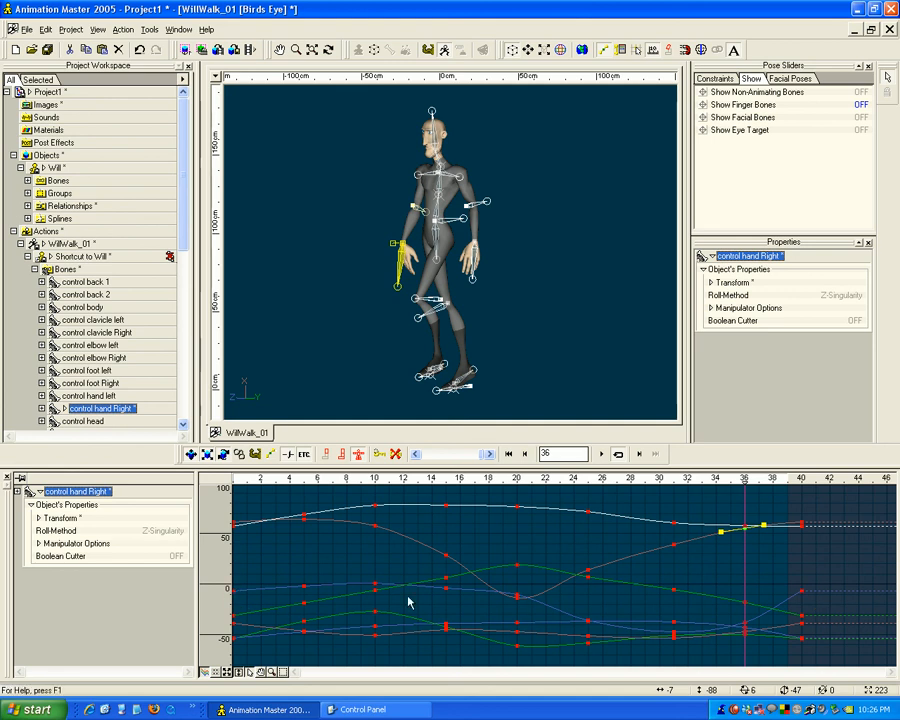
{"action": "left_click", "coordinate": [235, 590]}
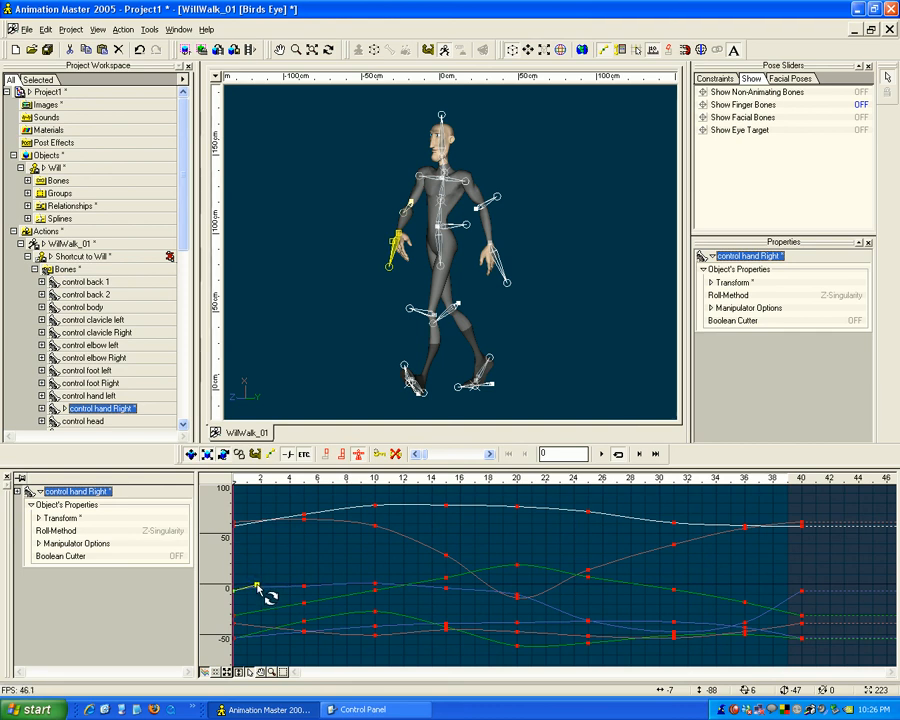
{"action": "left_click", "coordinate": [801, 592]}
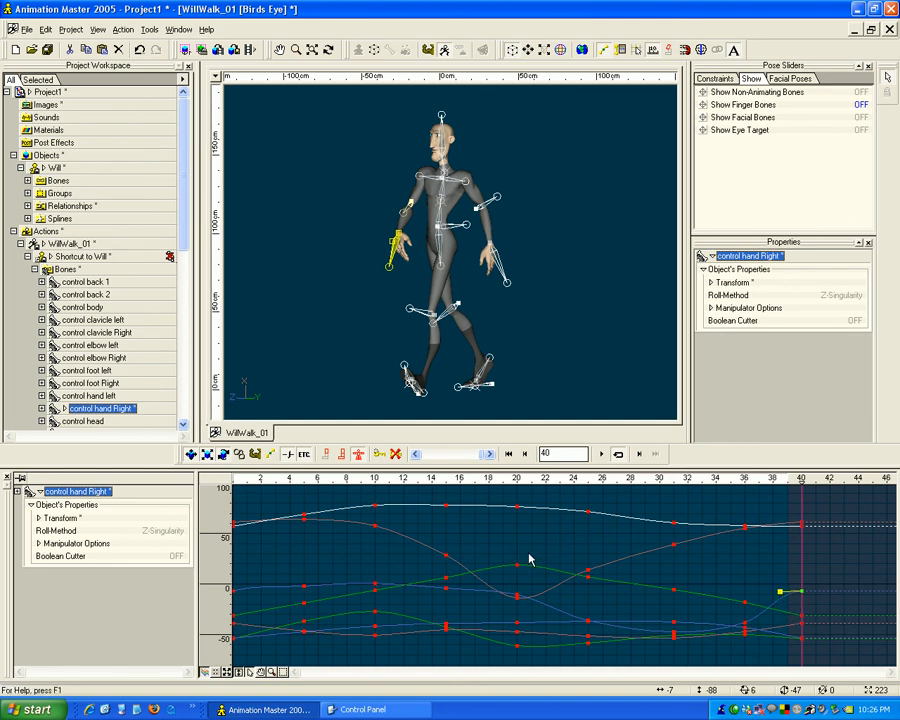
{"action": "left_click_drag", "start_coordinate": [234, 592], "coordinate": [285, 589]}
{"action": "left_click_drag", "start_coordinate": [770, 607], "coordinate": [810, 580]}
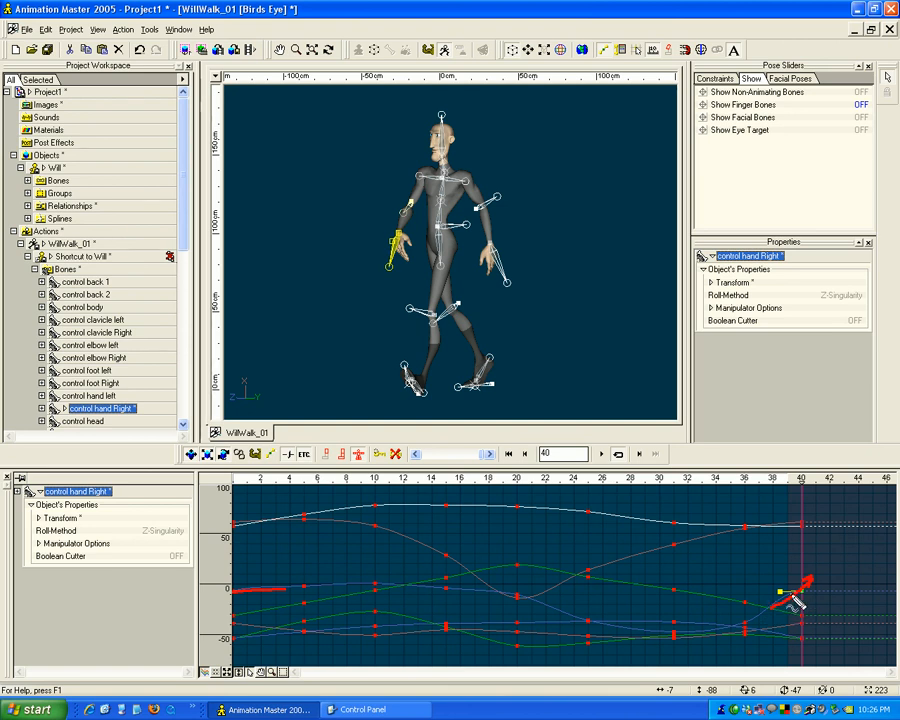
{"action": "left_click_drag", "start_coordinate": [800, 594], "coordinate": [892, 594]}
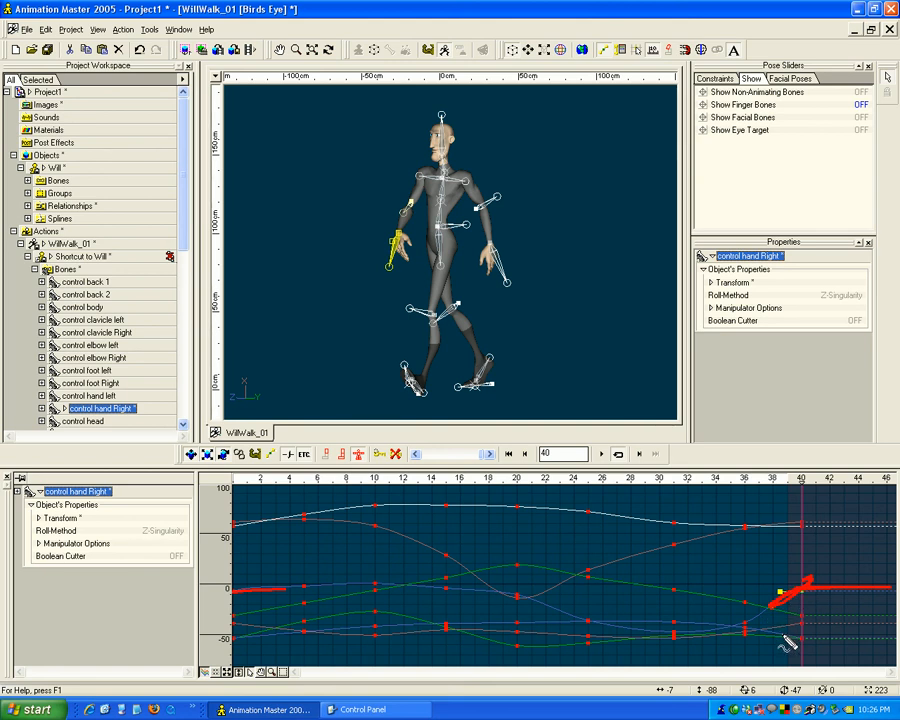
{"action": "key", "text": "Escape"}
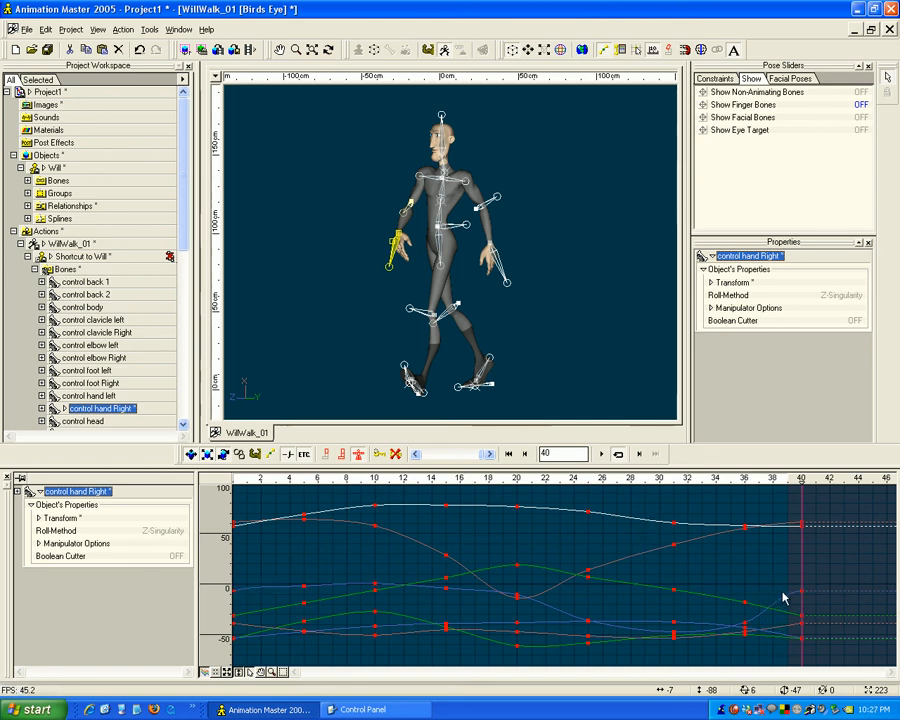
Level the frame 40 handle of control hand Right's blue curve just below zero.
{"action": "left_click", "coordinate": [790, 593]}
{"action": "key", "text": "Delete"}
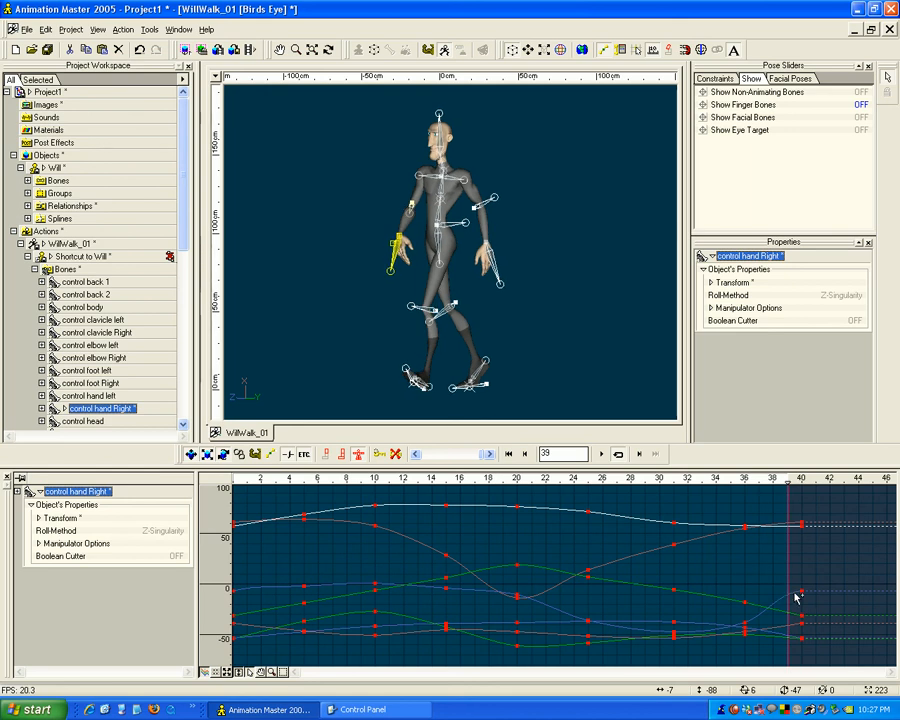
{"action": "left_click", "coordinate": [801, 591]}
{"action": "mouse_move", "coordinate": [781, 593]}
{"action": "left_mouse_down"}
{"action": "mouse_move", "coordinate": [773, 600]}
{"action": "mouse_move", "coordinate": [779, 596]}
{"action": "left_mouse_up"}
{"action": "left_click", "coordinate": [775, 590]}
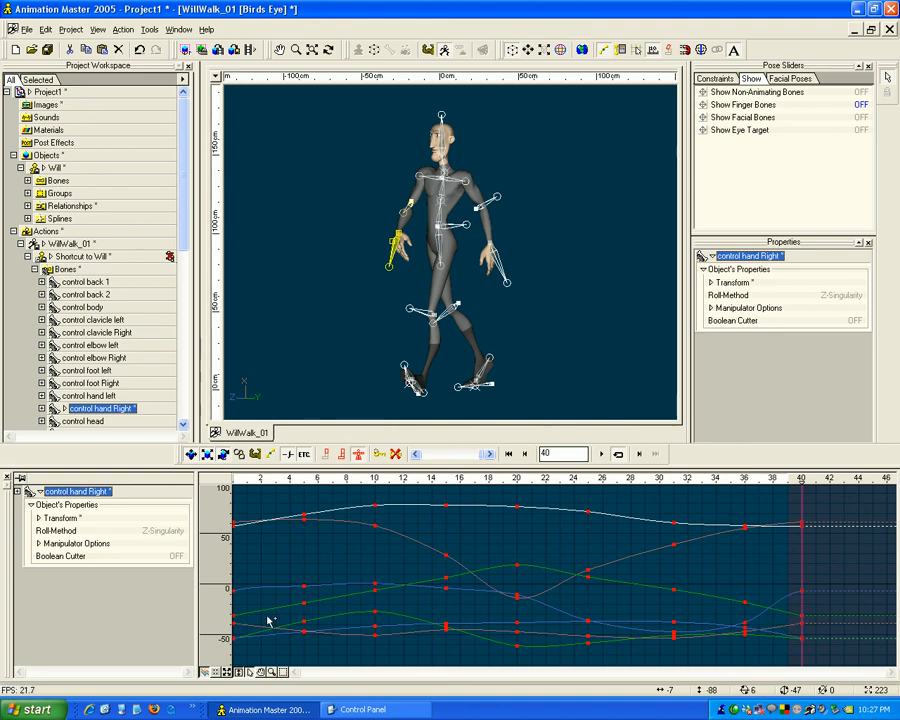
Level the upper green curve's handles at frames 40 and 0, and the white curve's handle at frame 0.
{"action": "left_click_drag", "start_coordinate": [785, 612], "coordinate": [783, 617]}
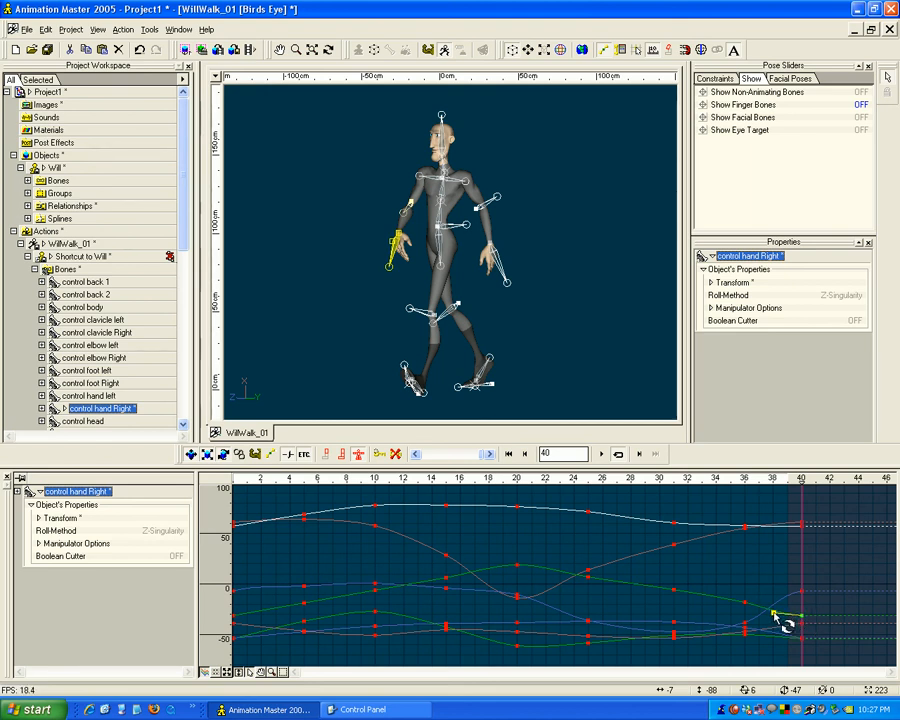
{"action": "left_click", "coordinate": [236, 612]}
{"action": "left_click_drag", "start_coordinate": [258, 611], "coordinate": [260, 620]}
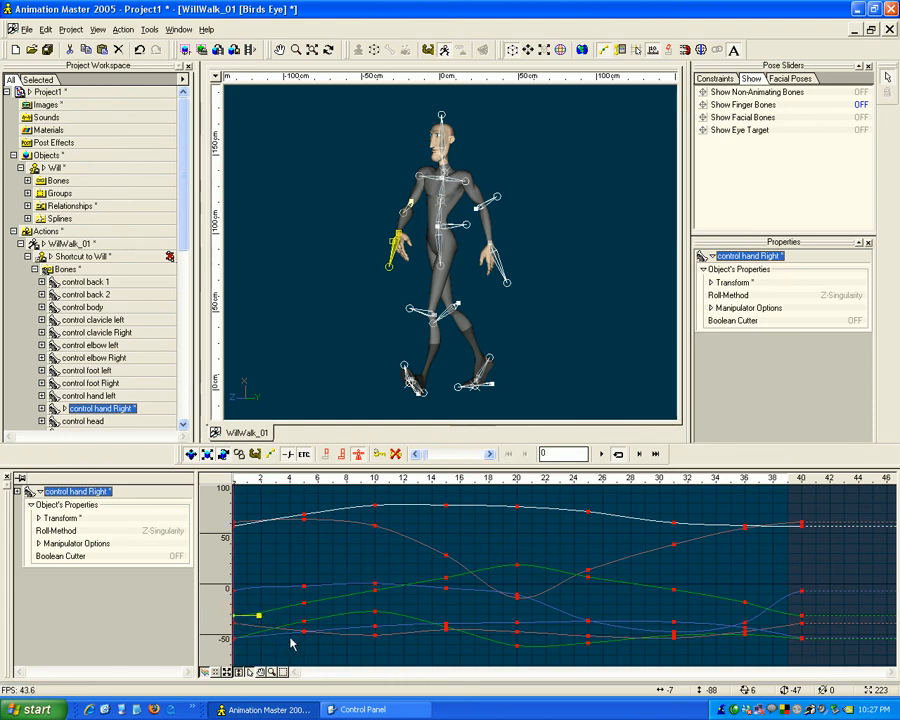
{"action": "left_click", "coordinate": [236, 525]}
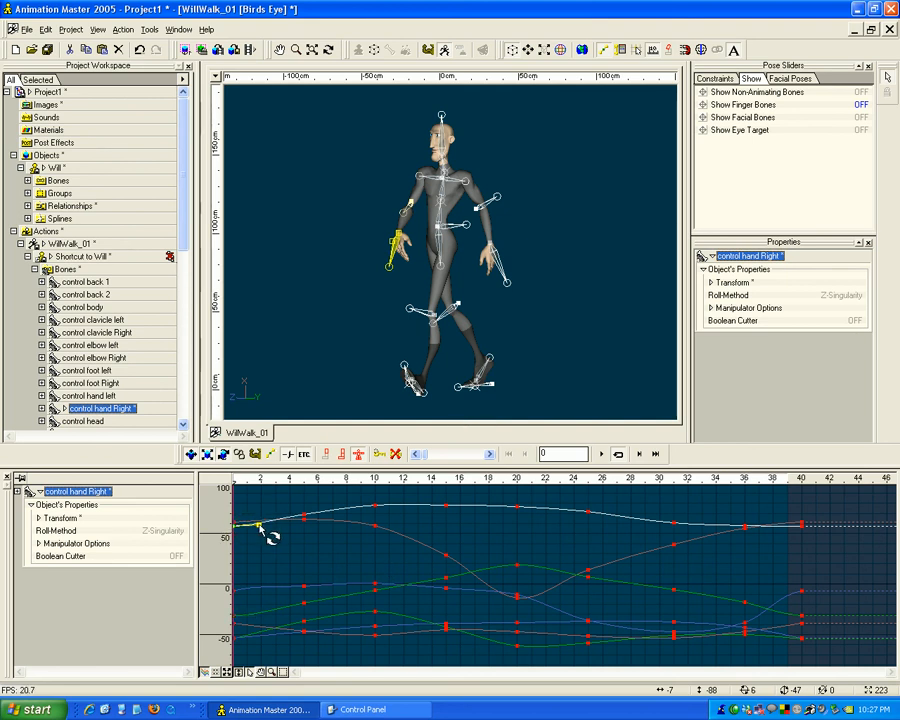
{"action": "left_click", "coordinate": [288, 553]}
Set the interpolation method of all control hand Right keys at frames 40 and 0 to Zero Slope.
{"action": "scroll", "coordinate": [288, 555], "scroll_direction": "down", "scroll_amount": 3}
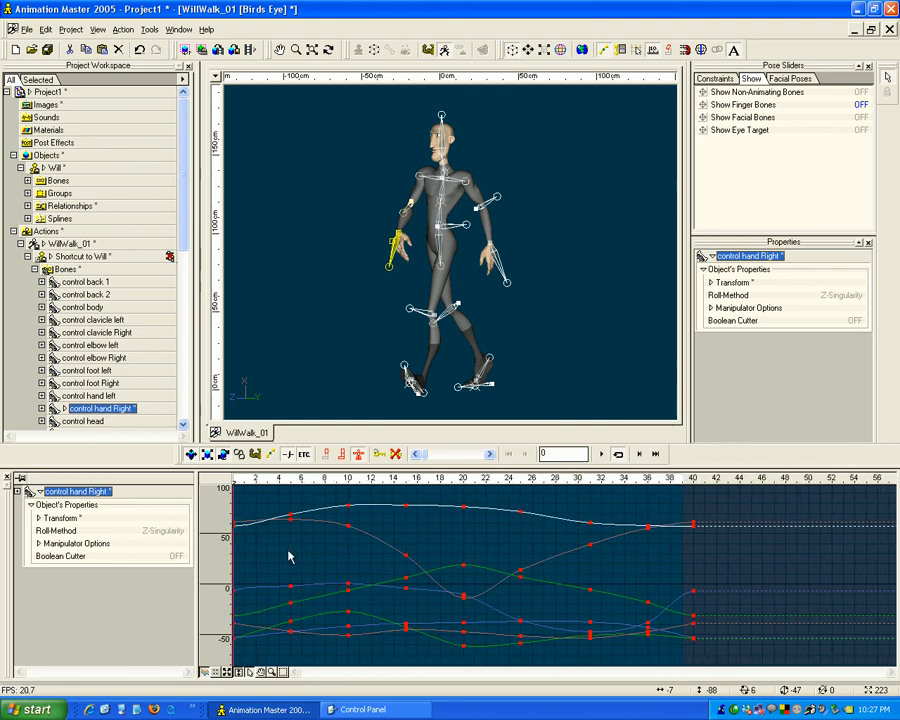
{"action": "left_click_drag", "start_coordinate": [682, 505], "coordinate": [746, 637]}
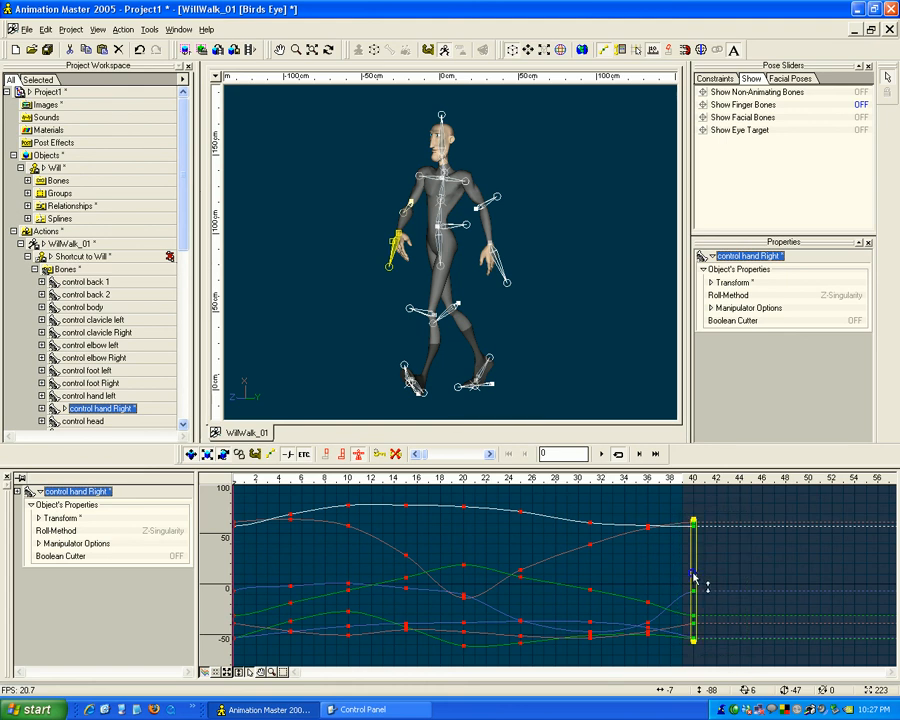
{"action": "right_click", "coordinate": [694, 573]}
{"action": "mouse_move", "coordinate": [755, 524]}
{"action": "left_click", "coordinate": [847, 568]}
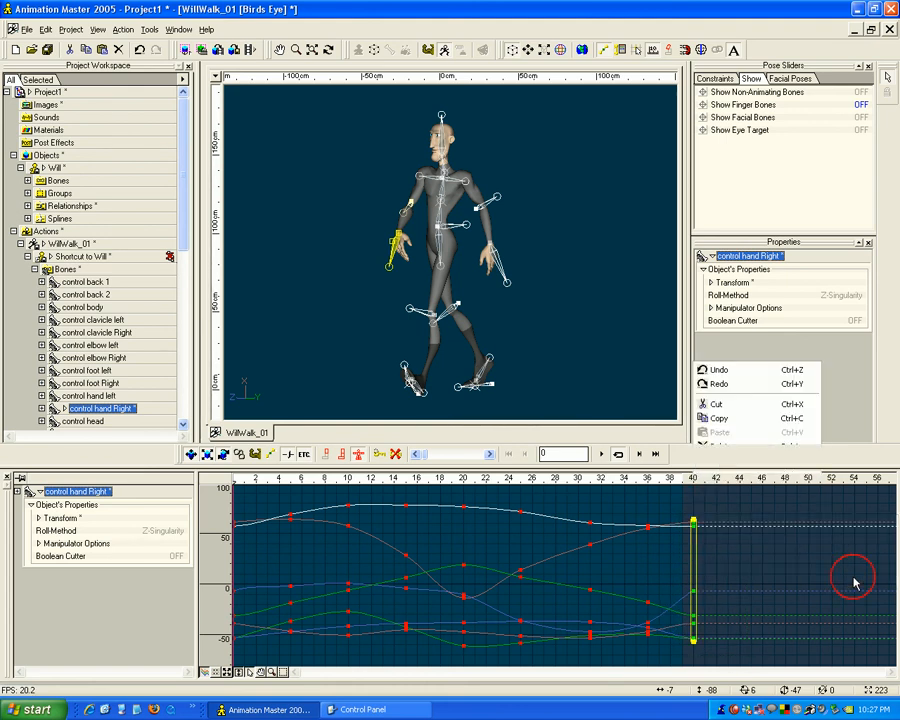
{"action": "left_click", "coordinate": [716, 574]}
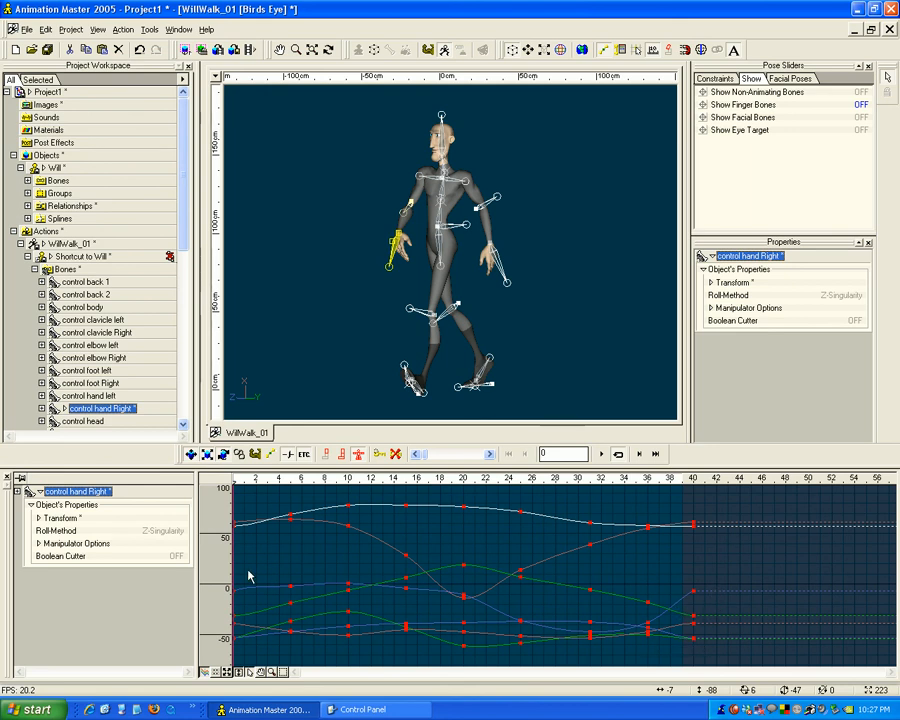
{"action": "left_click_drag", "start_coordinate": [252, 503], "coordinate": [229, 655]}
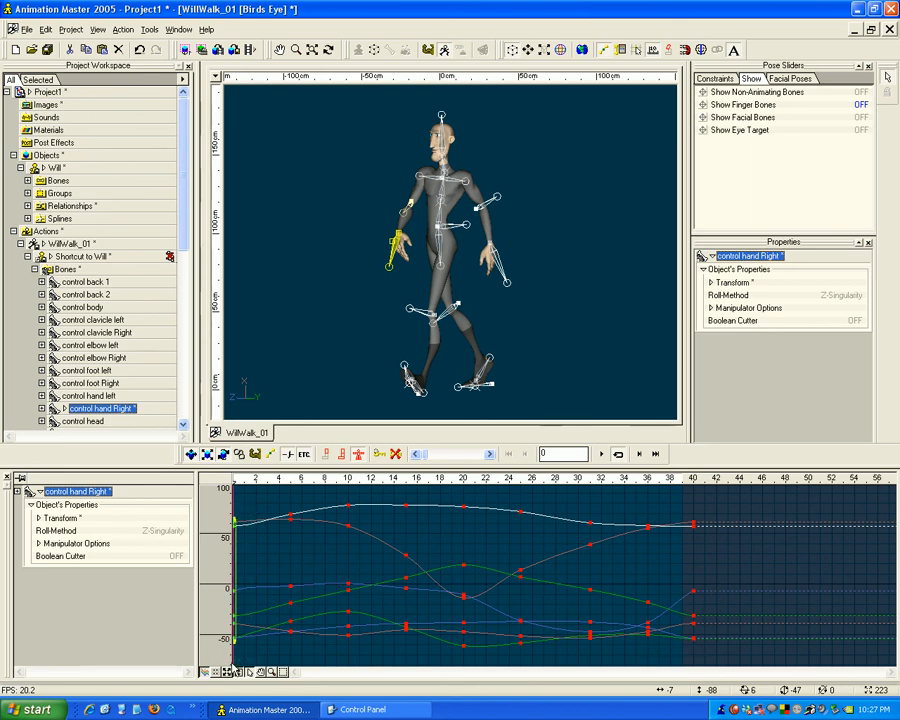
{"action": "right_click", "coordinate": [233, 586]}
{"action": "mouse_move", "coordinate": [300, 538]}
{"action": "left_click", "coordinate": [402, 592]}
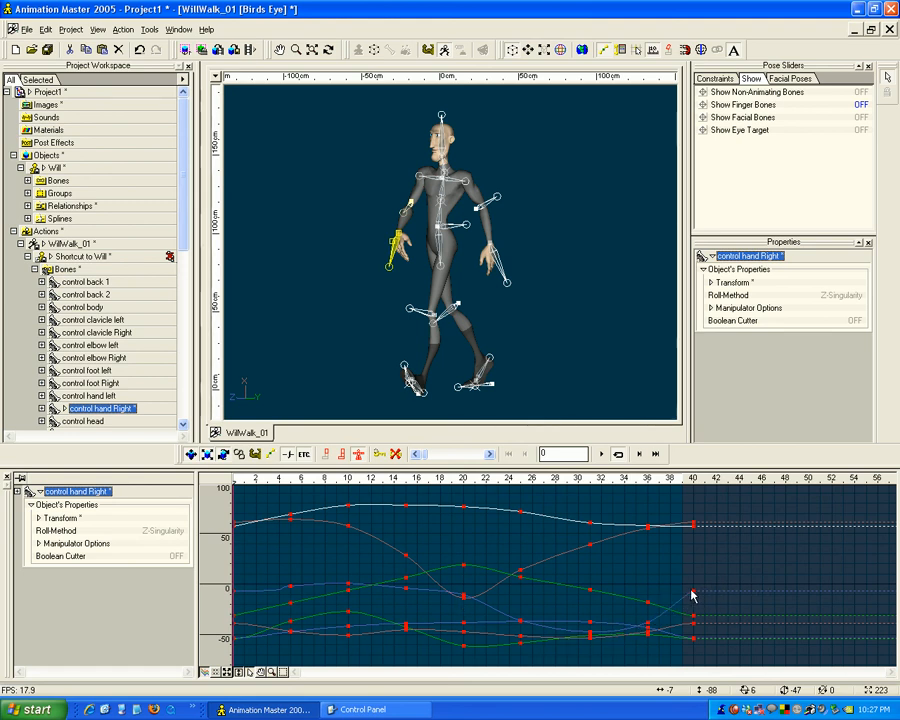
Set the interpolation method of all control hand Right keys at frames 40 and 0 to Spline.
{"action": "left_click_drag", "start_coordinate": [679, 507], "coordinate": [709, 661]}
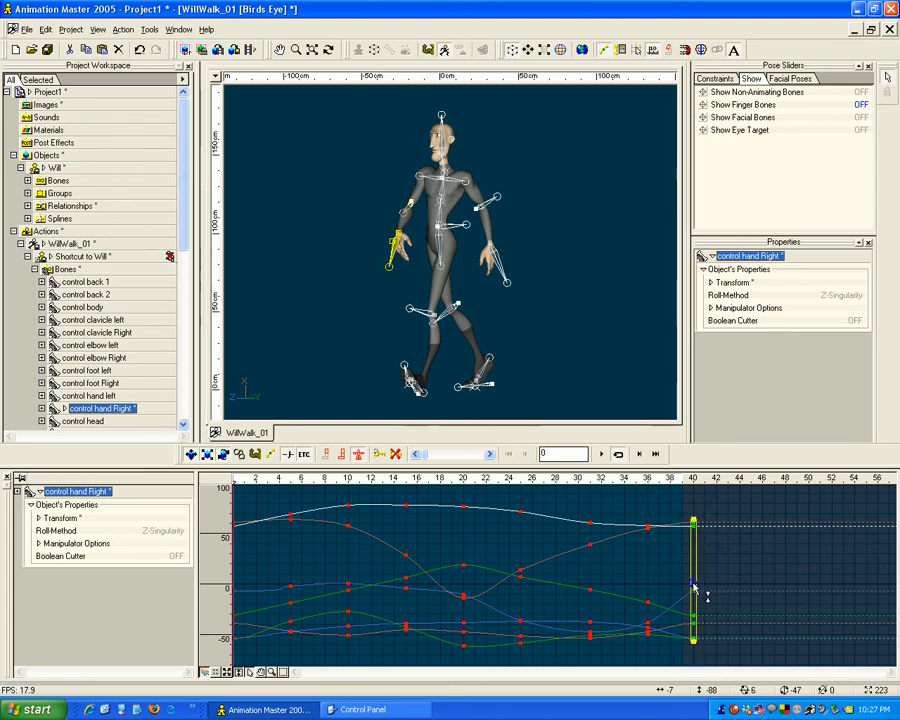
{"action": "right_click", "coordinate": [488, 576]}
{"action": "left_click", "coordinate": [840, 573]}
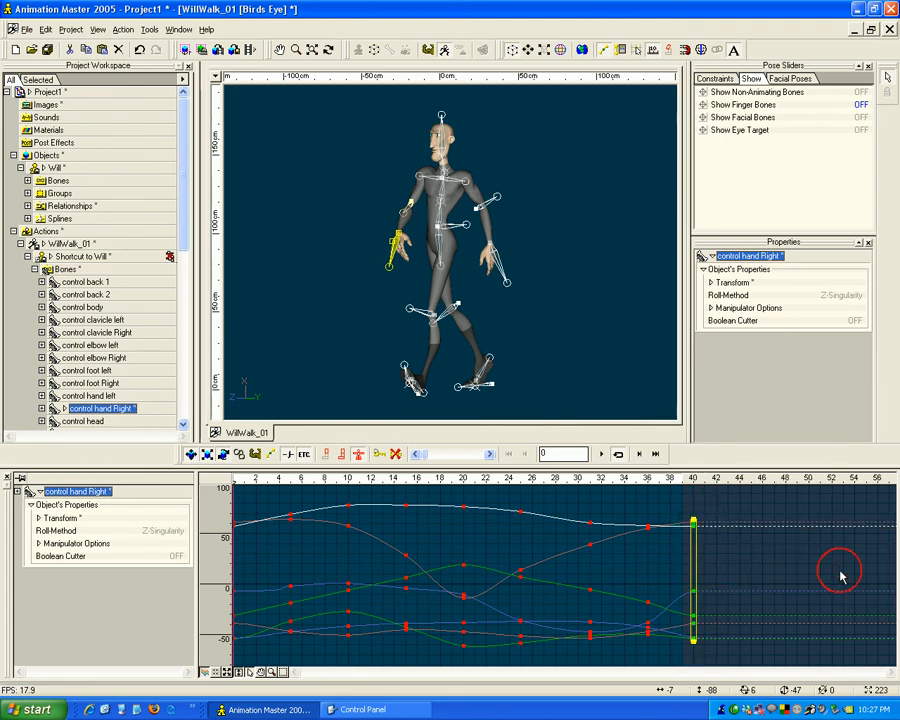
{"action": "left_click_drag", "start_coordinate": [255, 514], "coordinate": [231, 655]}
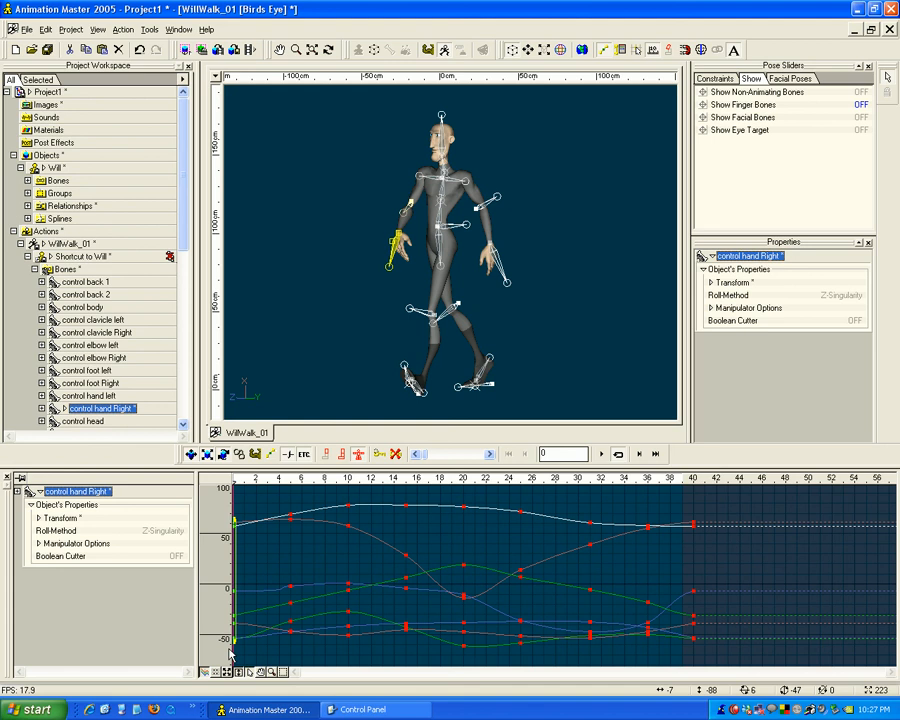
{"action": "right_click", "coordinate": [236, 578]}
{"action": "mouse_move", "coordinate": [290, 521]}
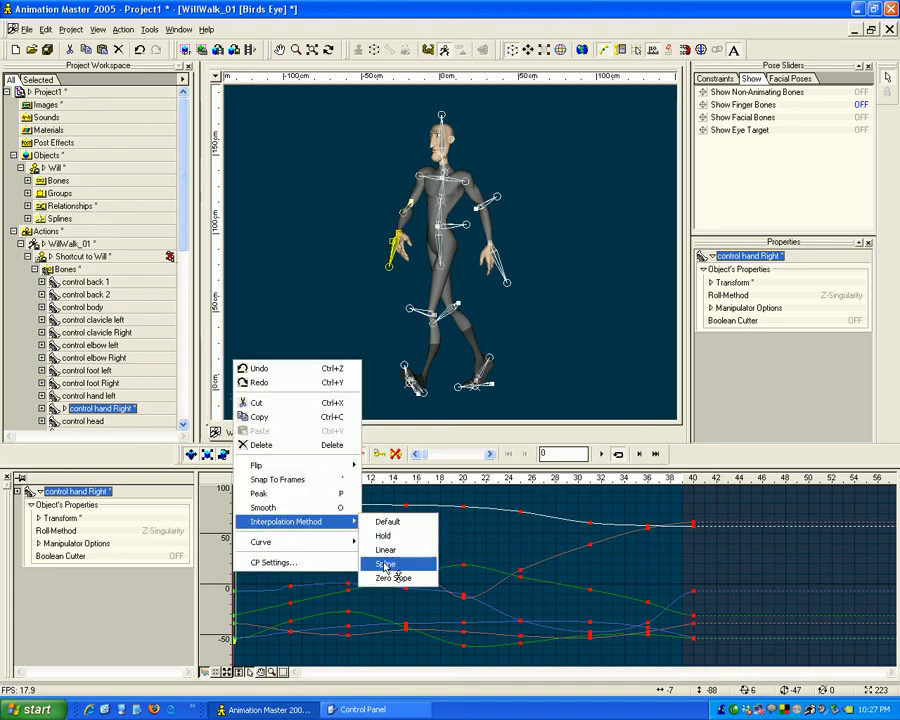
{"action": "left_click", "coordinate": [386, 565]}
Adjust the upper blue curve's frame 0 handle, and level the lower red curve's handles at frames 0 and 40.
{"action": "left_click", "coordinate": [235, 590]}
{"action": "left_click_drag", "start_coordinate": [253, 585], "coordinate": [254, 589]}
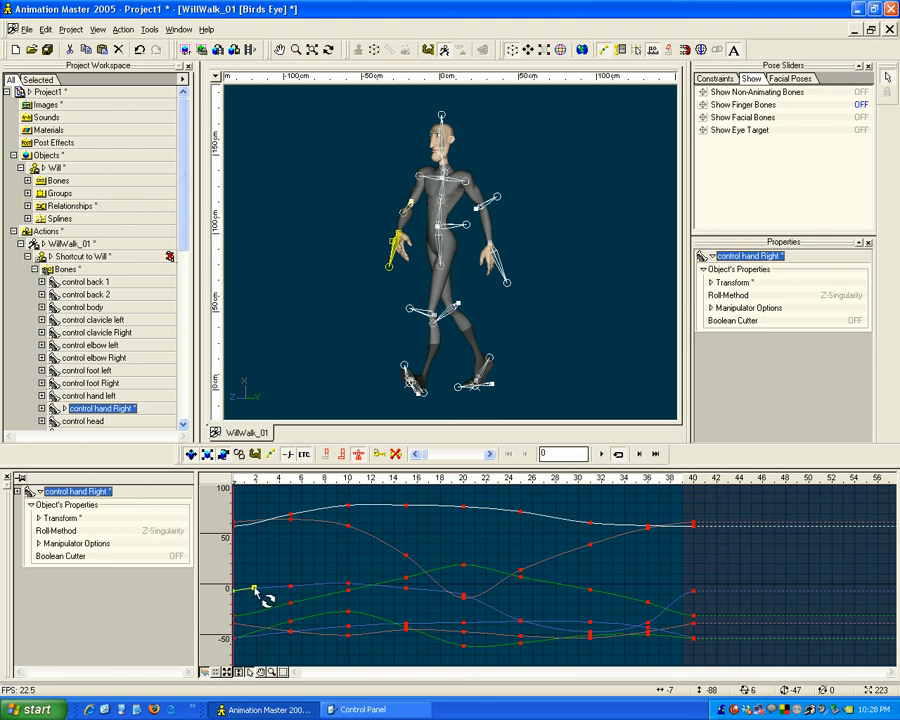
{"action": "left_click", "coordinate": [373, 602]}
{"action": "left_click", "coordinate": [234, 625]}
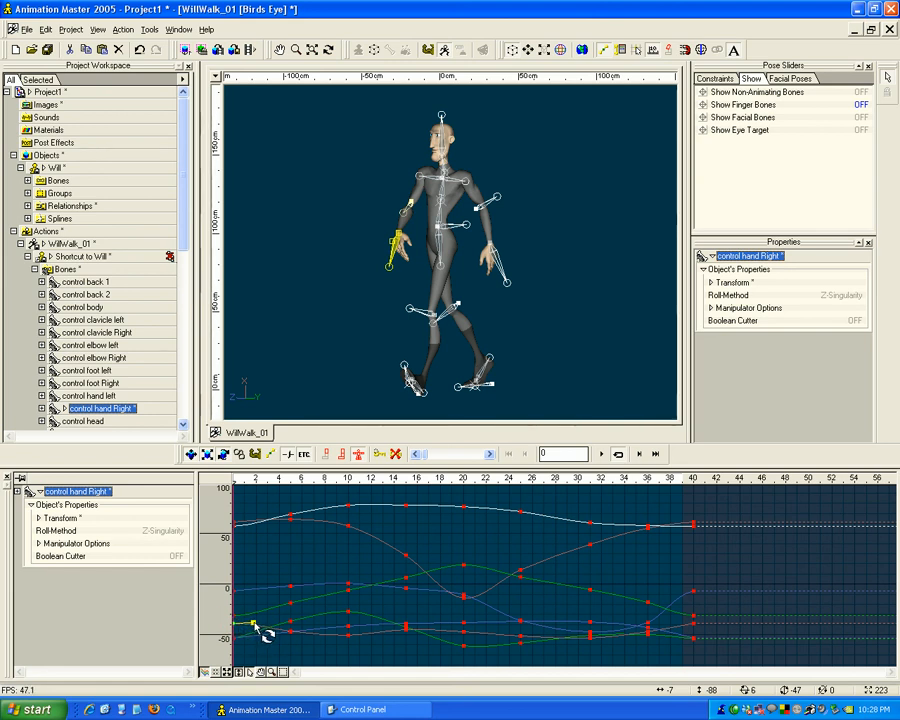
{"action": "left_click", "coordinate": [692, 625]}
{"action": "left_click_drag", "start_coordinate": [678, 627], "coordinate": [674, 624]}
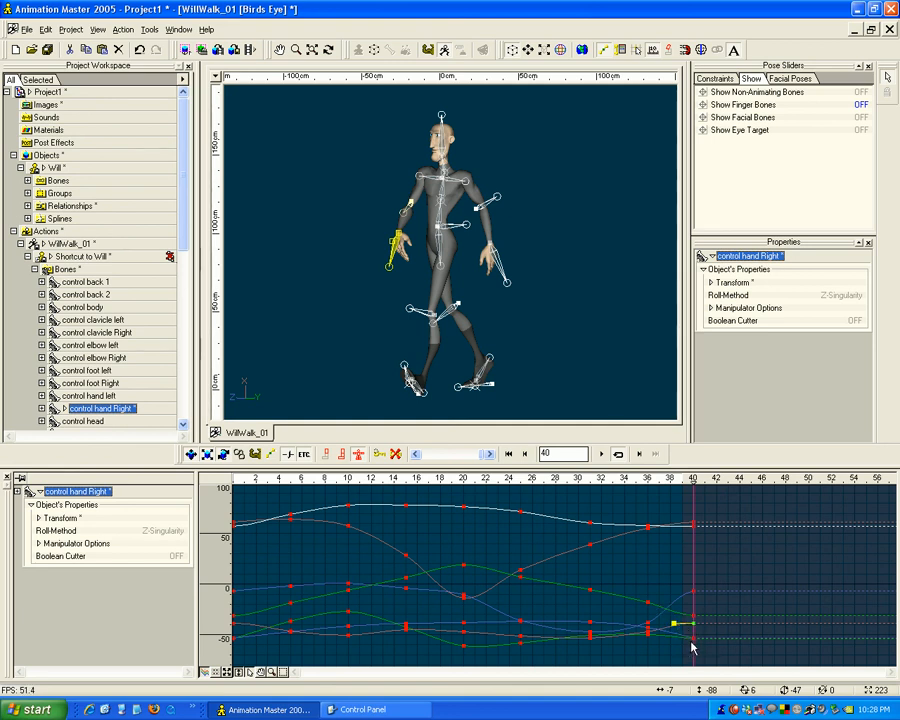
Show only the Translate curves of control hand Right and flatten the green curve's handle at frame 40.
{"action": "left_click", "coordinate": [36, 518]}
{"action": "left_click", "coordinate": [60, 531]}
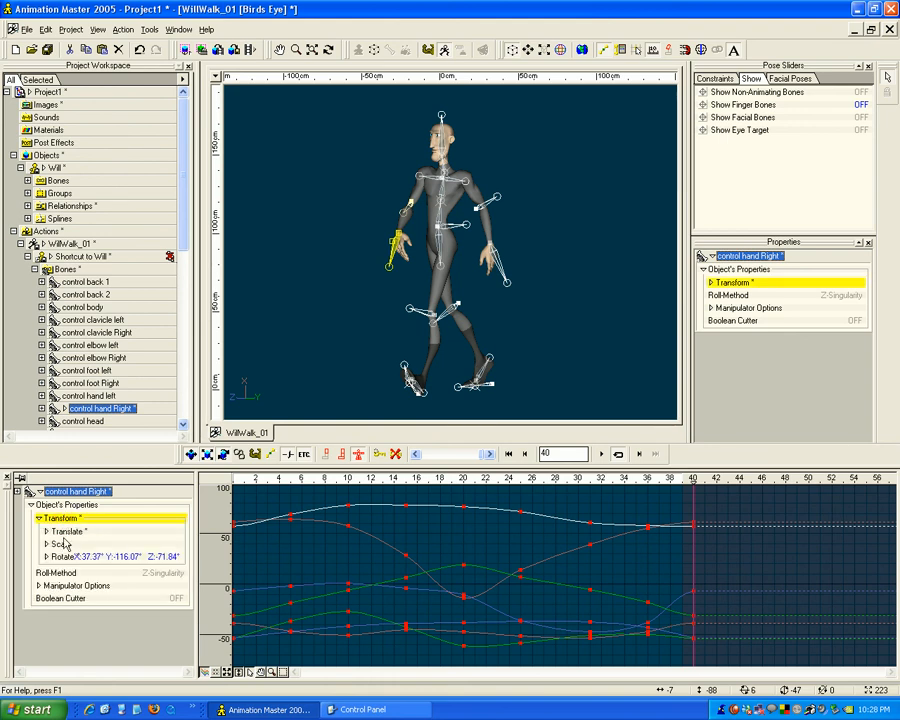
{"action": "left_click", "coordinate": [684, 604]}
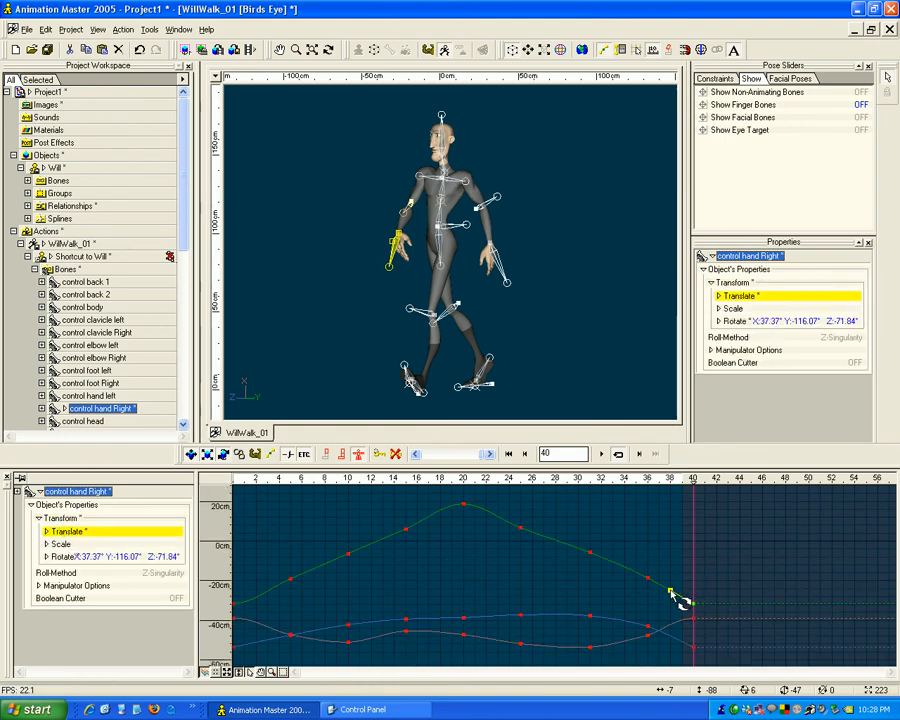
{"action": "left_click_drag", "start_coordinate": [674, 594], "coordinate": [676, 601]}
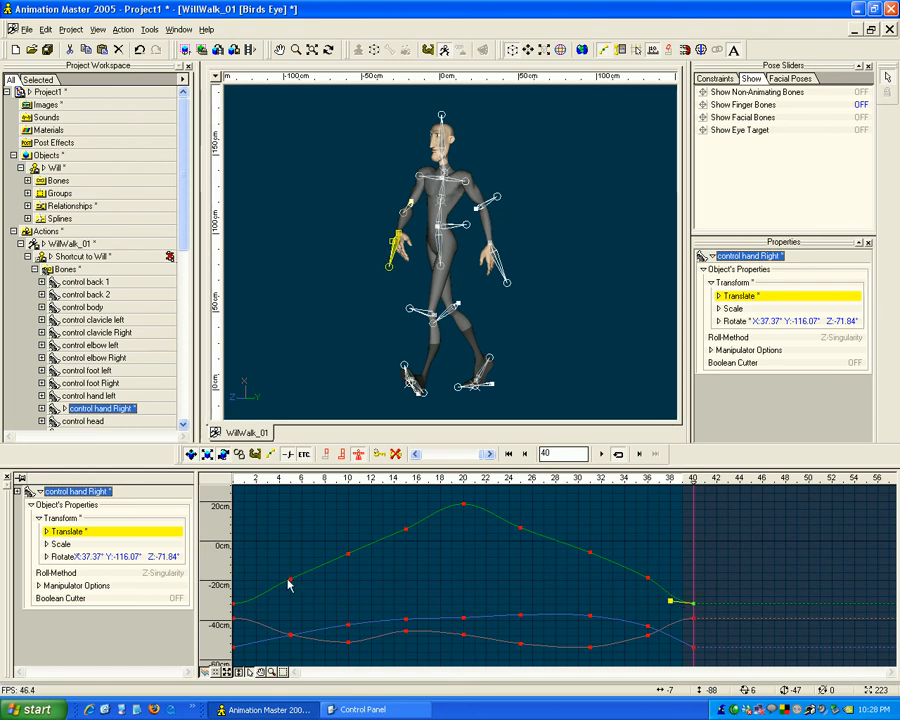
Lower the green Translate curve's keys at frames 5 and 36 together by a small amount.
{"action": "left_click_drag", "start_coordinate": [405, 596], "coordinate": [698, 593]}
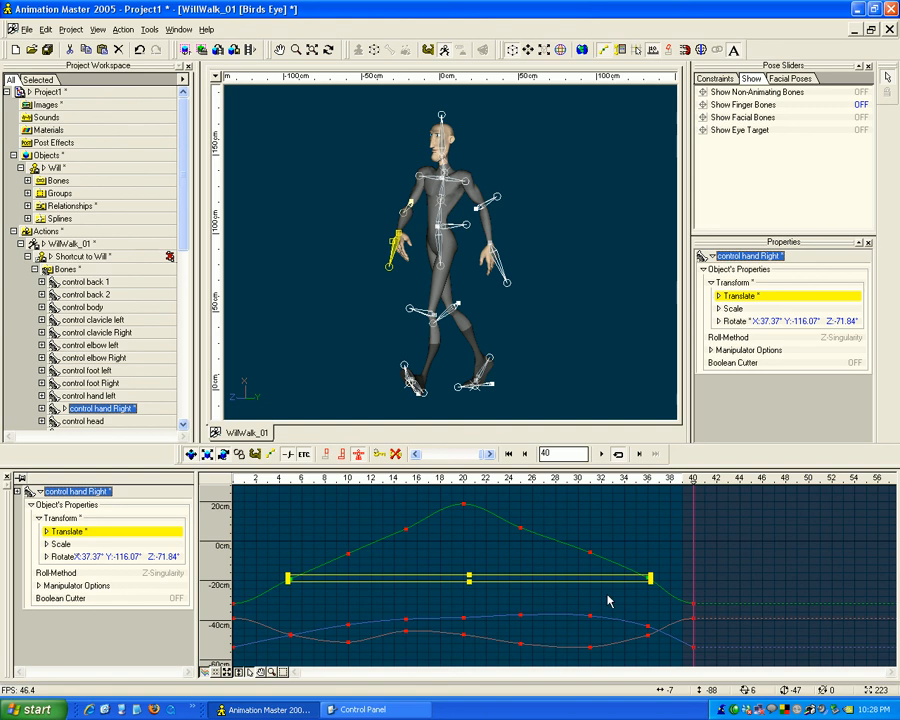
{"action": "key", "text": "Down"}
{"action": "key", "text": "Down"}
{"action": "key", "text": "Down"}
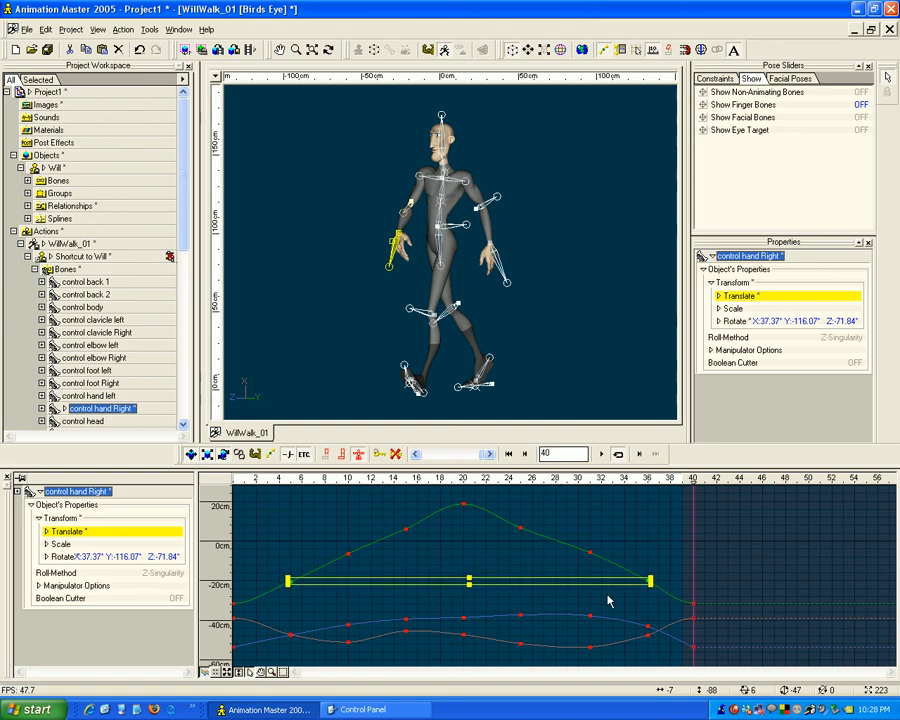
{"action": "key", "text": "Down"}
{"action": "key", "text": "Down"}
{"action": "key", "text": "Down"}
{"action": "key", "text": "Down"}
Lower the green Translate curve's keys at frames 10 and 31 together to smooth its slopes.
{"action": "left_click_drag", "start_coordinate": [304, 542], "coordinate": [634, 565]}
{"action": "key", "text": "Down"}
{"action": "key", "text": "Down"}
{"action": "key", "text": "Down"}
{"action": "key", "text": "Down"}
{"action": "key", "text": "Down"}
{"action": "key", "text": "Down"}
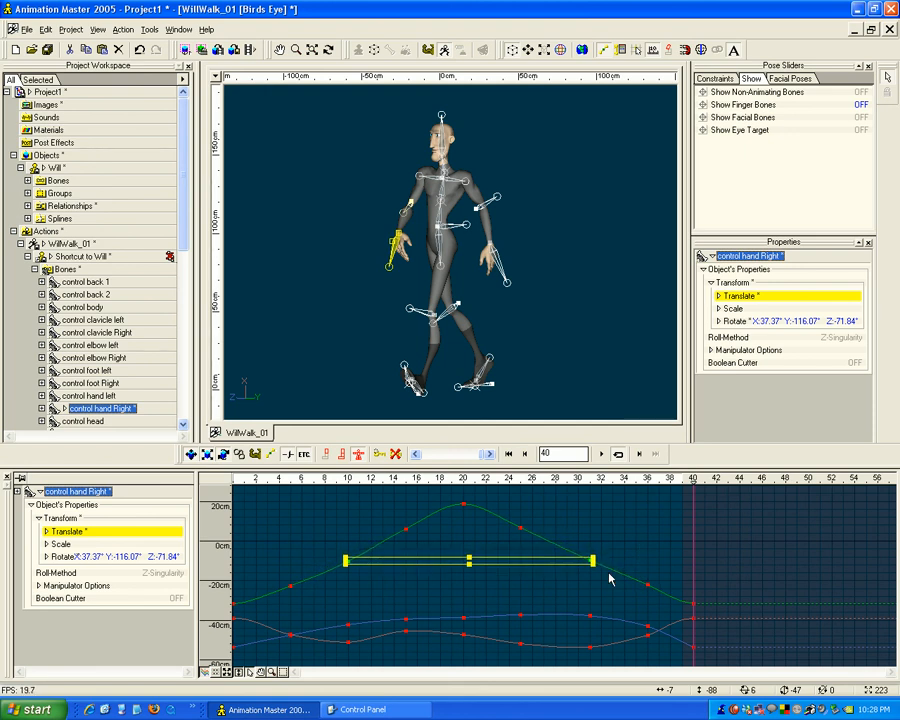
{"action": "left_click_drag", "start_coordinate": [381, 519], "coordinate": [564, 548]}
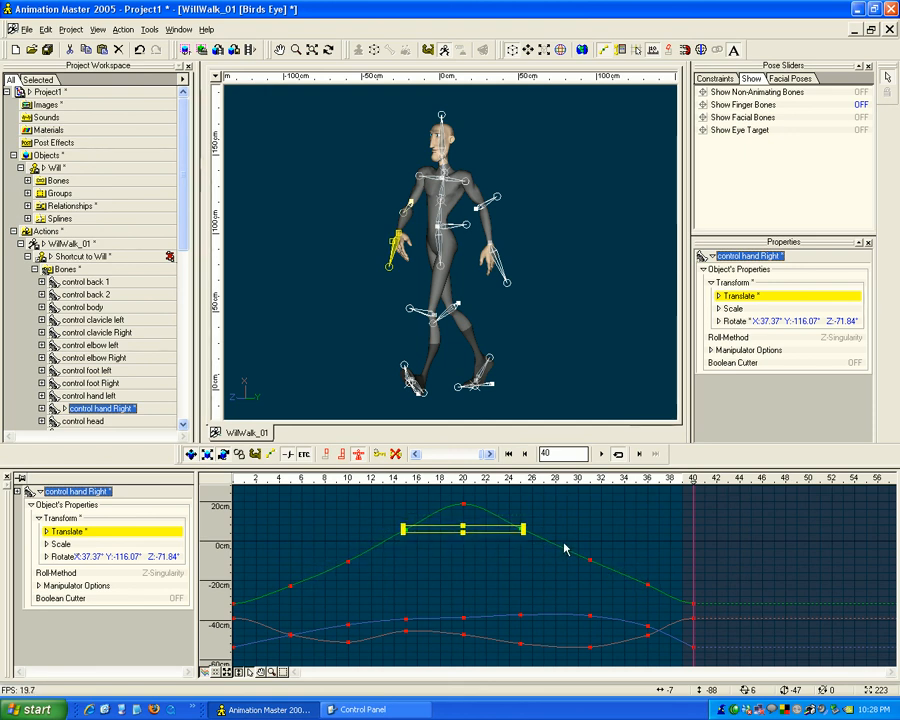
{"action": "left_click", "coordinate": [317, 526]}
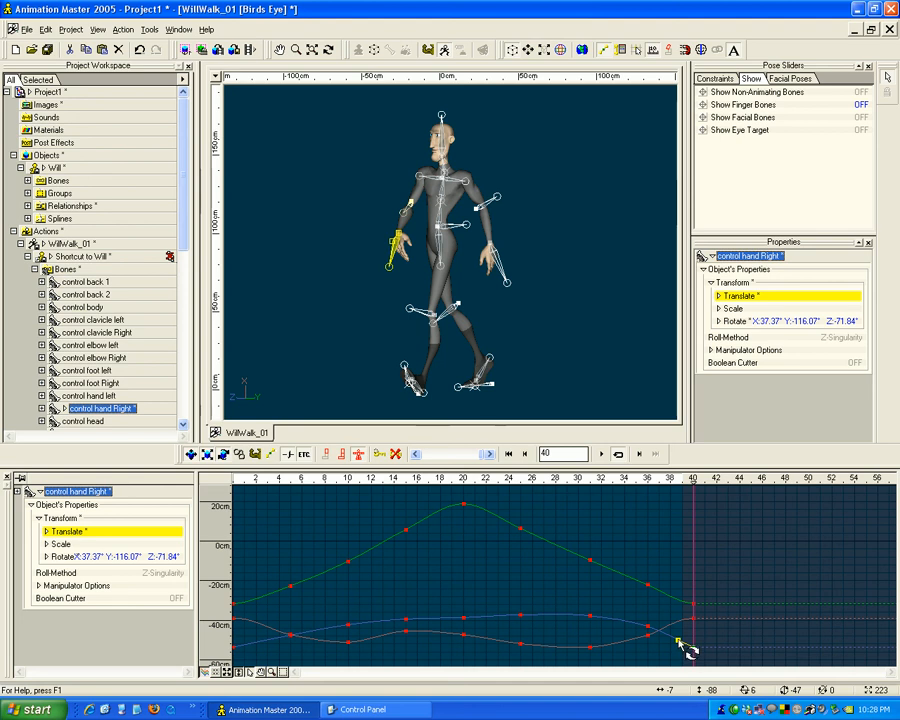
Adjust the blue Translate curve's handles at frames 40 and 0 so their slopes flatten toward the loop point.
{"action": "left_click_drag", "start_coordinate": [679, 643], "coordinate": [672, 641]}
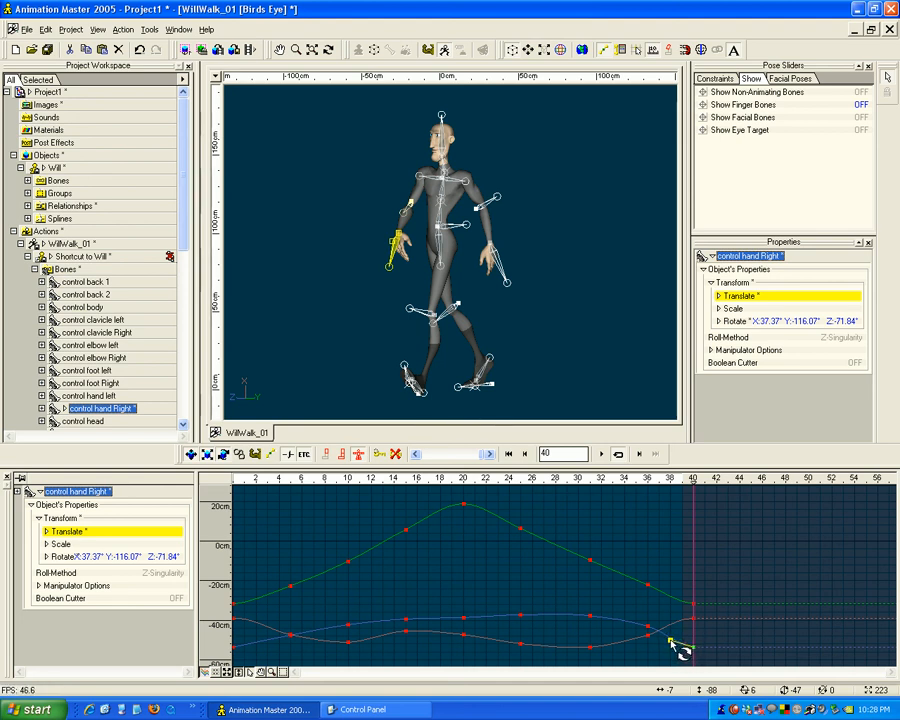
{"action": "left_click", "coordinate": [258, 646]}
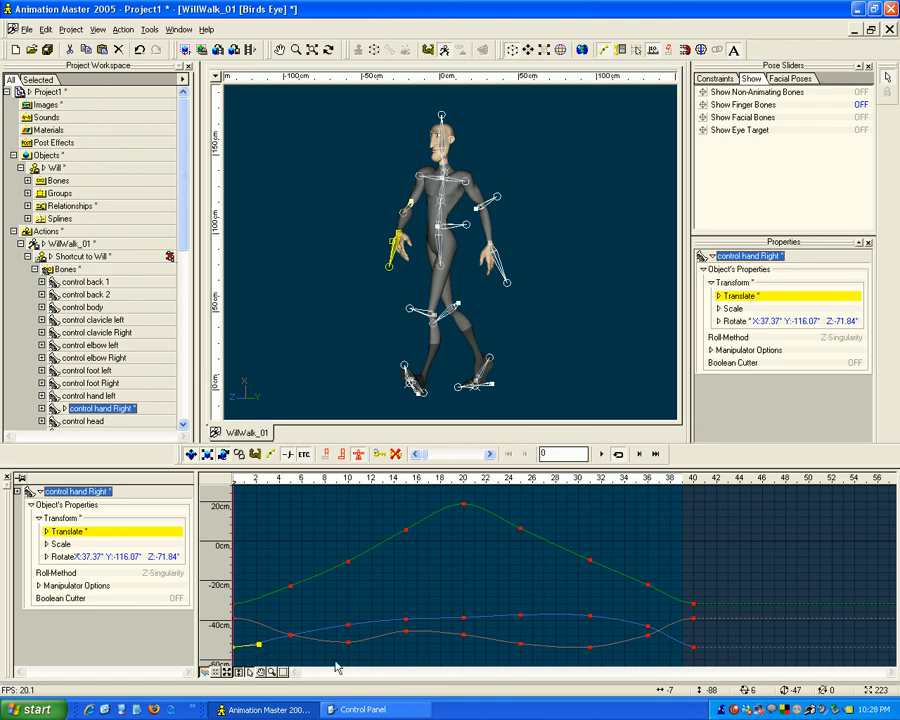
{"action": "left_click", "coordinate": [365, 612]}
Select the control hand left bone and flatten the handles of its steep red curve at frames 40 and 0.
{"action": "left_click", "coordinate": [498, 263]}
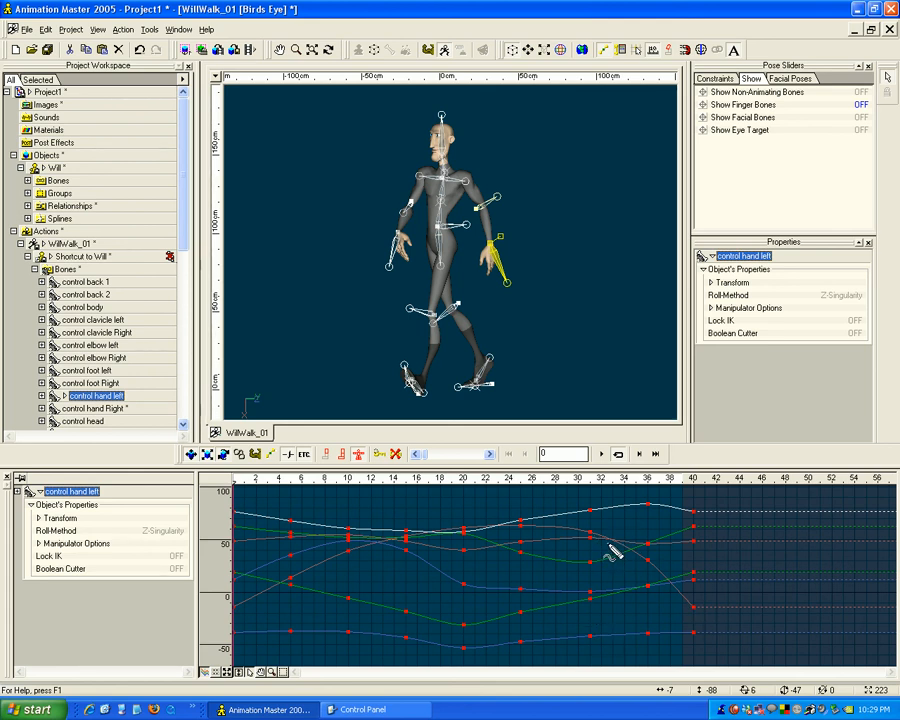
{"action": "left_click", "coordinate": [692, 606]}
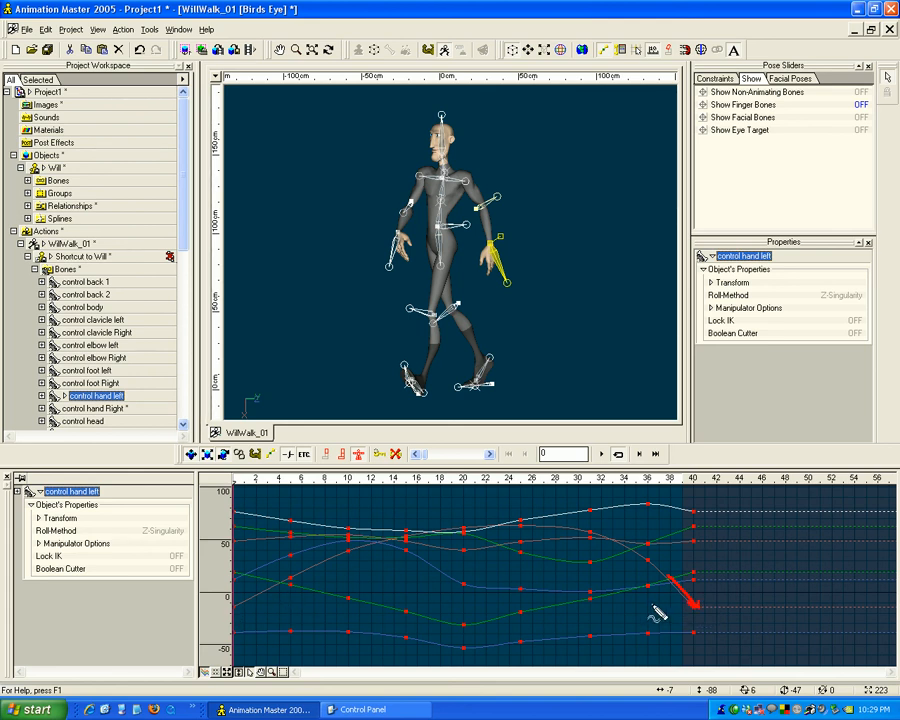
{"action": "left_click_drag", "start_coordinate": [720, 600], "coordinate": [737, 614]}
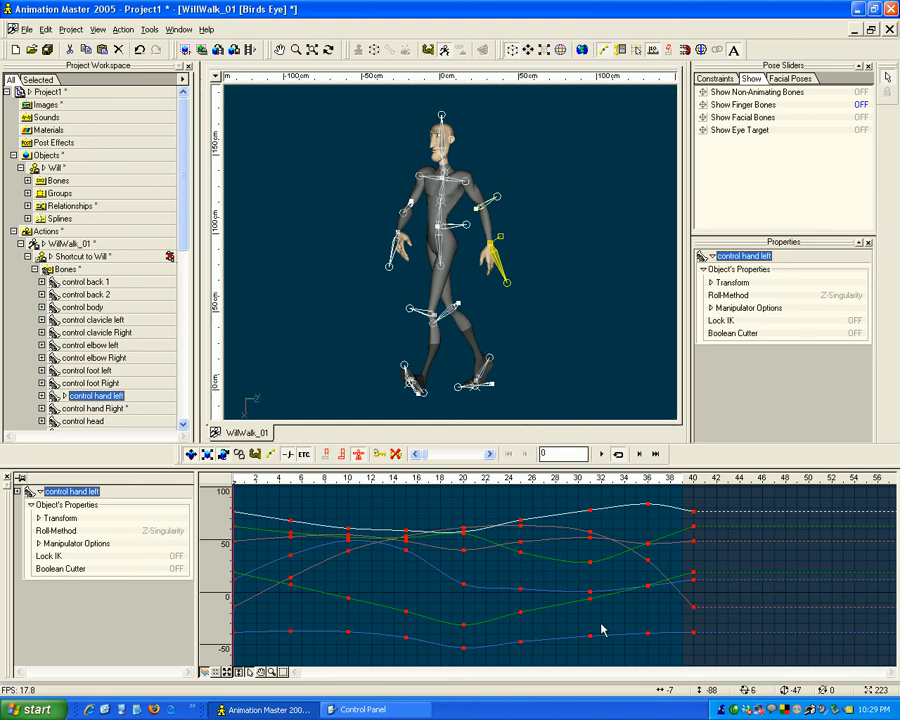
{"action": "left_click_drag", "start_coordinate": [701, 505], "coordinate": [686, 654]}
{"action": "left_click", "coordinate": [723, 590]}
{"action": "left_click", "coordinate": [693, 608]}
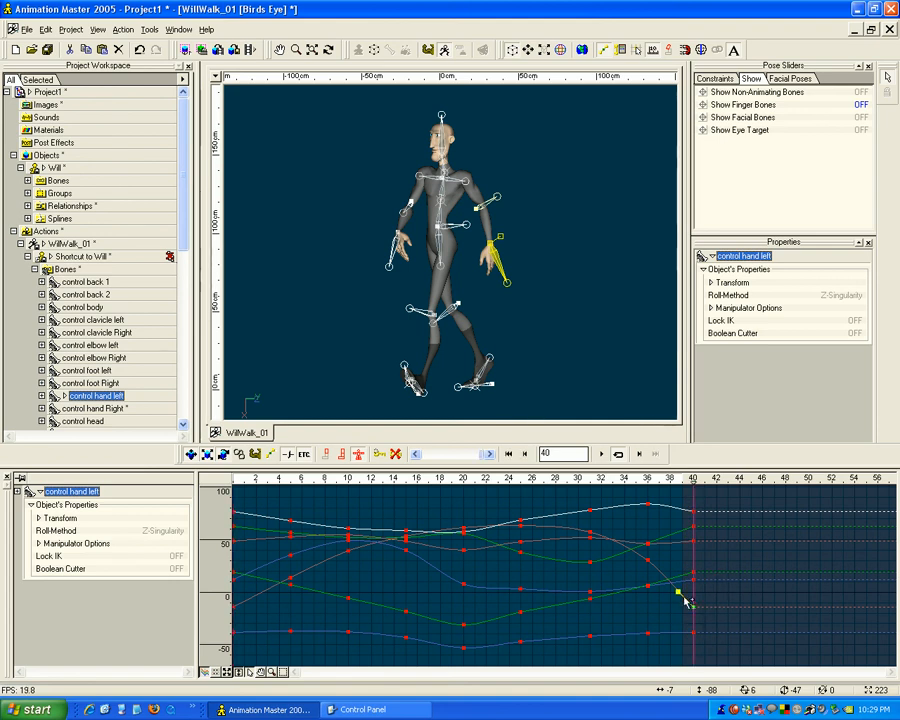
{"action": "left_click_drag", "start_coordinate": [679, 593], "coordinate": [679, 605]}
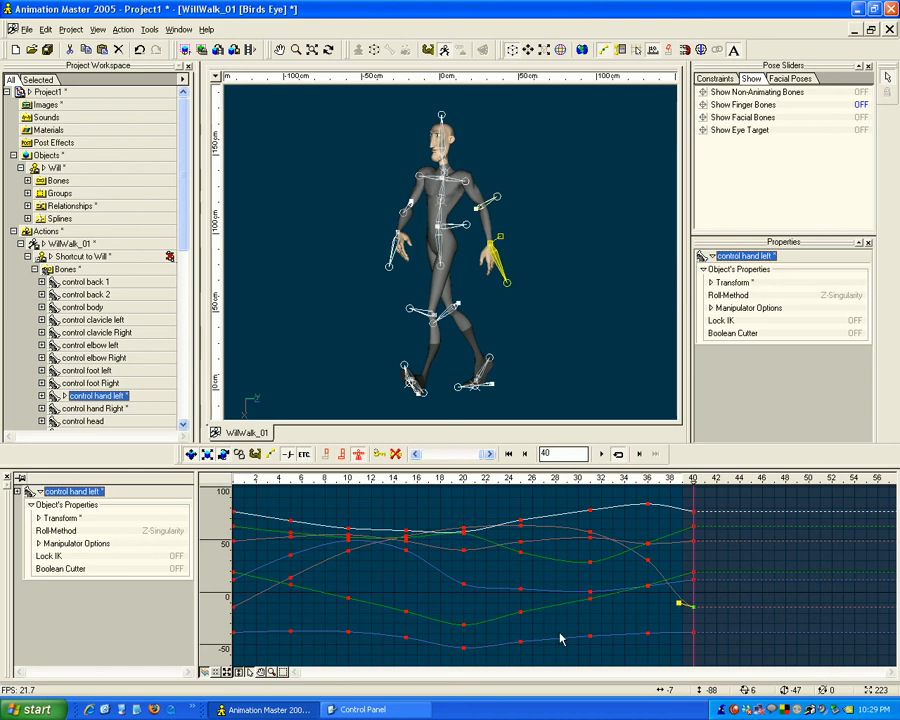
{"action": "left_click", "coordinate": [245, 604]}
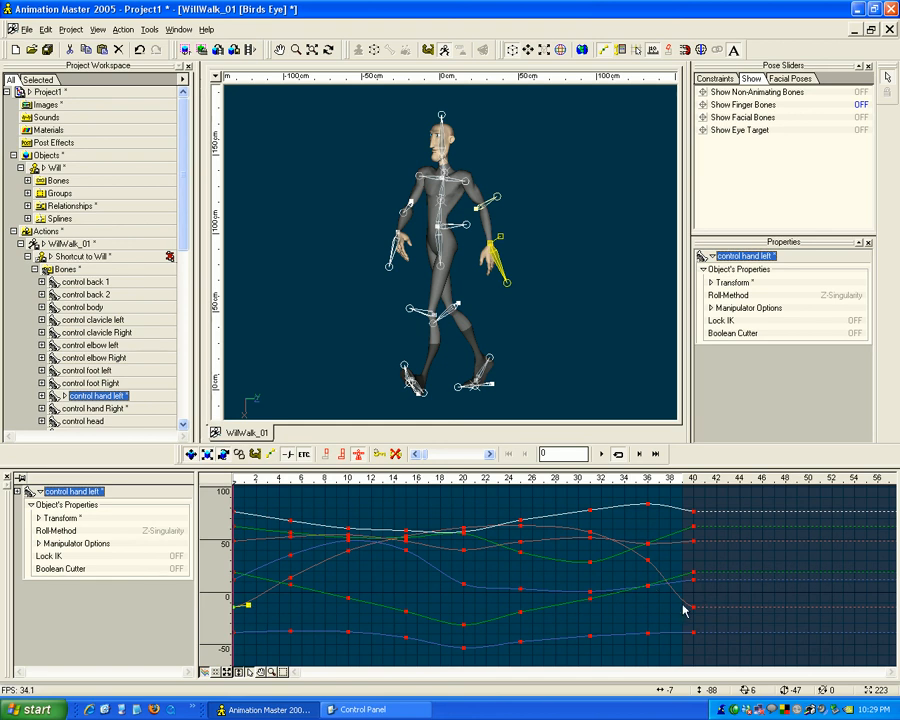
Level the upper green curve's handles at frames 40 and 0 for control hand left.
{"action": "left_click", "coordinate": [690, 527]}
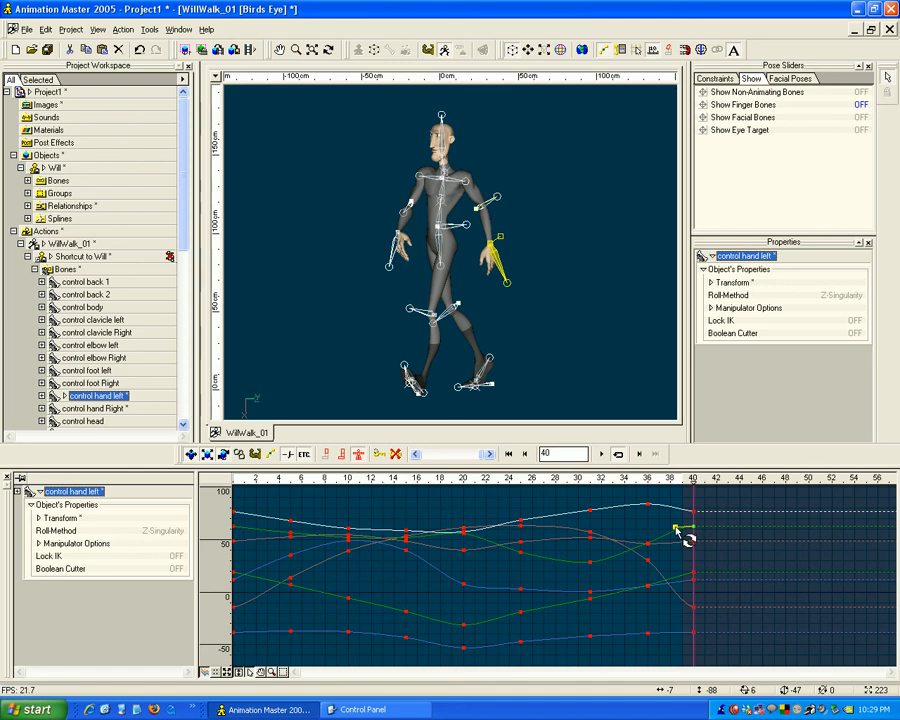
{"action": "left_click", "coordinate": [242, 527]}
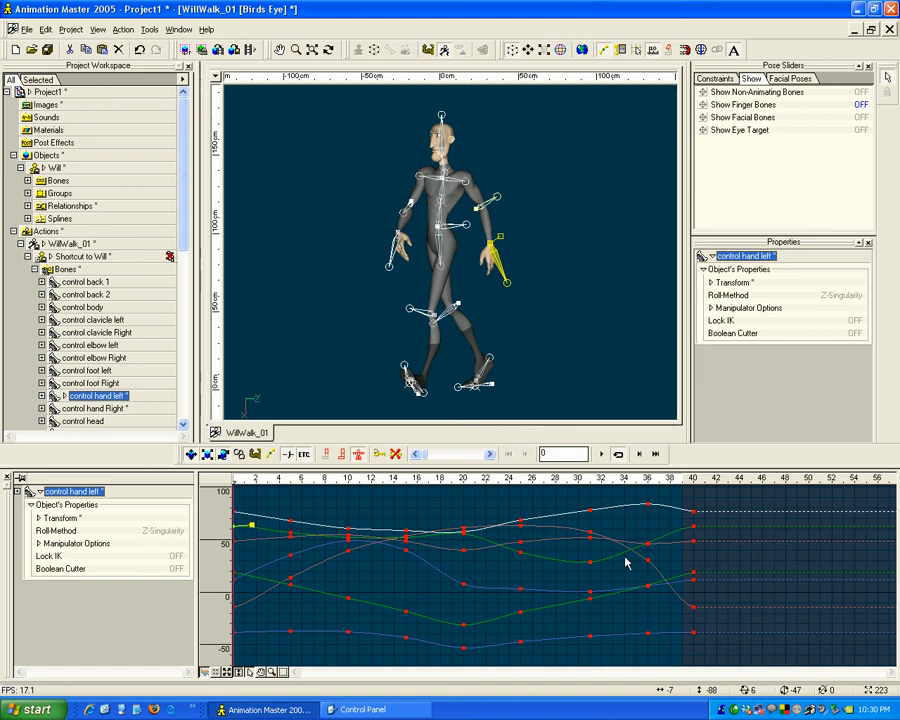
{"action": "mouse_move", "coordinate": [422, 458]}
{"action": "left_mouse_down"}
{"action": "mouse_move", "coordinate": [488, 456]}
{"action": "mouse_move", "coordinate": [410, 458]}
{"action": "left_mouse_up"}
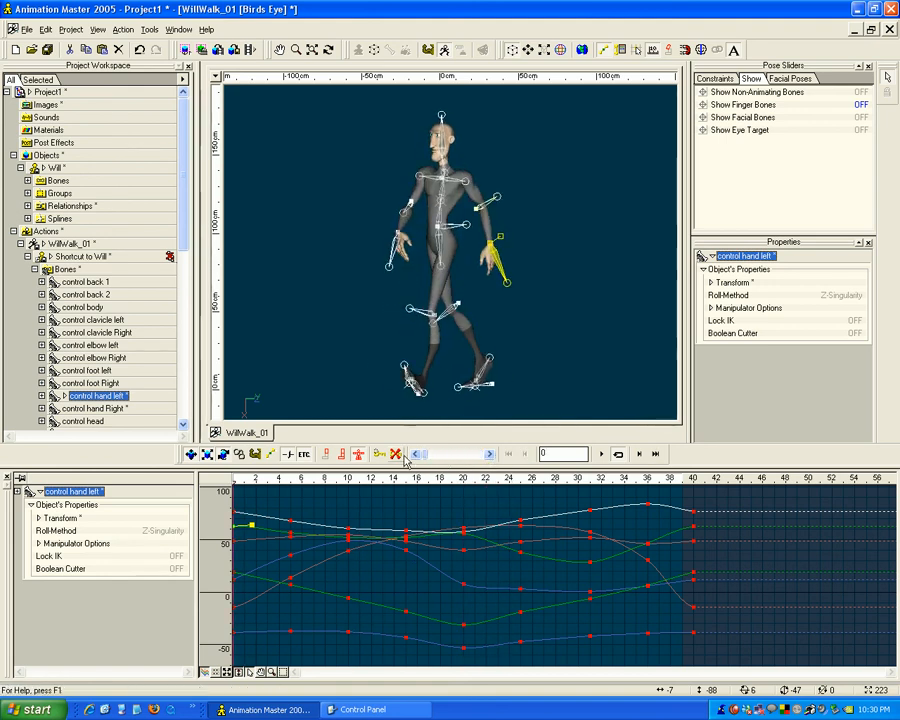